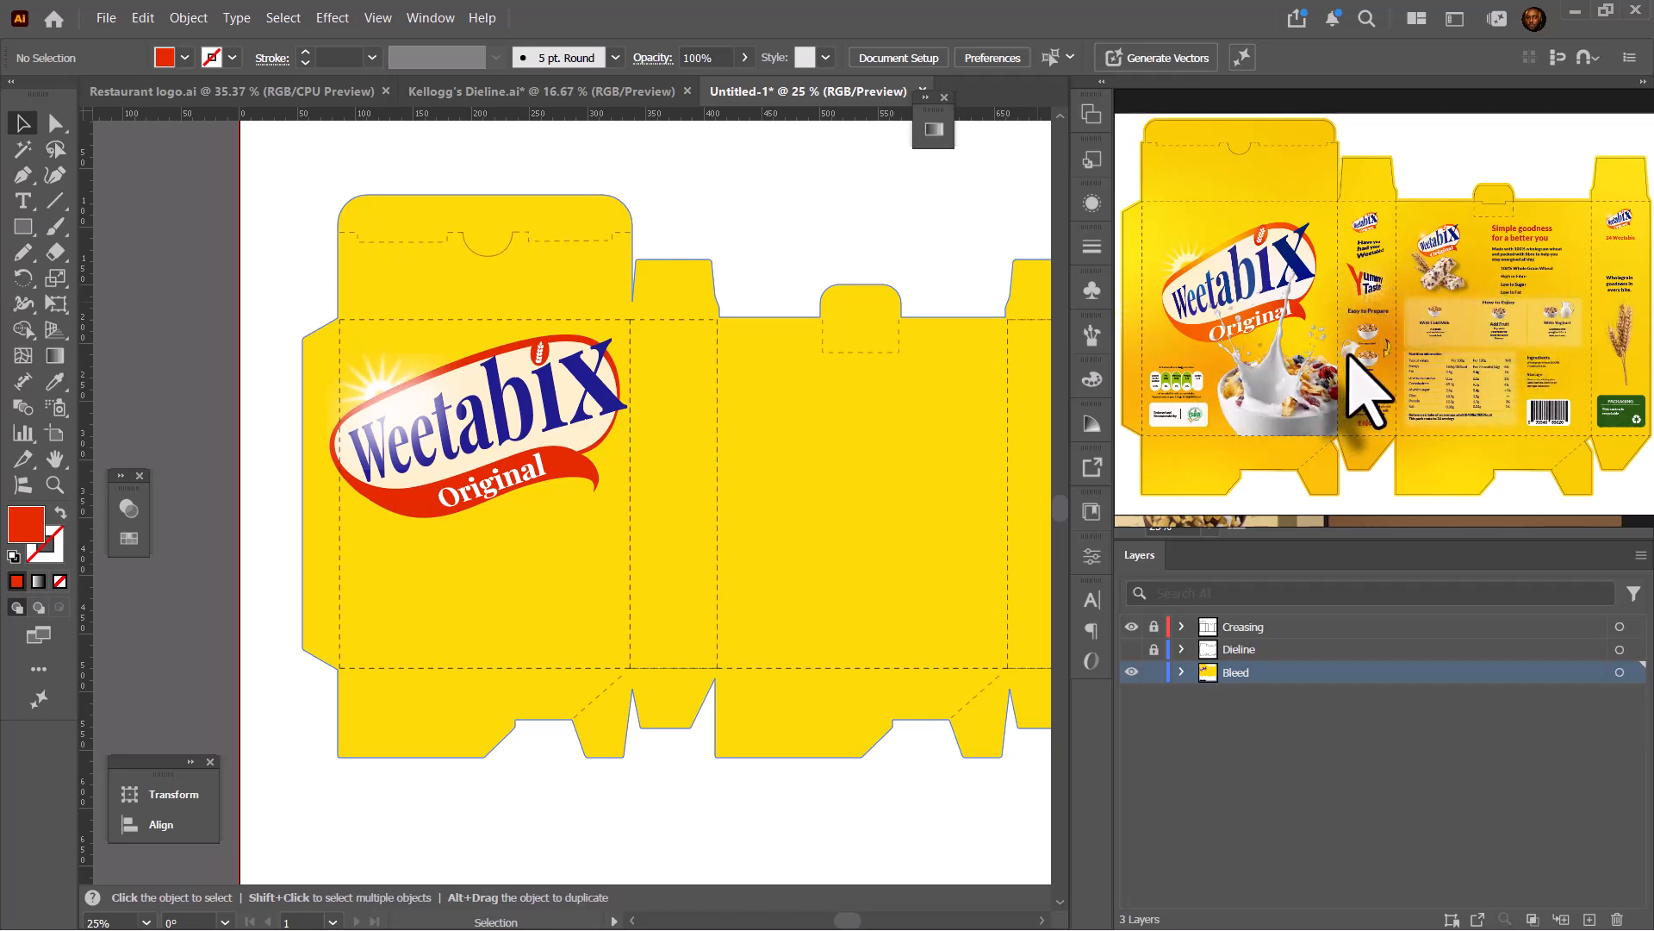
# Apply a freeform gradient fill to the logo's red outline and ribbon shape, with the Brights gradient presets loaded.
pyautogui.click(571, 459)
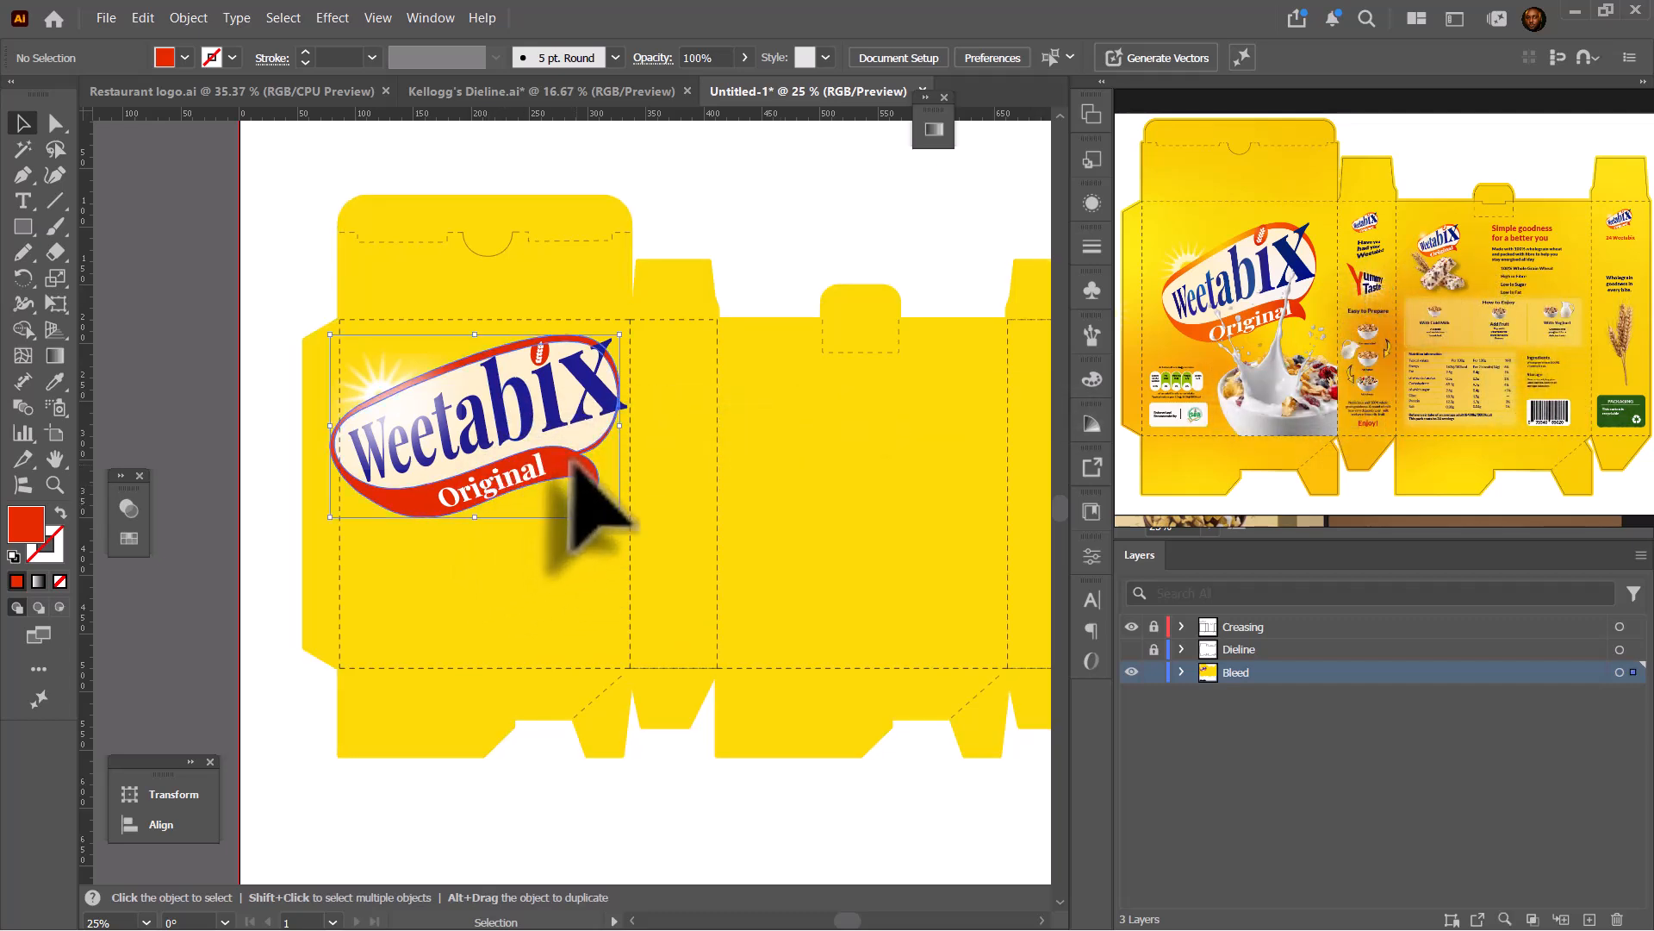
pyautogui.click(38, 583)
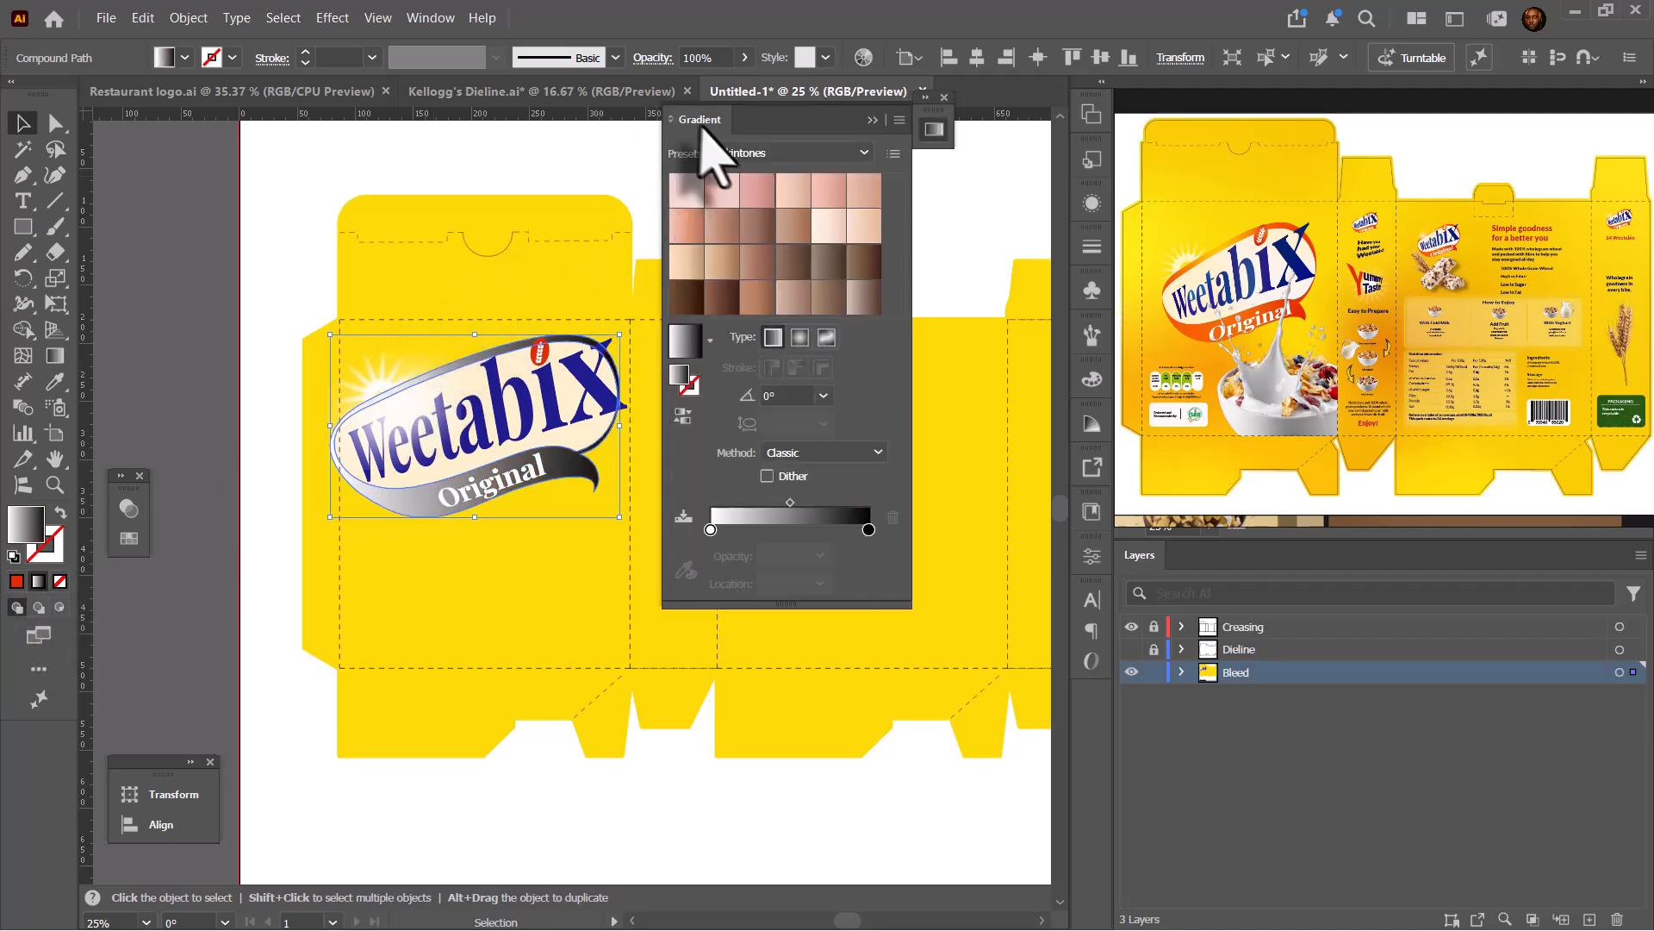
pyautogui.moveTo(701, 127); pyautogui.dragTo(843, 145)
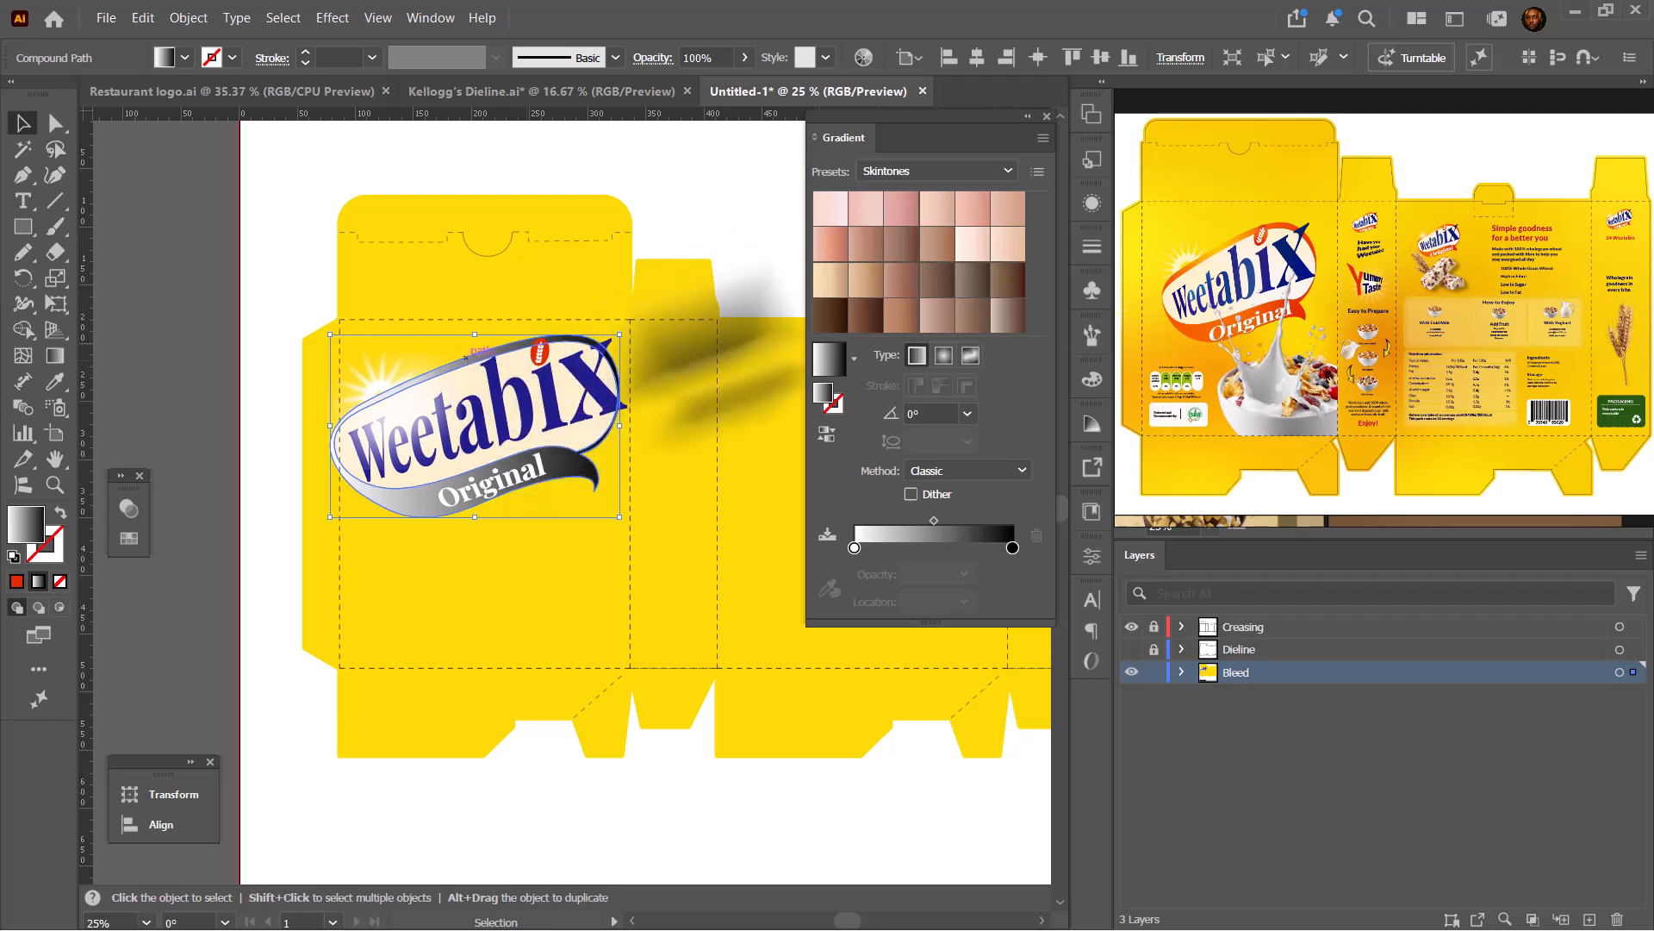
pyautogui.click(893, 173)
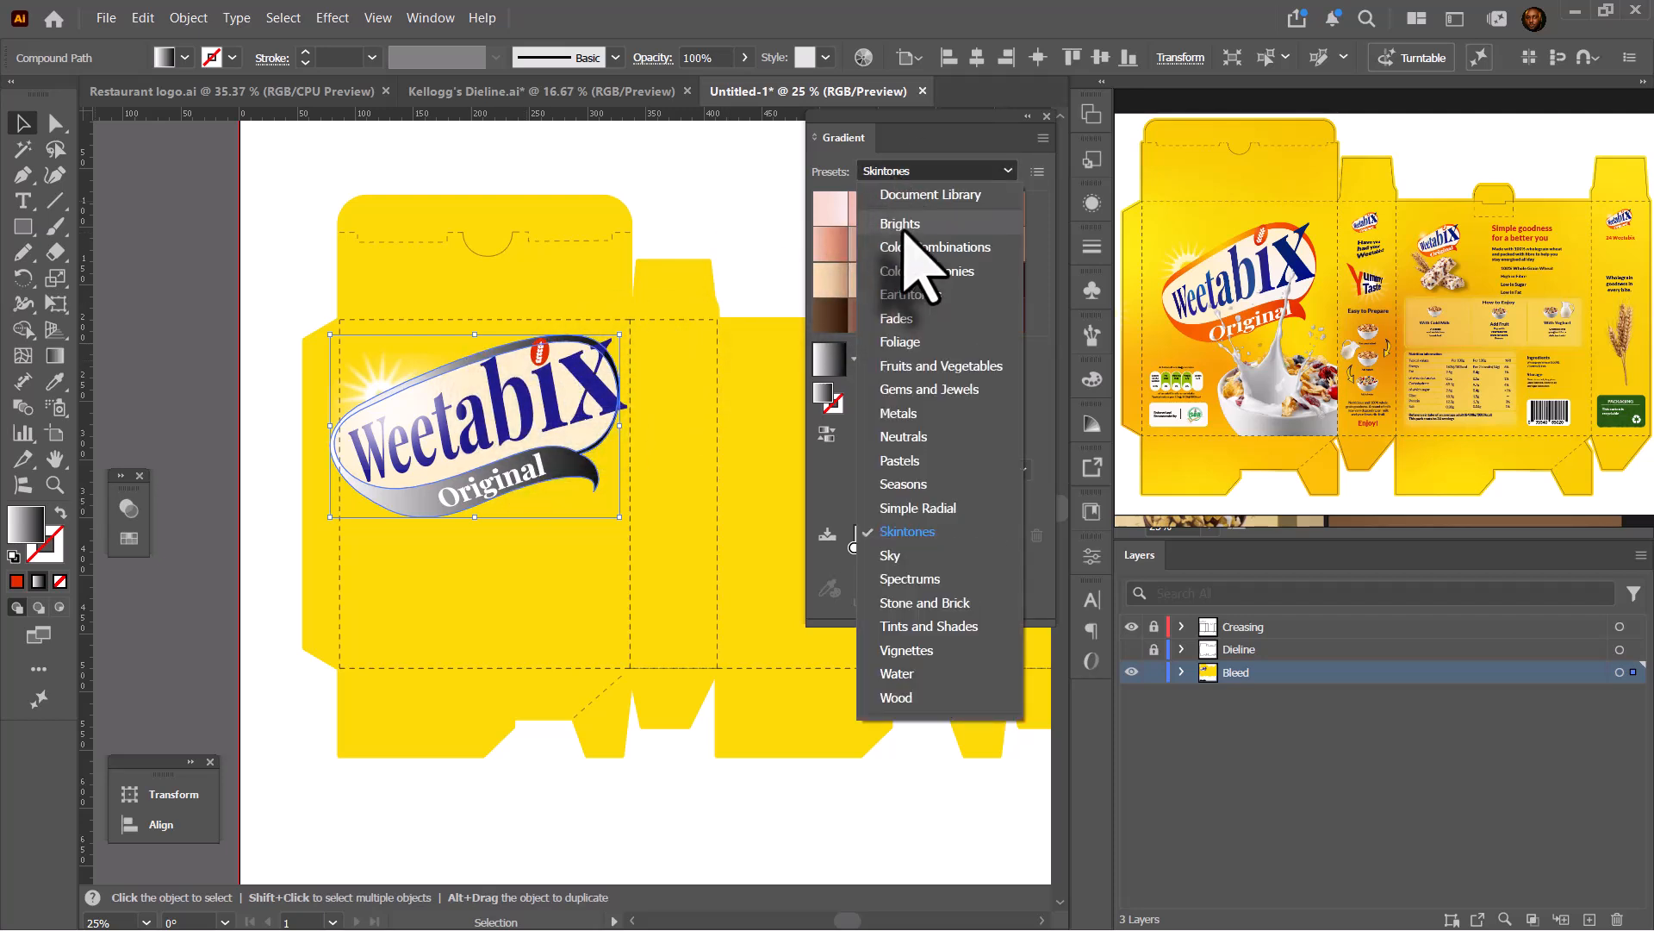
pyautogui.click(896, 223)
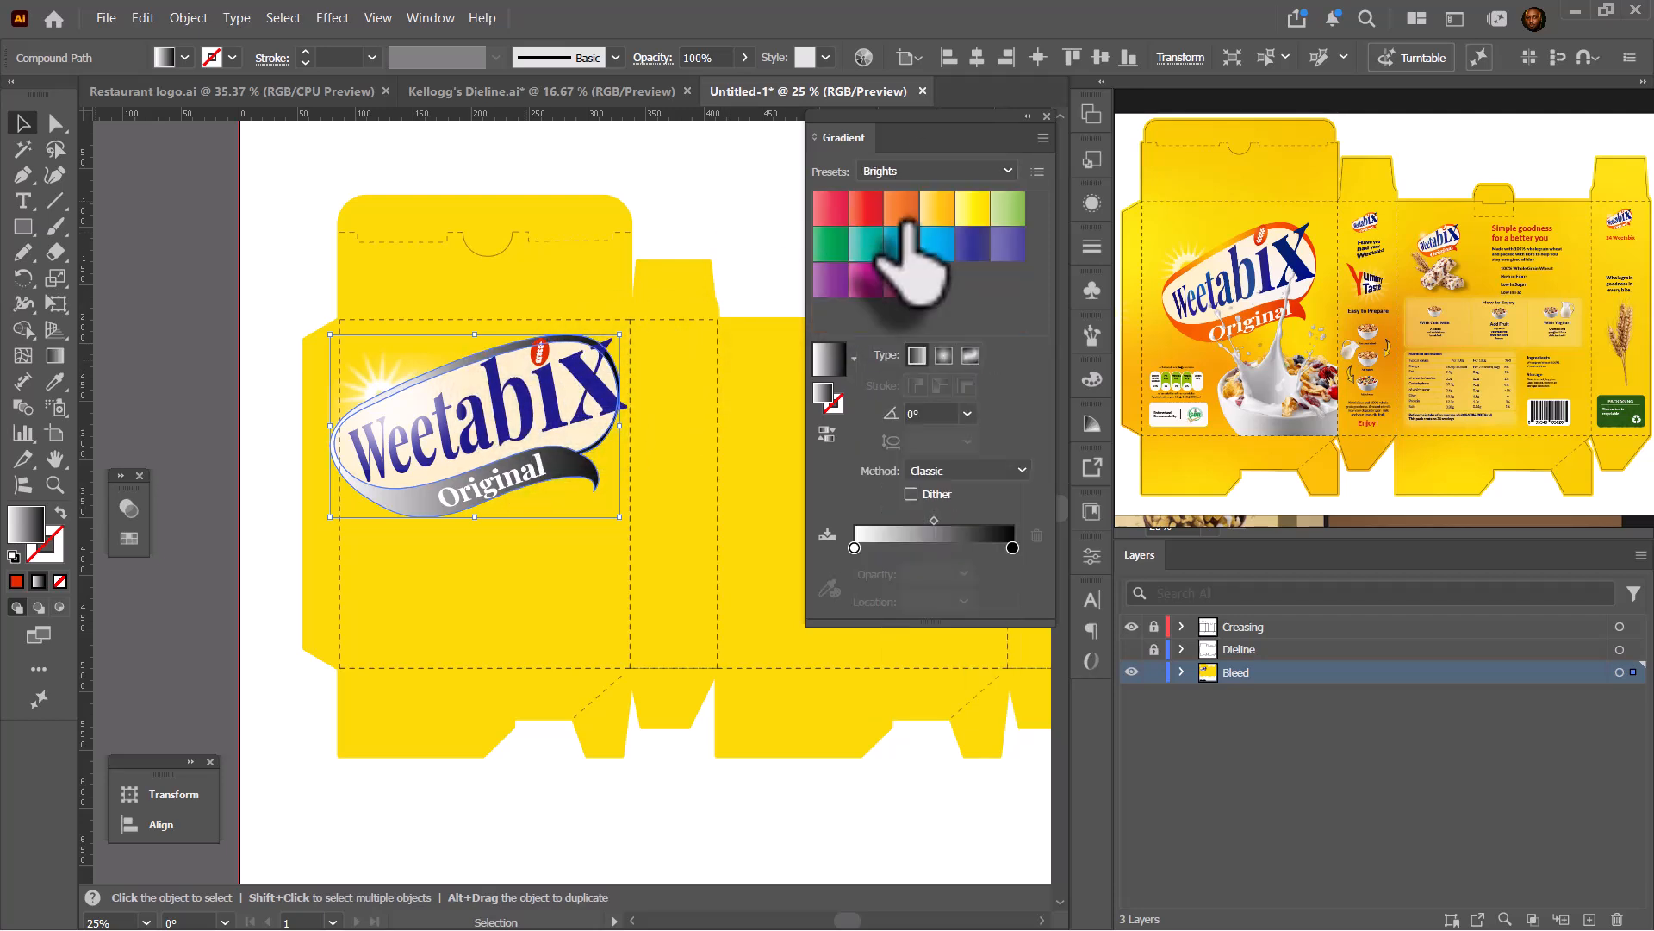
pyautogui.click(971, 355)
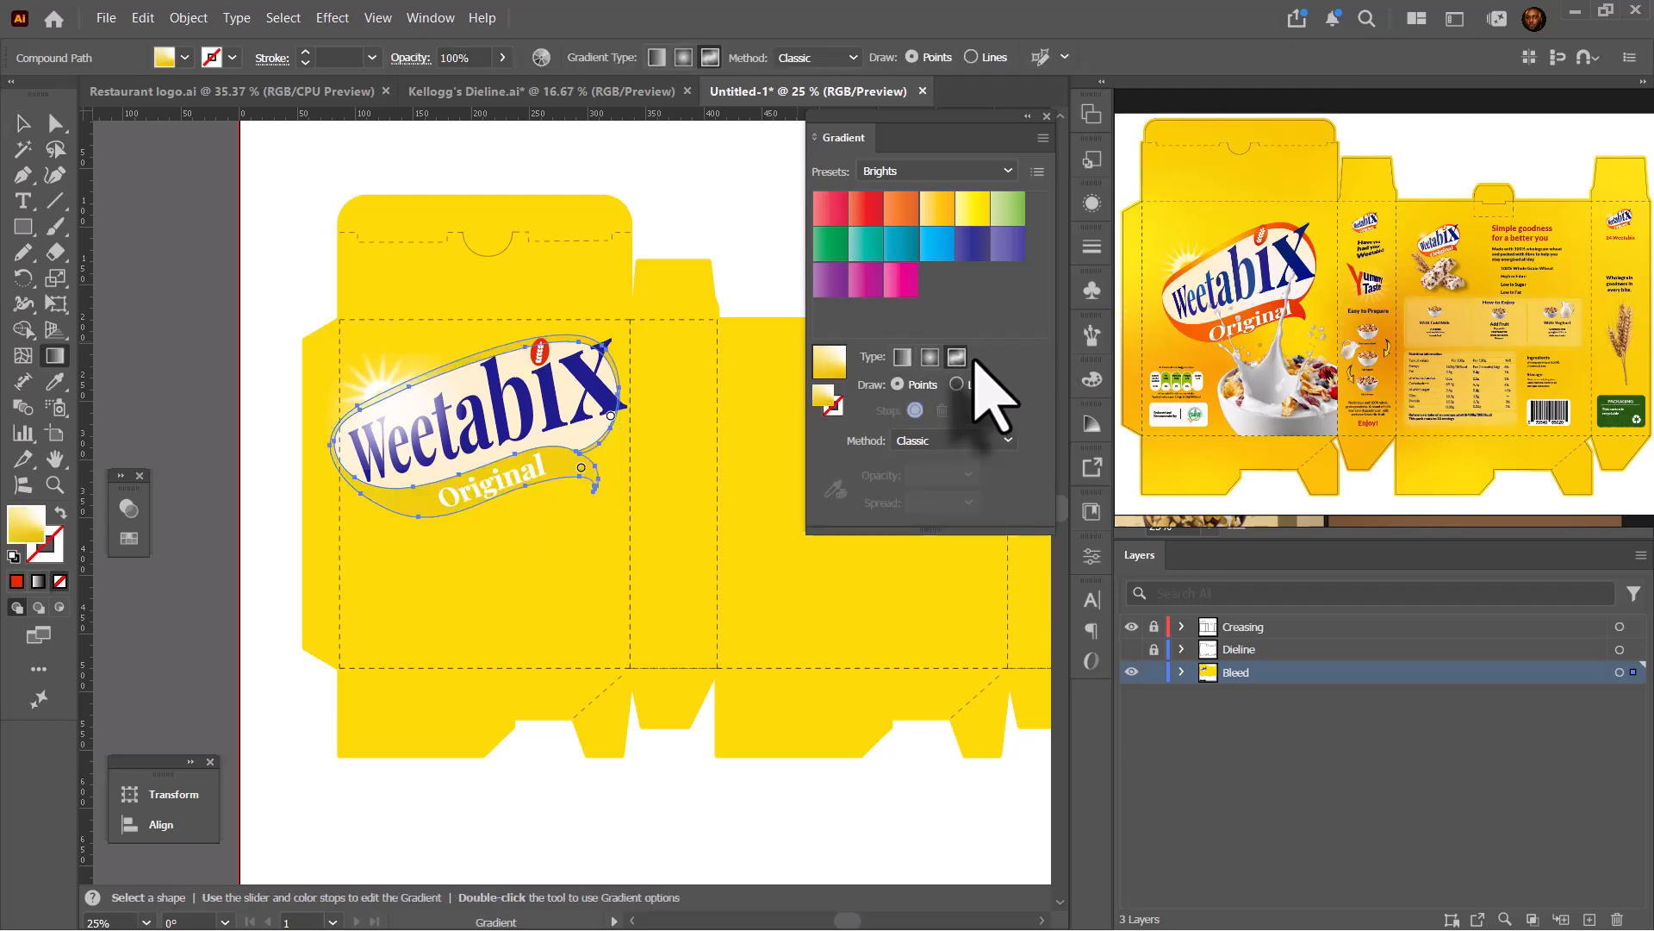
# Show the document's Swatches beneath the gradient settings, clear of the logo, and dock the leftover floating panel group.
pyautogui.press('v')
pyautogui.click(431, 17)
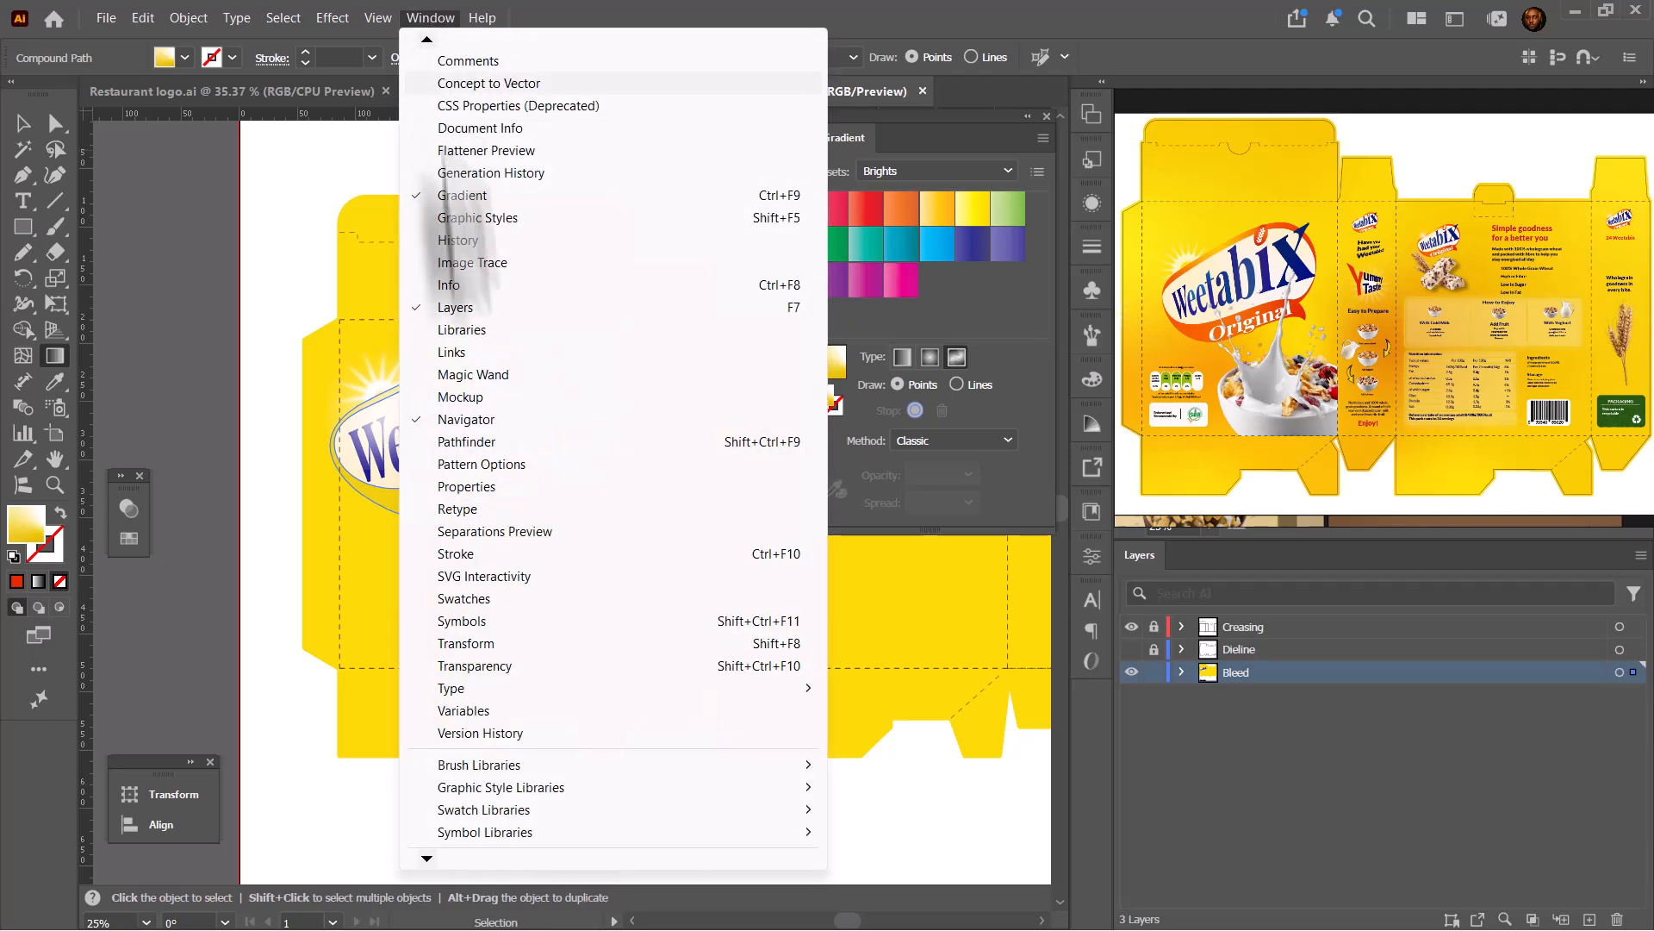
pyautogui.click(463, 601)
pyautogui.moveTo(272, 502); pyautogui.dragTo(659, 562)
pyautogui.moveTo(181, 505); pyautogui.dragTo(1094, 715)
pyautogui.moveTo(686, 543); pyautogui.dragTo(724, 575)
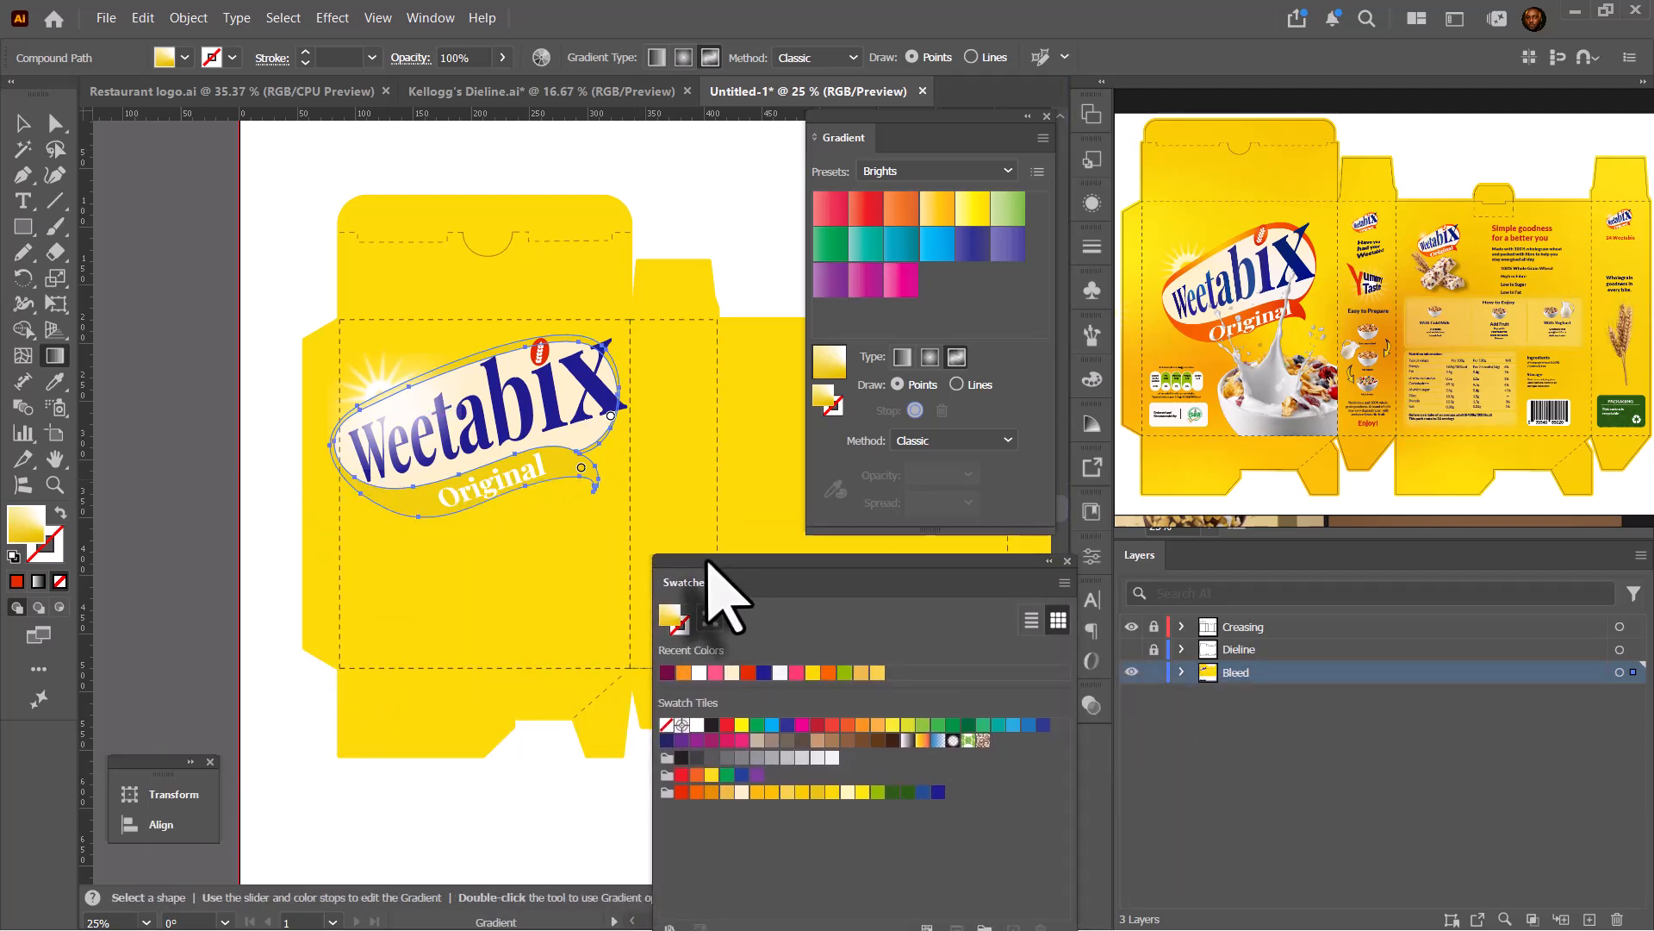
# Colour the stop at the ribbon's right end red, add a stop at its lower left, and fine-tune both reds.
pyautogui.click(580, 468)
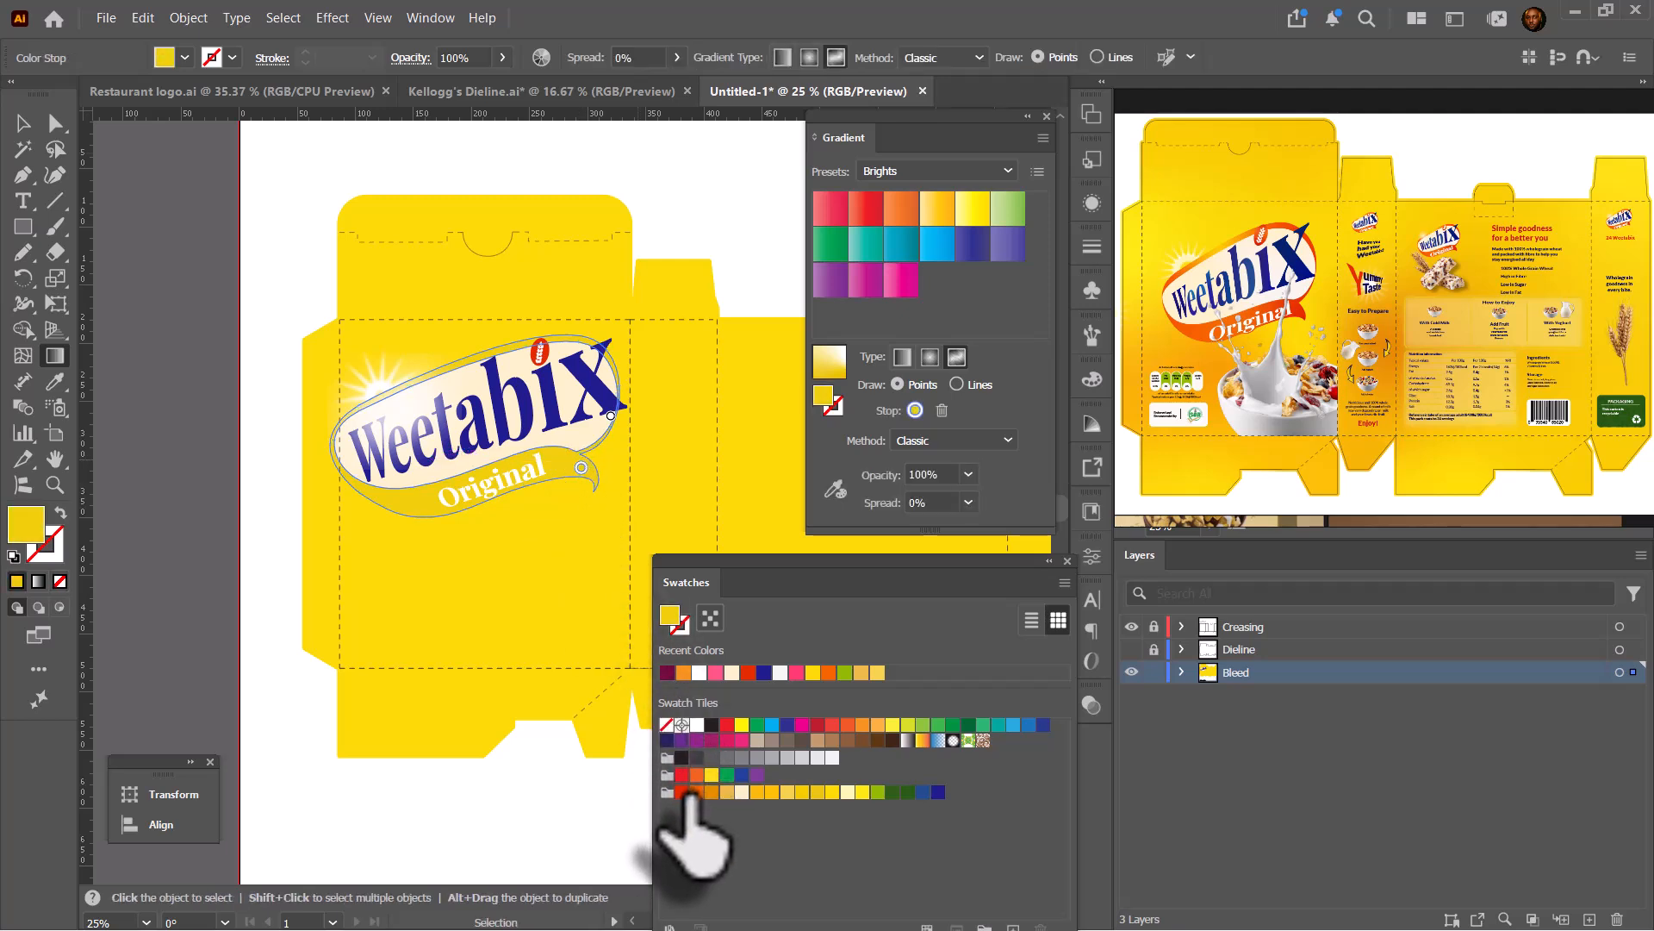
pyautogui.click(681, 791)
pyautogui.click(402, 502)
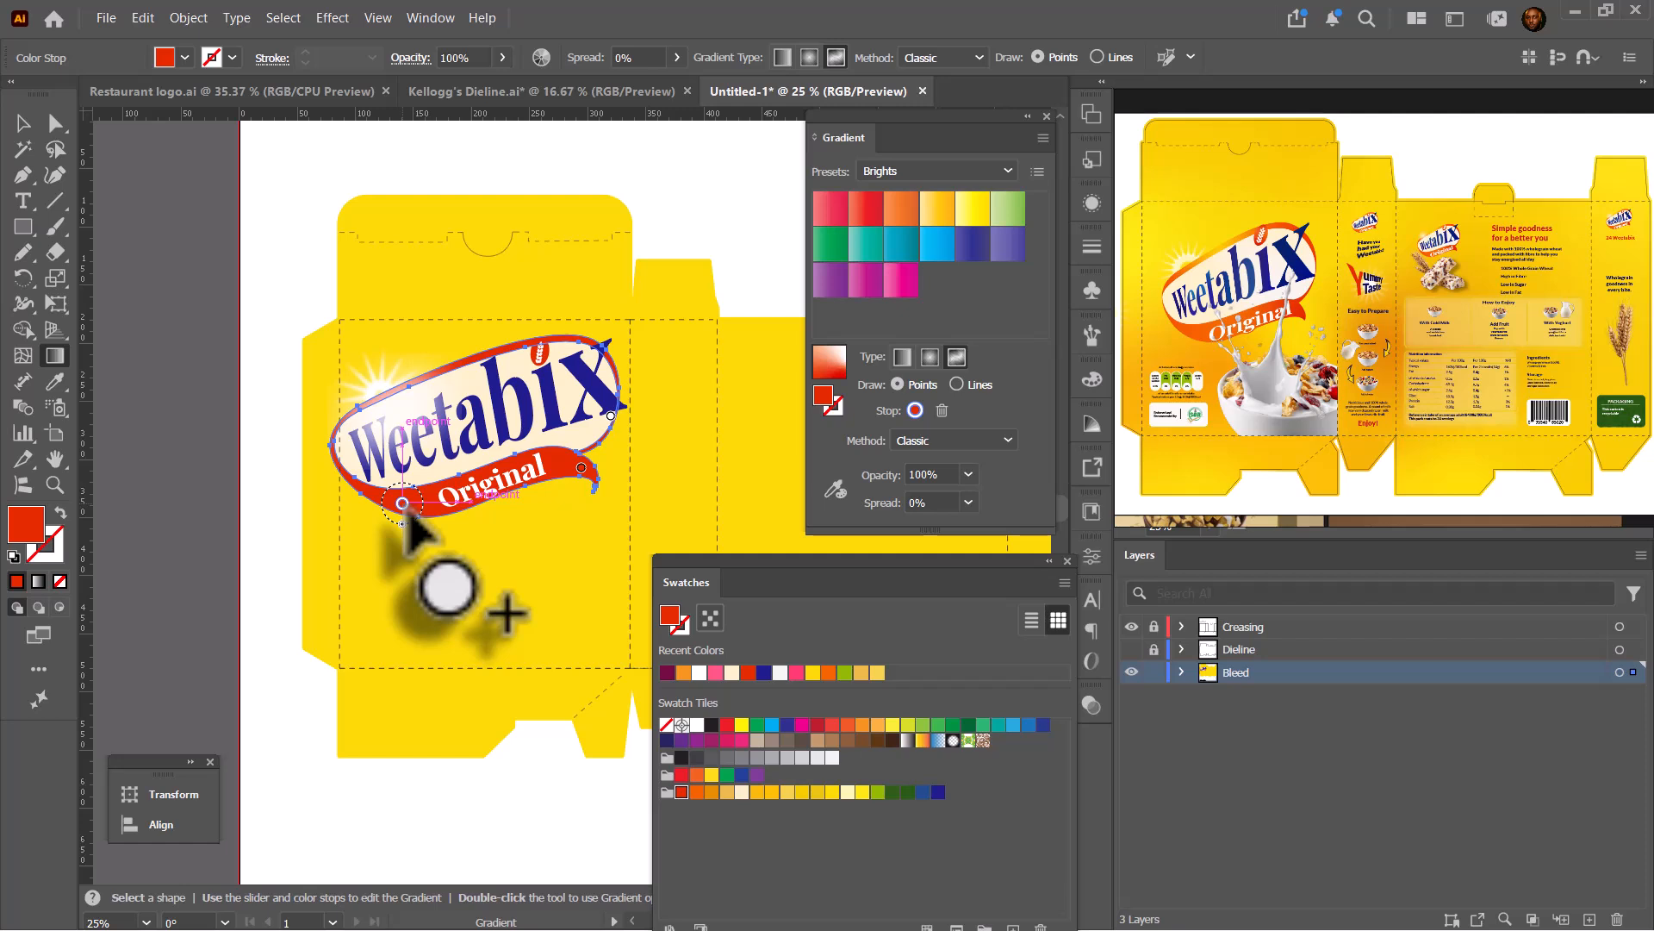
pyautogui.doubleClick(402, 503)
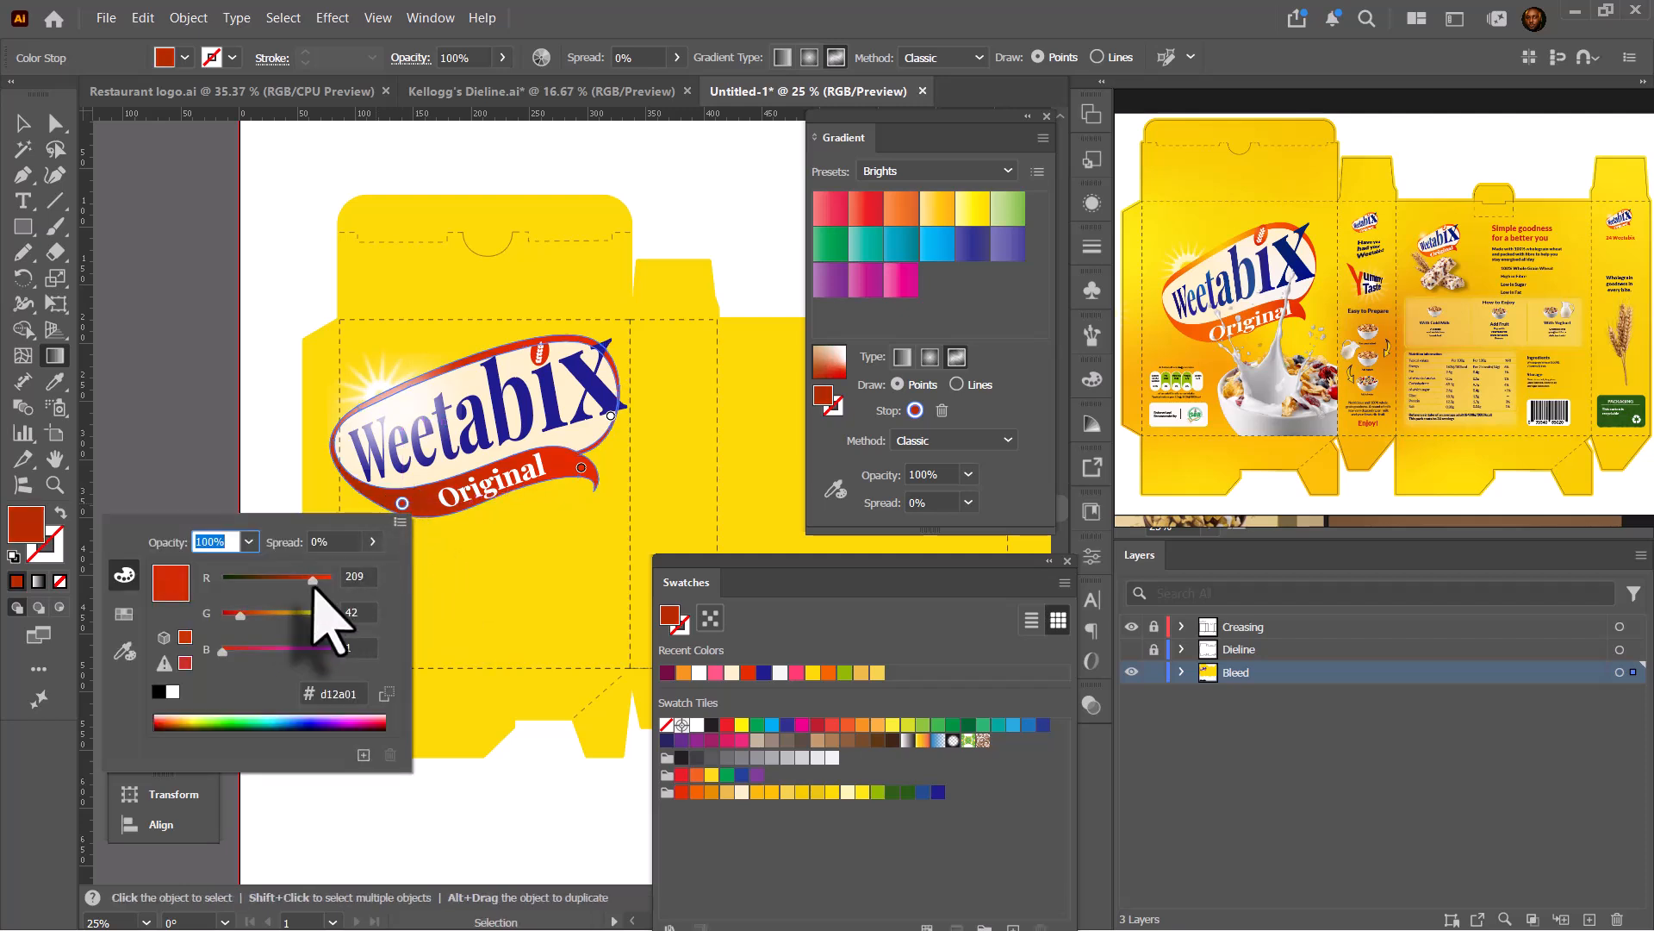
pyautogui.moveTo(312, 580); pyautogui.dragTo(265, 626)
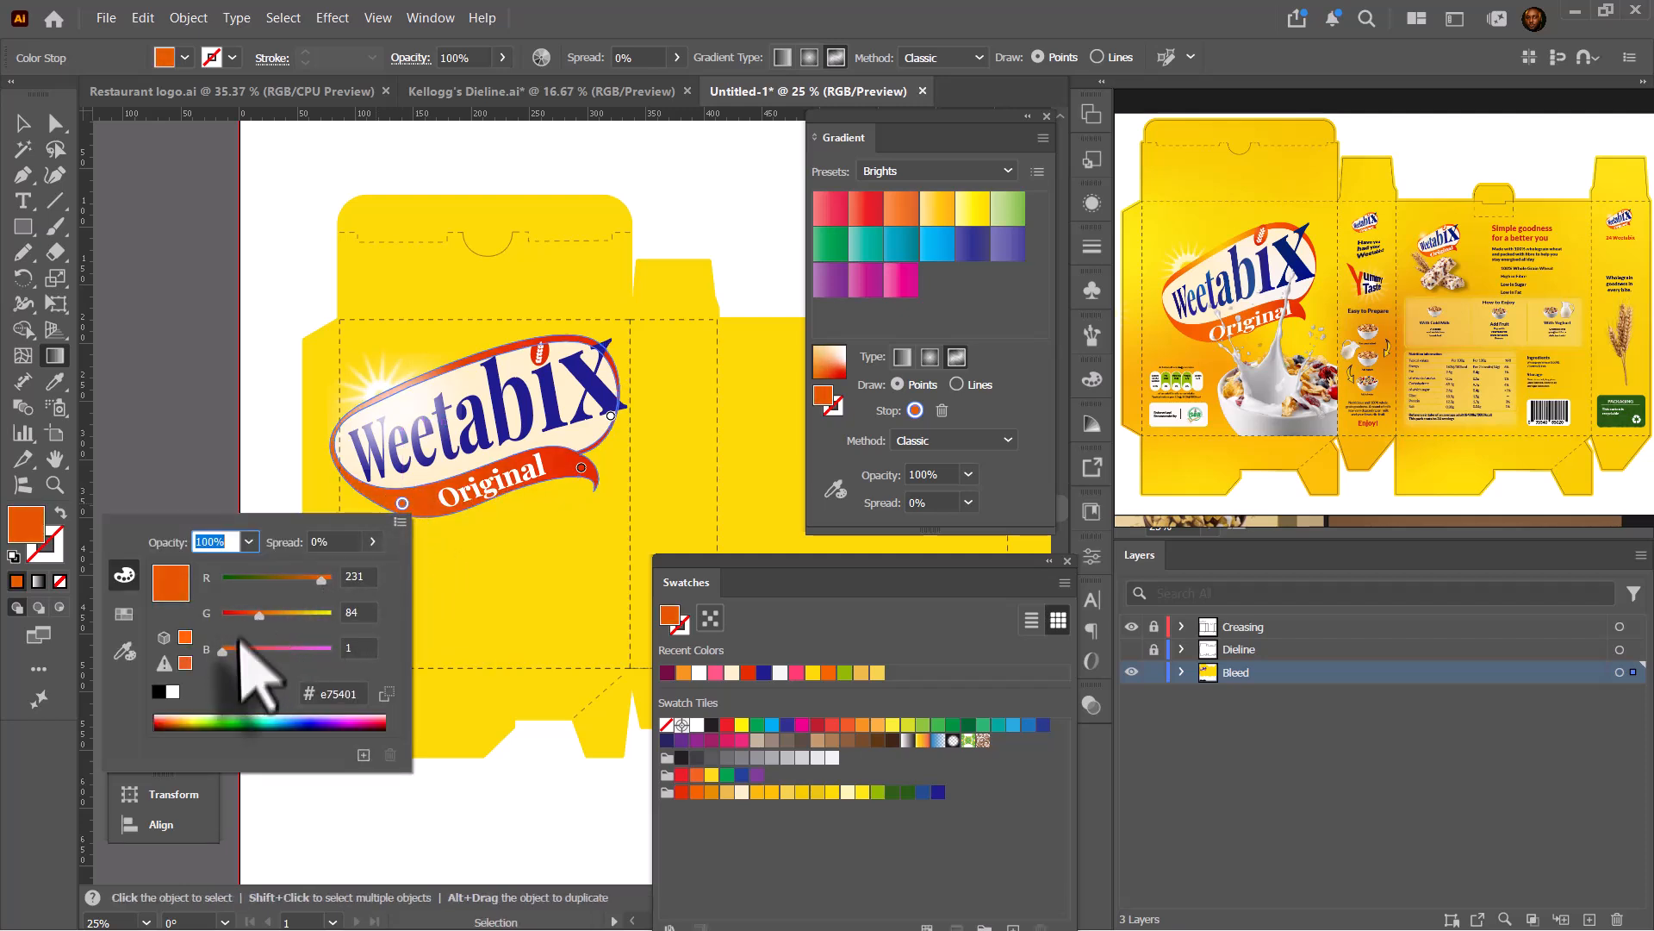
pyautogui.doubleClick(582, 467)
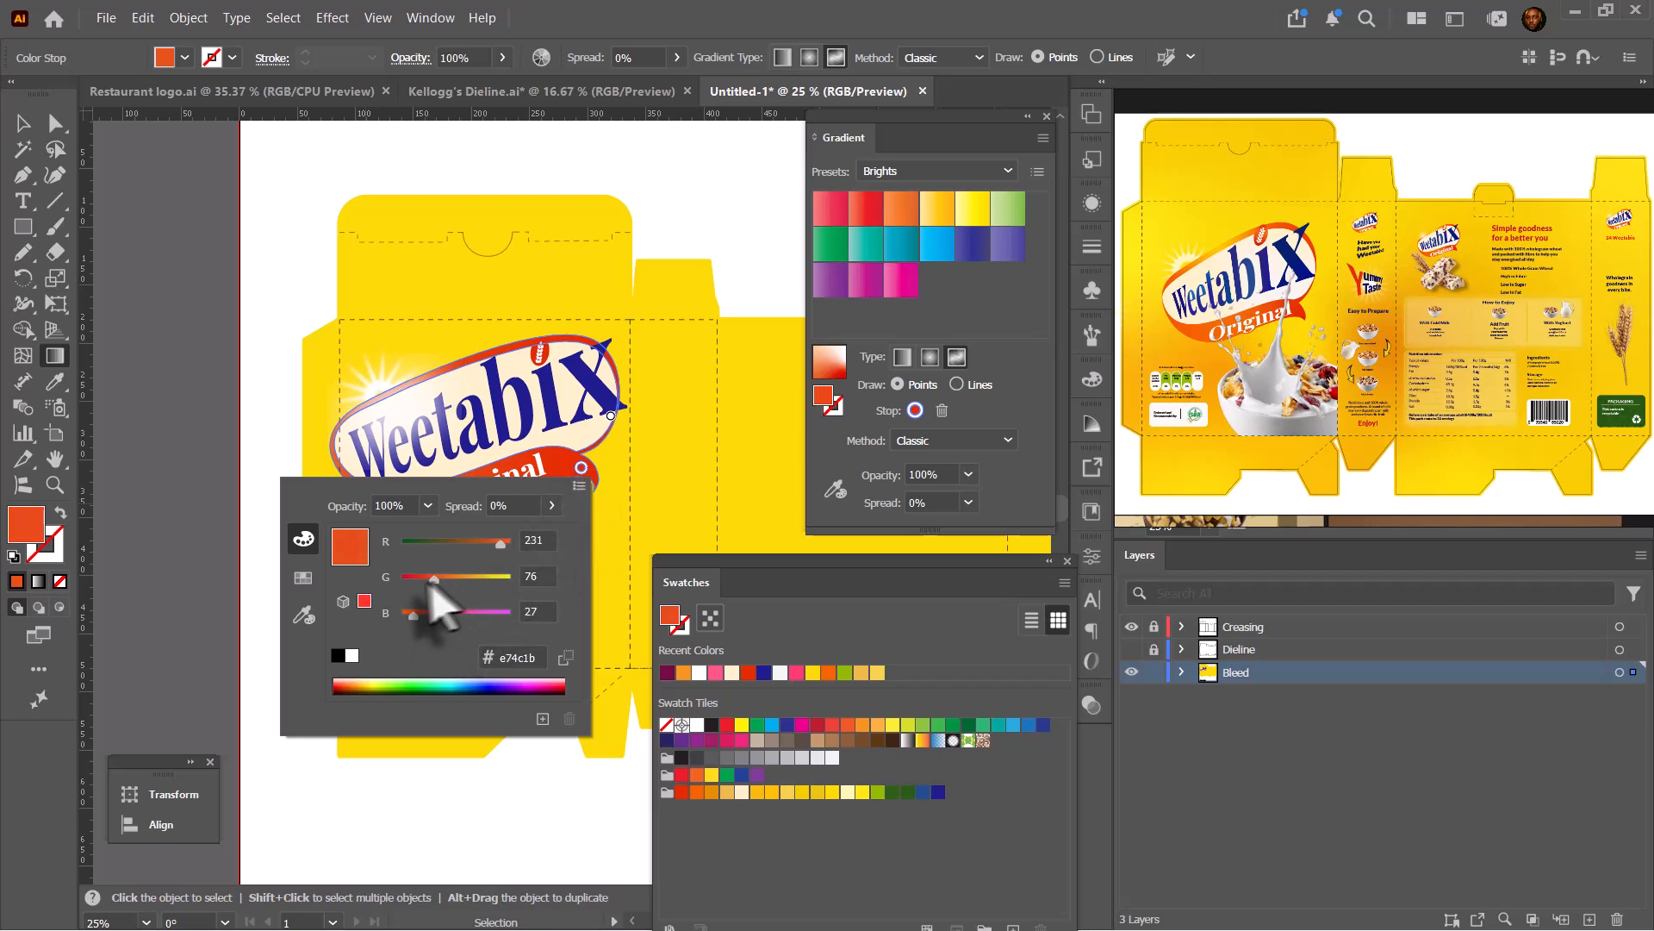
pyautogui.click(579, 469)
# Add a white gradient stop on the logo outline beside the sunburst and set its spread to 75%.
pyautogui.moveTo(453, 365); pyautogui.dragTo(424, 384)
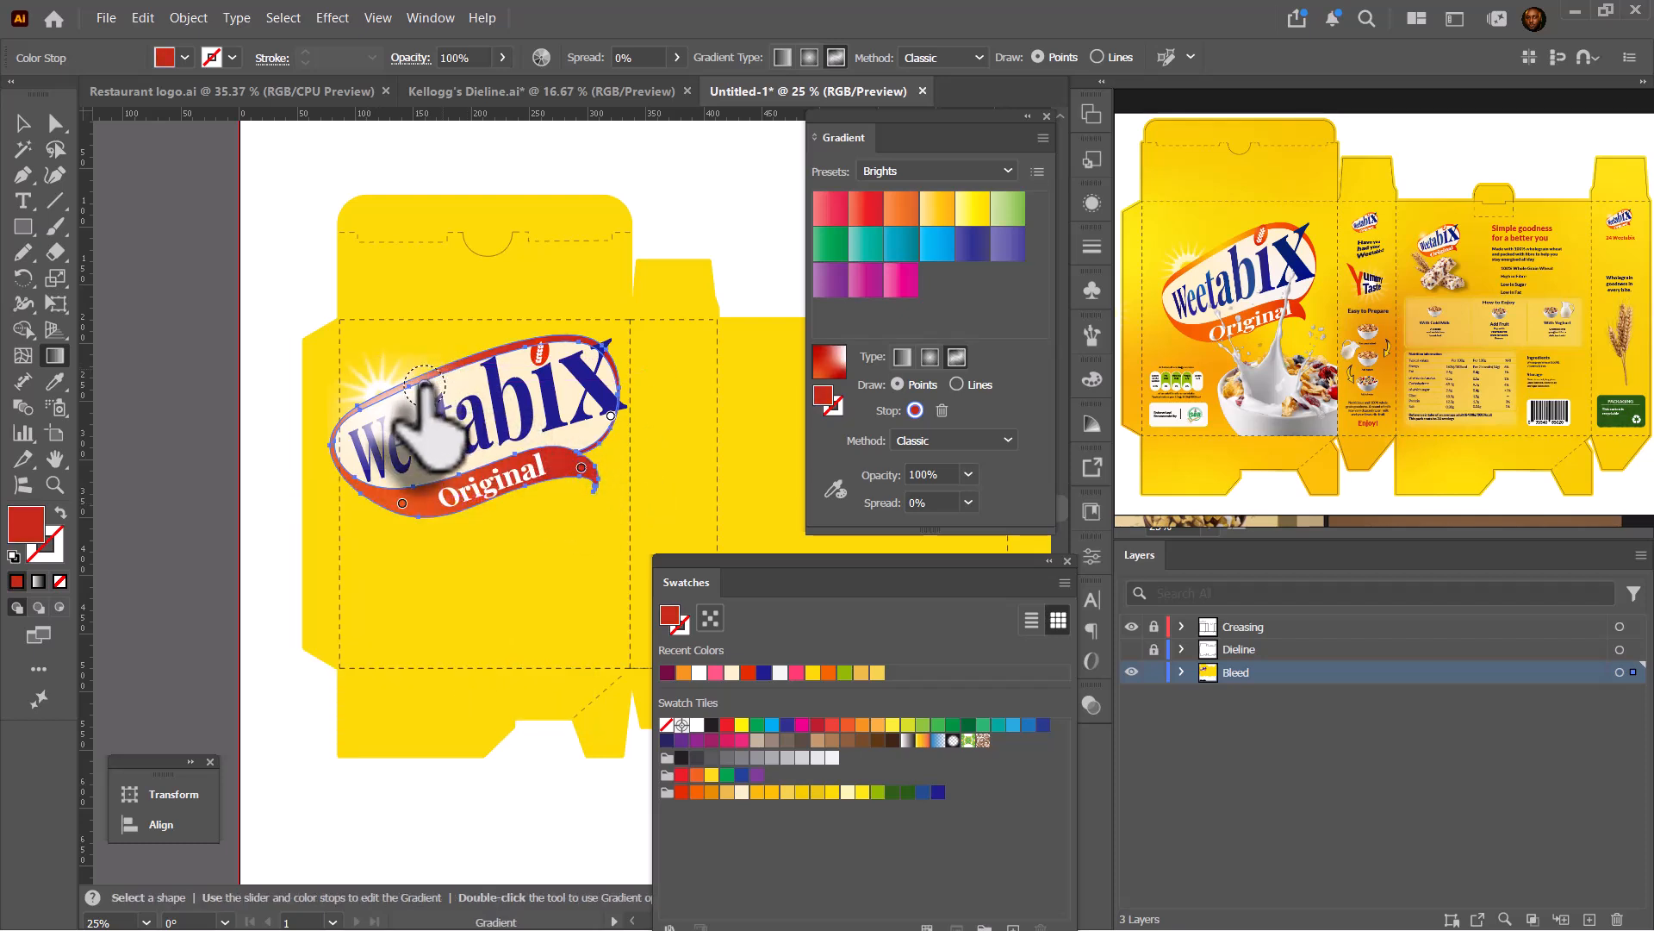
pyautogui.doubleClick(424, 384)
pyautogui.moveTo(257, 501); pyautogui.dragTo(300, 503)
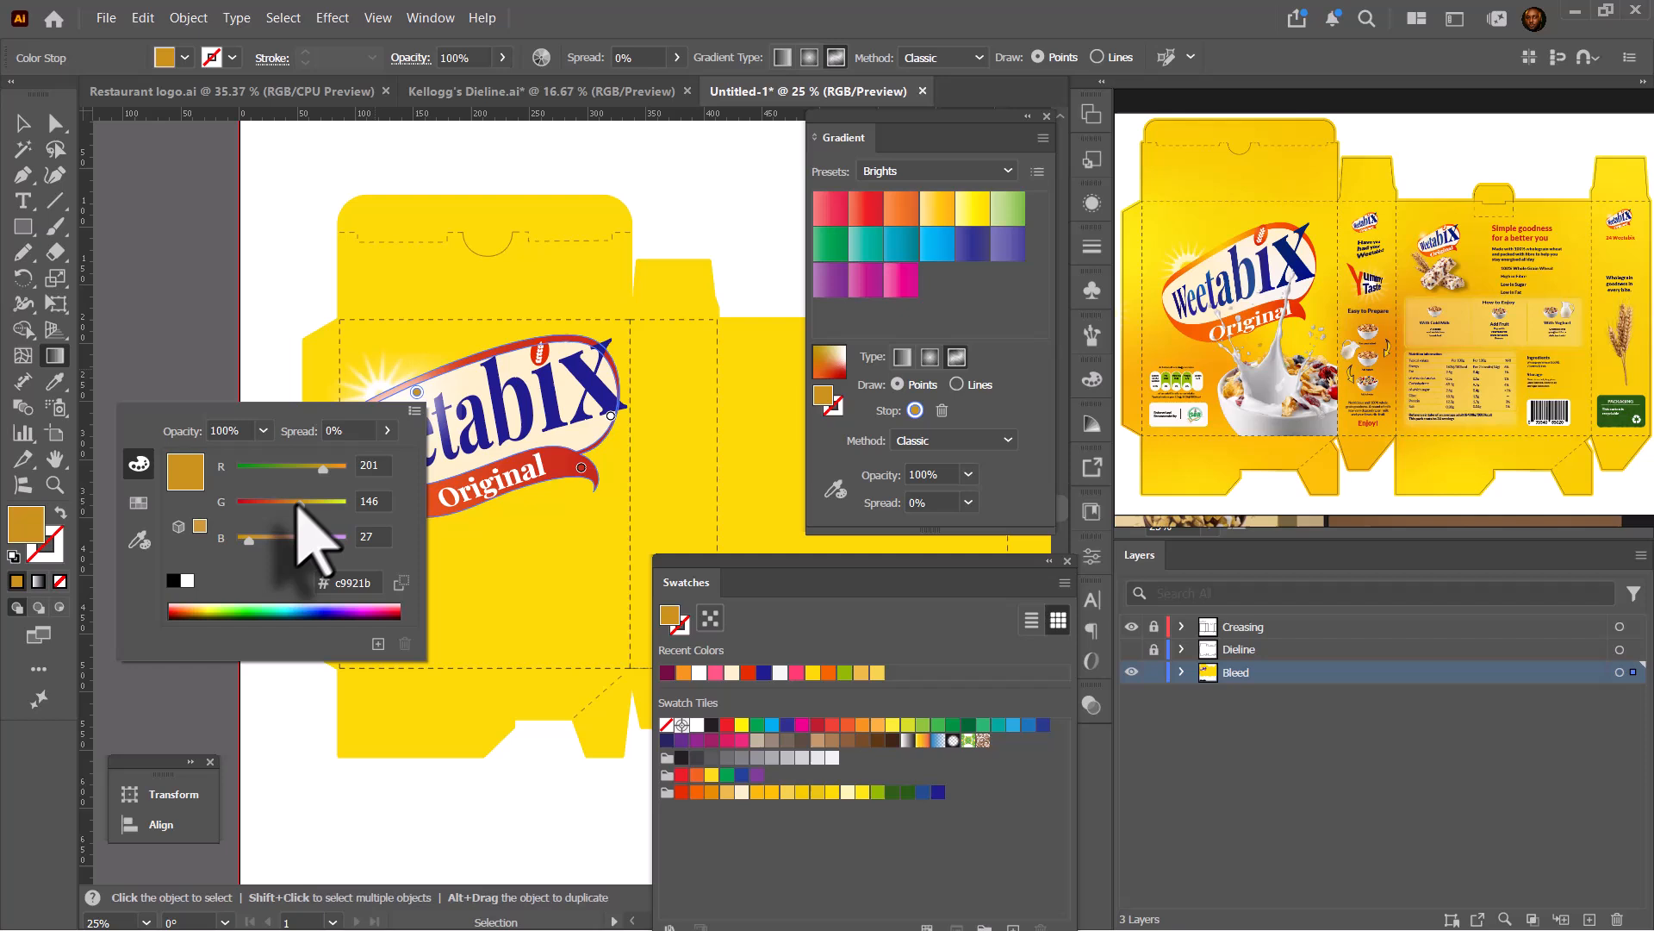
pyautogui.click(186, 579)
pyautogui.click(417, 401)
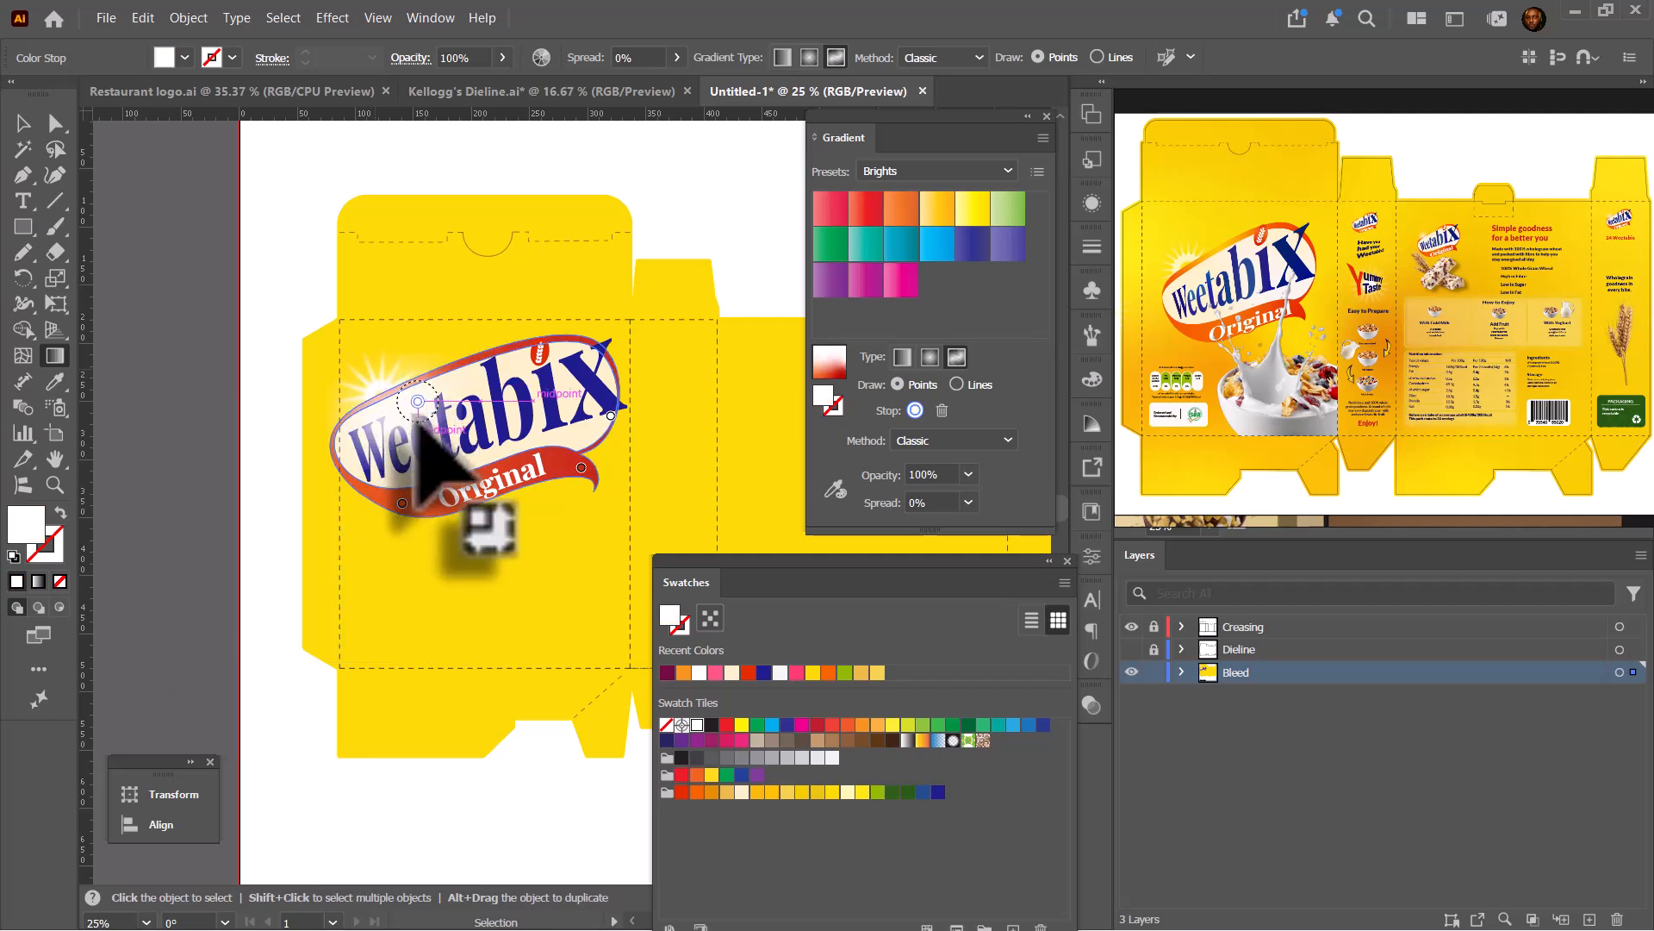
pyautogui.moveTo(417, 422); pyautogui.dragTo(594, 483)
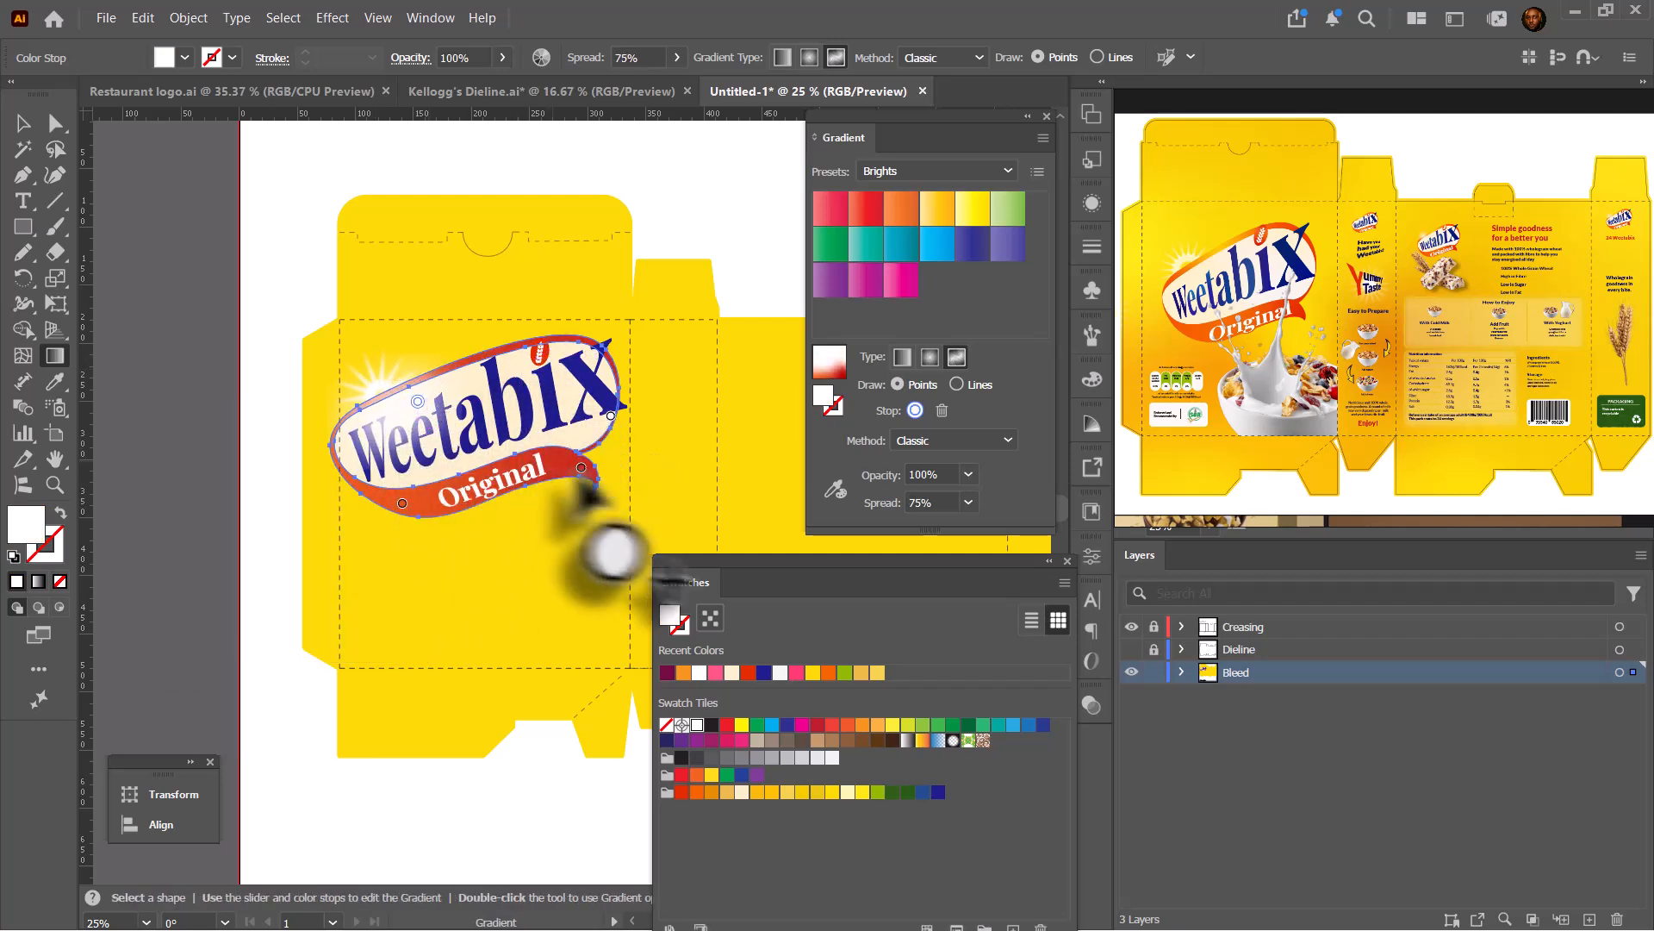
# Add orange gradient stops along the logo outline's upper edge, around the letters i and x.
pyautogui.click(521, 356)
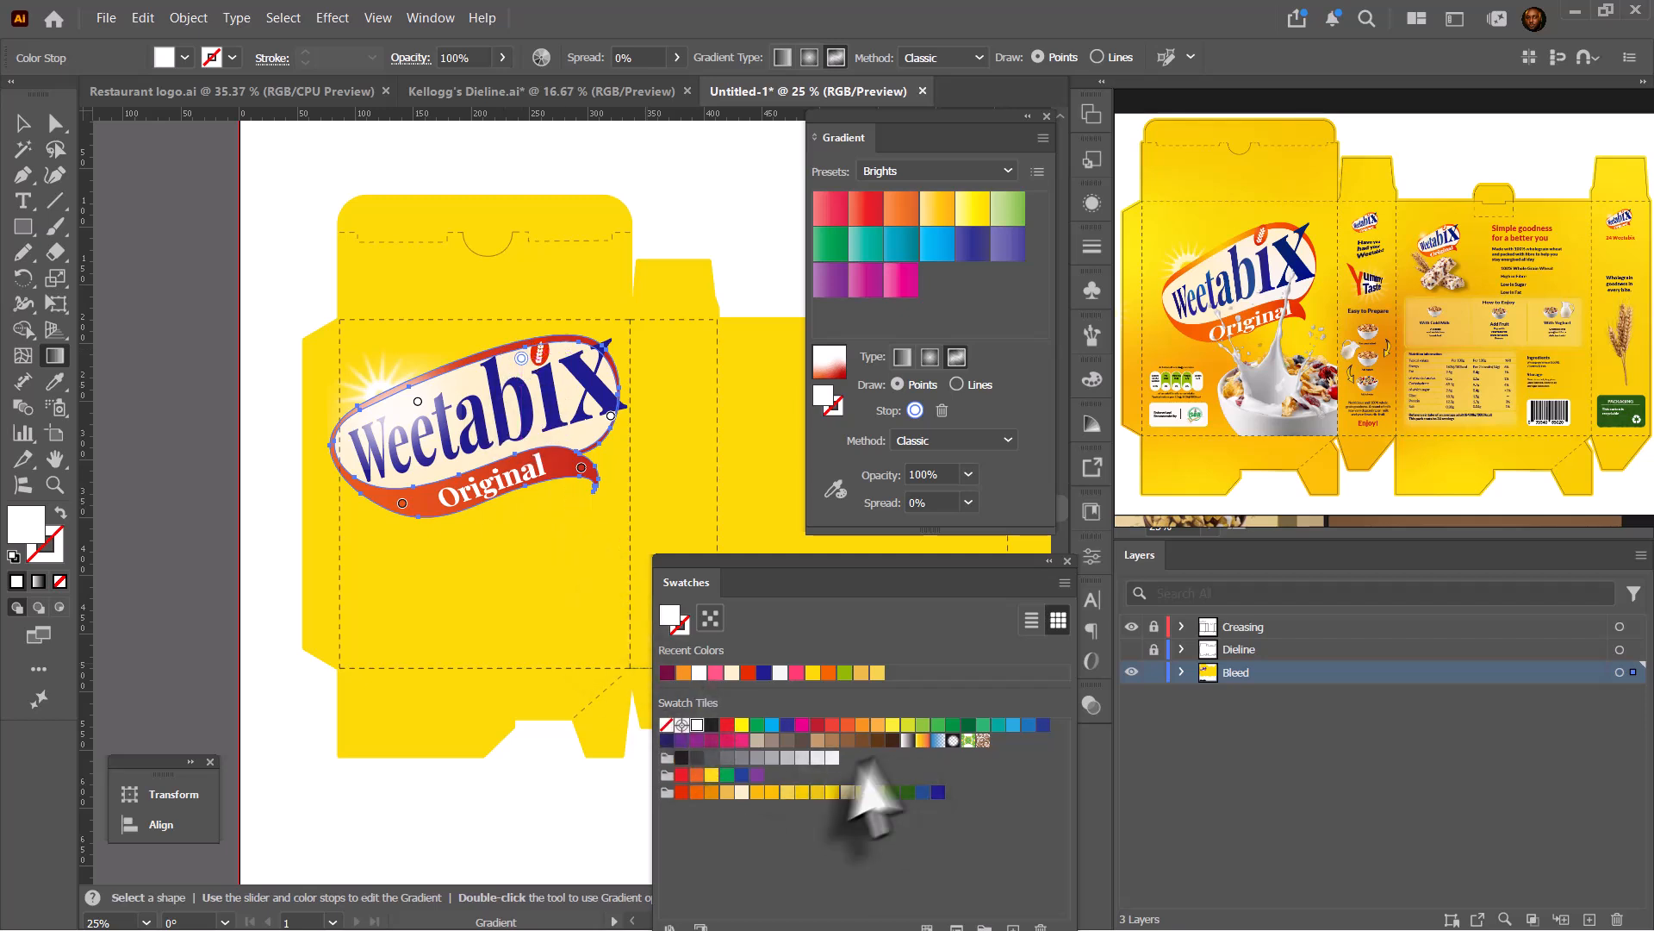
pyautogui.click(697, 792)
pyautogui.click(577, 358)
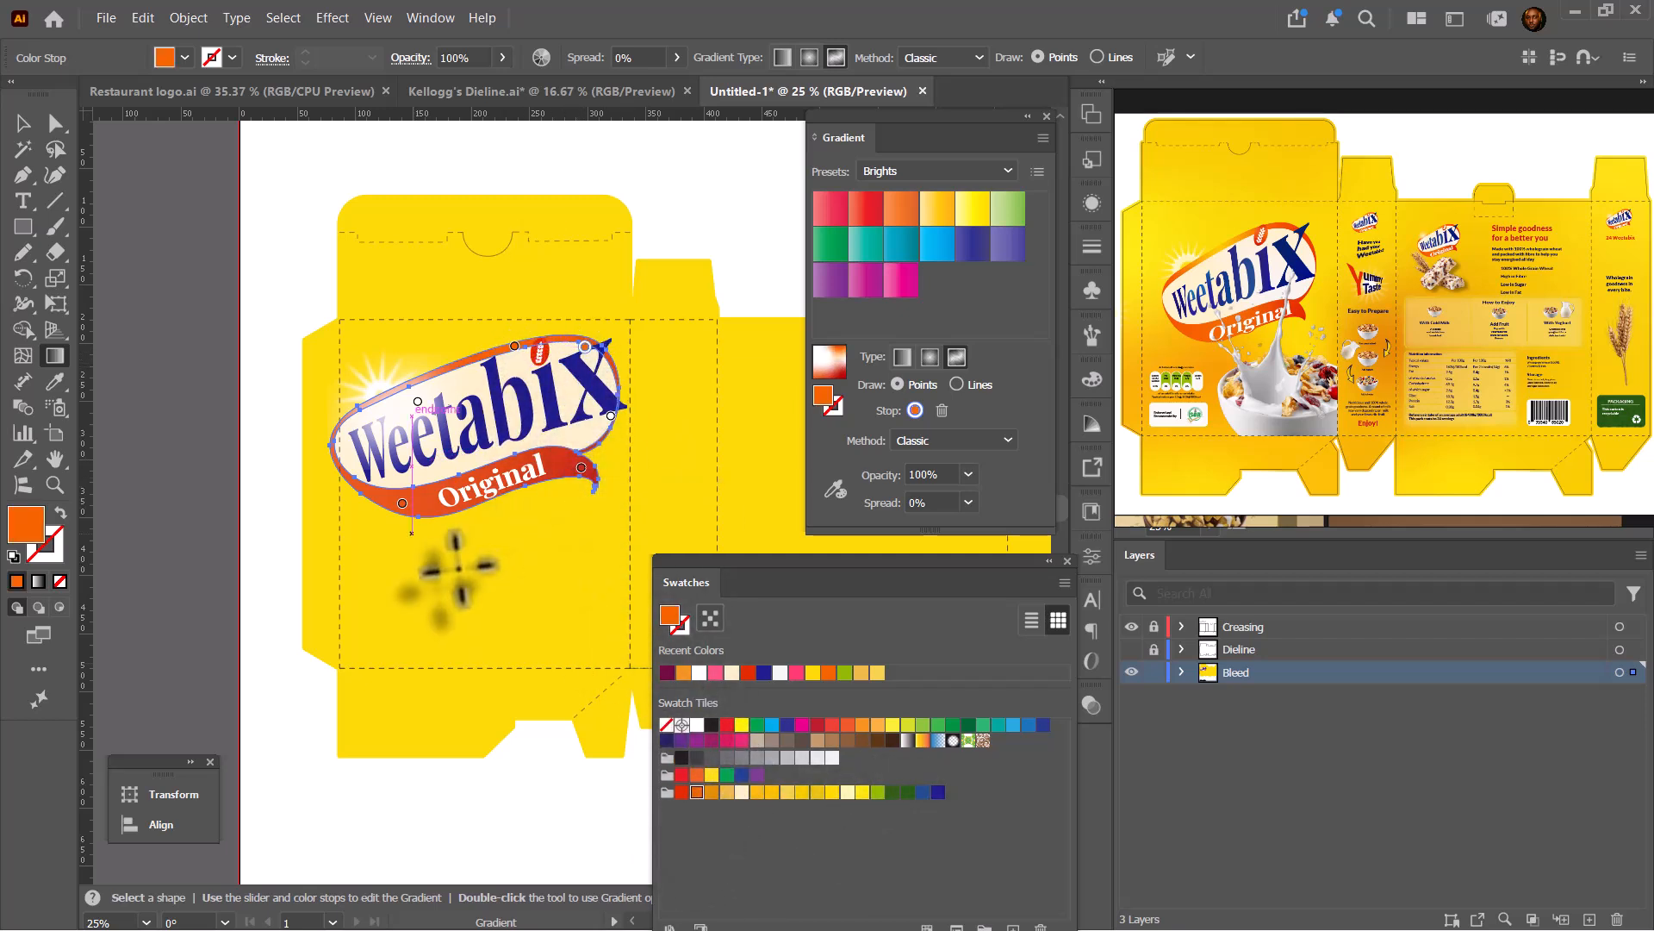
pyautogui.click(553, 459)
pyautogui.press('v')
# Apply a freeform gradient to the yellow carton background and recolour its front-panel and first side-panel stops yellow-orange.
pyautogui.click(528, 672)
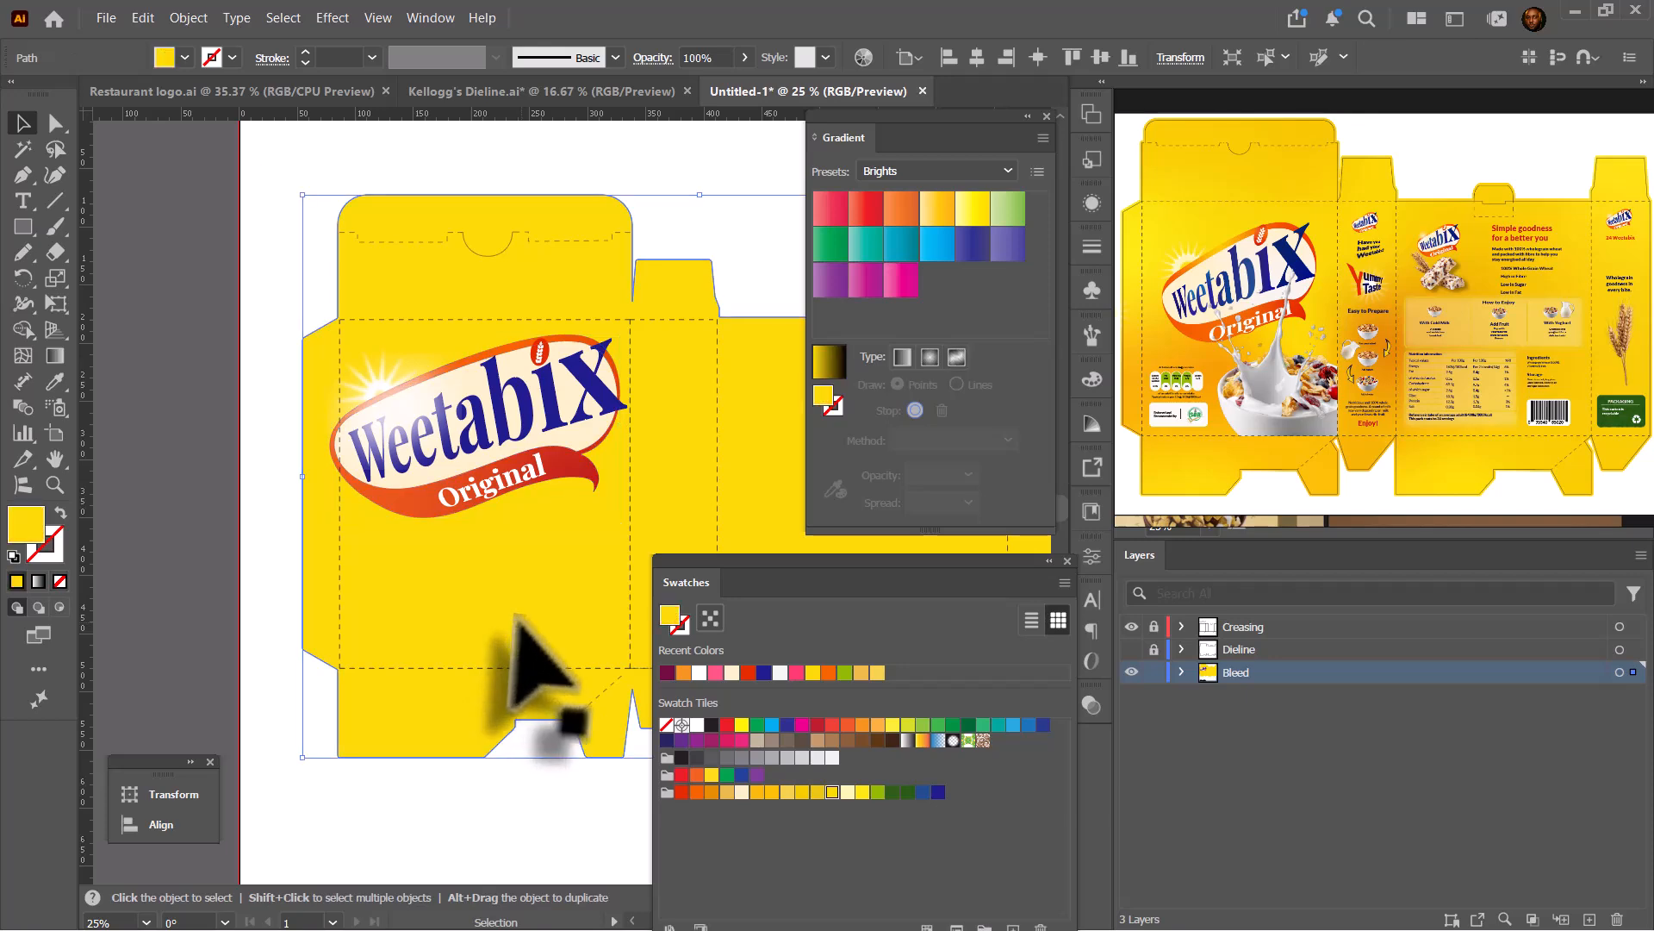
pyautogui.click(38, 581)
pyautogui.click(970, 356)
pyautogui.scroll(-2, 482, 552)
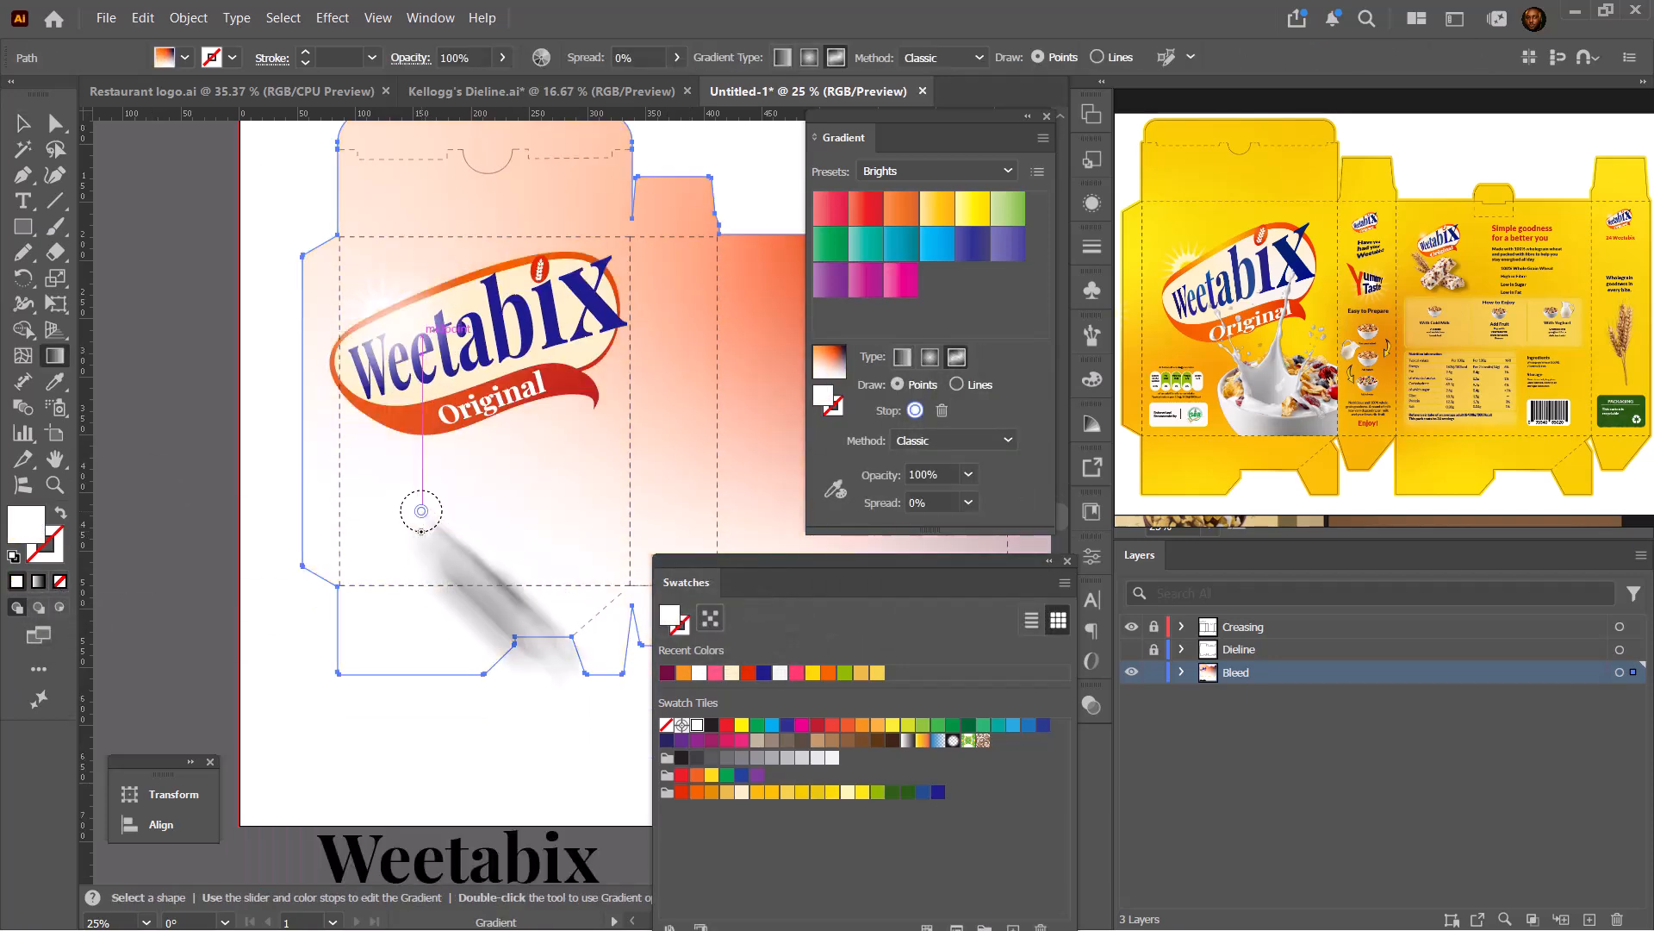
pyautogui.hscroll(3, 603, 491)
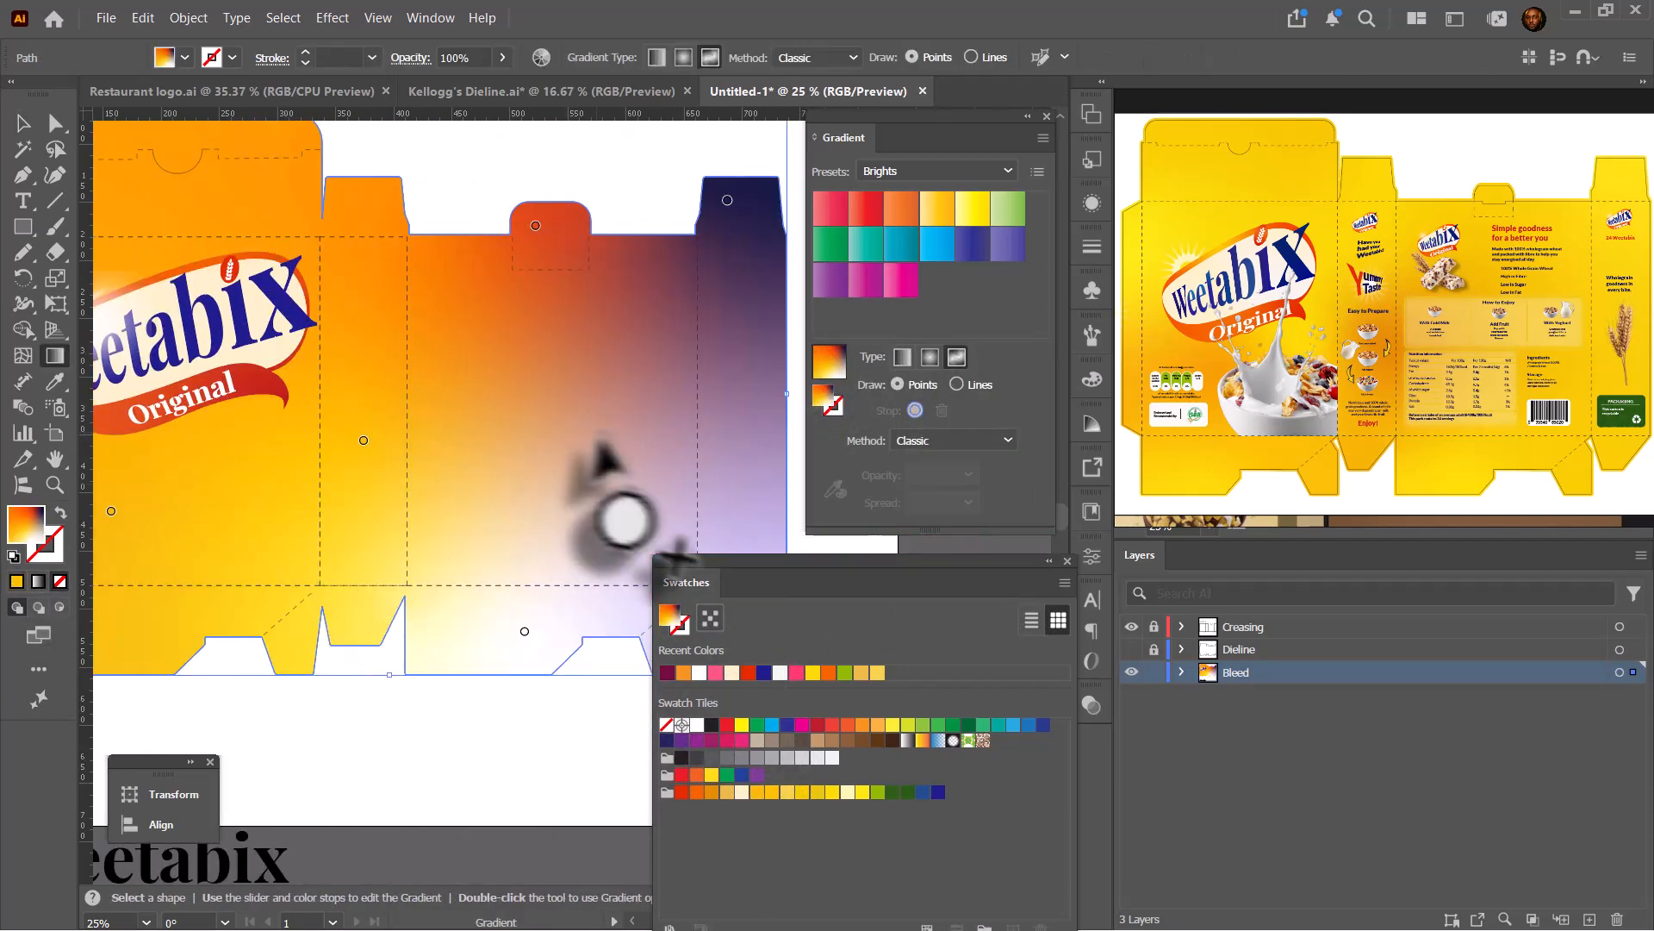
pyautogui.scroll(-1, 621, 517)
# Use the amber swatch for the background's back-panel tab, top-flap and back-panel bottom stops, and deepen the front-panel stop to darker orange.
pyautogui.click(759, 791)
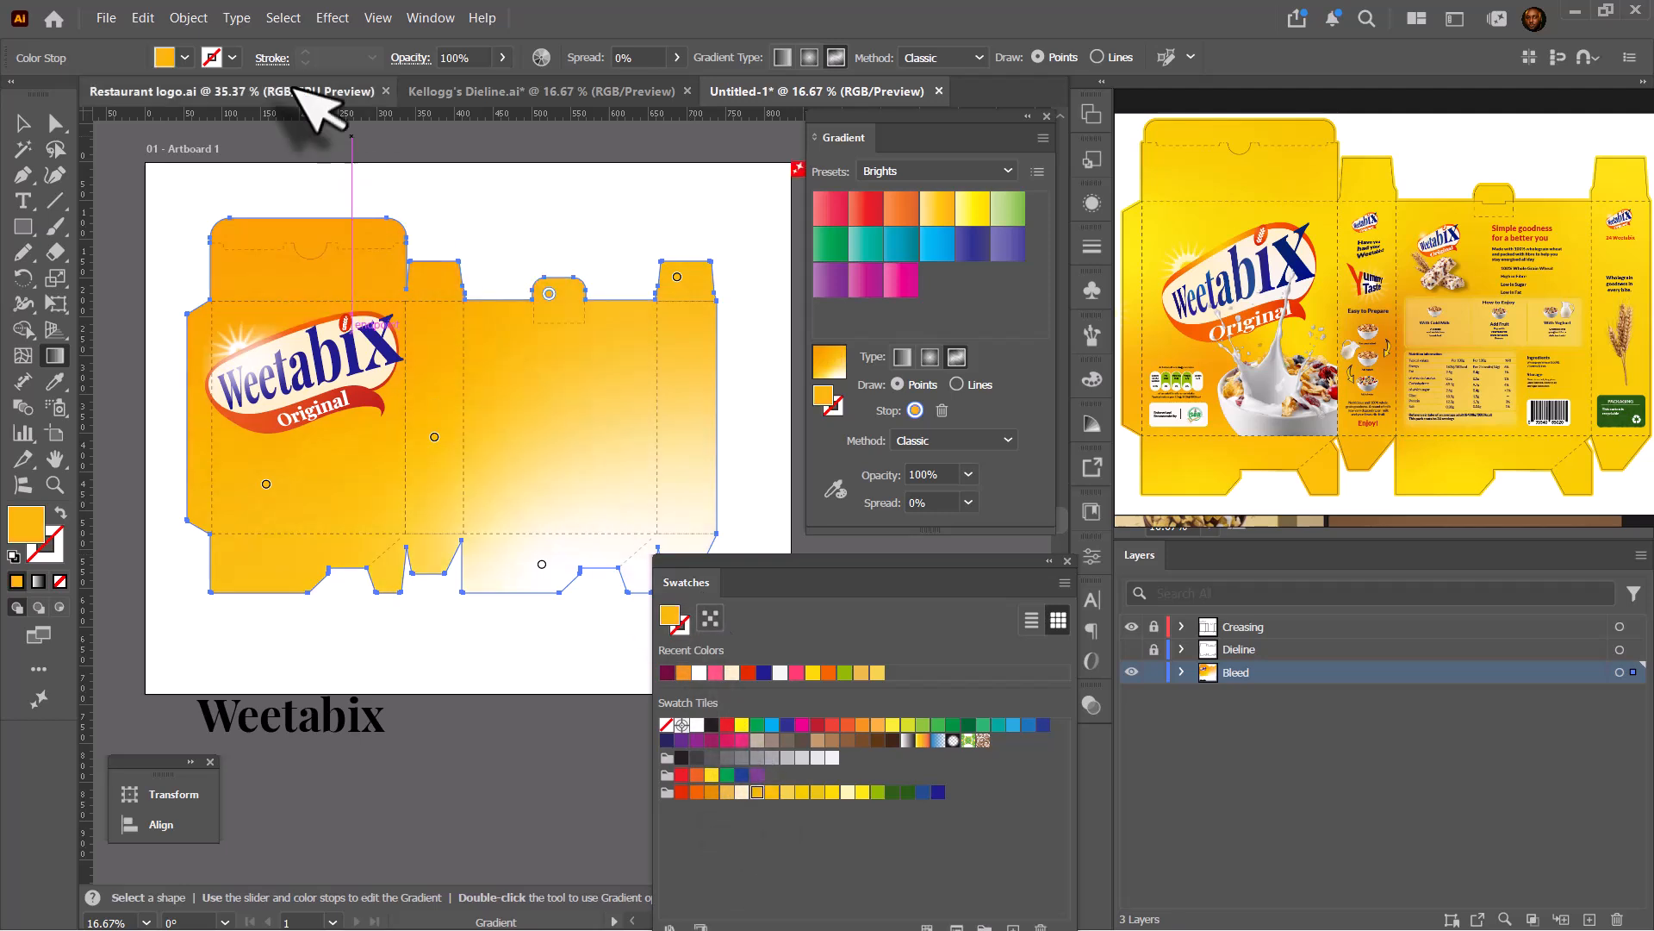
pyautogui.click(263, 262)
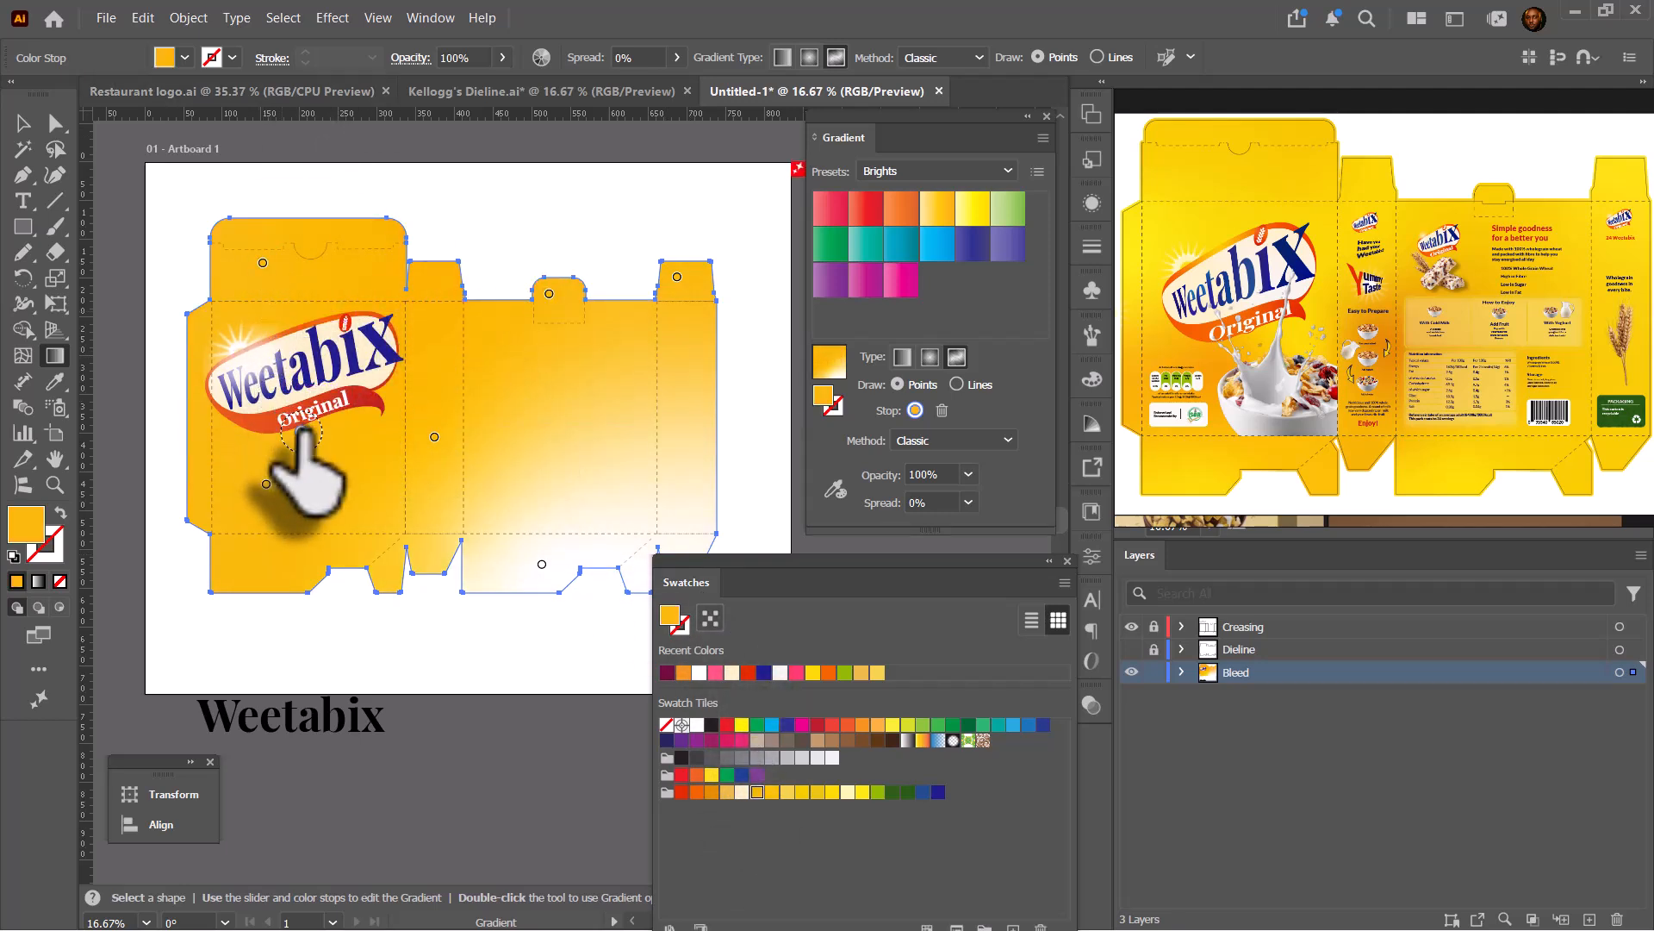
pyautogui.doubleClick(266, 484)
pyautogui.moveTo(202, 594); pyautogui.dragTo(183, 594)
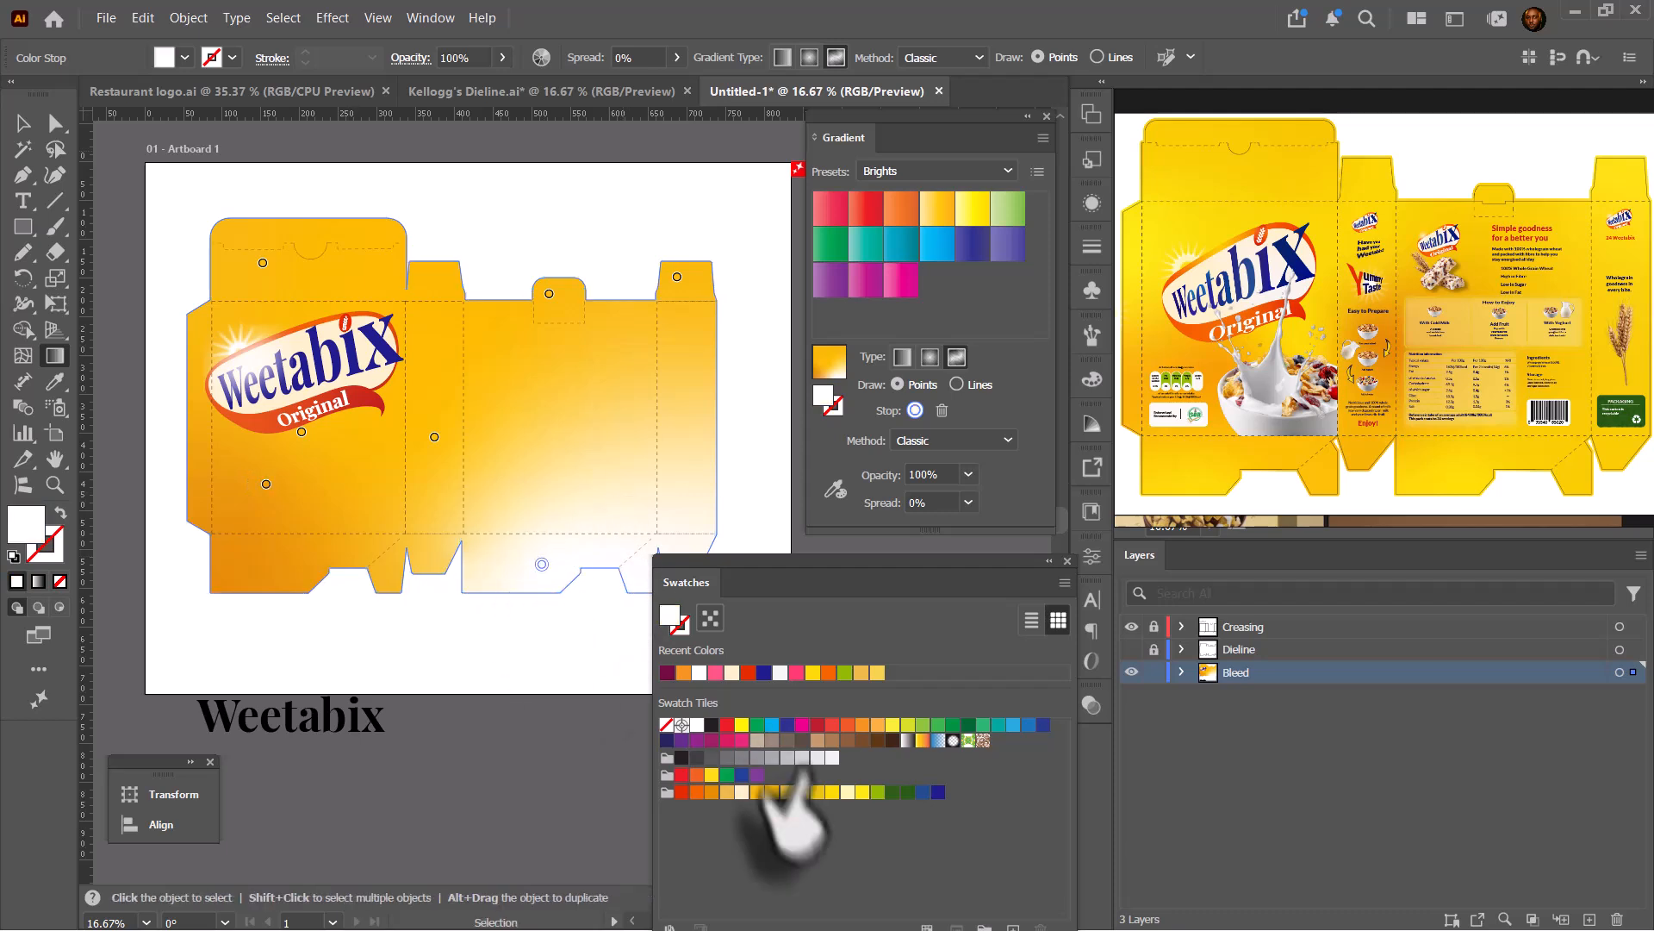
pyautogui.click(756, 791)
# Add a gradient stop on the last side panel and colour it and the flap stop above it yellow, R=252 G=217 B=6.
pyautogui.click(681, 404)
pyautogui.click(862, 792)
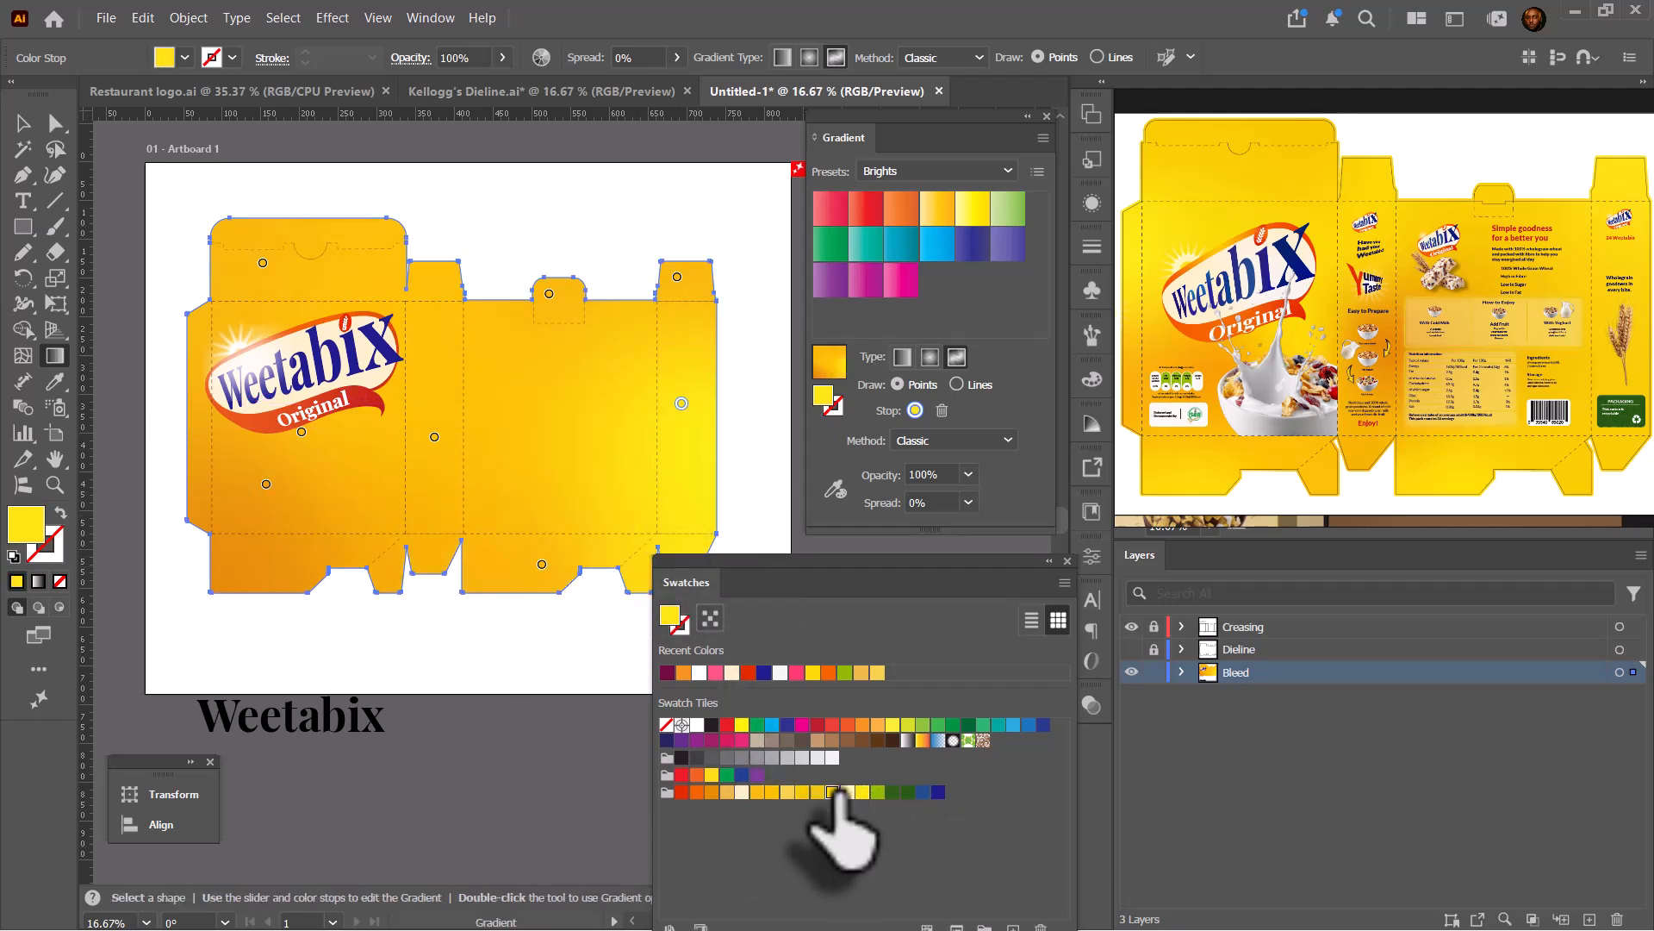
pyautogui.click(832, 791)
pyautogui.click(678, 277)
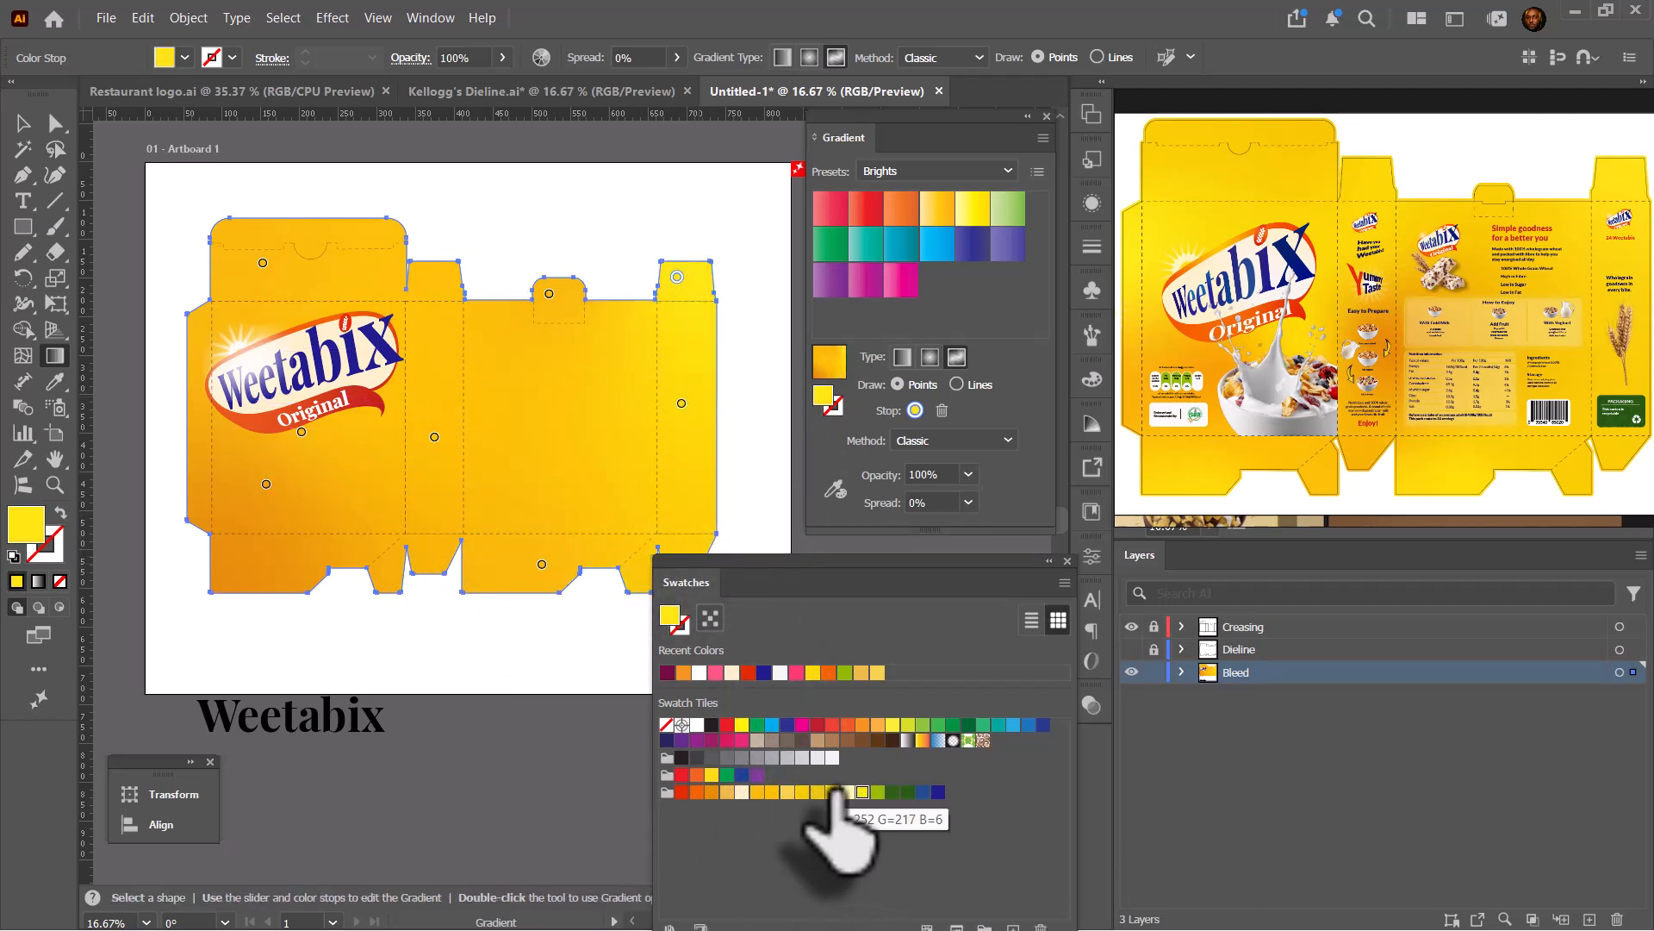
pyautogui.click(832, 792)
# Recolour the first side panel's stop dark orange, add a yellow stop on the back panel, and shift the orange stop slightly down.
pyautogui.click(435, 439)
pyautogui.click(712, 791)
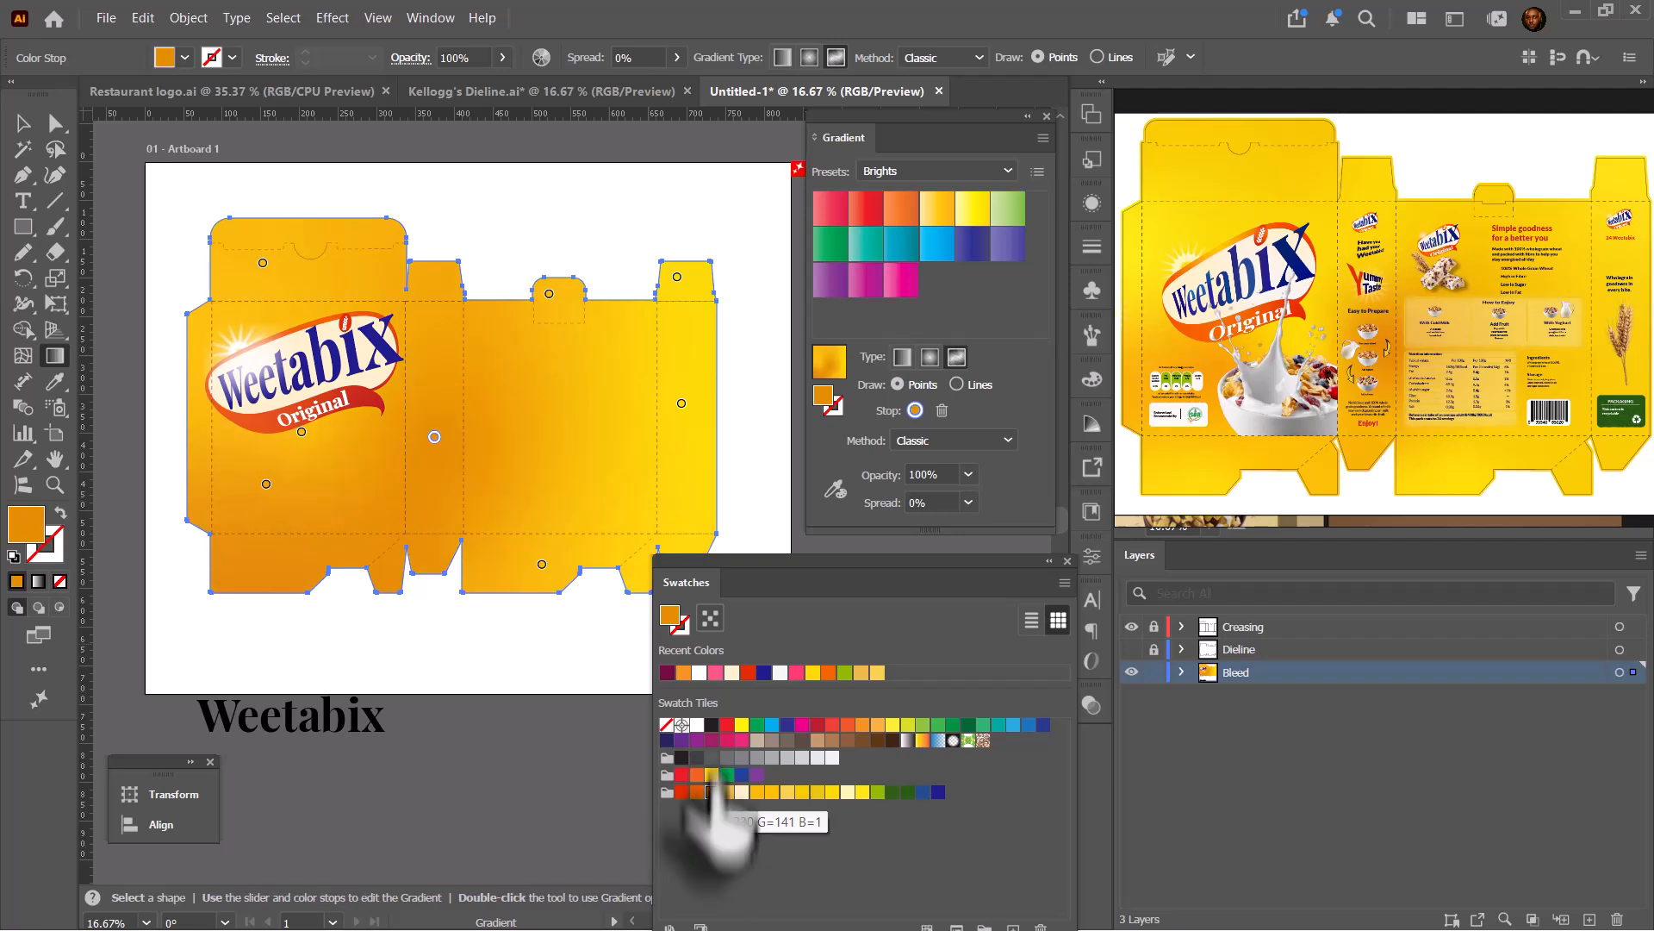
pyautogui.click(489, 373)
pyautogui.click(832, 792)
pyautogui.moveTo(434, 436); pyautogui.dragTo(434, 459)
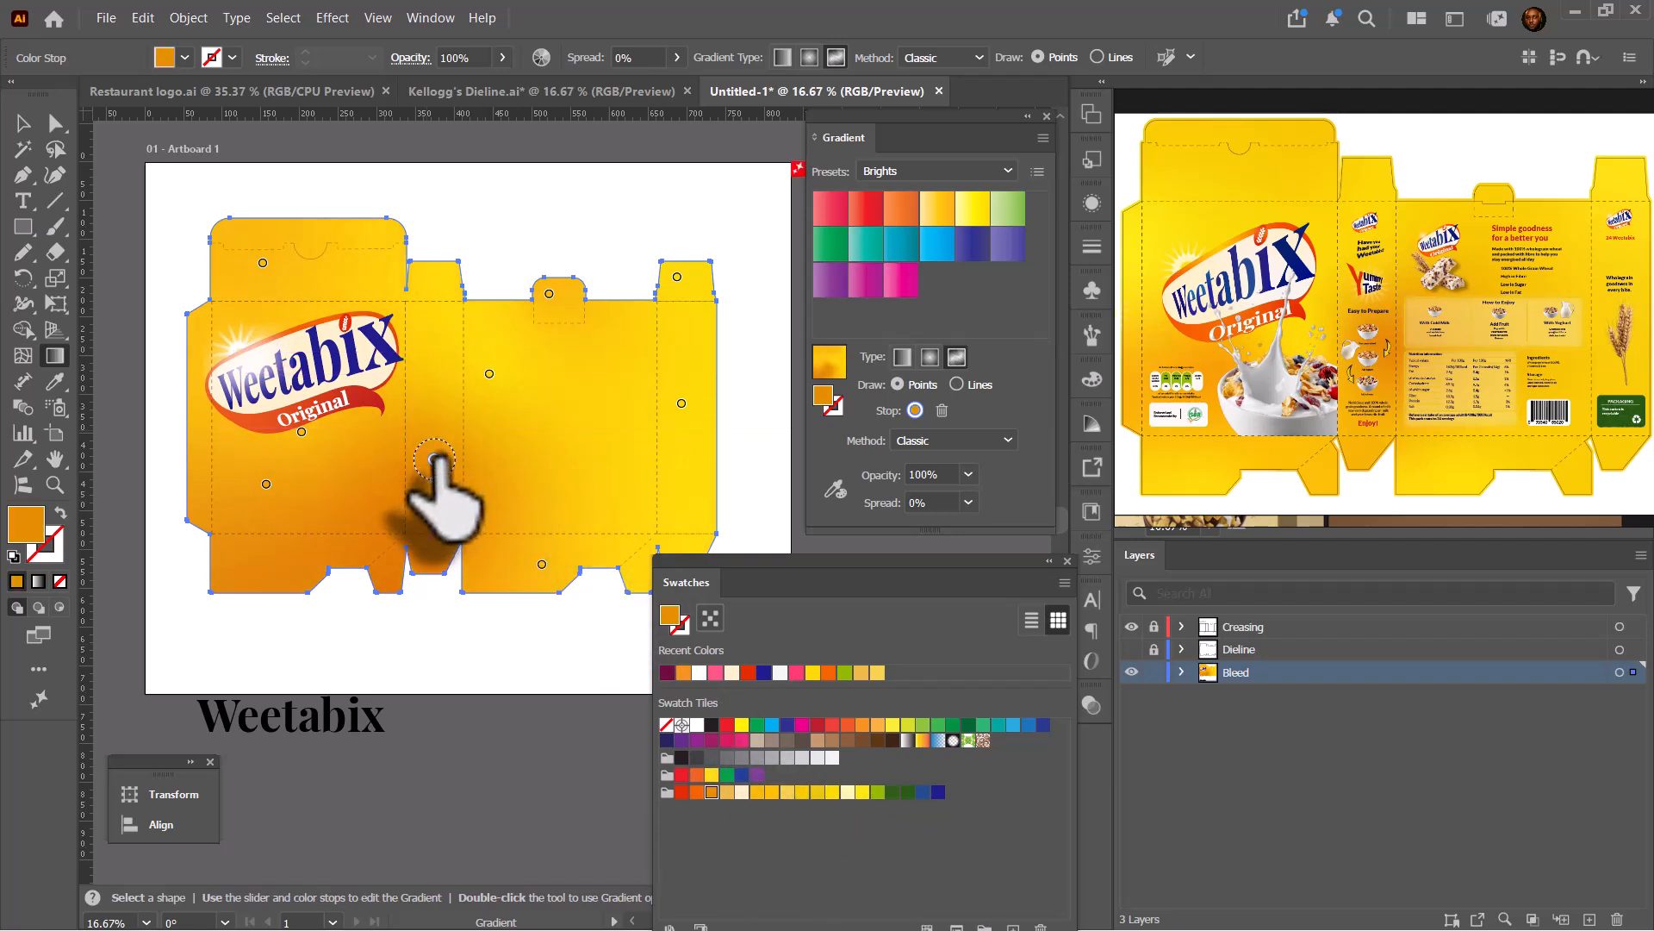
# Add yellow stops on the front panel's bottom flap and the glue flap, and move the stop below the ribbon towards the side panel.
pyautogui.click(298, 563)
pyautogui.click(861, 791)
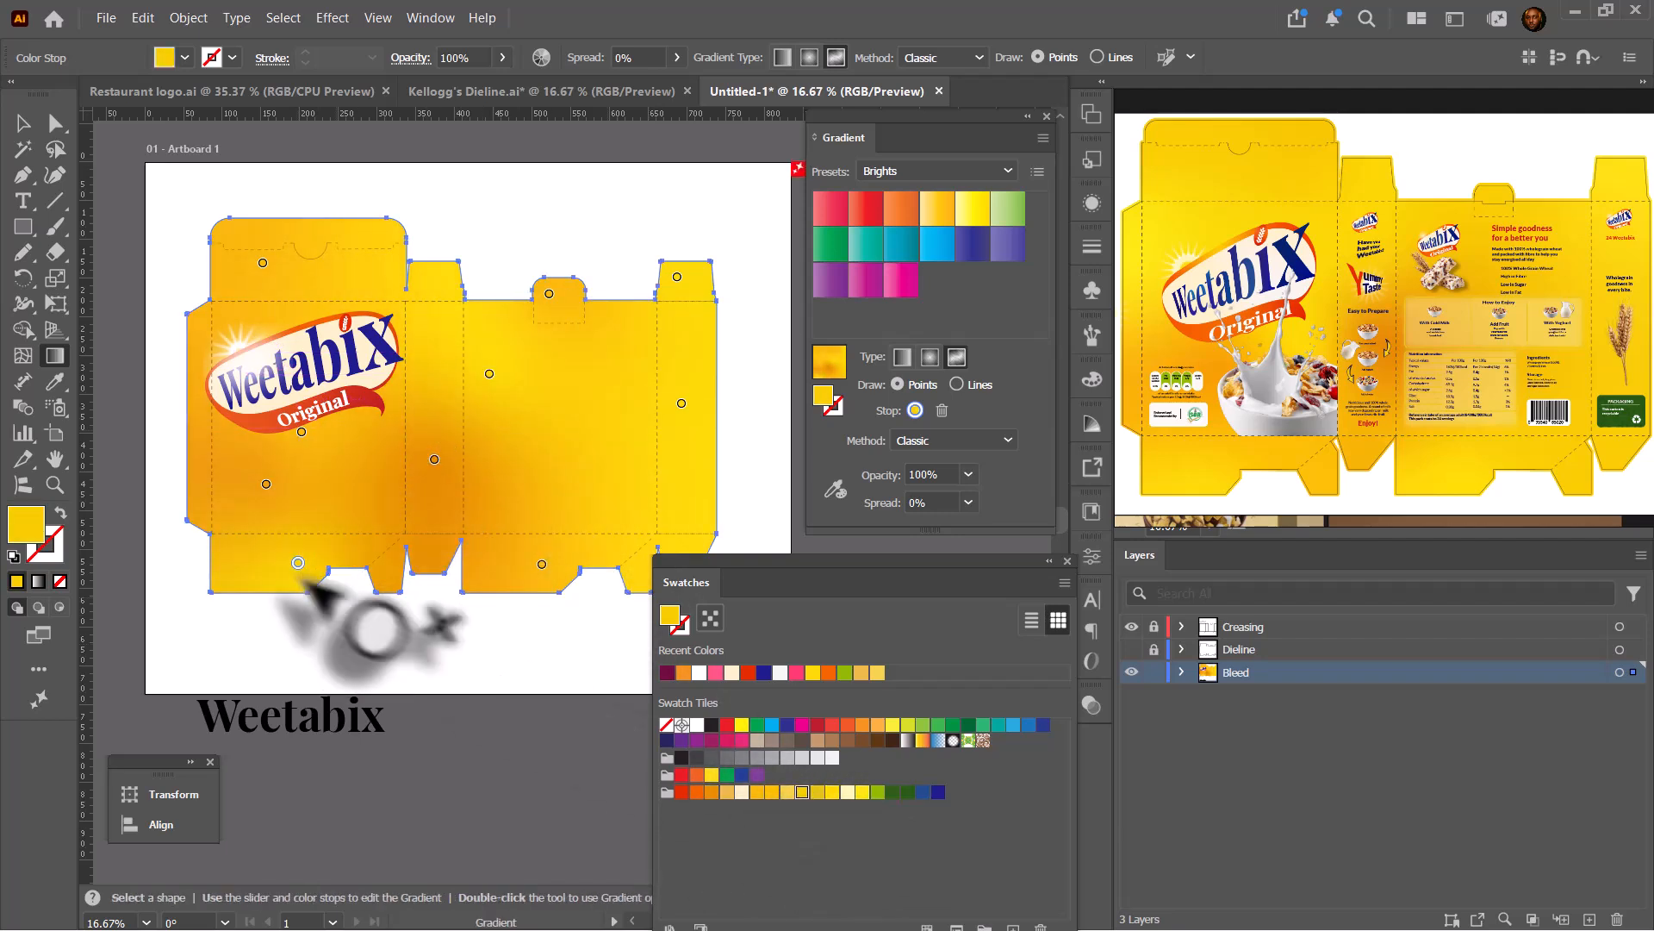
pyautogui.moveTo(298, 562); pyautogui.dragTo(260, 561)
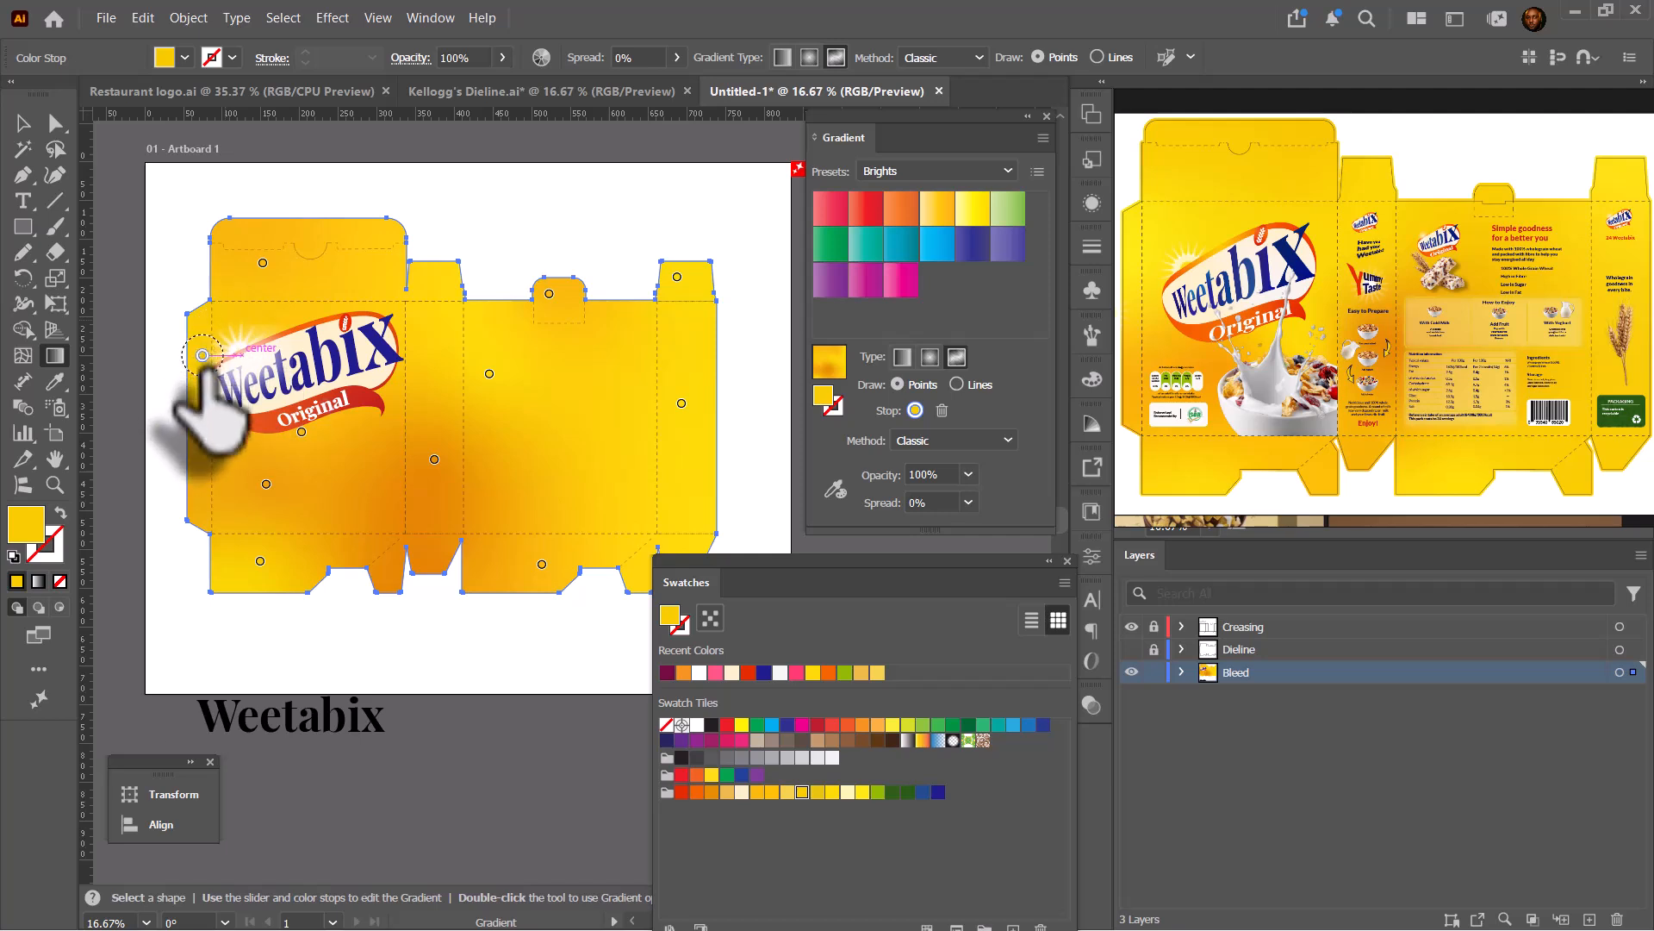
pyautogui.click(201, 354)
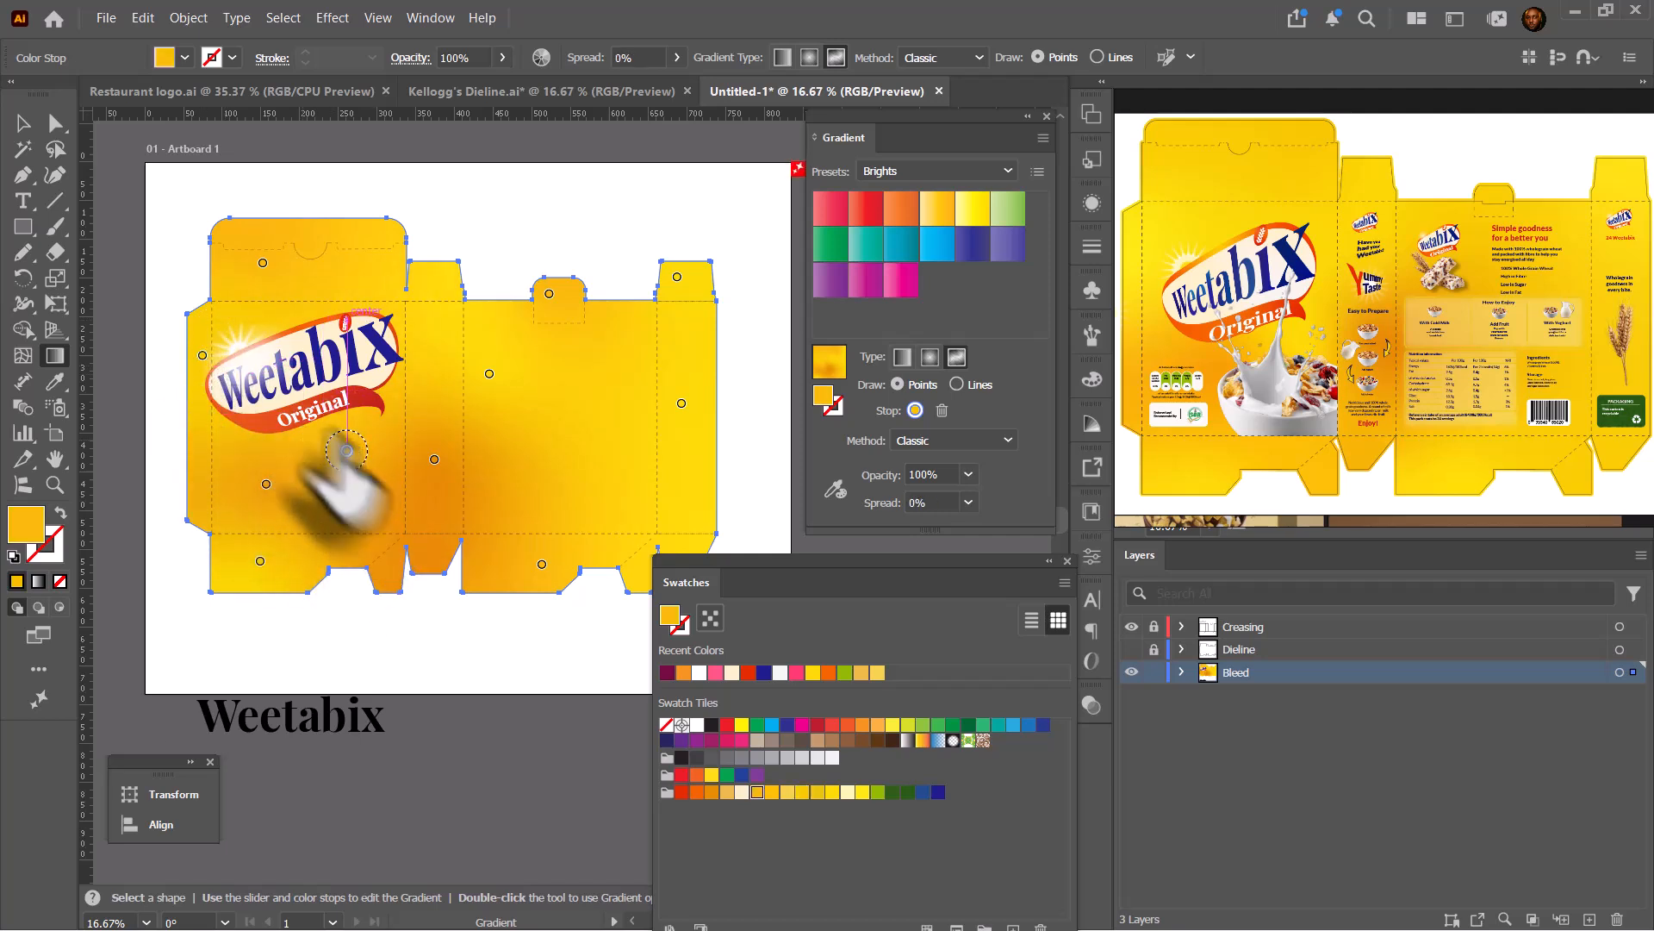
pyautogui.click(346, 450)
pyautogui.press('v')
pyautogui.click(502, 157)
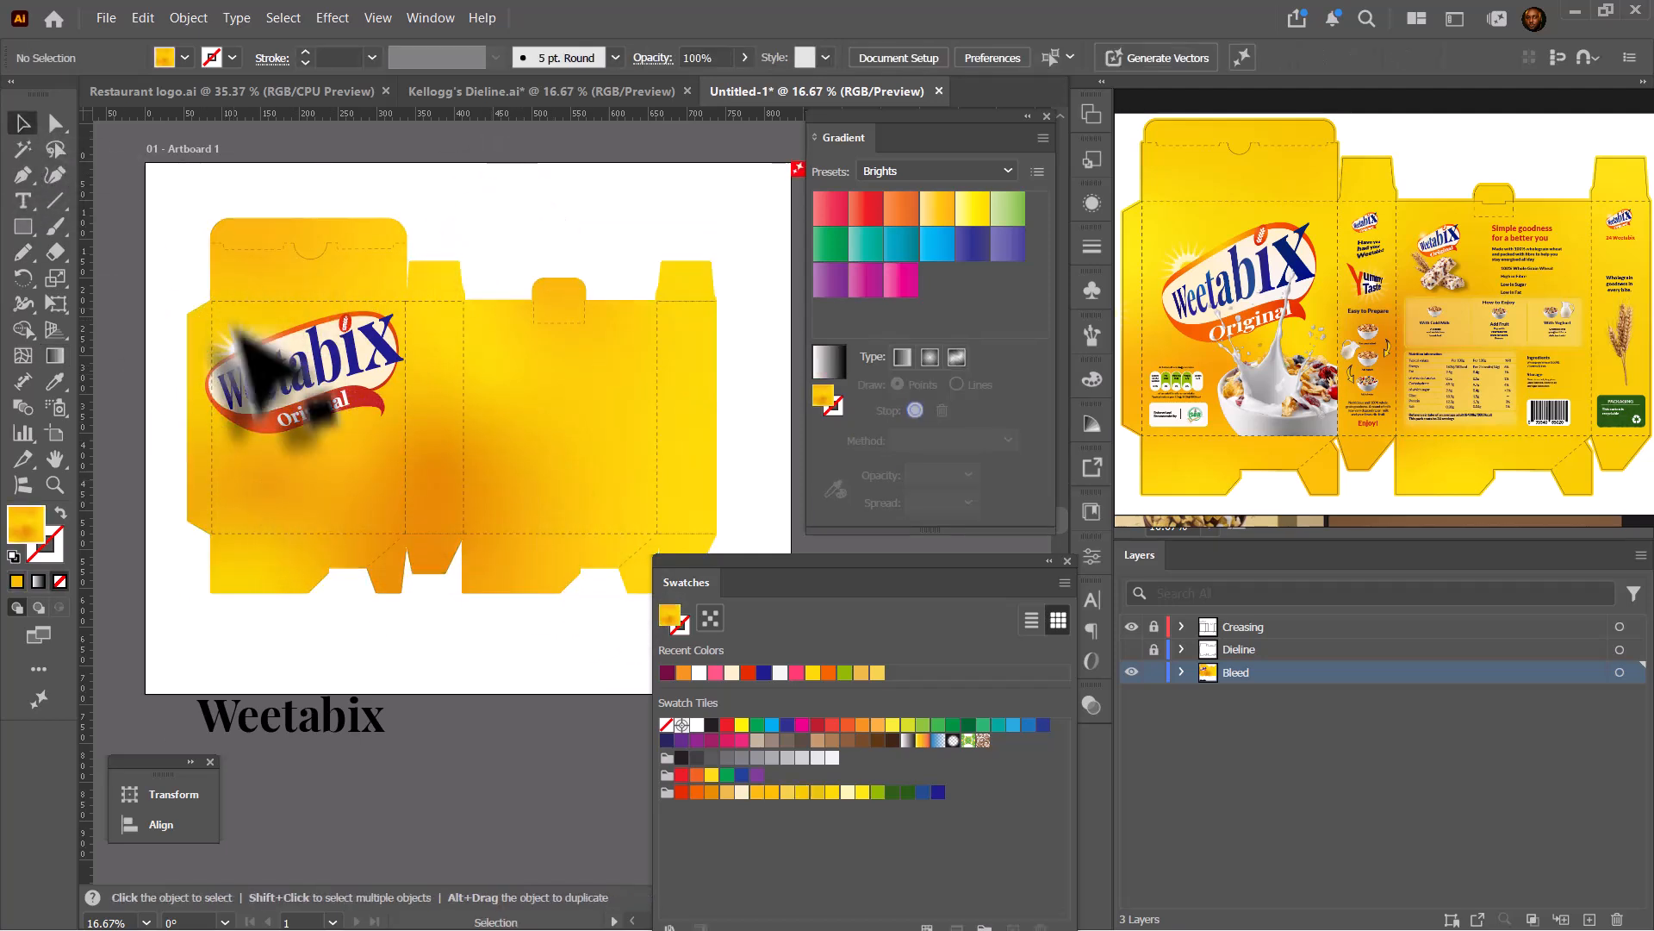
# Set the Gaussian Blur radius of the white starburst behind the logo to 26.889 pixels, with preview on.
pyautogui.scroll(4, 175, 347)
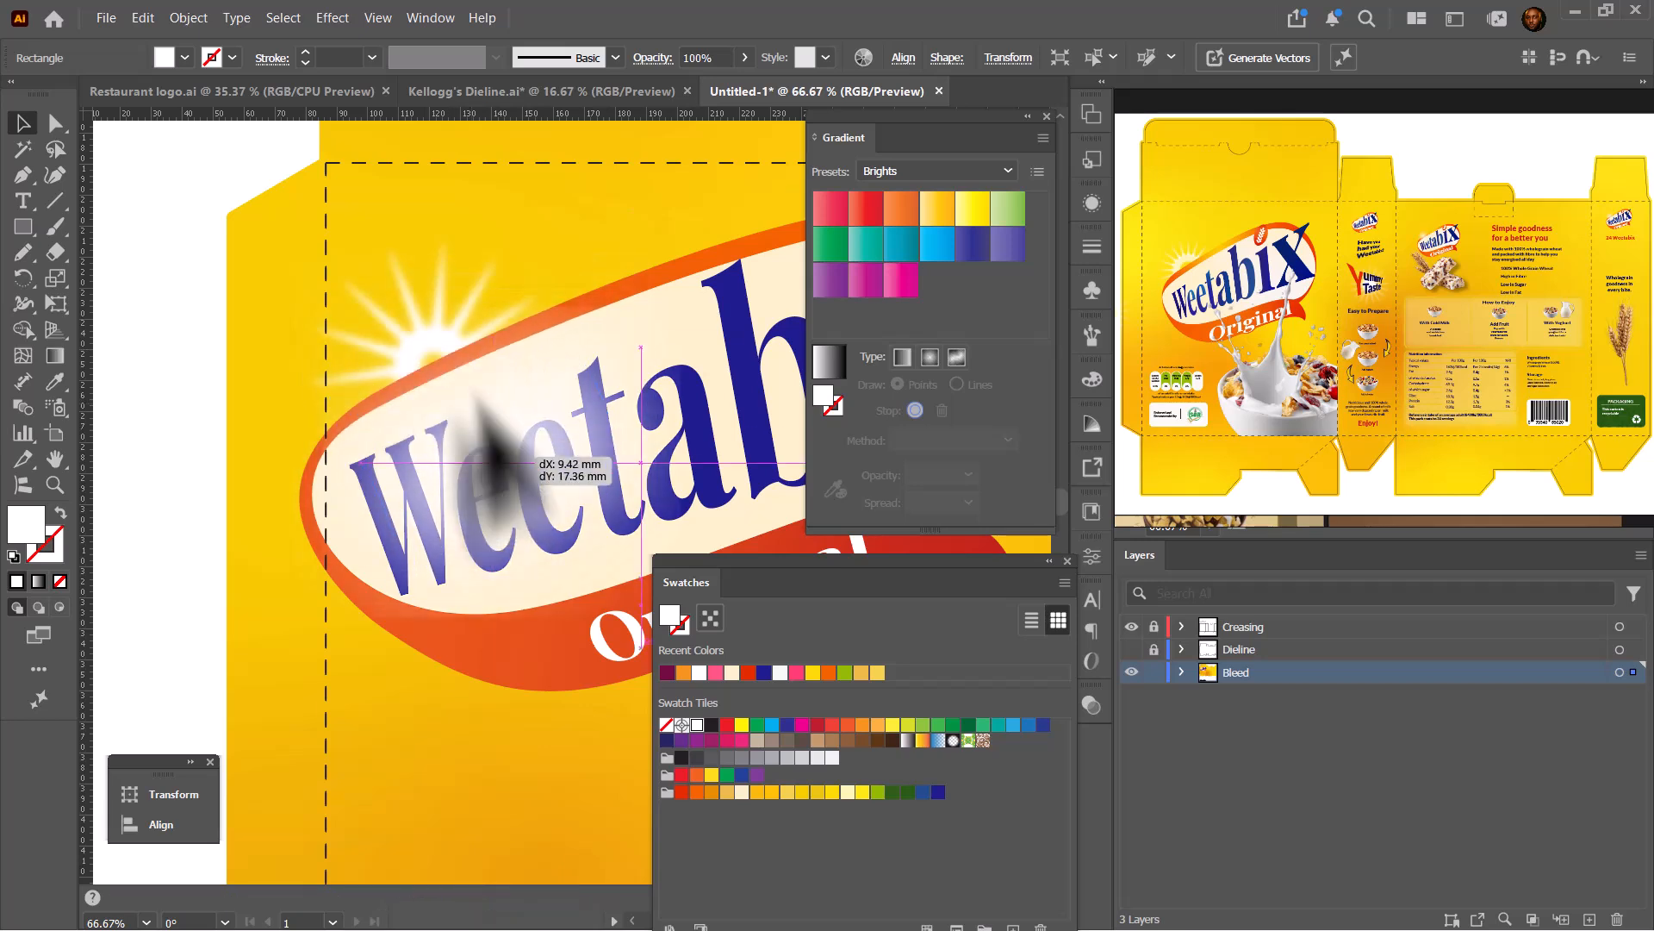
pyautogui.click(431, 340)
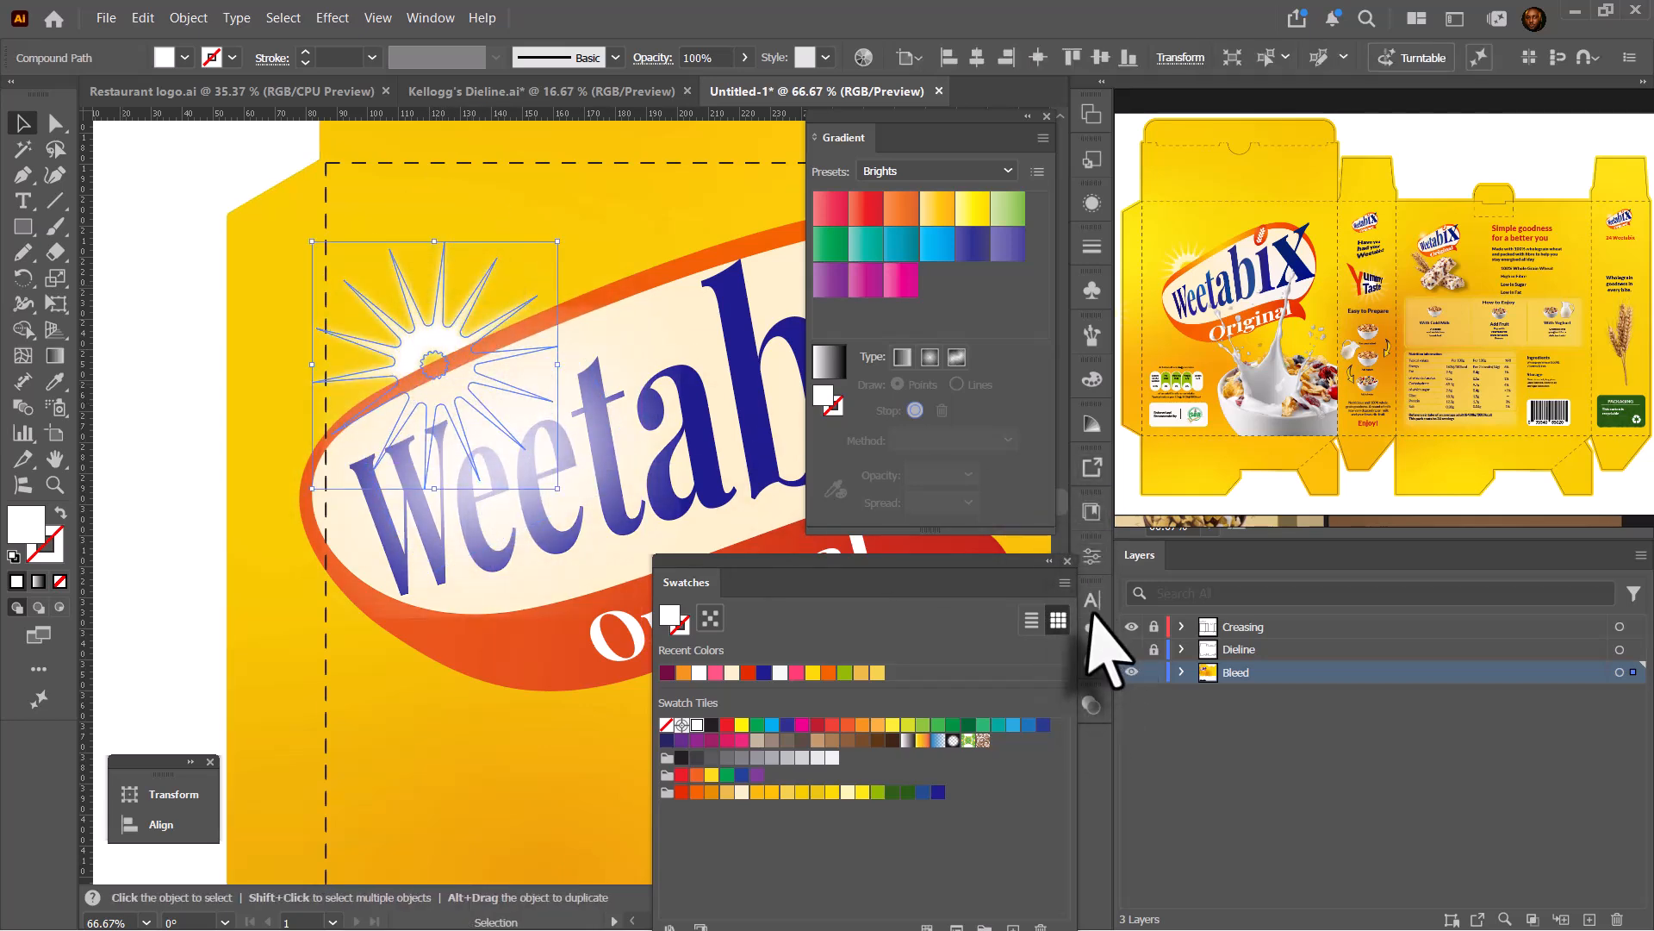
pyautogui.click(1092, 204)
pyautogui.click(904, 365)
pyautogui.moveTo(744, 458); pyautogui.dragTo(767, 457)
pyautogui.click(779, 508)
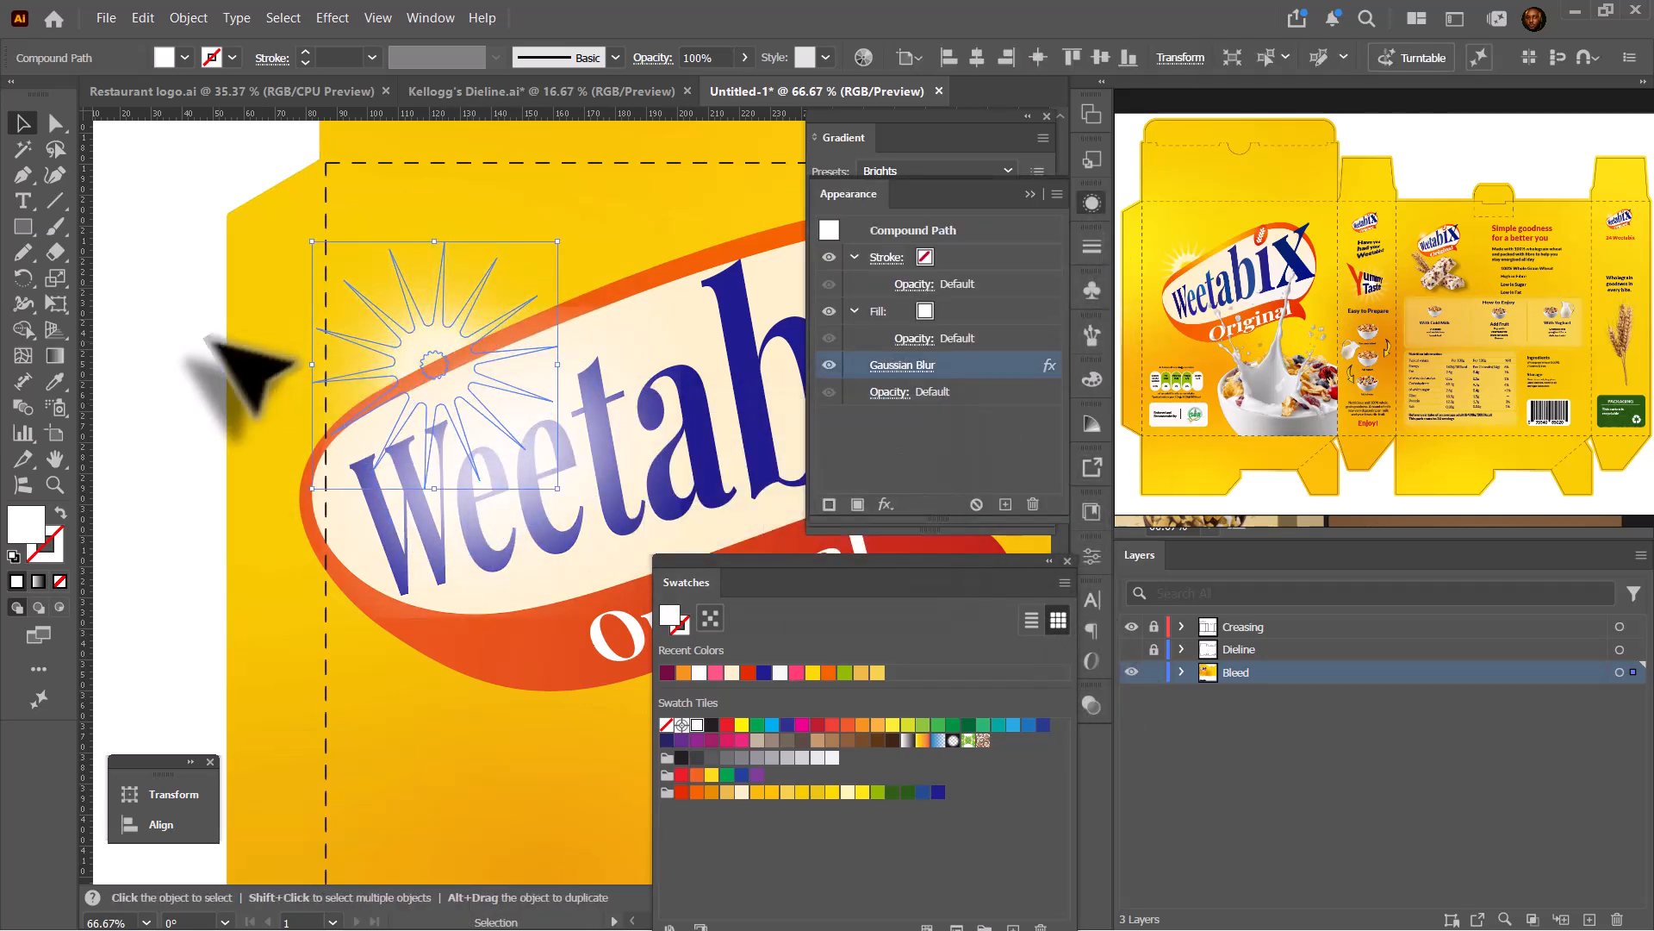
pyautogui.click(897, 365)
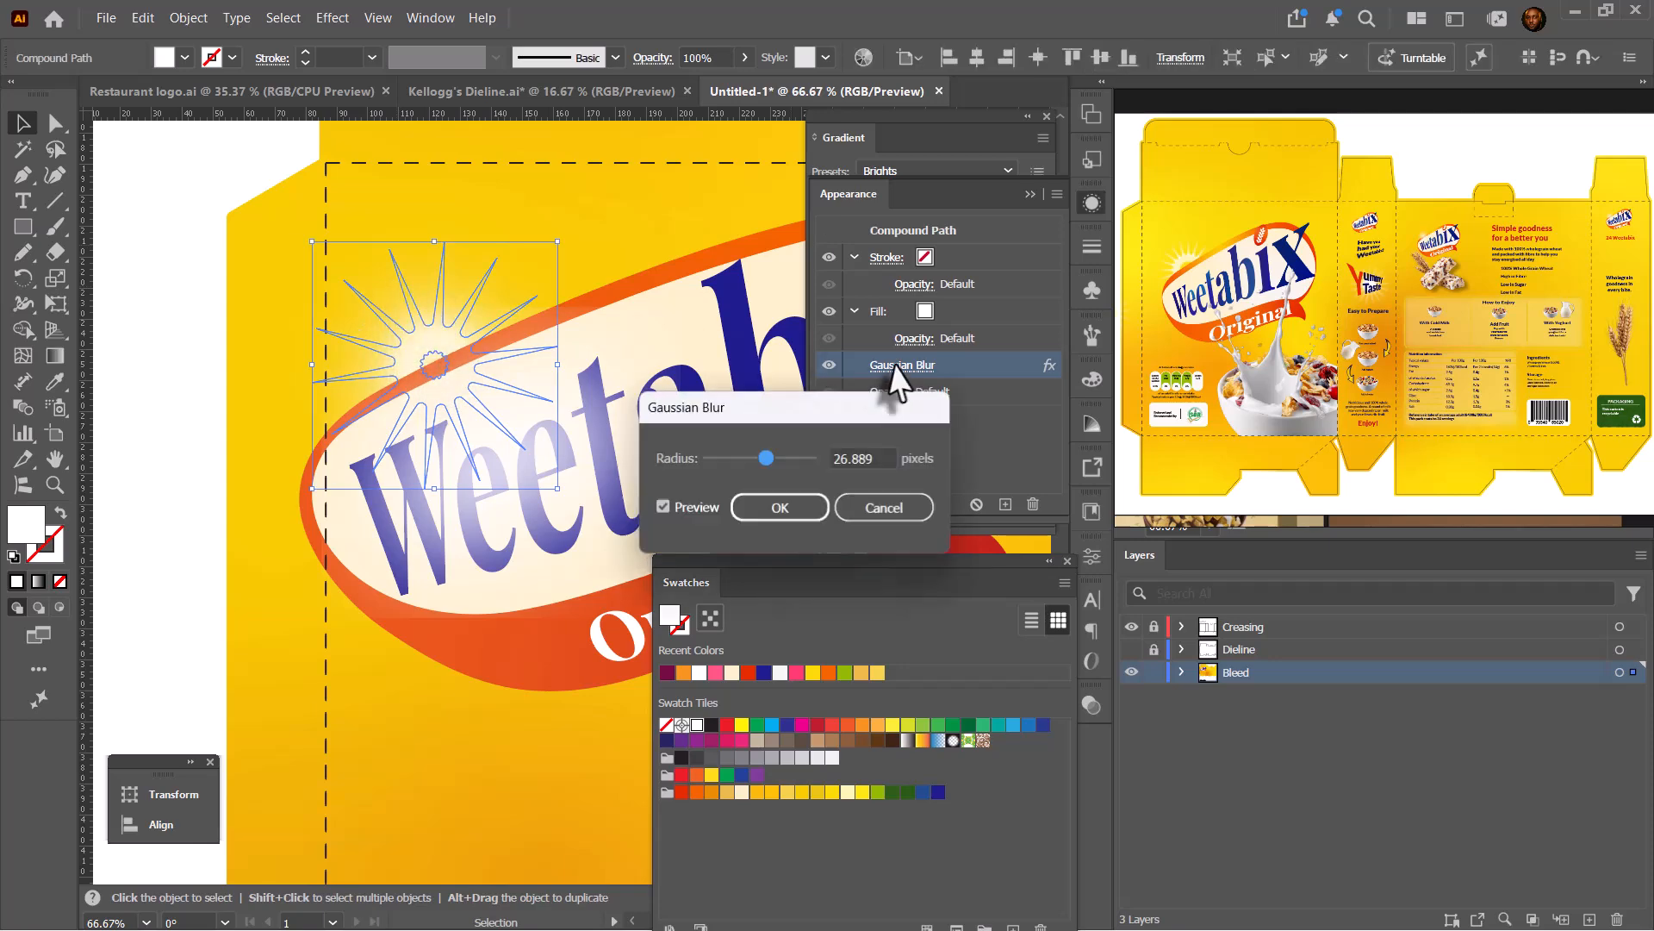
pyautogui.click(778, 507)
# Shift the blurred white highlight slightly down and to the right over the first letters of the Weetabix lettering.
pyautogui.click(414, 372)
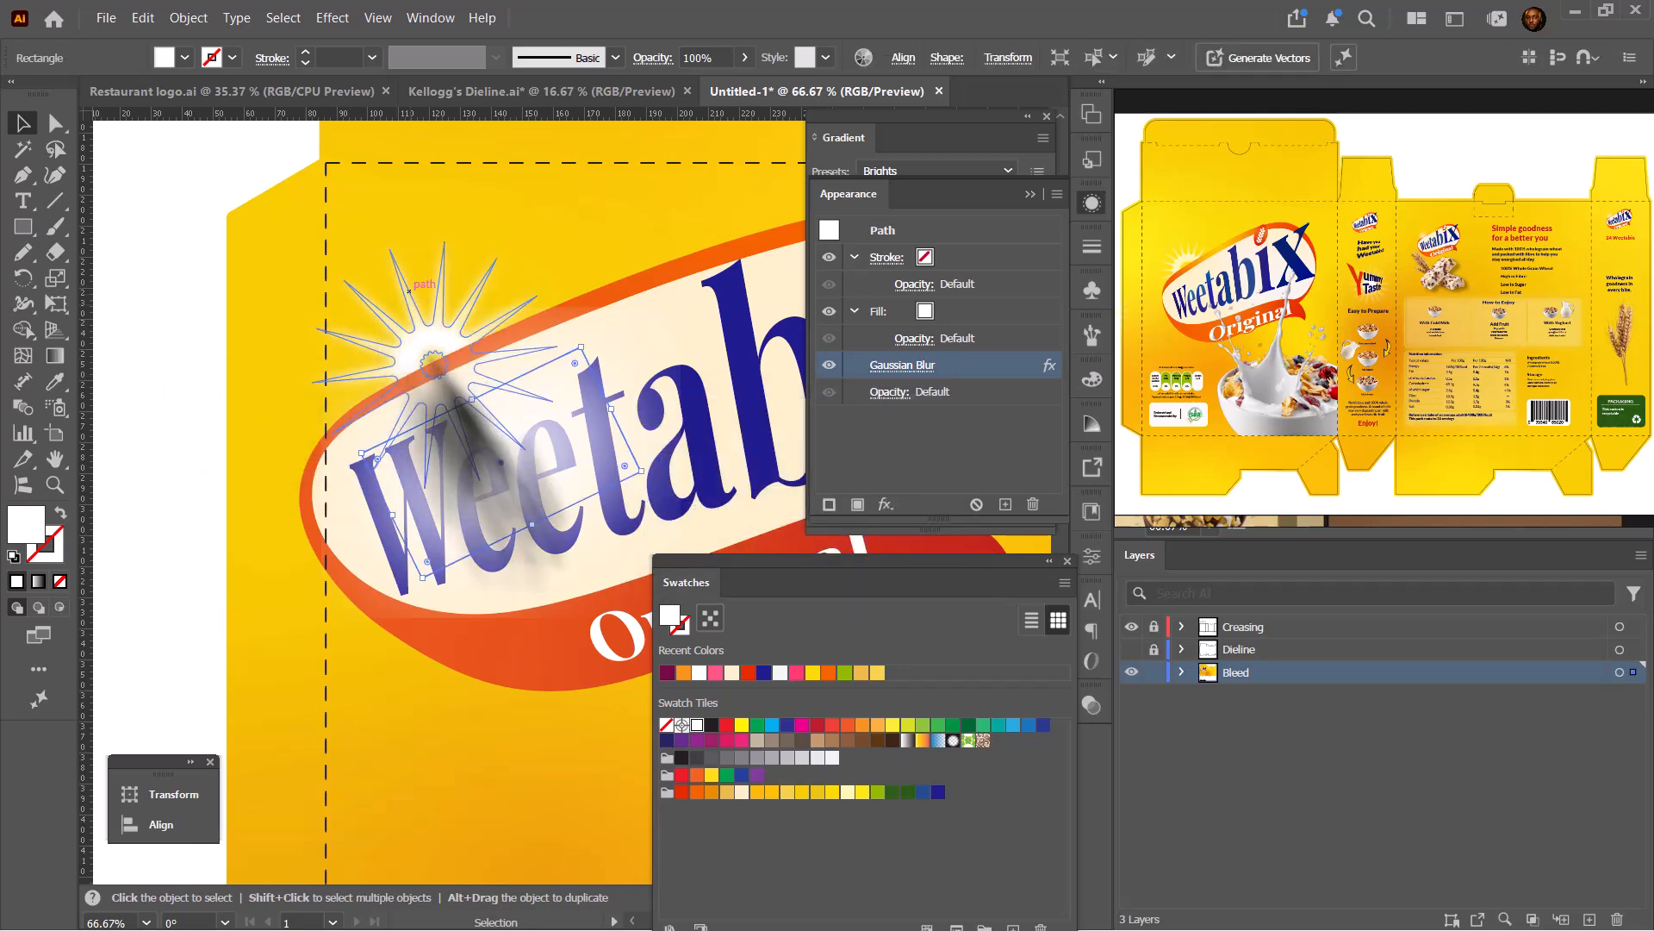
pyautogui.moveTo(486, 427); pyautogui.dragTo(528, 459)
pyautogui.scroll(-4, 296, 429)
pyautogui.click(295, 420)
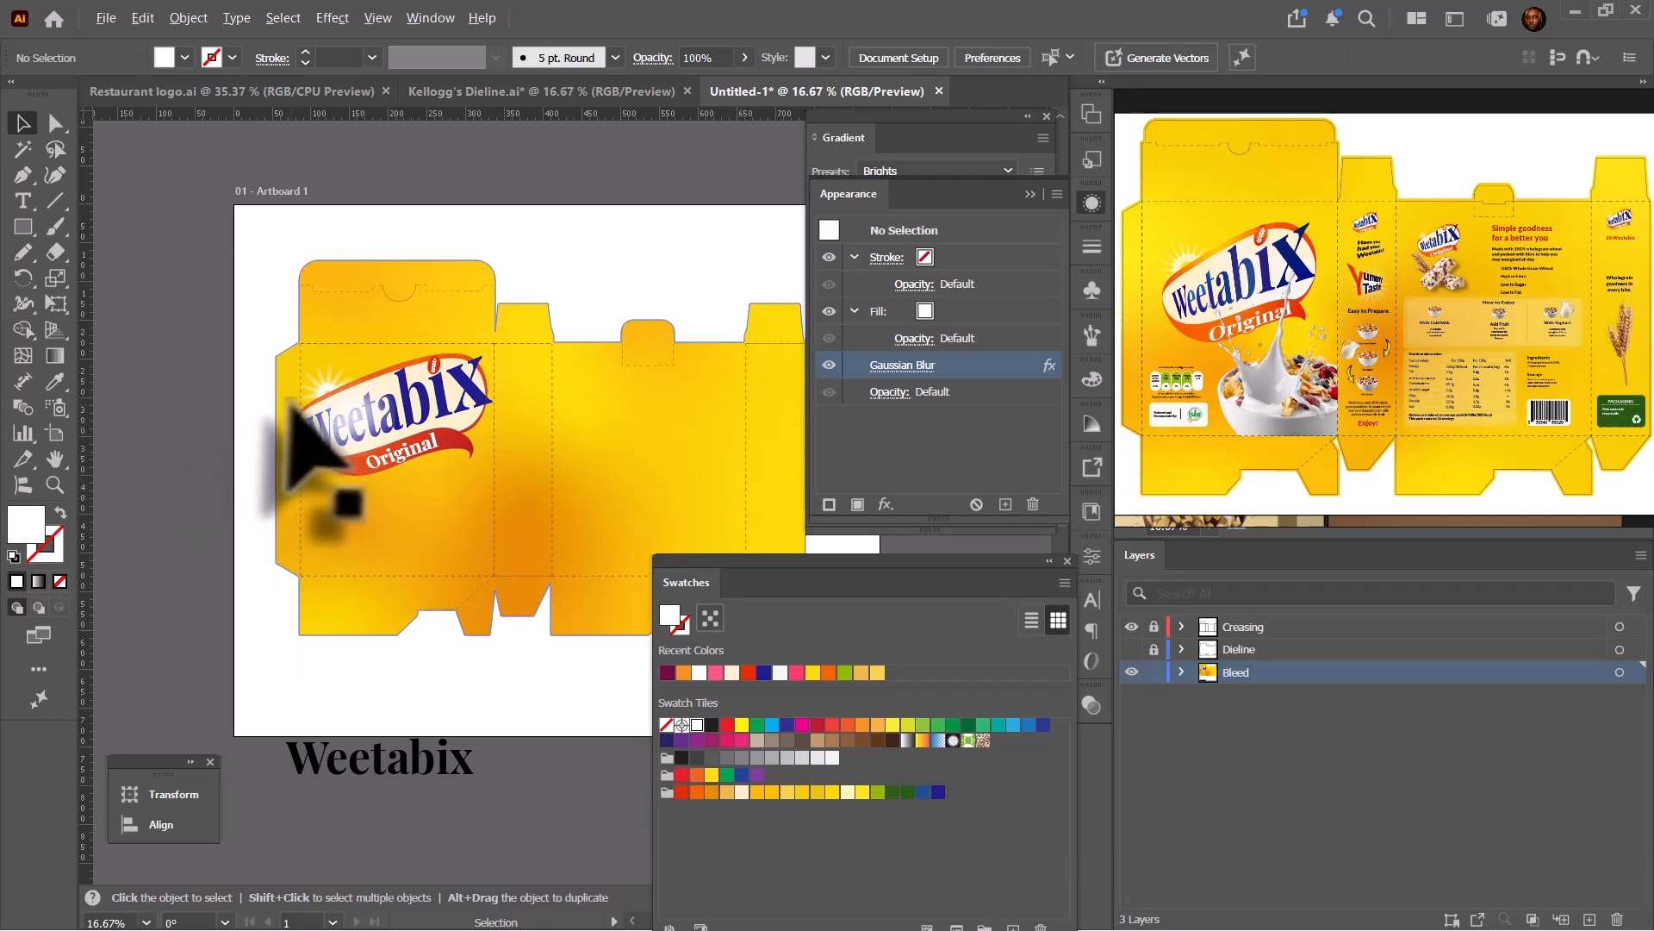
# Set the starburst's Gaussian Blur radius to 14.736 pixels after trying 33.834 pixels.
pyautogui.scroll(2, 295, 420)
pyautogui.doubleClick(369, 342)
pyautogui.doubleClick(221, 406)
pyautogui.click(351, 369)
pyautogui.scroll(-2, 351, 368)
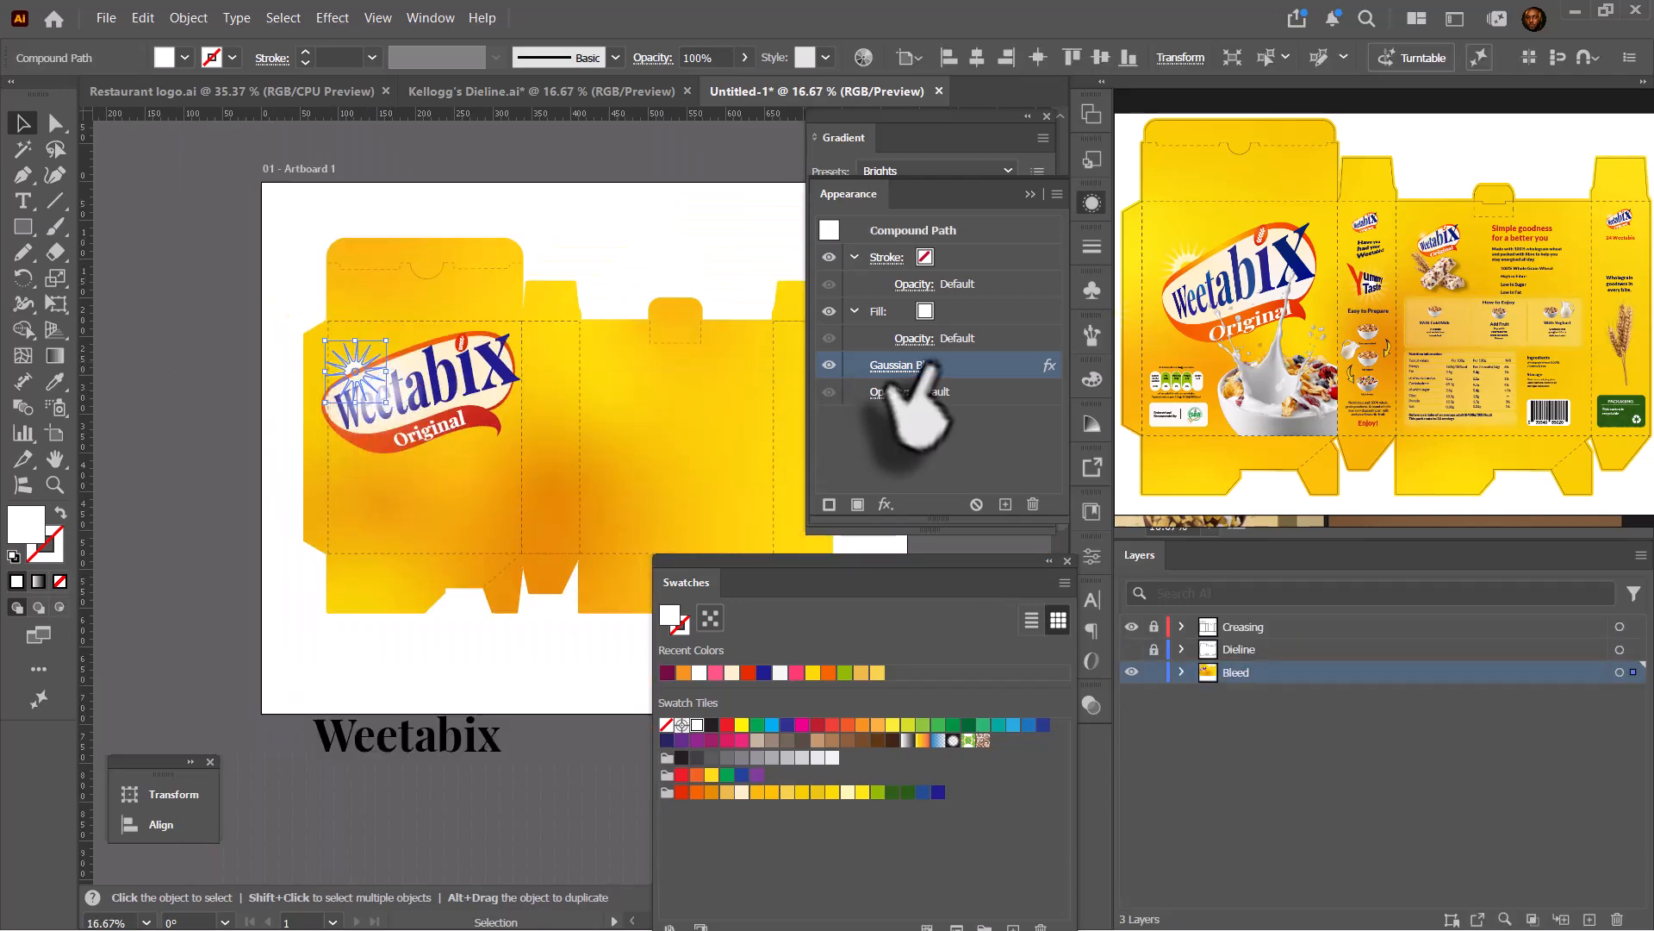
pyautogui.click(913, 365)
pyautogui.click(803, 508)
pyautogui.click(902, 364)
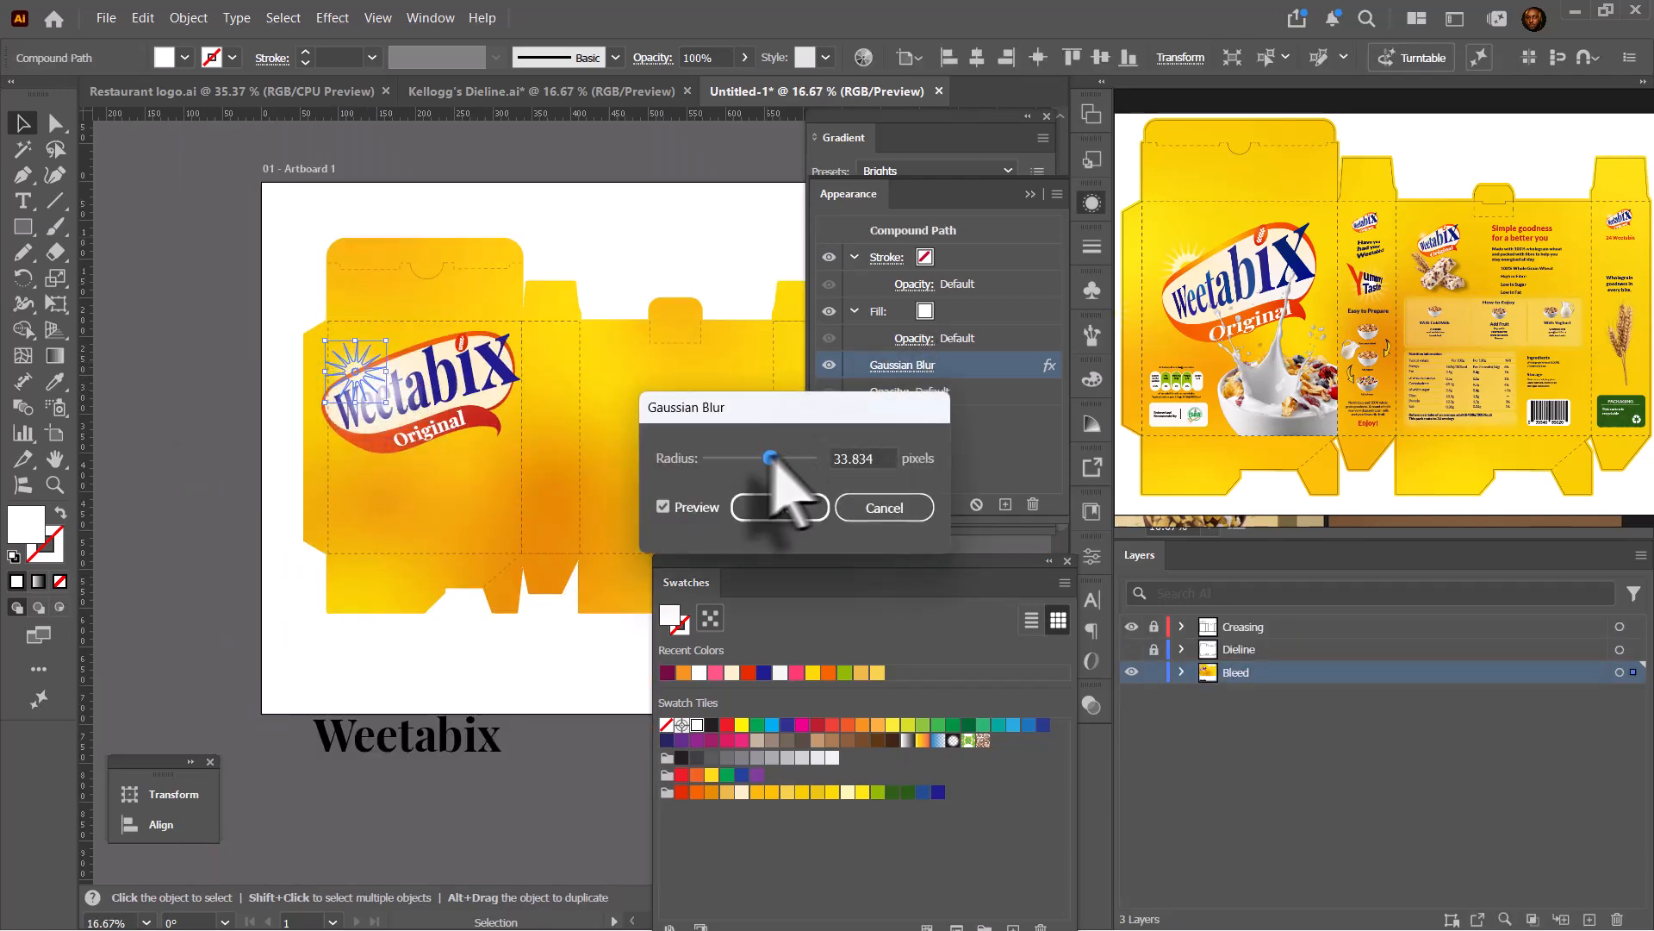
pyautogui.click(779, 508)
pyautogui.click(902, 365)
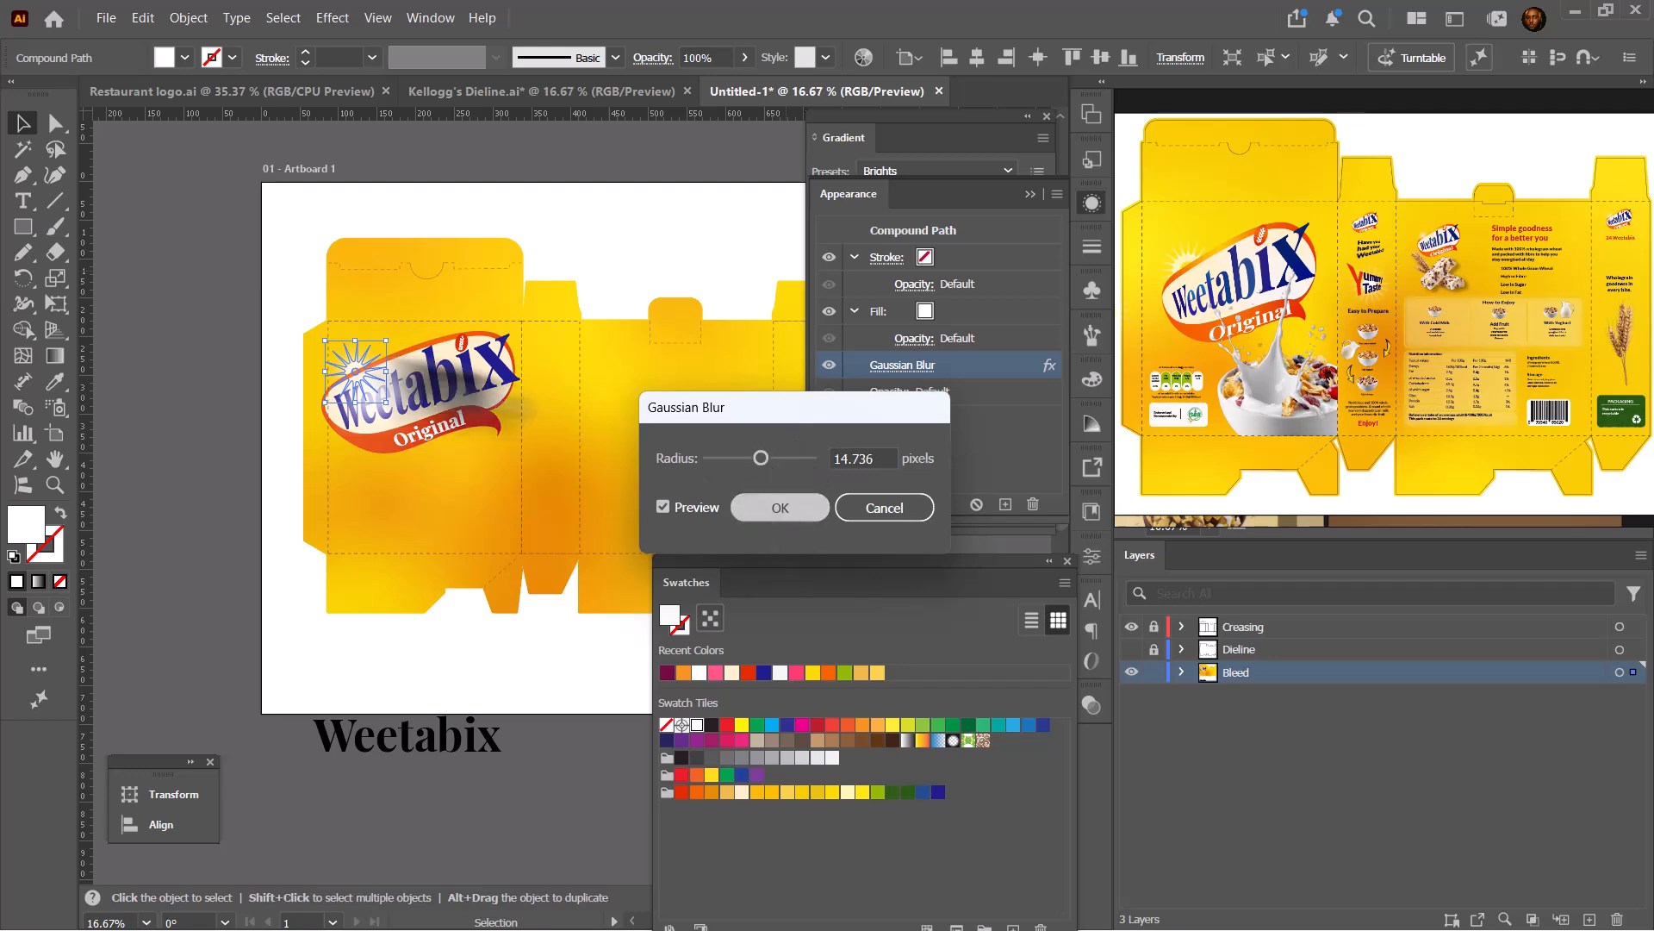
pyautogui.click(780, 508)
pyautogui.click(224, 381)
pyautogui.scroll(-1, 368, 406)
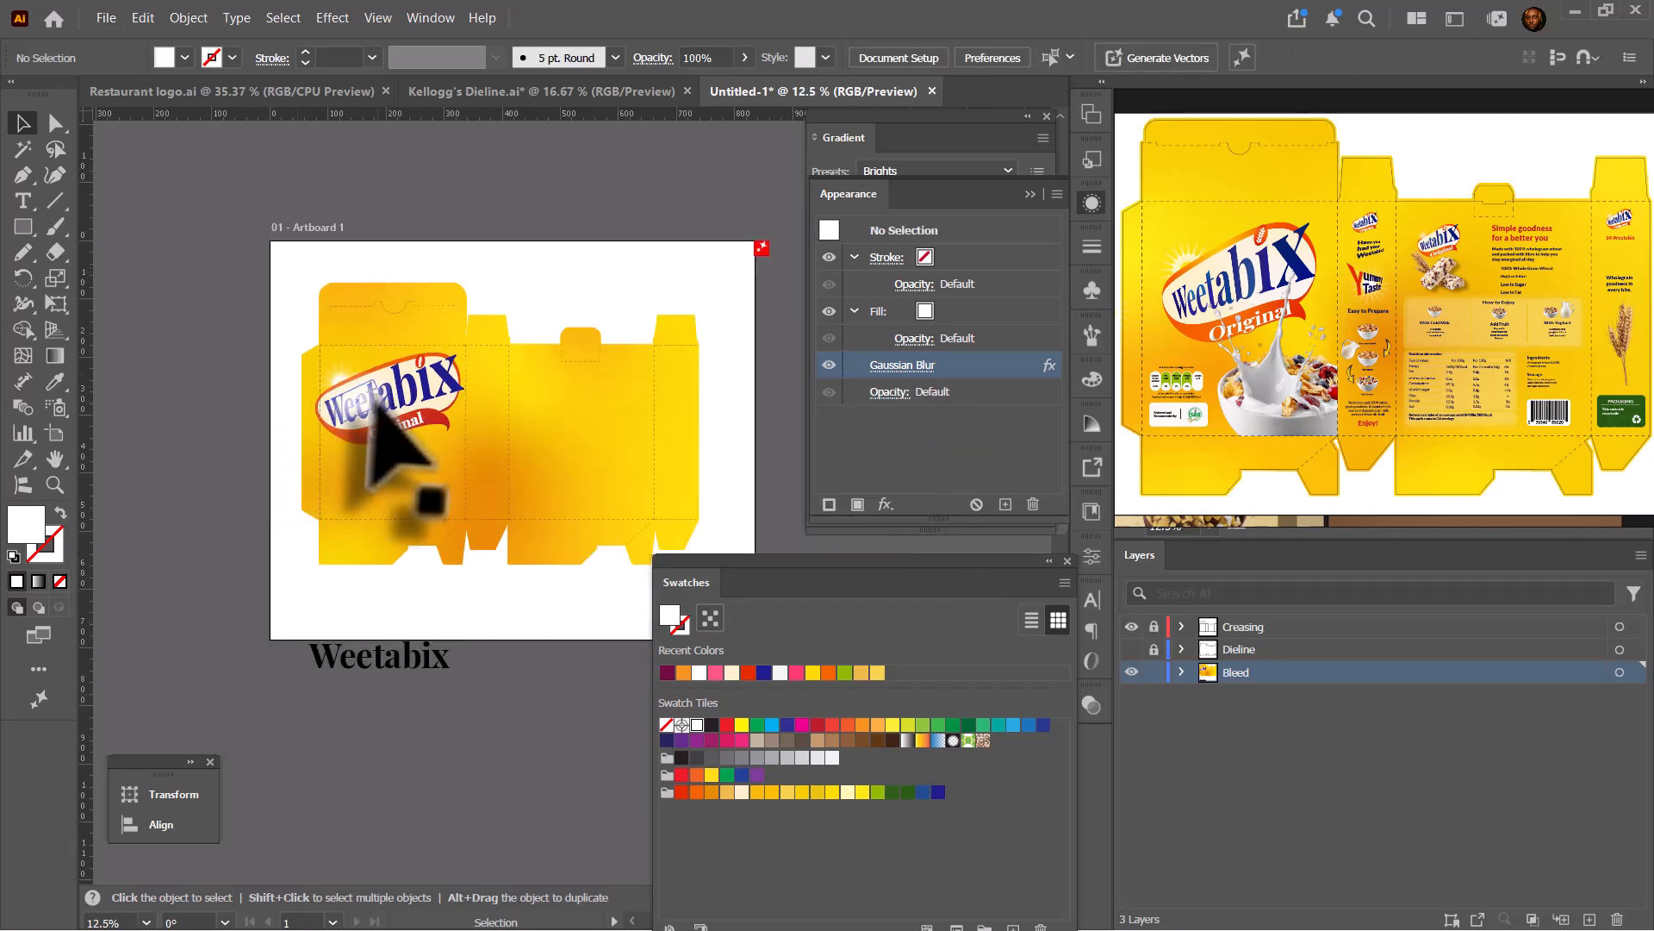
# Group all the logo pieces, including the starburst and blurred highlight, leaving the carton background out of the group.
pyautogui.scroll(1, 340, 344)
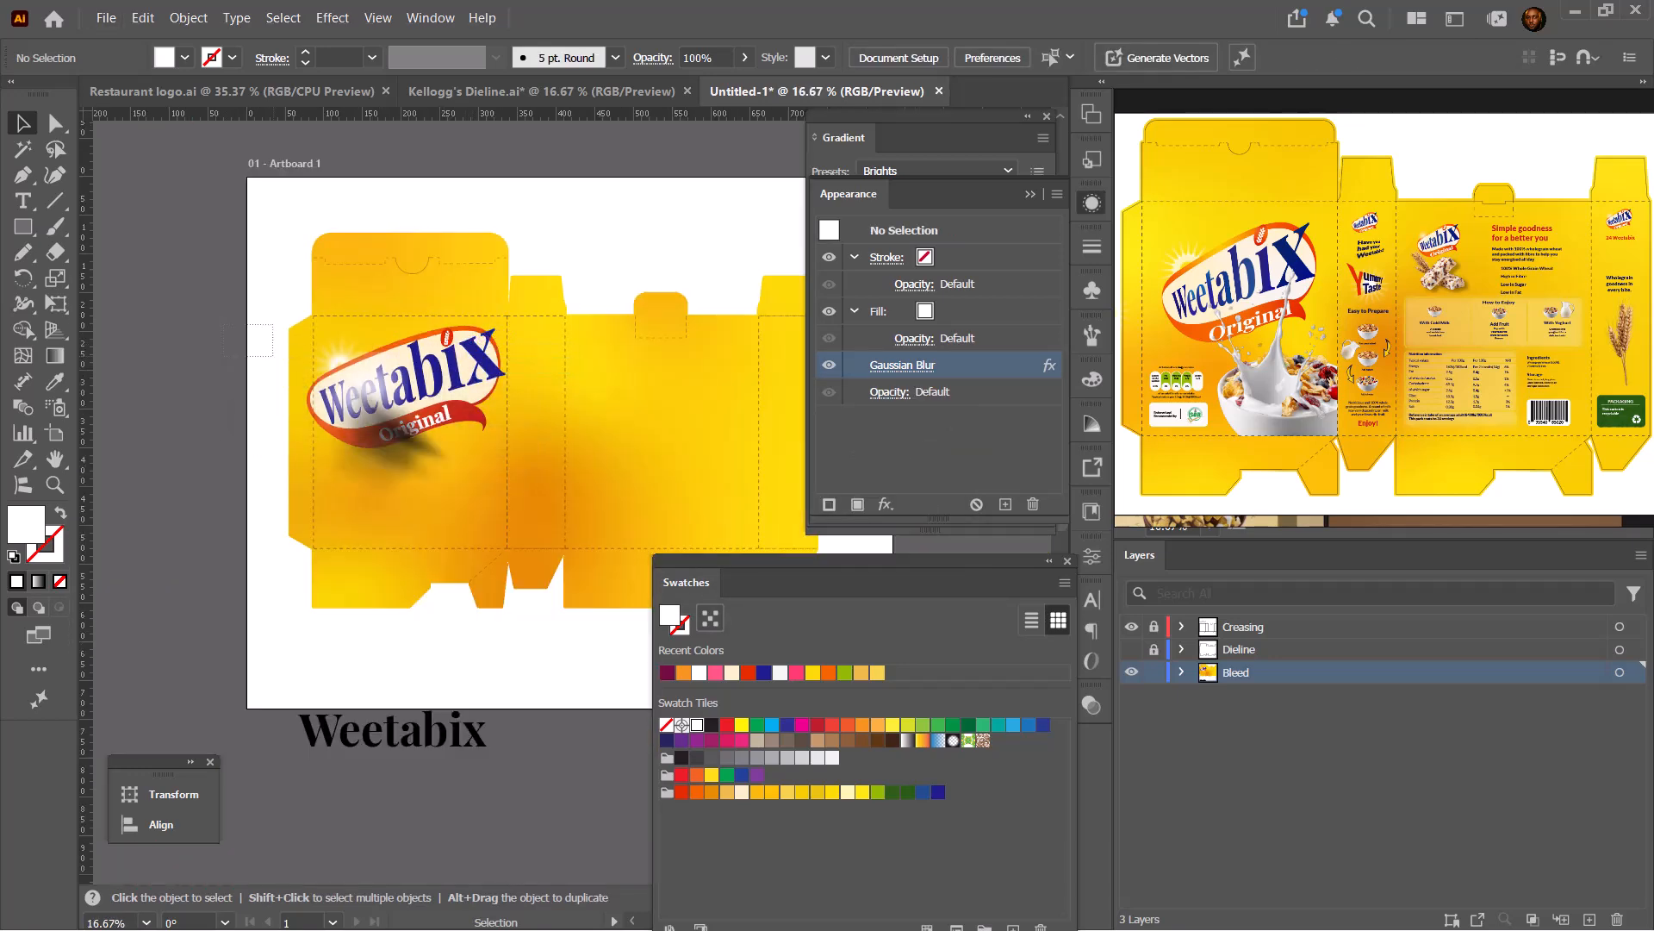
pyautogui.scroll(3, 442, 276)
pyautogui.hotkey('ctrl', 'a')
pyautogui.scroll(-3, 546, 450)
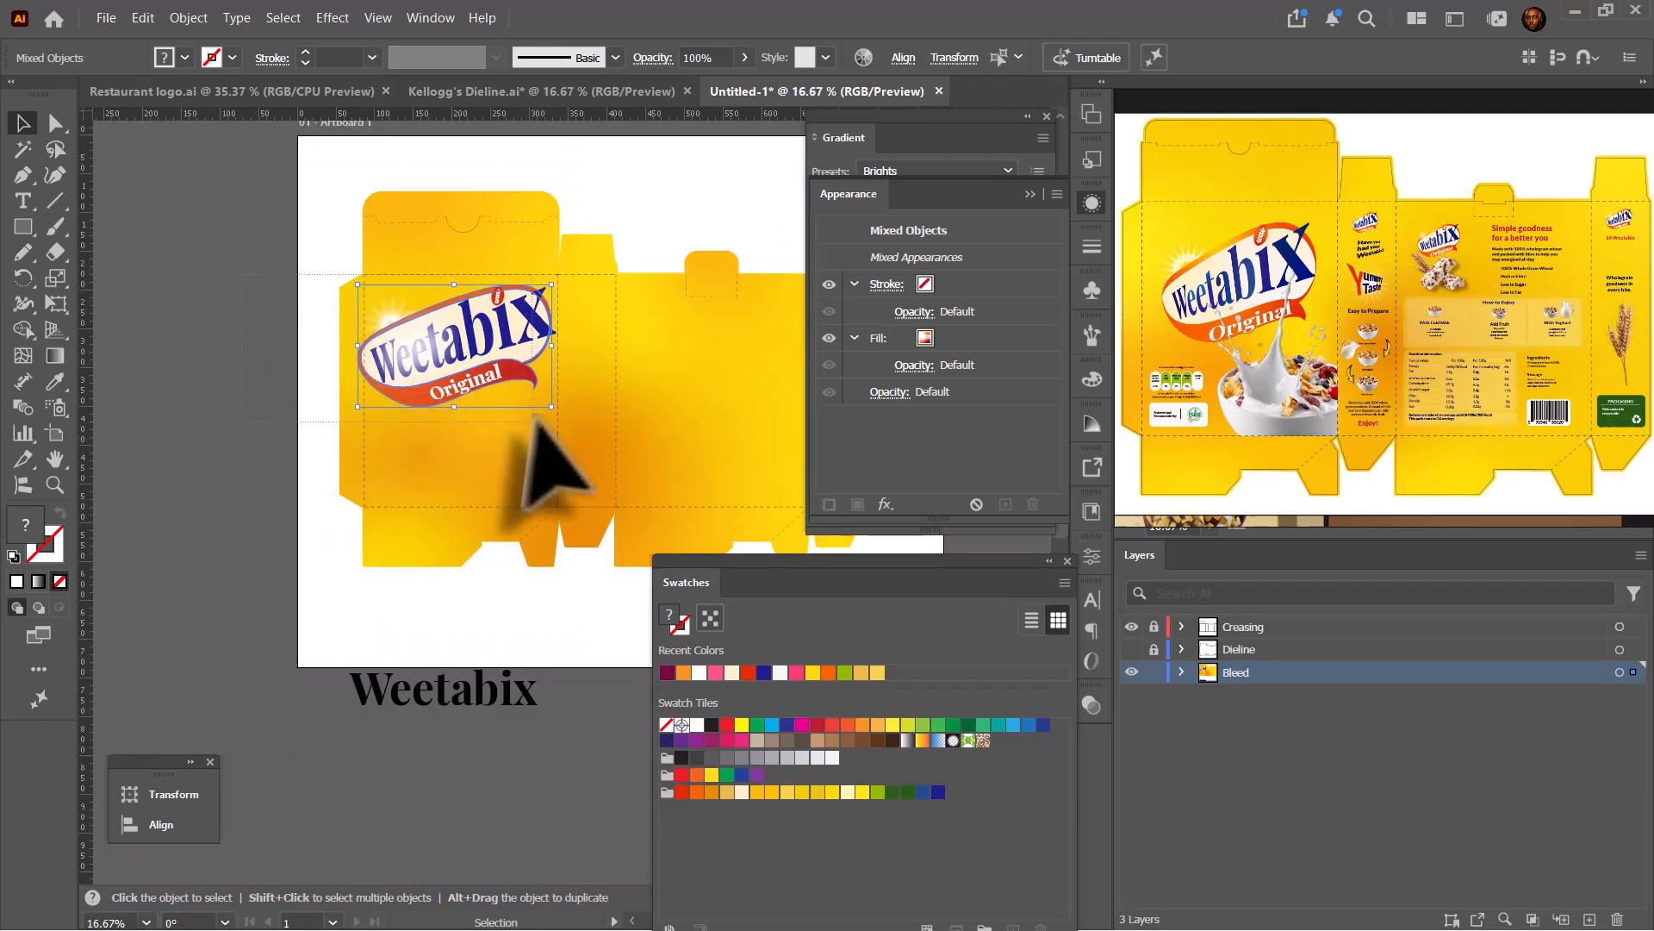
pyautogui.scroll(2, 426, 422)
pyautogui.scroll(-2, 431, 419)
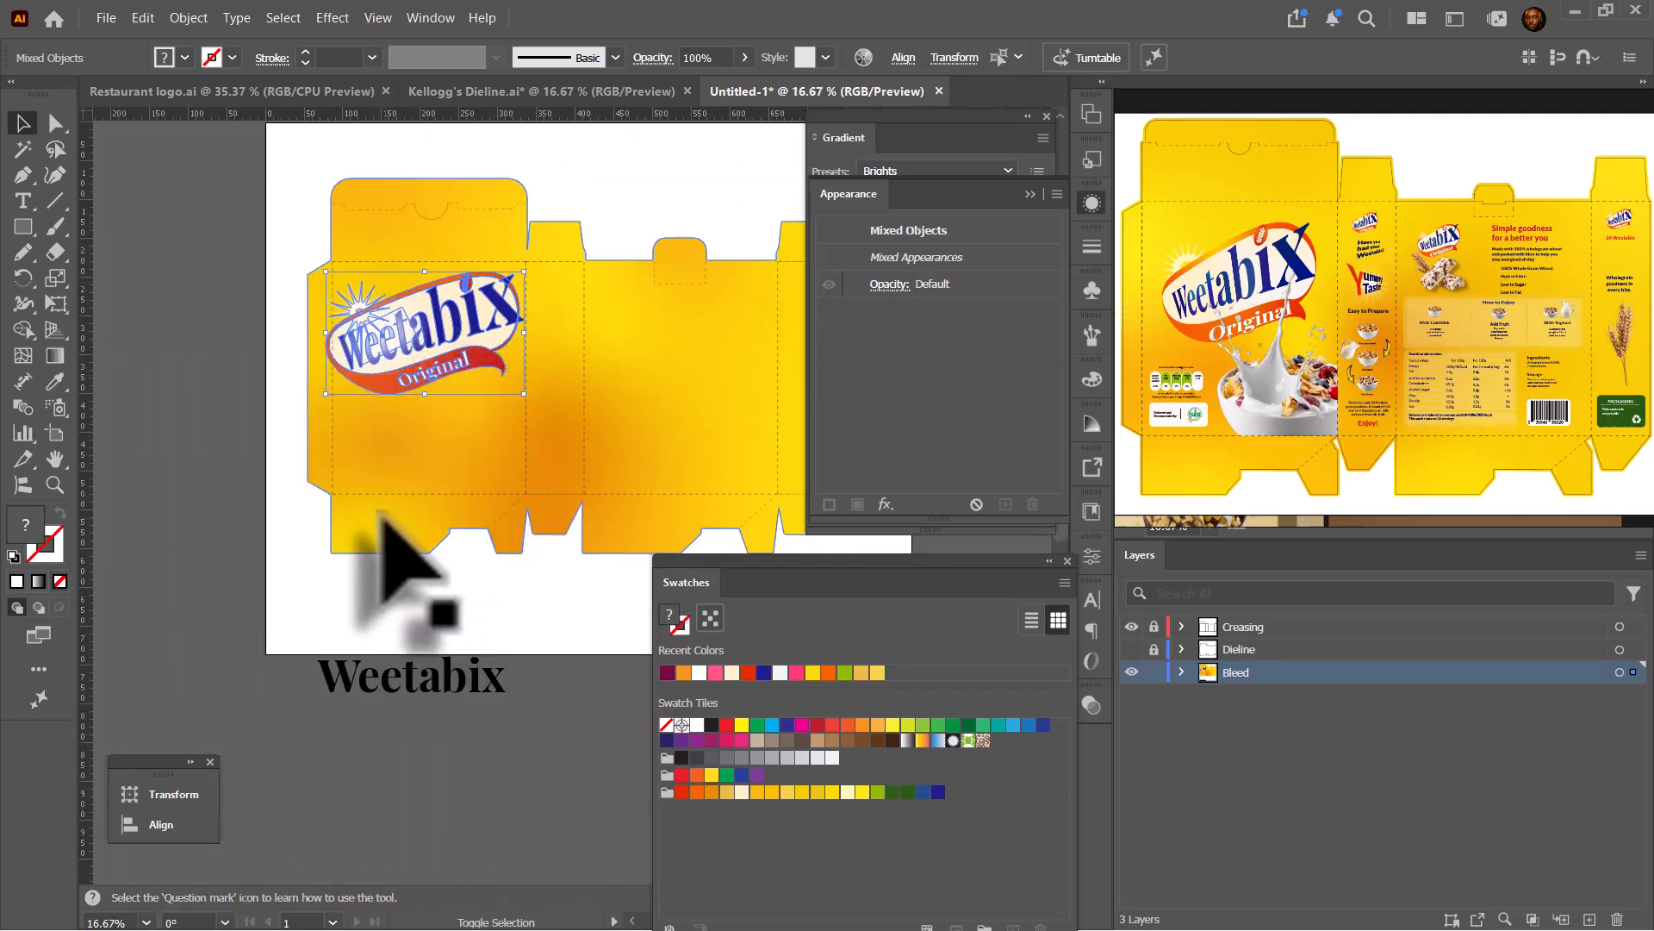
pyautogui.moveTo(443, 350); pyautogui.dragTo(228, 331)
pyautogui.hotkey('ctrl', 'g')
pyautogui.hotkey('ctrl', 'z')
pyautogui.click(249, 370)
# Inside the logo group, move the blurred white highlight up over the first letters and resize it to about 84 by 30 mm.
pyautogui.scroll(3, 360, 350)
pyautogui.doubleClick(473, 340)
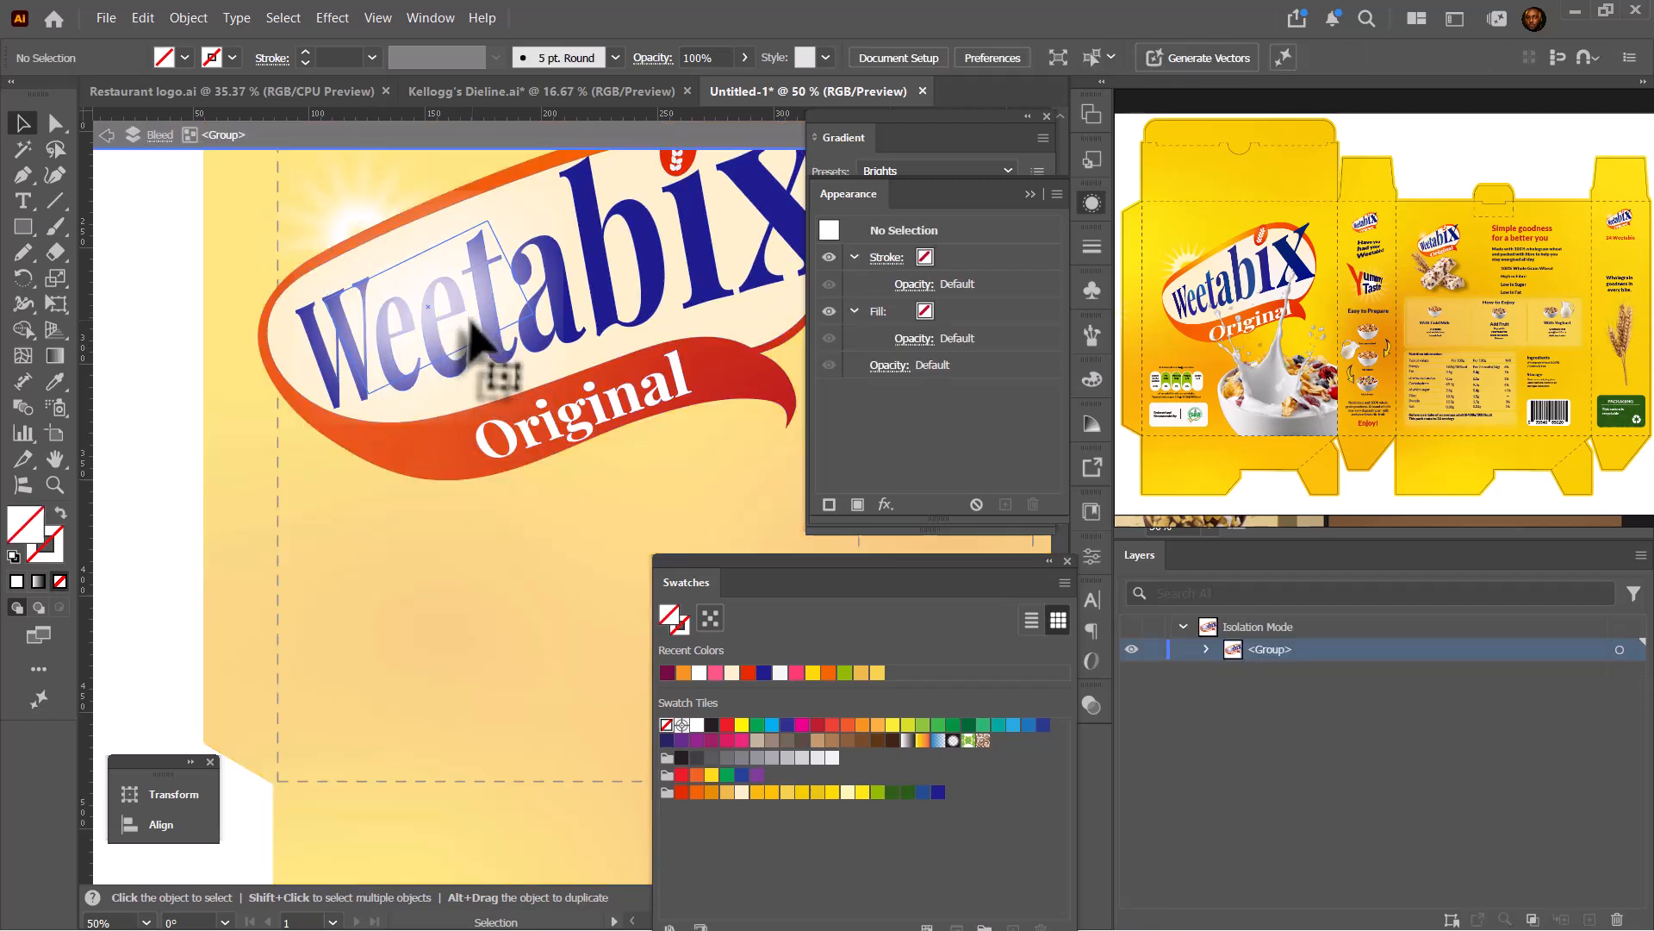
pyautogui.moveTo(473, 339); pyautogui.dragTo(473, 274)
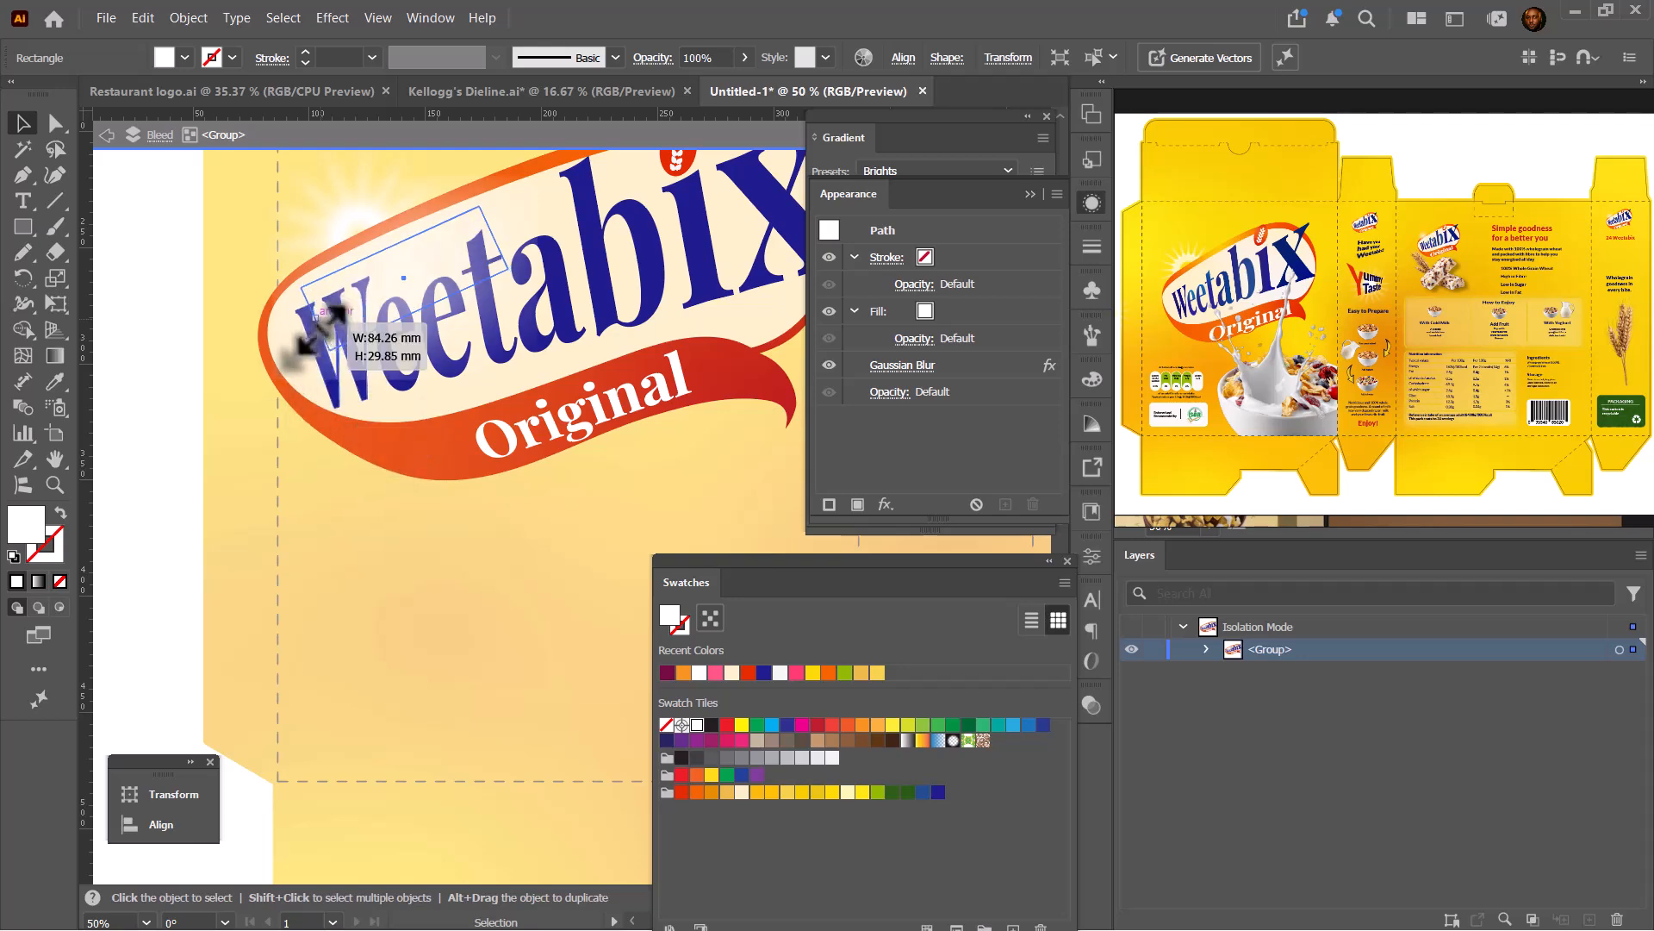
pyautogui.moveTo(304, 354); pyautogui.dragTo(300, 358)
pyautogui.click(166, 443)
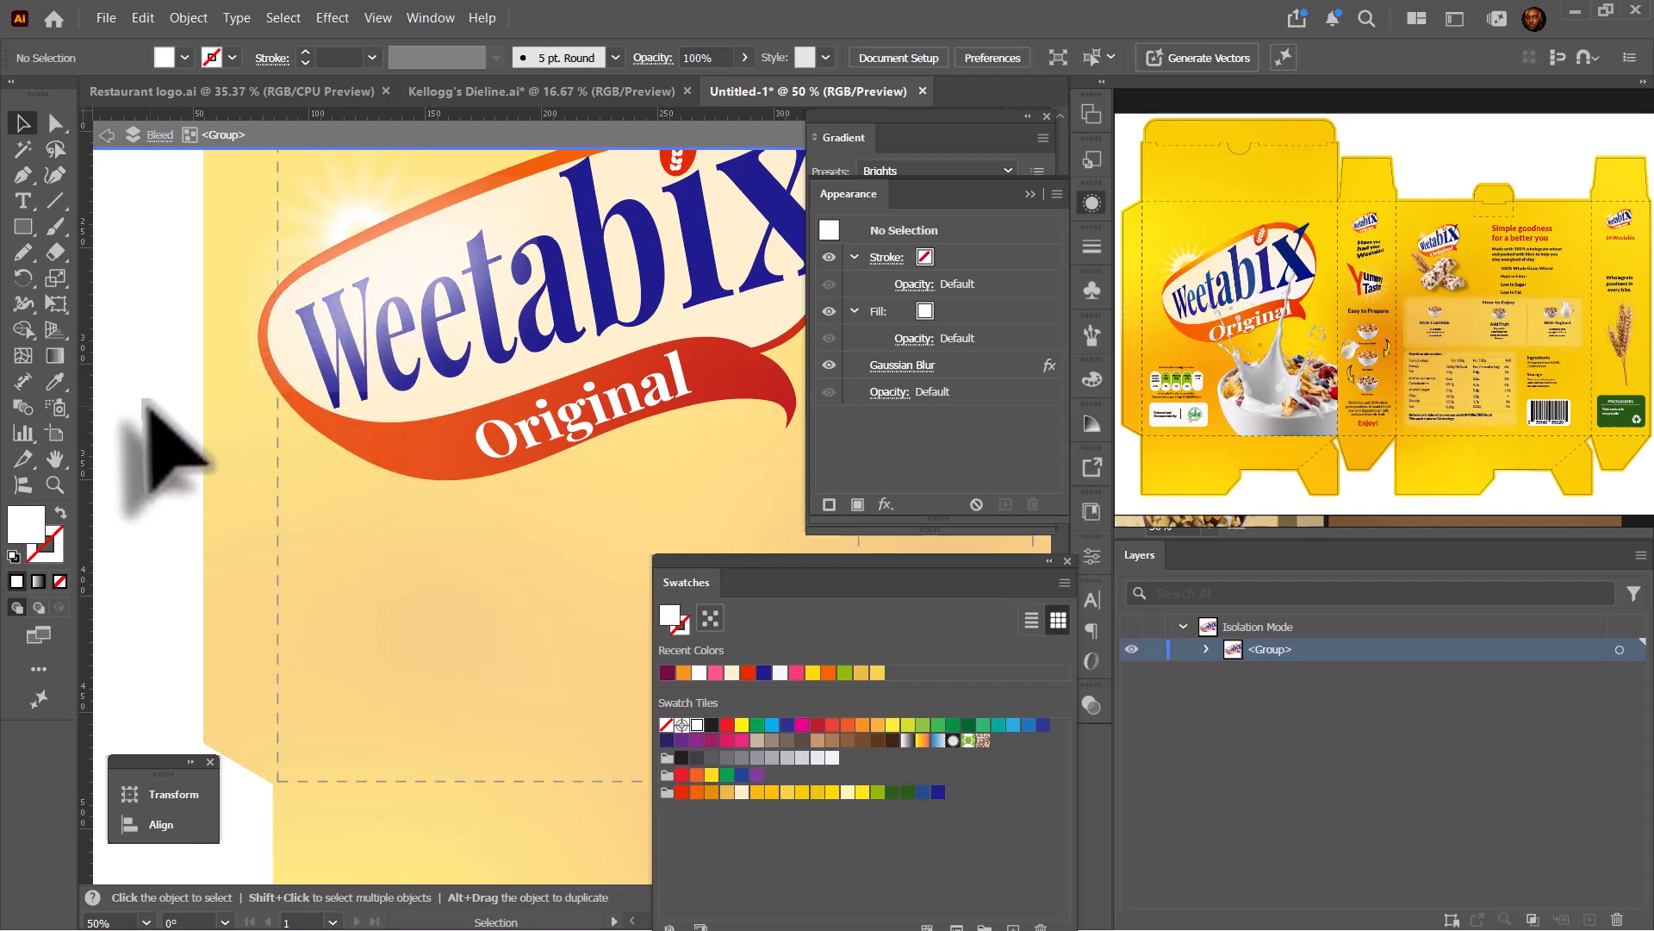
pyautogui.scroll(-4, 203, 462)
pyautogui.scroll(1, 181, 457)
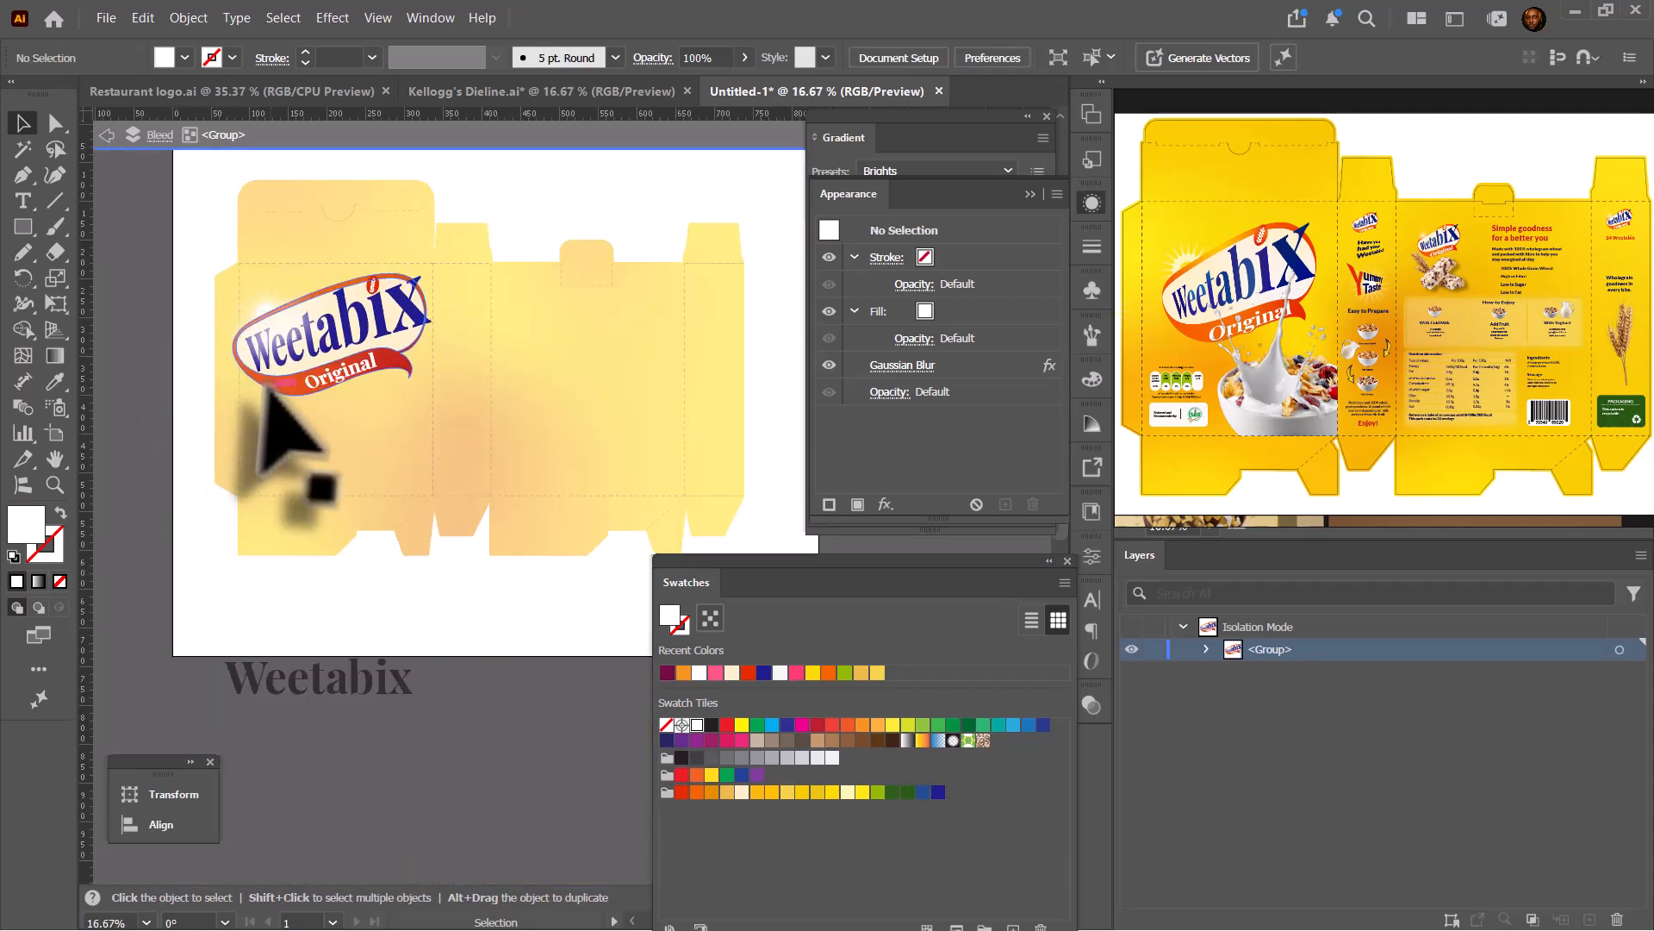
pyautogui.scroll(1, 258, 384)
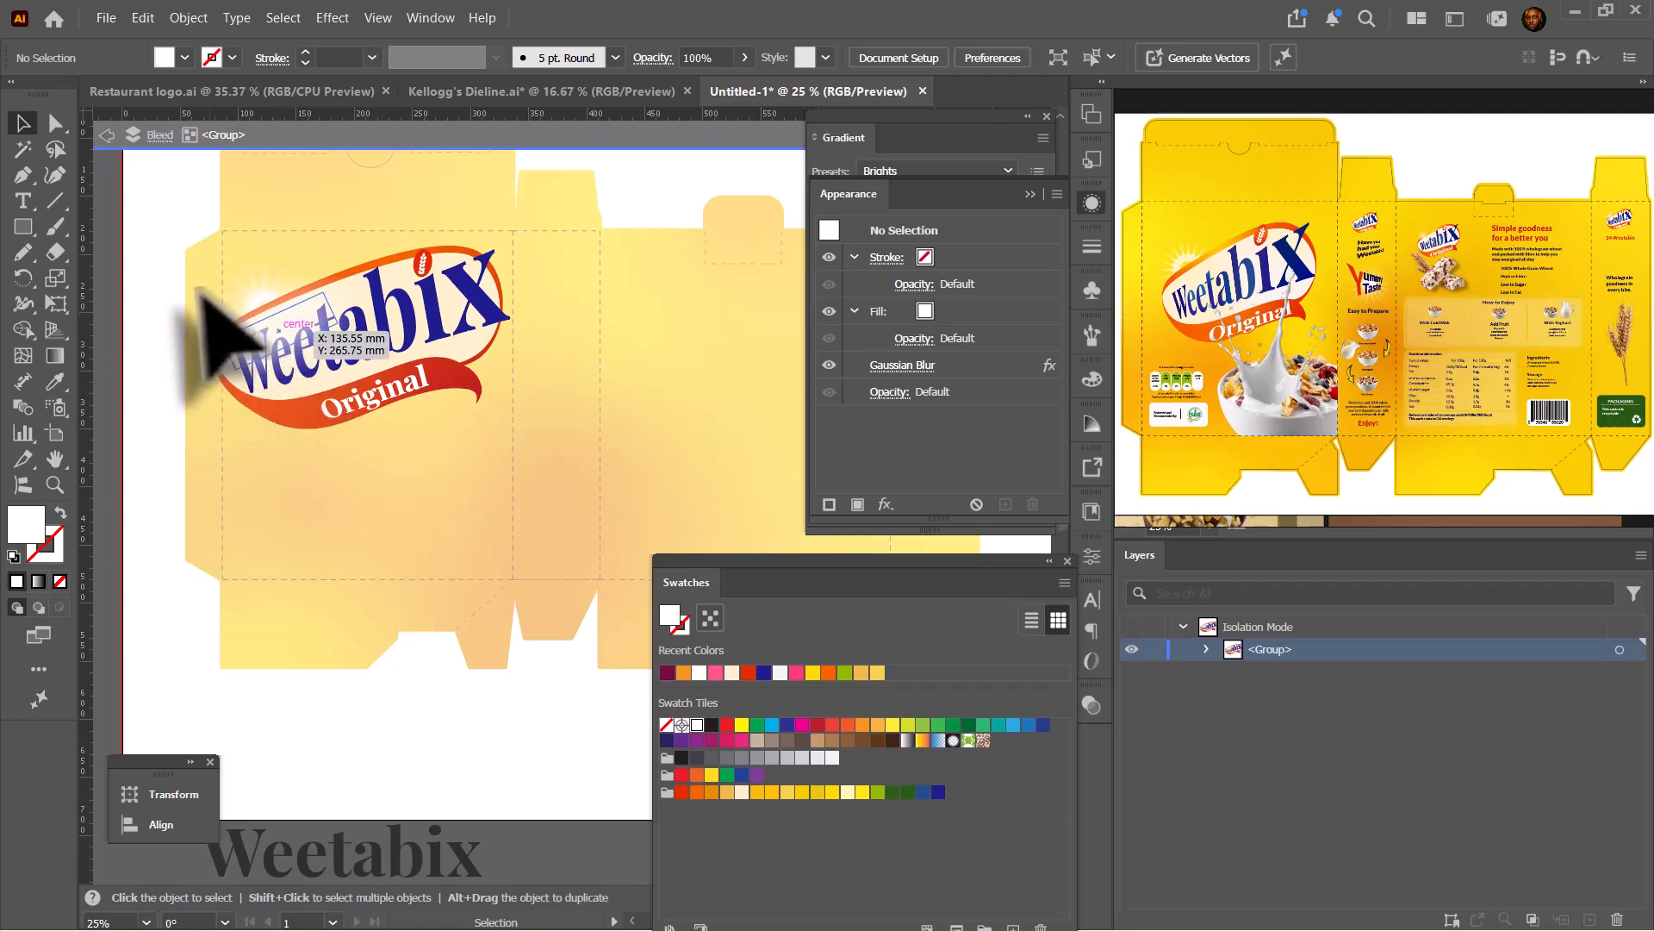
pyautogui.scroll(1, 224, 353)
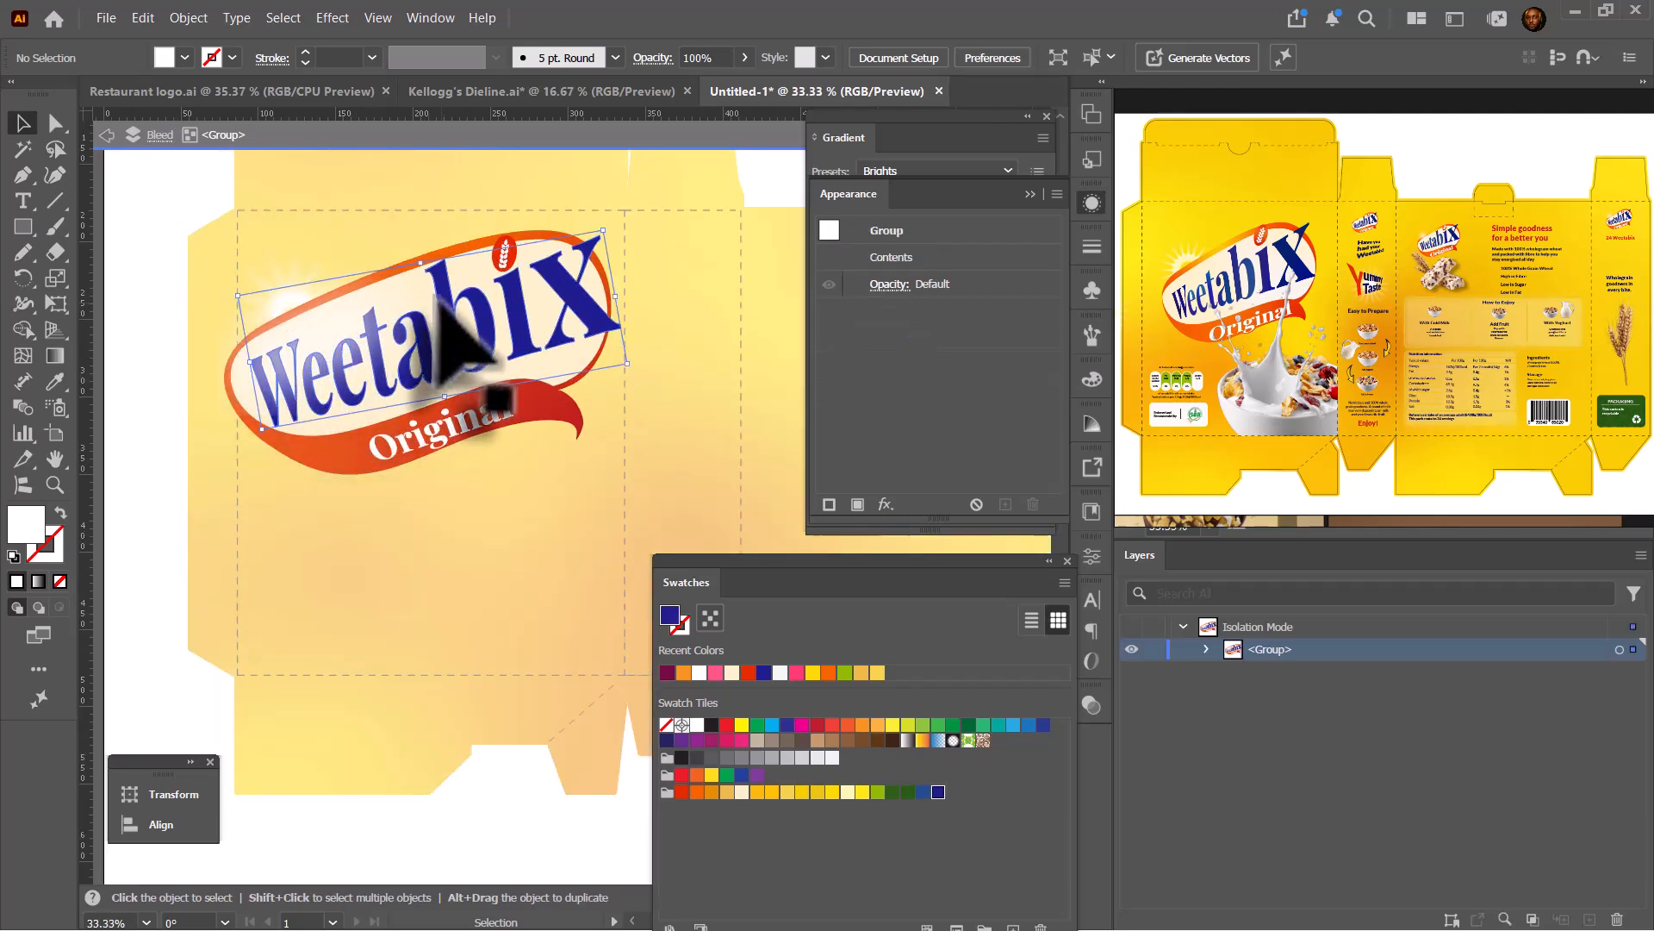
pyautogui.click(461, 351)
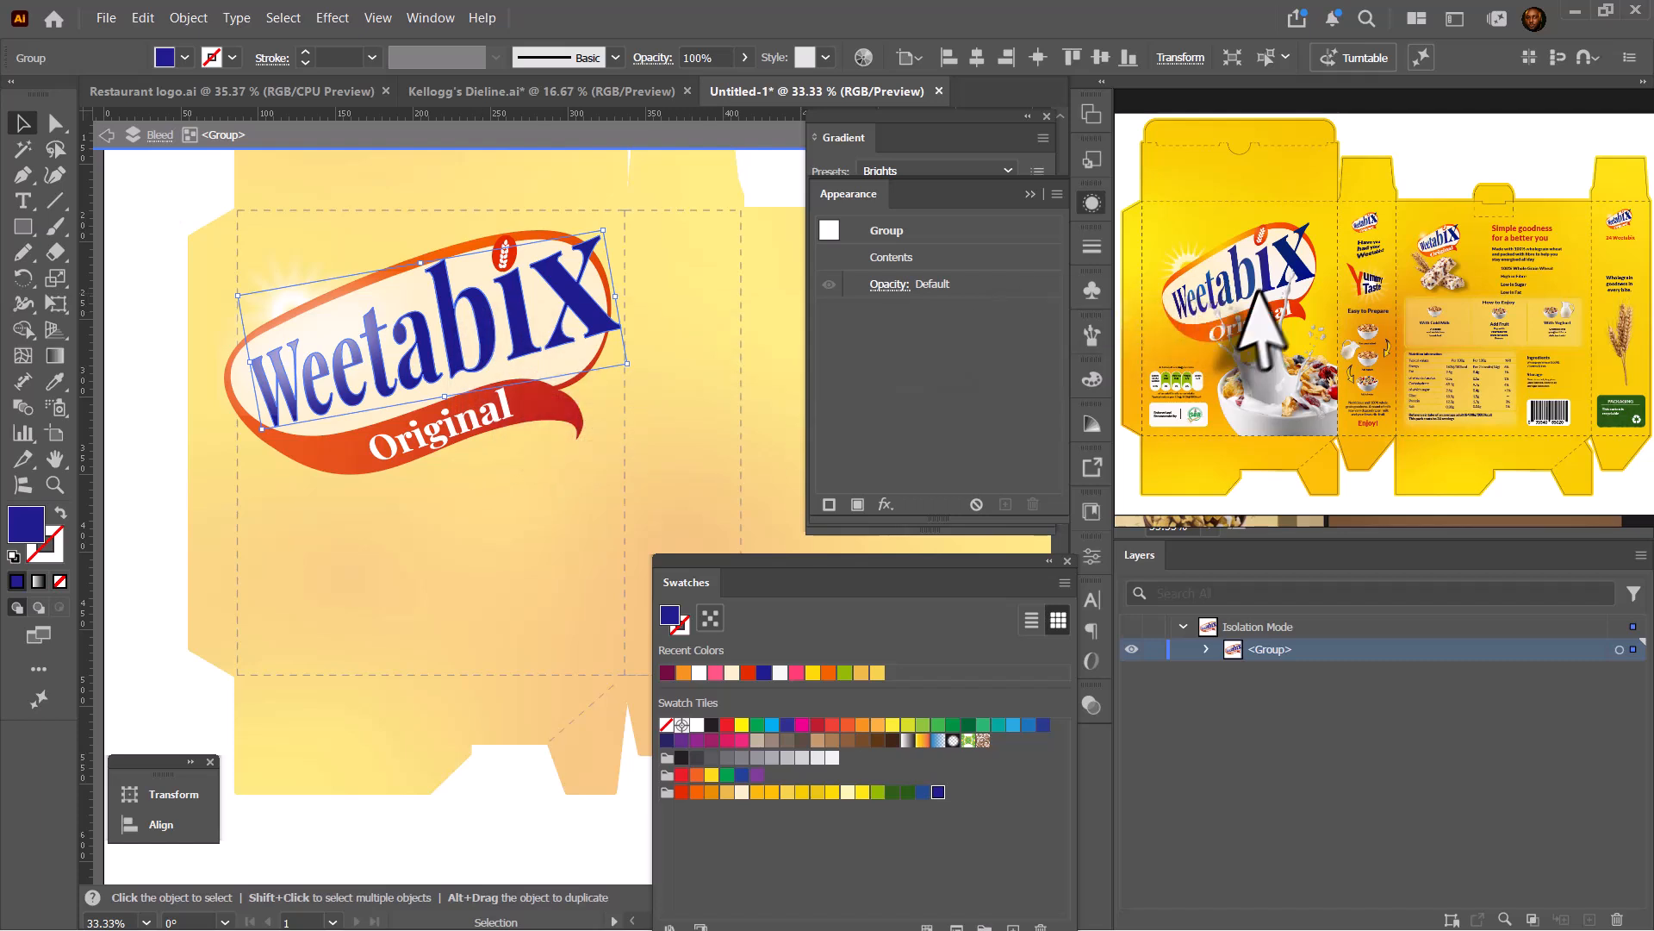
pyautogui.click(674, 342)
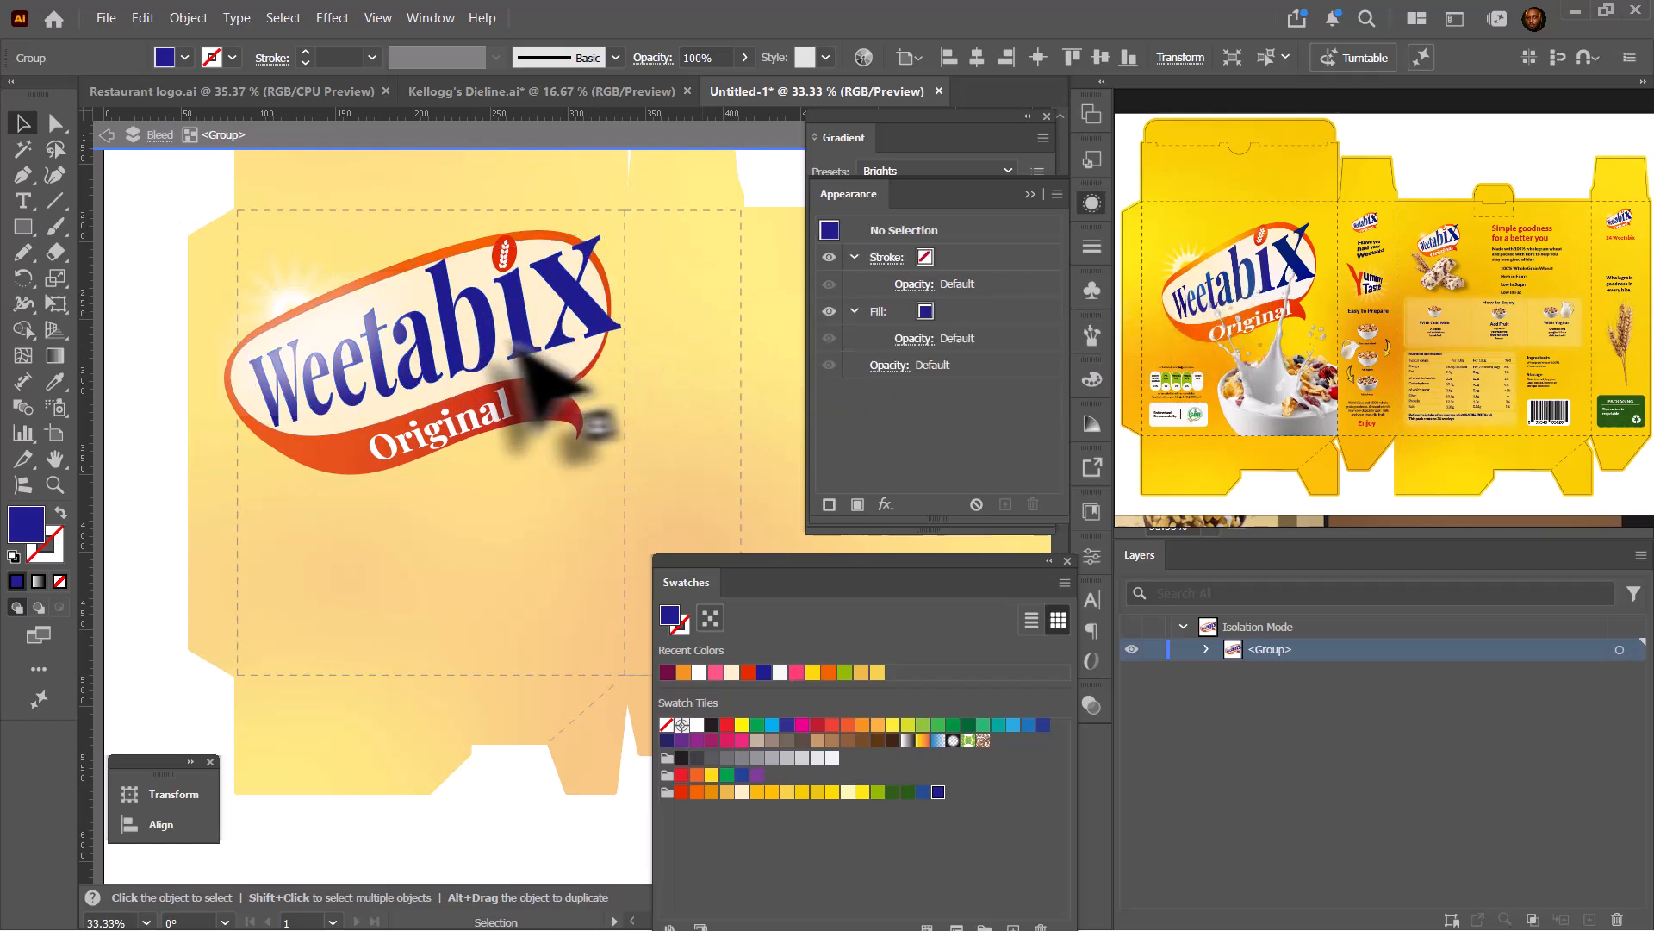
pyautogui.doubleClick(131, 345)
# Isolate the Weetabix lettering inside the logo group and give the letter b a linear white-to-black gradient fill.
pyautogui.click(446, 320)
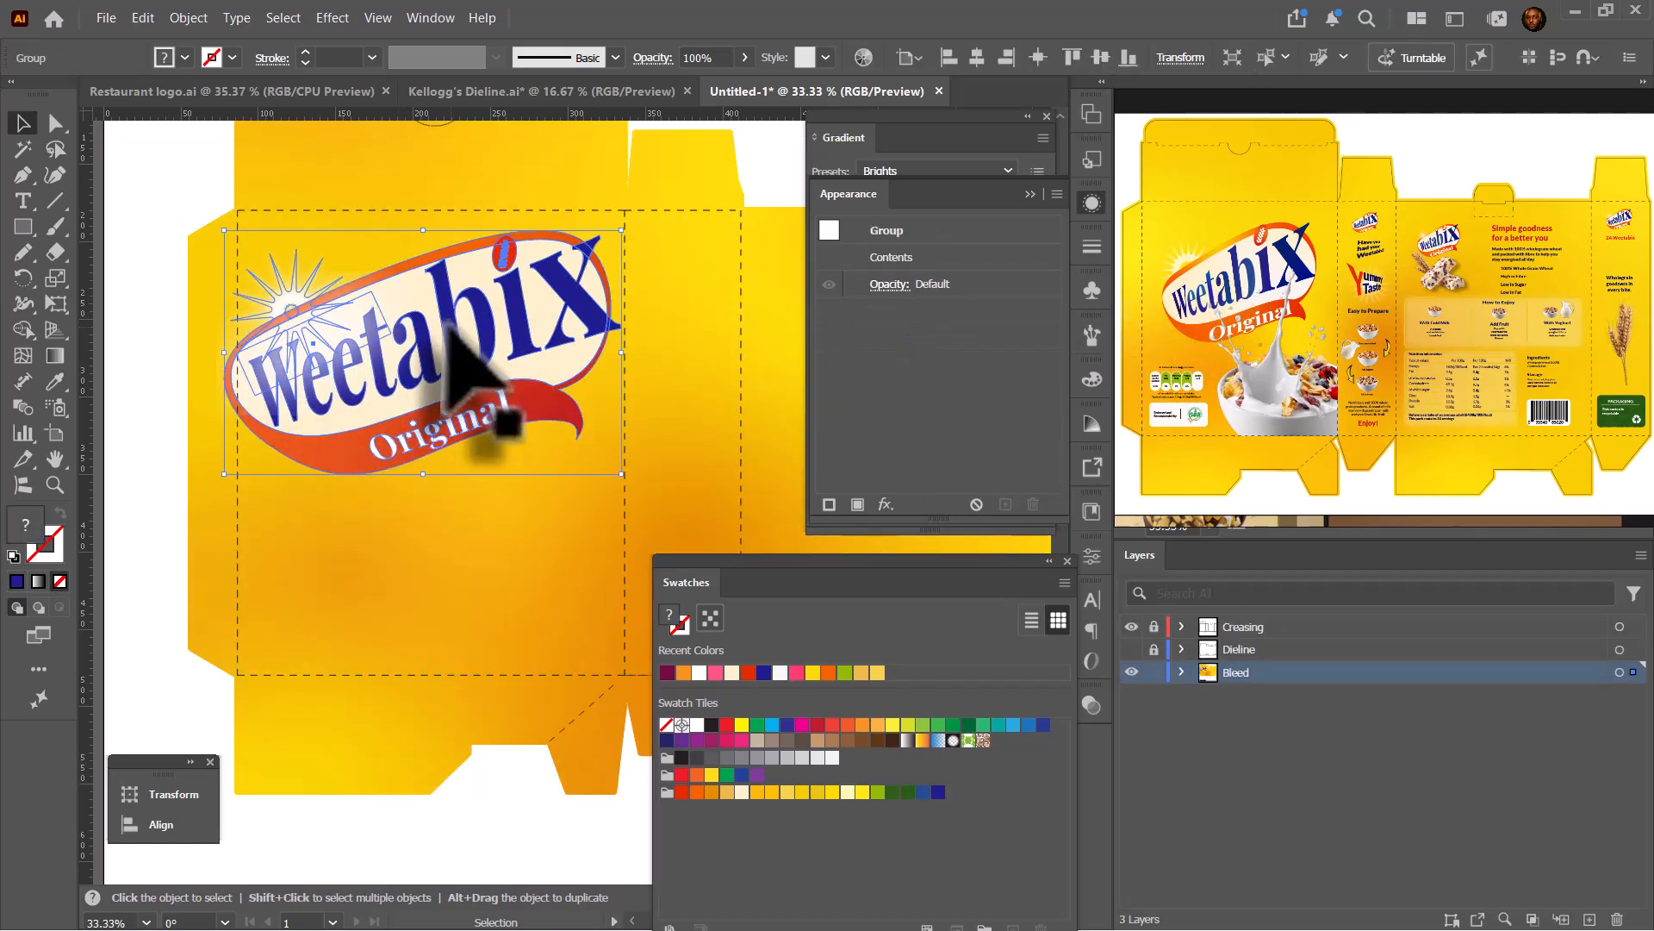
pyautogui.doubleClick(446, 323)
pyautogui.click(446, 323)
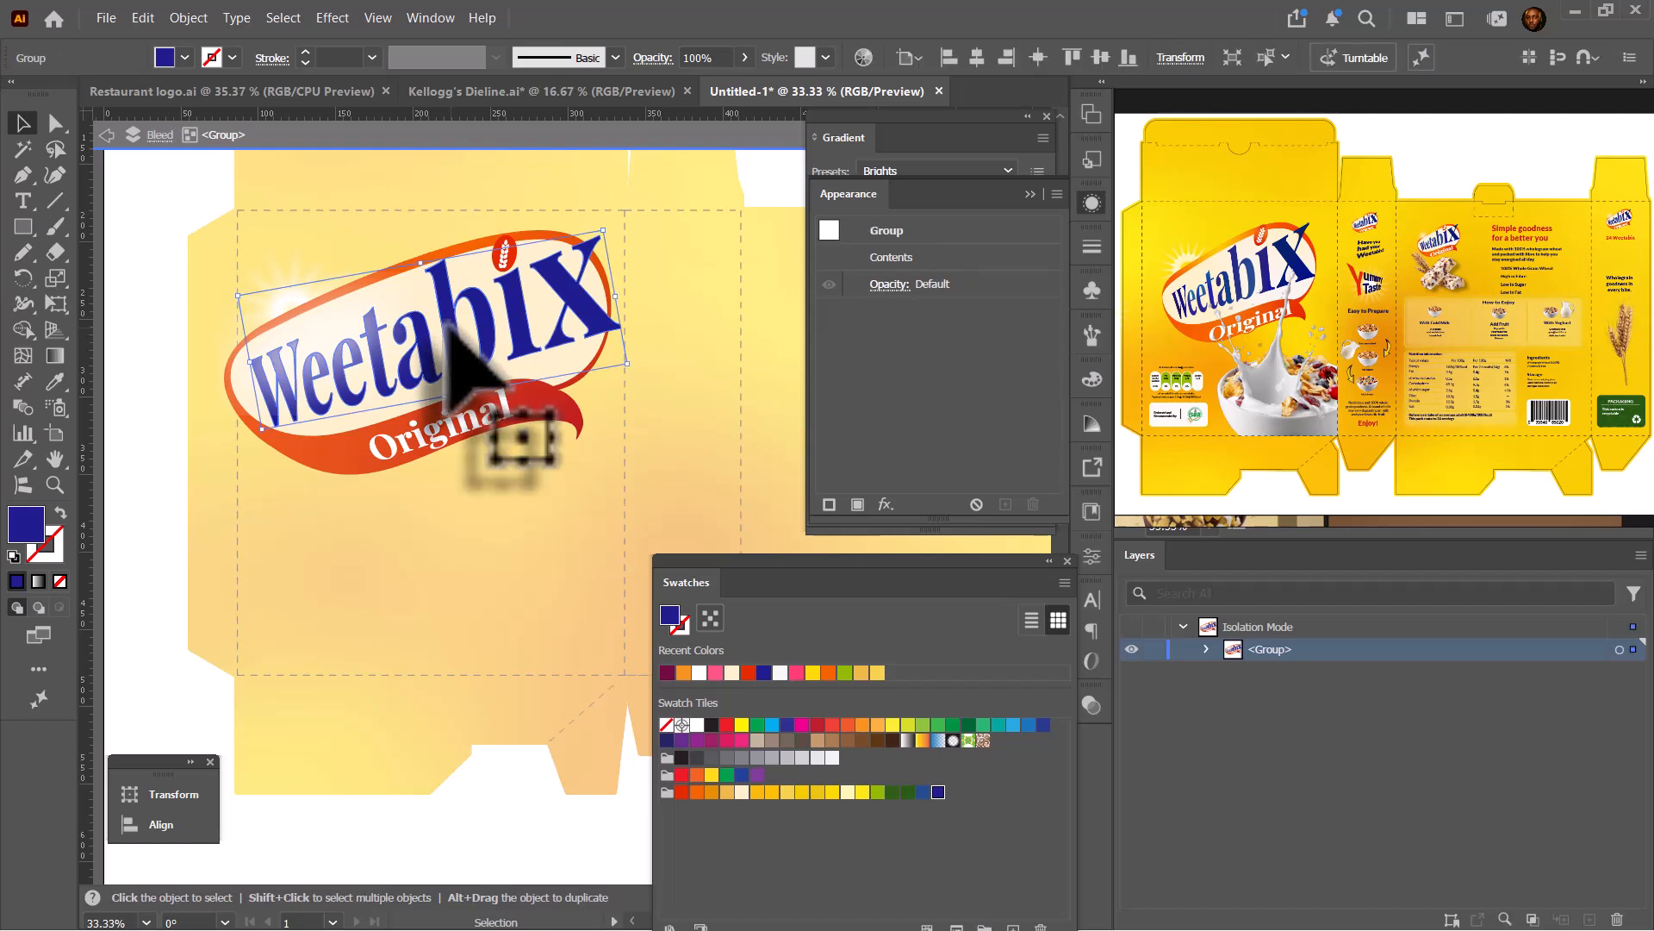
pyautogui.doubleClick(446, 324)
pyautogui.click(446, 323)
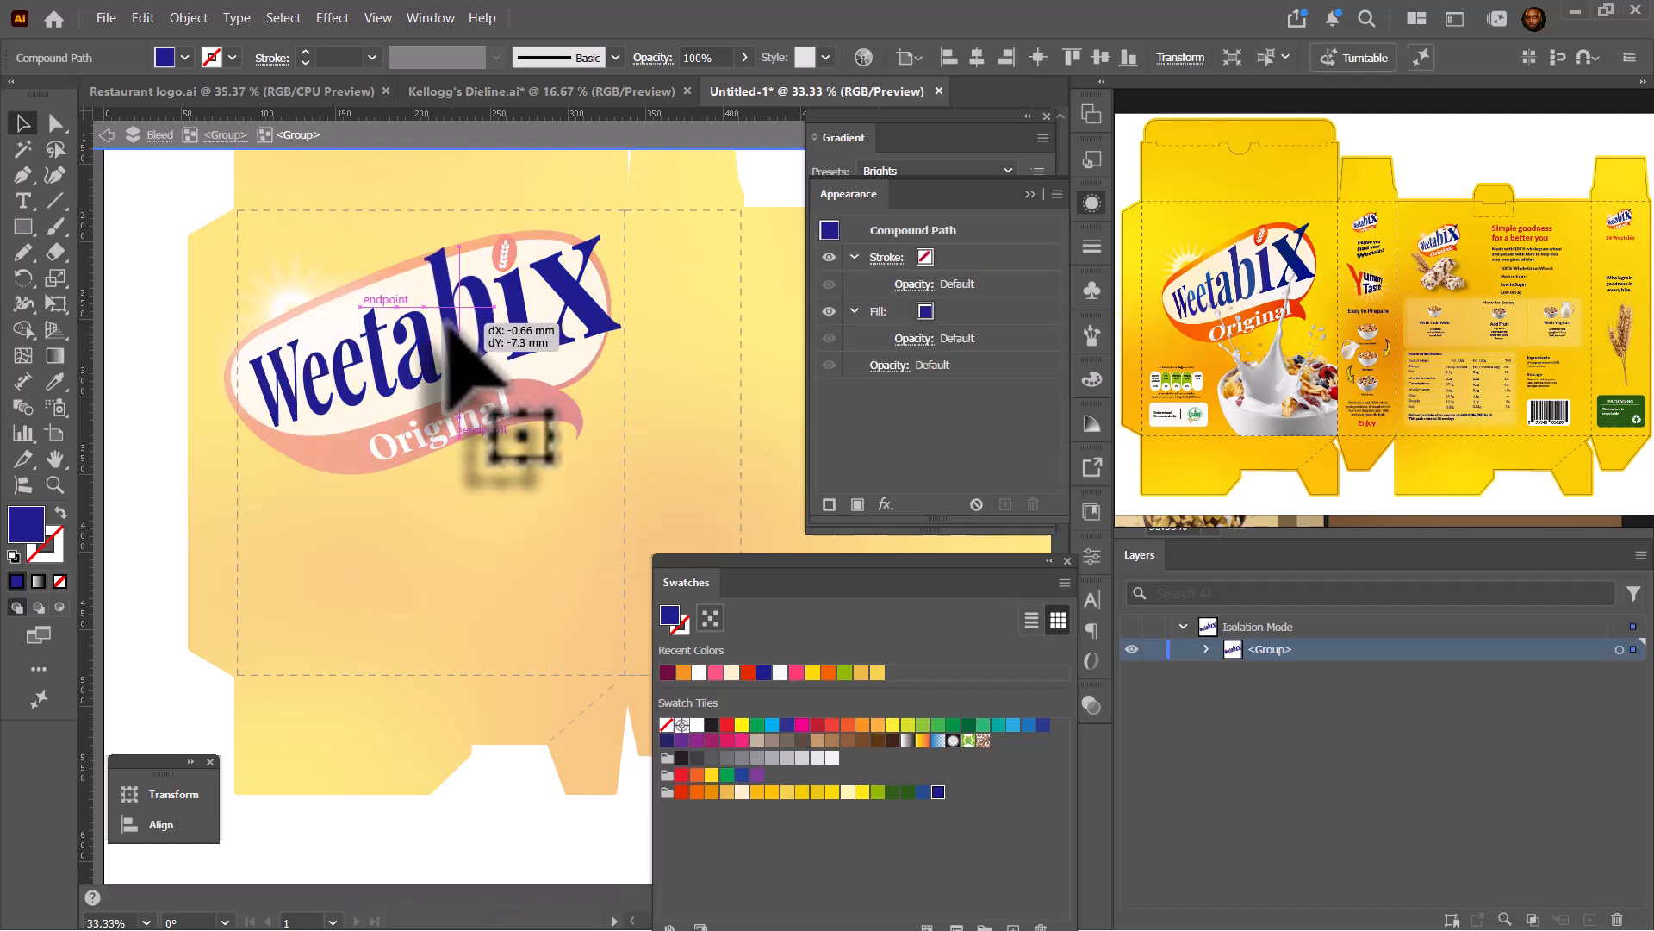
pyautogui.moveTo(447, 317); pyautogui.dragTo(461, 351)
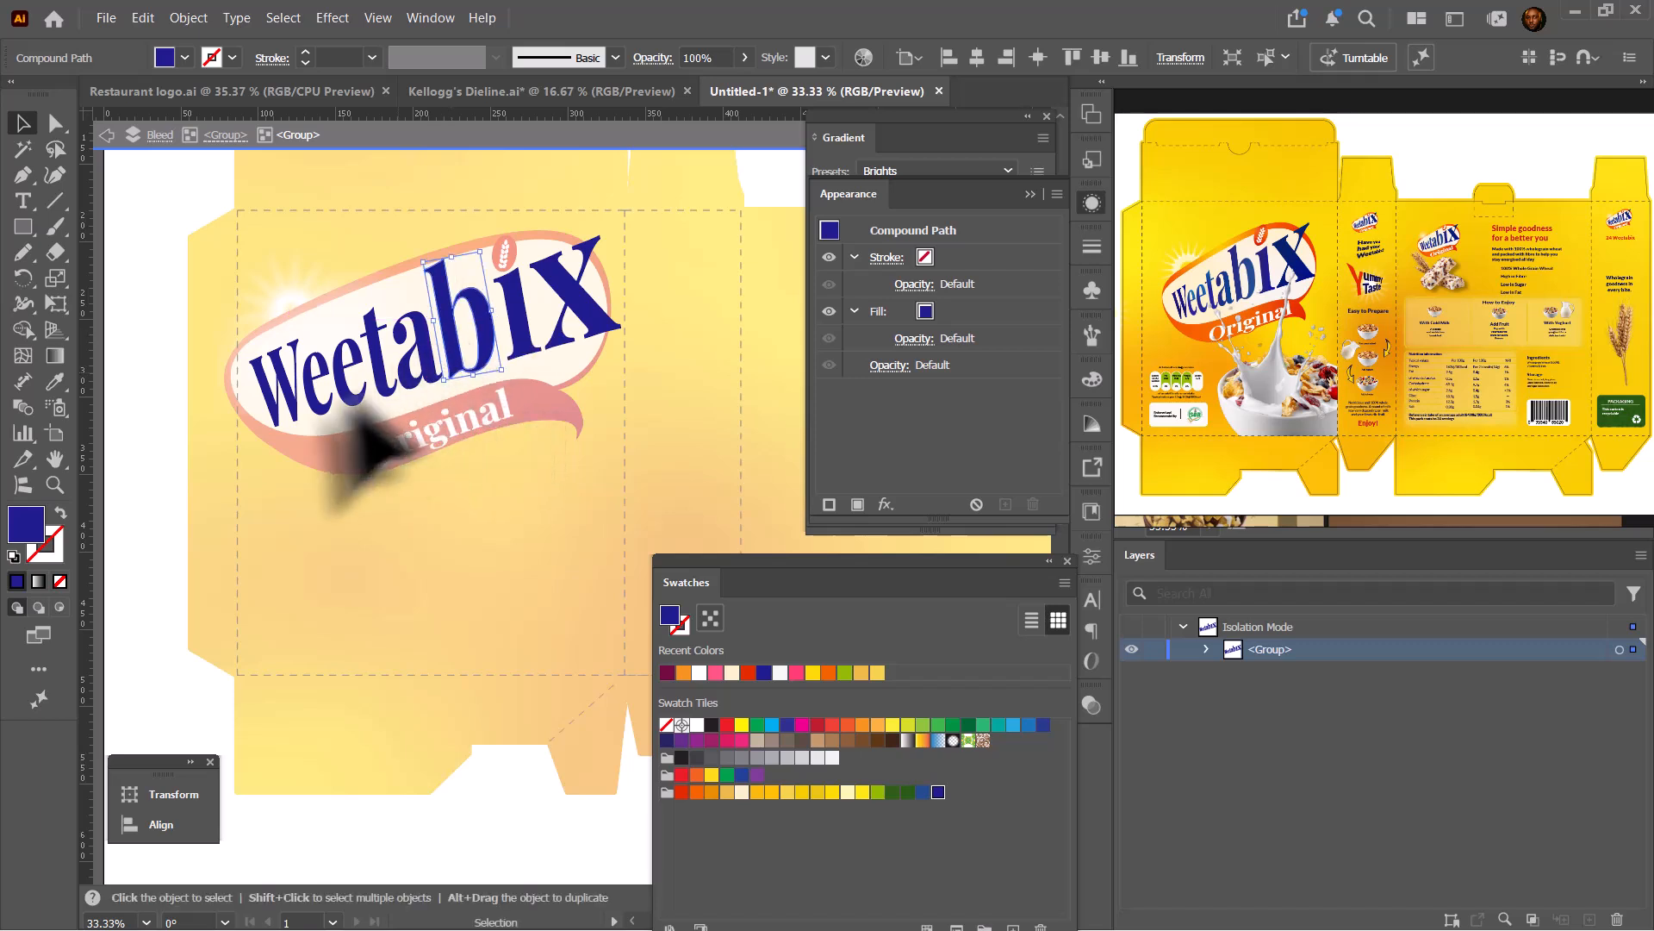
pyautogui.click(38, 582)
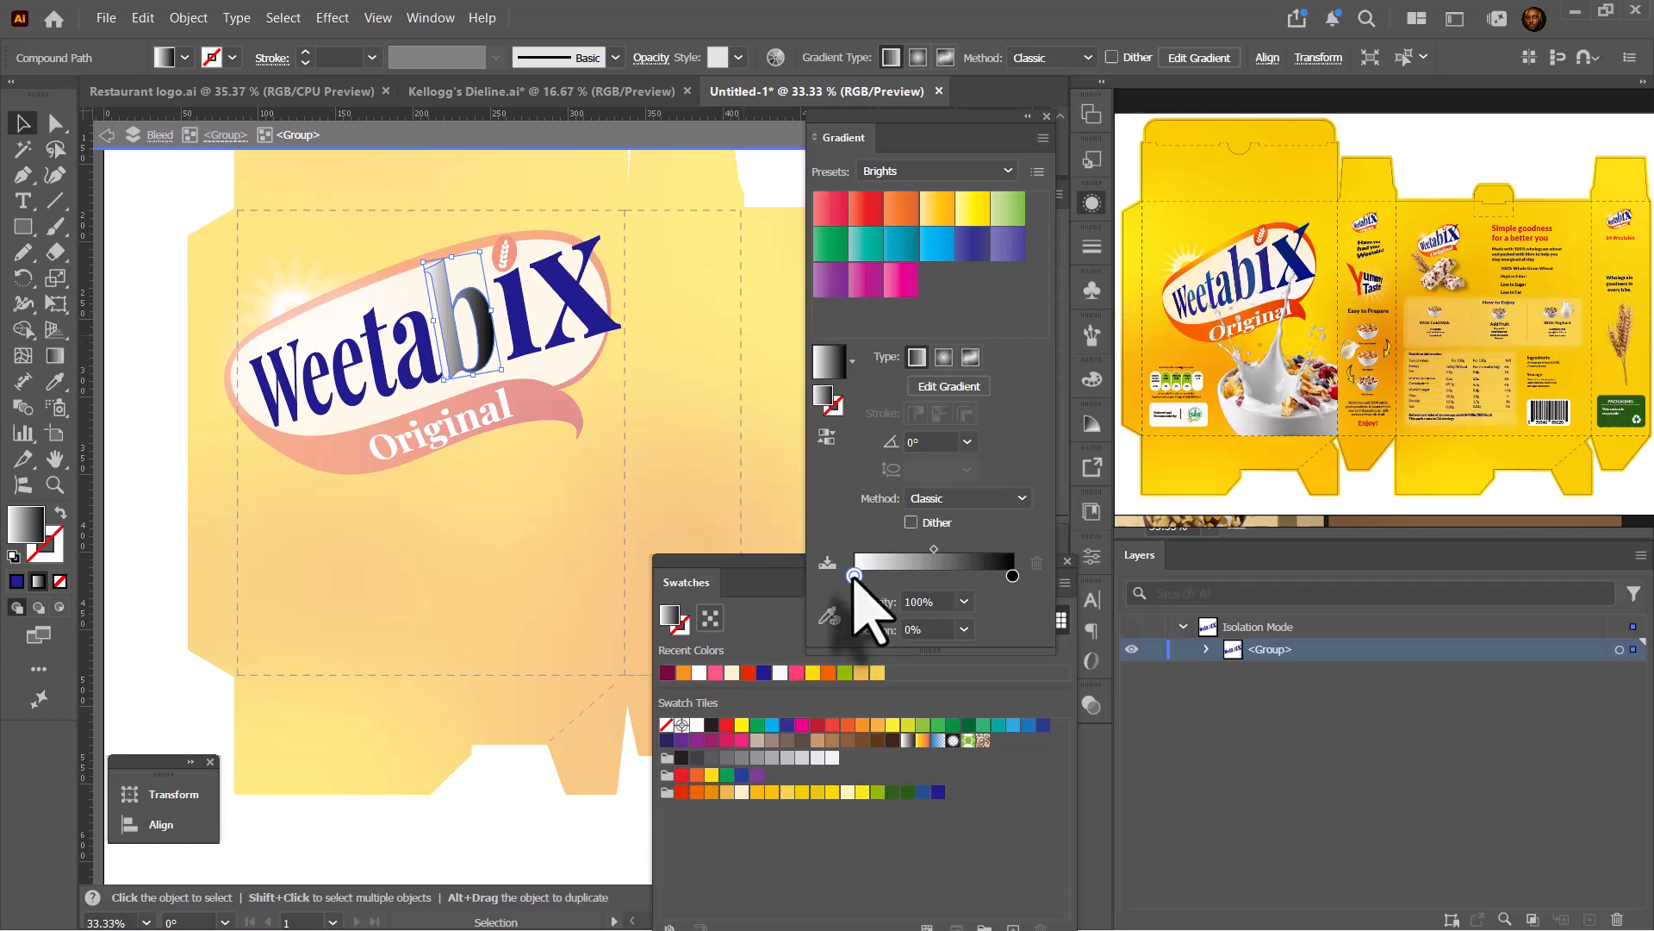
# Try to recolour the starting white stop of the letter b's gradient with the dark blue swatch.
pyautogui.doubleClick(854, 576)
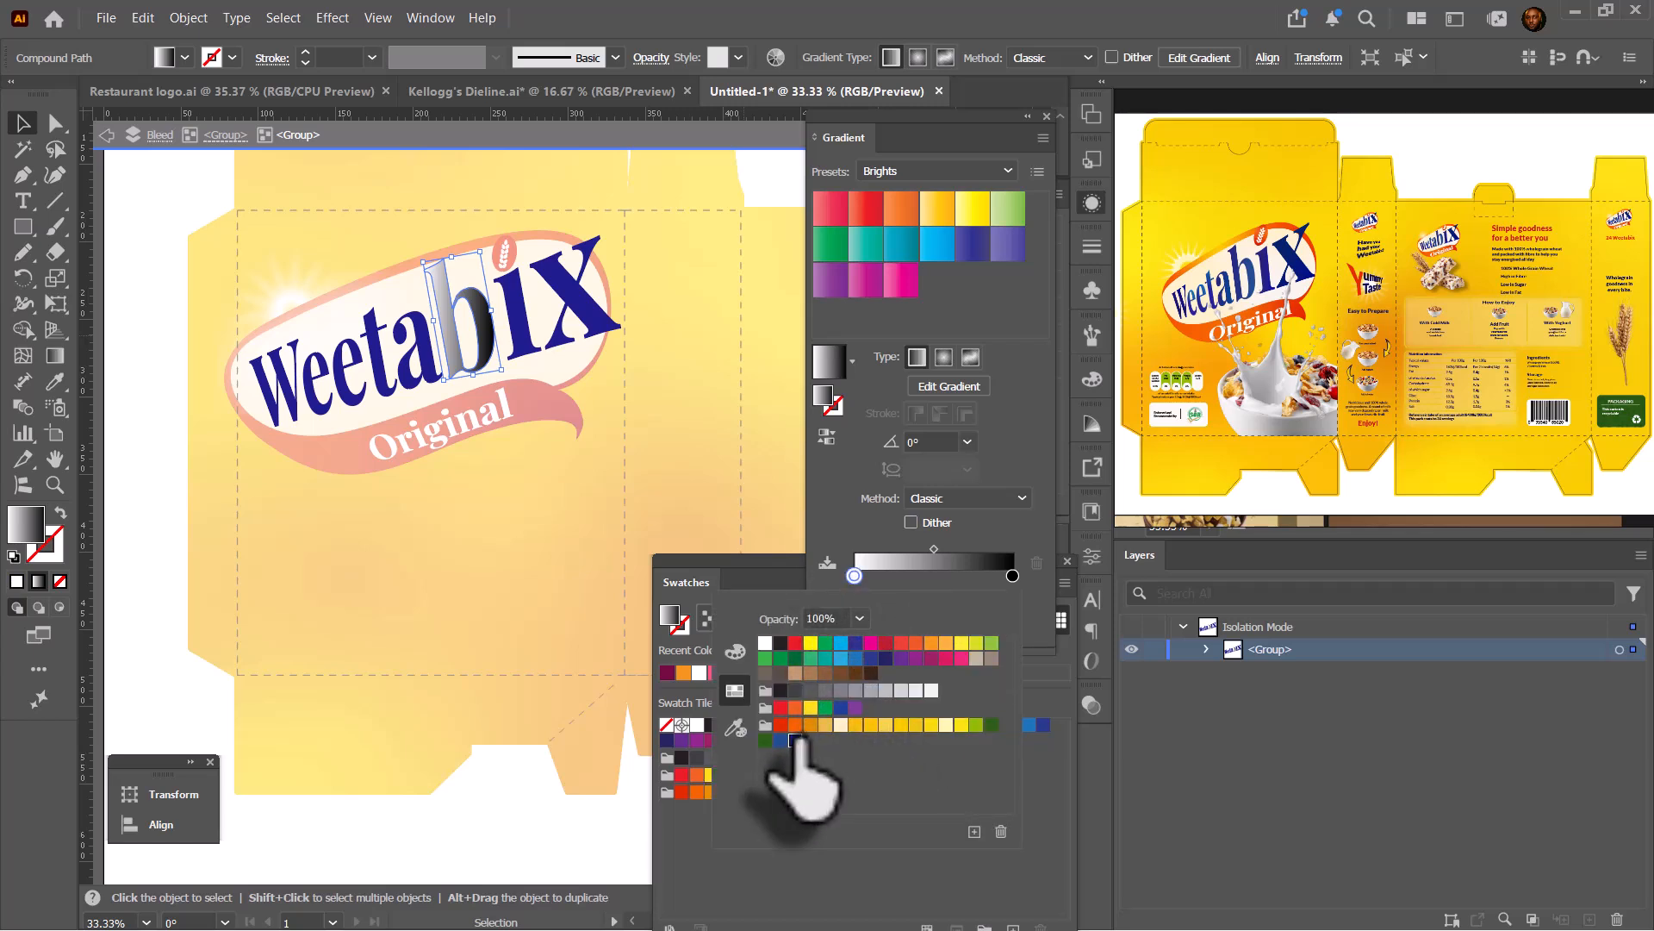
pyautogui.click(795, 740)
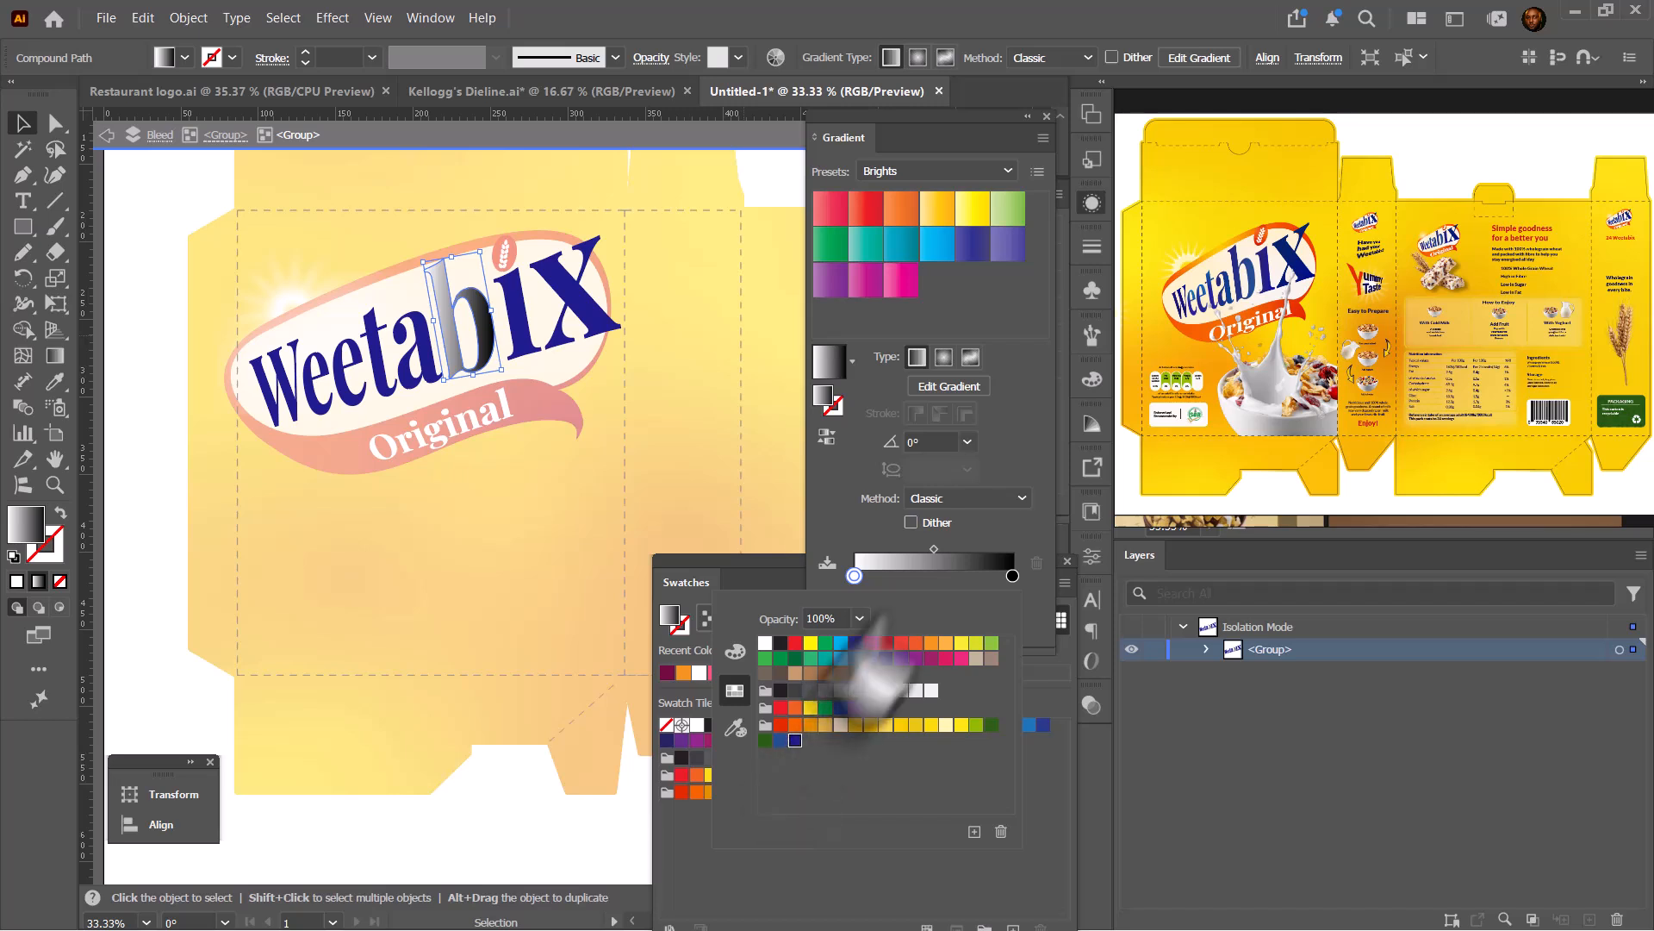
pyautogui.click(1015, 523)
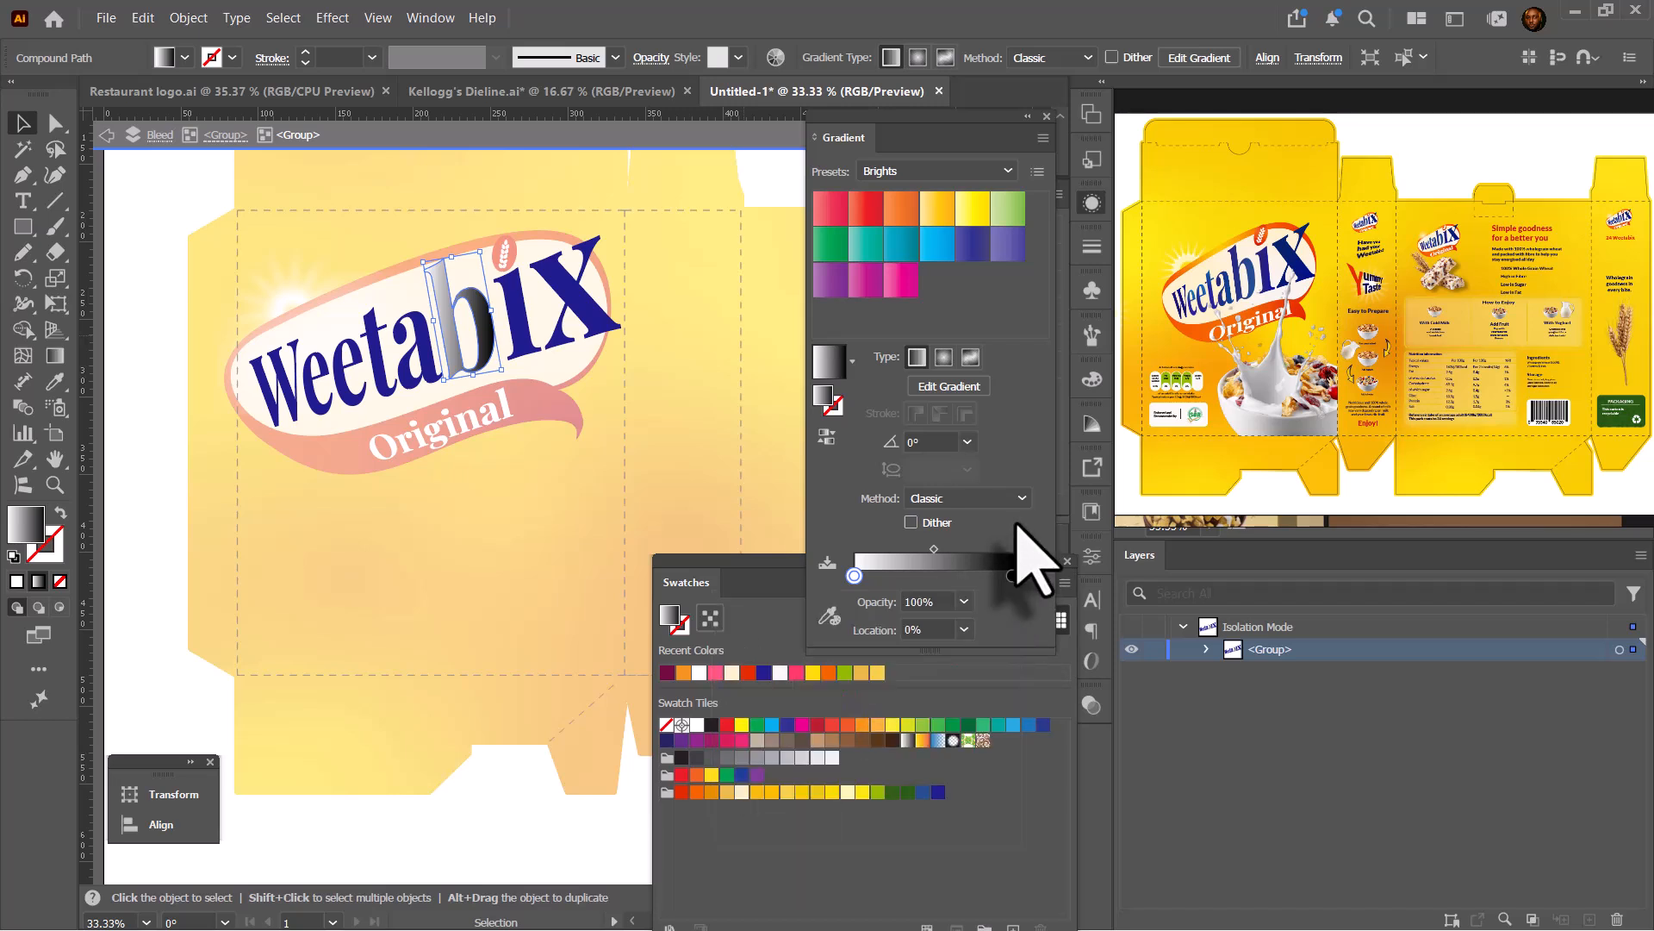
# Colour the b's end gradient stop dark blue, R=31 G=28 B=140, and its start stop brighter blue, R=31 G=38 B=204.
pyautogui.click(55, 356)
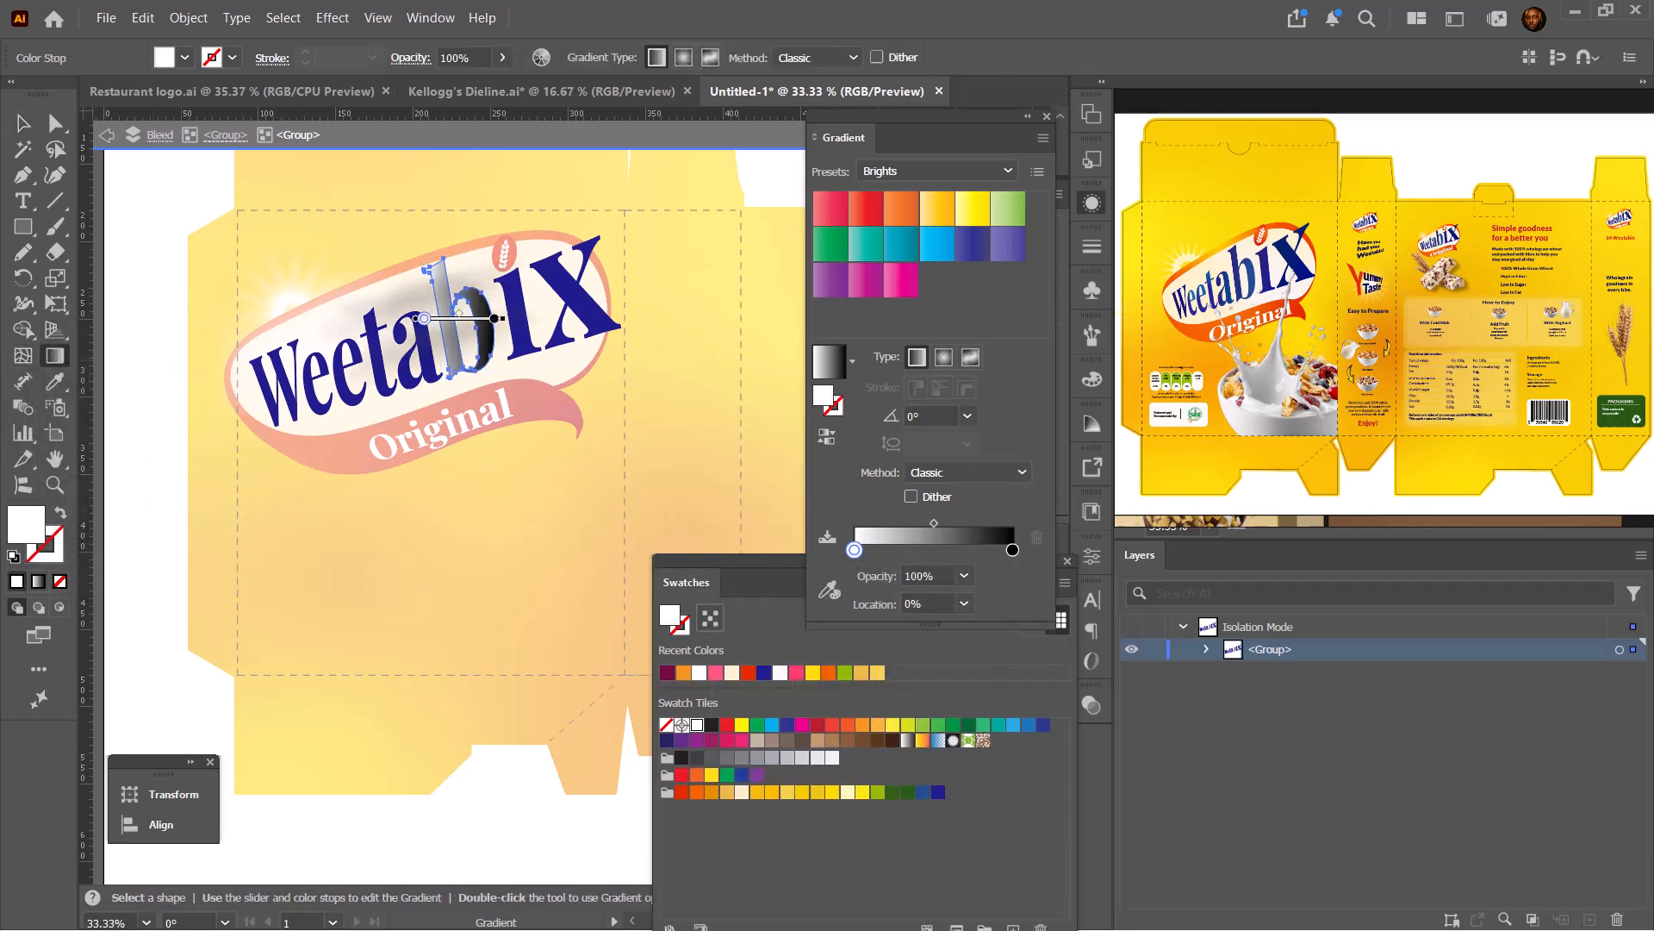
pyautogui.doubleClick(493, 319)
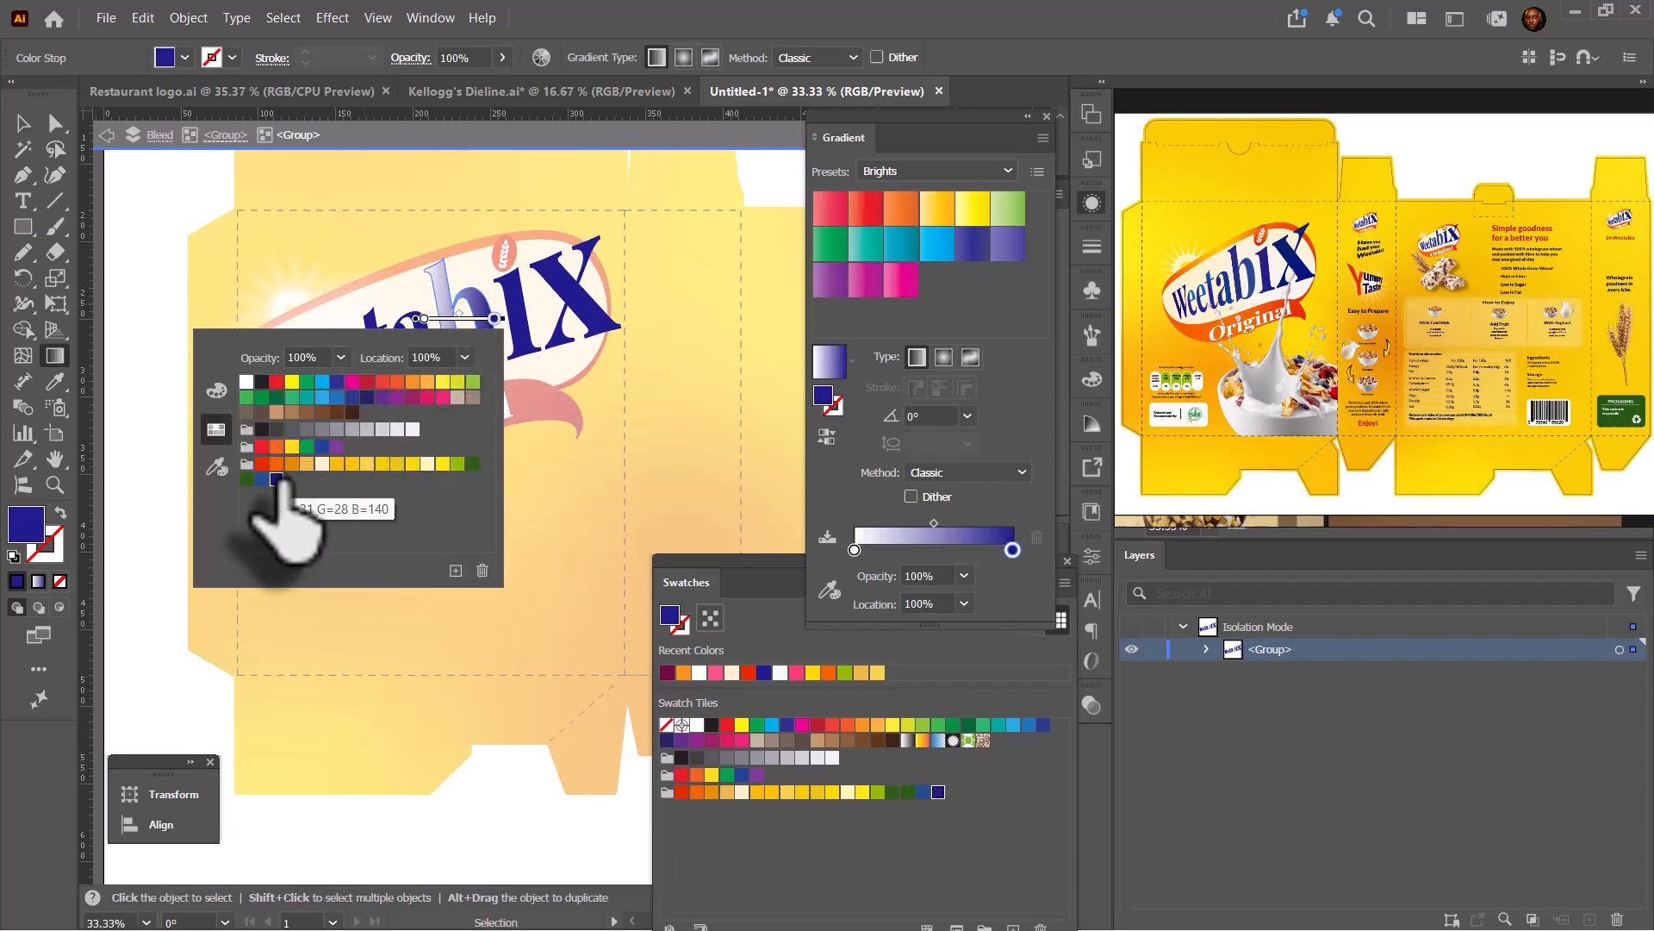
pyautogui.click(424, 319)
pyautogui.doubleClick(420, 319)
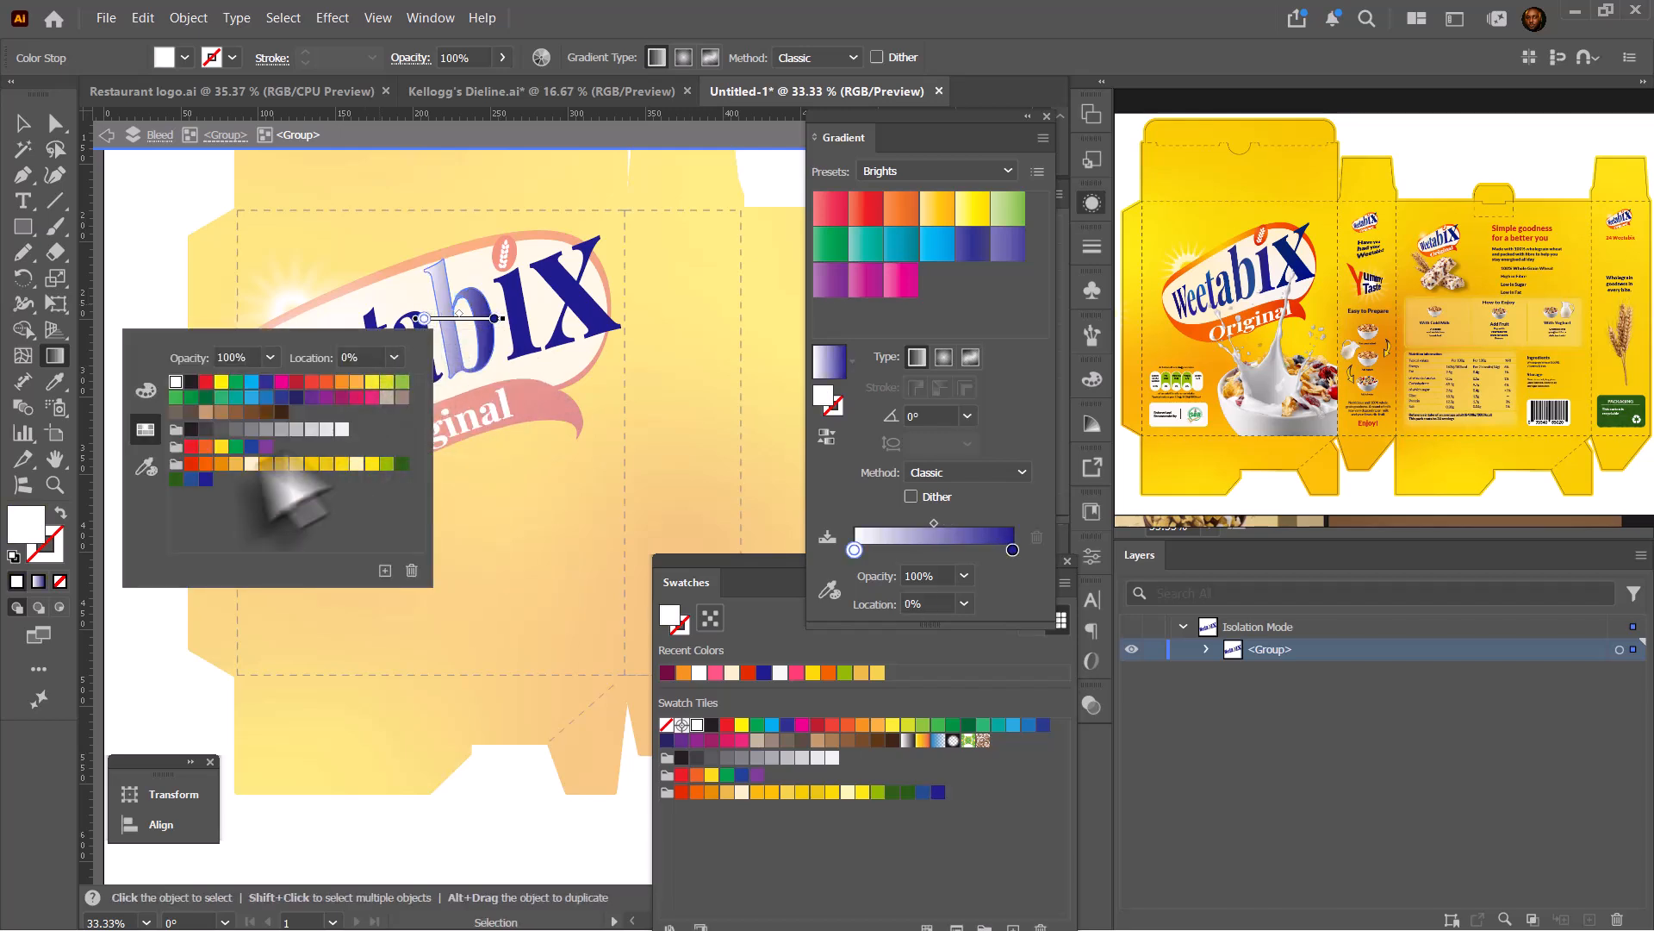
pyautogui.click(205, 479)
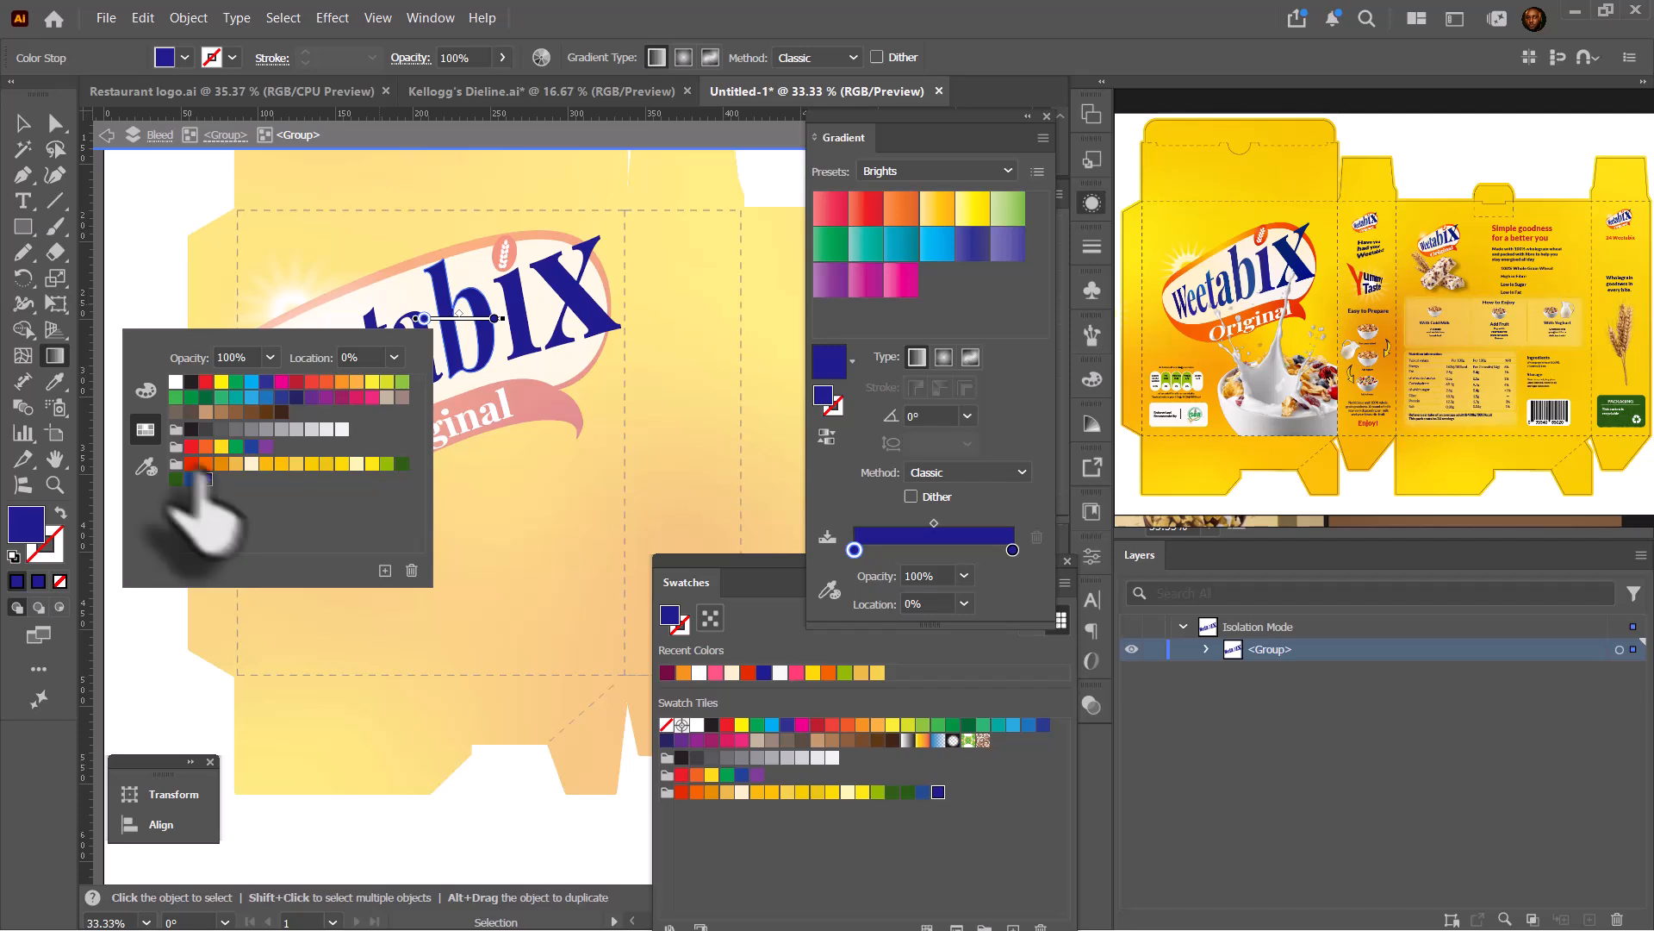
pyautogui.click(145, 392)
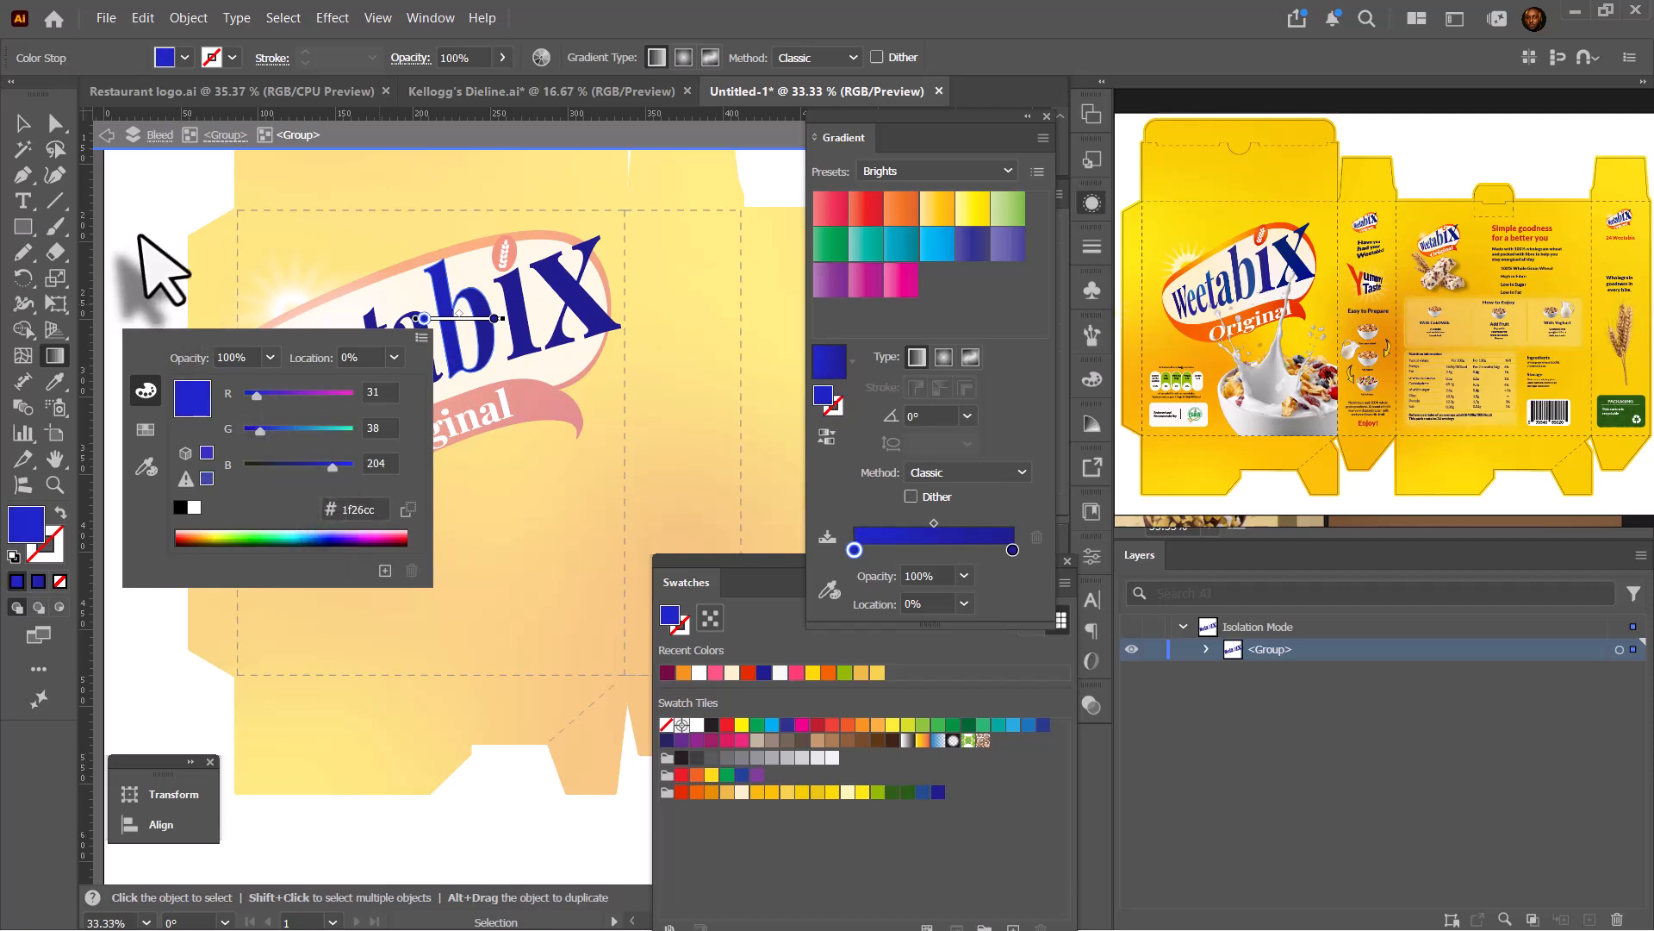
pyautogui.click(127, 258)
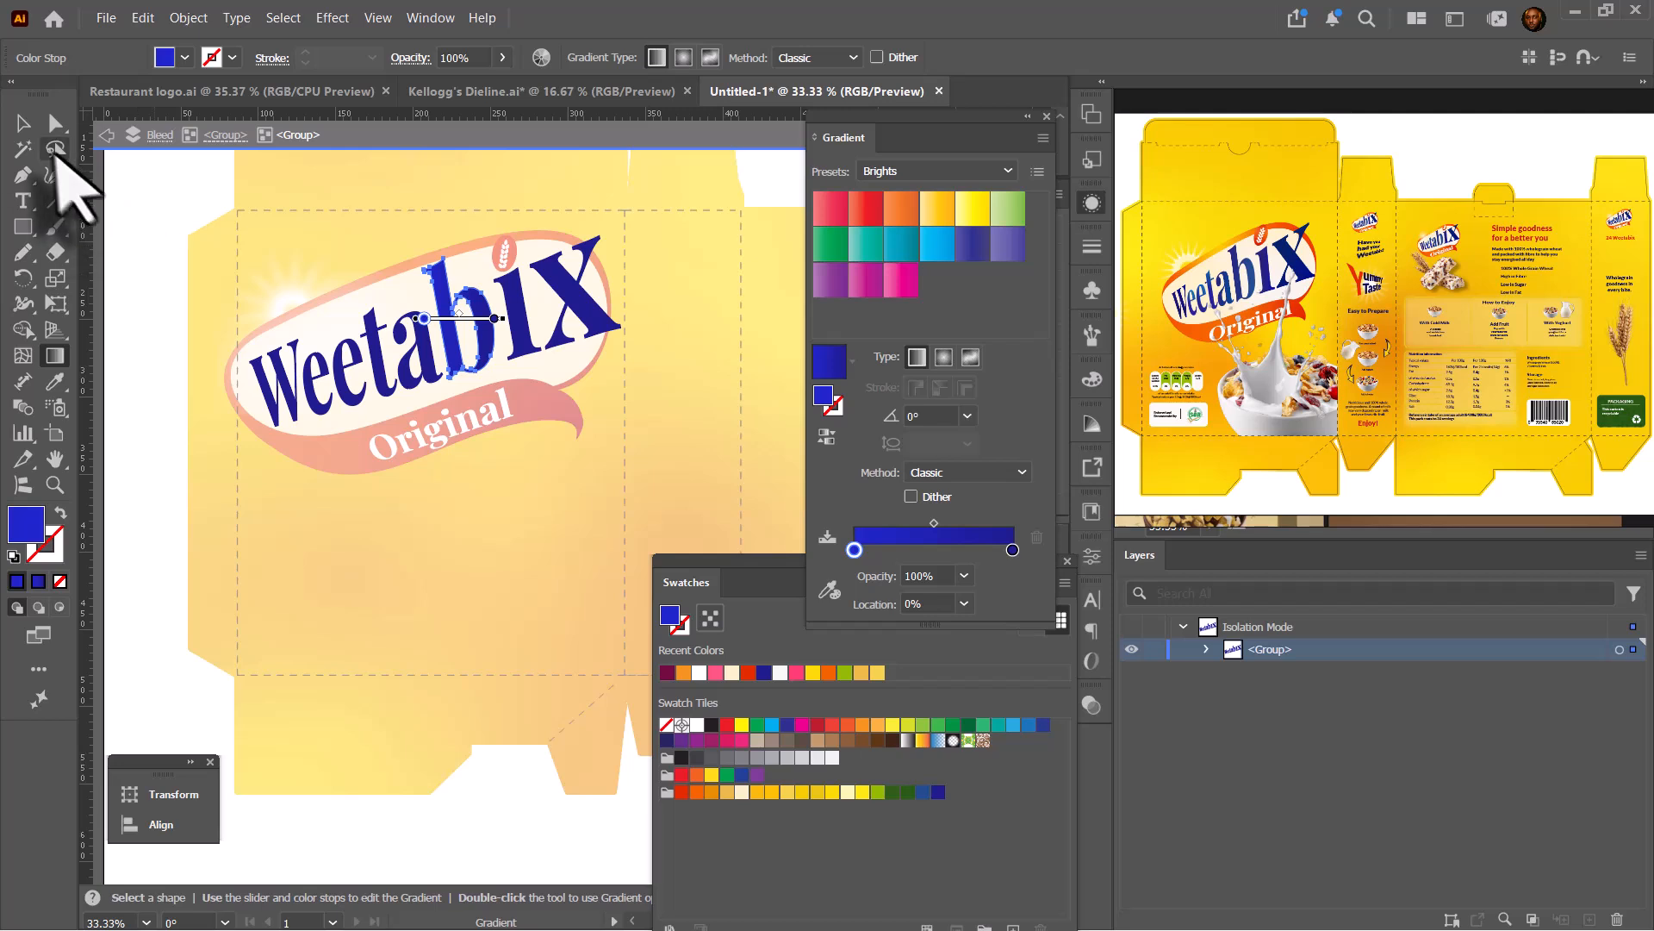
# Deselect the letter b and leave the isolated logo group to return to the full artwork.
pyautogui.click(24, 125)
pyautogui.click(104, 256)
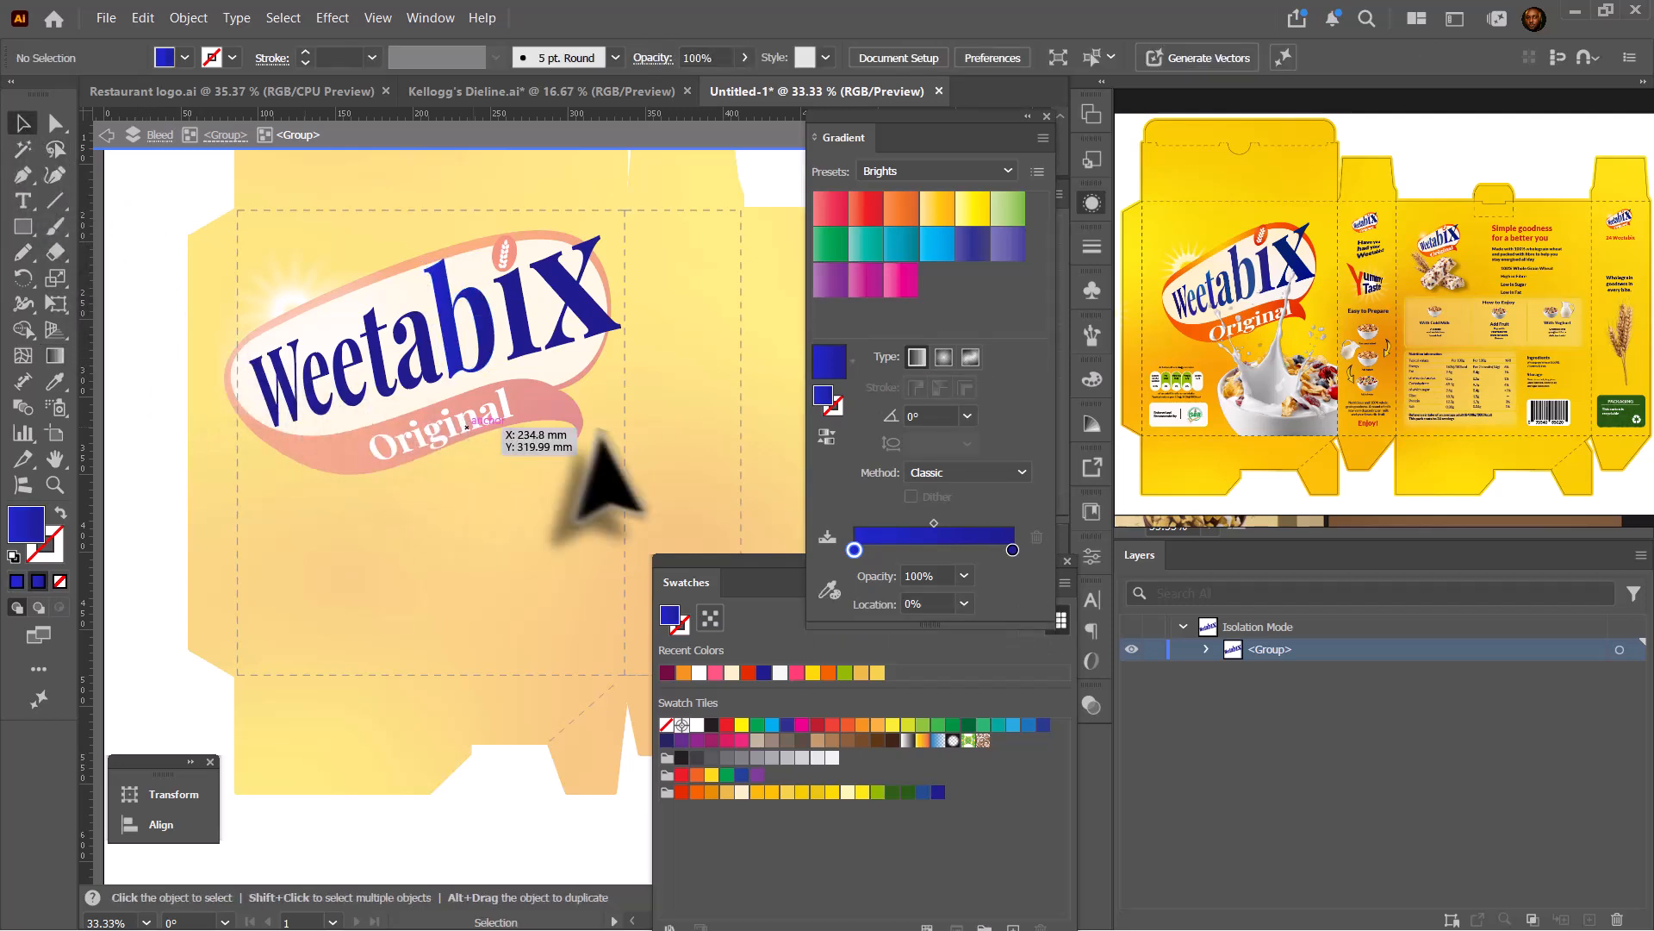
pyautogui.scroll(-2, 400, 405)
pyautogui.doubleClick(217, 461)
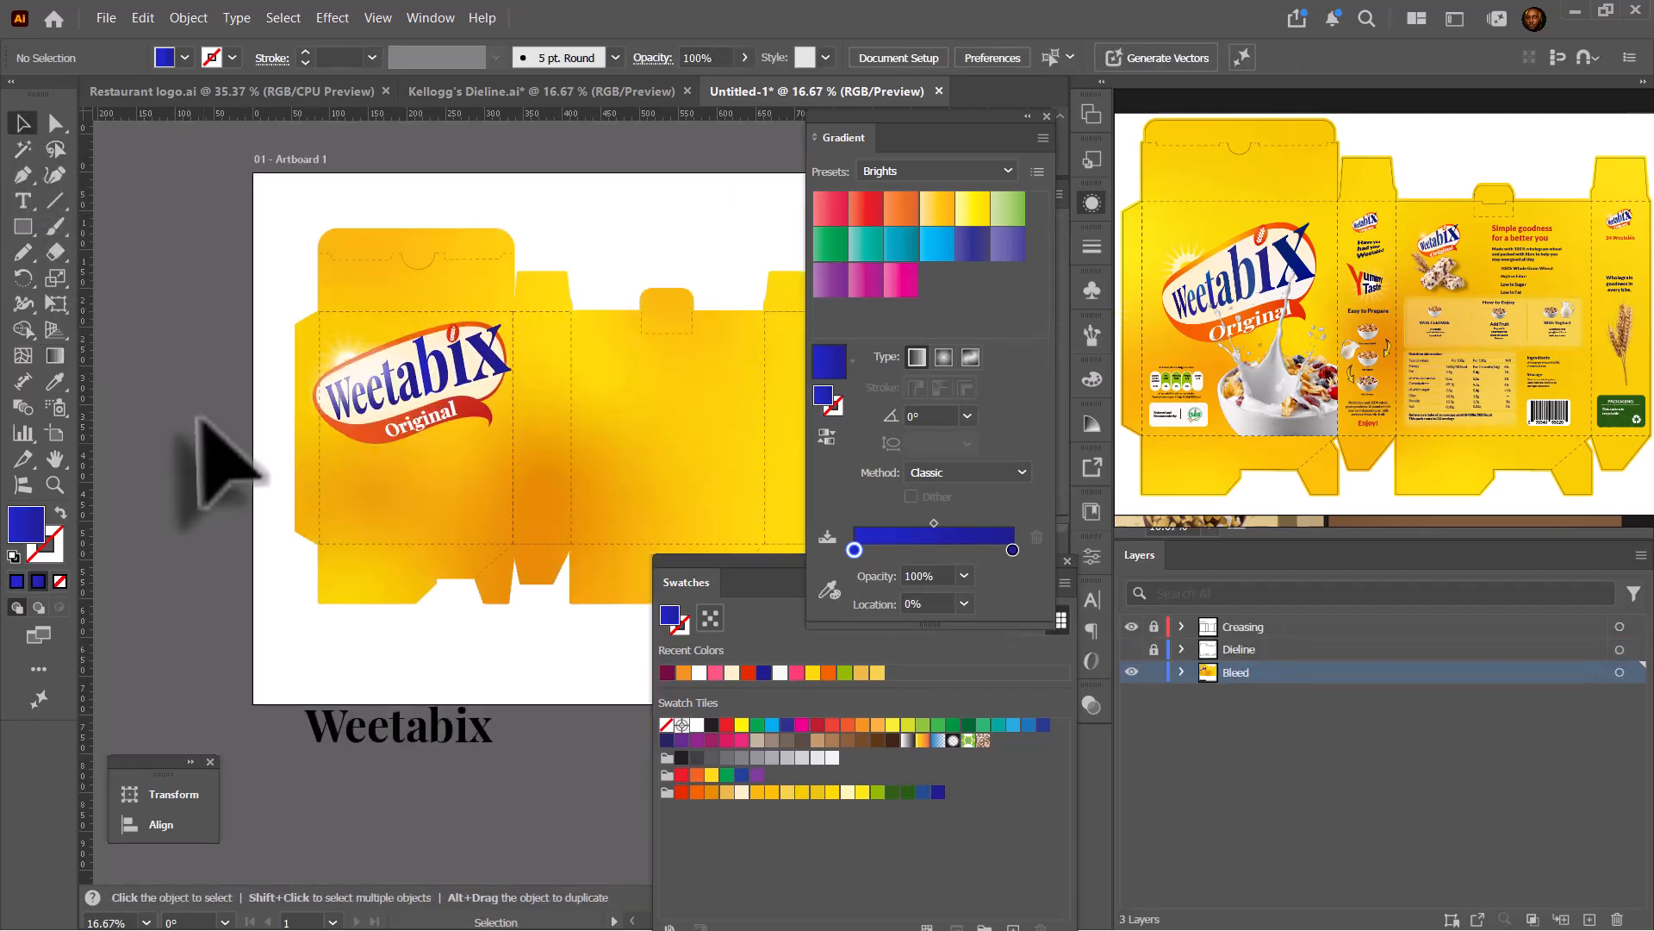
pyautogui.scroll(1, 306, 345)
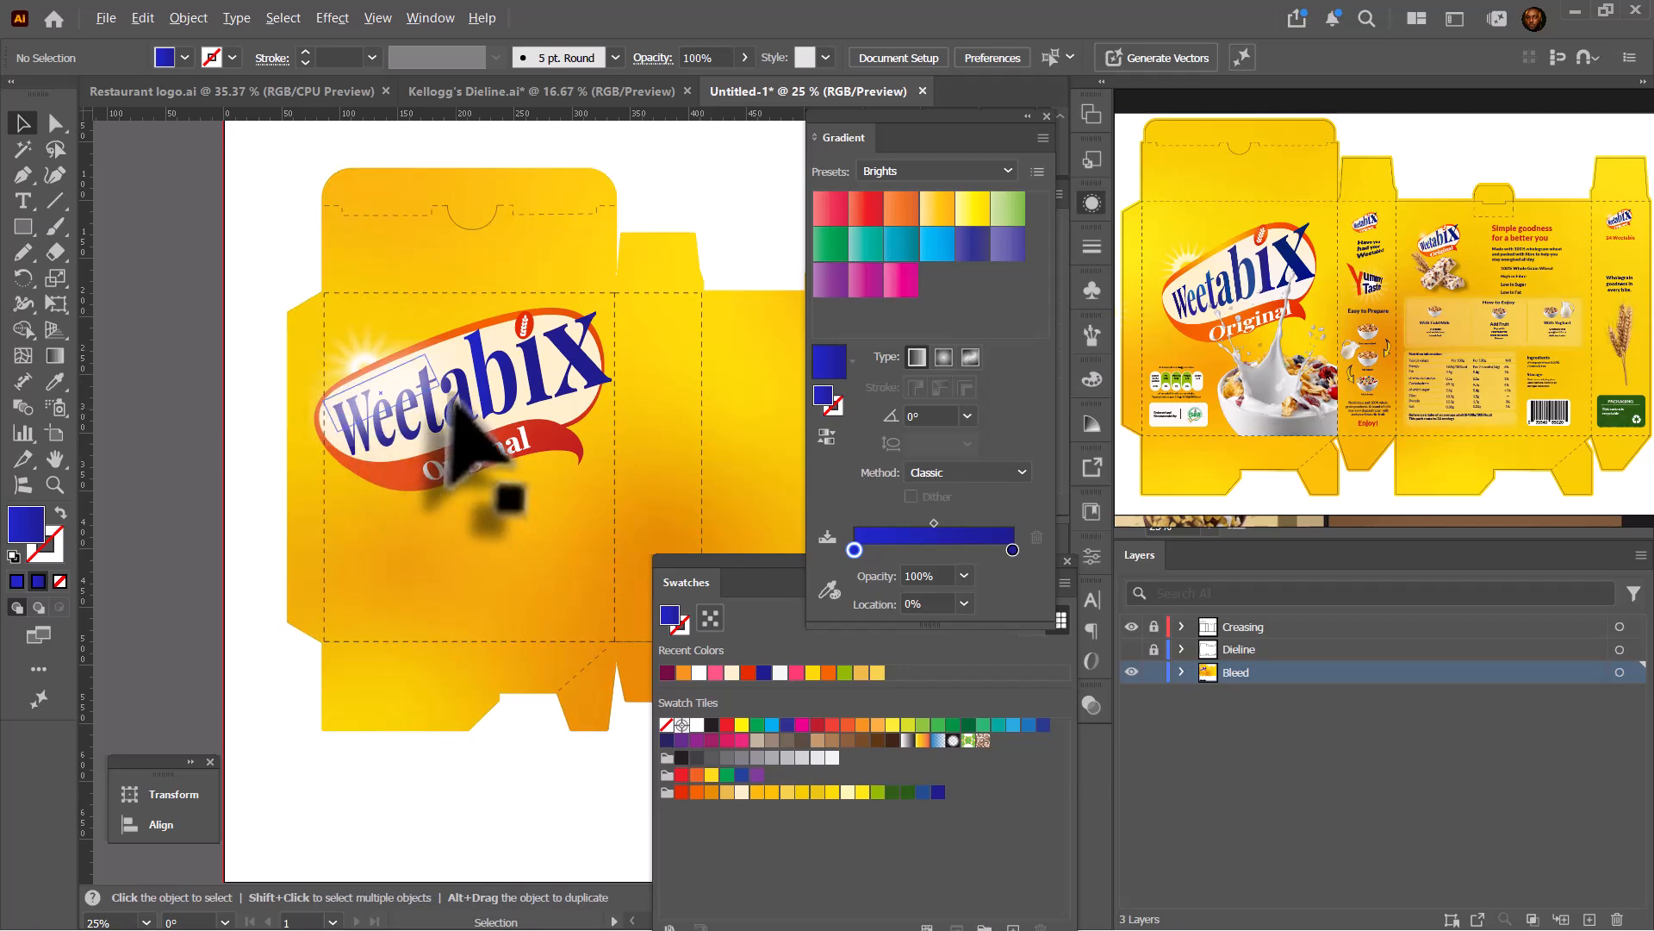
pyautogui.scroll(1, 453, 401)
pyautogui.click(482, 422)
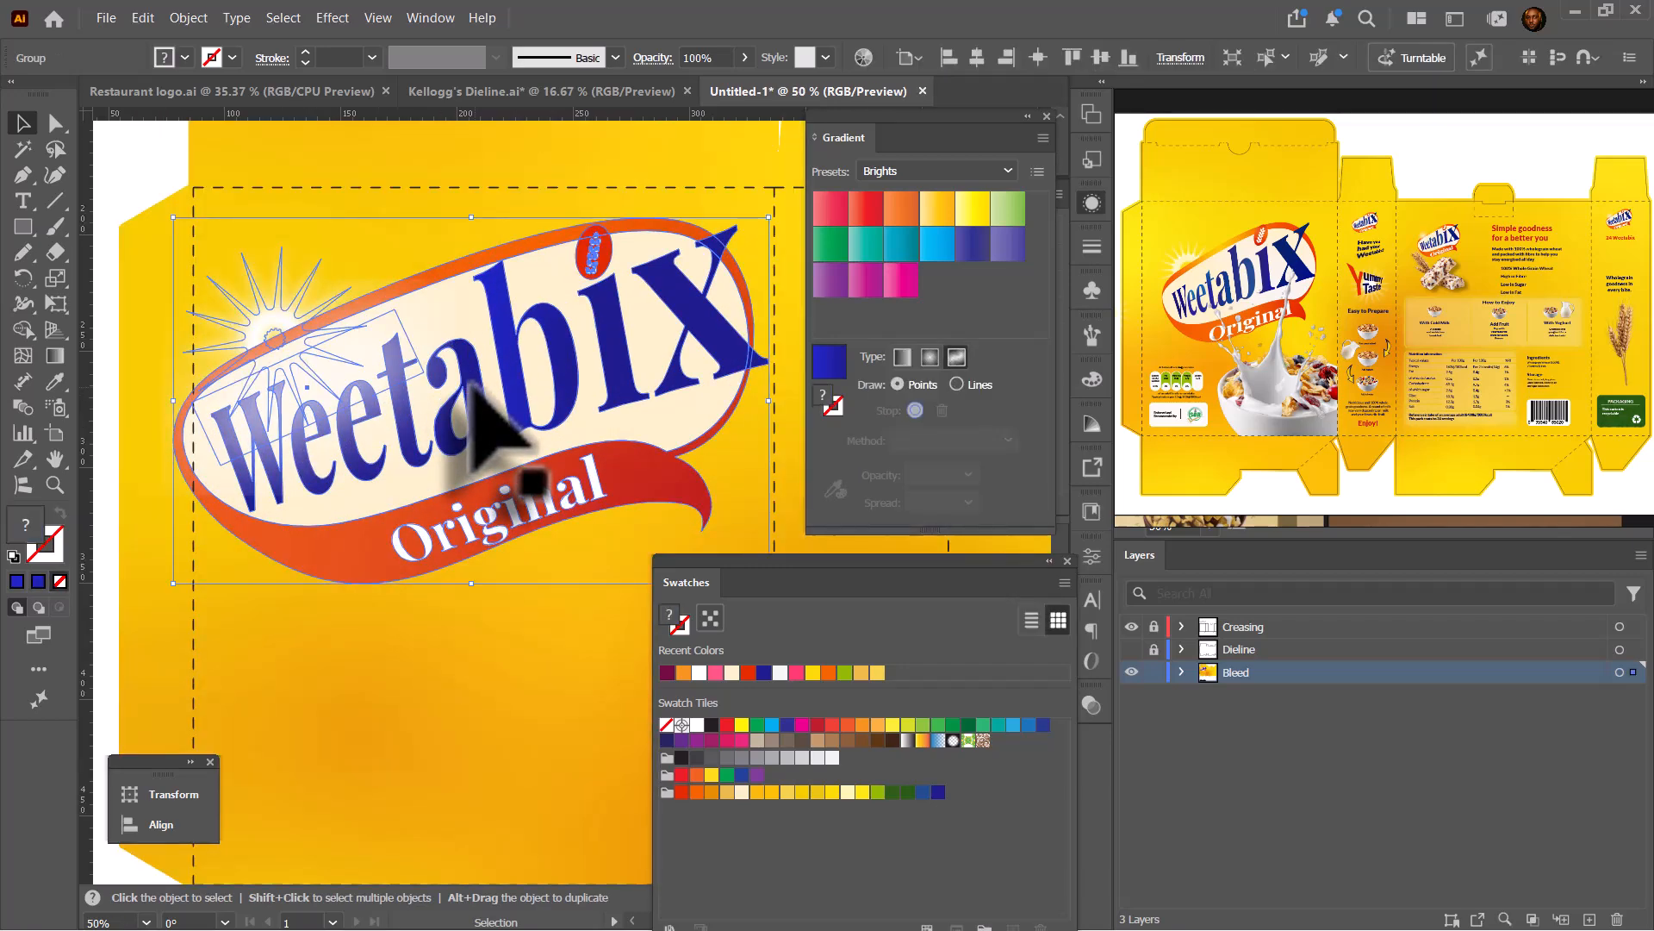
pyautogui.doubleClick(482, 420)
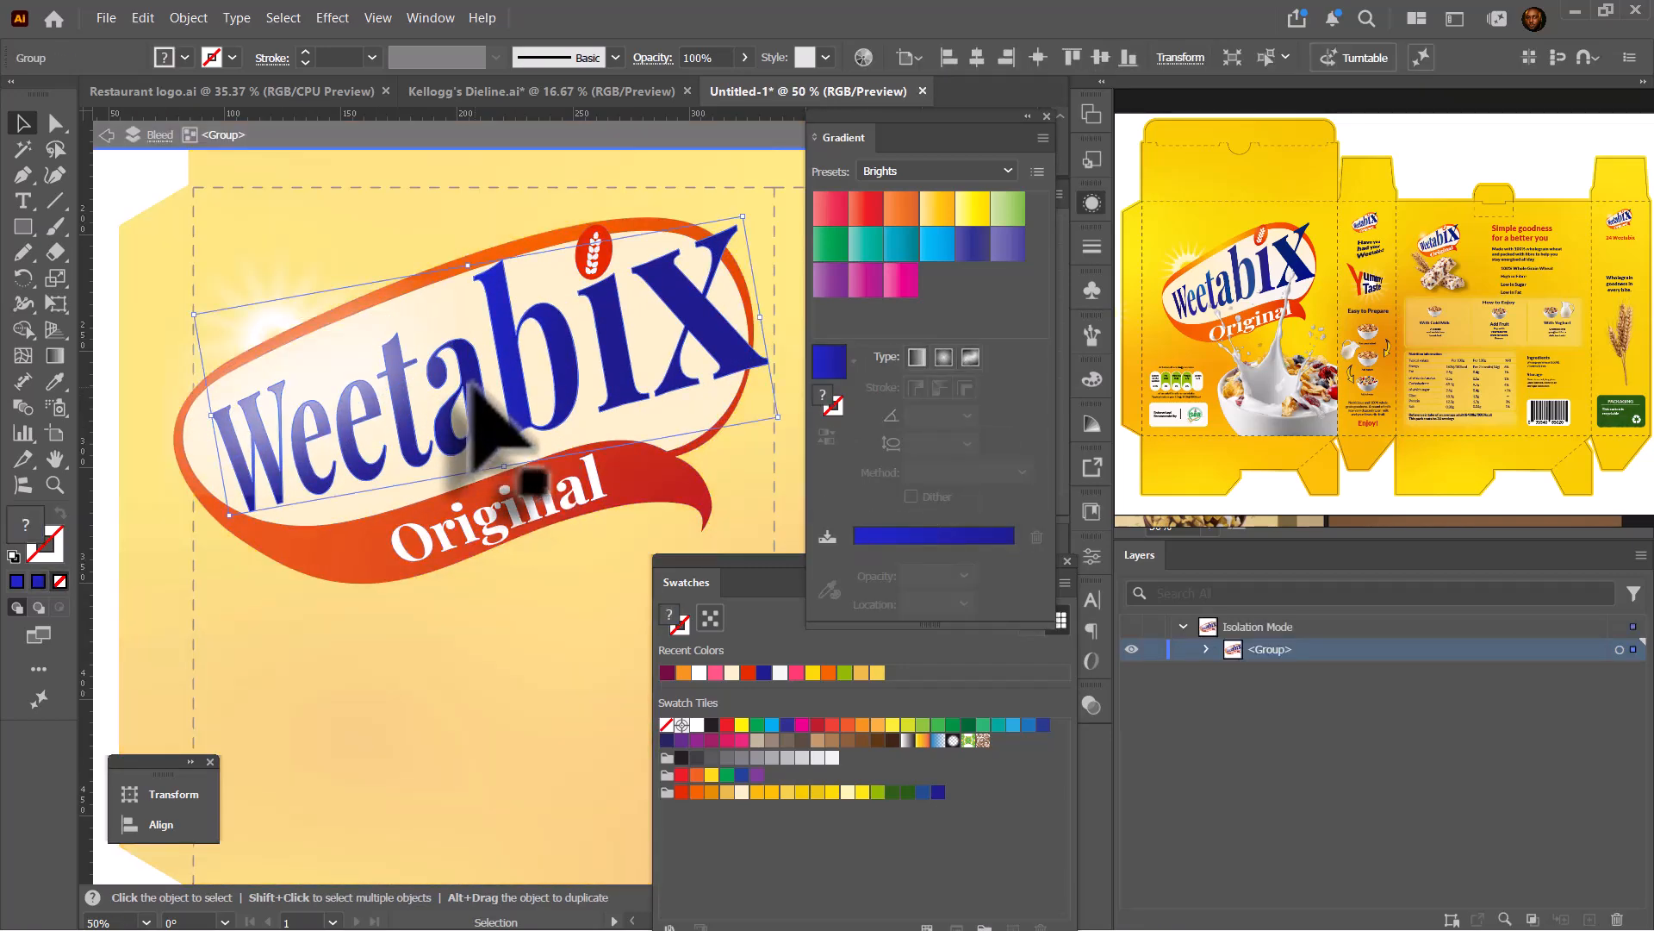
pyautogui.doubleClick(488, 426)
pyautogui.click(469, 388)
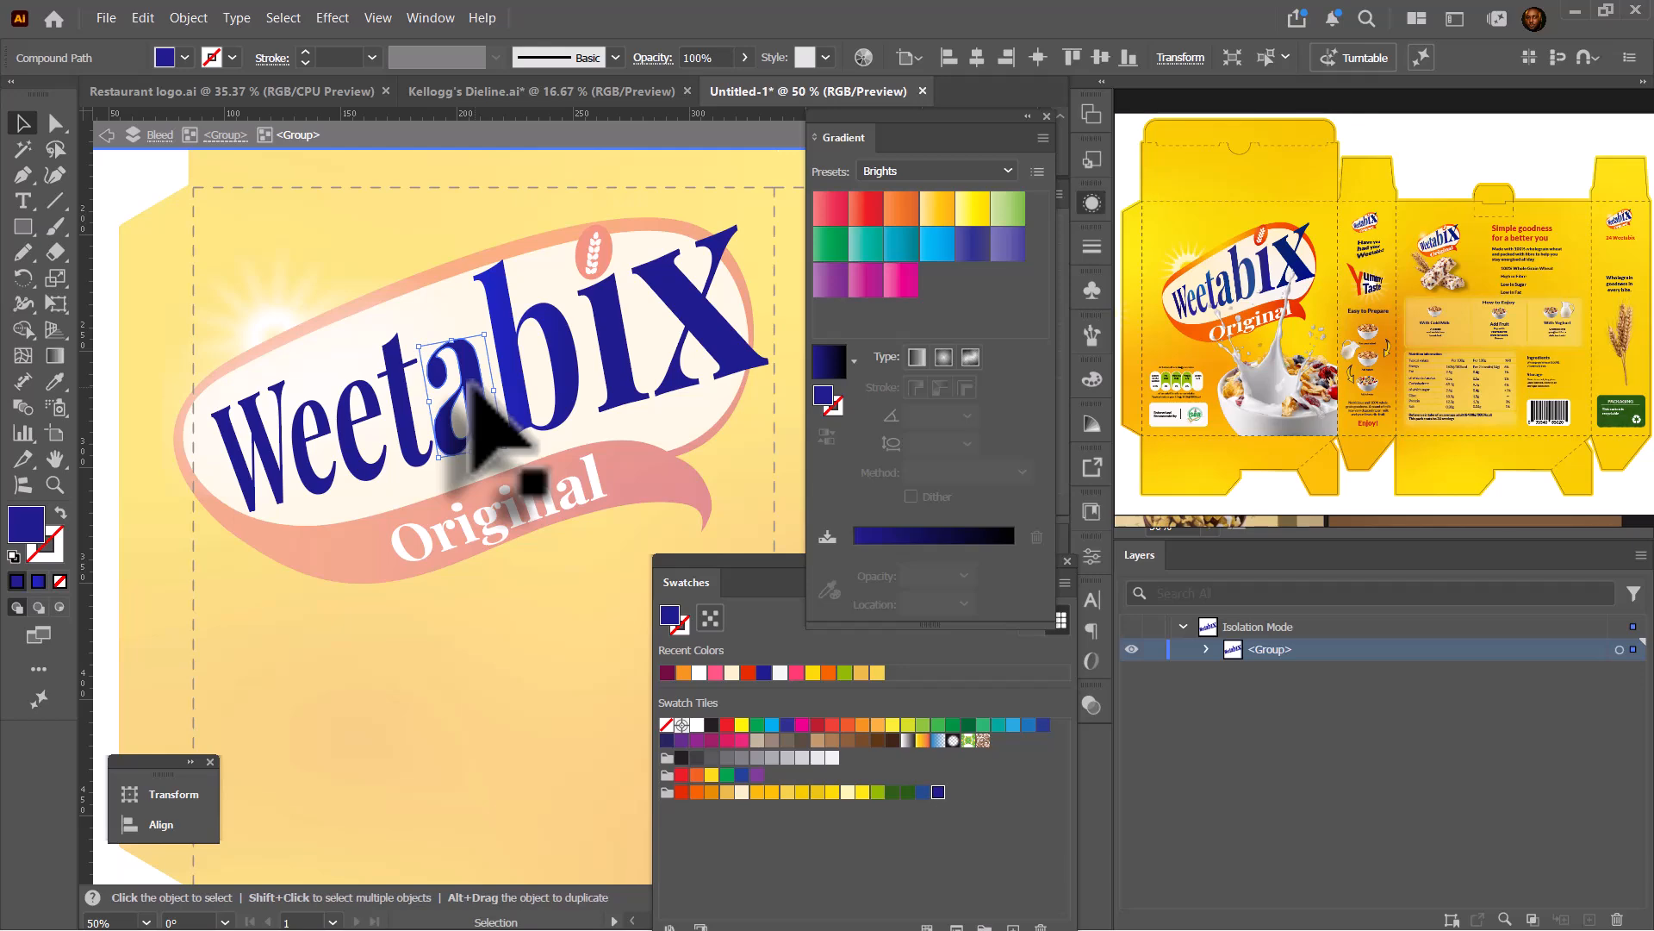
pyautogui.scroll(-2, 472, 392)
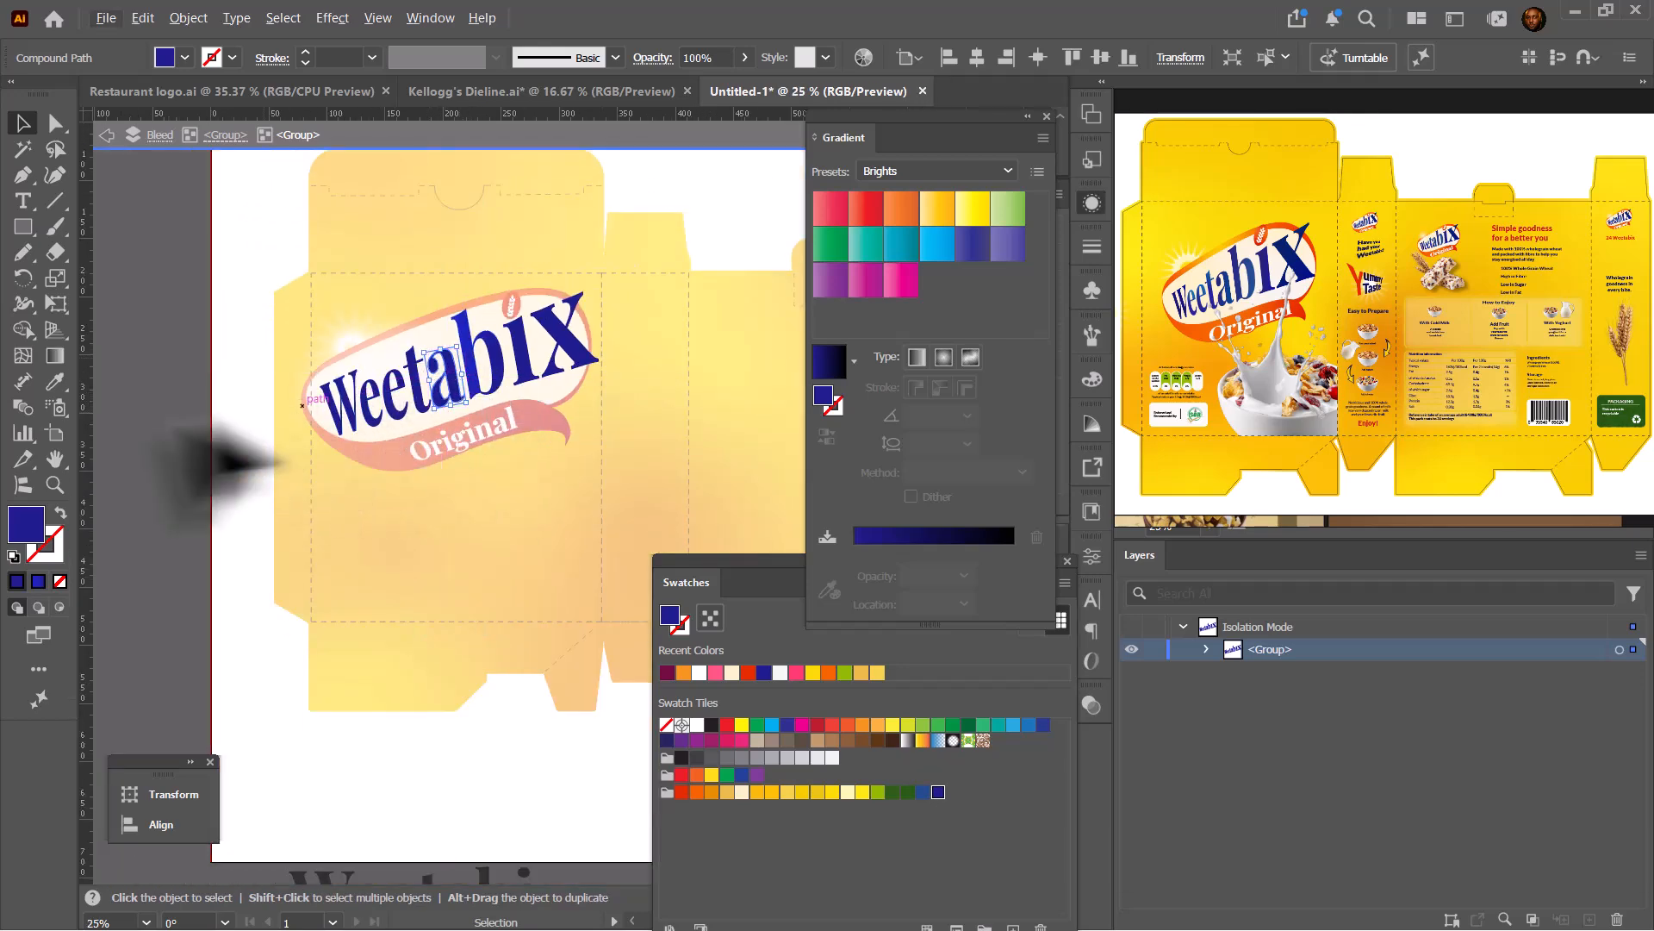
pyautogui.doubleClick(155, 461)
pyautogui.scroll(-2, 405, 439)
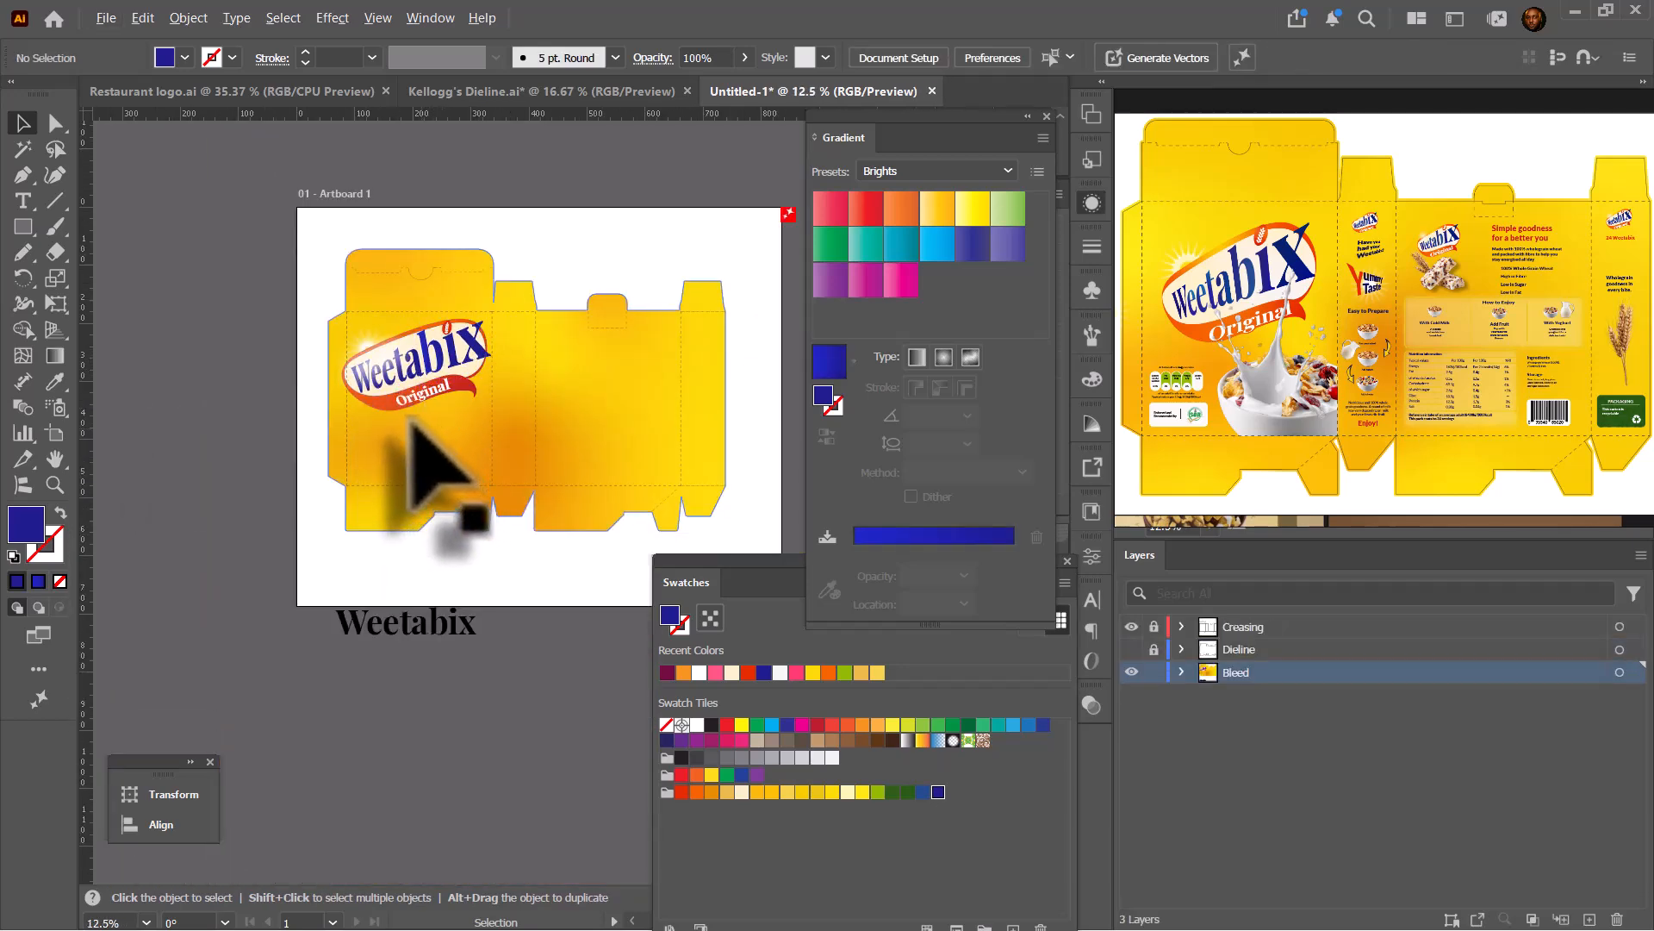
pyautogui.scroll(2, 412, 424)
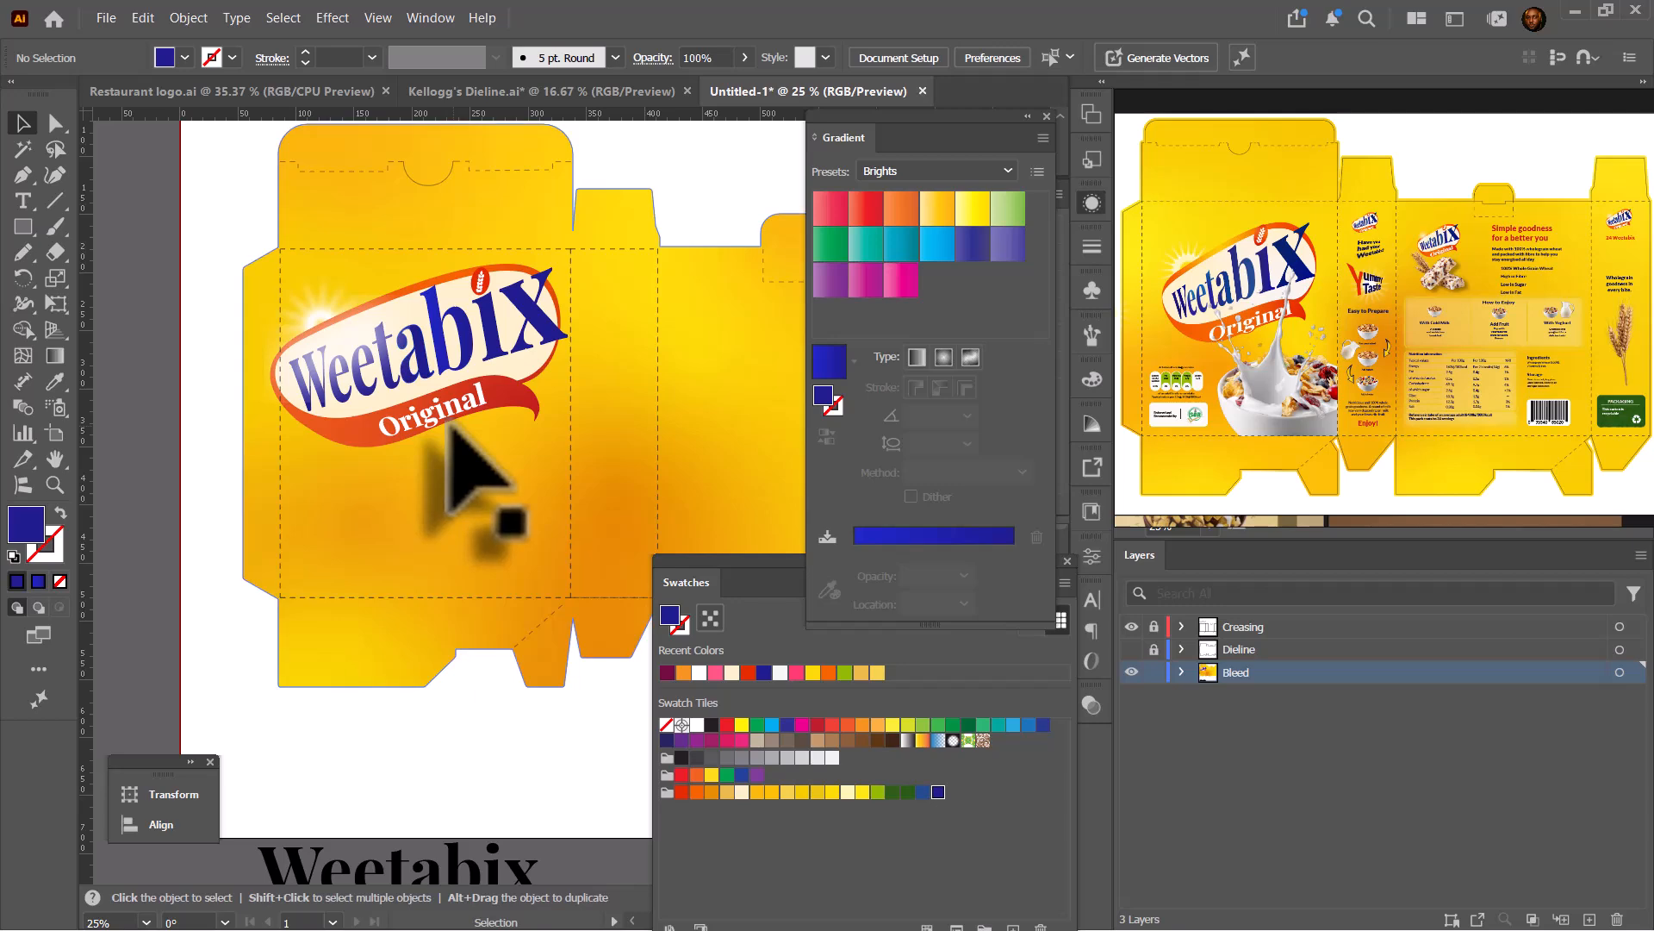
# In the reference image viewer, replace the dieline screenshot with the Kellogg's Dieline image from the Downloads folder.
pyautogui.click(1175, 379)
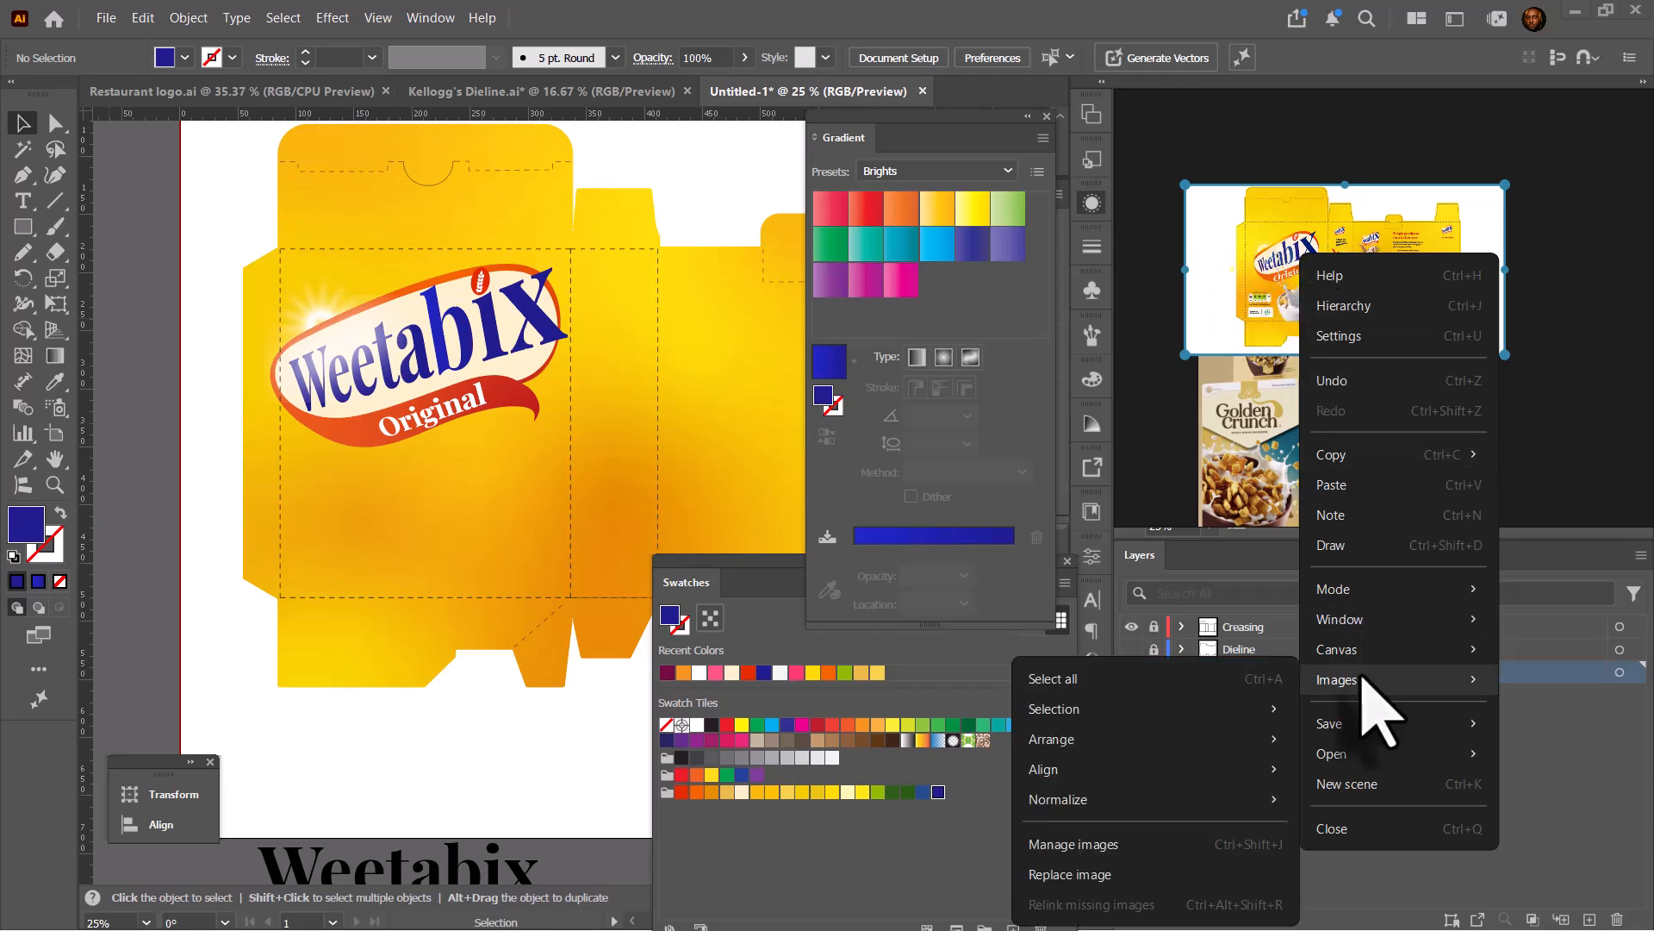
pyautogui.click(1073, 875)
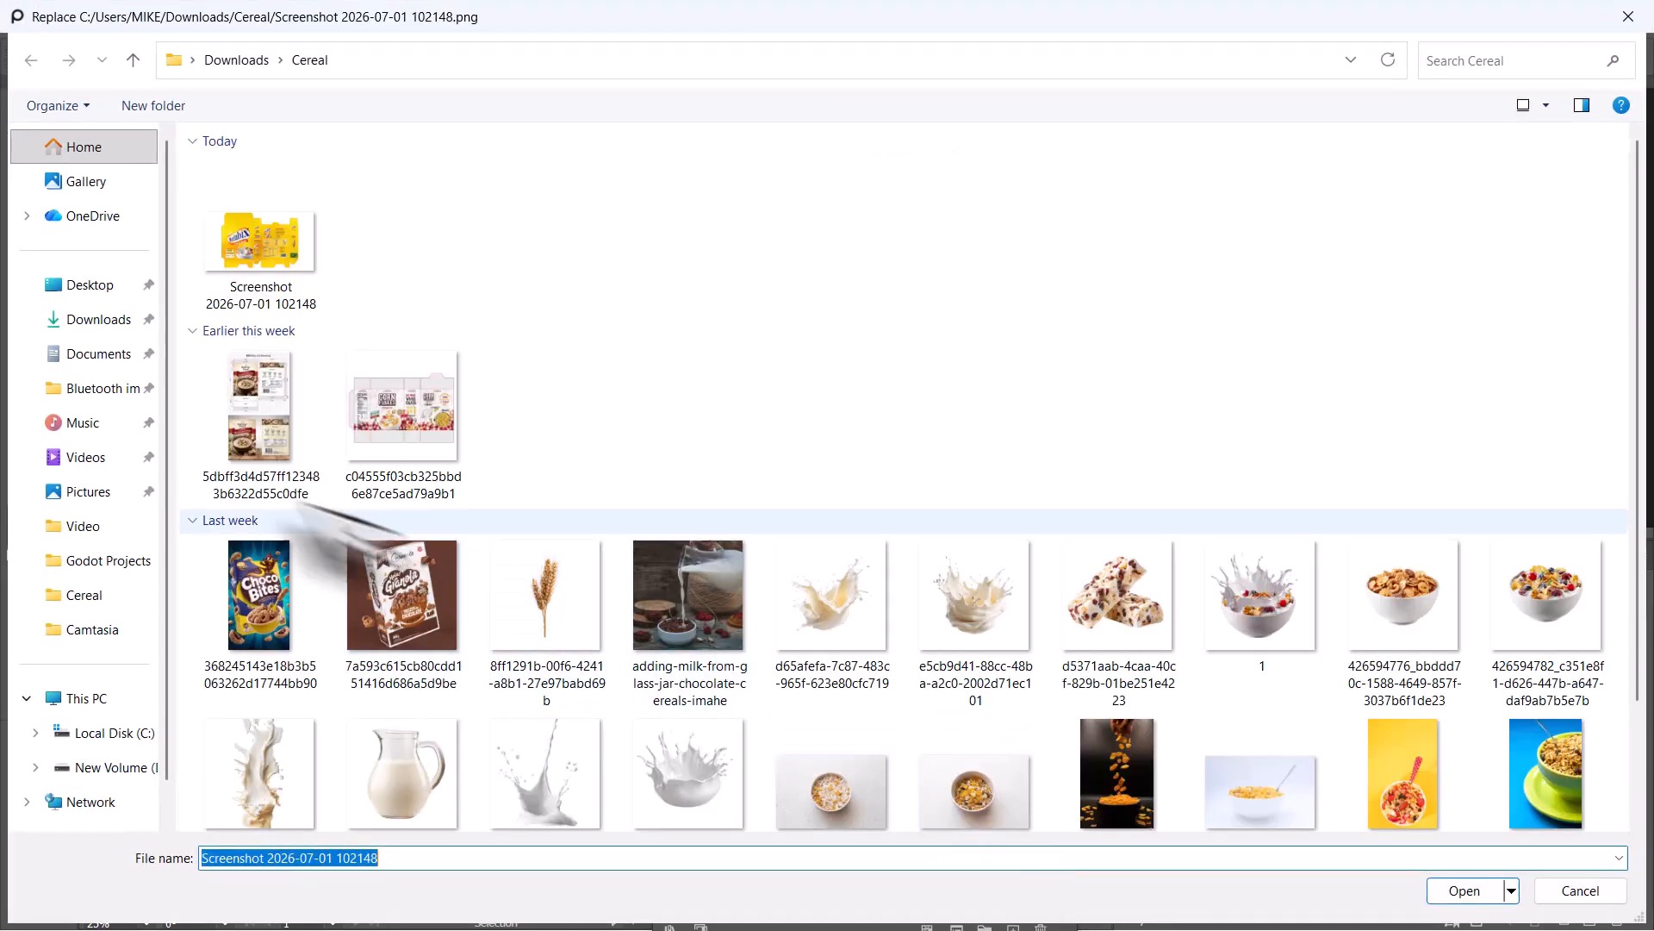
pyautogui.click(97, 321)
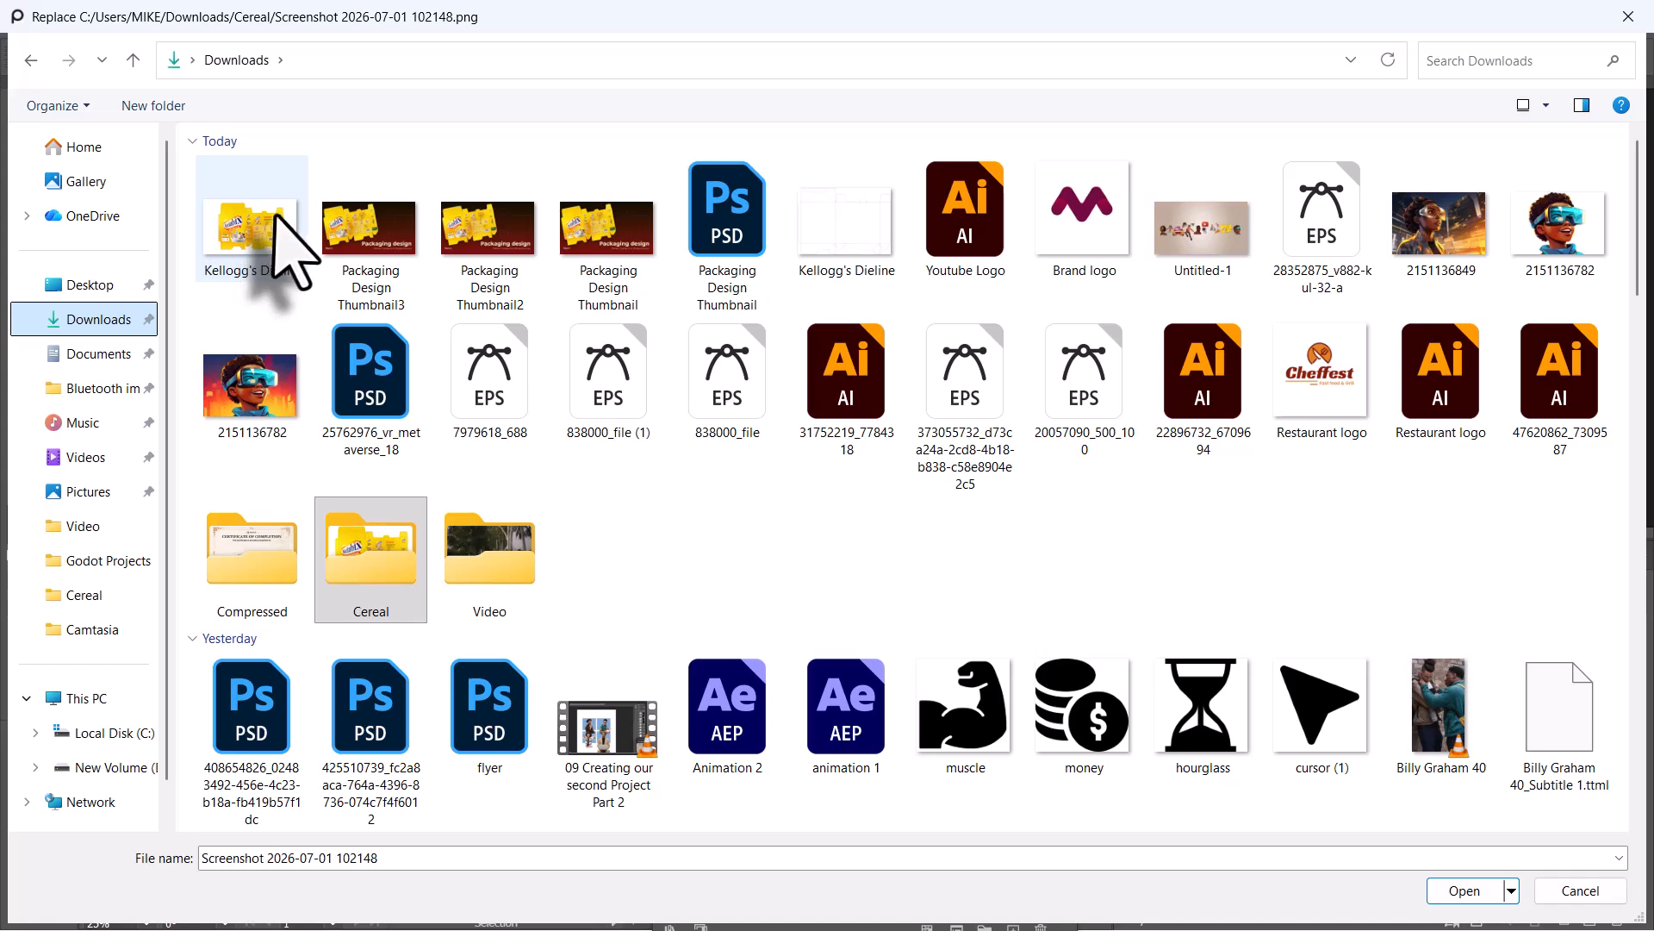
pyautogui.click(251, 229)
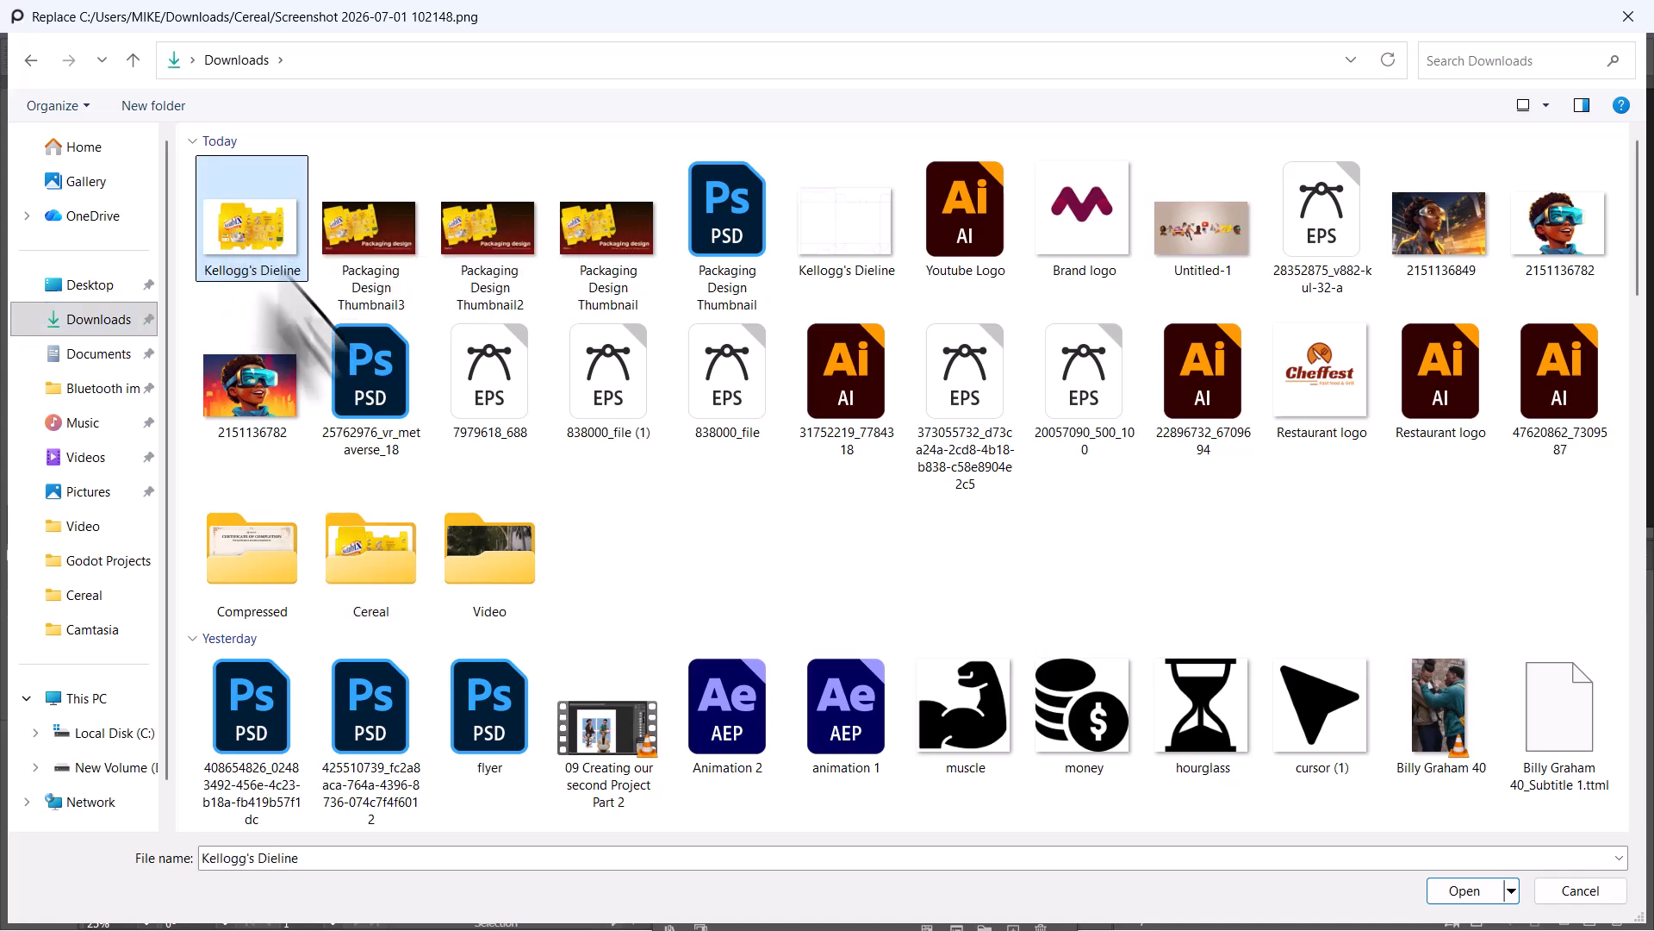
pyautogui.click(1498, 899)
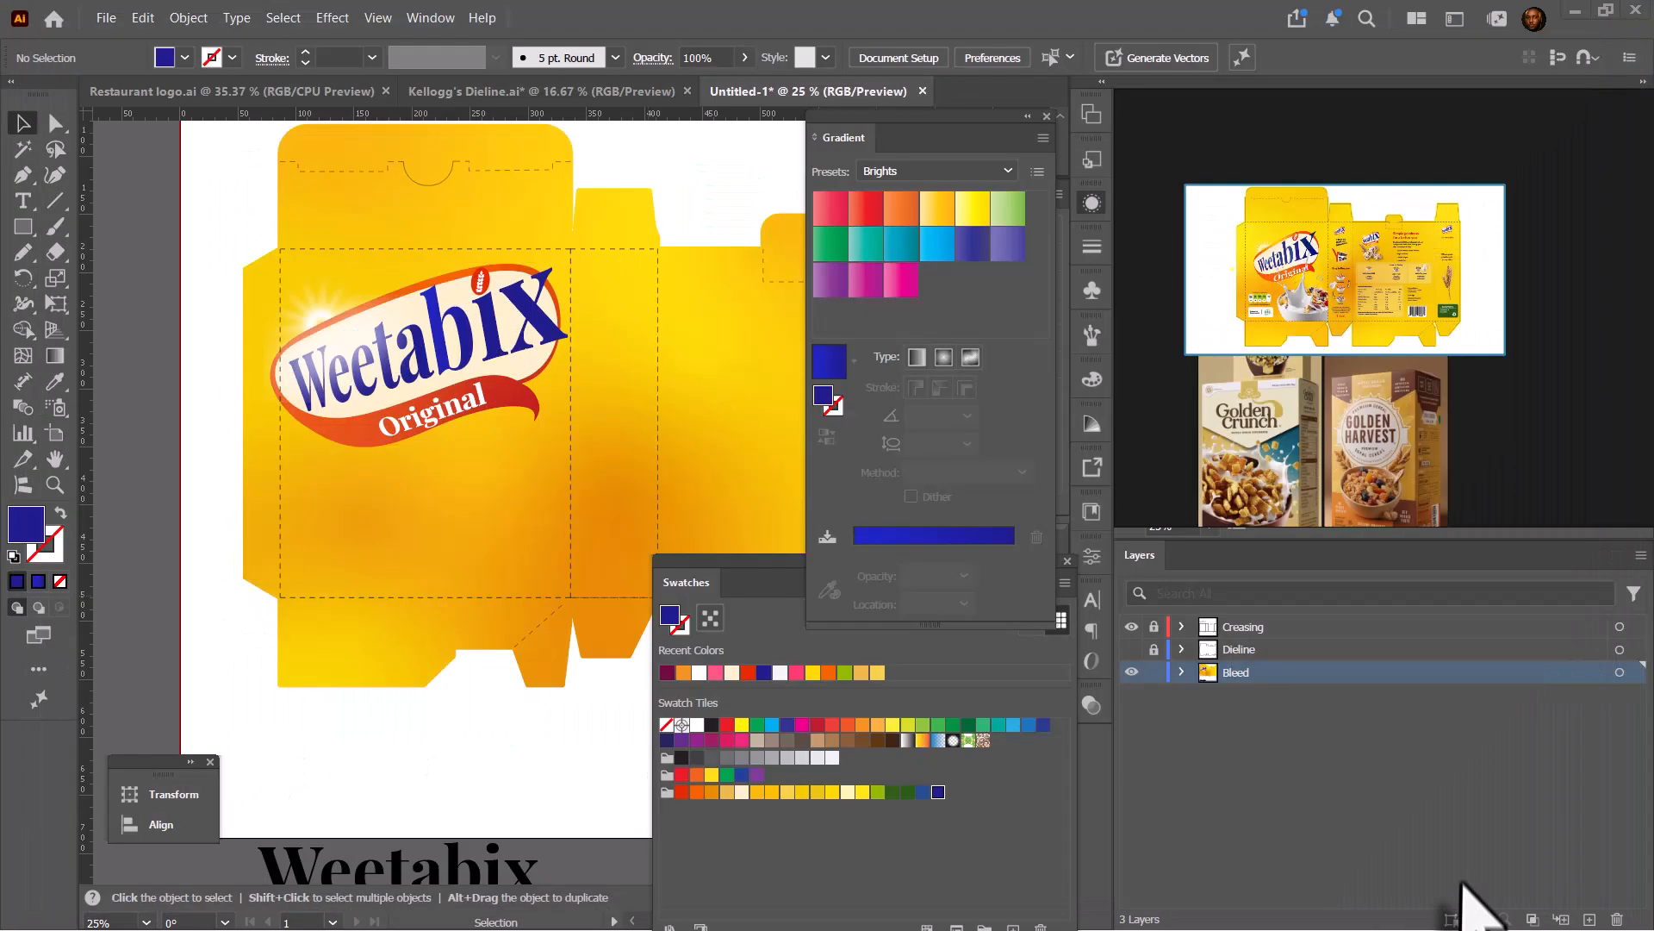
# Draw a tall rounded rectangle with fully rounded ends on the box front below the logo, like the reference's Energy badge.
pyautogui.scroll(4, 1281, 316)
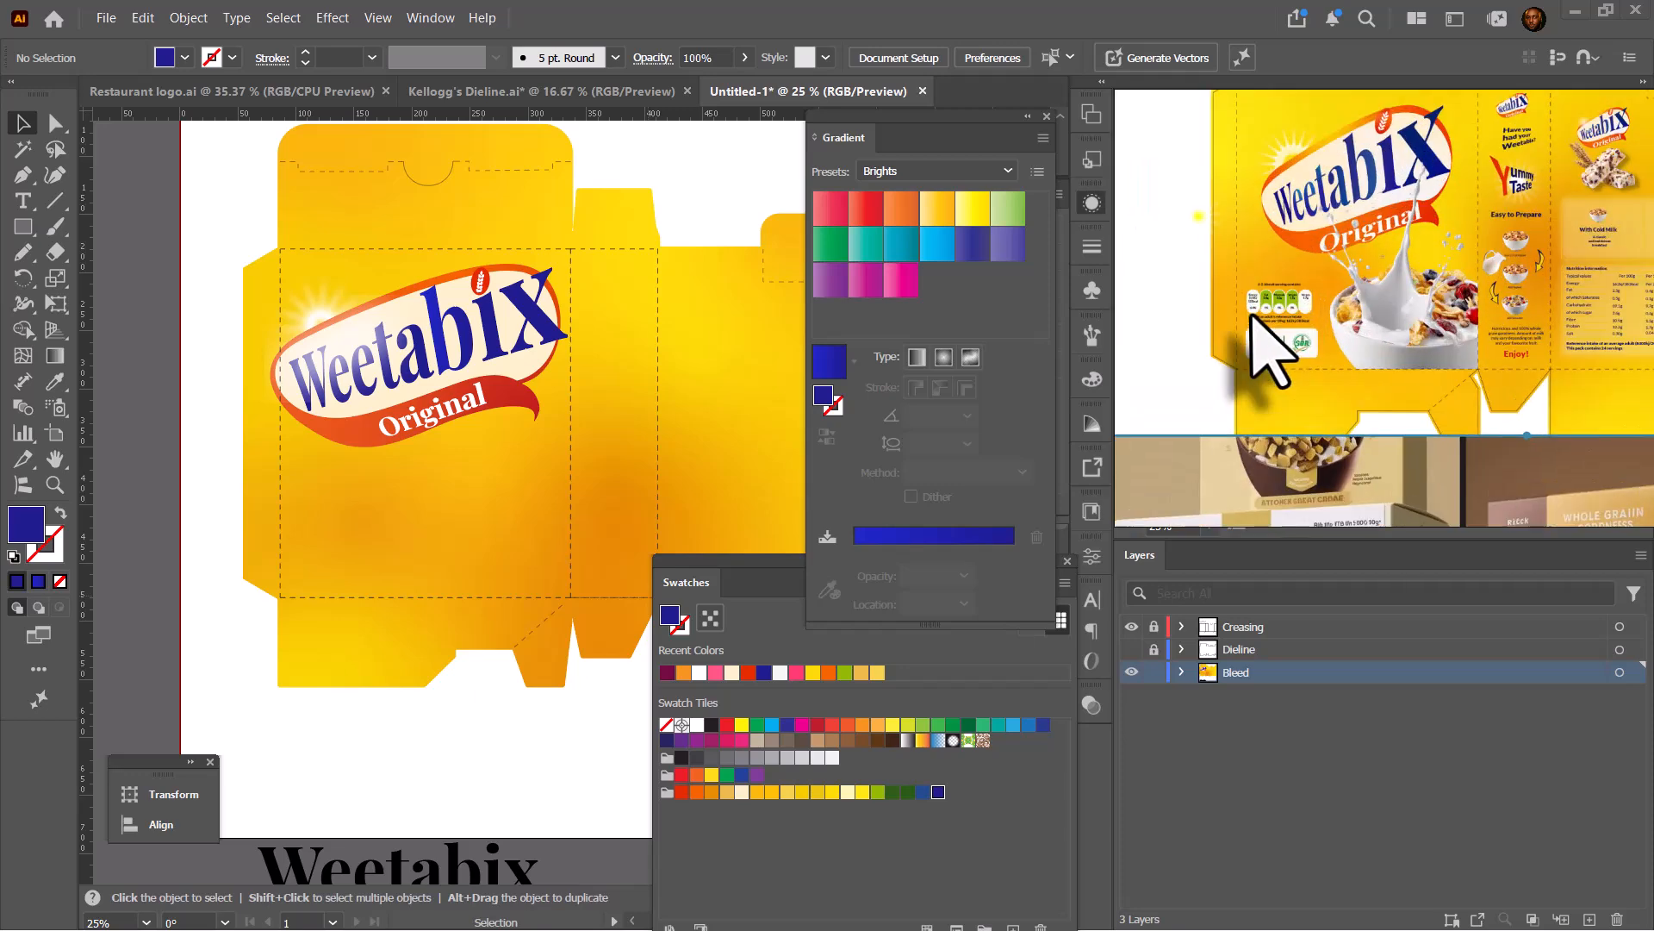
pyautogui.scroll(2, 1260, 312)
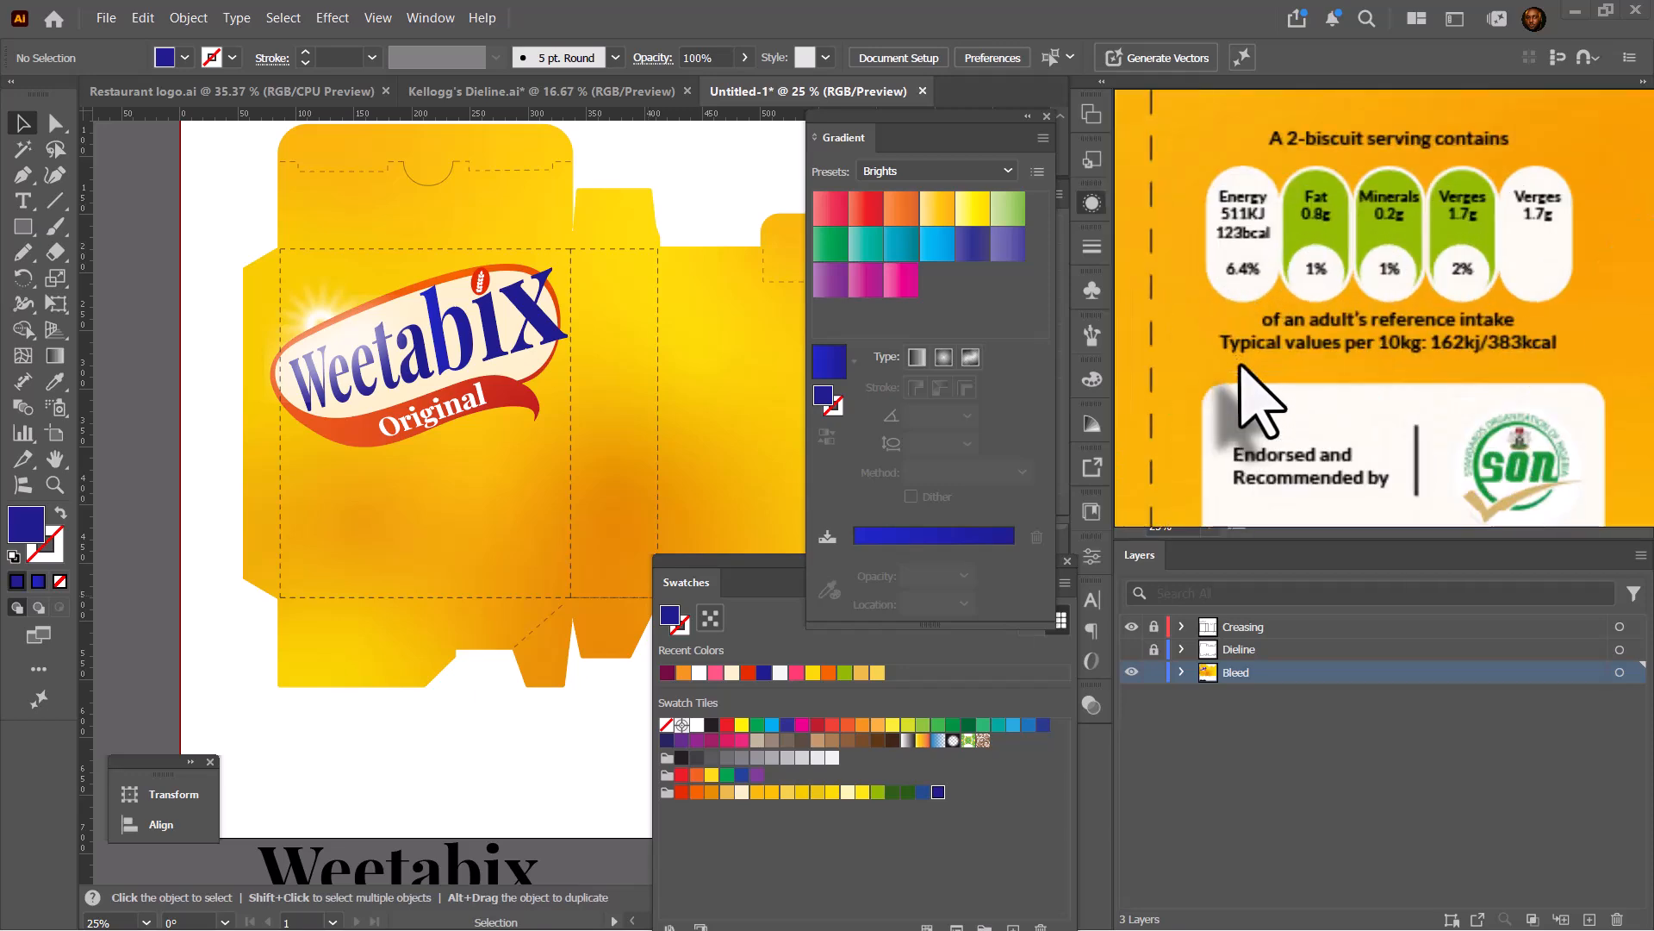
pyautogui.scroll(-1, 1248, 259)
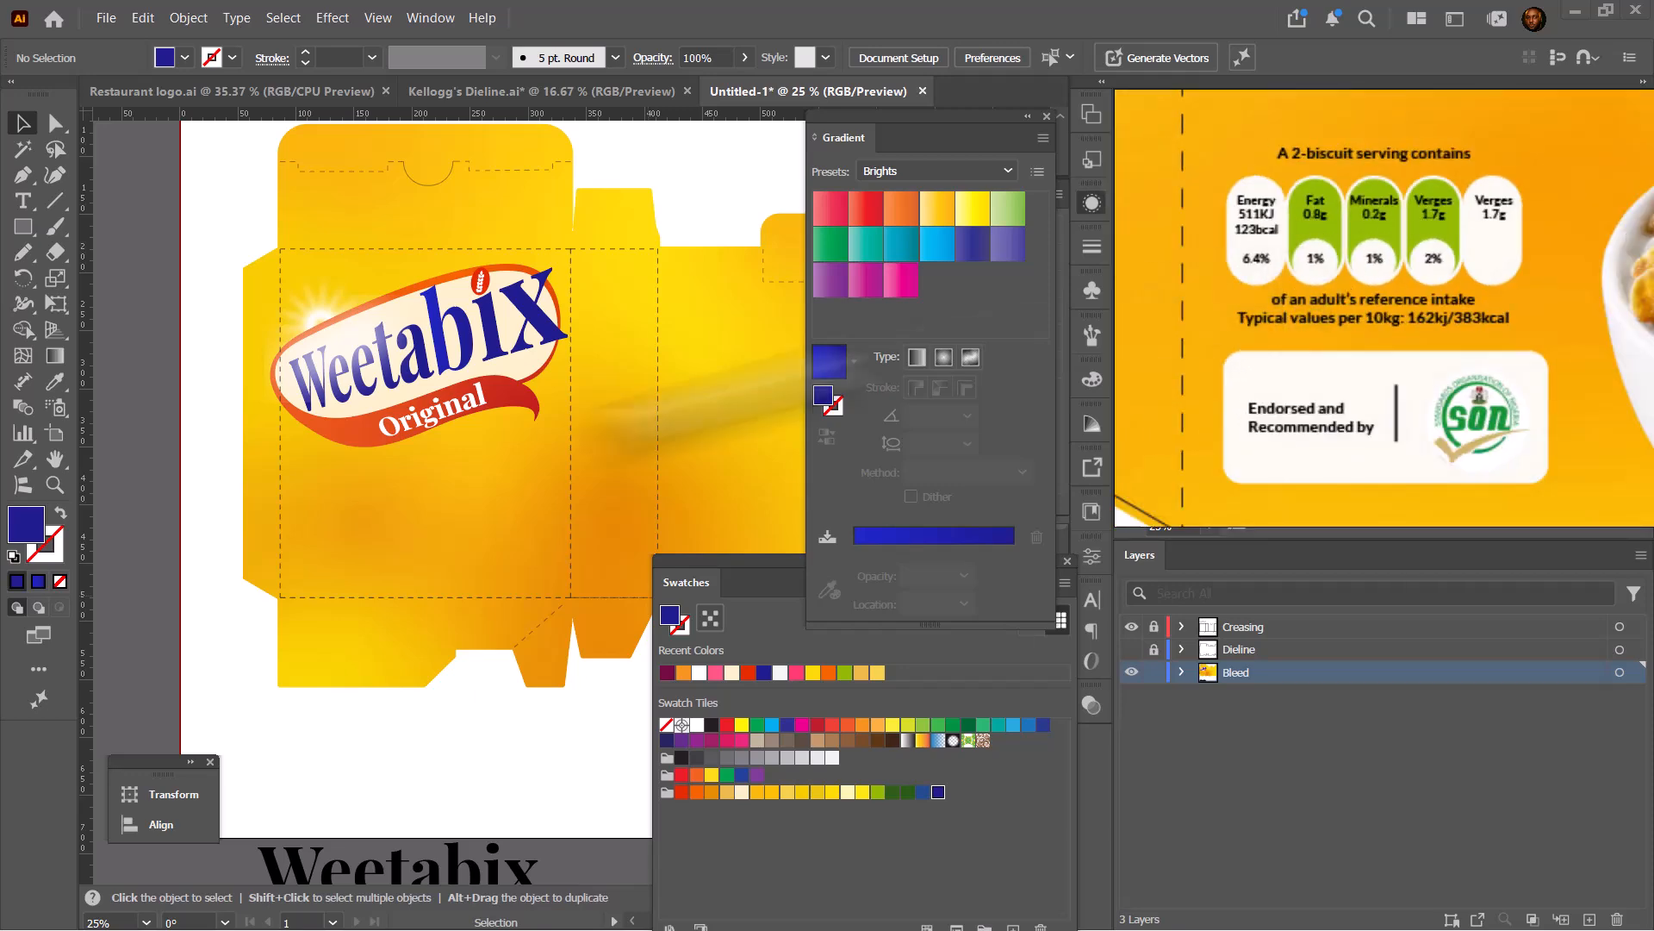
pyautogui.scroll(2, 275, 517)
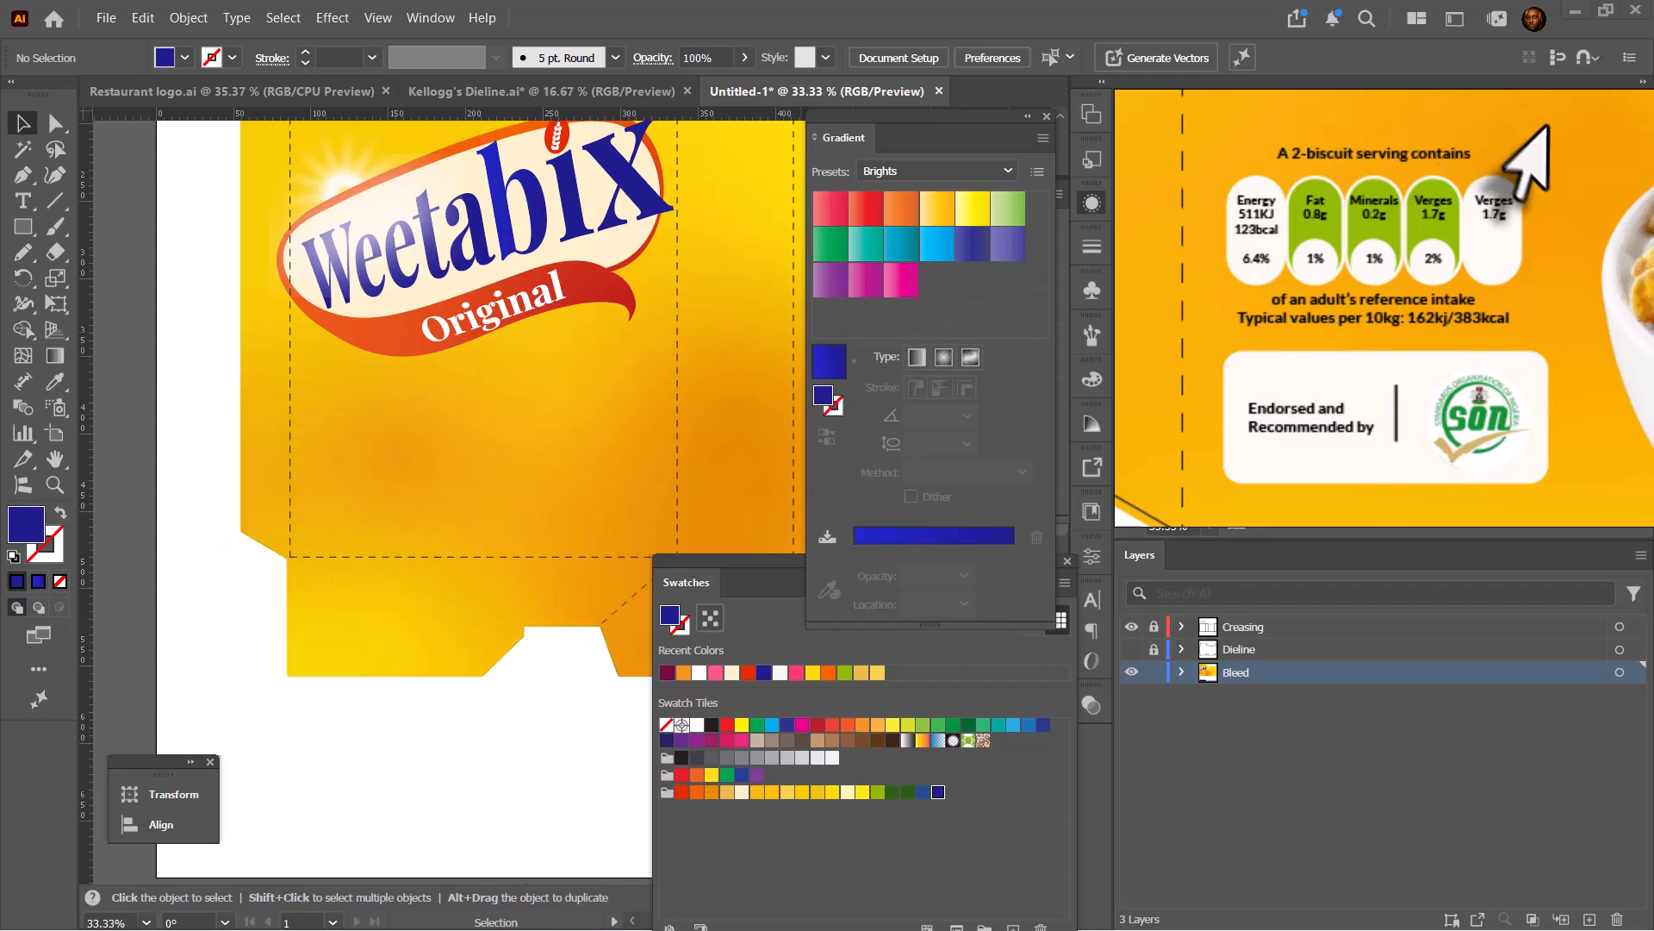
pyautogui.moveTo(23, 227); pyautogui.dragTo(79, 259)
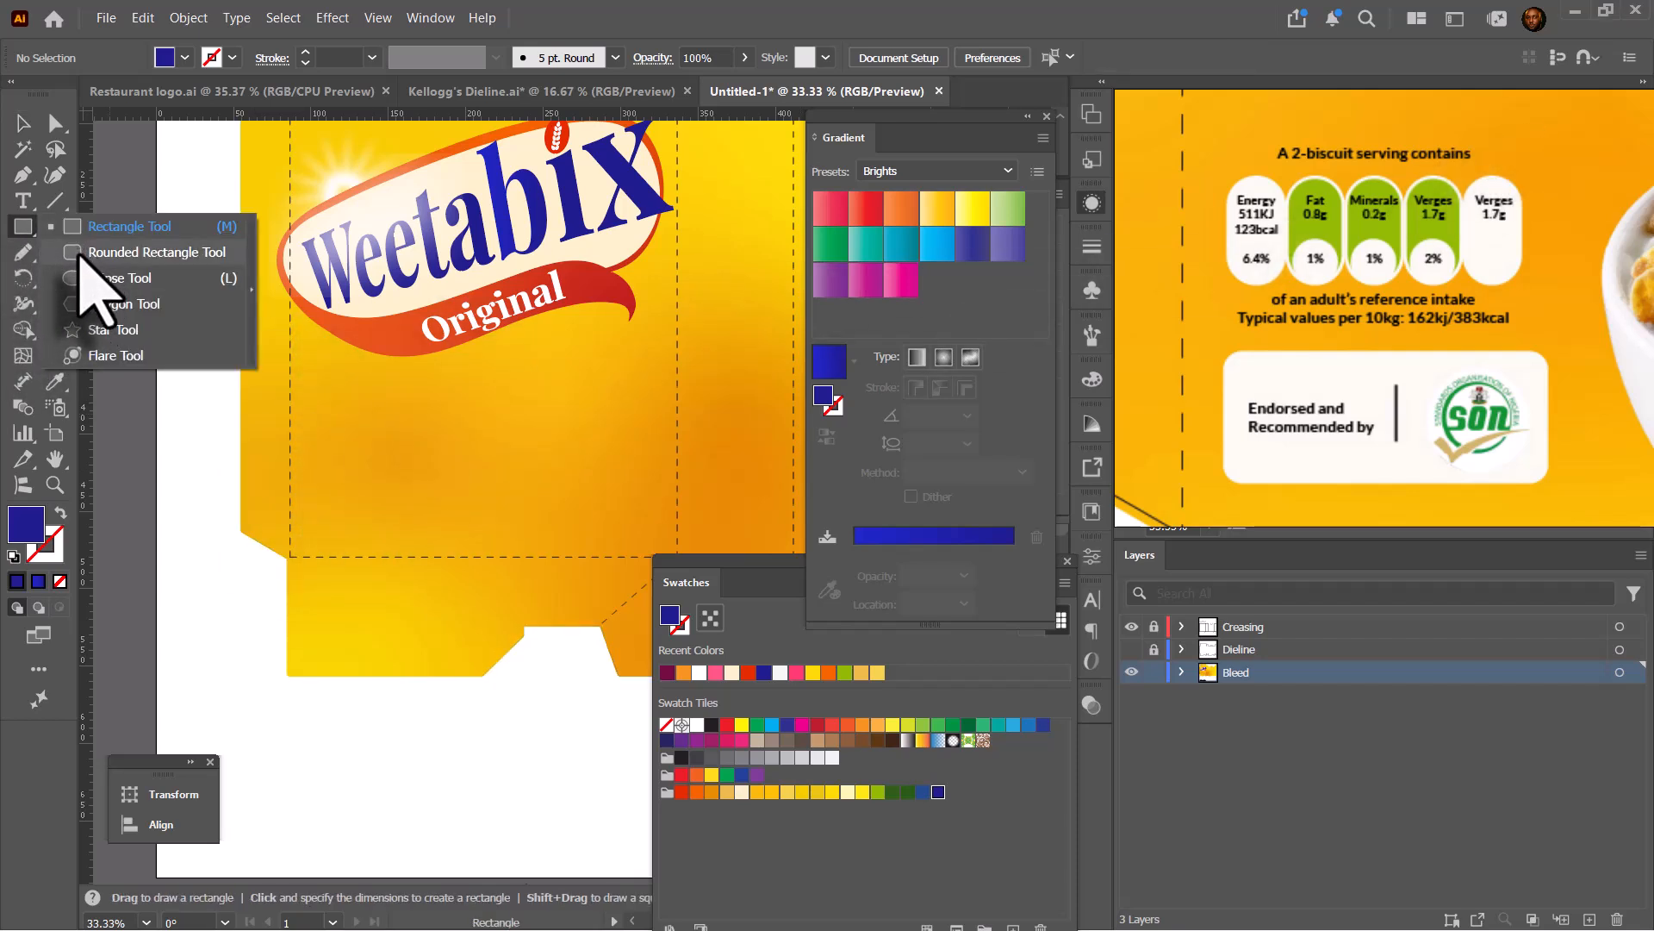
pyautogui.click(79, 255)
pyautogui.scroll(1, 250, 465)
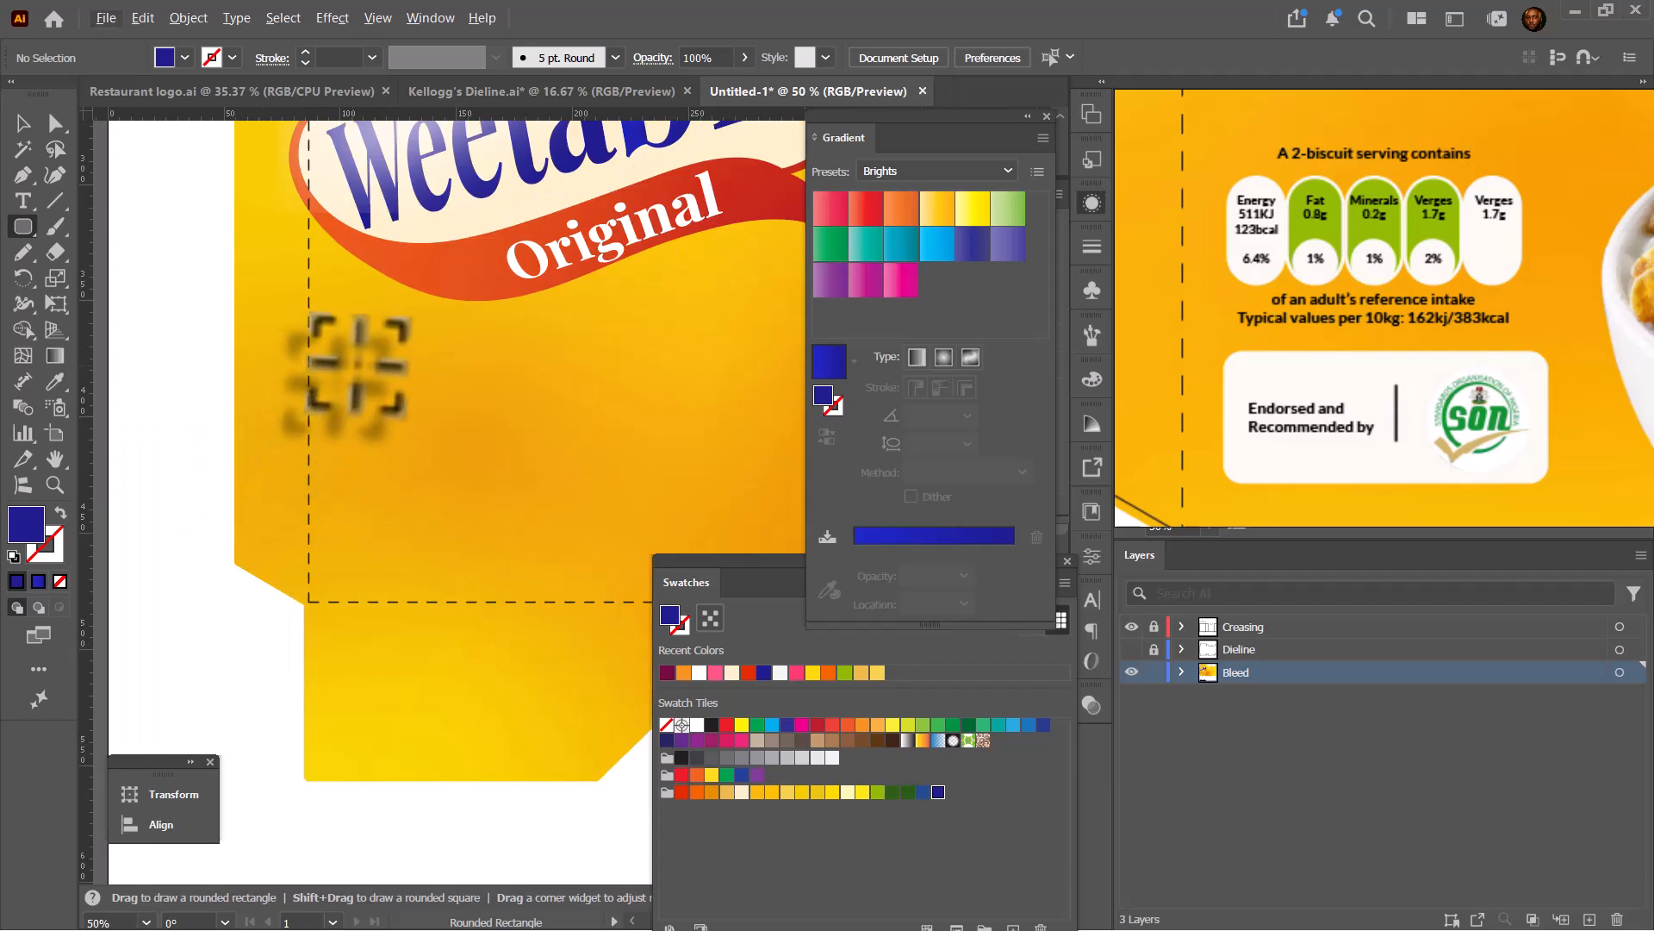
pyautogui.moveTo(359, 366); pyautogui.dragTo(413, 458)
pyautogui.scroll(3, 363, 392)
pyautogui.moveTo(365, 323); pyautogui.dragTo(417, 499)
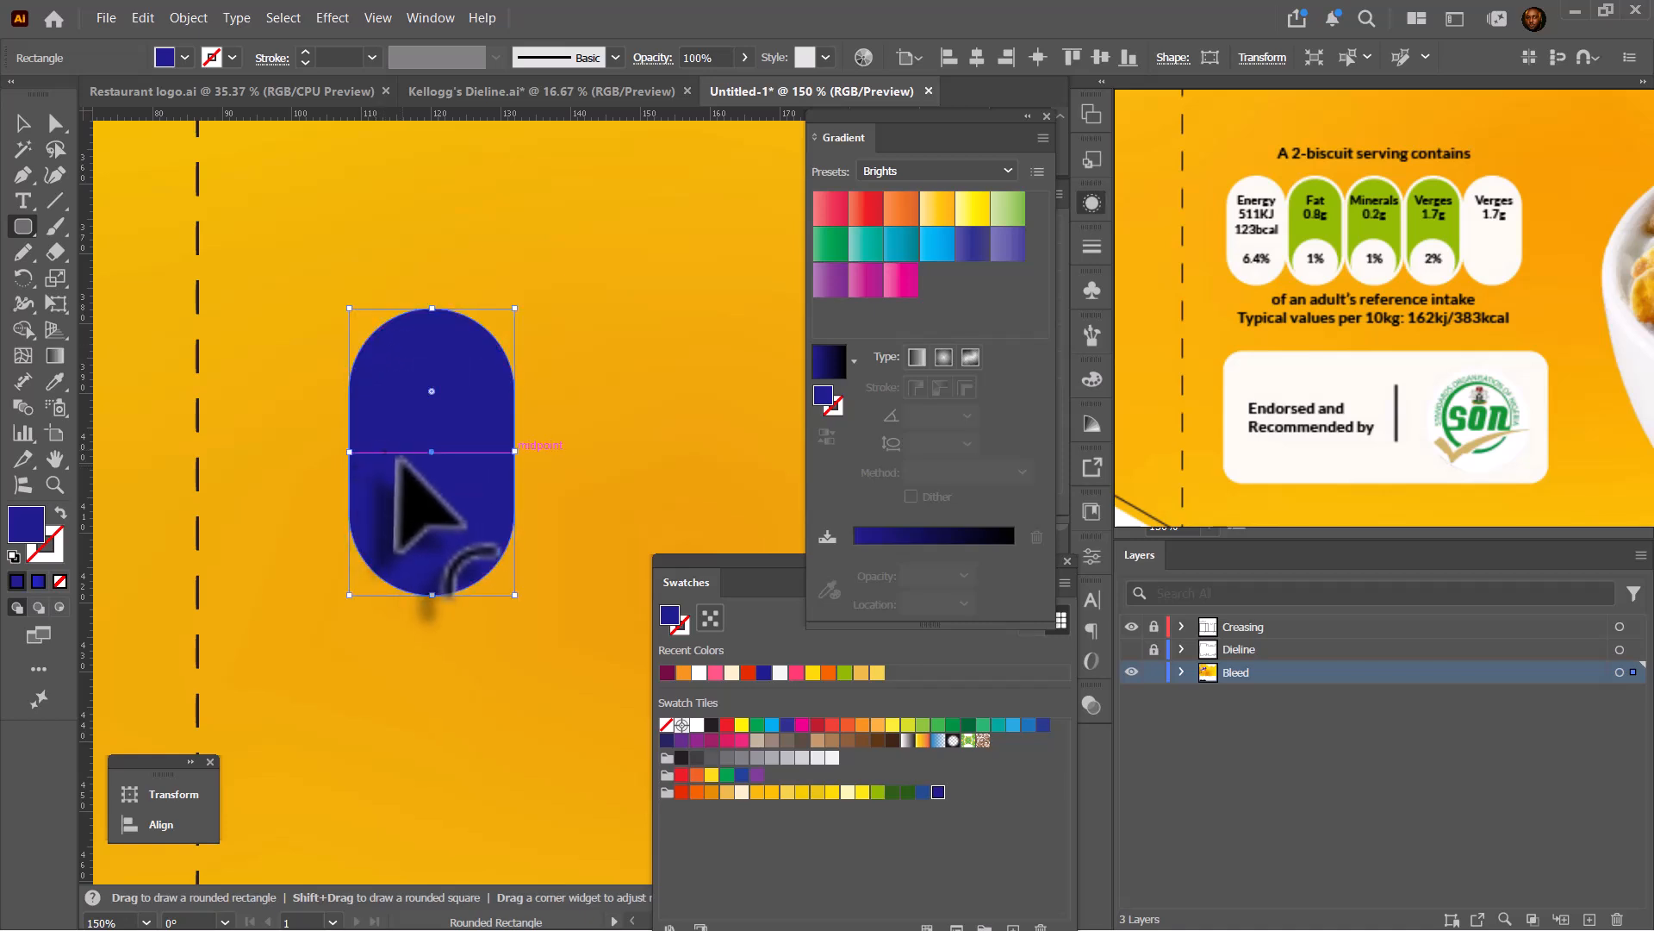
pyautogui.moveTo(433, 595); pyautogui.dragTo(432, 614)
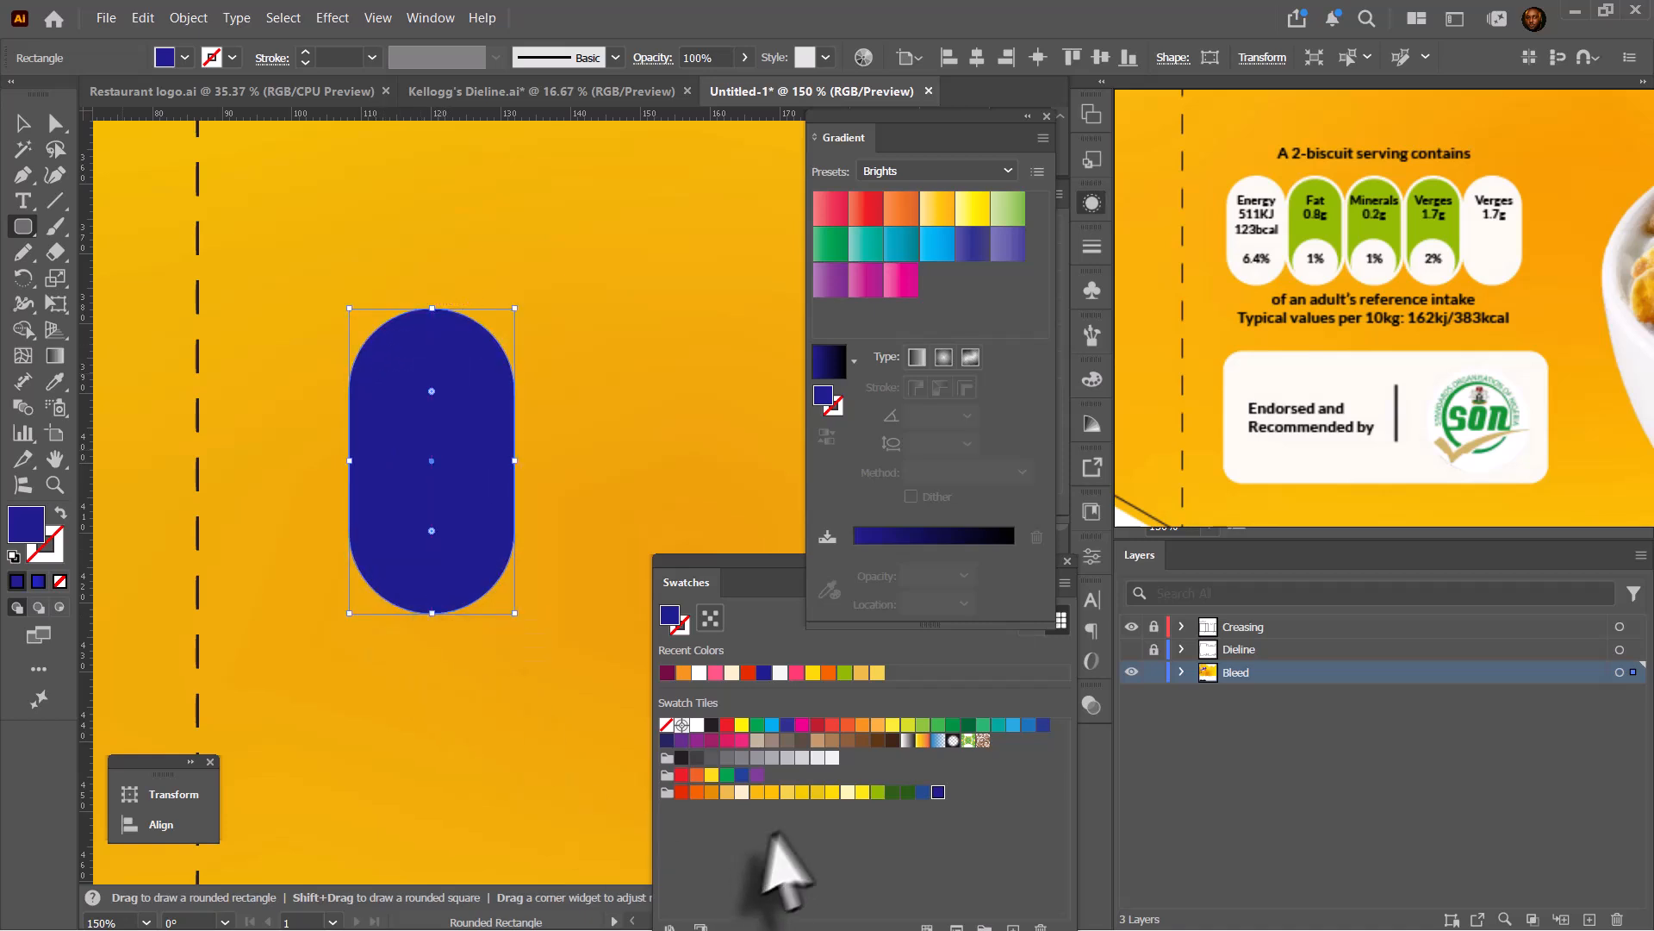
# Fill the rounded badge shape with the pale cream-yellow swatch and deselect it.
pyautogui.click(848, 791)
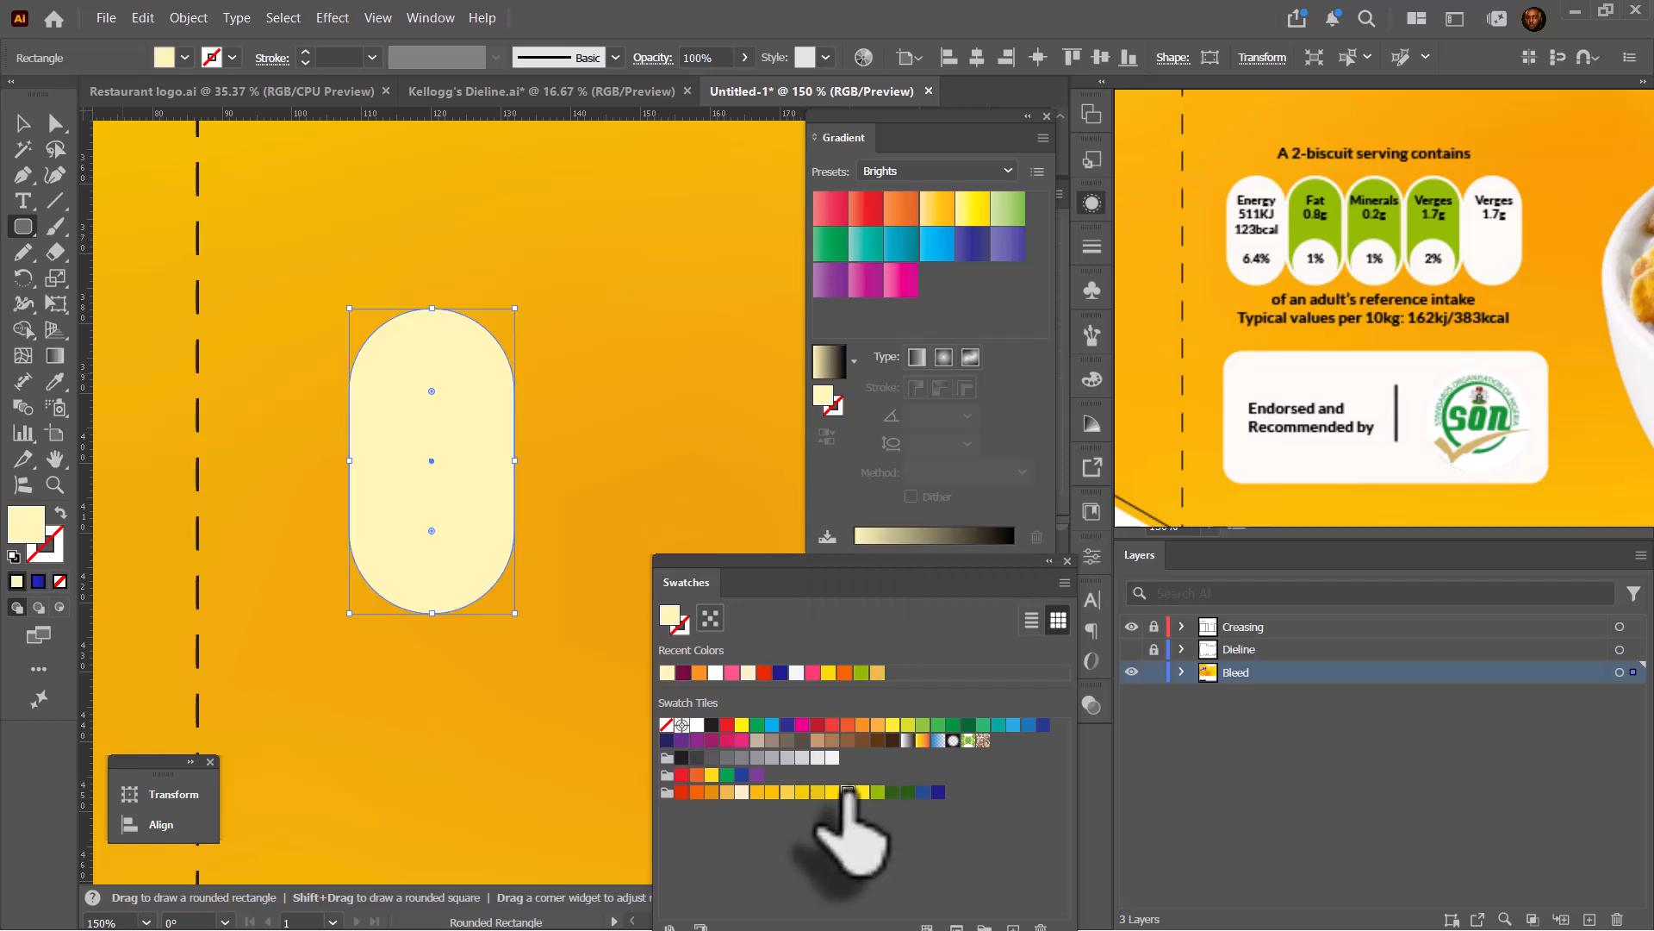
pyautogui.press('v')
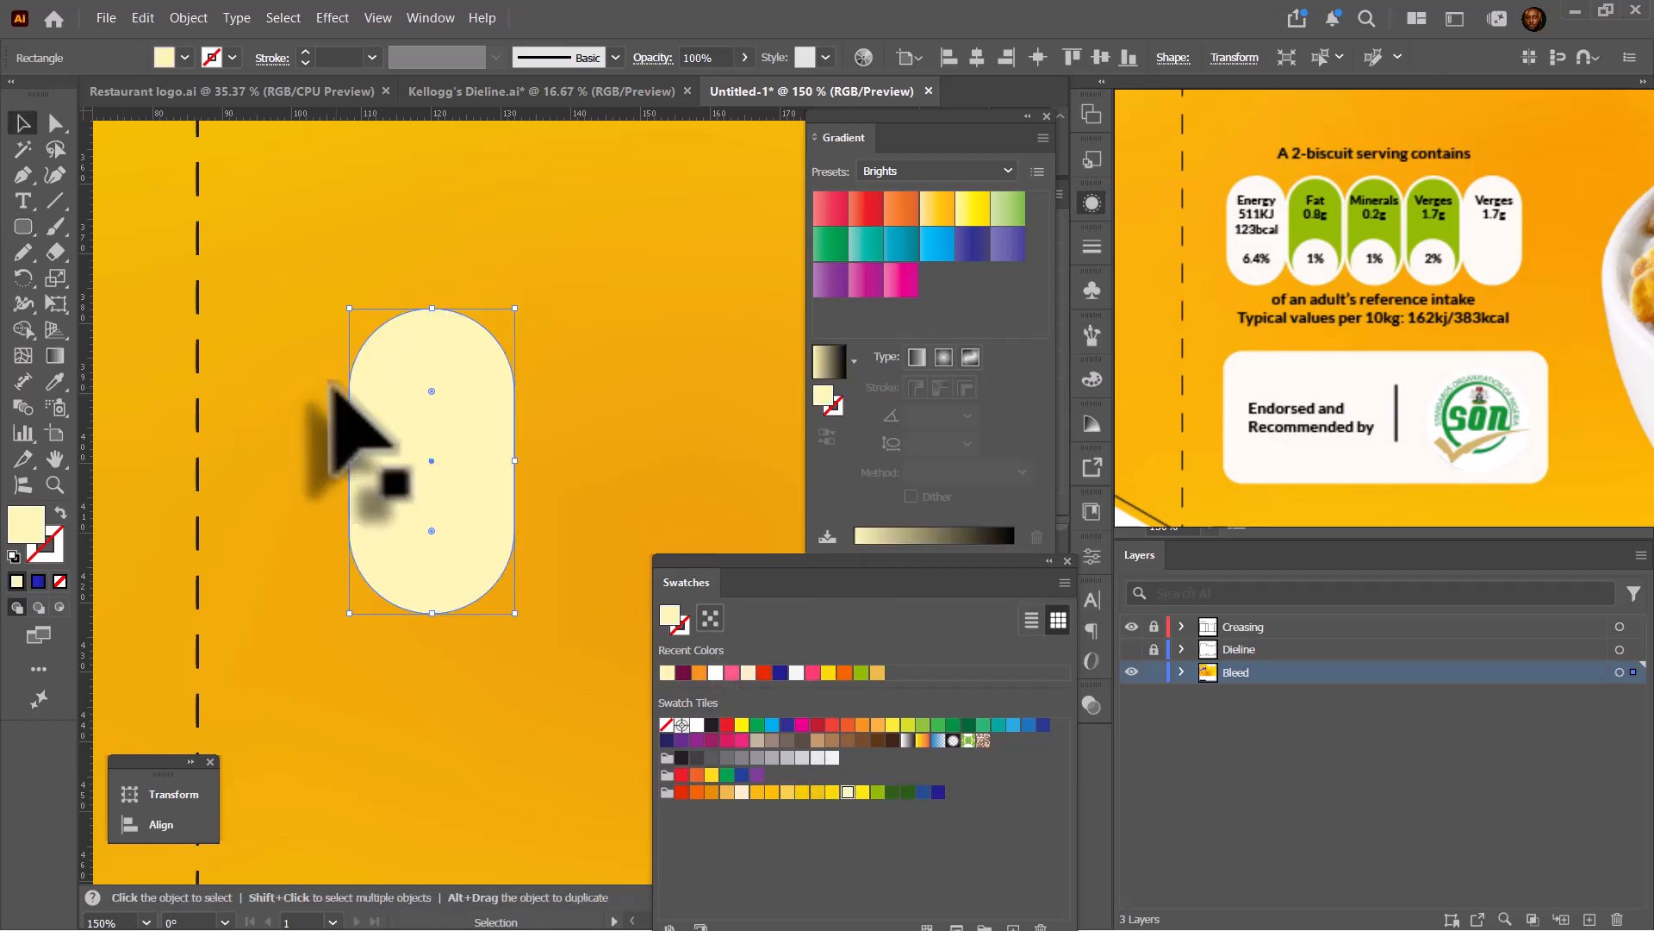
pyautogui.scroll(-4, 263, 435)
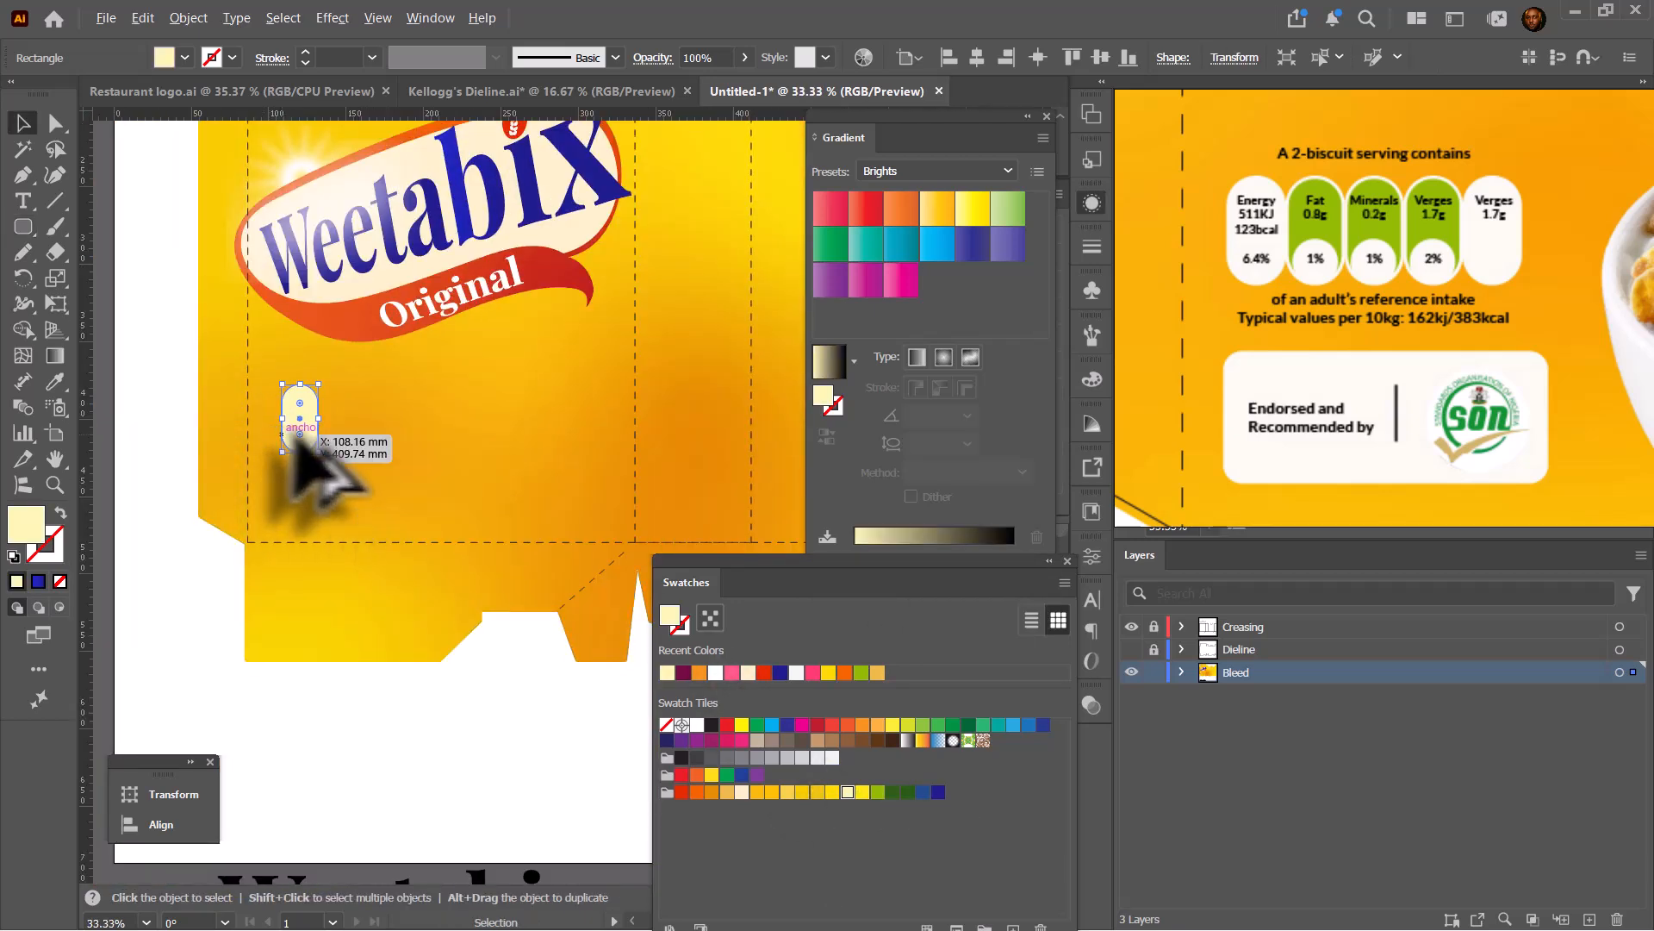
pyautogui.scroll(-3, 289, 444)
pyautogui.click(250, 448)
pyautogui.scroll(5, 362, 457)
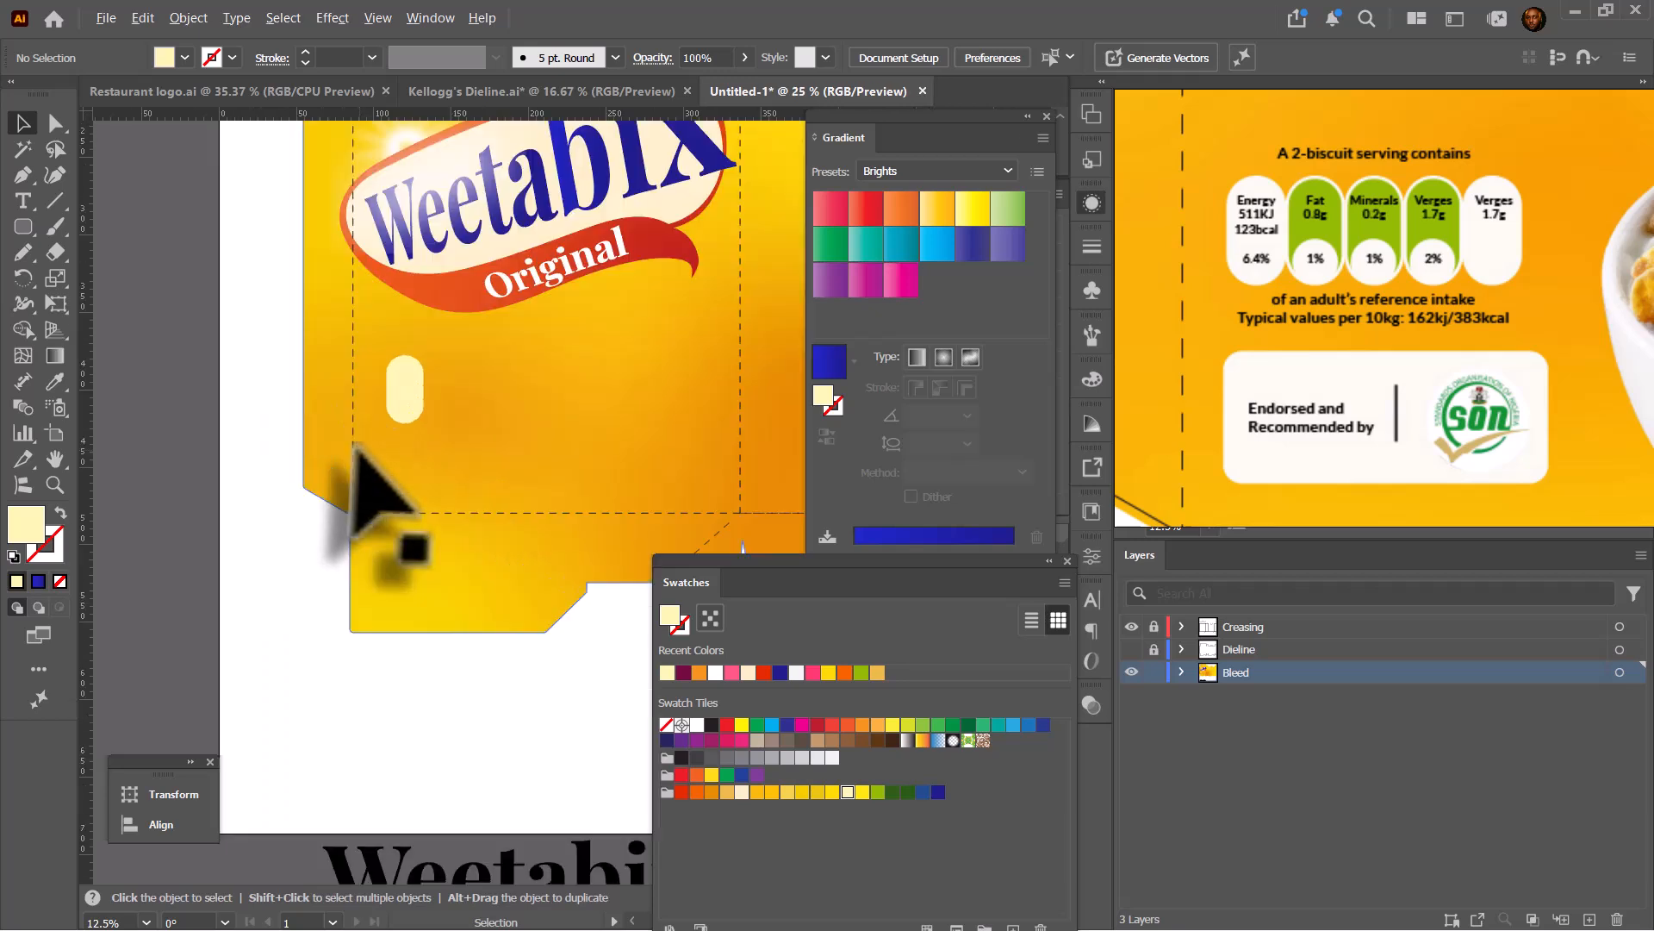
# Narrow and slightly shorten the pale badge shape, adjusting its corners so both ends are fully rounded.
pyautogui.click(444, 345)
pyautogui.moveTo(488, 274)
pyautogui.mouseDown()
pyautogui.moveTo(479, 290)
pyautogui.moveTo(477, 268)
pyautogui.mouseUp()
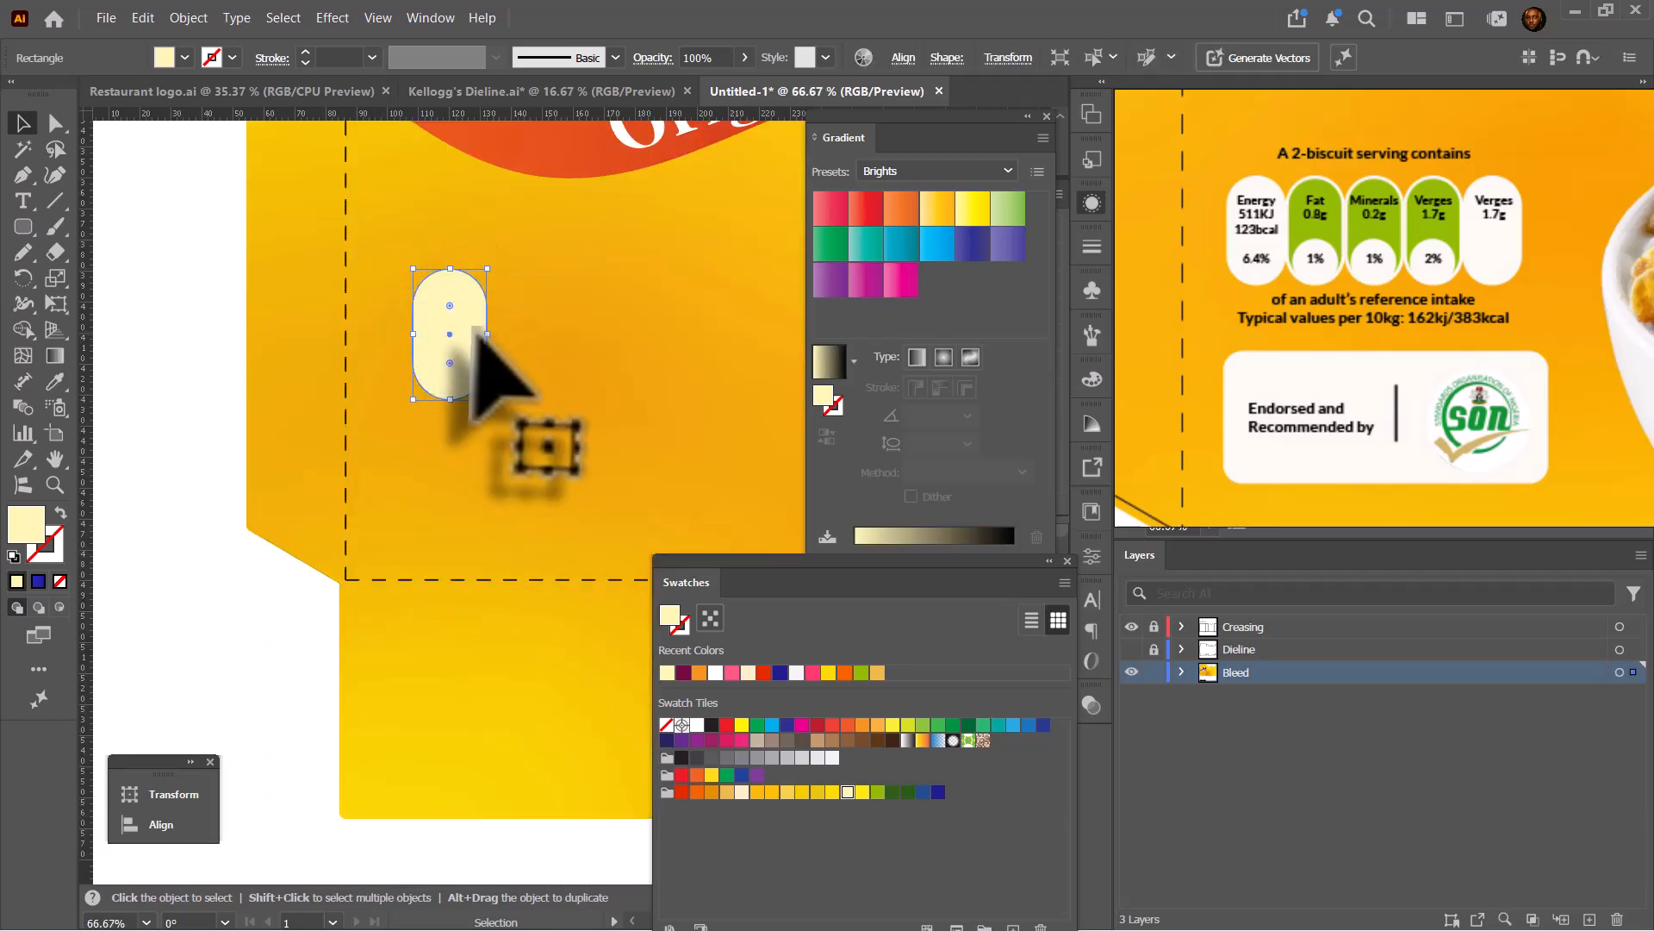
pyautogui.hotkey('ctrl', '=')
pyautogui.hotkey('ctrl', '=')
pyautogui.hotkey('ctrl', '=')
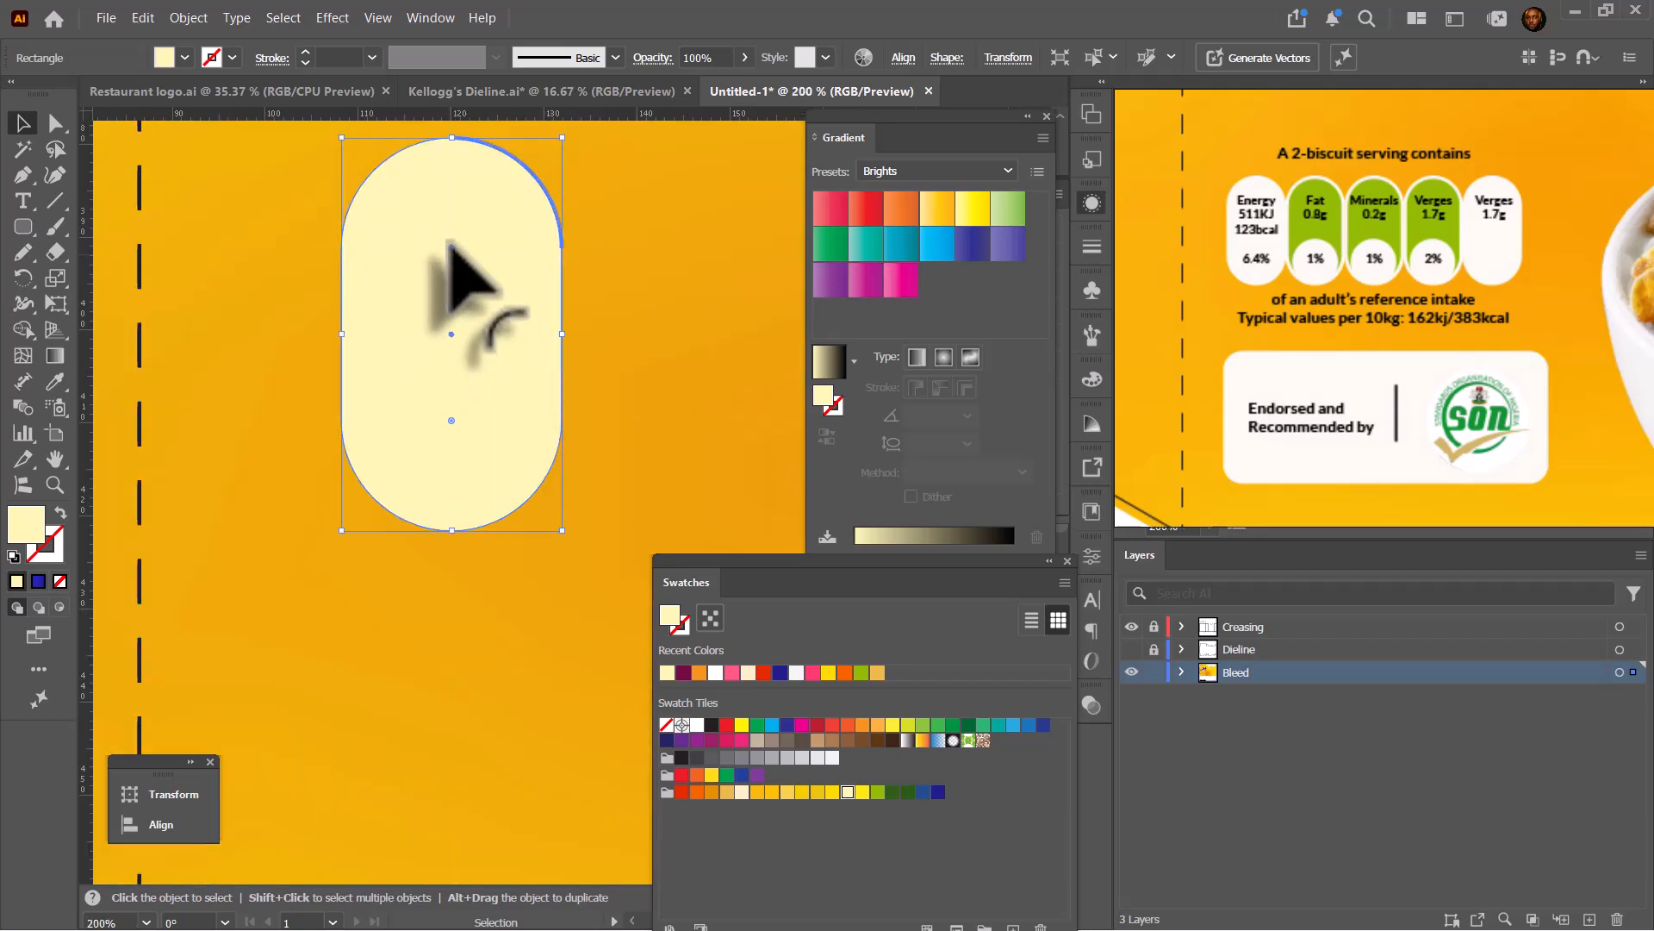
pyautogui.moveTo(449, 245); pyautogui.dragTo(517, 240)
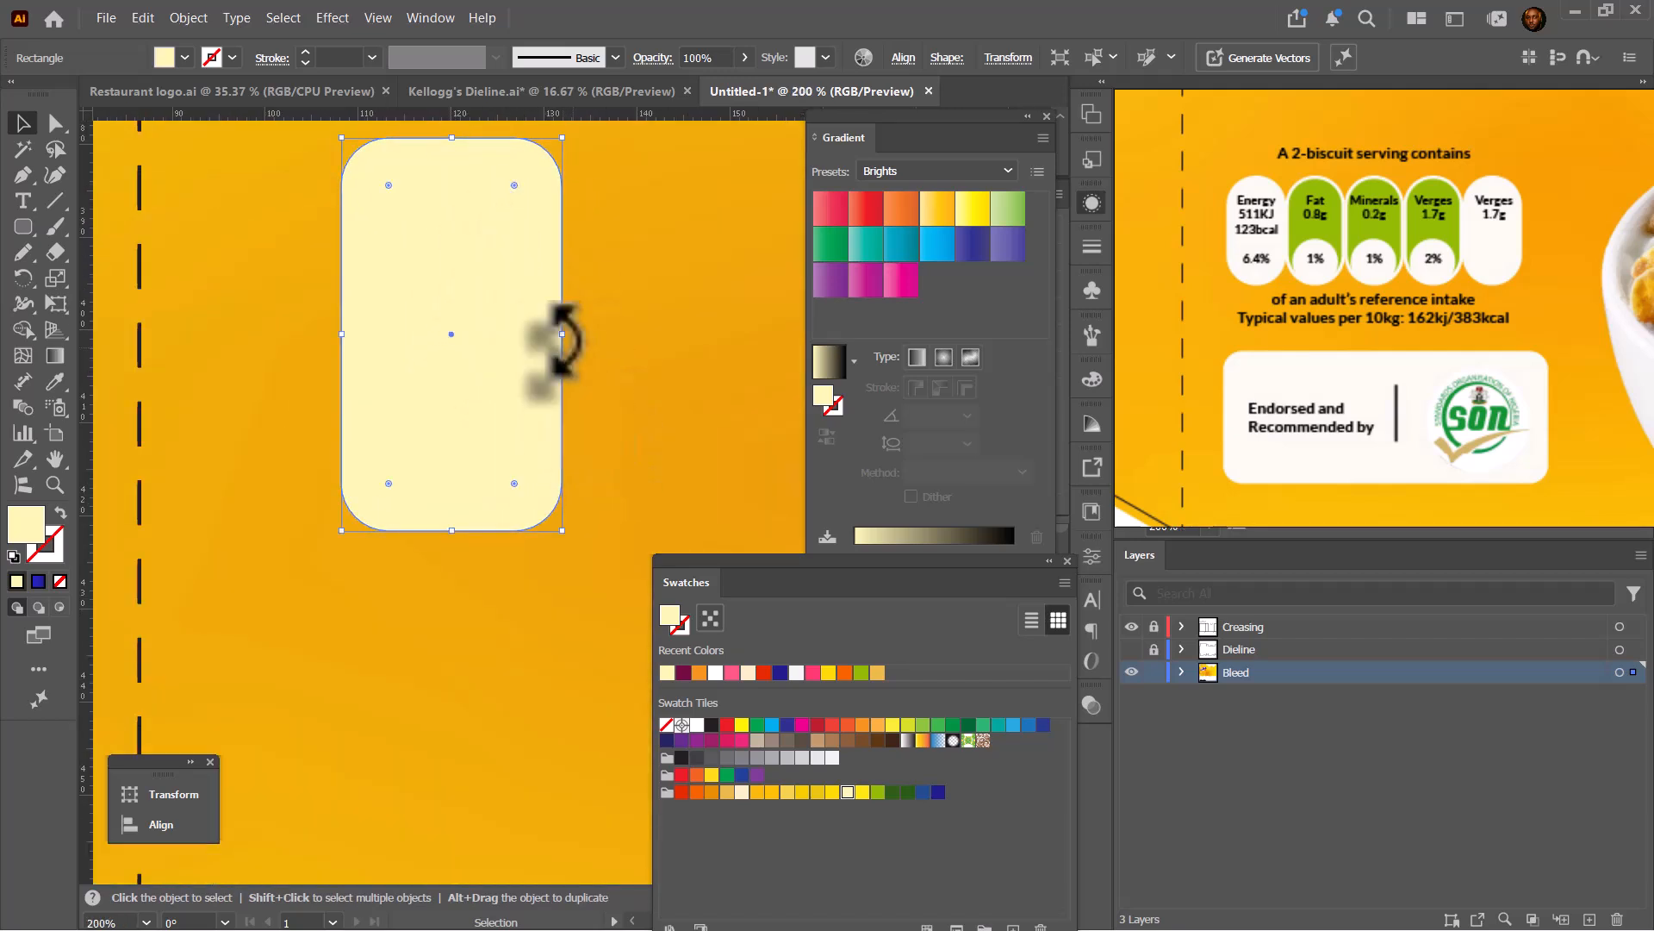
pyautogui.moveTo(562, 333); pyautogui.dragTo(525, 349)
pyautogui.moveTo(480, 240); pyautogui.dragTo(445, 254)
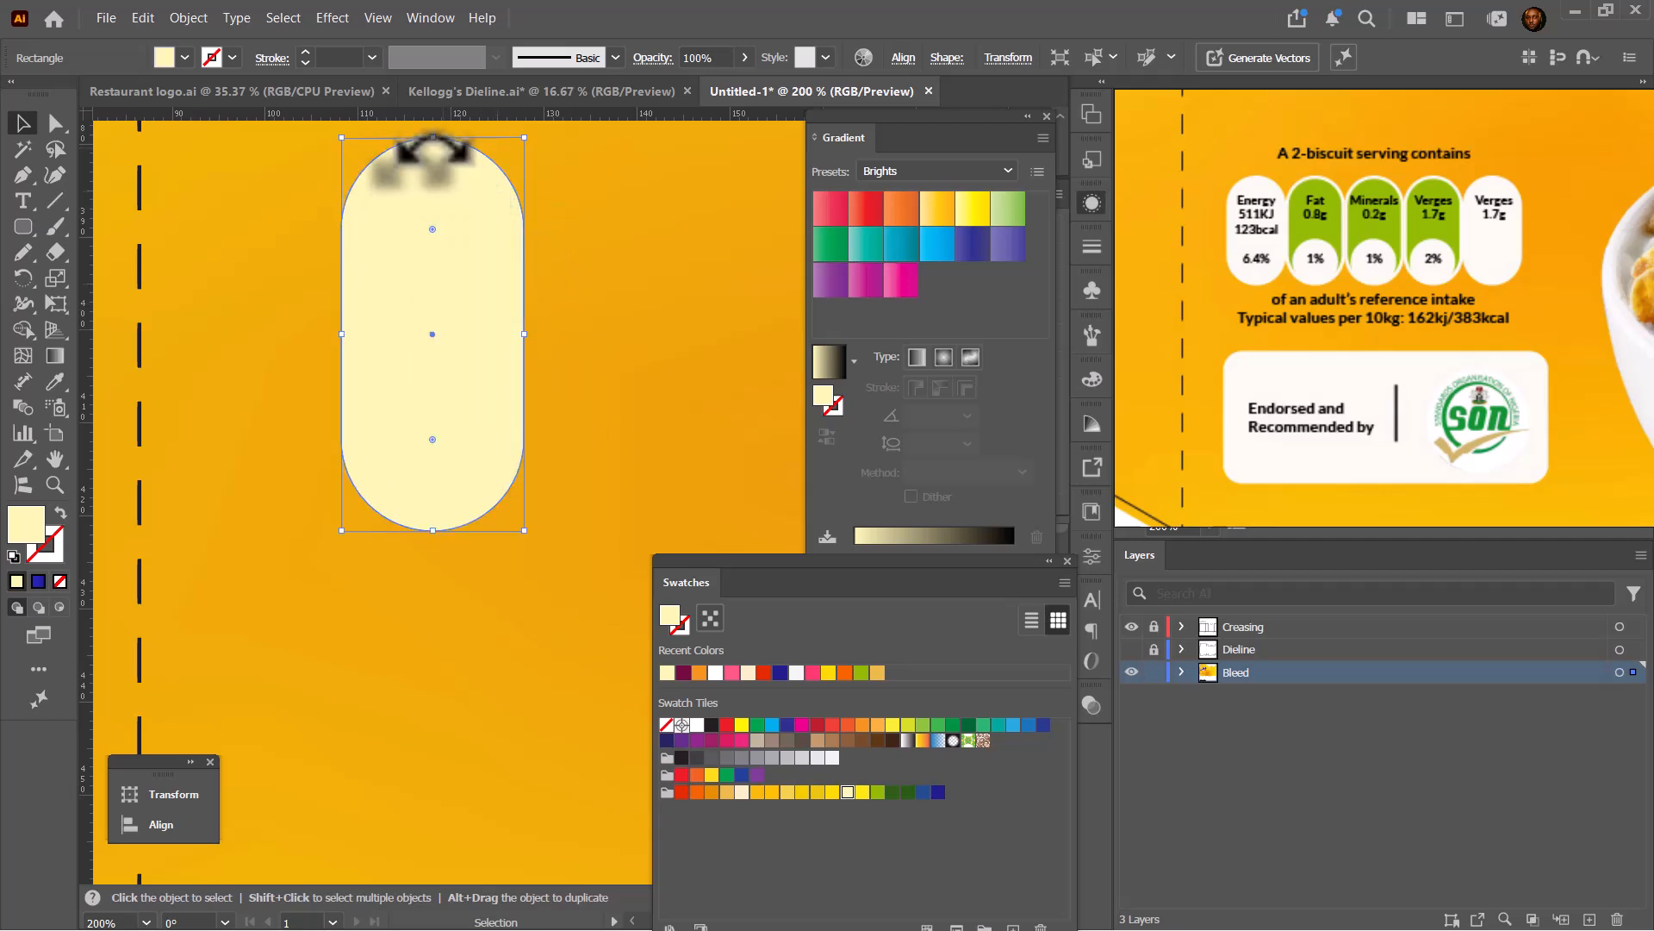
pyautogui.moveTo(433, 138); pyautogui.dragTo(432, 159)
pyautogui.scroll(-4, 480, 350)
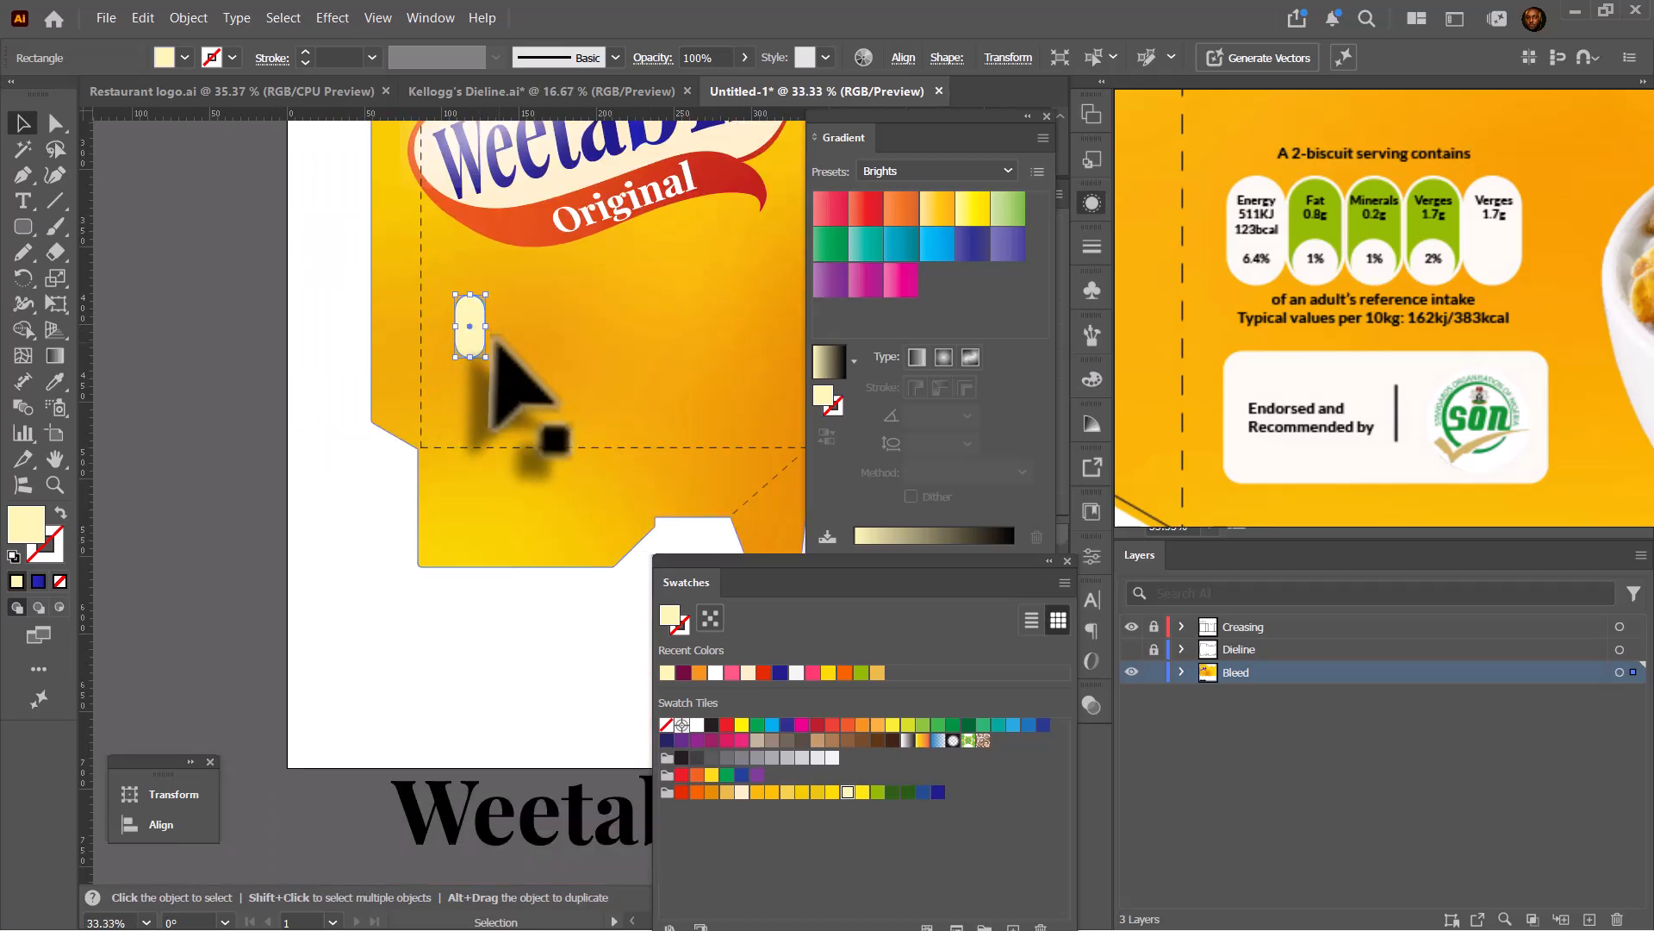
# Add a three-line text reading Energy, 511kj, 123bcal just above the pale badge.
pyautogui.scroll(3, 462, 358)
pyautogui.click(23, 201)
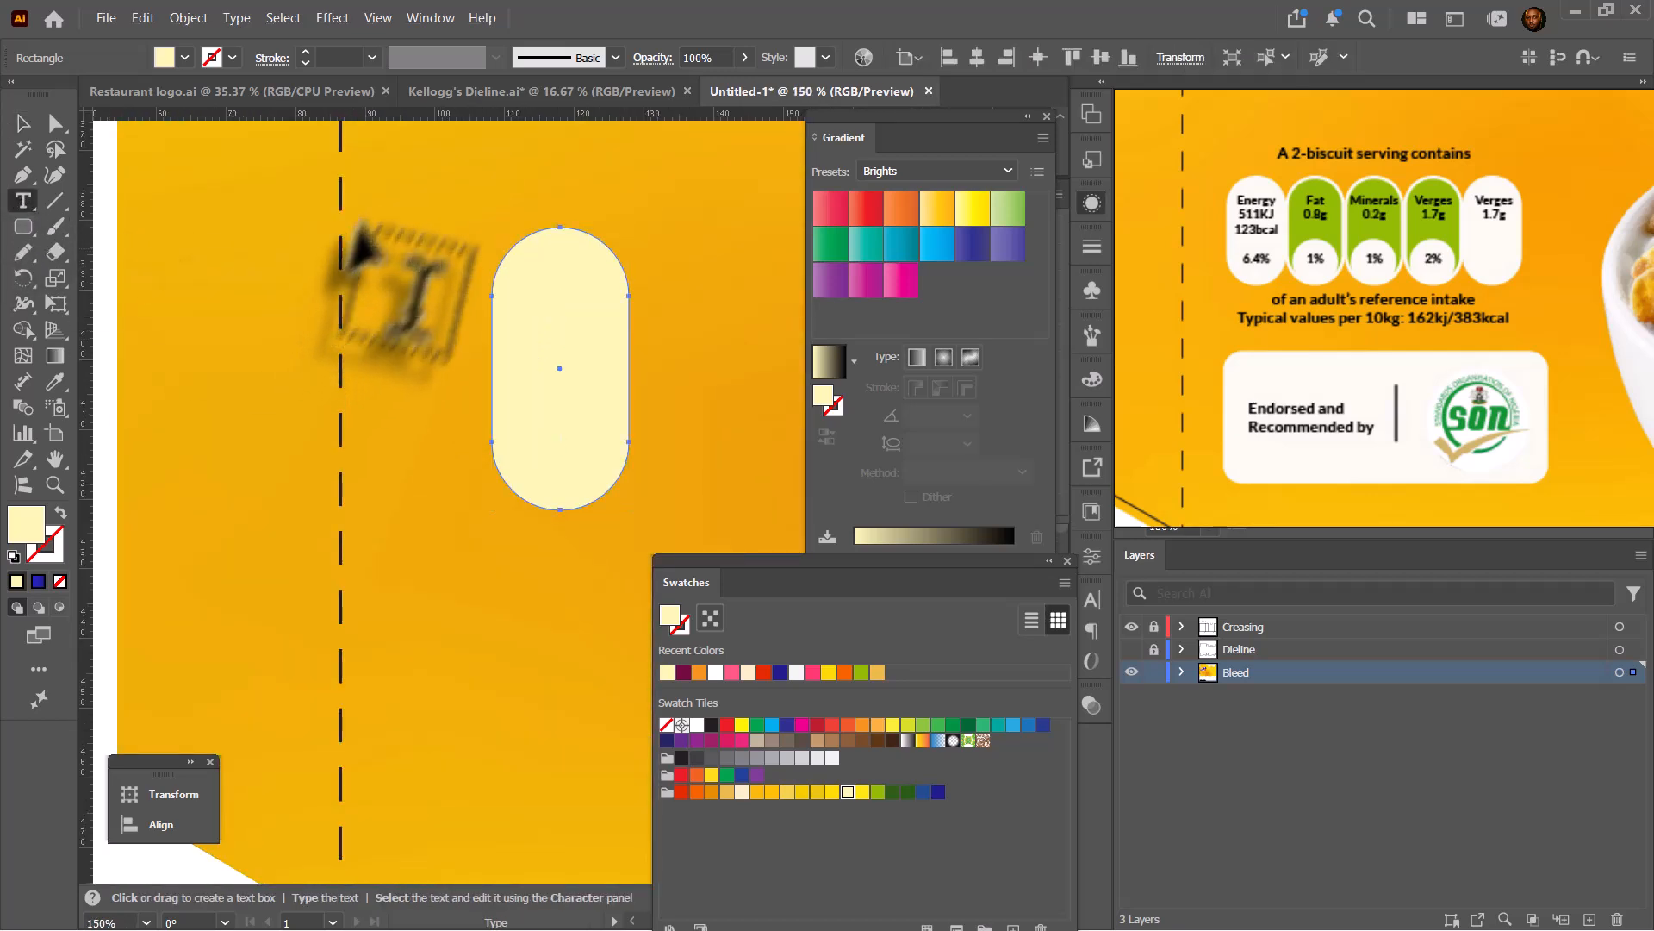
pyautogui.click(405, 191)
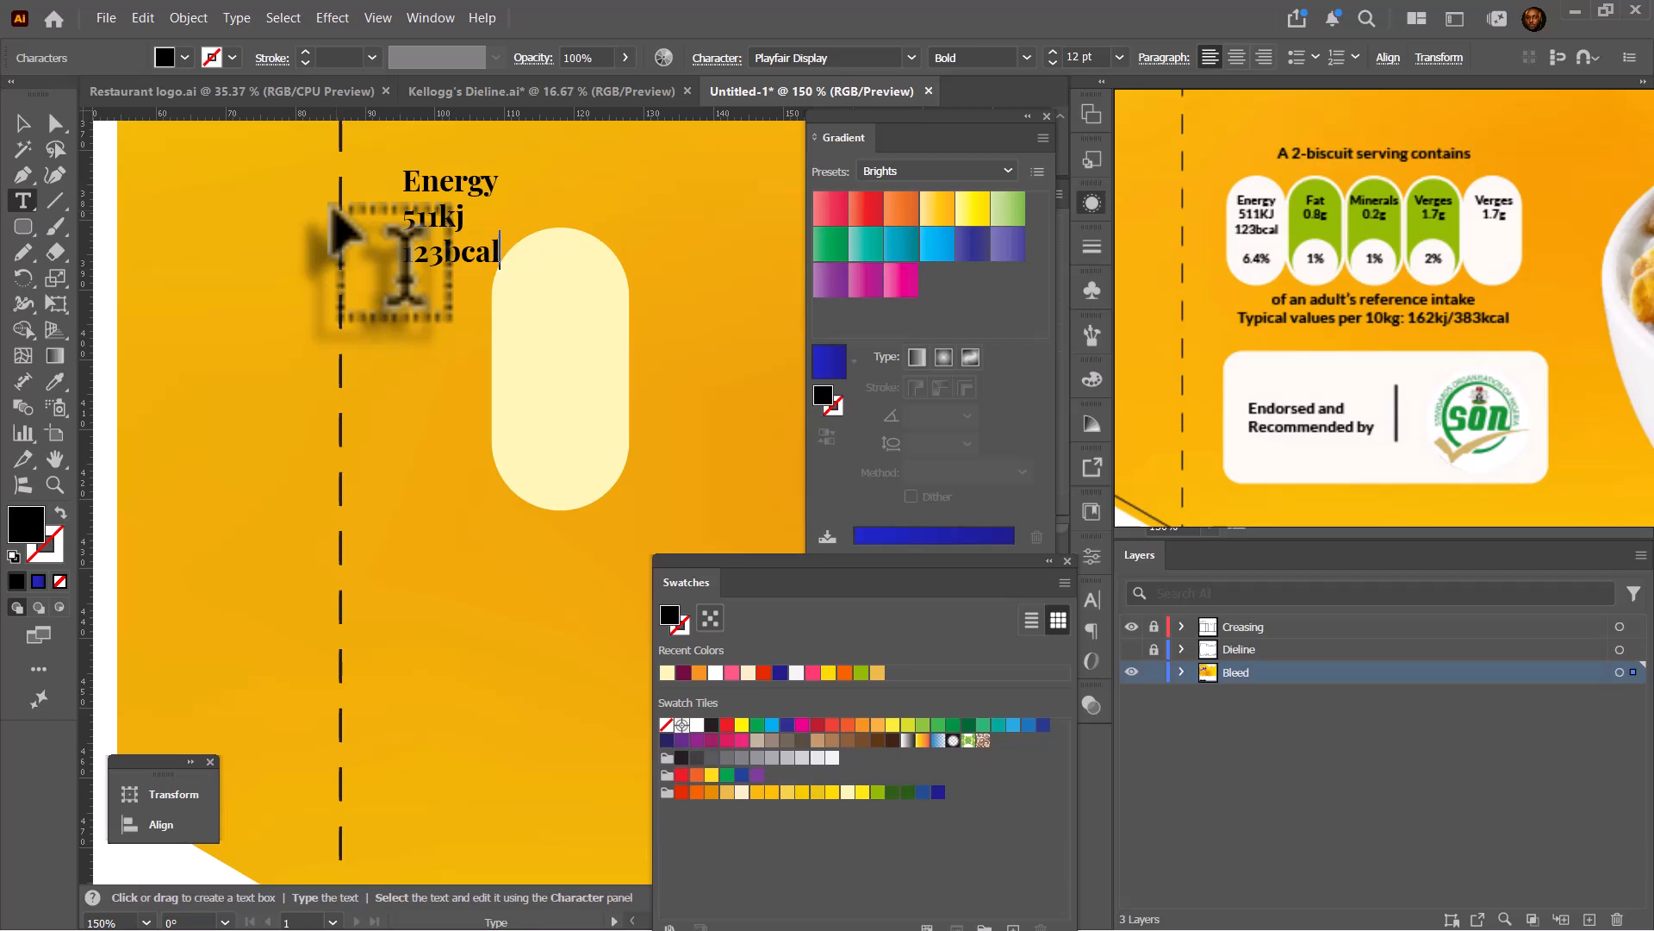
# Set the three-line Energy text's font to Cambria Bold.
pyautogui.moveTo(512, 258); pyautogui.dragTo(405, 177)
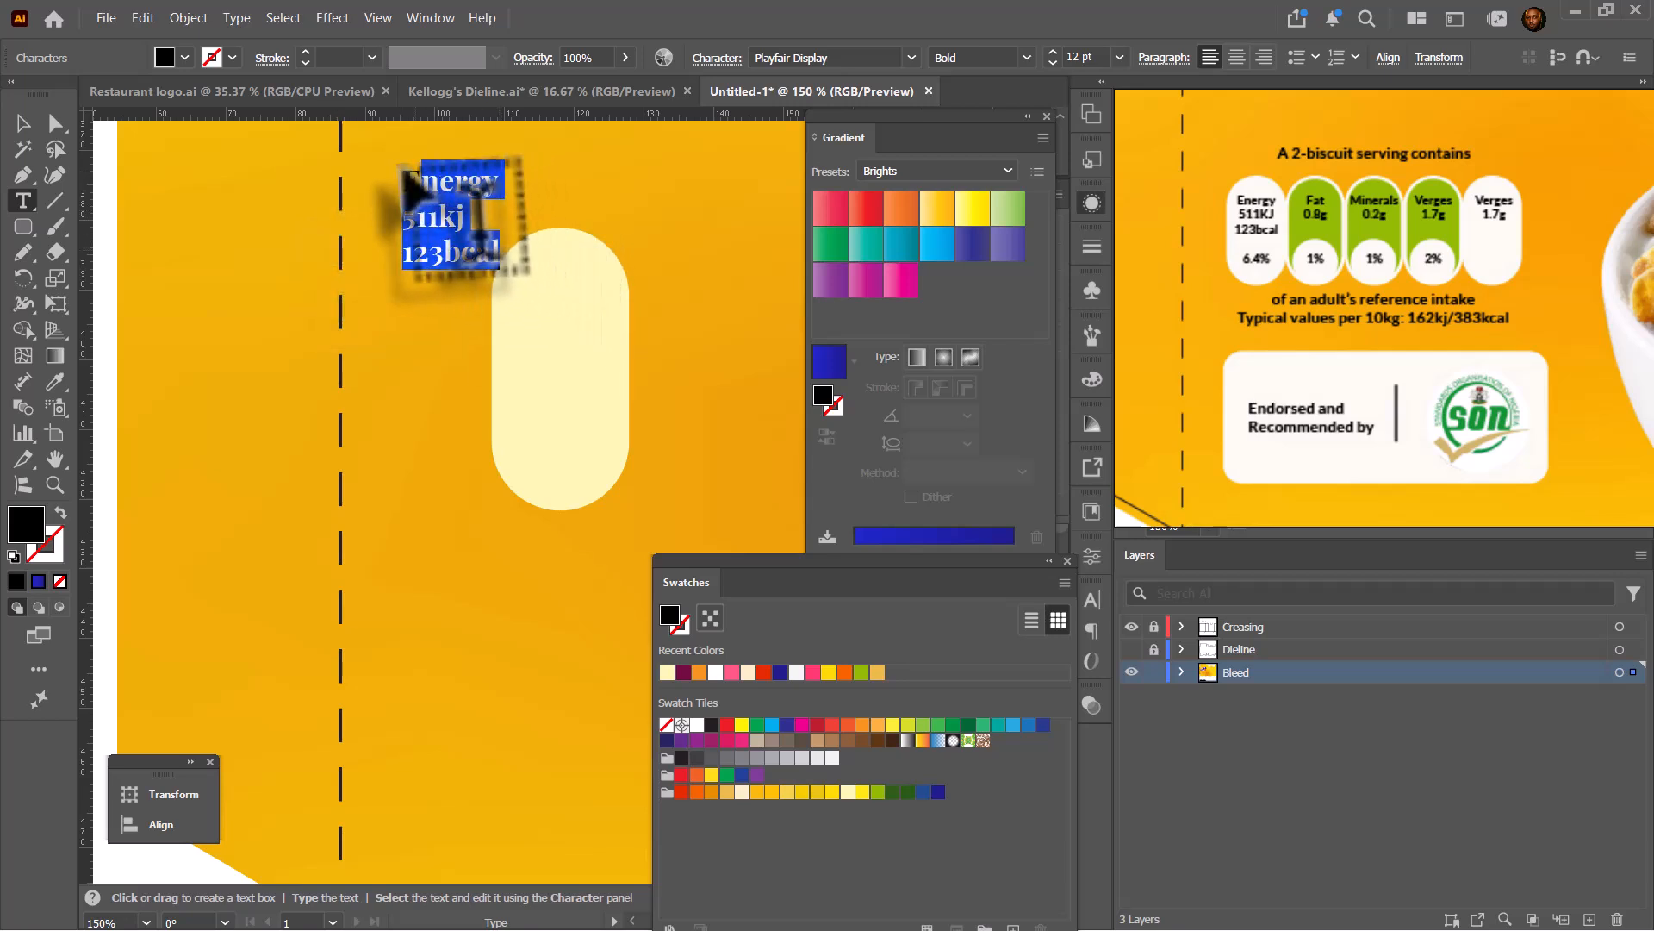
pyautogui.click(912, 58)
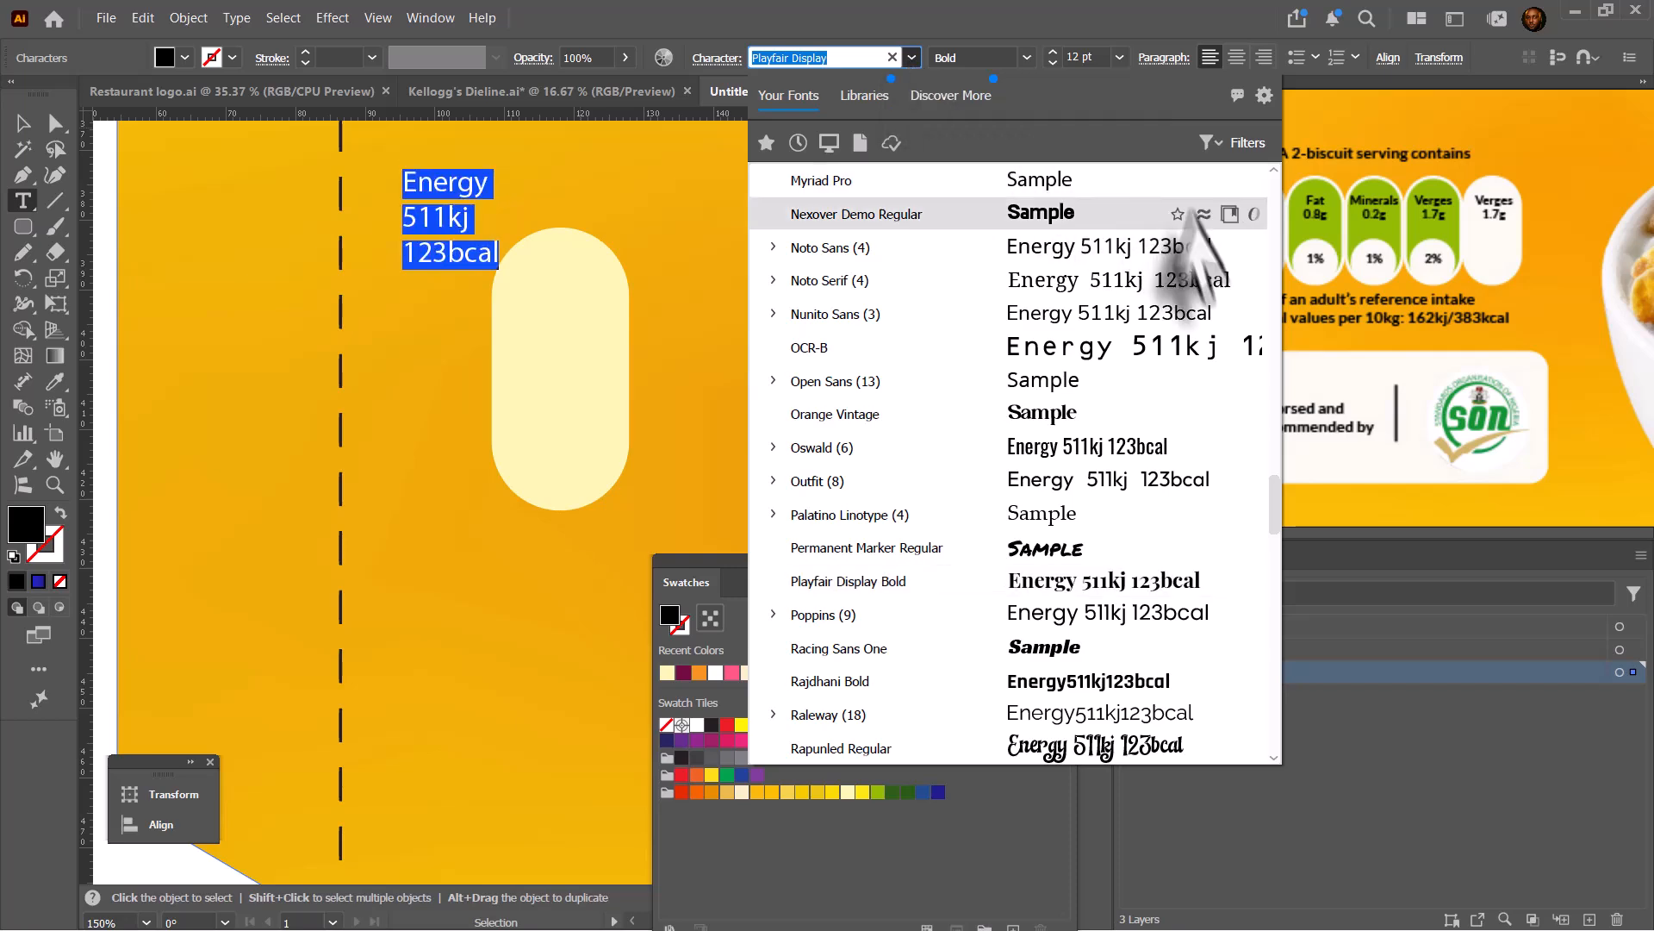
pyautogui.moveTo(1272, 473); pyautogui.dragTo(1268, 183)
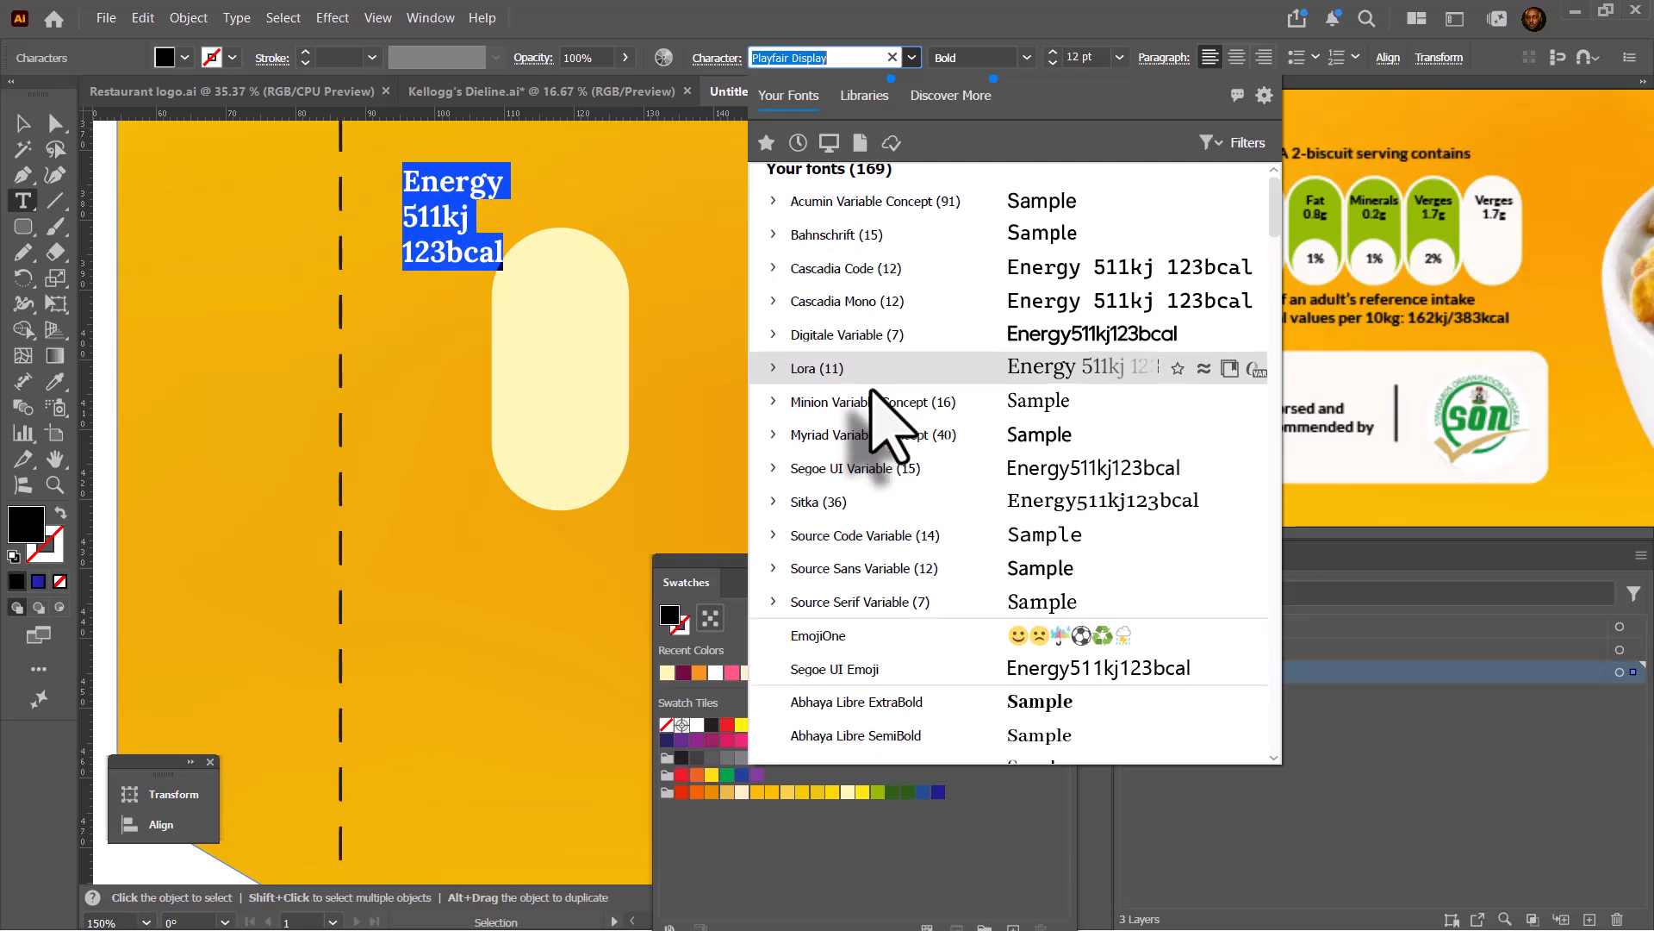
pyautogui.scroll(-5, 883, 422)
pyautogui.scroll(-5, 871, 493)
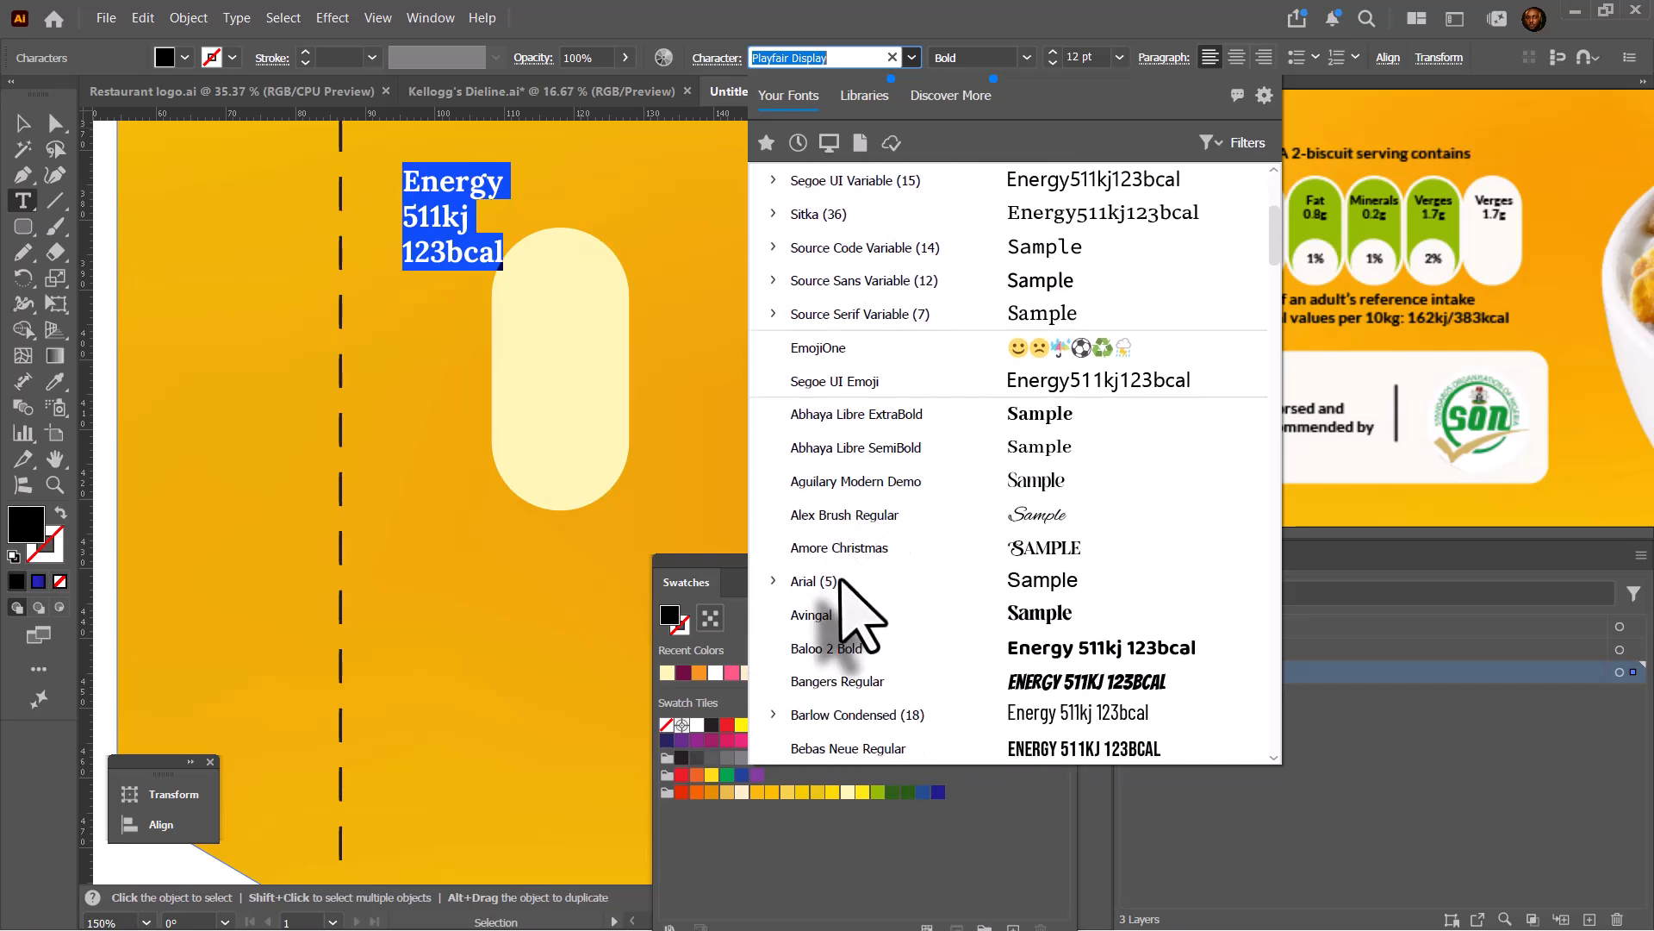
pyautogui.scroll(-3, 840, 576)
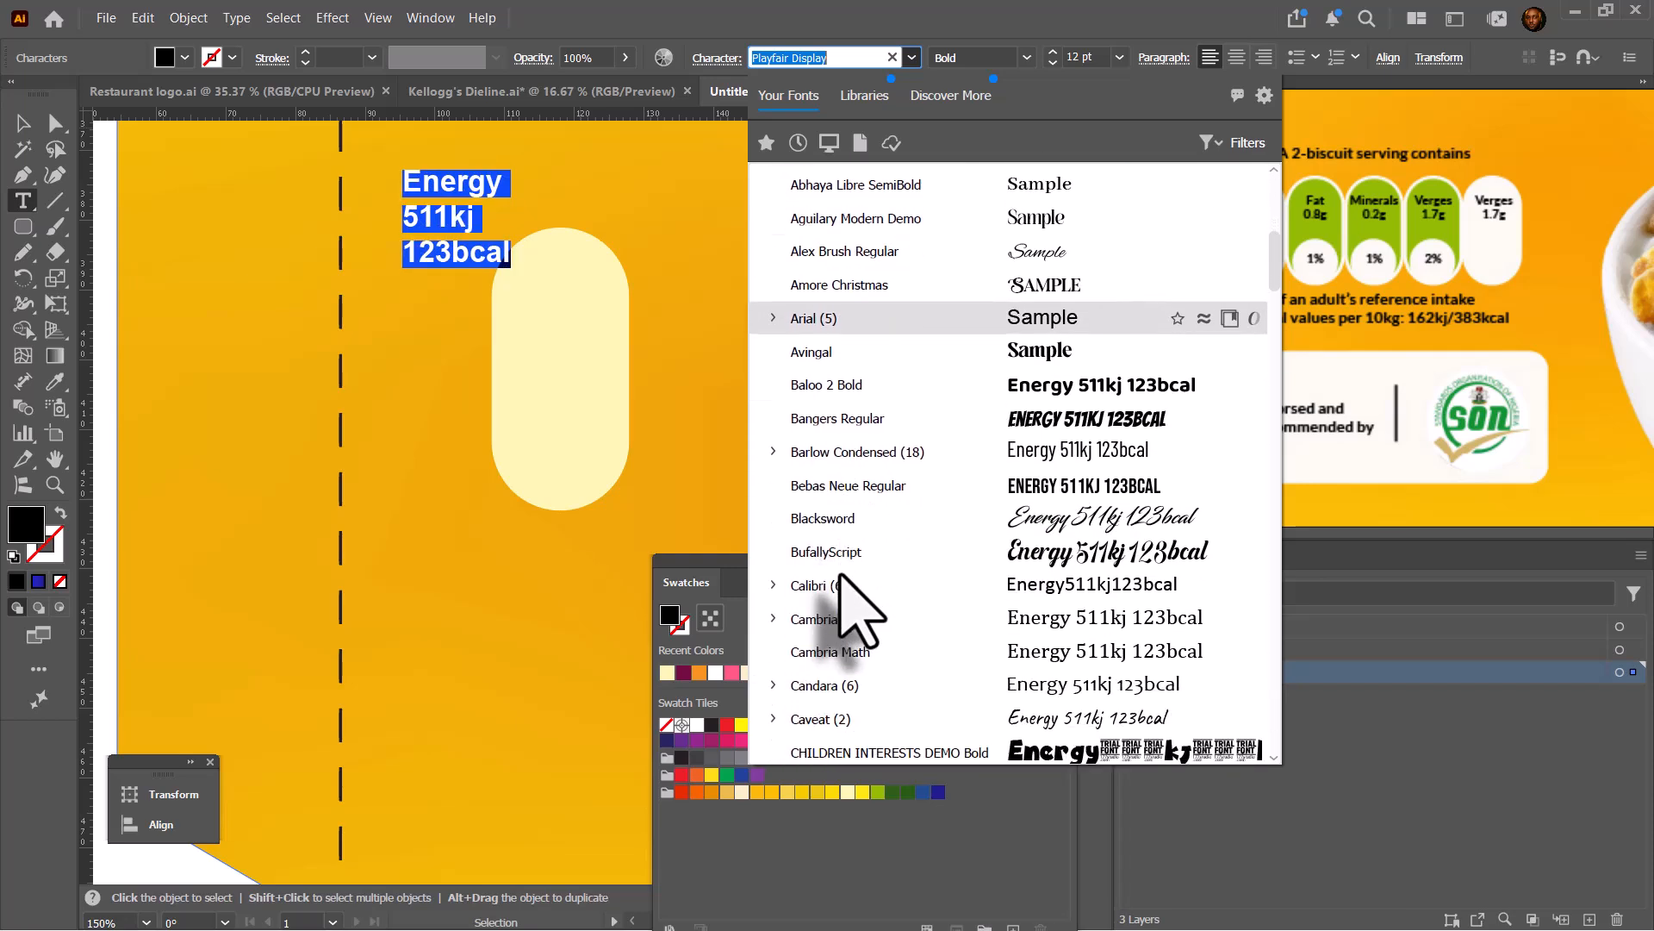
pyautogui.scroll(-2, 821, 535)
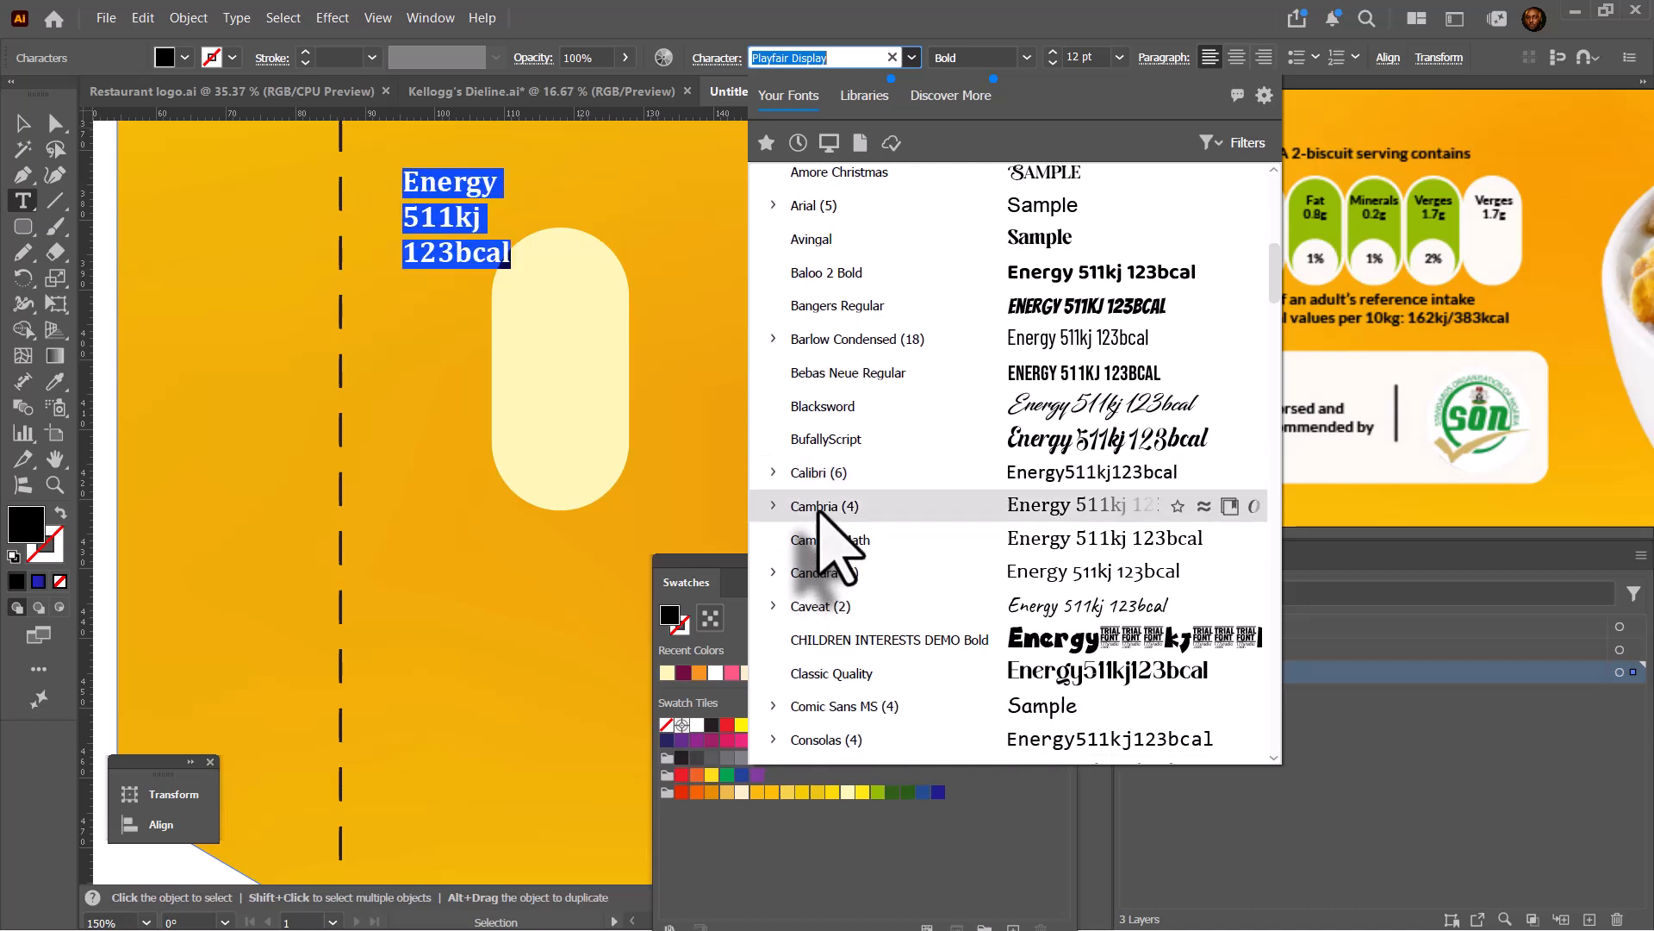
pyautogui.click(819, 508)
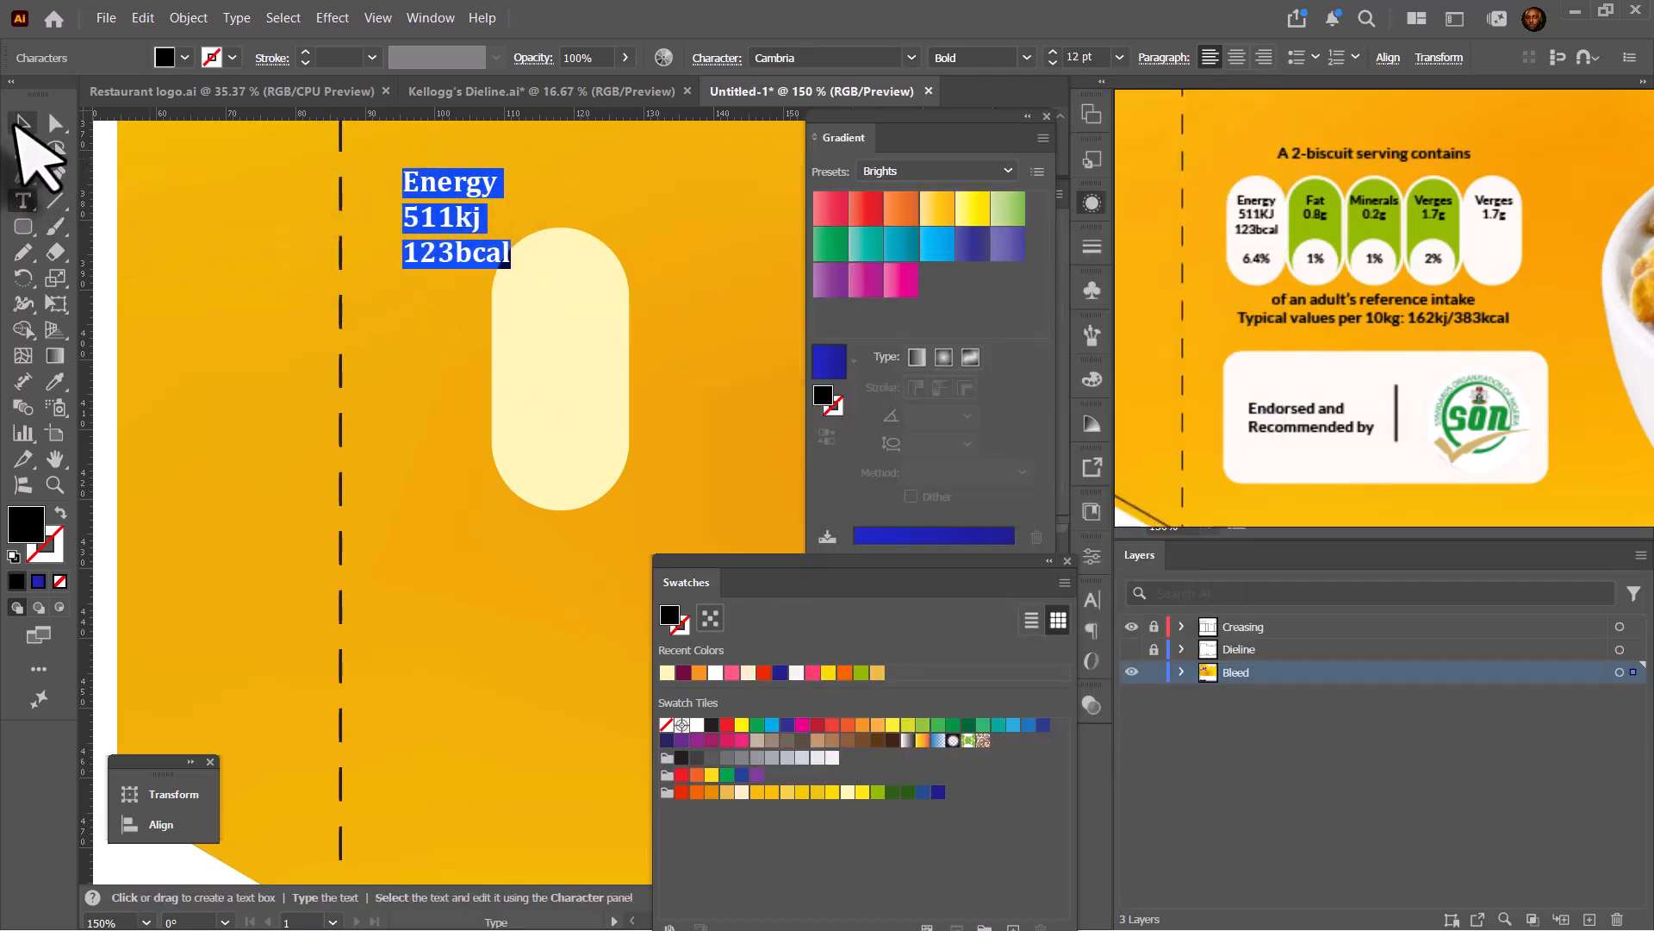
# Move the reduced Energy text into the pale badge and place a copy reading 6.4% near the badge's lower end.
pyautogui.click(23, 123)
pyautogui.moveTo(457, 216); pyautogui.dragTo(626, 305)
pyautogui.moveTo(591, 320); pyautogui.dragTo(591, 432)
pyautogui.press('t')
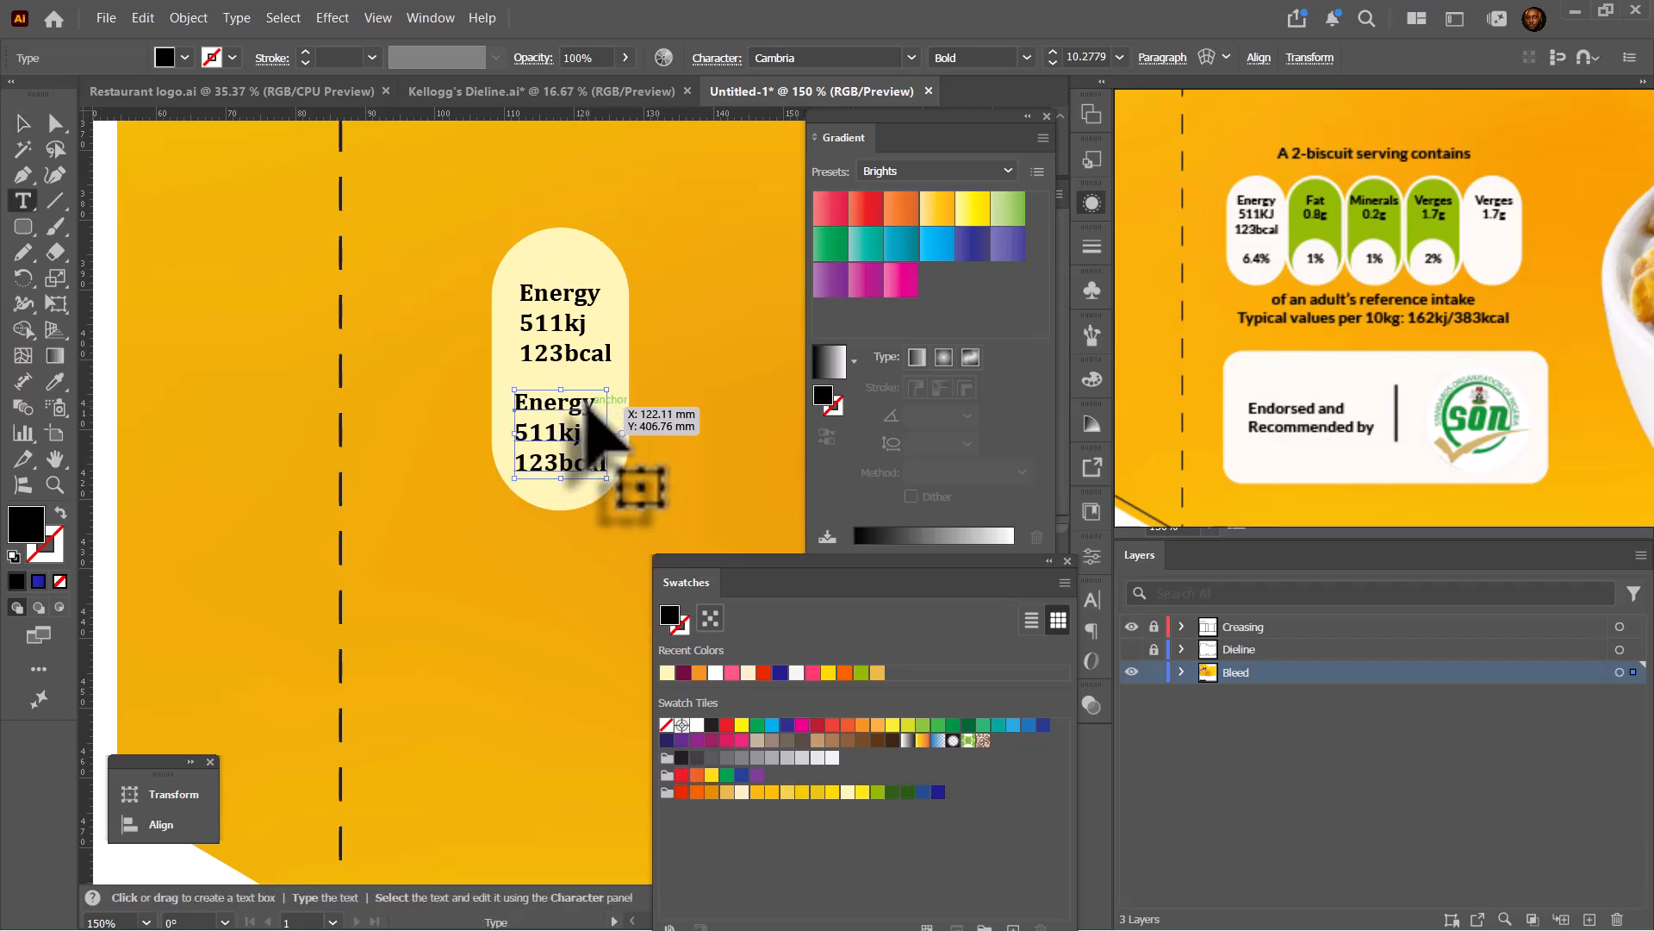
pyautogui.tripleClick(588, 405)
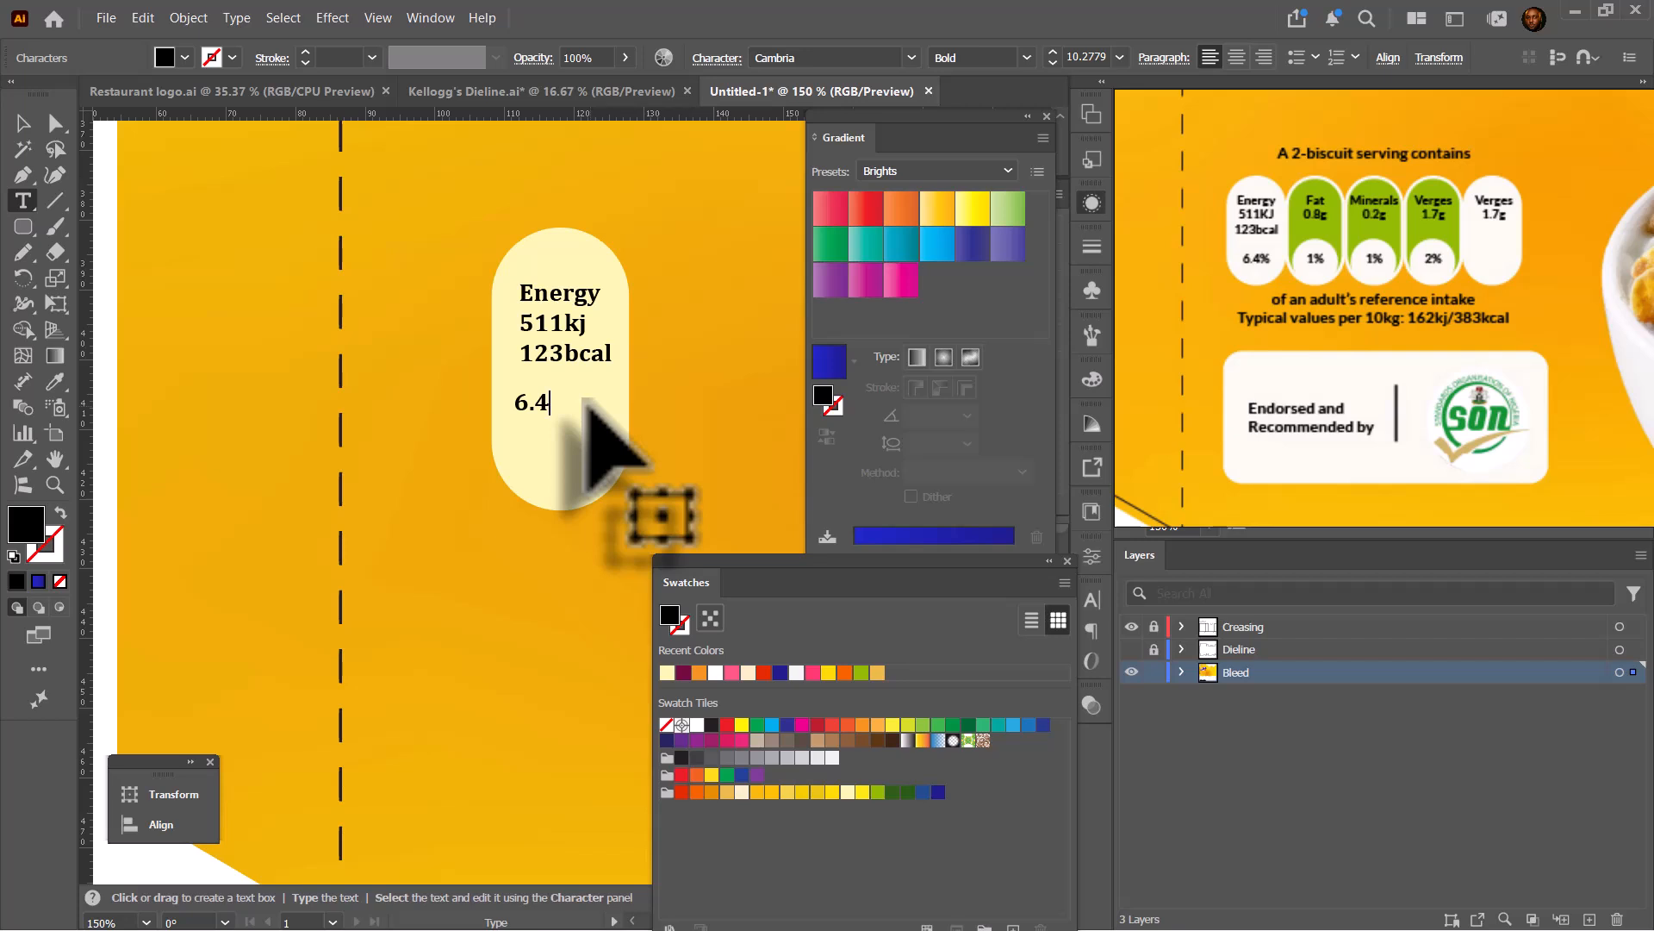
pyautogui.click(23, 123)
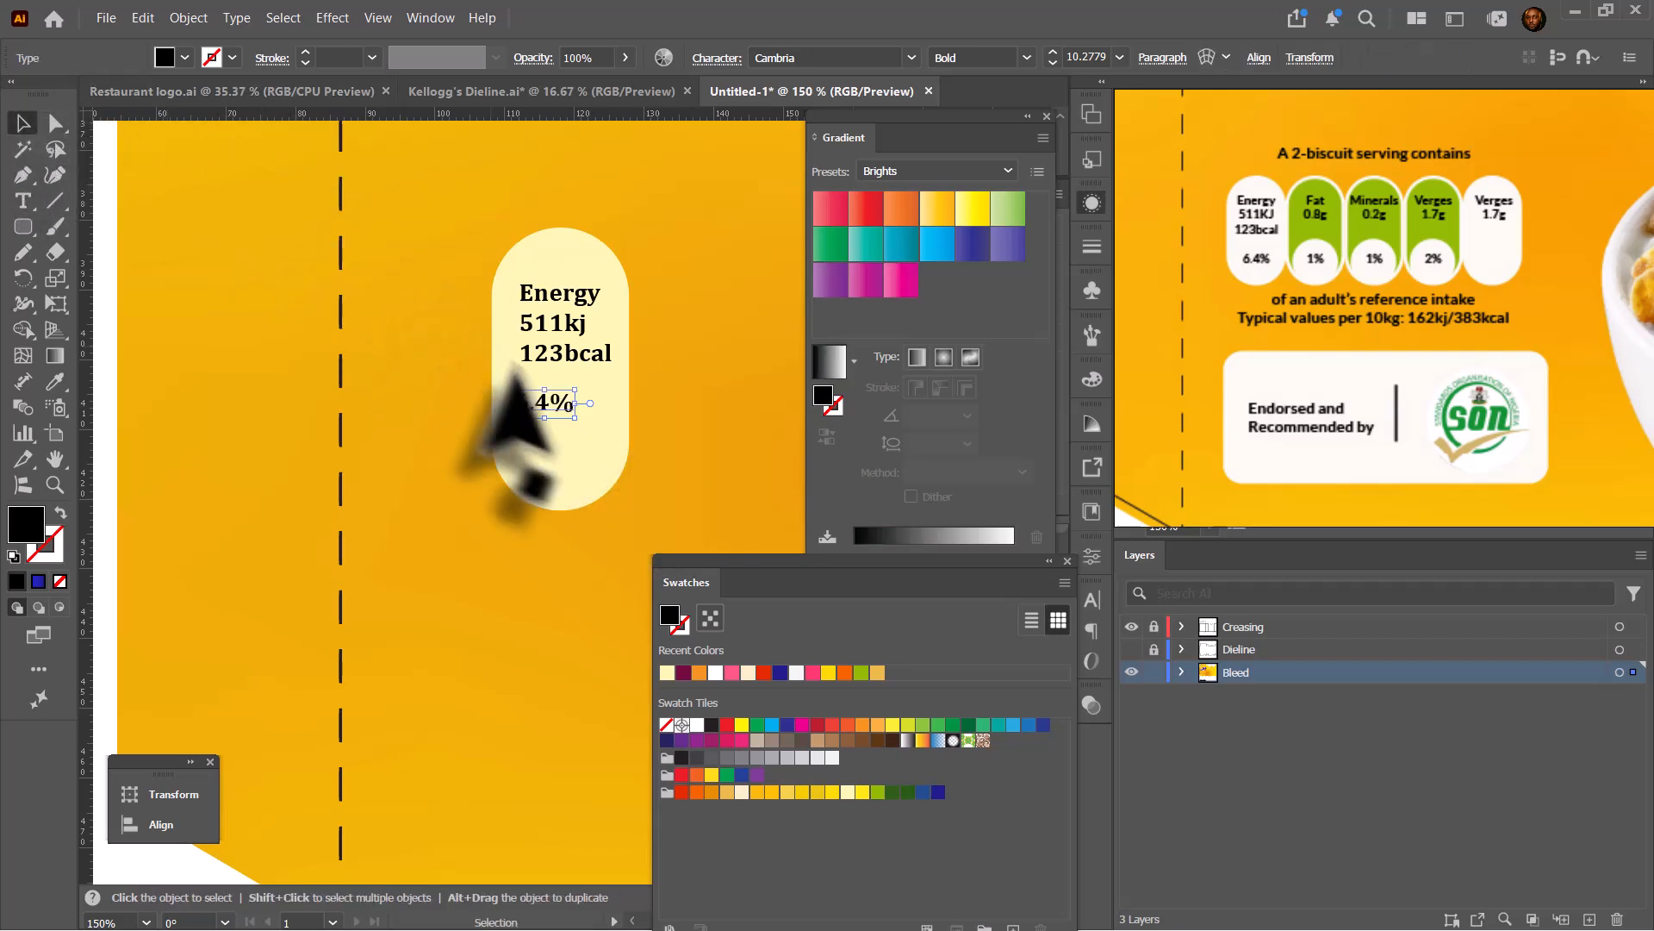
pyautogui.moveTo(545, 384); pyautogui.dragTo(567, 444)
# Centre-align the three Energy lines and reposition the text in the middle of the badge.
pyautogui.doubleClick(558, 329)
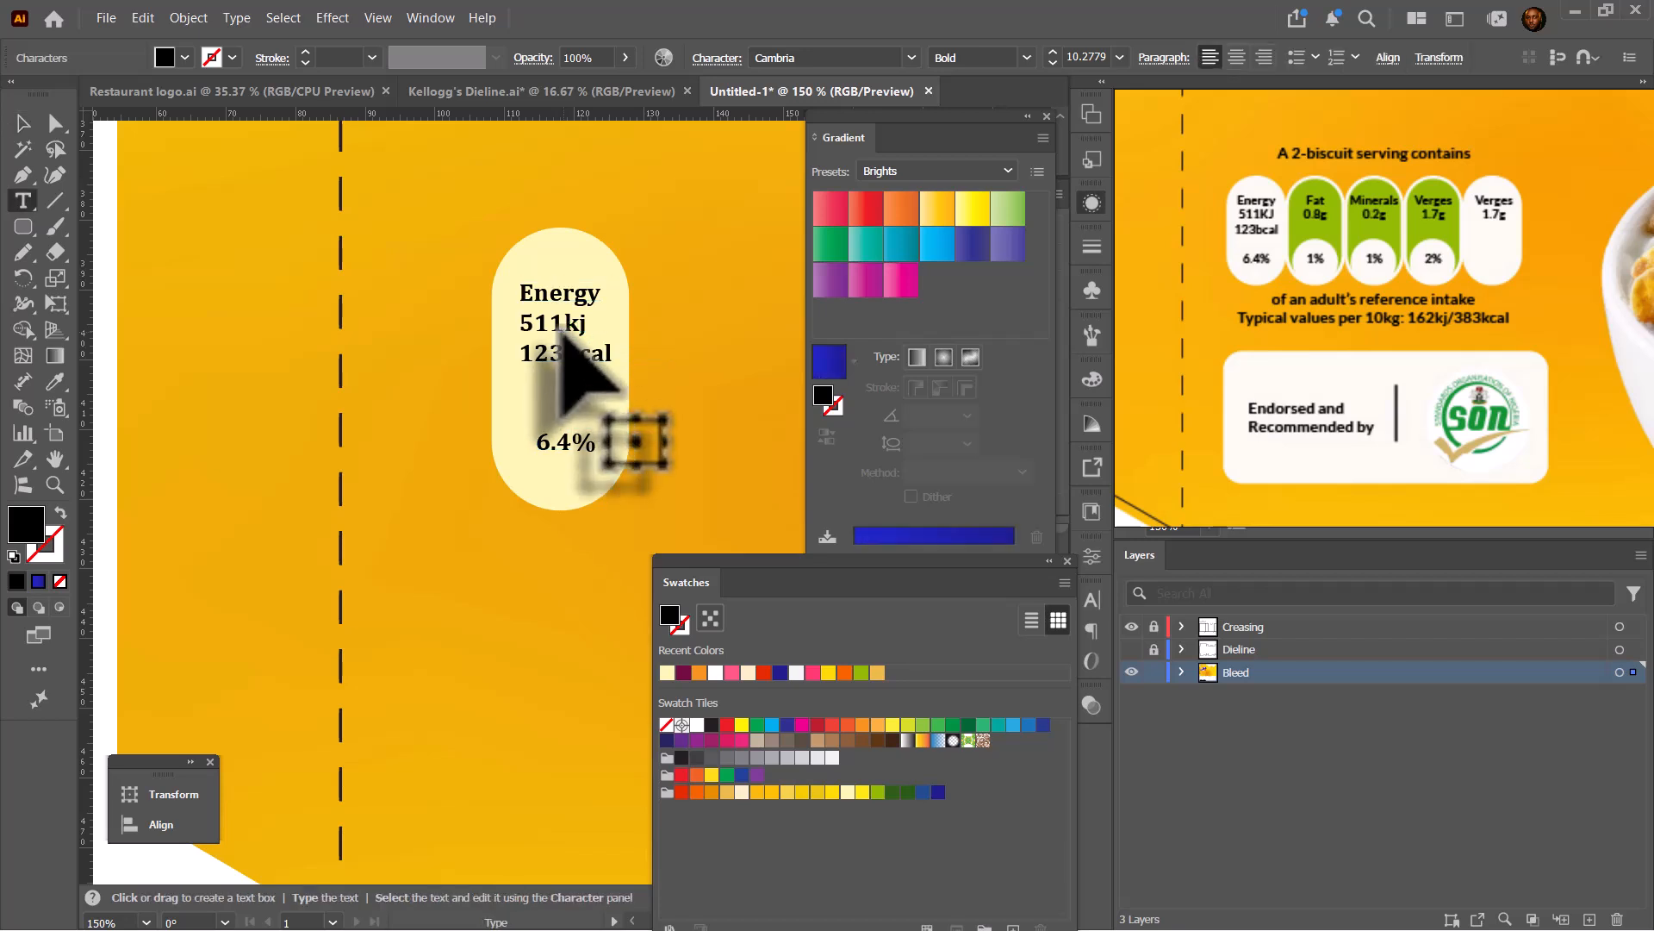
pyautogui.doubleClick(559, 328)
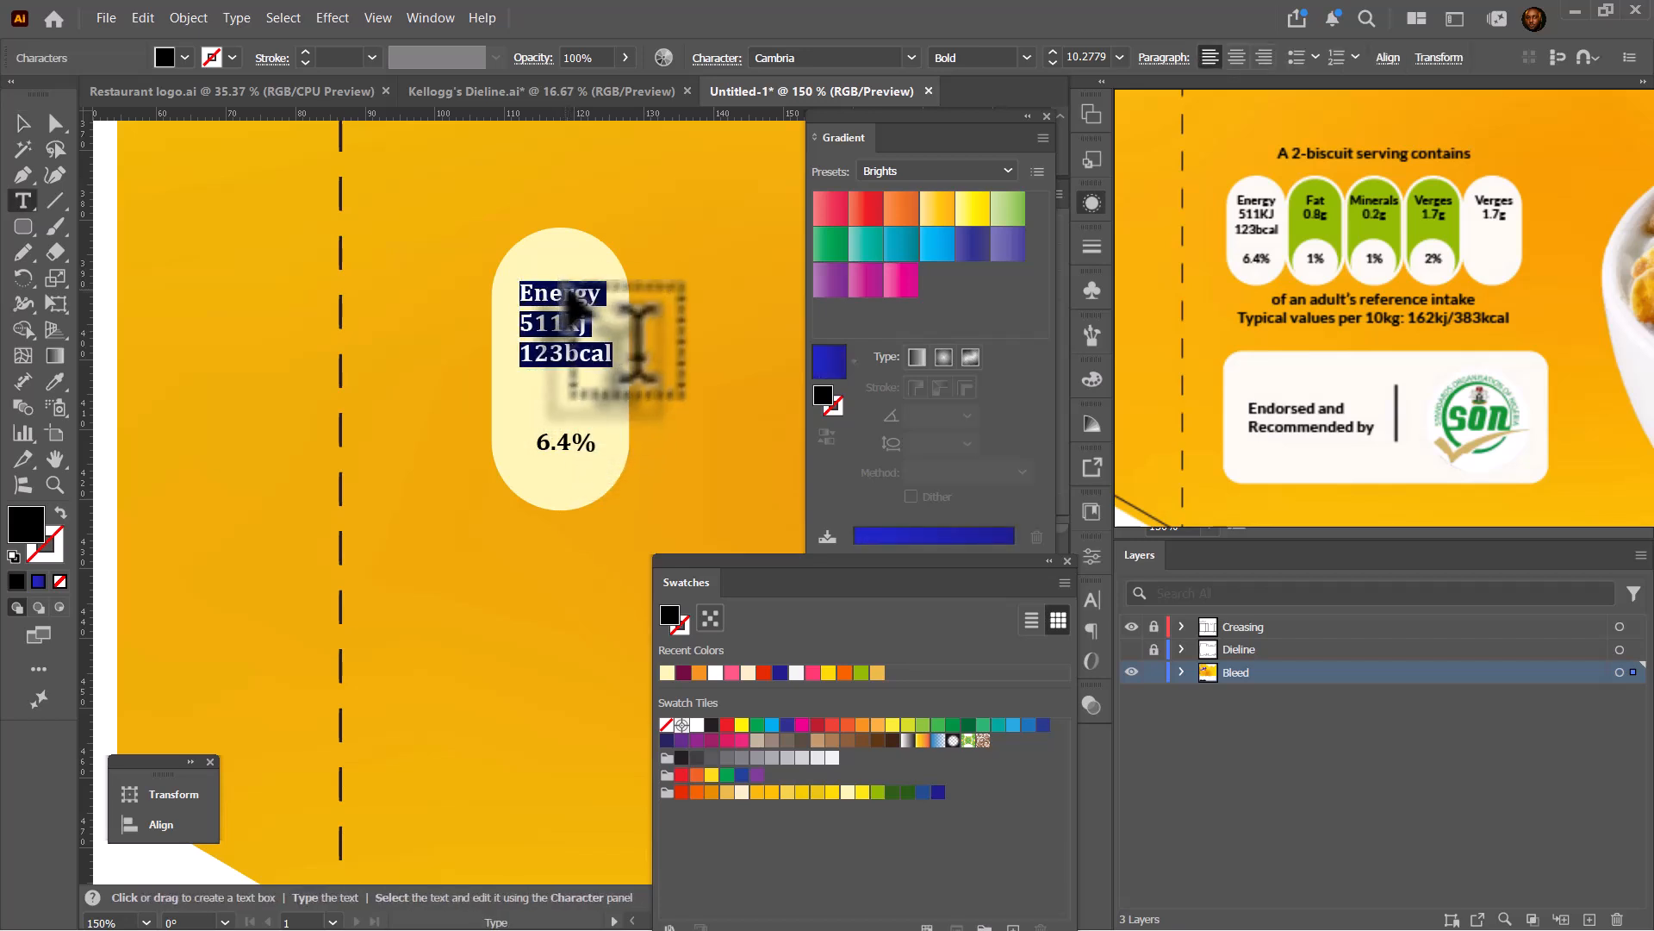
pyautogui.click(1236, 58)
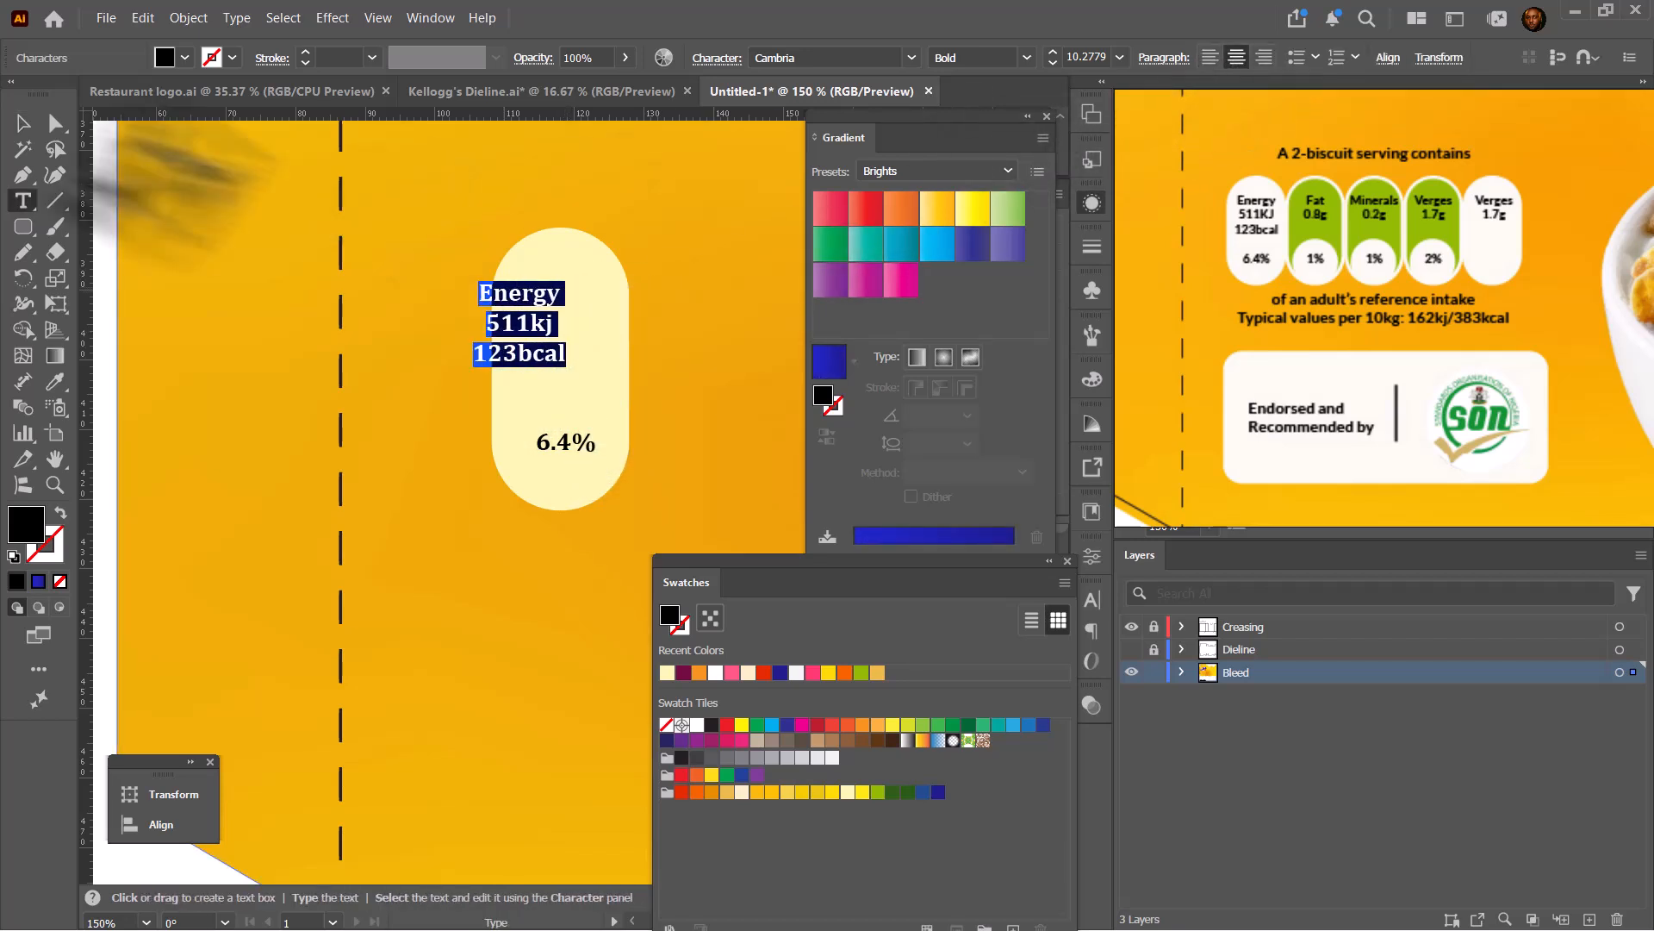
pyautogui.click(22, 123)
pyautogui.moveTo(533, 326); pyautogui.dragTo(574, 323)
# Duplicate the pale badge directly beside the first and copy the Energy and 6.4% texts onto it.
pyautogui.scroll(-5, 244, 384)
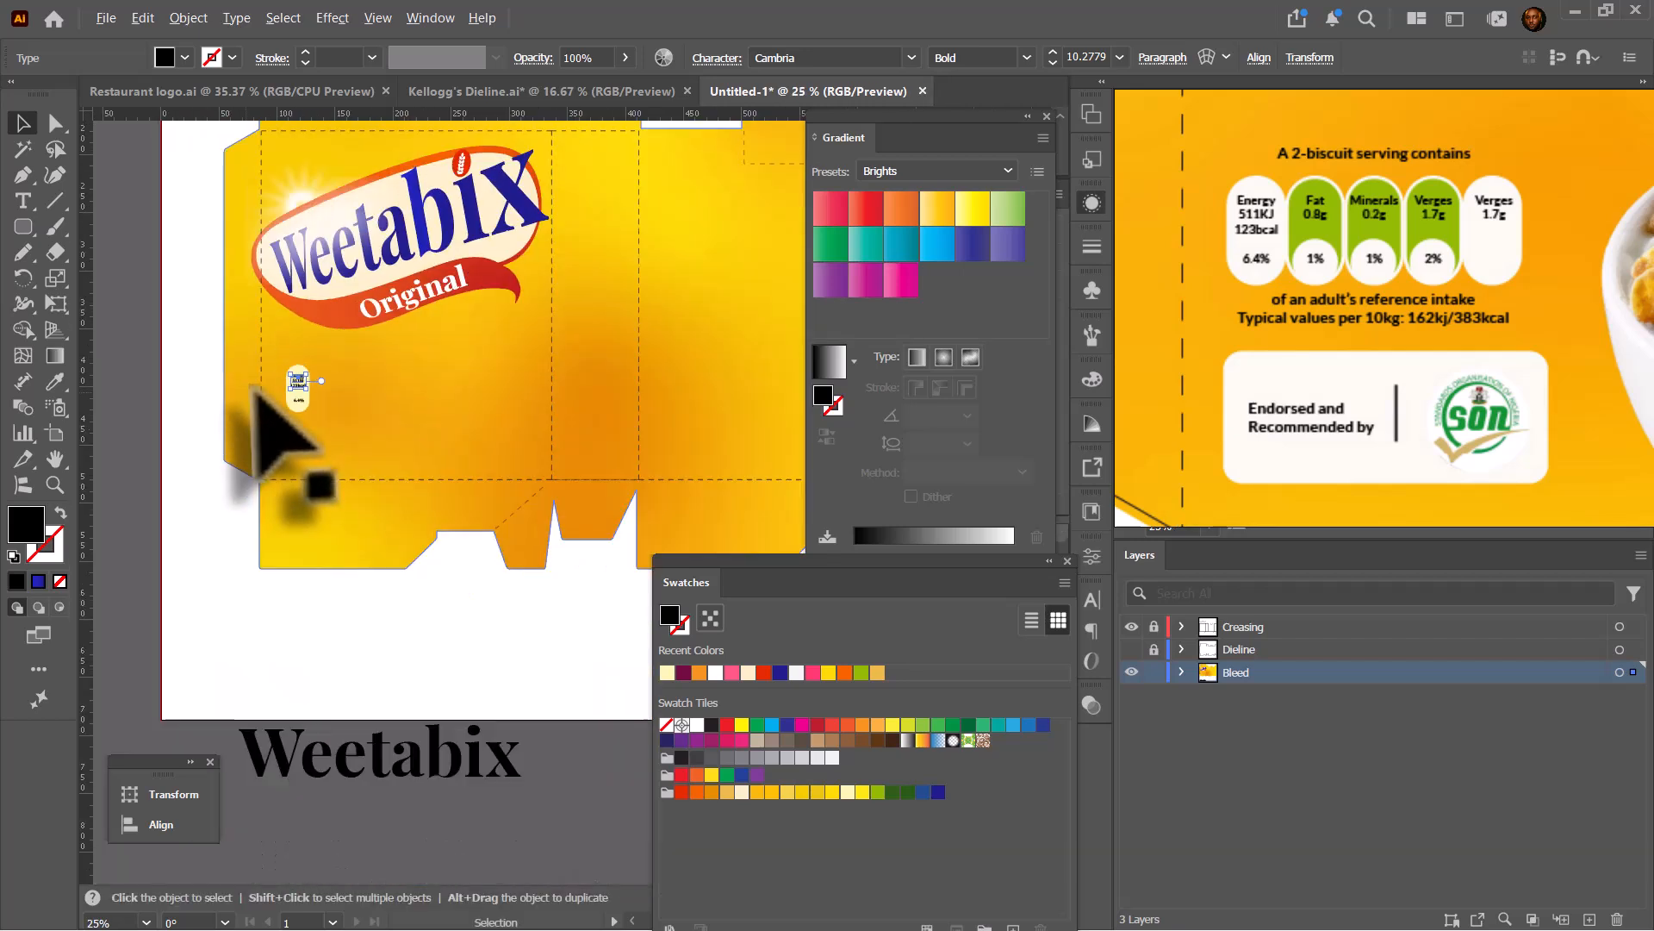
pyautogui.scroll(3, 285, 383)
pyautogui.scroll(3, 285, 383)
pyautogui.moveTo(377, 440); pyautogui.dragTo(490, 439)
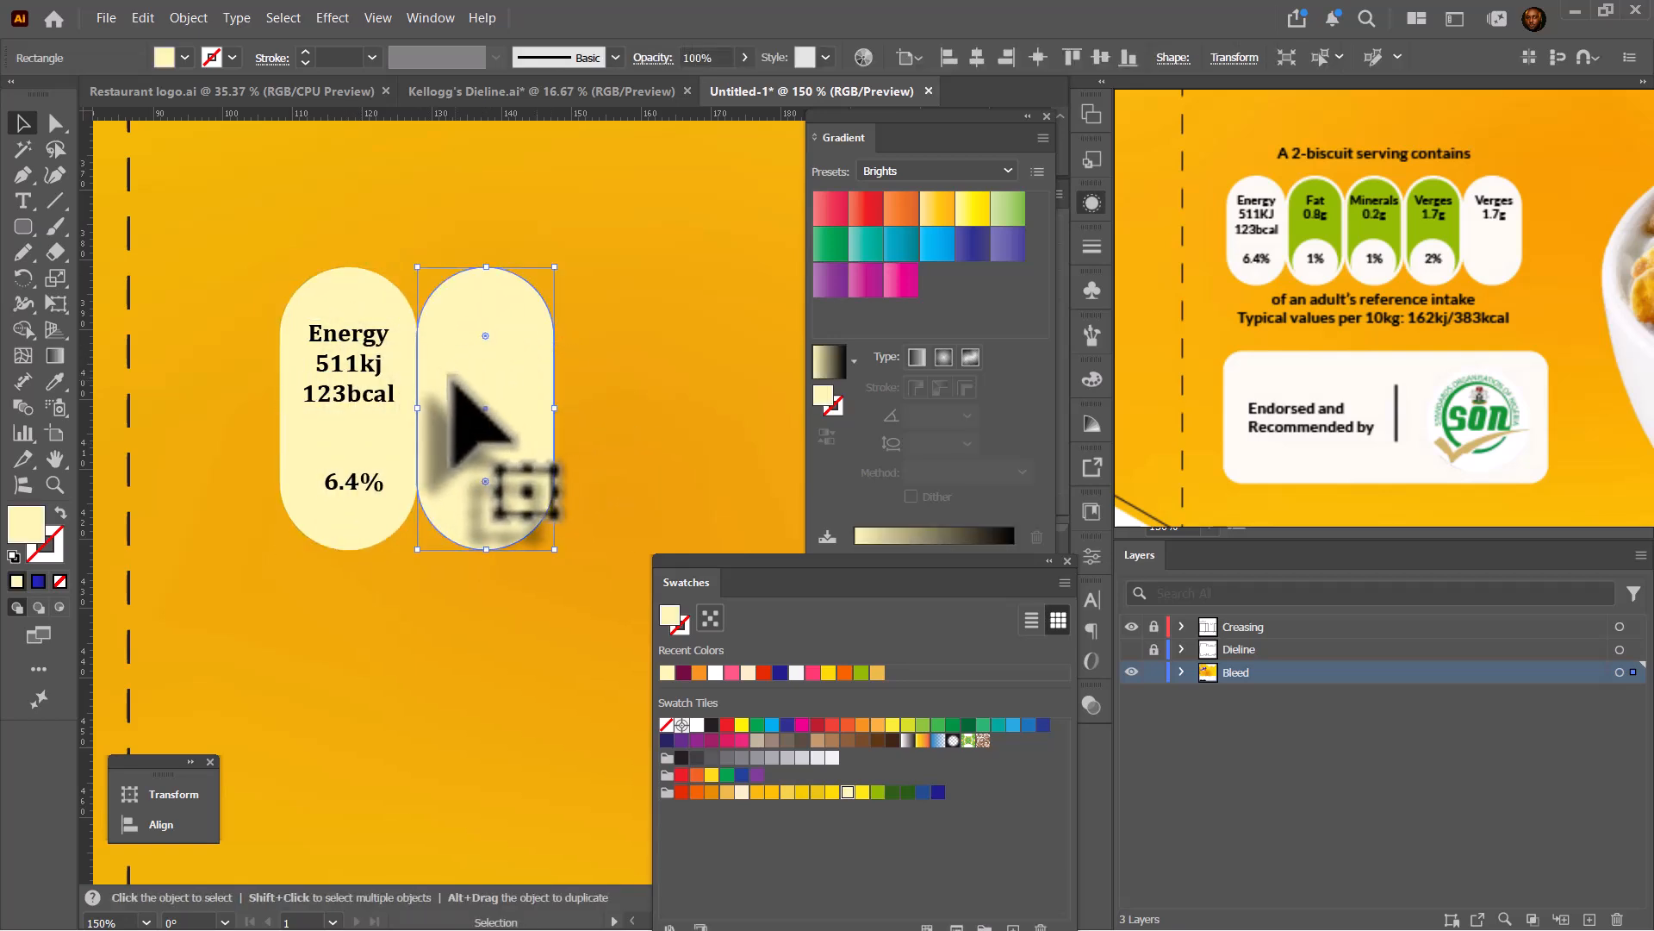
pyautogui.click(368, 366)
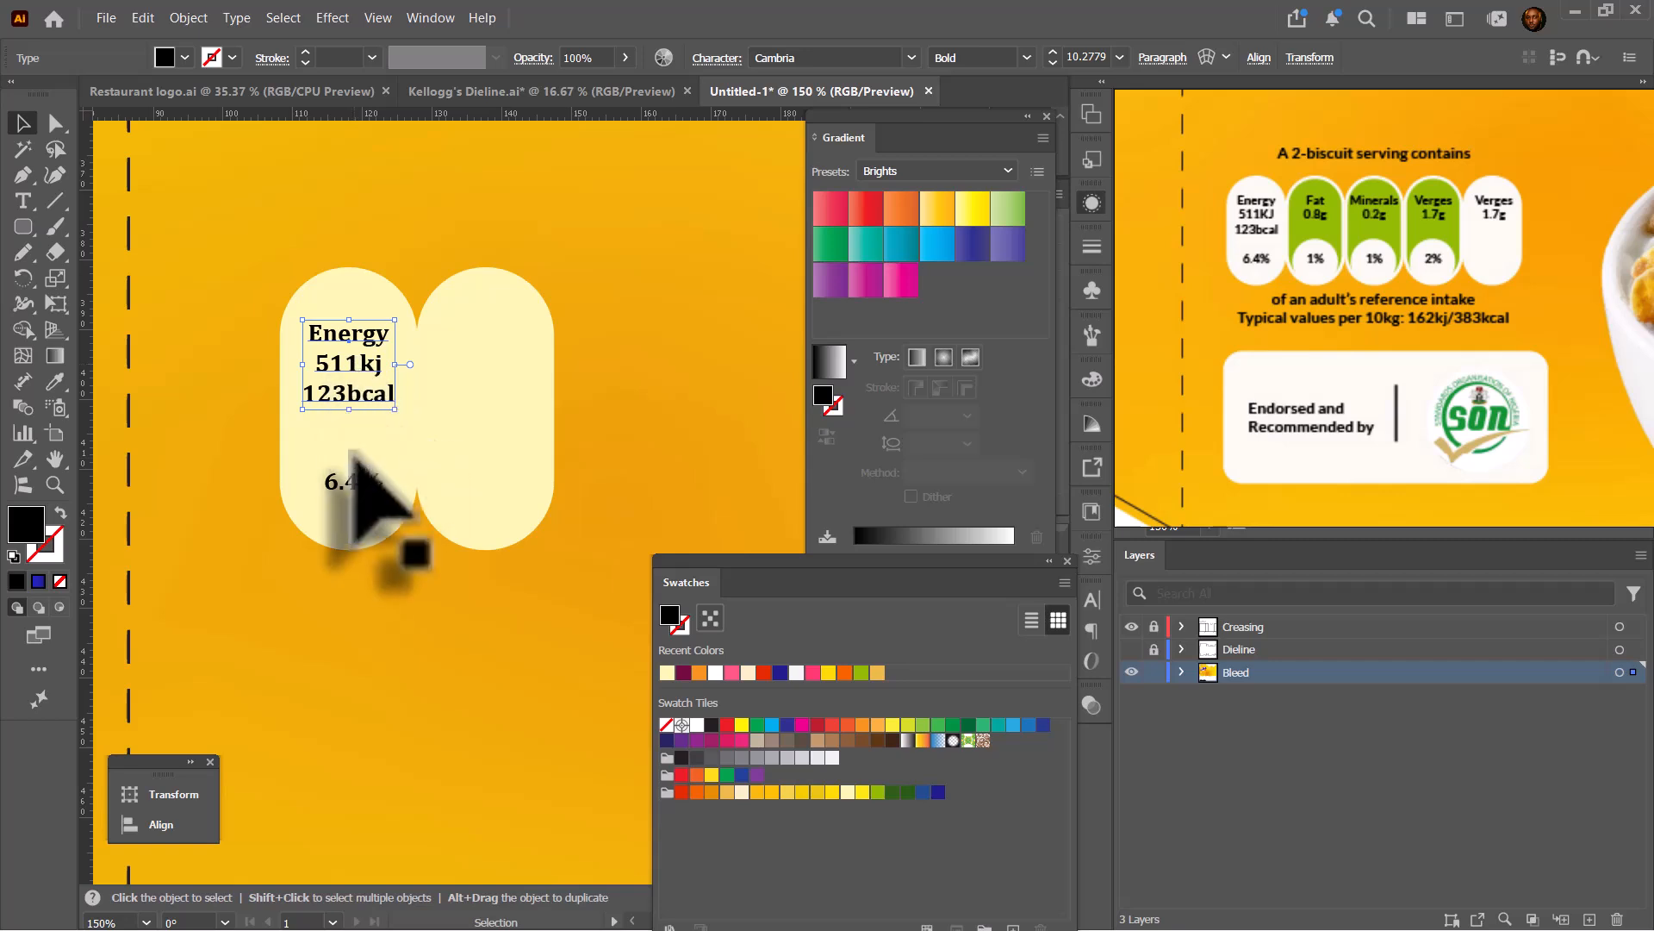
pyautogui.keyDown('shift'); pyautogui.click(354, 481); pyautogui.keyUp('shift')
pyautogui.moveTo(357, 484); pyautogui.dragTo(494, 484)
pyautogui.moveTo(489, 472); pyautogui.dragTo(484, 473)
# Duplicate the blank pale badge shapes to complete a touching row of five badges.
pyautogui.click(541, 385)
pyautogui.keyDown('shift'); pyautogui.click(336, 288); pyautogui.keyUp('shift')
pyautogui.scroll(-2, 232, 329)
pyautogui.moveTo(310, 321); pyautogui.dragTo(534, 342)
pyautogui.click(468, 341)
pyautogui.click(515, 367)
pyautogui.click(479, 326)
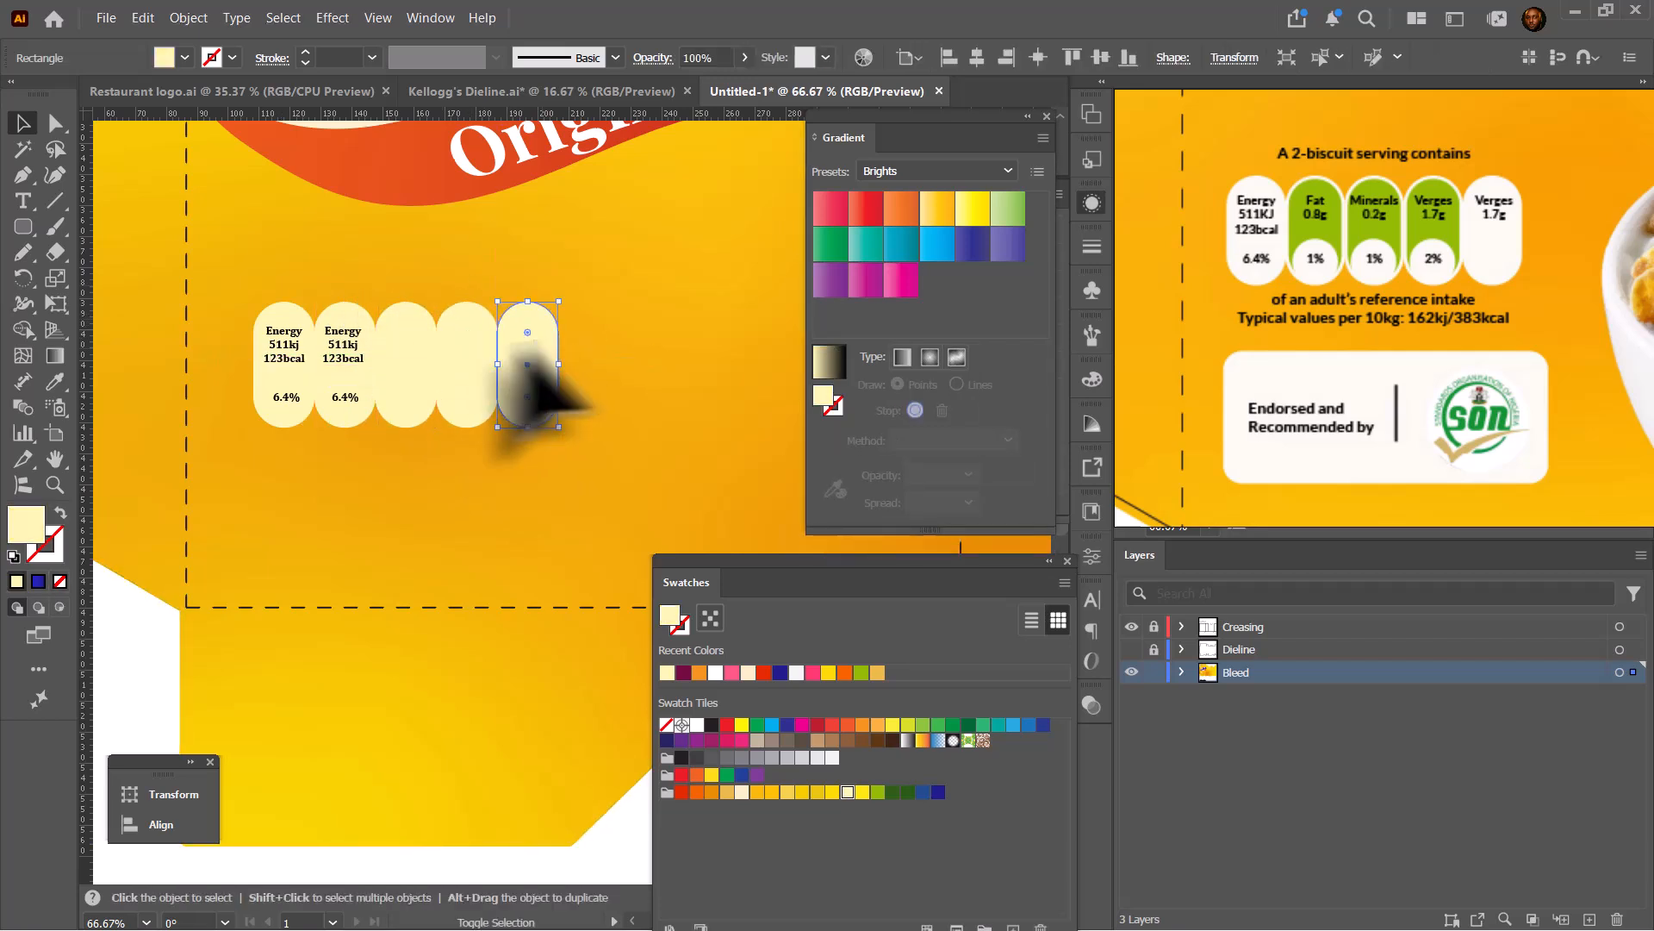
# Change the second badge's texts to Fat, 0.8g and 1%.
pyautogui.scroll(2, 320, 352)
pyautogui.tripleClick(360, 307)
pyautogui.hotkey('ctrl', 'a')
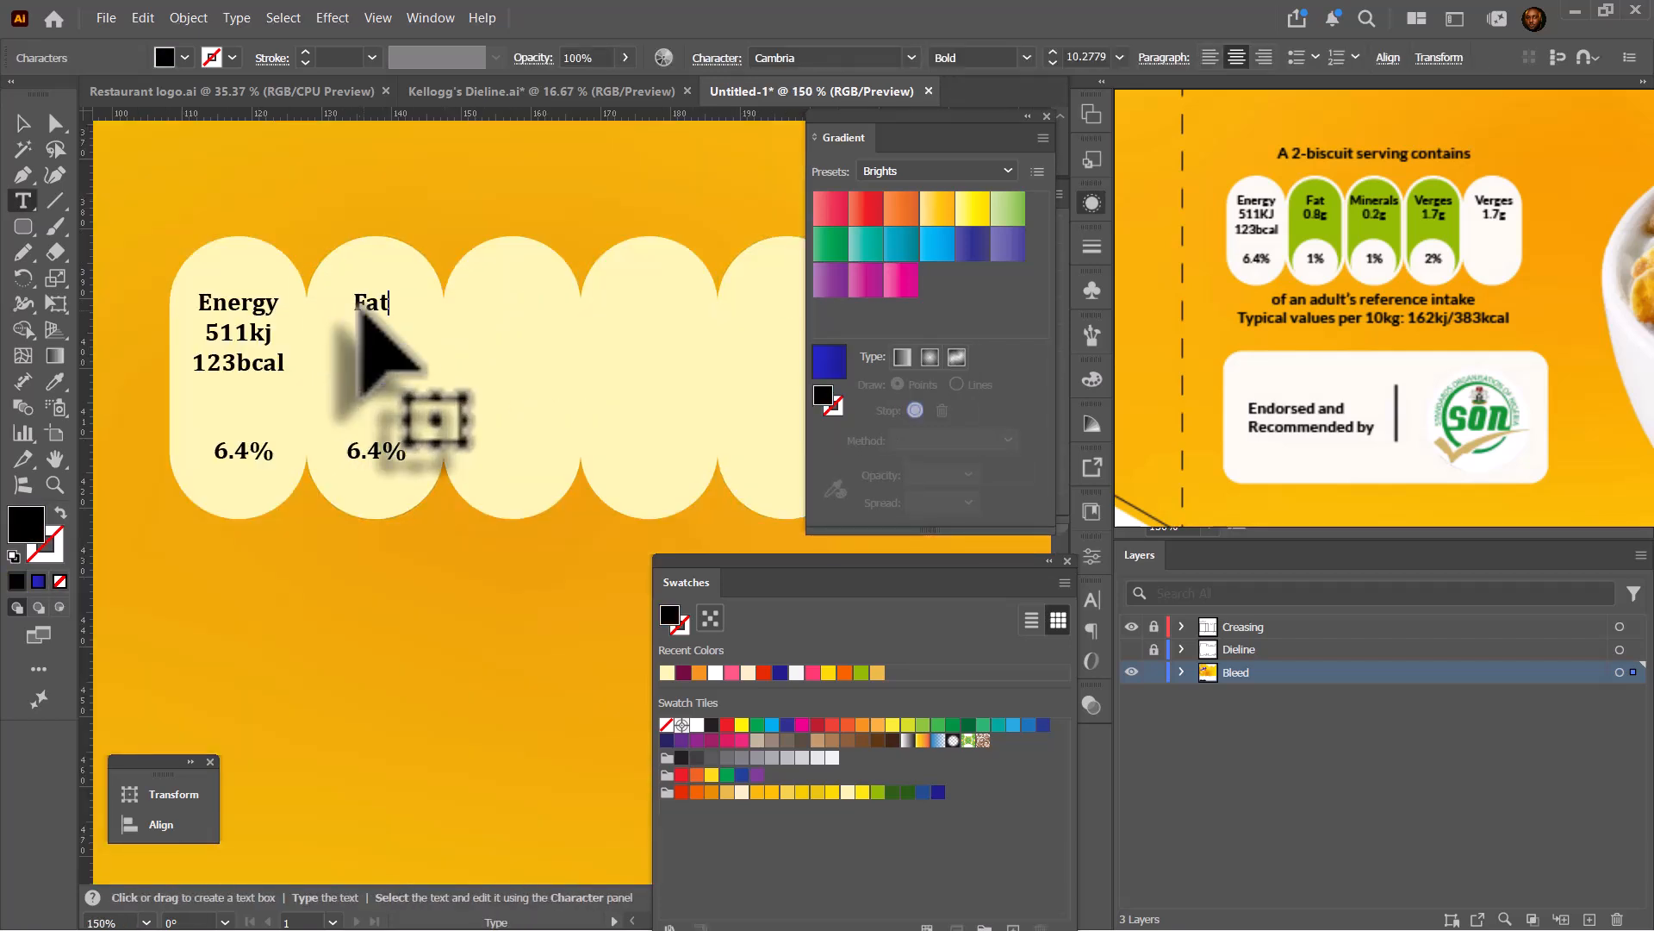
pyautogui.tripleClick(366, 450)
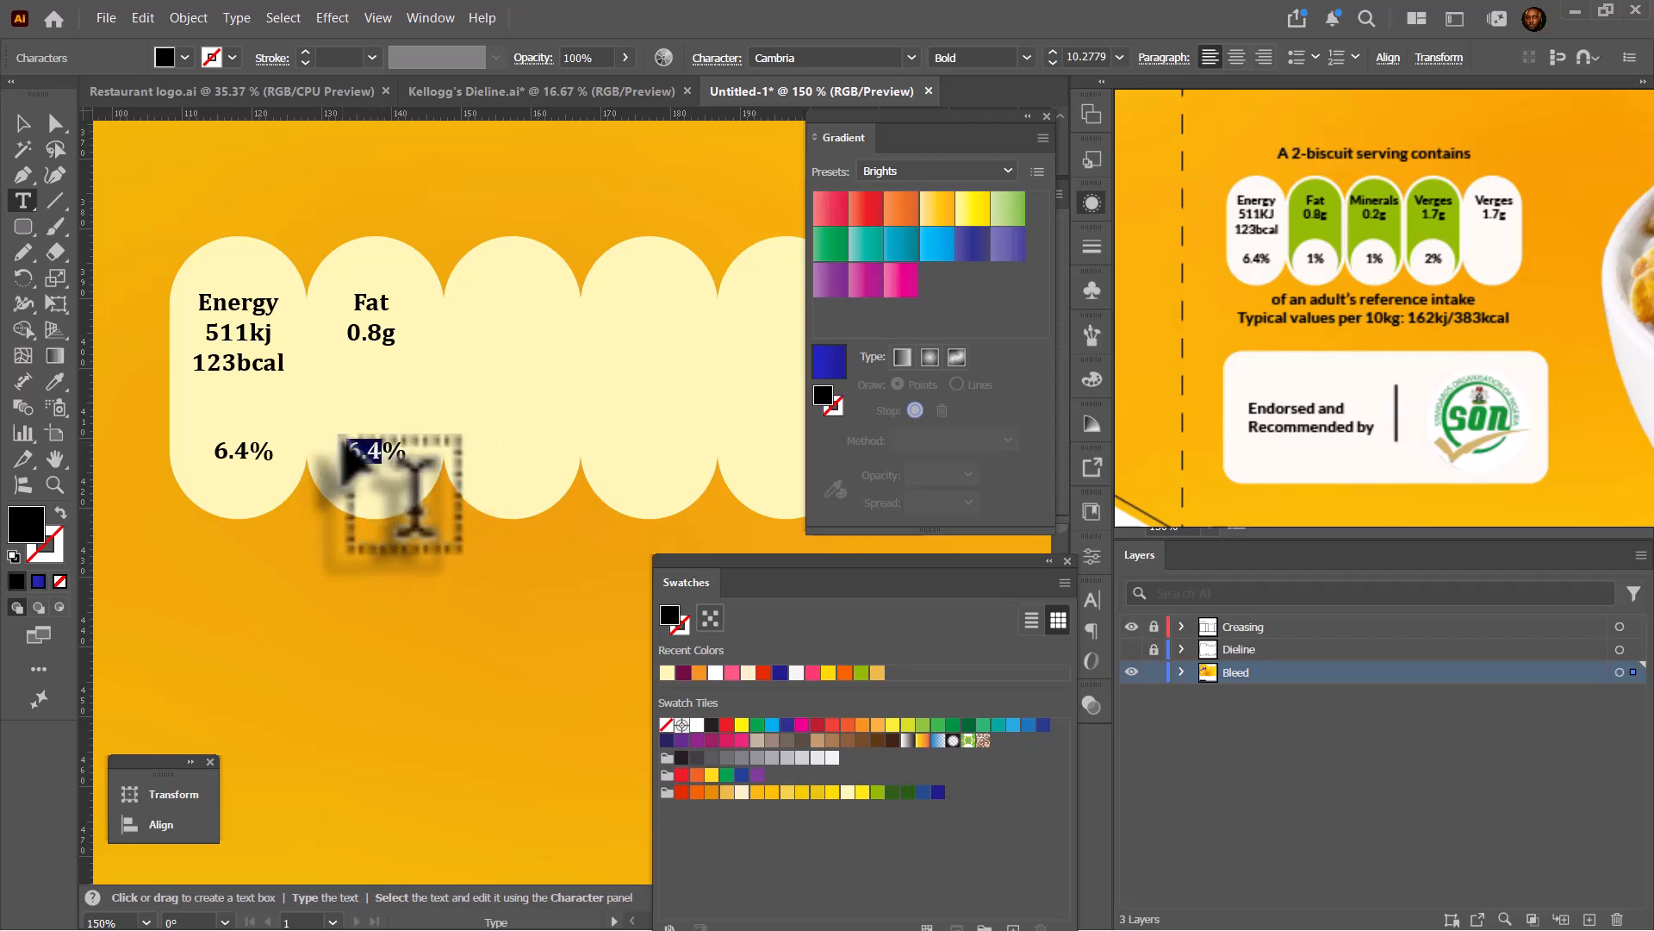
pyautogui.write('1%')
pyautogui.press('Escape')
# Copy the 1% text onto the third and fourth badges, changing the fourth badge's value to 2%.
pyautogui.moveTo(376, 449); pyautogui.dragTo(565, 439)
pyautogui.scroll(2, 652, 452)
pyautogui.doubleClick(598, 443)
pyautogui.write('2')
pyautogui.click(22, 124)
pyautogui.scroll(-2, 542, 393)
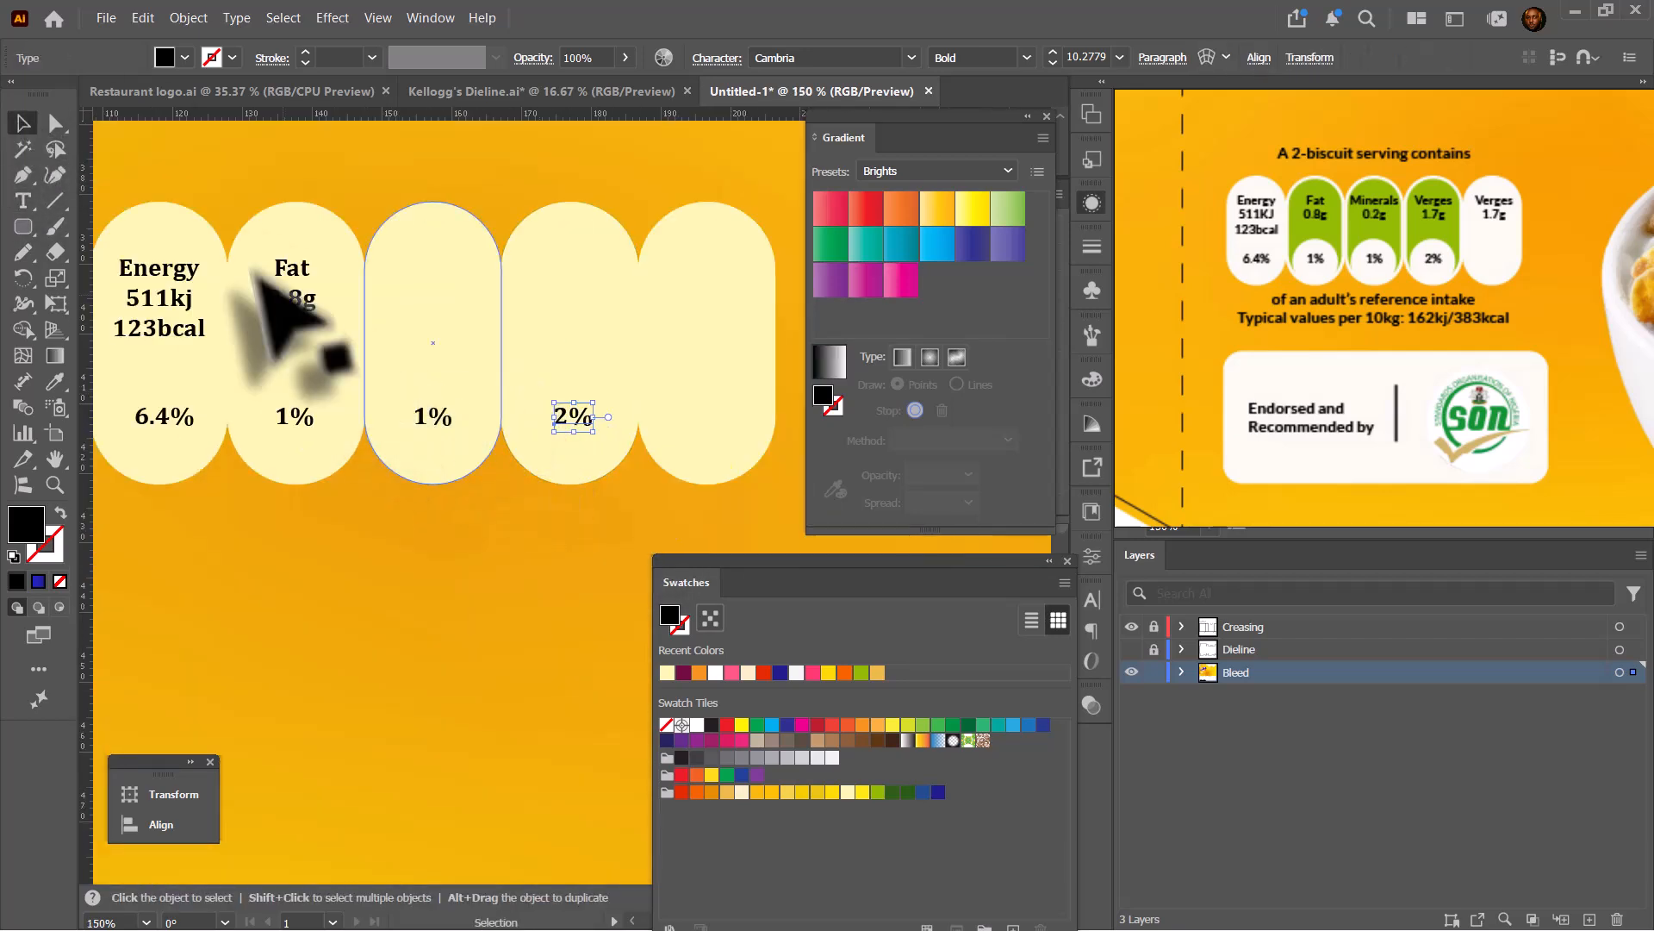
# Copy the Fat text onto the remaining badges and edit them to Fat 0.2g, Fat 1.7g and Verges 1.7g.
pyautogui.moveTo(293, 277); pyautogui.dragTo(433, 277)
pyautogui.moveTo(444, 278); pyautogui.dragTo(579, 278)
pyautogui.moveTo(579, 276); pyautogui.dragTo(345, 302)
pyautogui.doubleClick(709, 274)
pyautogui.write('Vergee')
pyautogui.press('BackSpace')
pyautogui.write('s ')
pyautogui.write('1.7g')
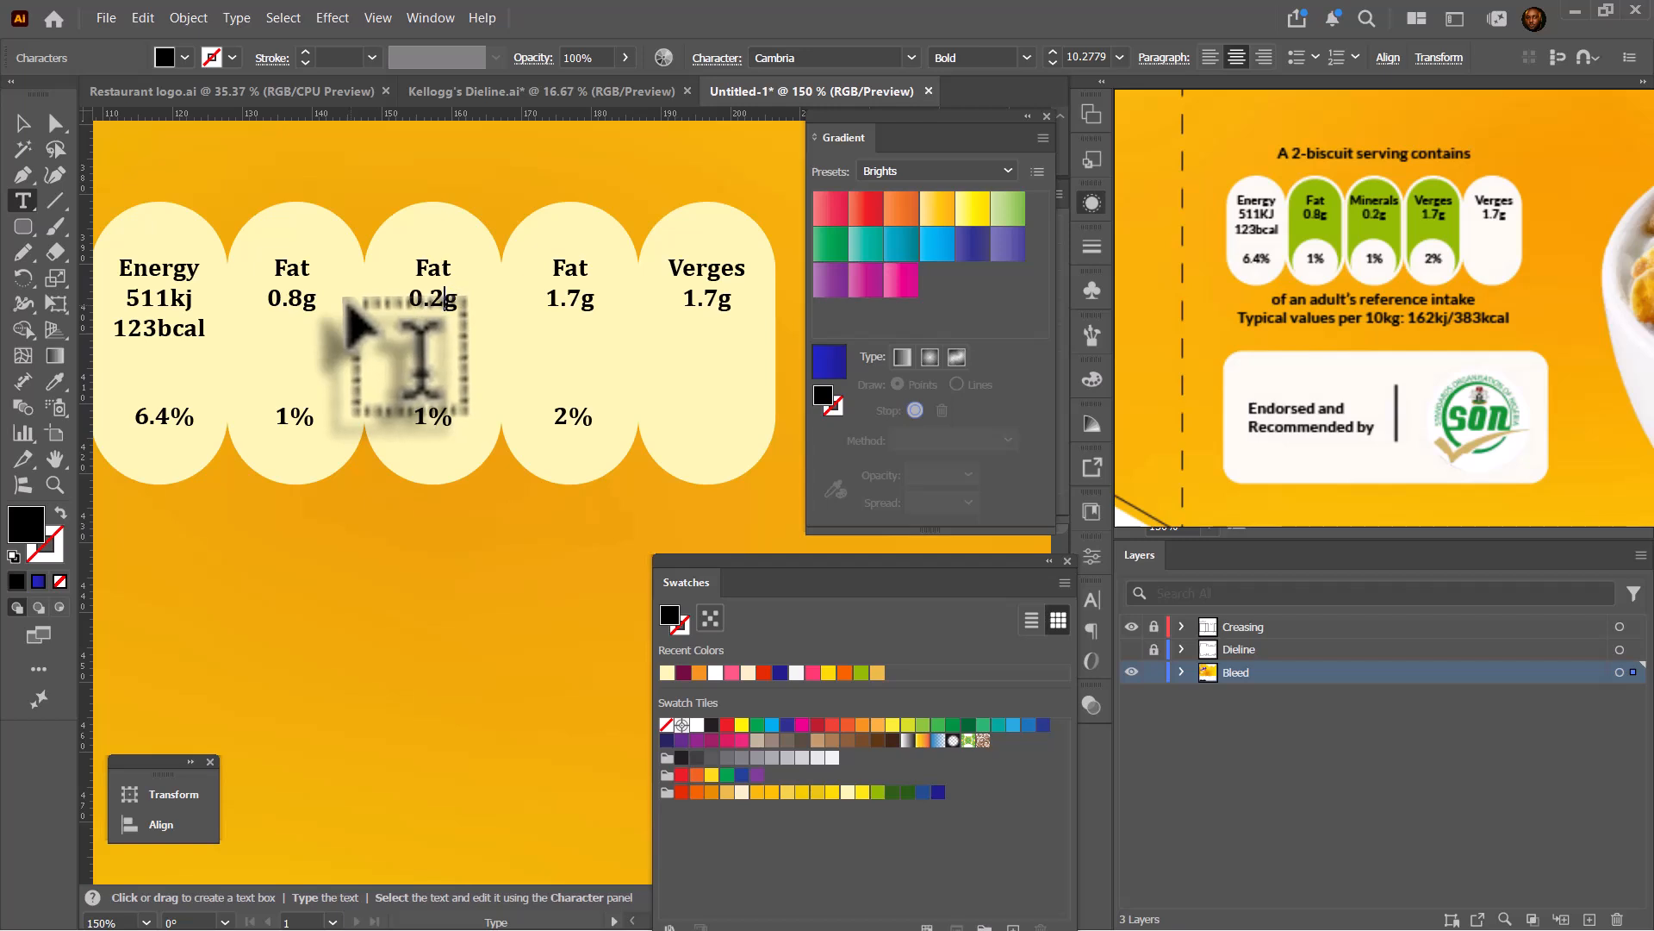
pyautogui.click(23, 124)
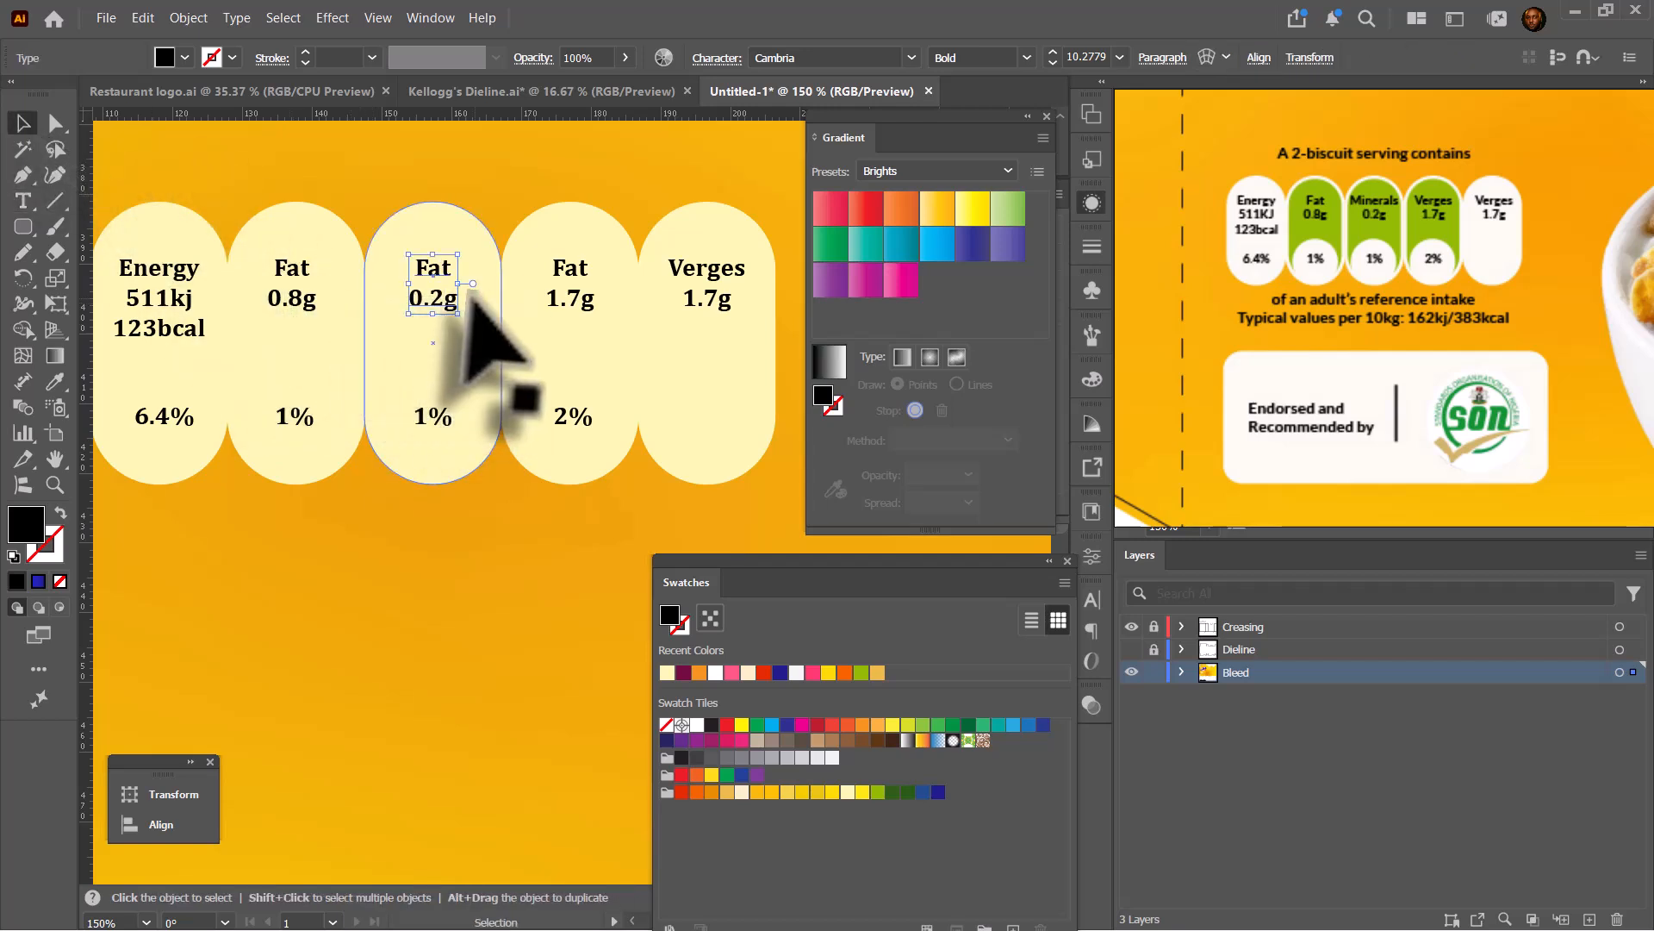
# Duplicate the second badge's shape slightly above it and fill the copy with the light green swatch.
pyautogui.hotkey('ctrl', '-')
pyautogui.moveTo(345, 379); pyautogui.dragTo(345, 321)
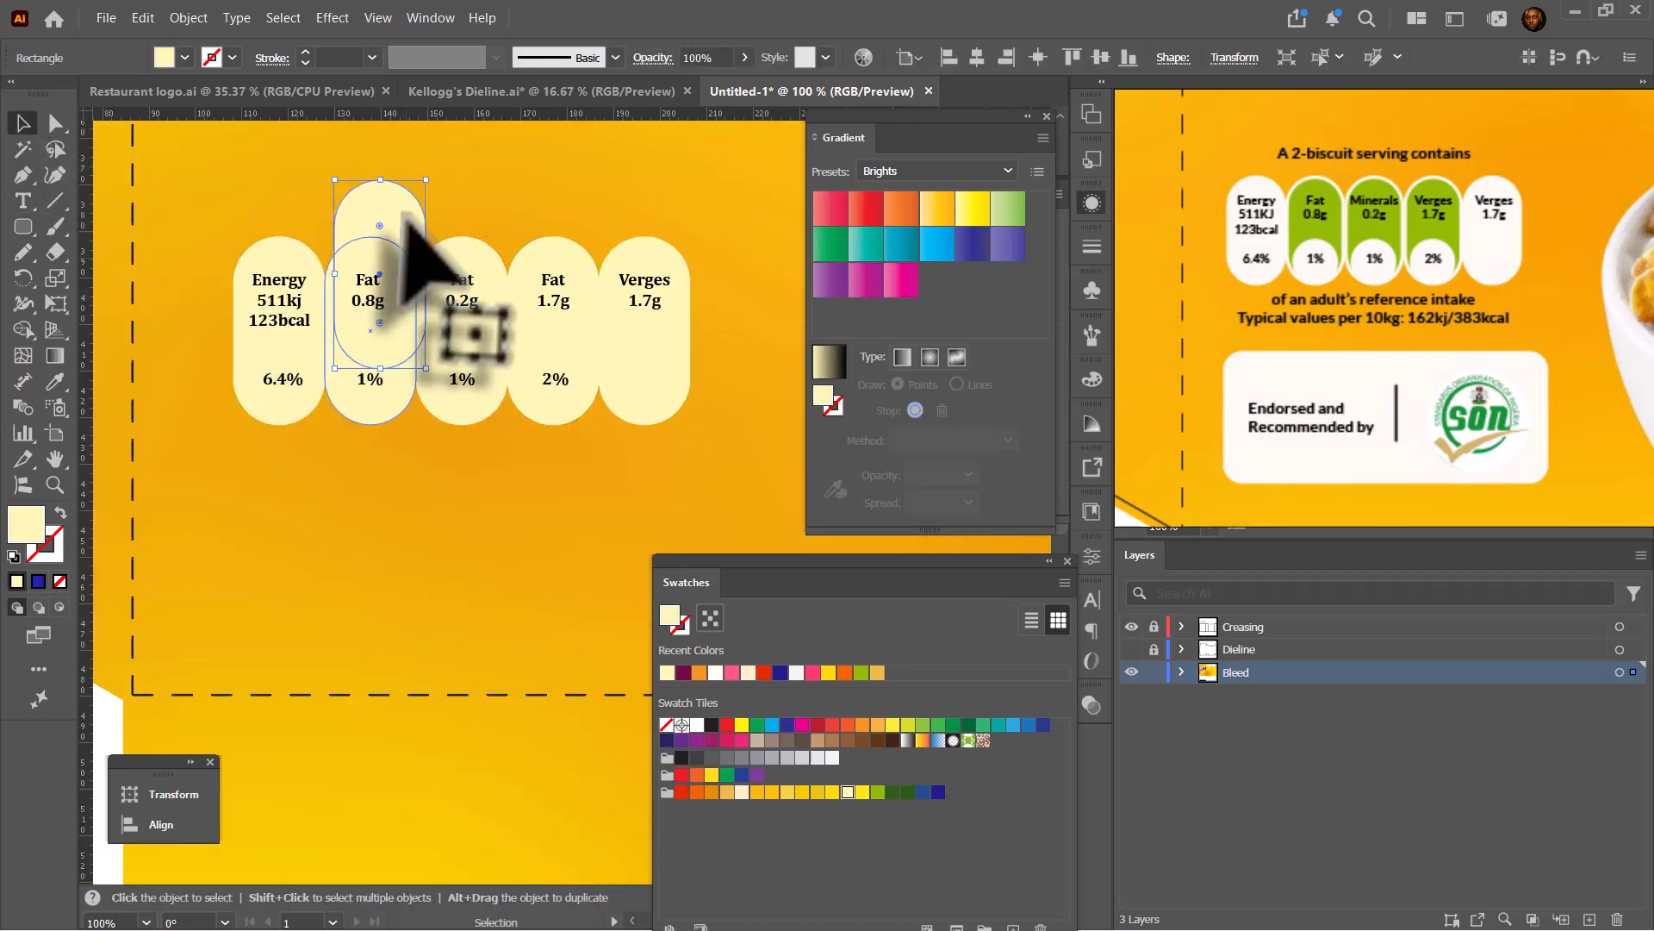
pyautogui.click(877, 792)
# Fit the green shape inside the Fat 0.8g badge, leaving an even pale rim about 1 mm wide at the sides.
pyautogui.scroll(2, 387, 260)
pyautogui.moveTo(425, 259); pyautogui.dragTo(396, 417)
pyautogui.moveTo(370, 417); pyautogui.dragTo(404, 410)
pyautogui.moveTo(278, 408); pyautogui.dragTo(282, 409)
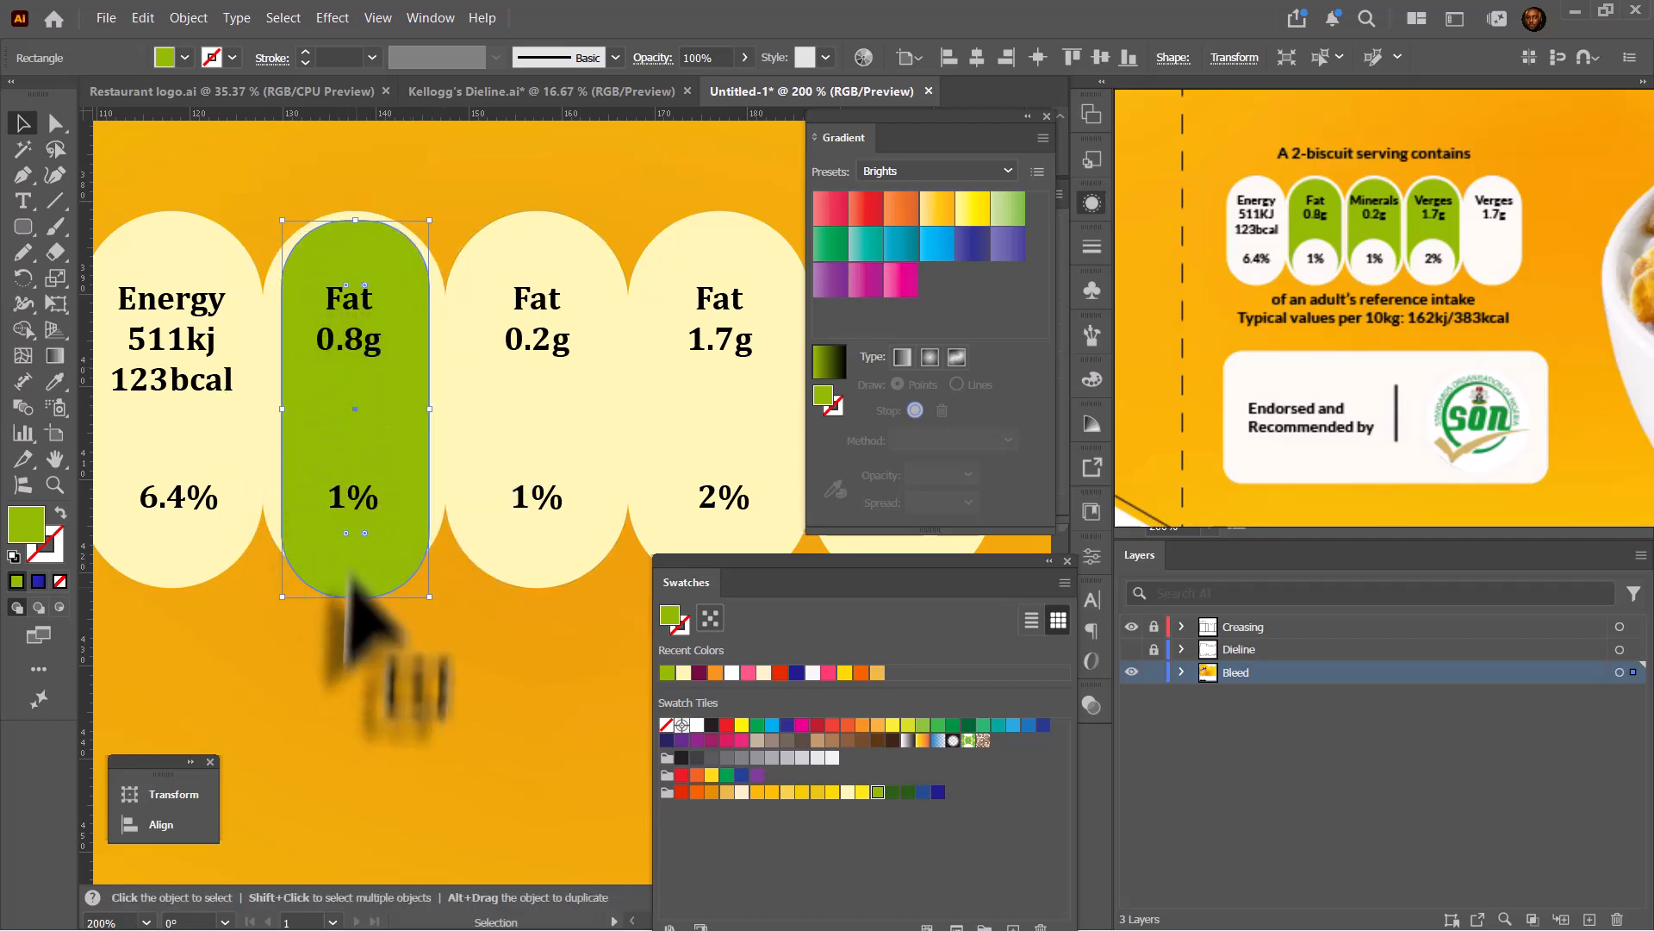
pyautogui.moveTo(355, 596)
pyautogui.mouseDown()
pyautogui.moveTo(369, 591)
pyautogui.moveTo(355, 576)
pyautogui.mouseUp()
pyautogui.moveTo(283, 398); pyautogui.dragTo(274, 398)
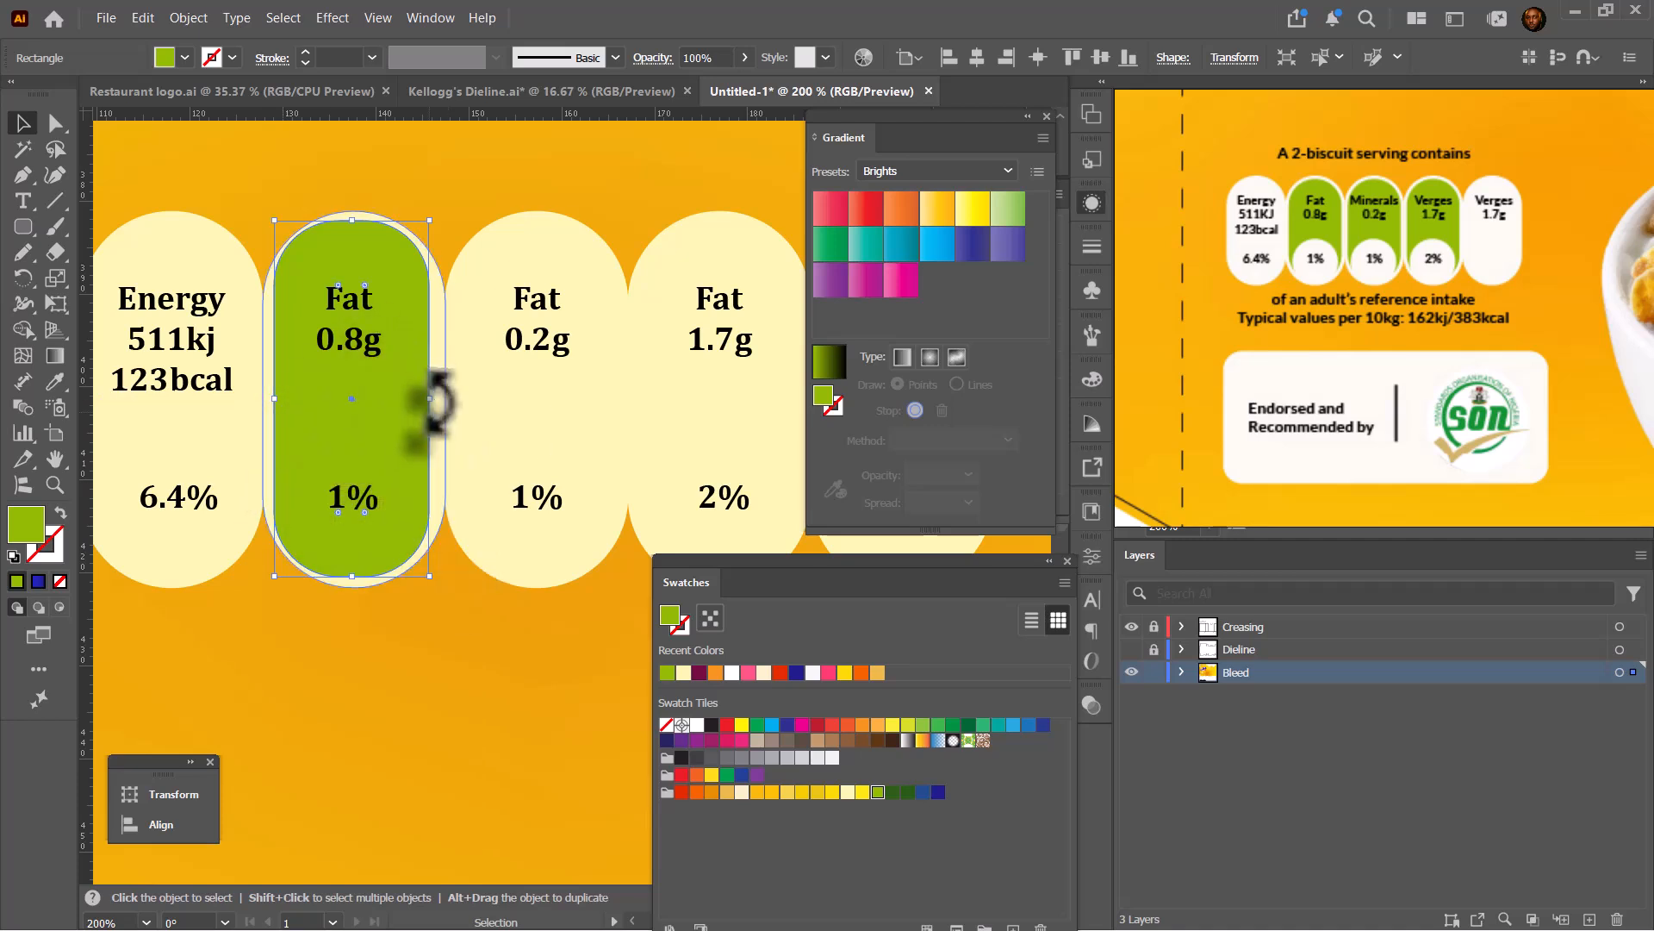
pyautogui.moveTo(429, 398); pyautogui.dragTo(437, 399)
pyautogui.moveTo(372, 285); pyautogui.dragTo(328, 296)
pyautogui.scroll(3, 275, 305)
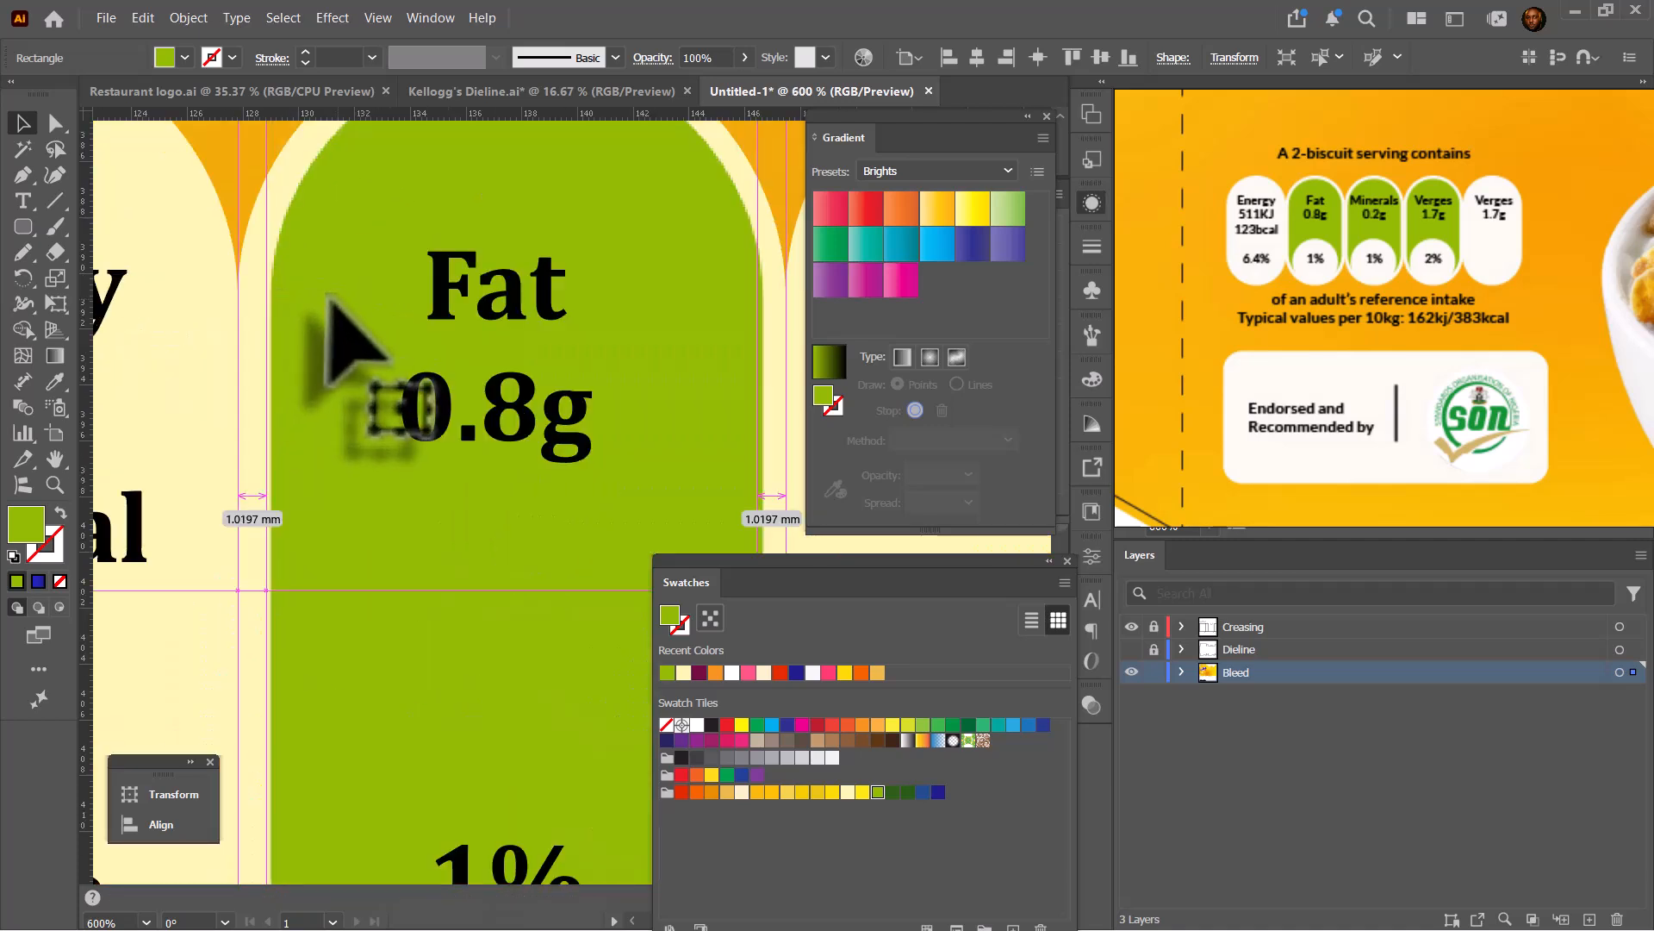
pyautogui.scroll(-3, 407, 388)
# Copy the pale Energy badge shape over the green one and shrink it into a rounded shape behind the 1% text.
pyautogui.click(241, 440)
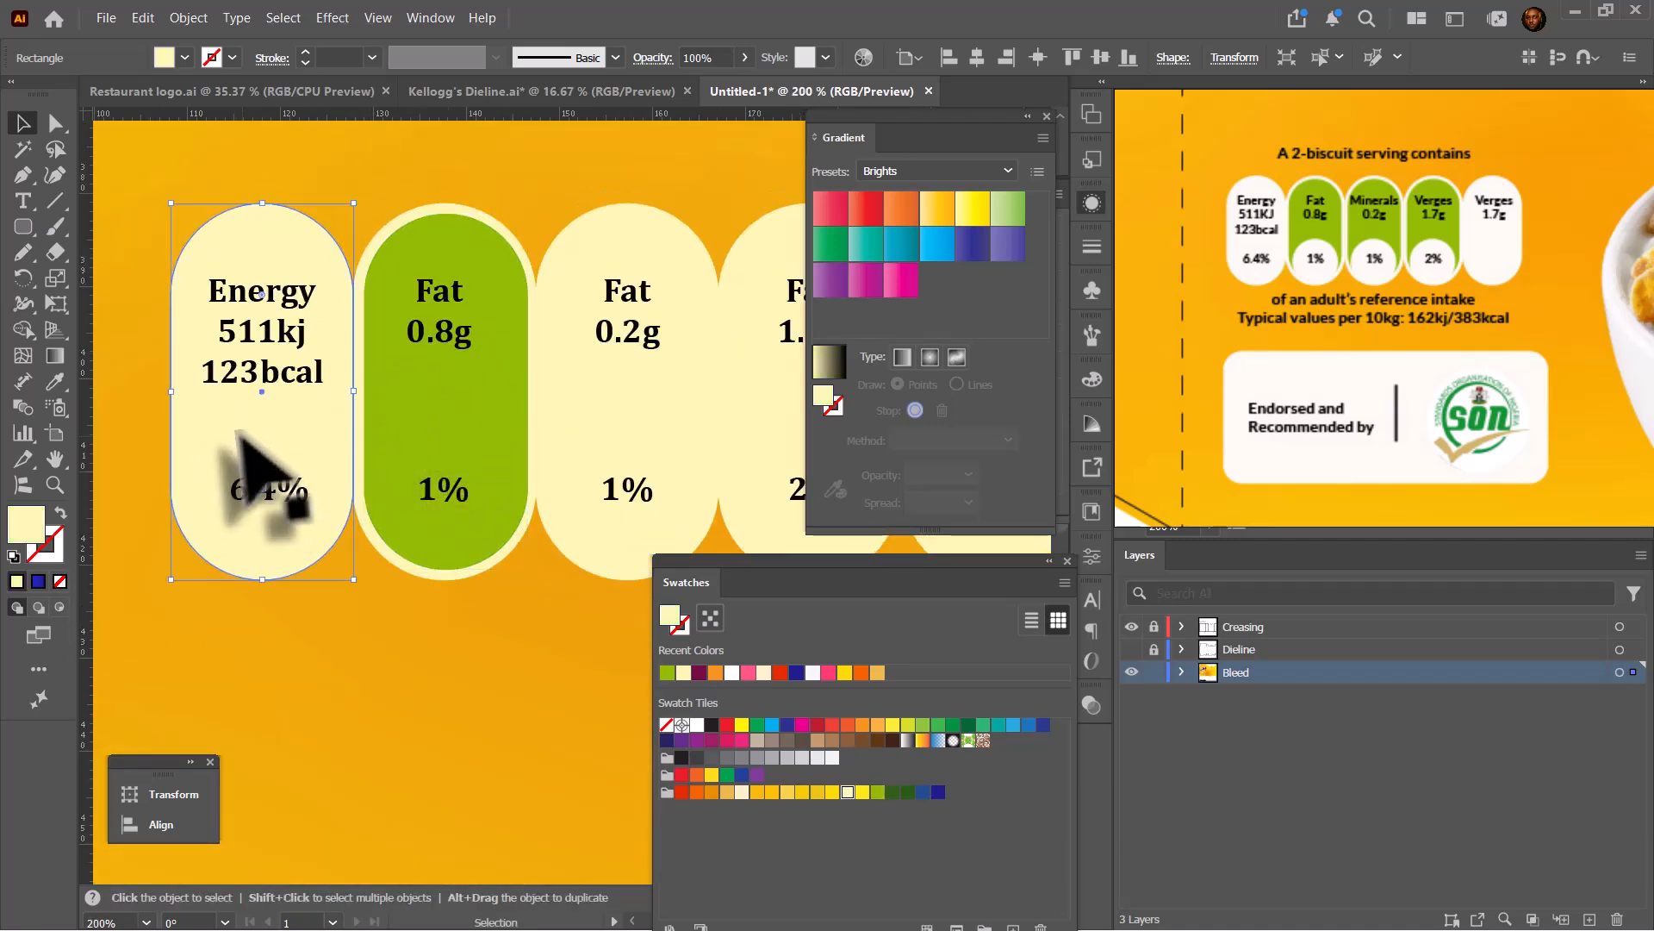
pyautogui.moveTo(237, 435); pyautogui.dragTo(431, 354)
pyautogui.scroll(2, 517, 241)
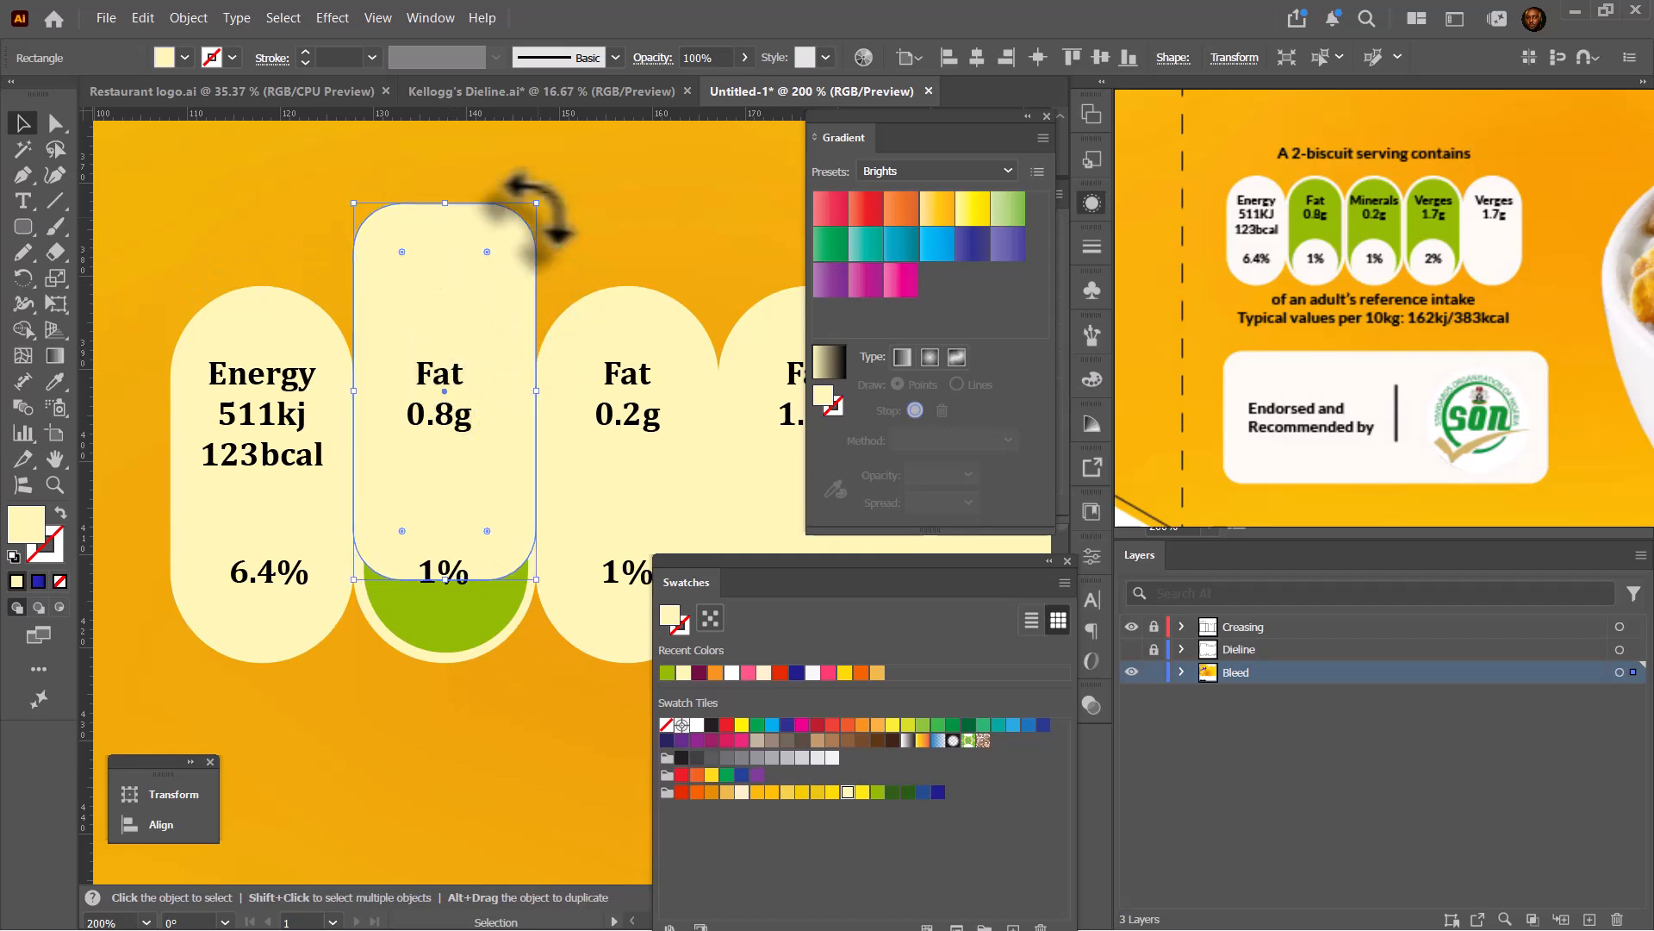
pyautogui.moveTo(445, 203); pyautogui.dragTo(436, 419)
pyautogui.moveTo(436, 438); pyautogui.dragTo(440, 498)
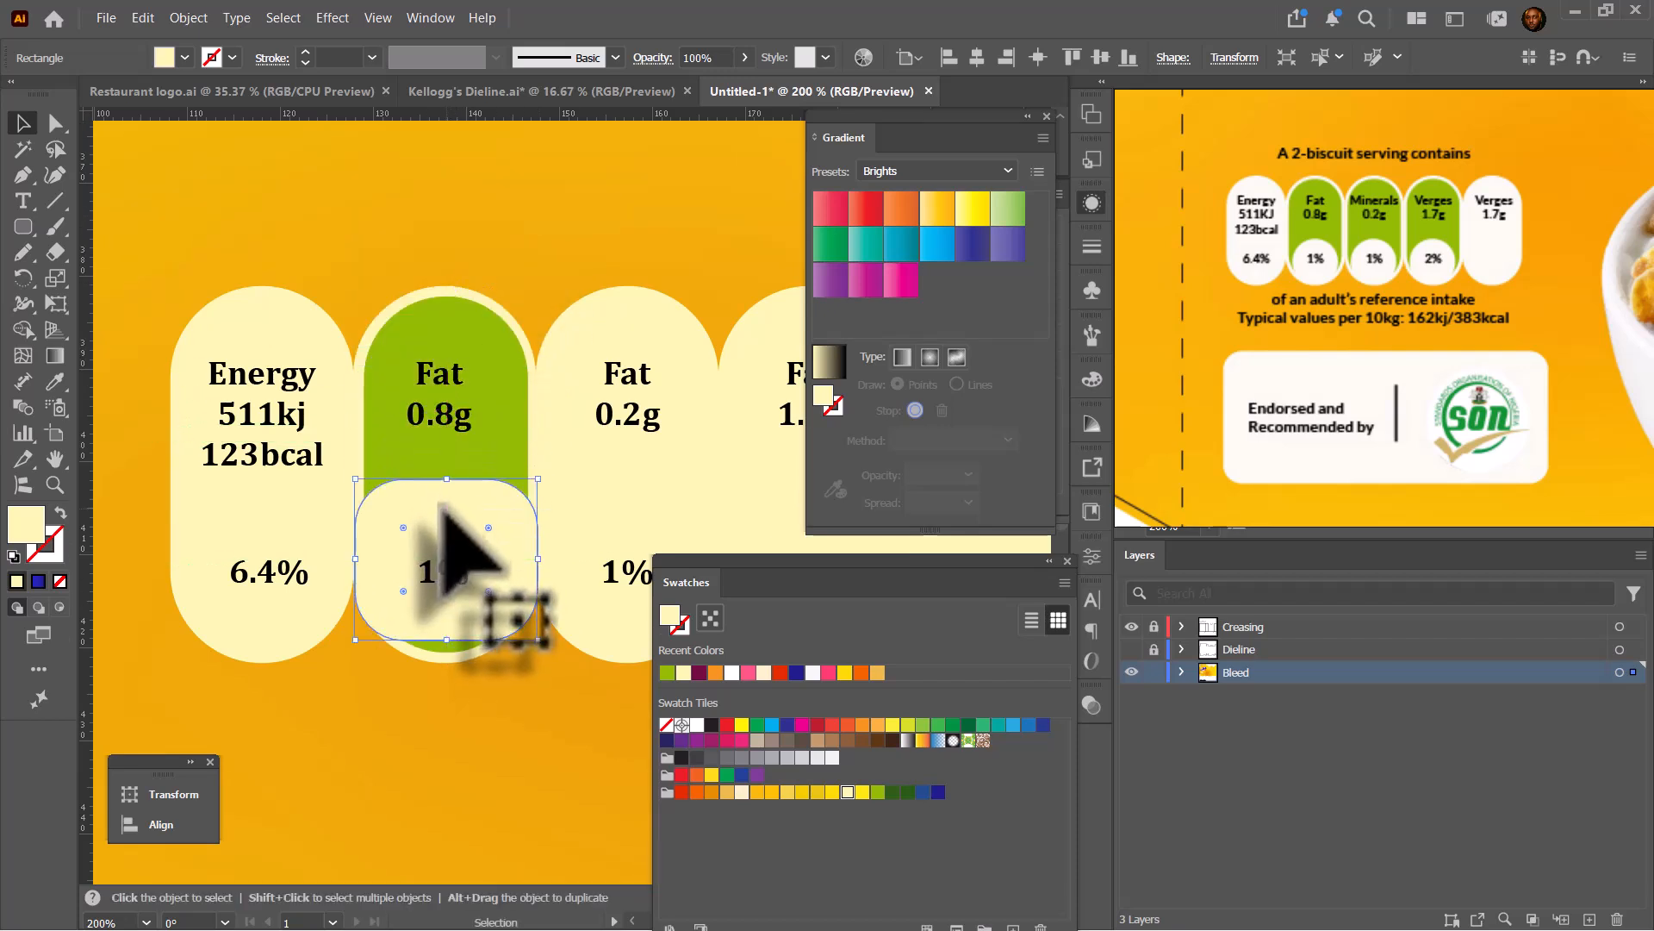
pyautogui.moveTo(354, 560); pyautogui.dragTo(364, 560)
pyautogui.moveTo(536, 560); pyautogui.dragTo(525, 563)
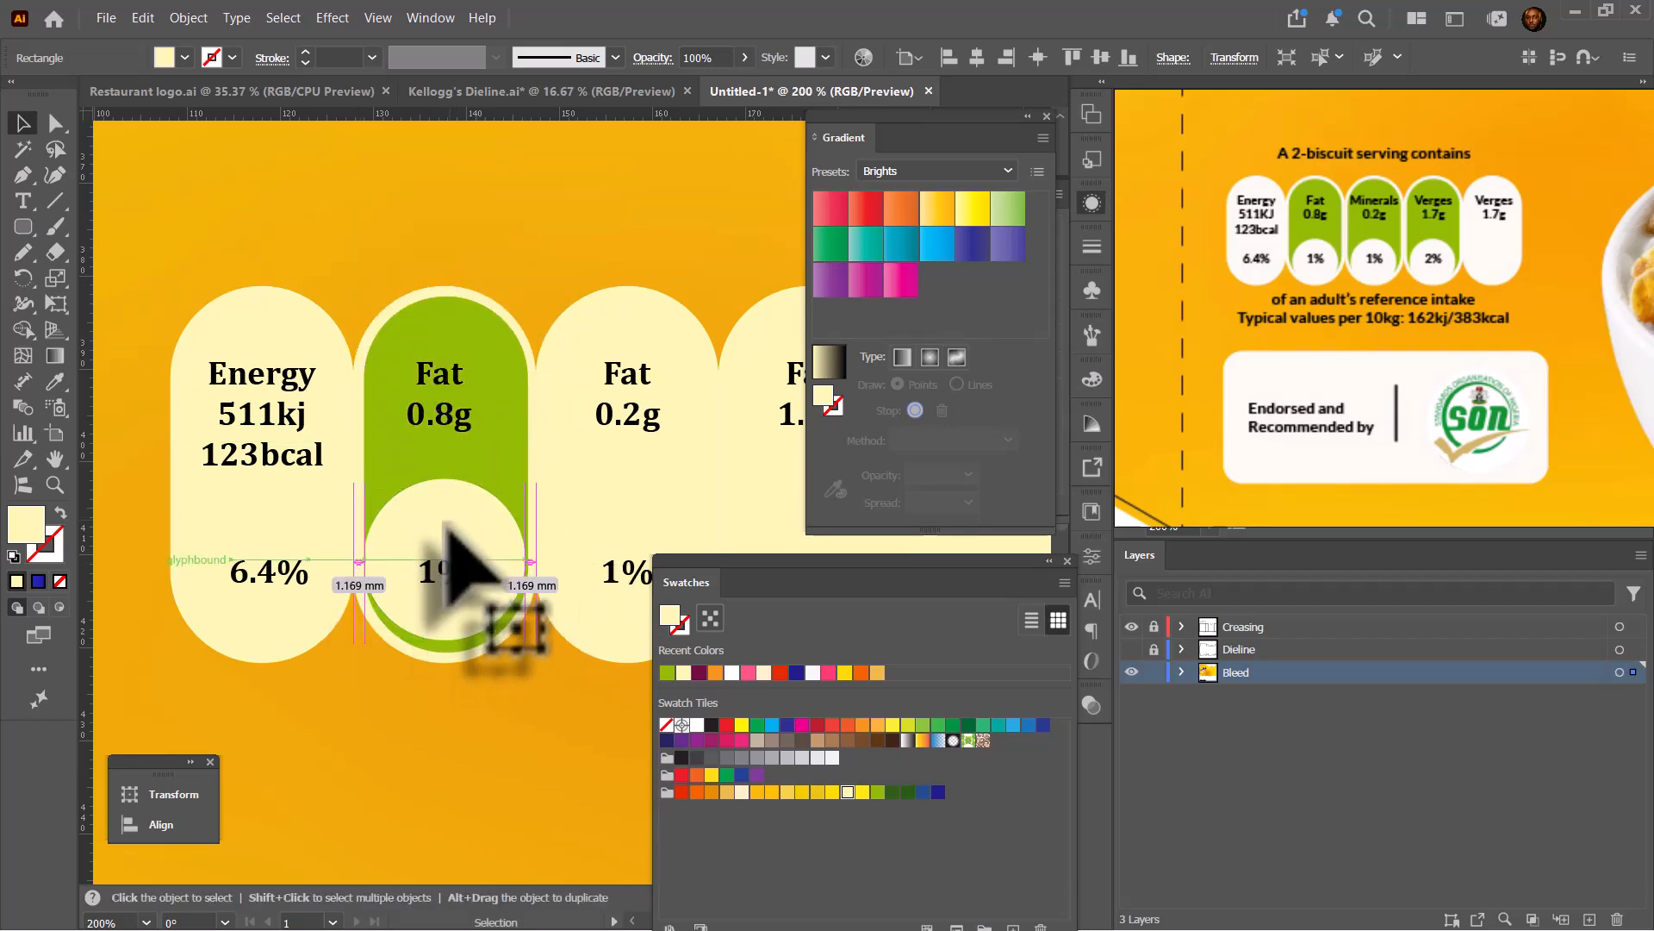
# Duplicate the finished green and pale inner shapes onto the third and fourth badges.
pyautogui.moveTo(445, 522); pyautogui.dragTo(517, 526)
pyautogui.scroll(-2, 388, 603)
pyautogui.scroll(1, 396, 517)
pyautogui.hotkey('ctrl', 'd')
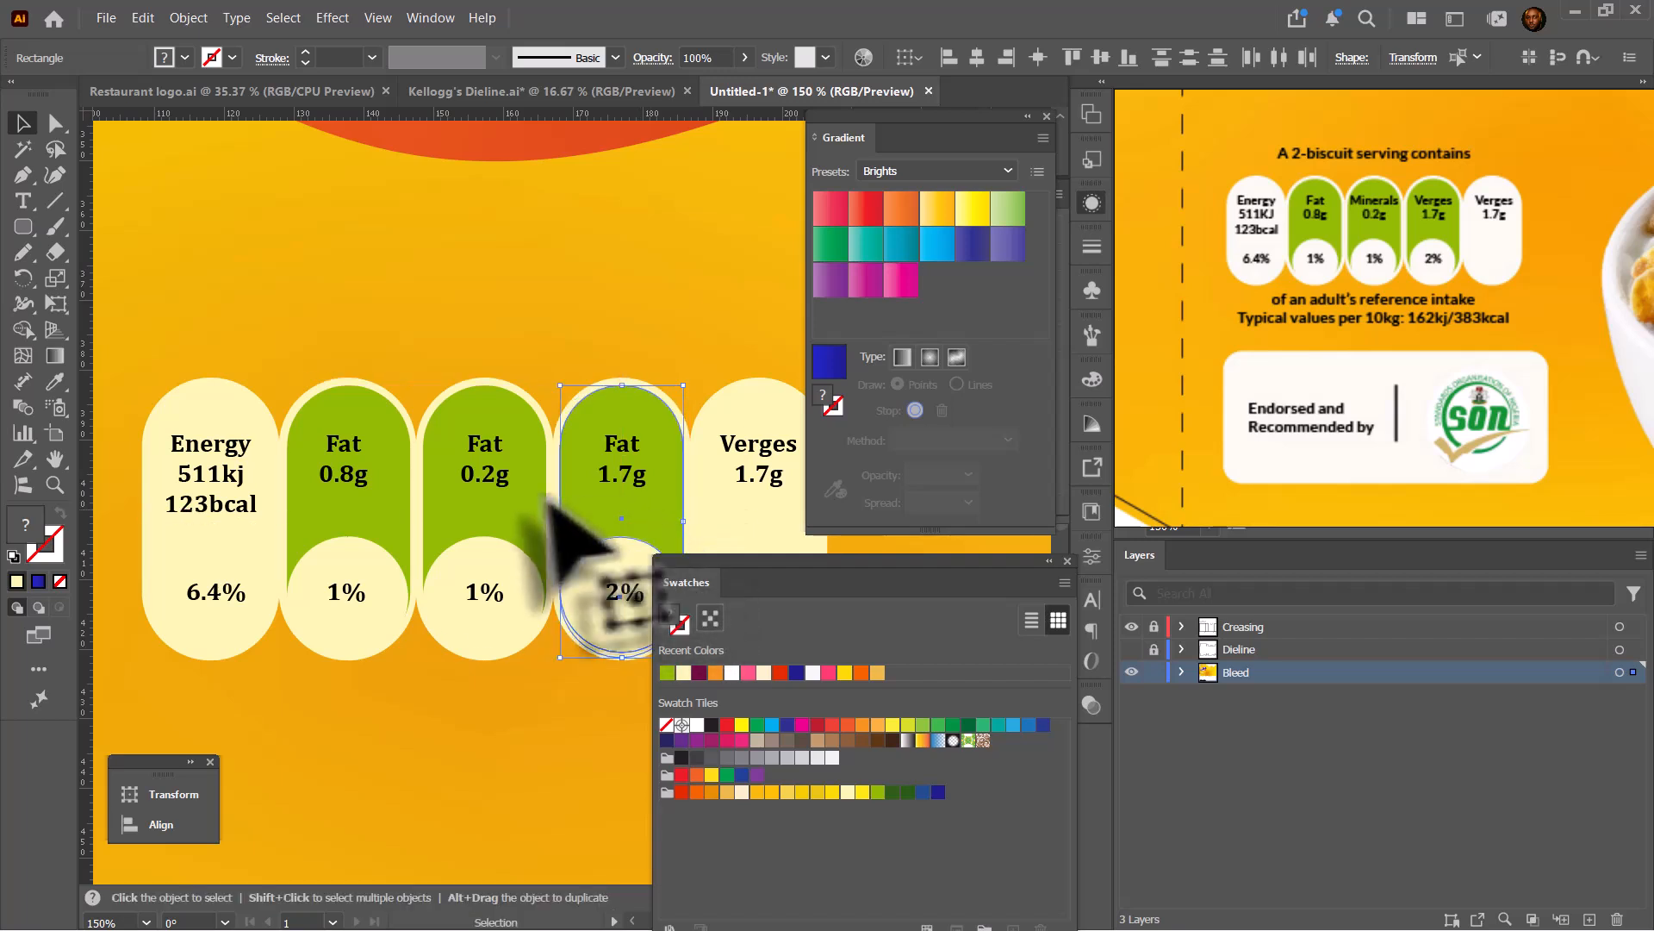
# Add the text "A 2-biscuit serving contains" above the row of badges.
pyautogui.hotkey('ctrl', '-')
pyautogui.hotkey('ctrl', '=')
pyautogui.press('t')
pyautogui.tripleClick(517, 292)
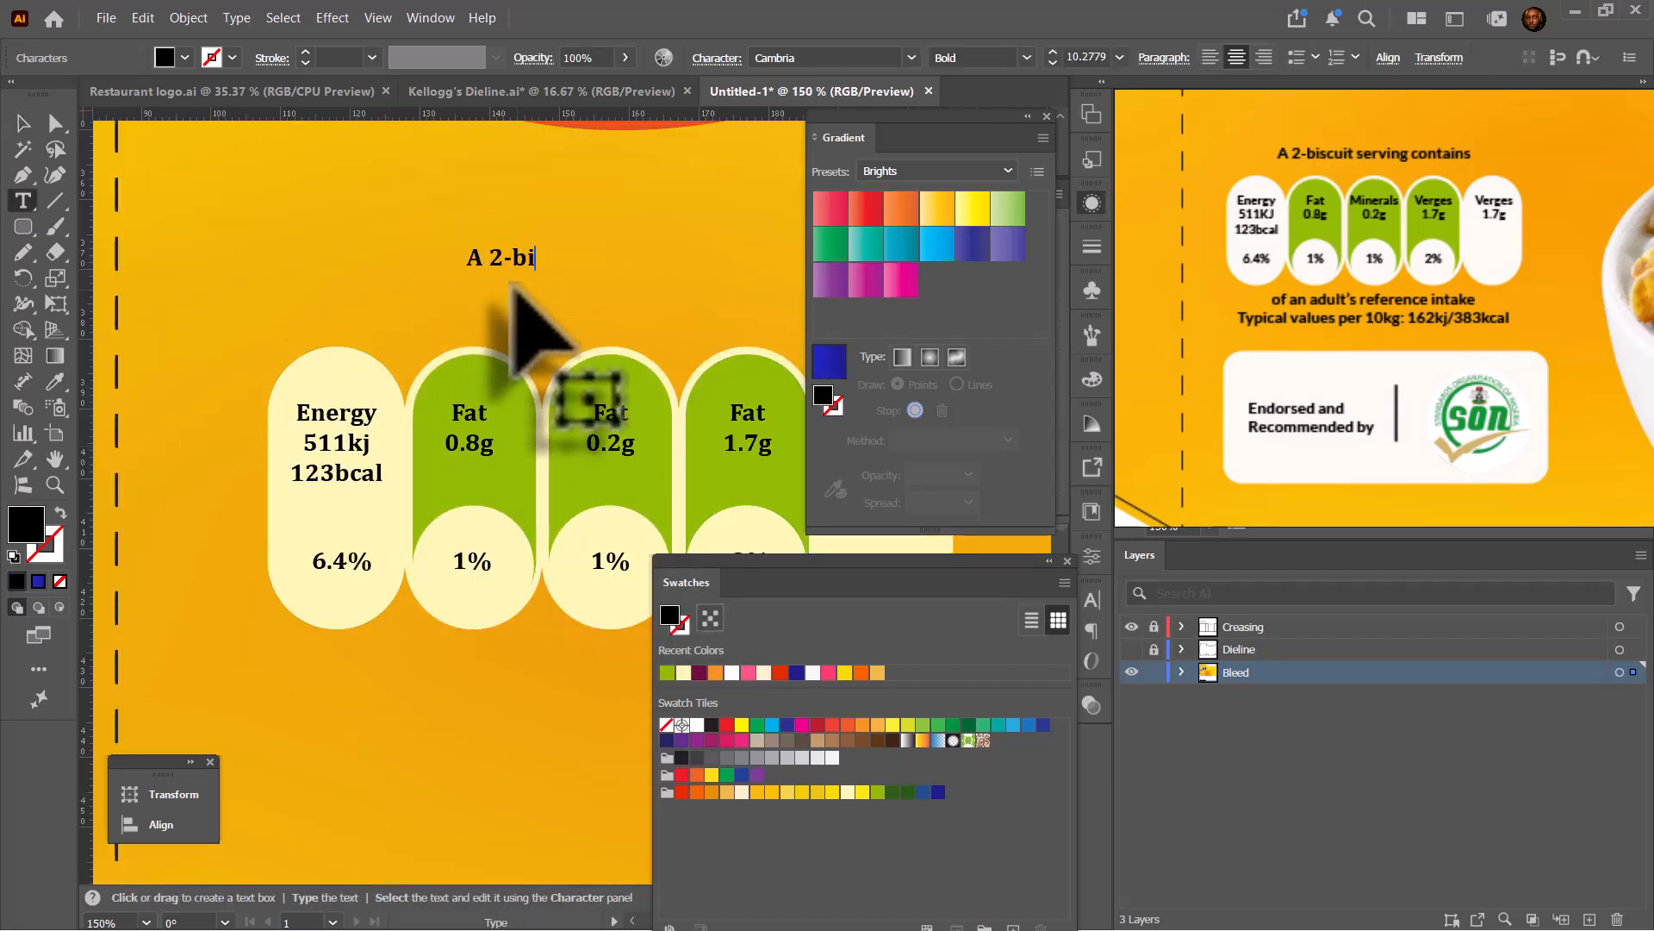
pyautogui.write('A 2-biscuit serving contains')
# Set the serving text to 13 pt and copy it below the badges as "of an adult's reference intake" and "typical values per 10kg:162kj/383kcal".
pyautogui.click(23, 123)
pyautogui.moveTo(534, 259); pyautogui.dragTo(383, 498)
pyautogui.hotkey('ctrl', '-')
pyautogui.hotkey('ctrl', '-')
pyautogui.click(1052, 52)
pyautogui.tripleClick(385, 487)
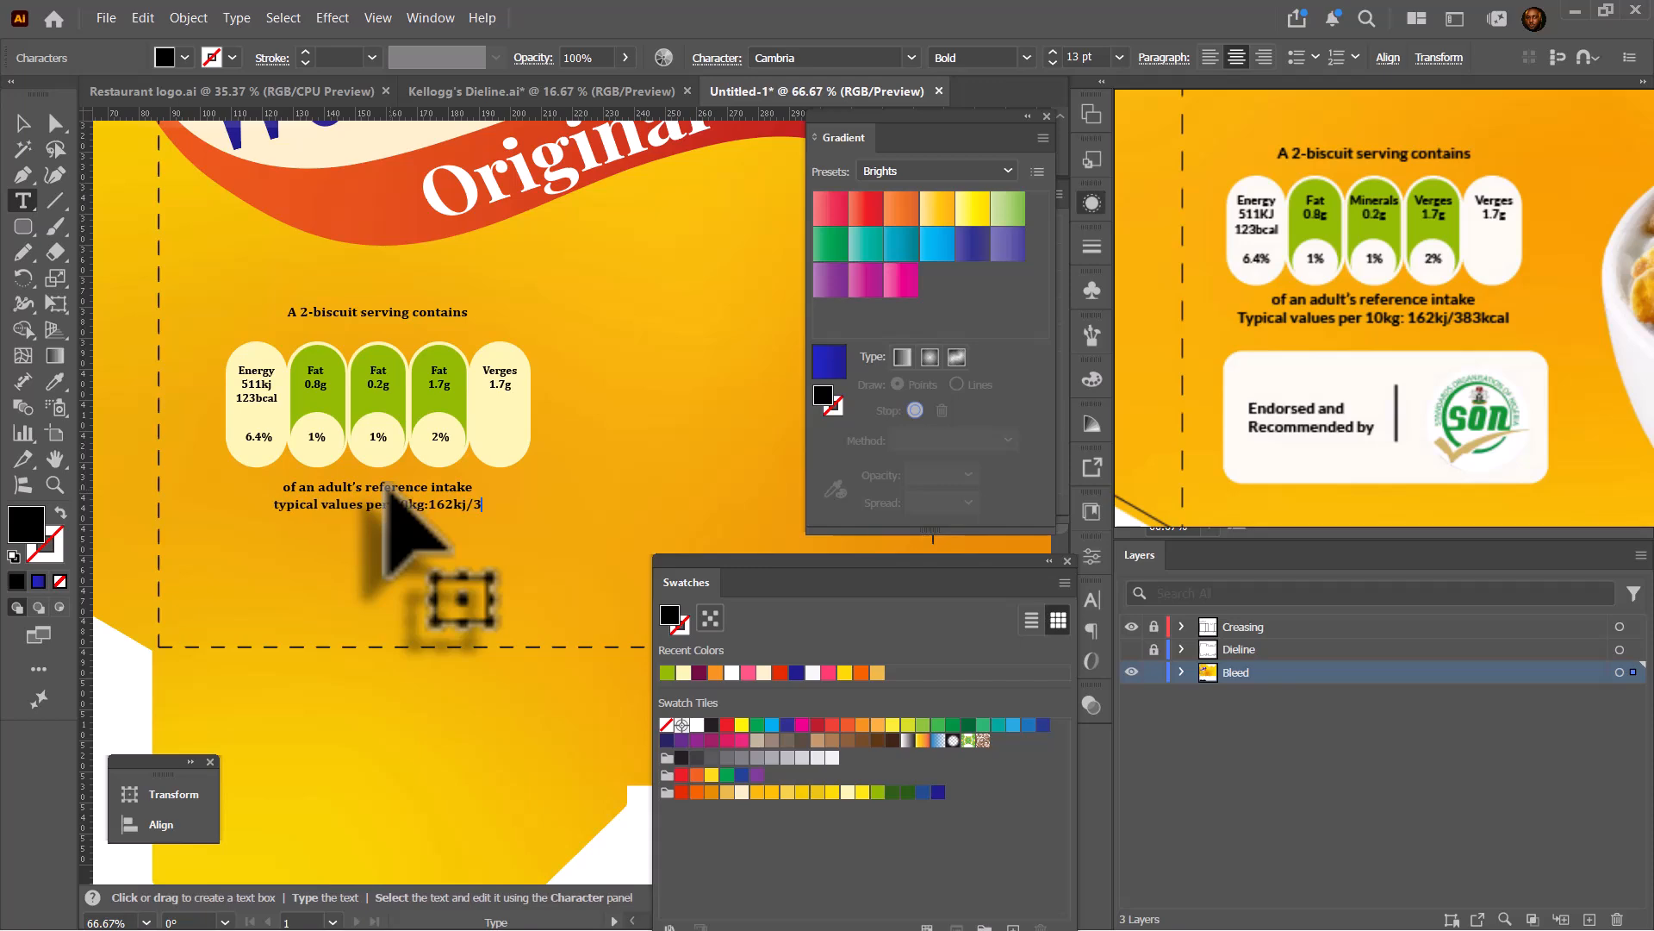
pyautogui.write('l')
# Move the "A 2-biscuit serving contains" line slightly closer to the badges, centred over the row.
pyautogui.click(23, 123)
pyautogui.click(379, 312)
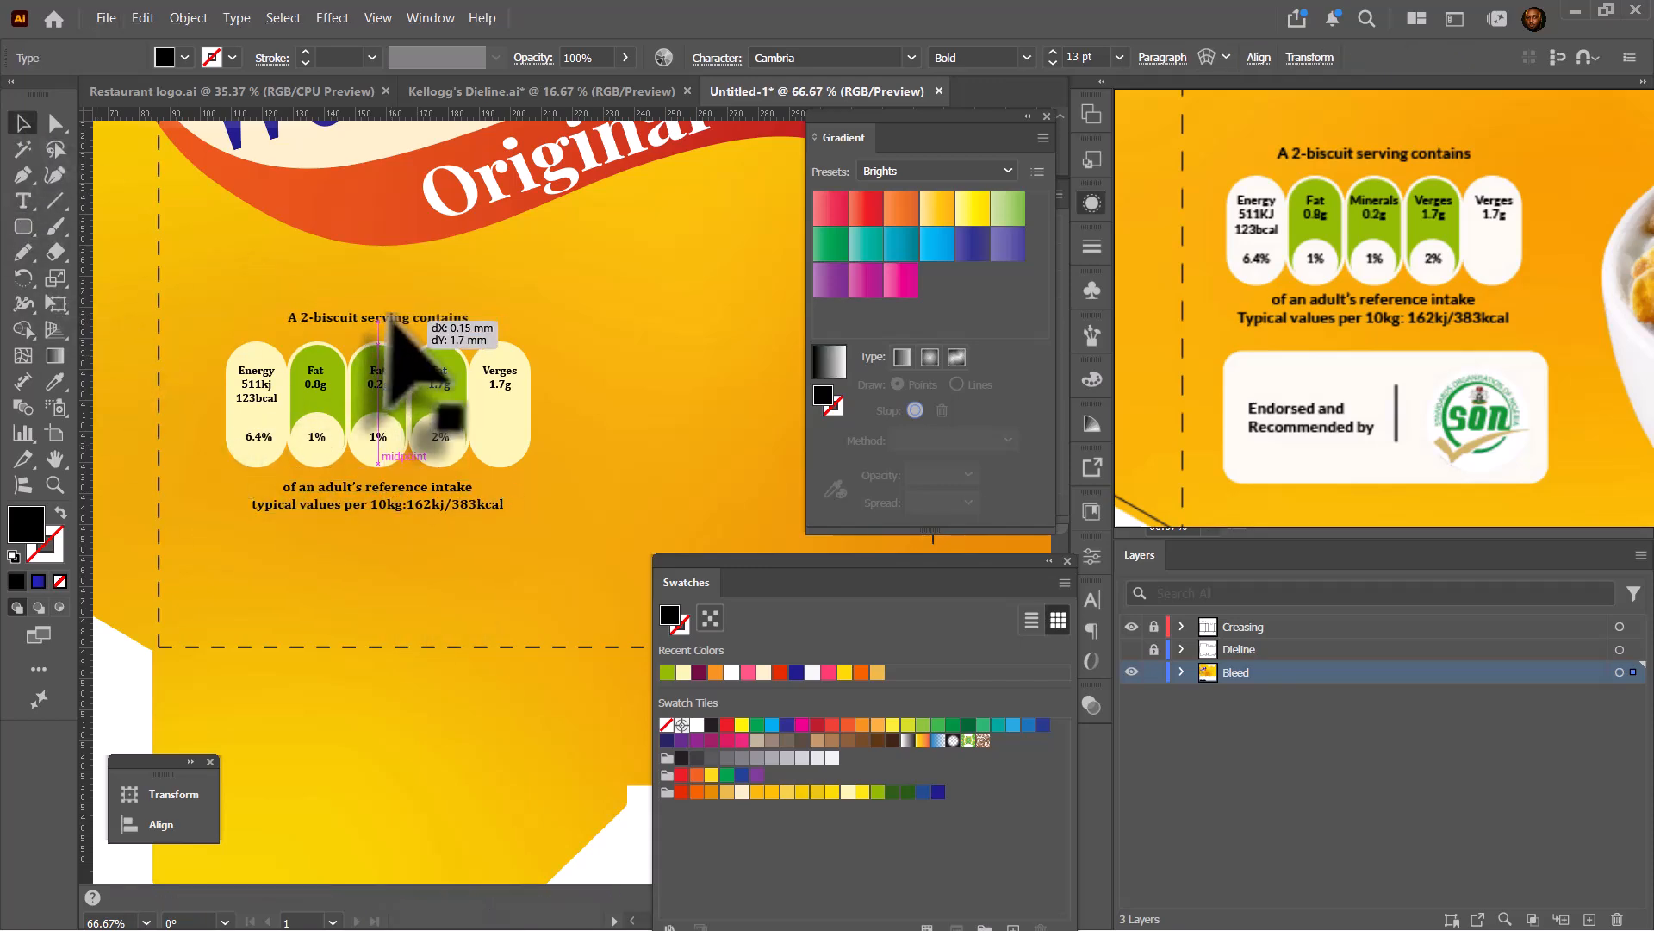
pyautogui.scroll(-4, 307, 354)
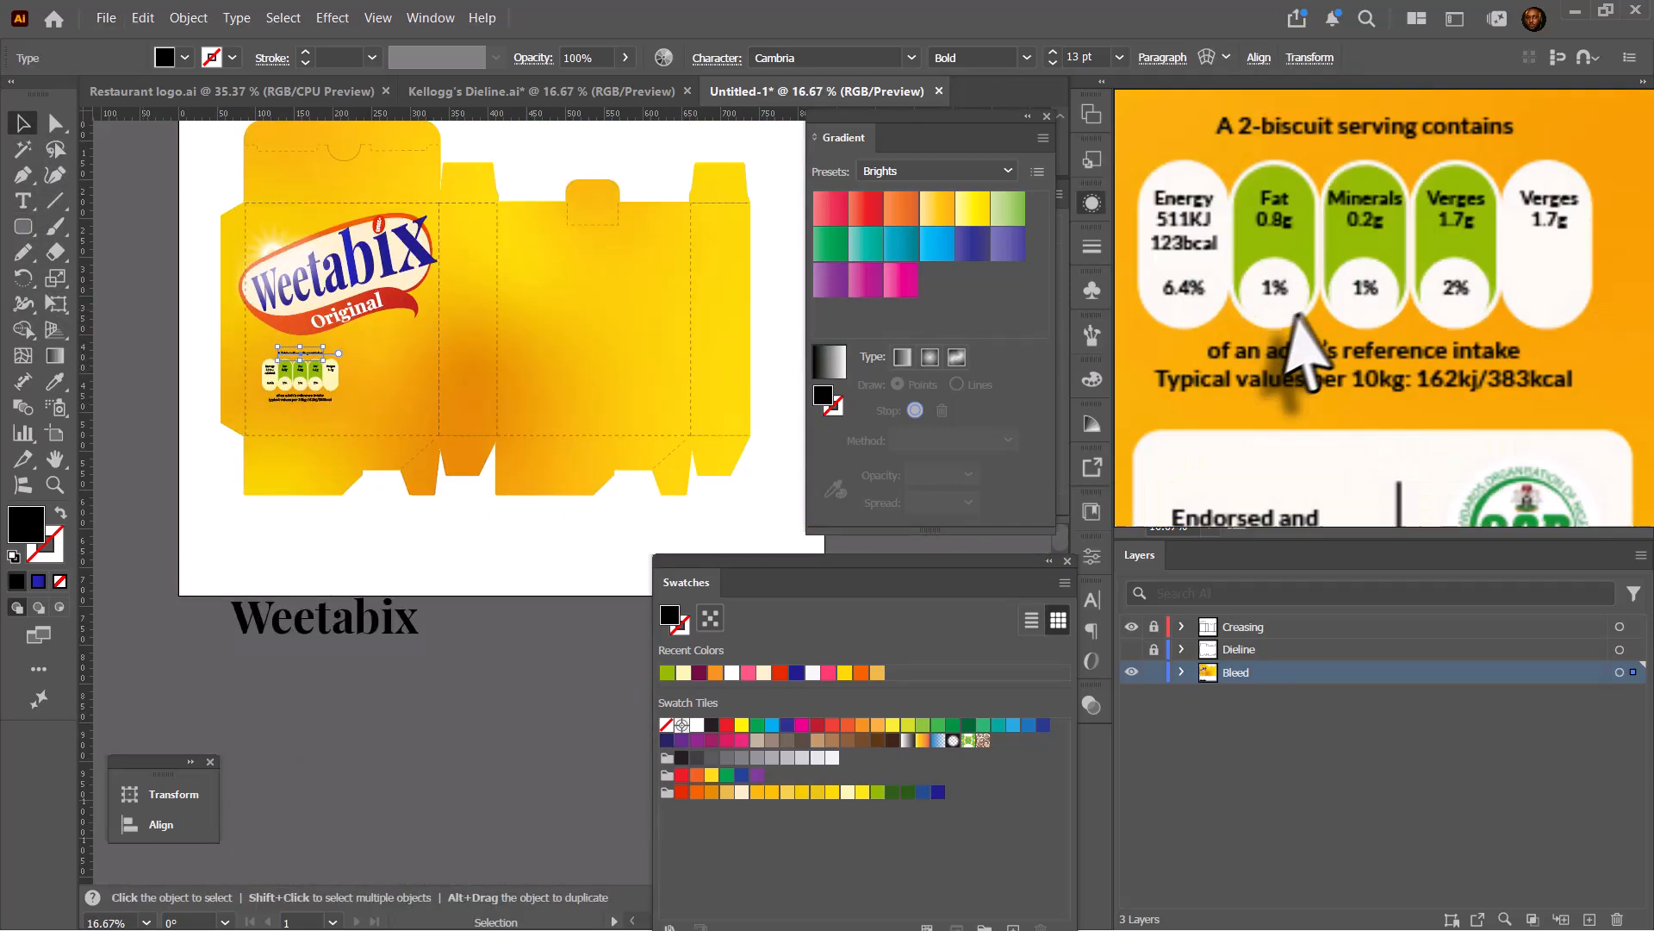
# Move the nutrition badges and their serving text together to a slightly higher position below the logo.
pyautogui.scroll(1, 117, 204)
pyautogui.moveTo(609, 277); pyautogui.dragTo(481, 267)
pyautogui.moveTo(405, 479); pyautogui.dragTo(395, 450)
# Draw a rounded rectangle beneath the nutrition text and fill it with the pale cream of the badges.
pyautogui.moveTo(24, 227); pyautogui.dragTo(51, 252)
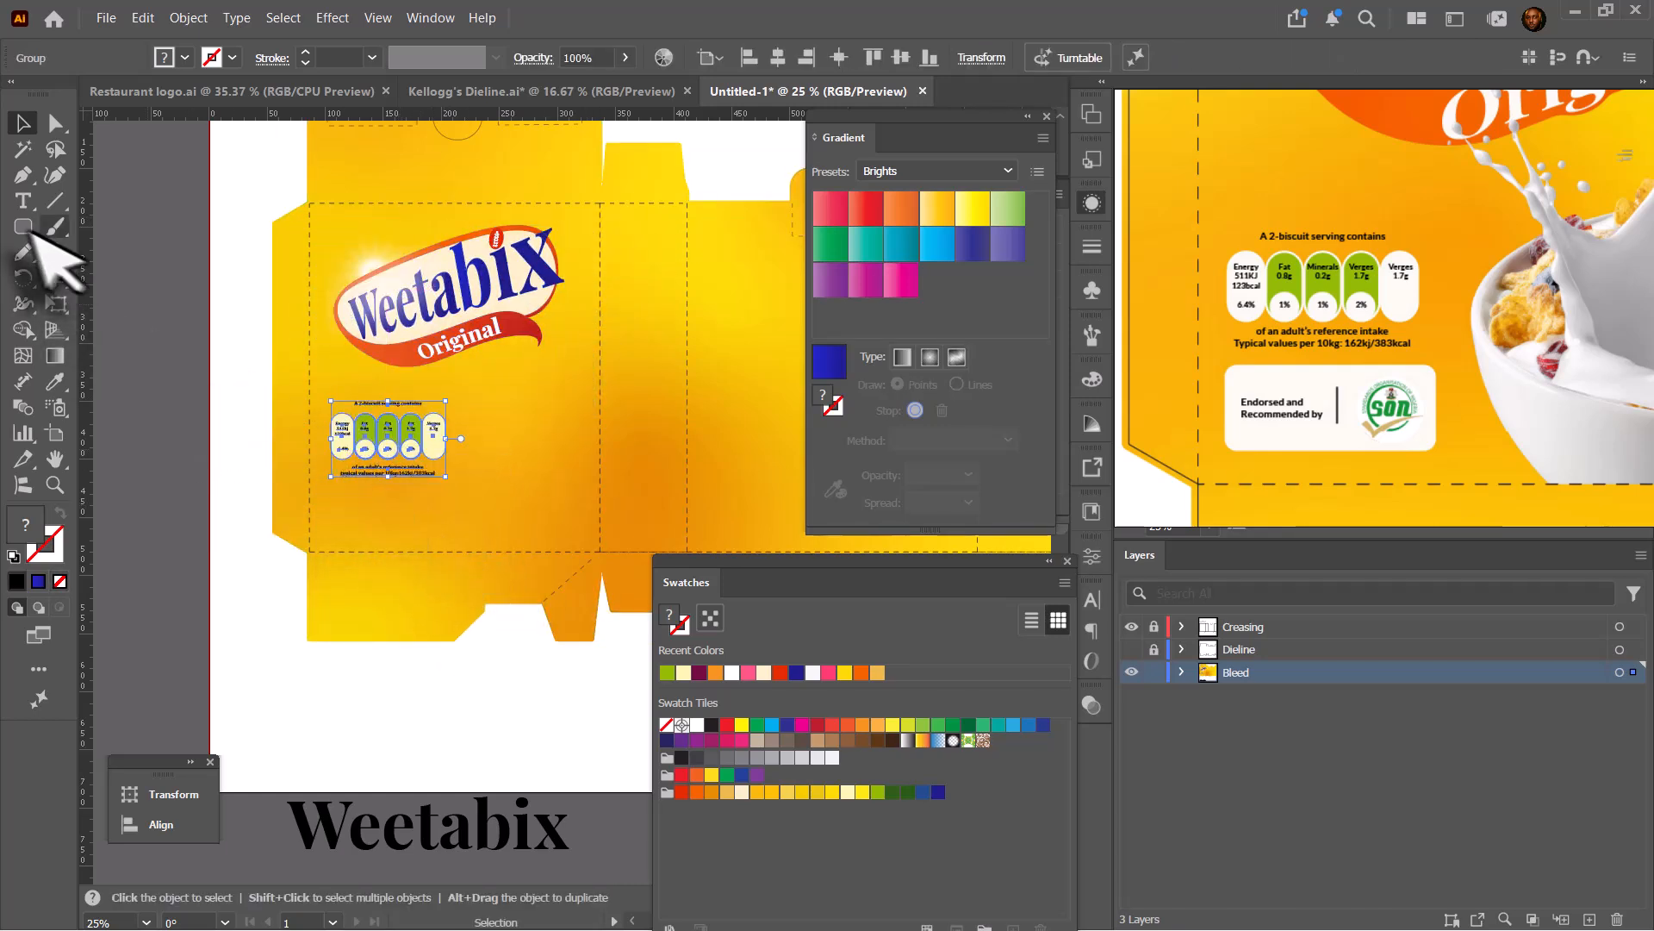
pyautogui.moveTo(319, 498); pyautogui.dragTo(400, 503)
pyautogui.press('i')
pyautogui.click(435, 440)
pyautogui.press('v')
pyautogui.hotkey('ctrl', '1')
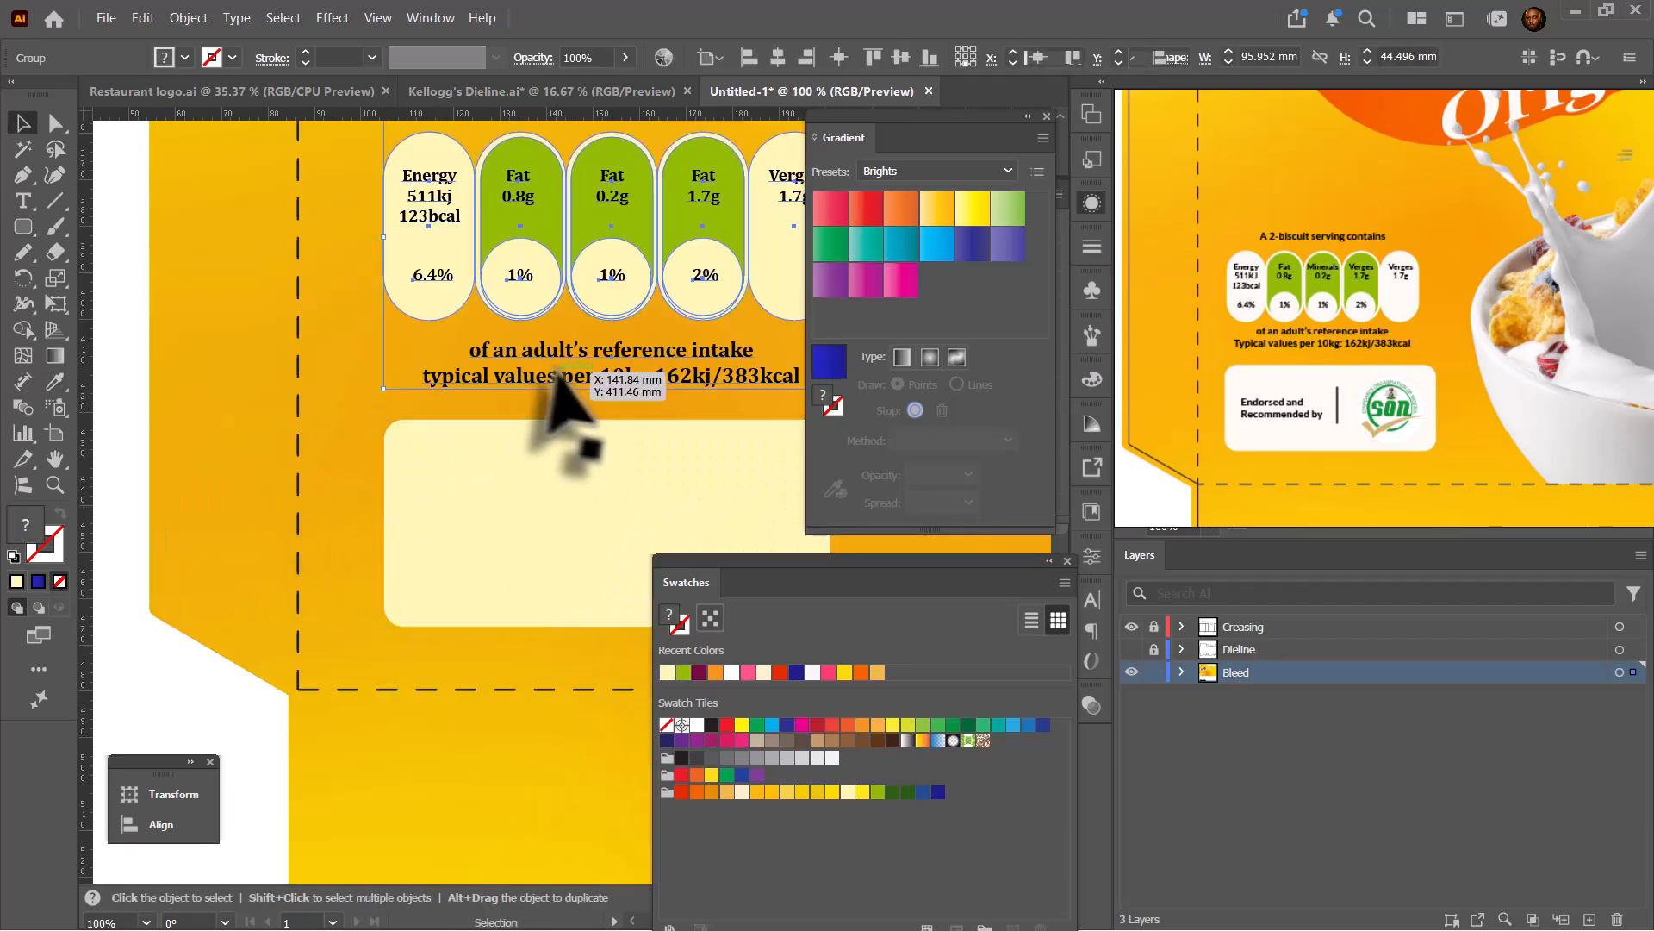
# Add the left-aligned two-line text "Endorsed and Recommended by" inside the cream rounded box.
pyautogui.click(23, 201)
pyautogui.click(401, 533)
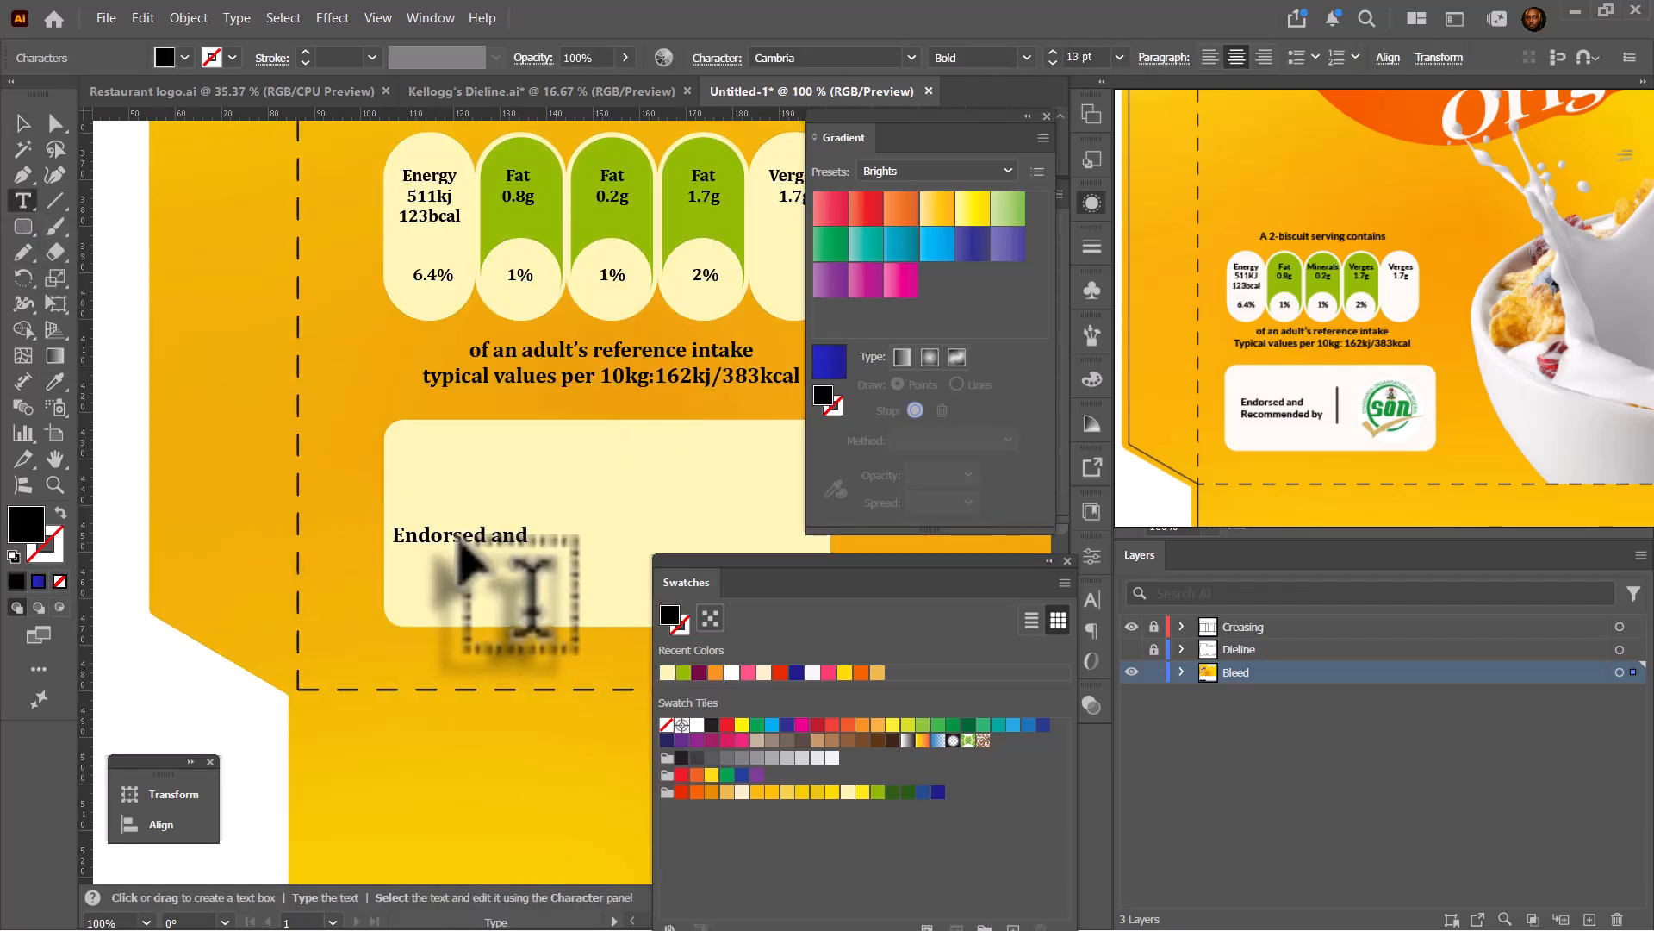
pyautogui.hotkey('ctrl', 'a')
pyautogui.hotkey('ctrl', 'shift', 'l')
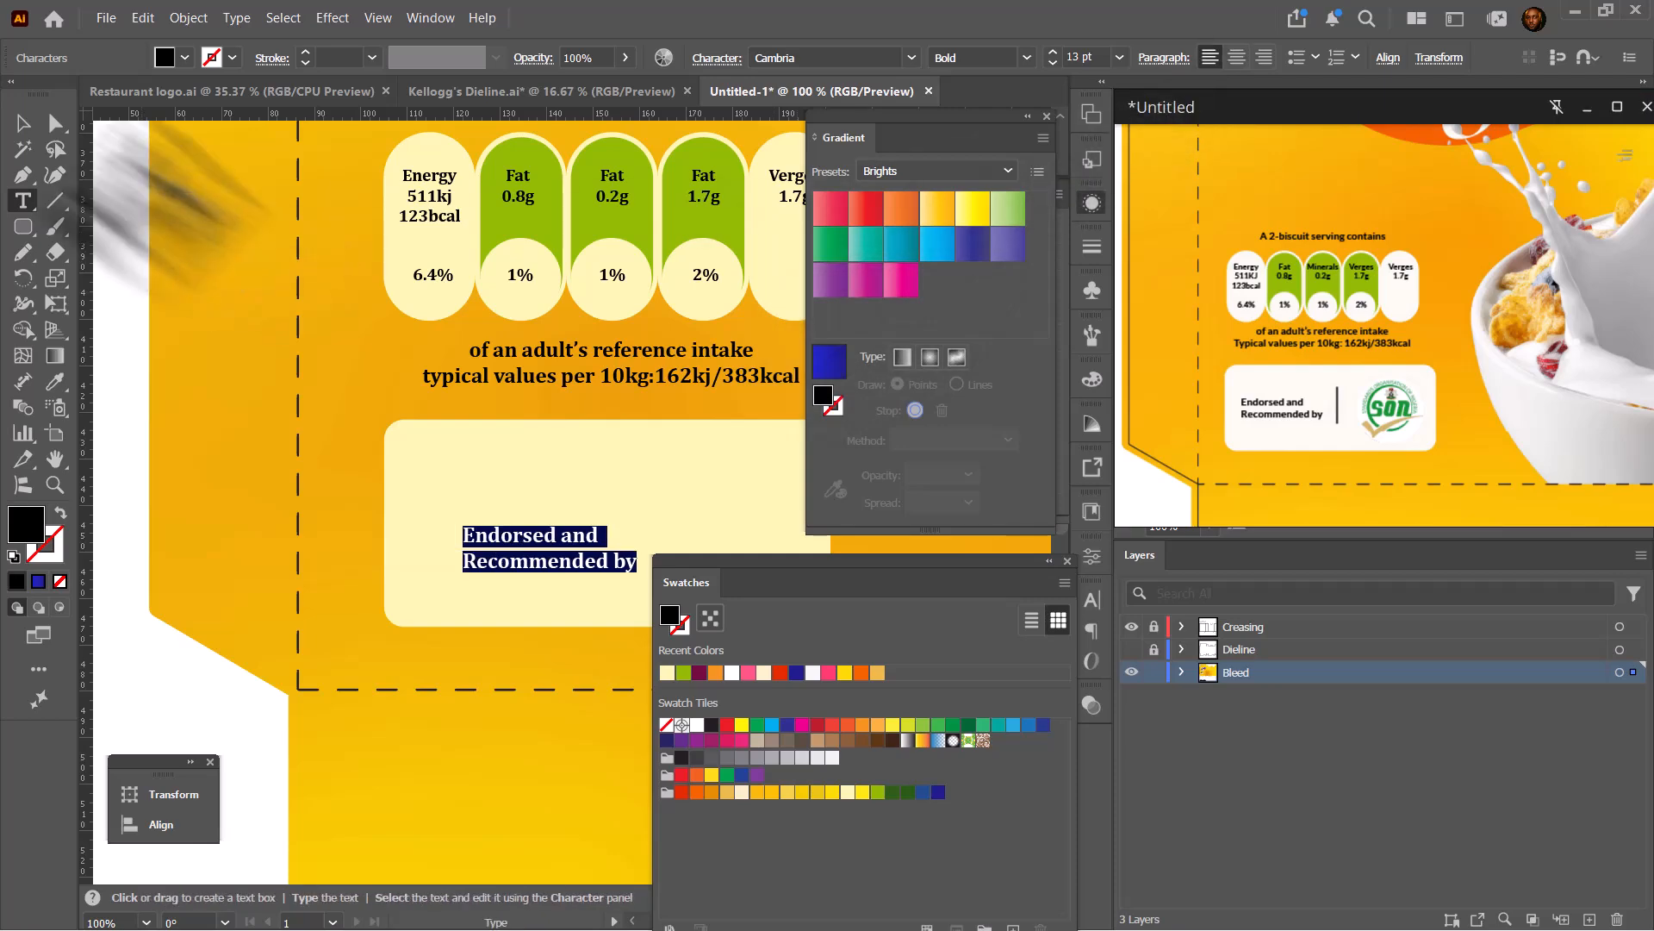
pyautogui.press('Escape')
pyautogui.moveTo(552, 551)
pyautogui.mouseDown()
pyautogui.moveTo(519, 521)
pyautogui.moveTo(531, 509)
pyautogui.mouseUp()
# Draw a vertical black divider line beside the endorsement text and increase its stroke weight.
pyautogui.hotkey('ctrl', '0')
pyautogui.hotkey('ctrl', '1')
pyautogui.click(305, 52)
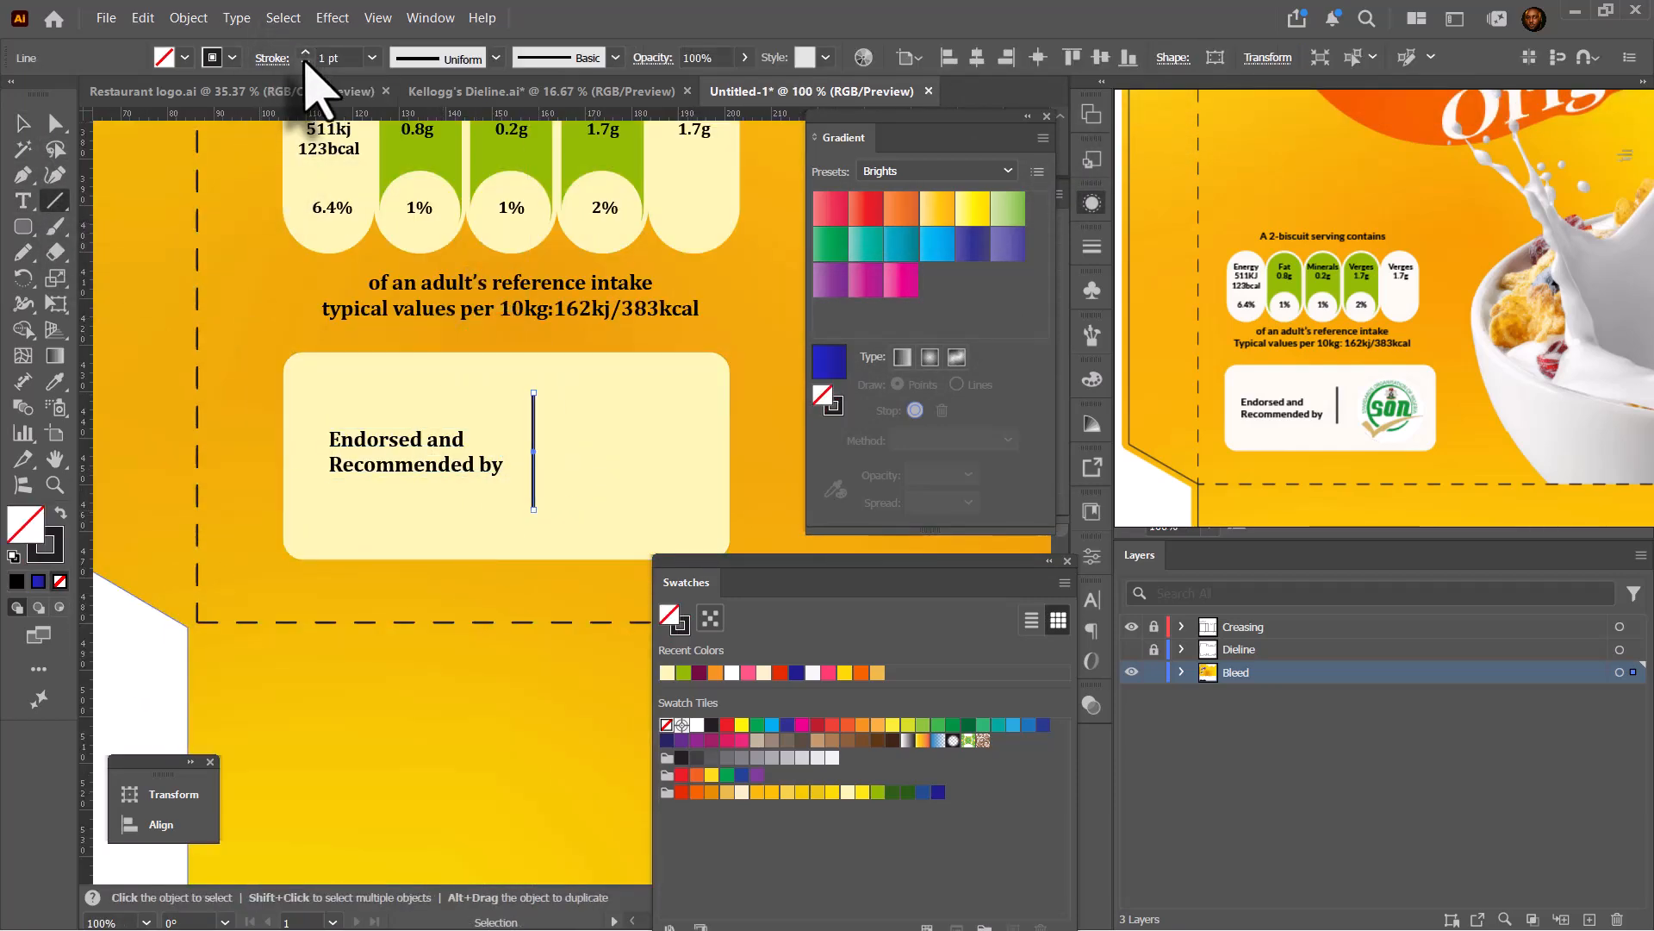
# Place the SON logo image images (1).jpg and scale it down to fit beside the divider in the endorsement box.
pyautogui.hotkey('ctrl', 'shift', 'p')
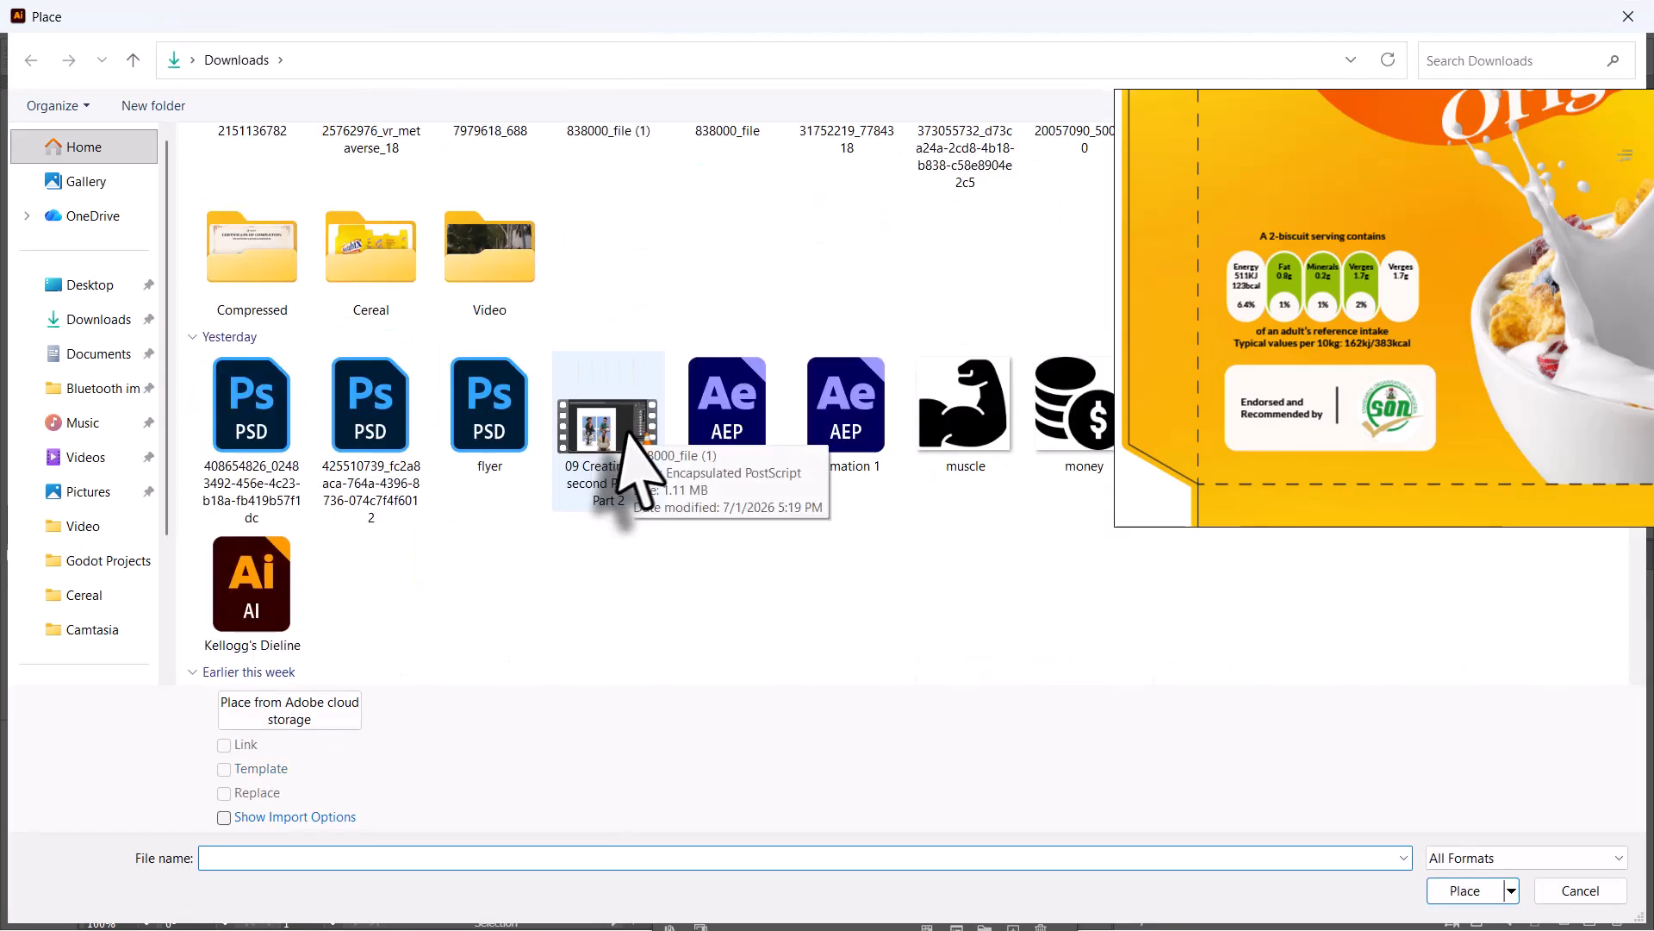
pyautogui.doubleClick(486, 375)
pyautogui.moveTo(488, 569); pyautogui.dragTo(668, 389)
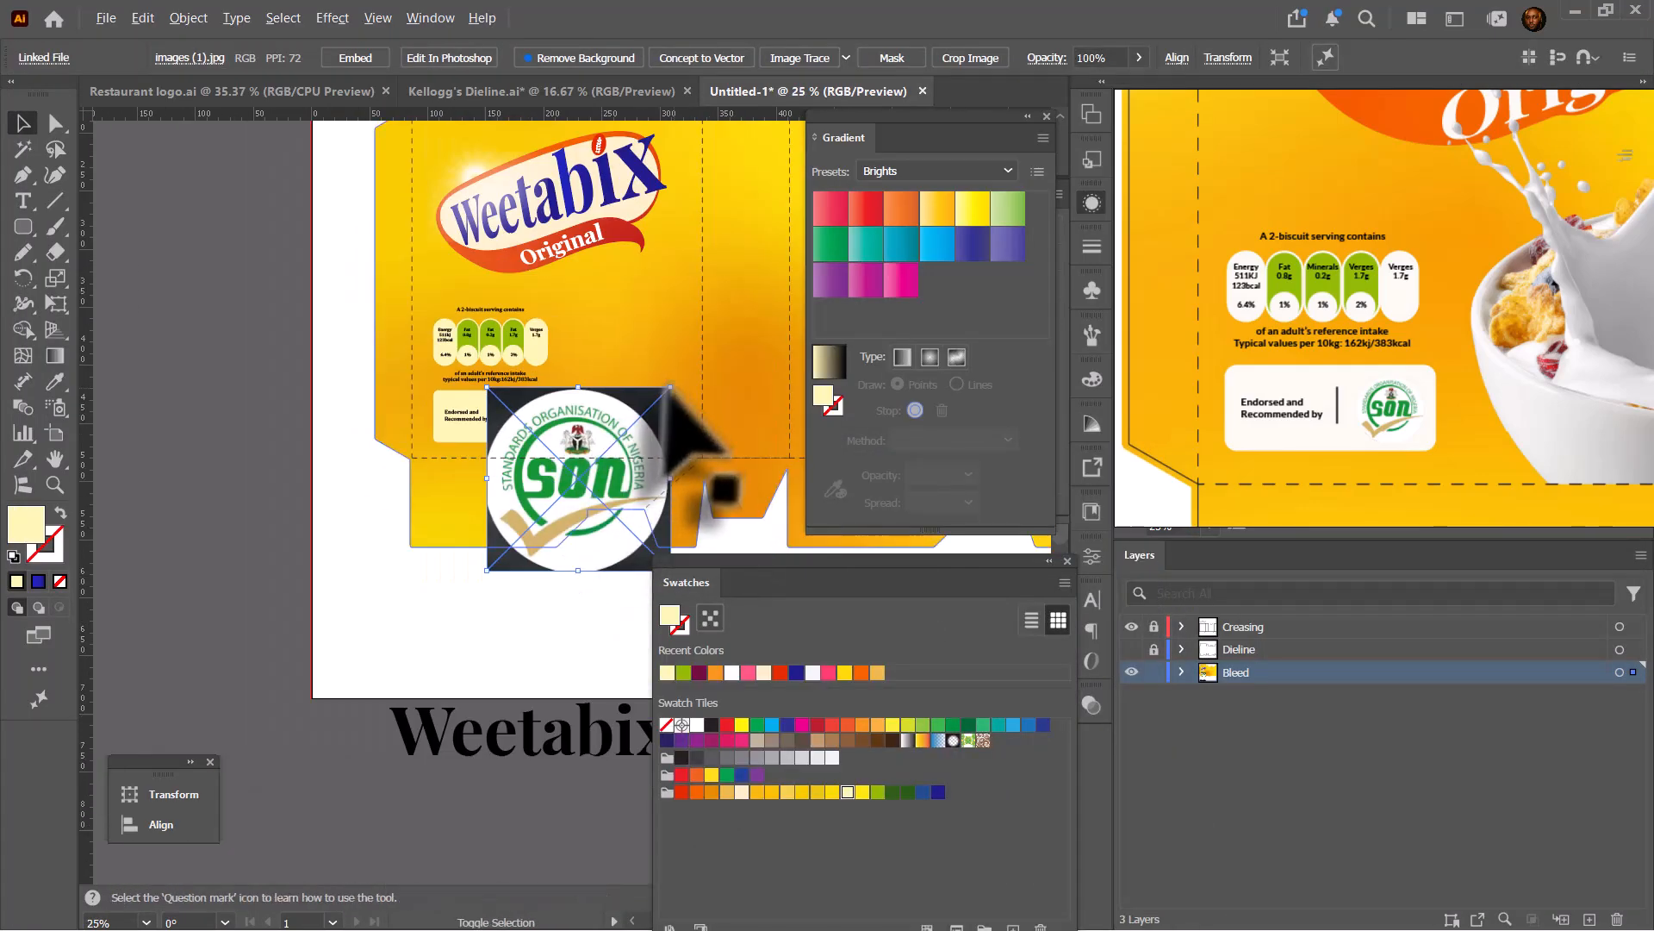
pyautogui.scroll(2, 508, 431)
pyautogui.moveTo(639, 514); pyautogui.dragTo(526, 394)
pyautogui.scroll(4, 527, 394)
# Draw a circle about 27.9 mm across over the SON logo and use it as a clipping mask for the image.
pyautogui.moveTo(24, 226); pyautogui.dragTo(84, 277)
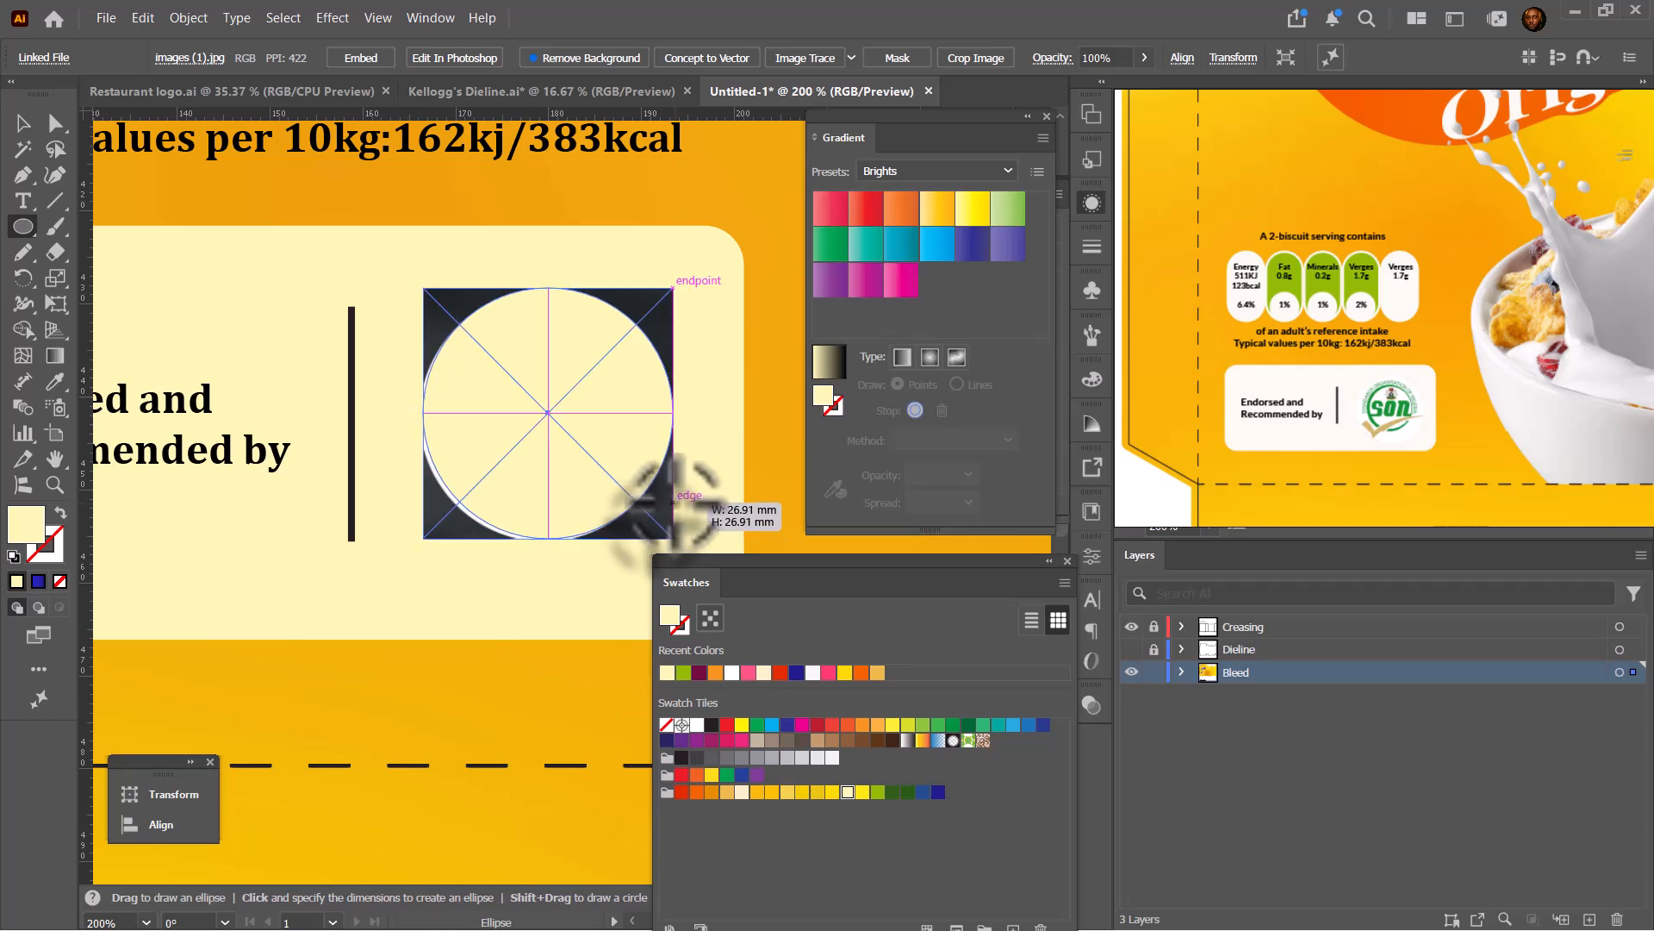
pyautogui.moveTo(673, 502); pyautogui.dragTo(678, 509)
pyautogui.click(22, 121)
pyautogui.keyDown('shift'); pyautogui.click(440, 518); pyautogui.keyUp('shift')
pyautogui.rightClick(486, 491)
pyautogui.click(577, 619)
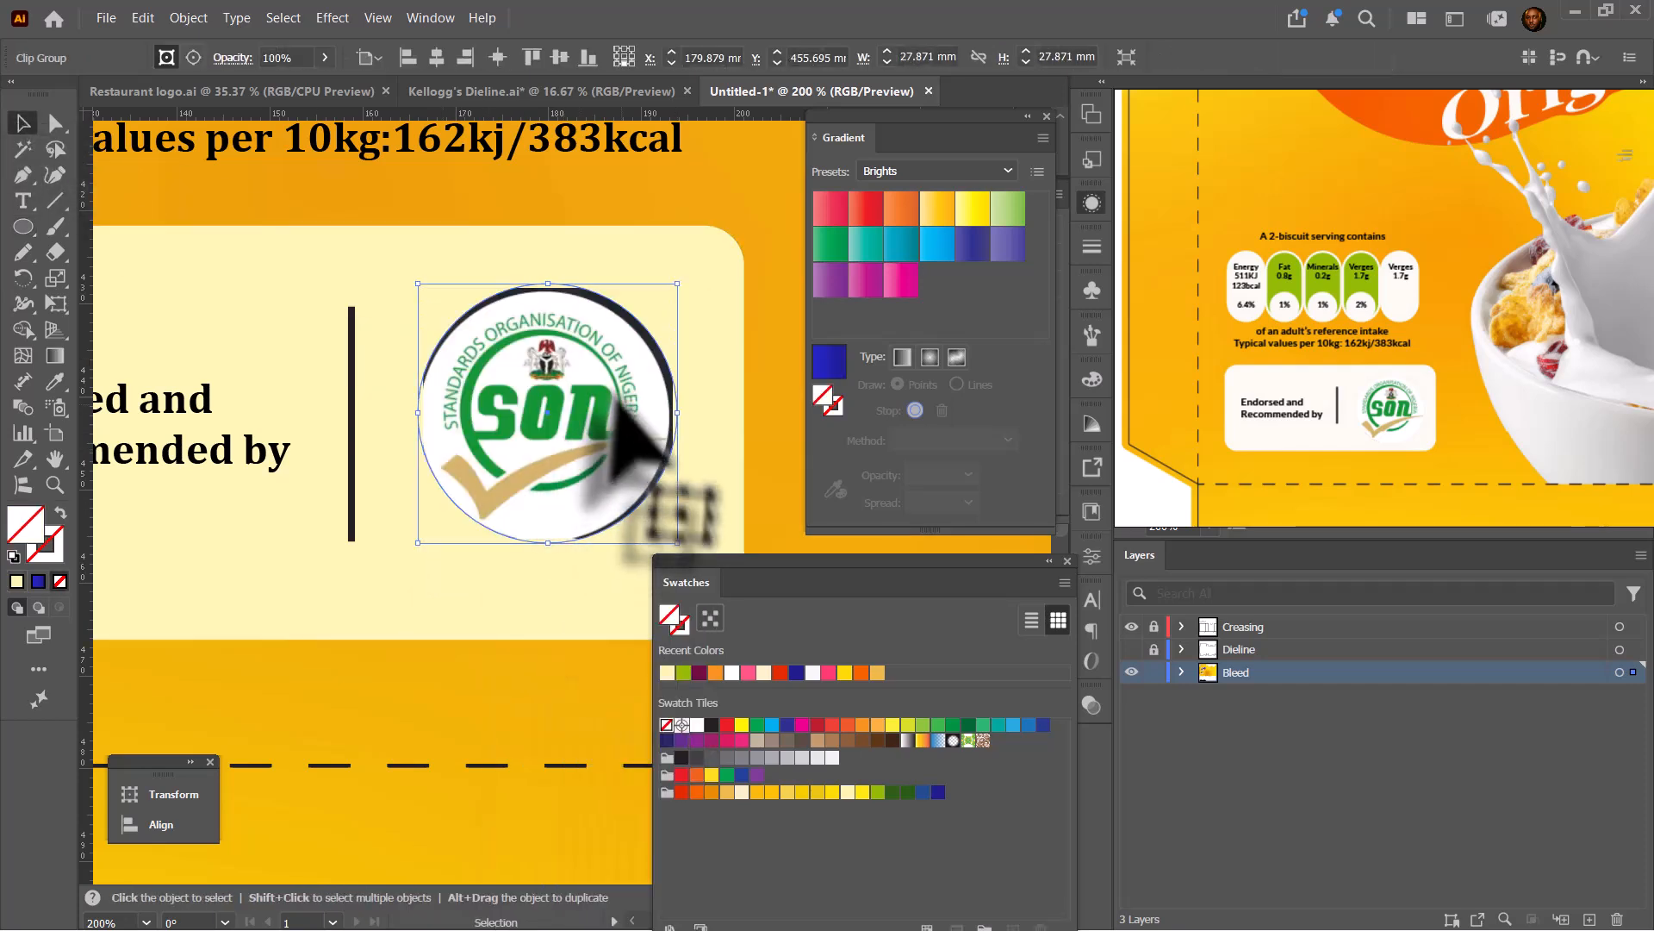
# Enlarge and reposition the SON image inside its circular mask to hide the dark edges.
pyautogui.scroll(1, 612, 395)
pyautogui.moveTo(514, 373); pyautogui.dragTo(514, 368)
pyautogui.doubleClick(510, 380)
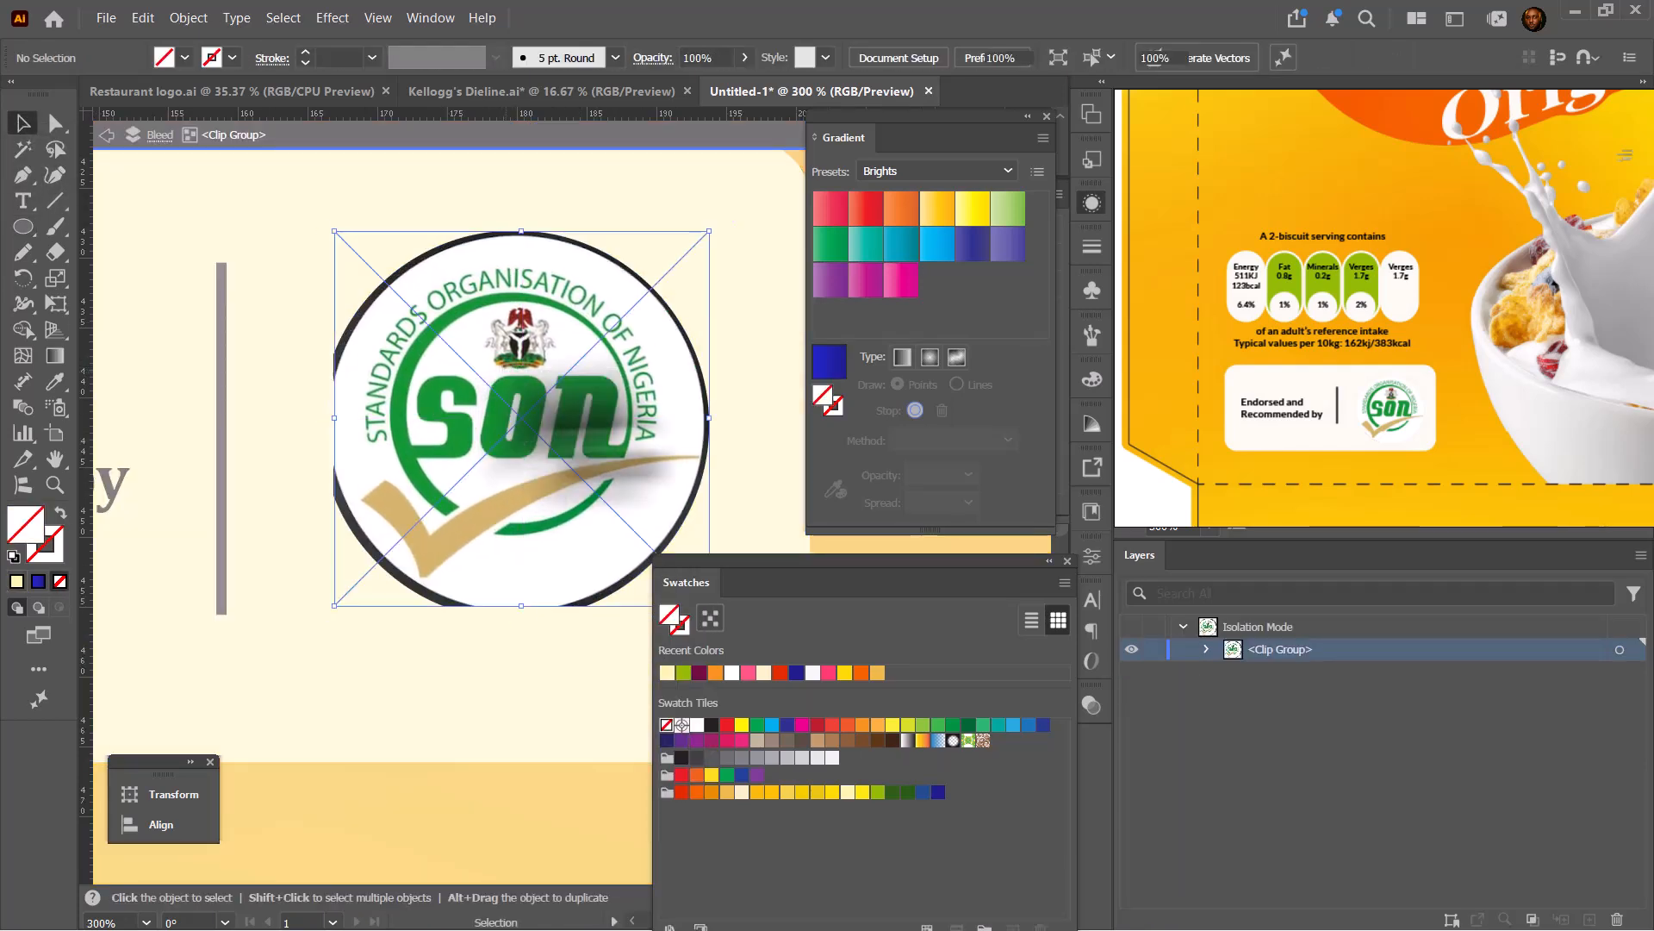
pyautogui.moveTo(709, 418); pyautogui.dragTo(721, 419)
pyautogui.moveTo(604, 406); pyautogui.dragTo(600, 409)
pyautogui.scroll(-3, 519, 403)
pyautogui.doubleClick(642, 482)
# Scale the SON logo image to about 21.8 mm within its clip group and shift it slightly towards the divider.
pyautogui.click(551, 417)
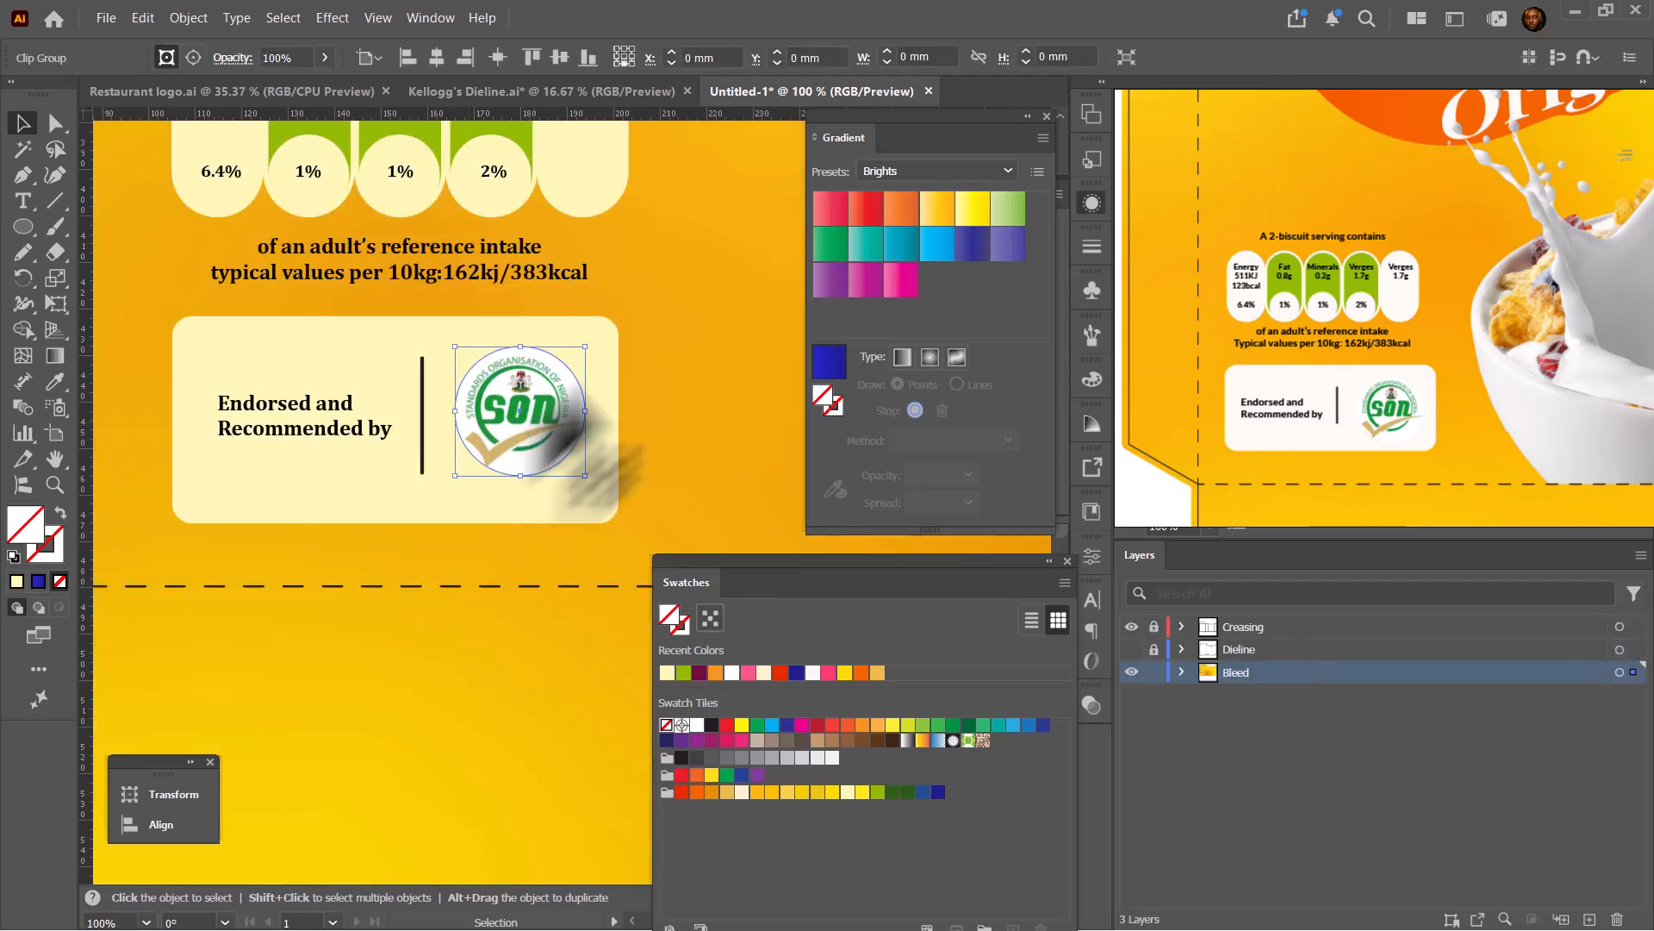
pyautogui.scroll(1, 571, 358)
pyautogui.doubleClick(533, 408)
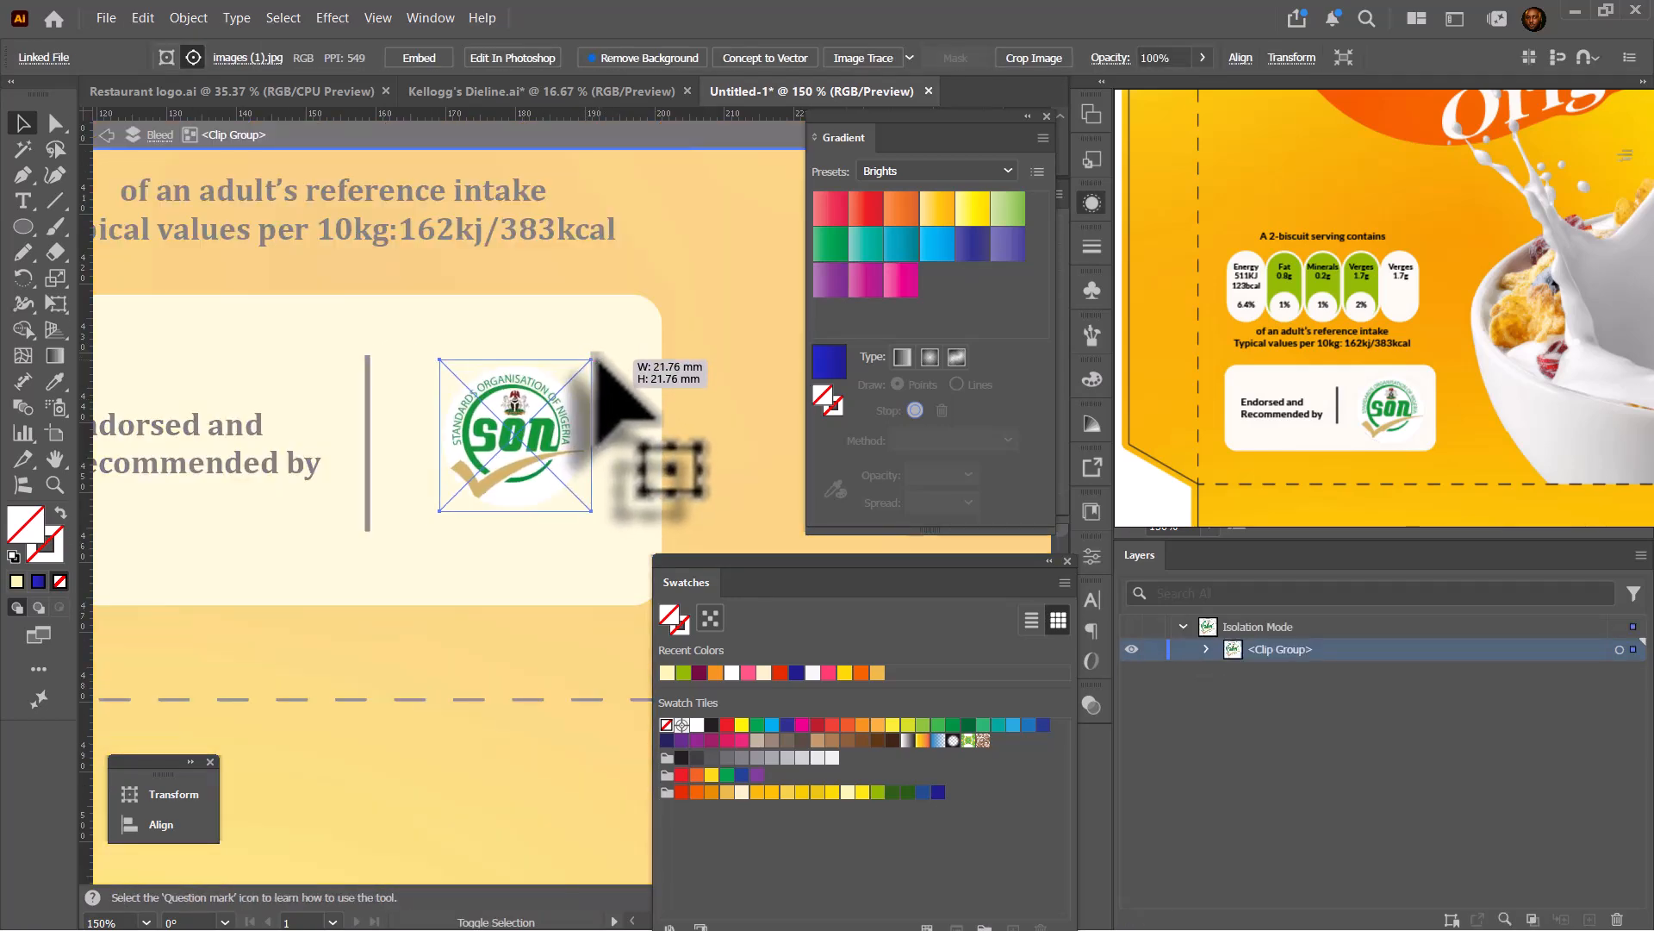
pyautogui.press('Escape')
pyautogui.doubleClick(543, 415)
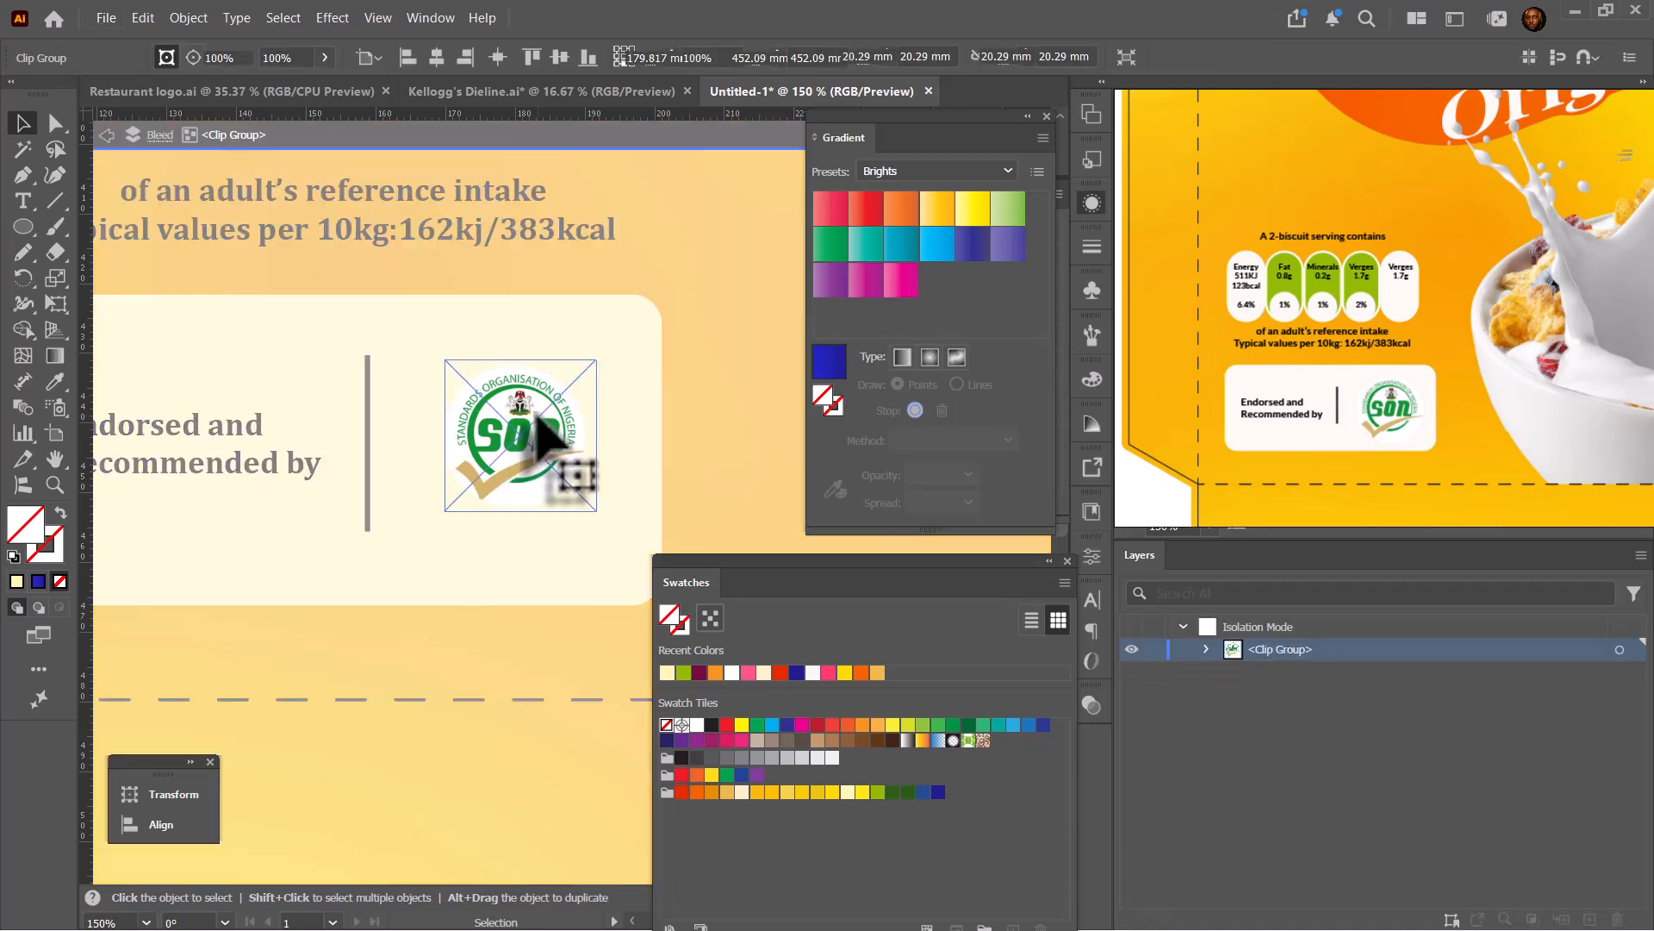
pyautogui.moveTo(530, 417); pyautogui.dragTo(523, 417)
pyautogui.doubleClick(525, 417)
pyautogui.doubleClick(681, 487)
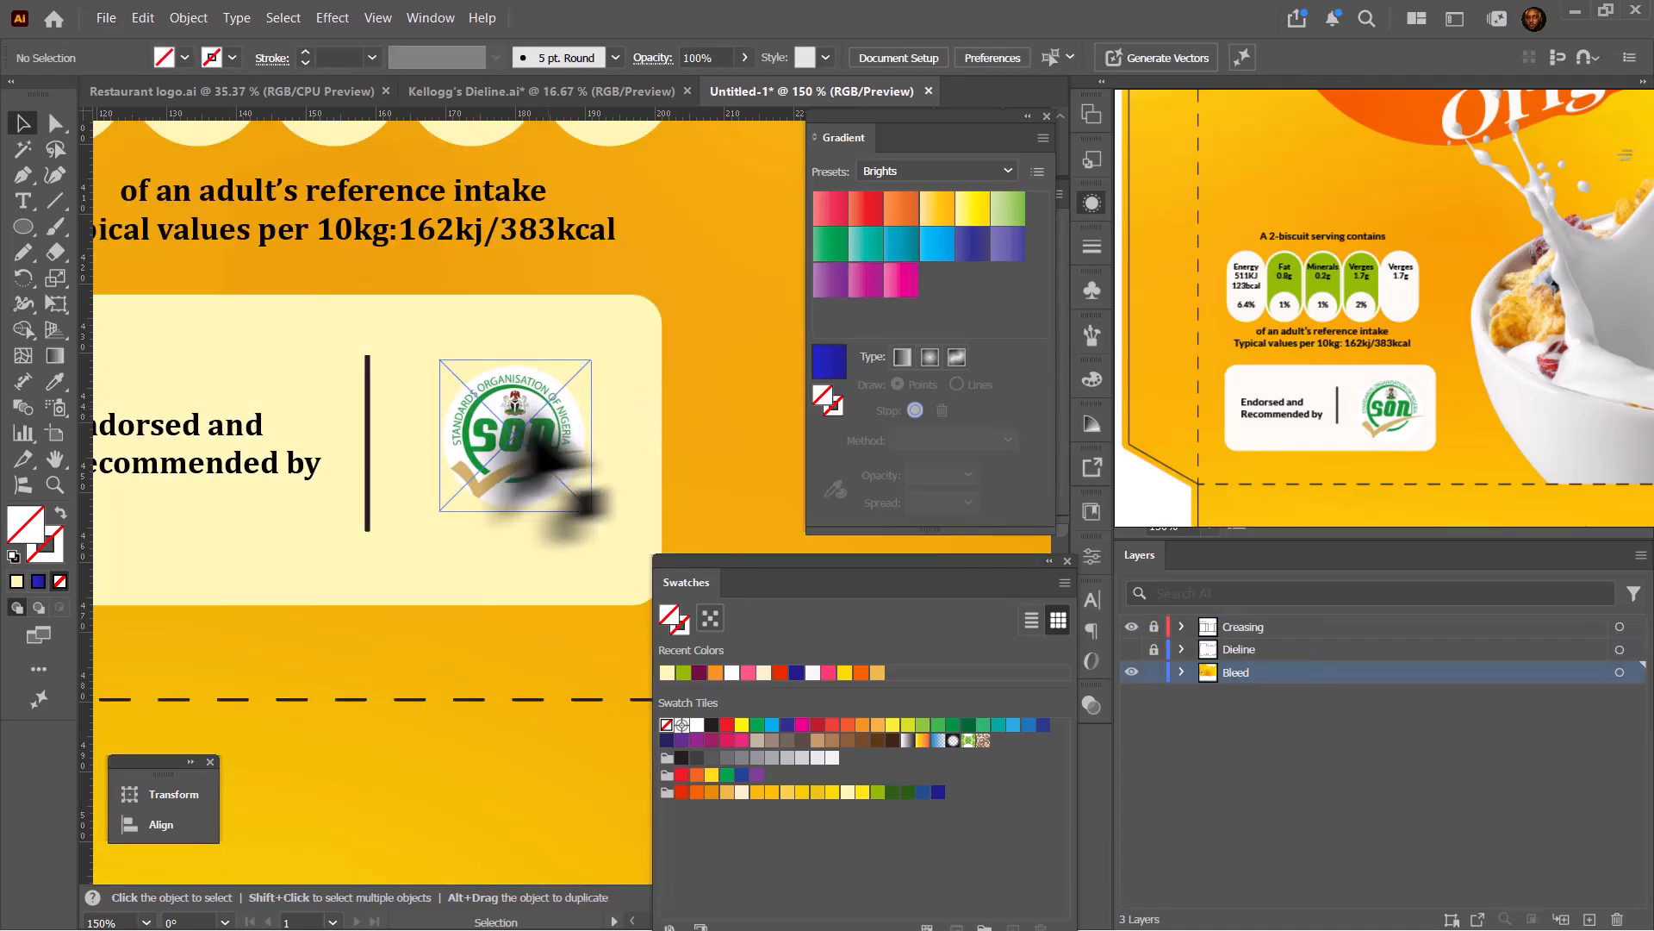
# Duplicate the Weetabix Original logo onto the narrow side panel, shrinking it to sit centred near the panel's upper edge.
pyautogui.scroll(-6, 461, 457)
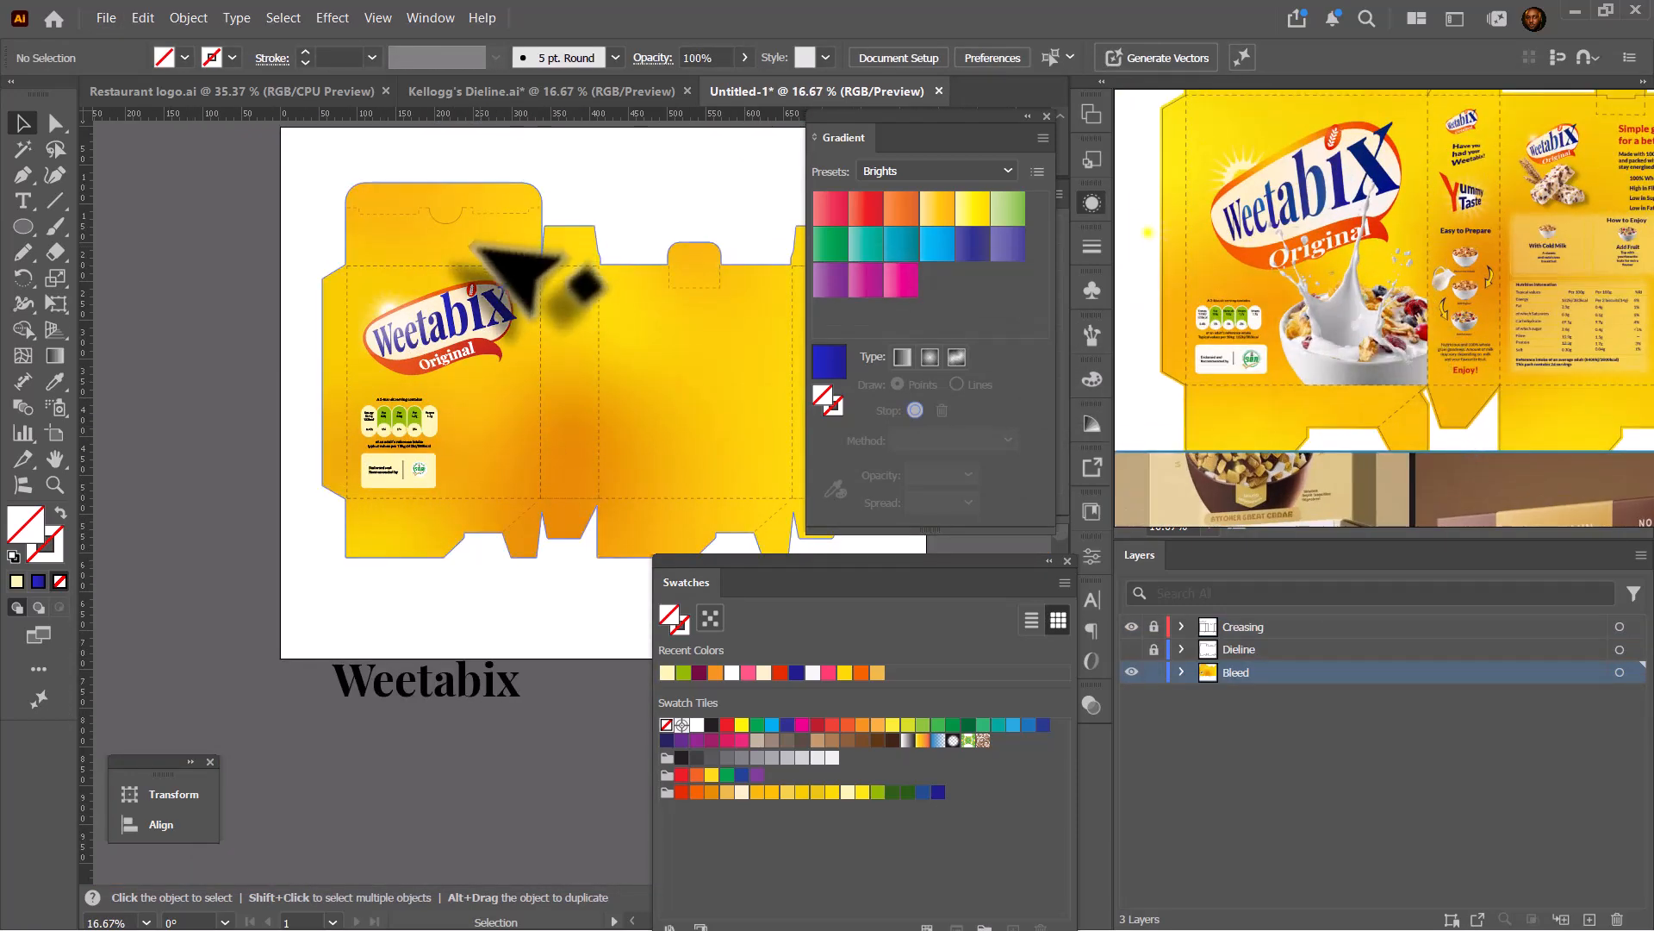
pyautogui.click(452, 326)
pyautogui.moveTo(517, 319); pyautogui.dragTo(578, 306)
pyautogui.scroll(3, 577, 310)
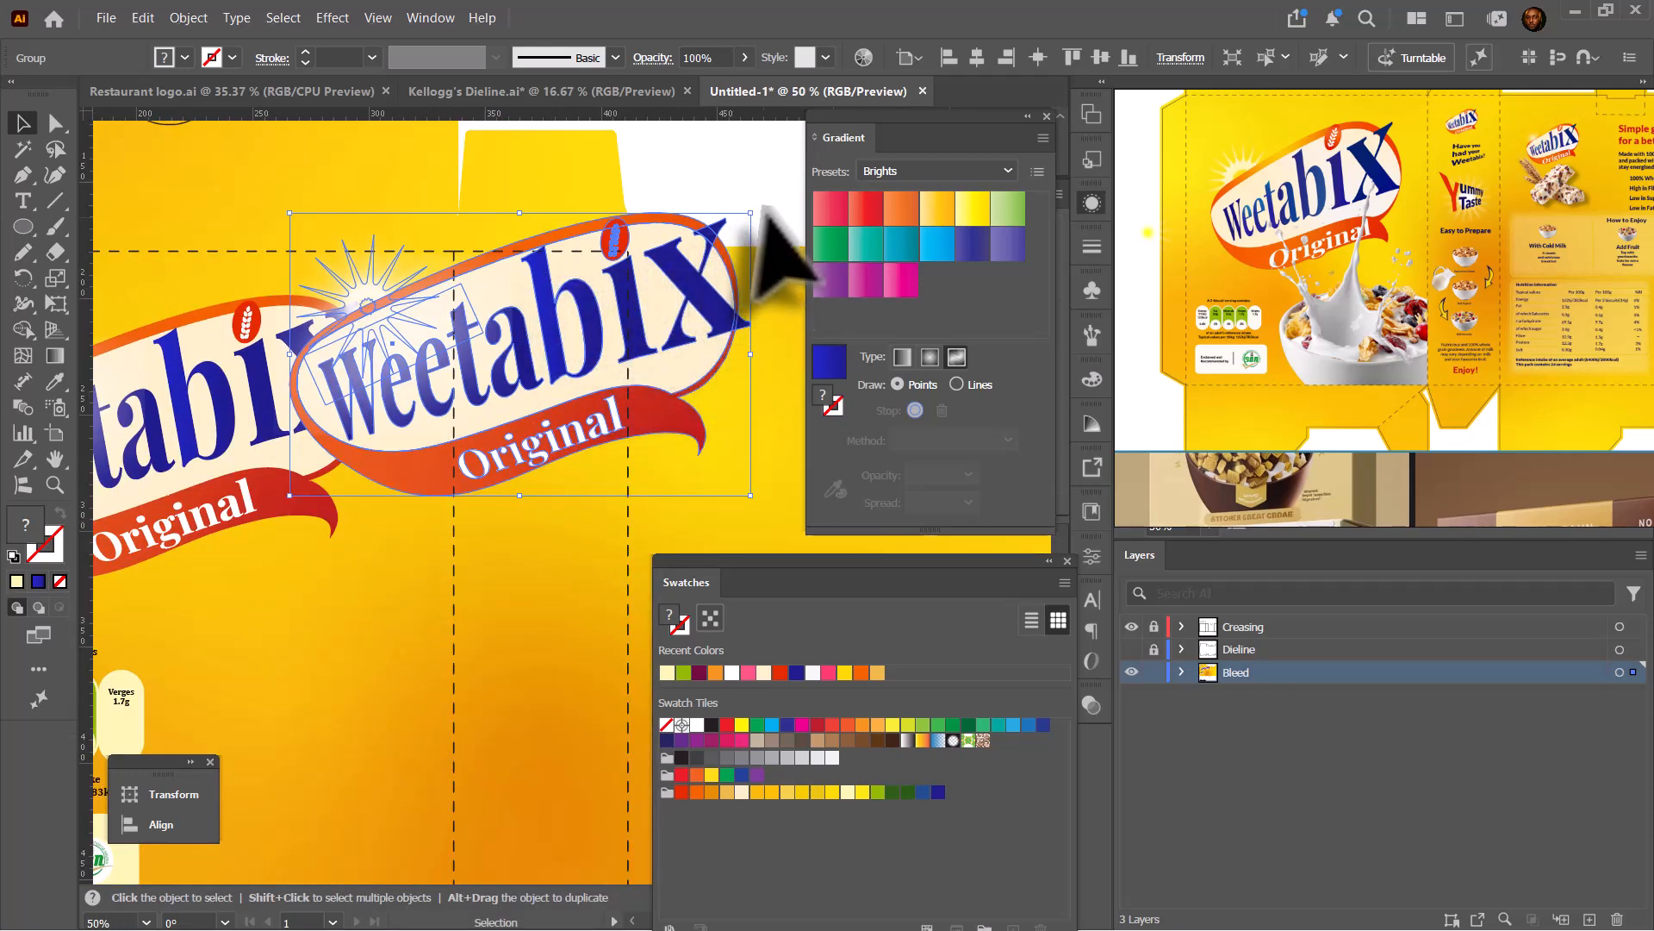
pyautogui.moveTo(750, 212); pyautogui.dragTo(629, 312)
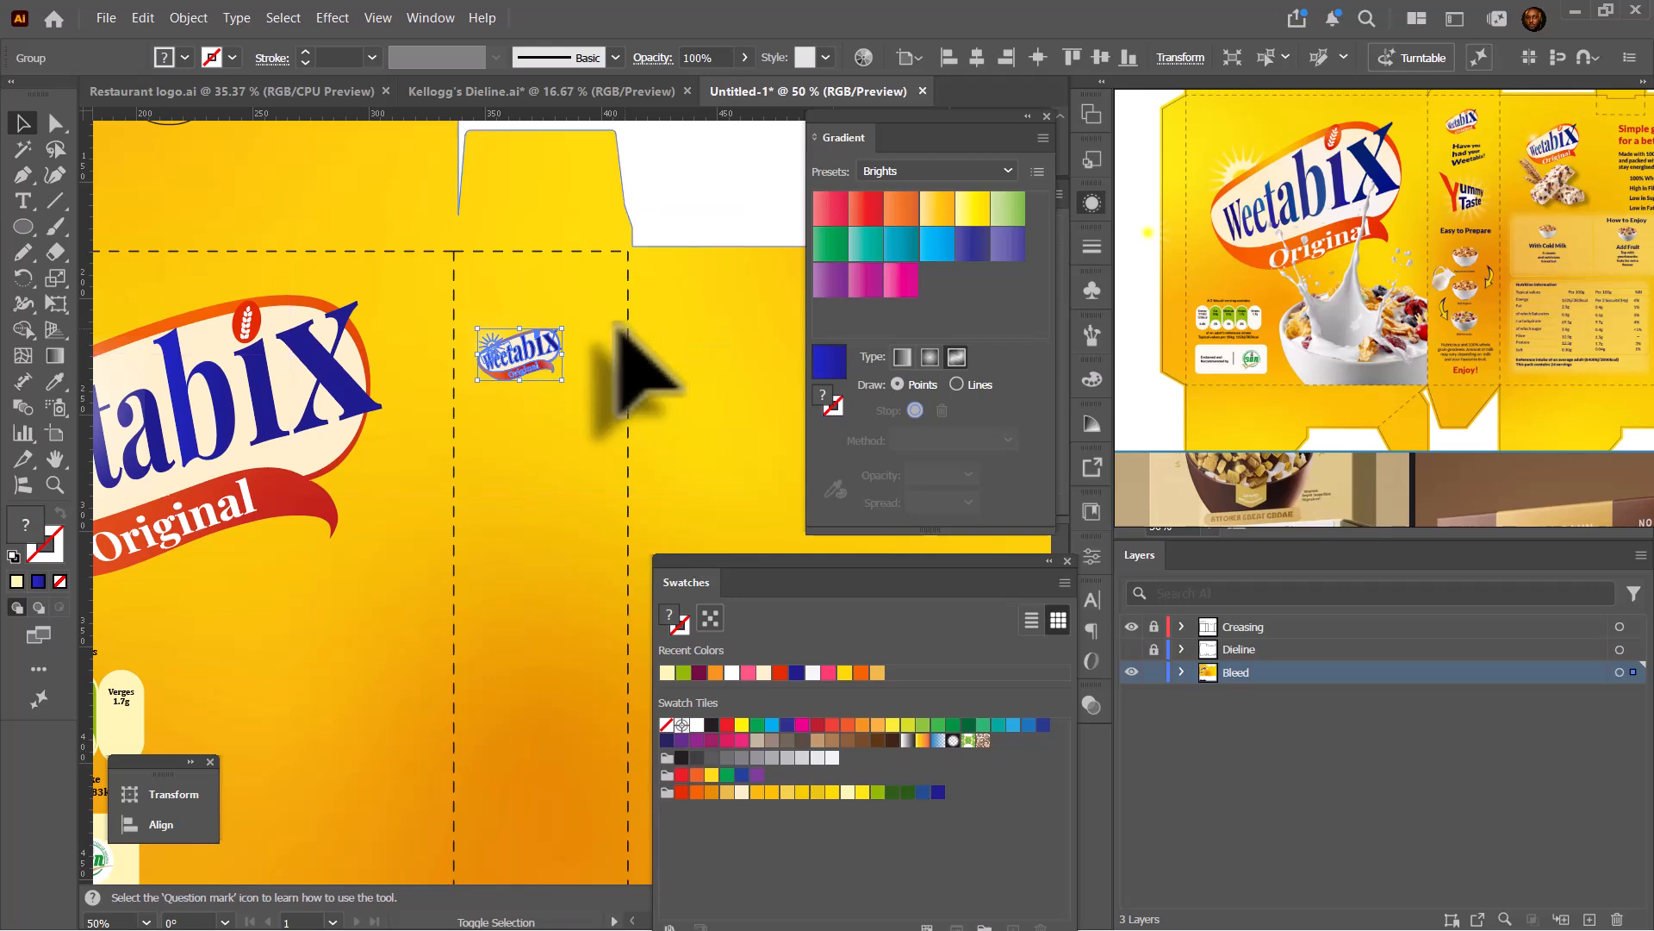
pyautogui.moveTo(530, 353); pyautogui.dragTo(543, 320)
# Copy the endorsement text under the small side-panel logo and replace its wording with "Have you had your Weetabix?" on three lines.
pyautogui.scroll(5, 1456, 177)
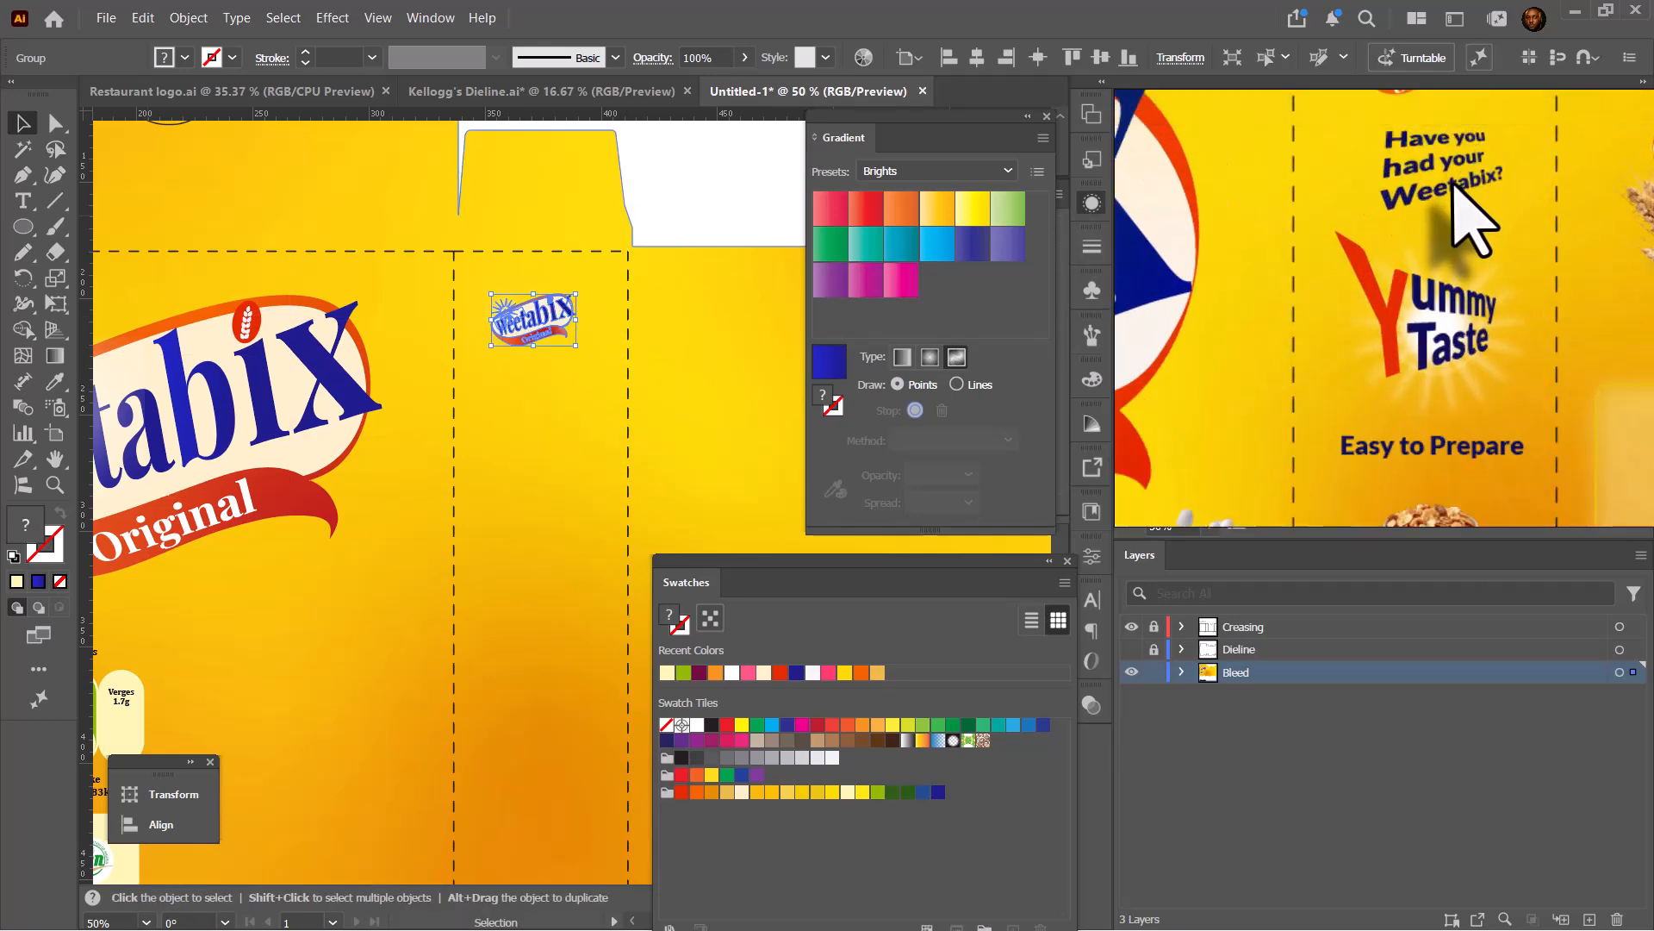
pyautogui.scroll(-2, 457, 569)
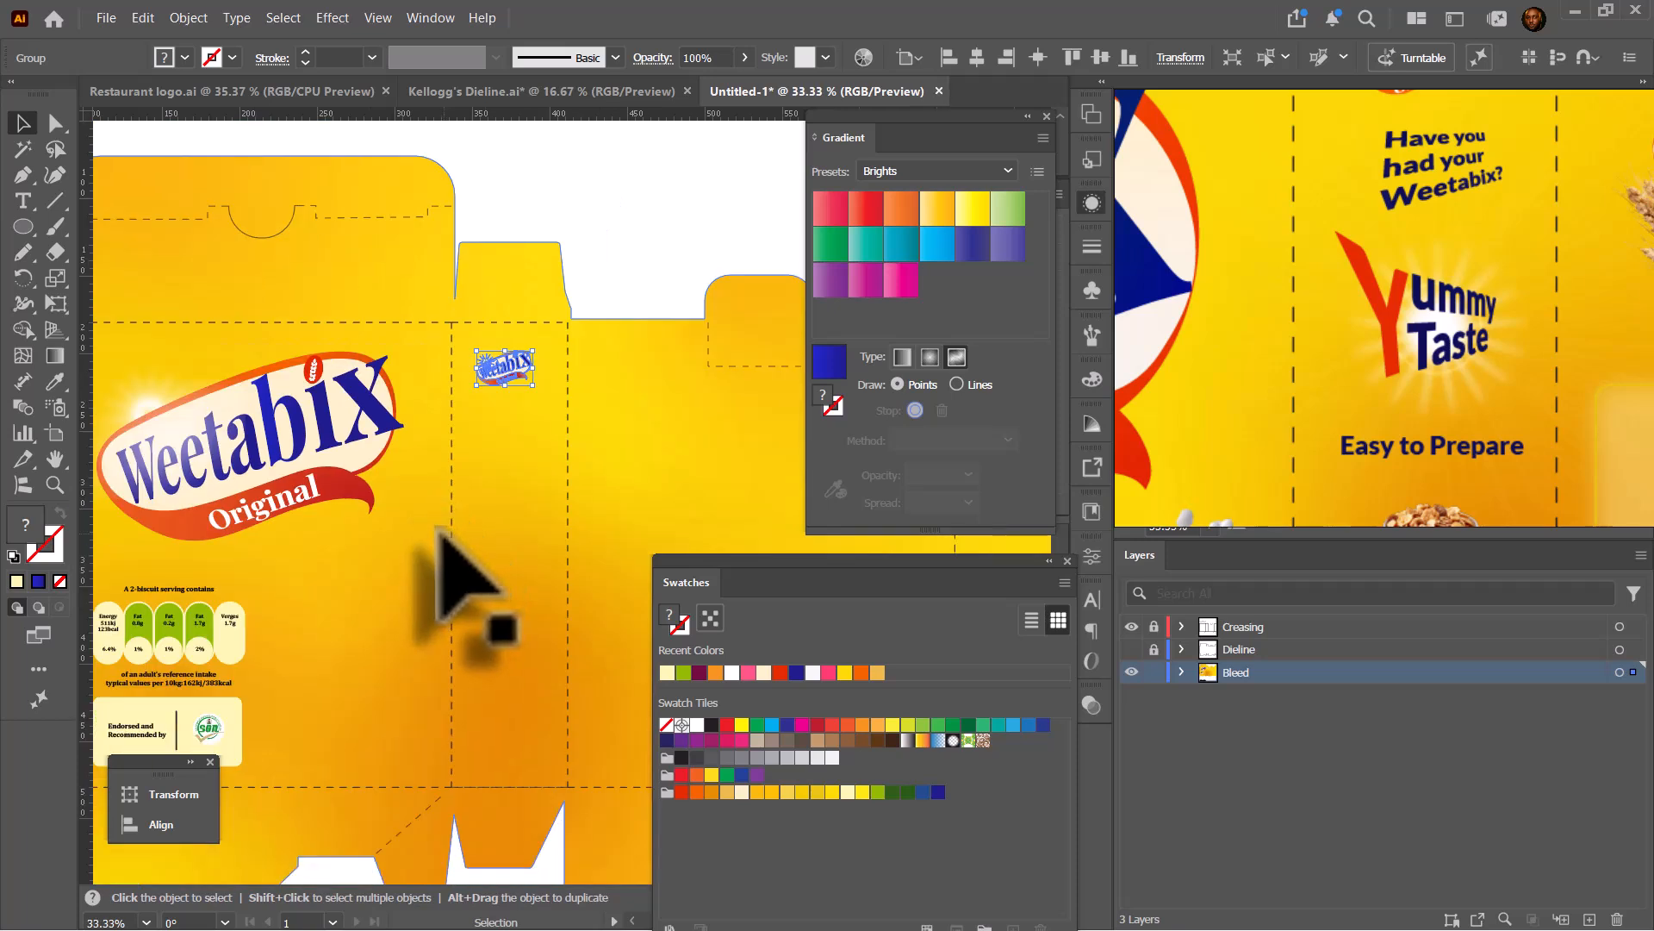
pyautogui.click(120, 730)
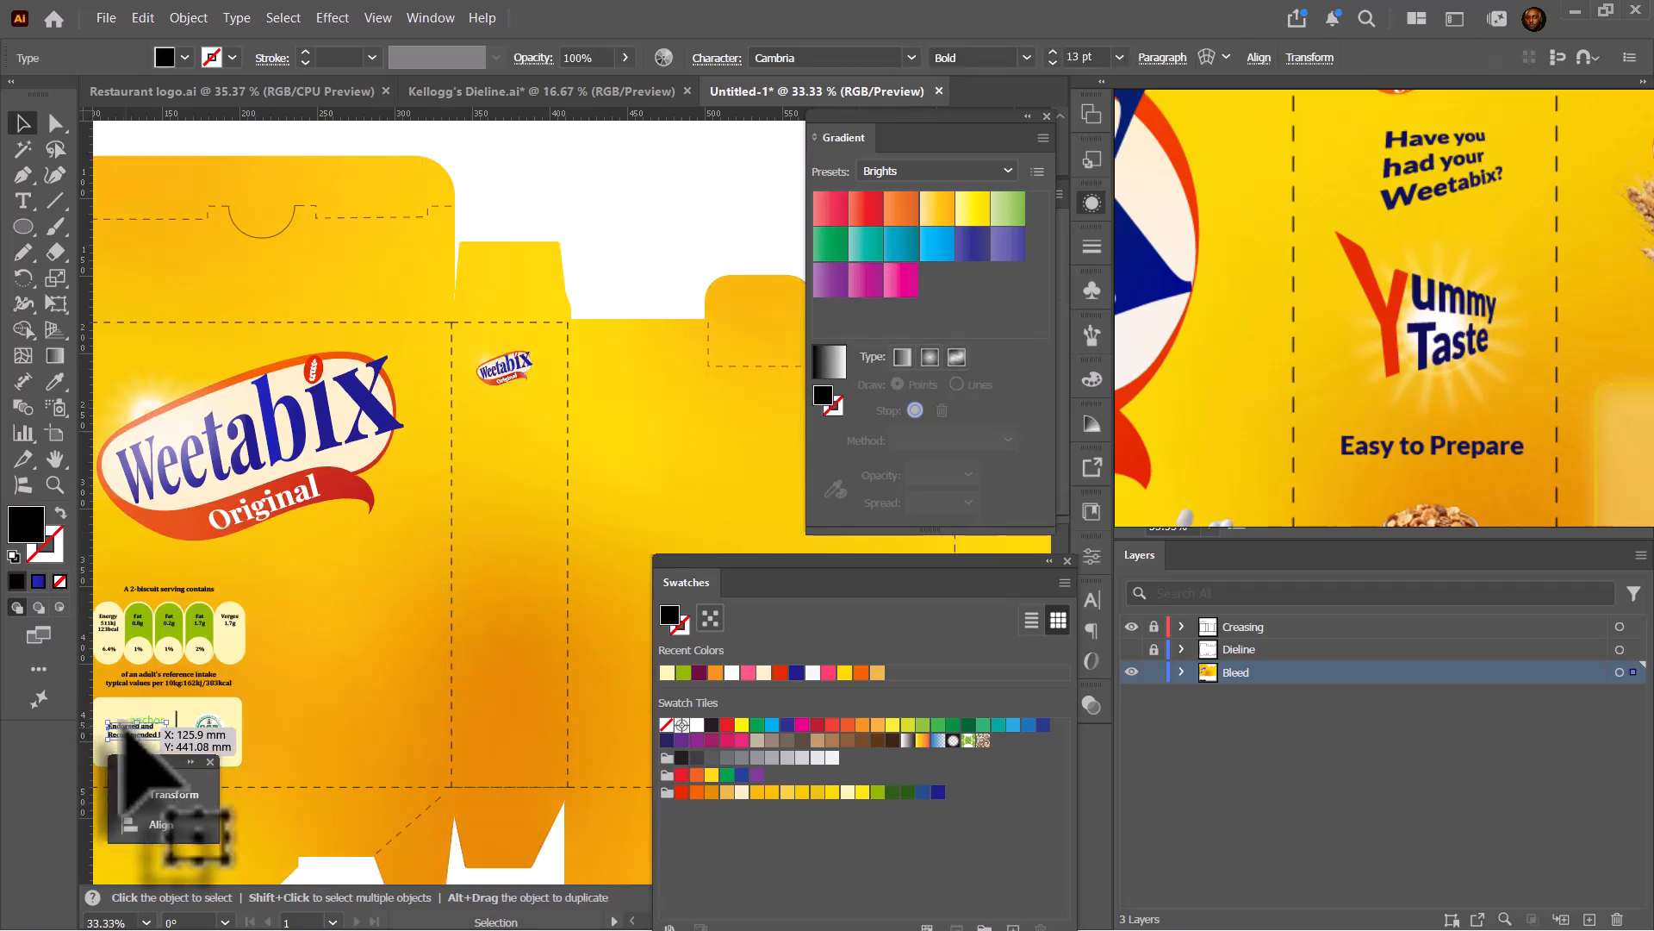
pyautogui.moveTo(123, 730); pyautogui.dragTo(499, 408)
pyautogui.scroll(4, 500, 409)
pyautogui.tripleClick(513, 409)
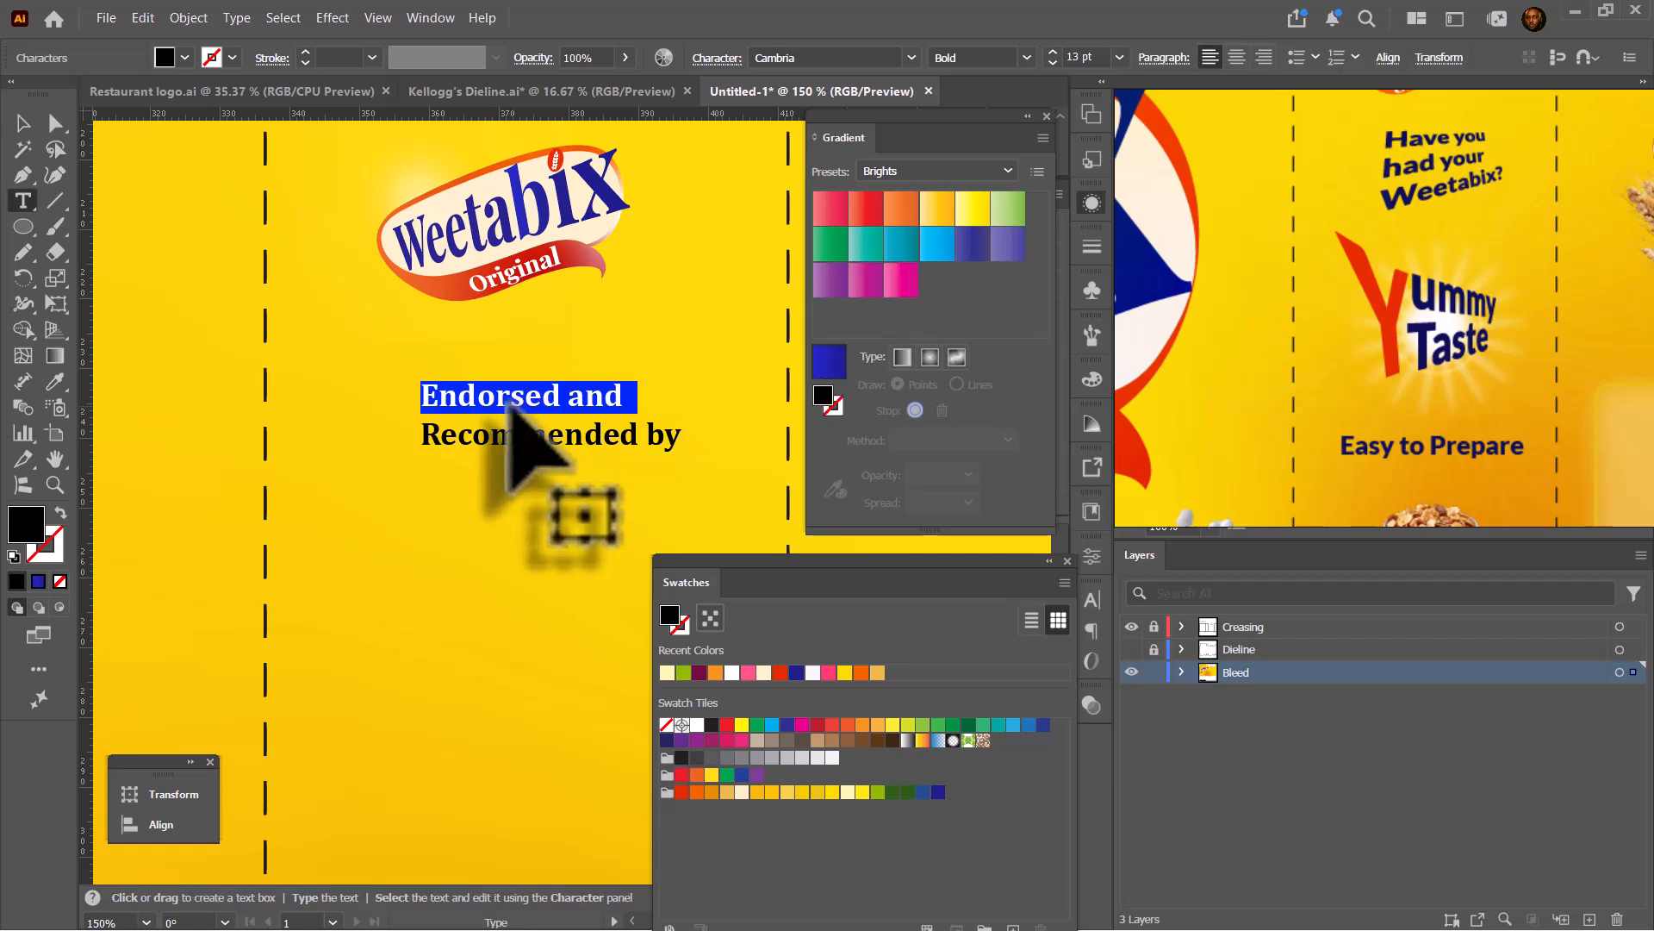
pyautogui.write('Have you')
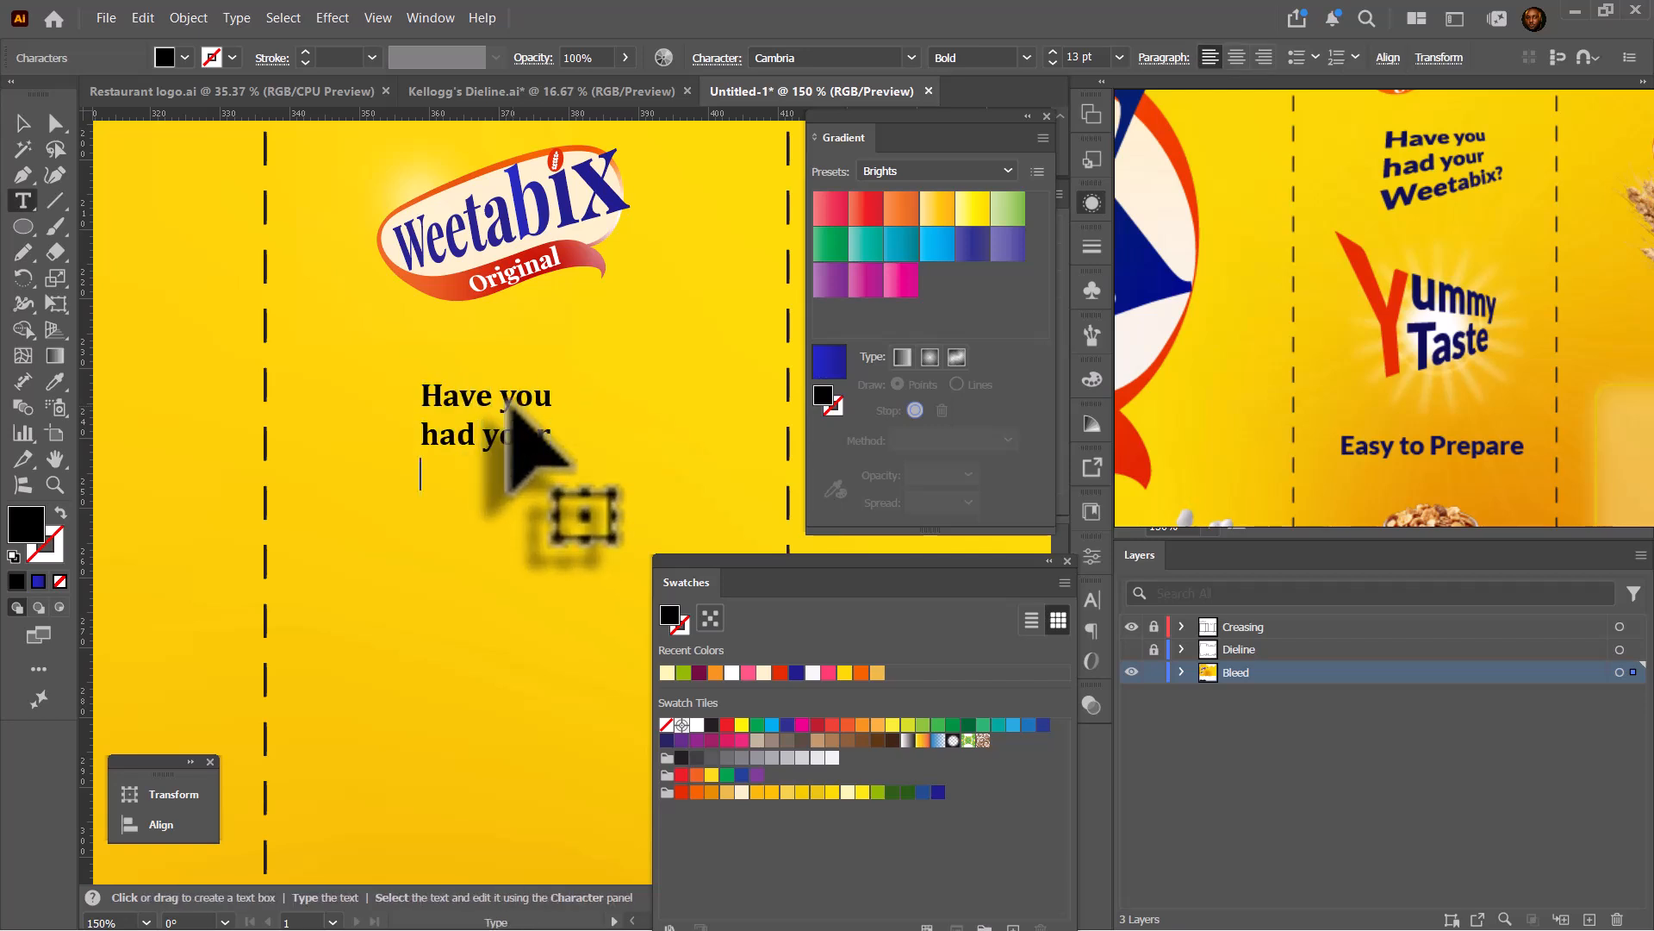
pyautogui.write('?')
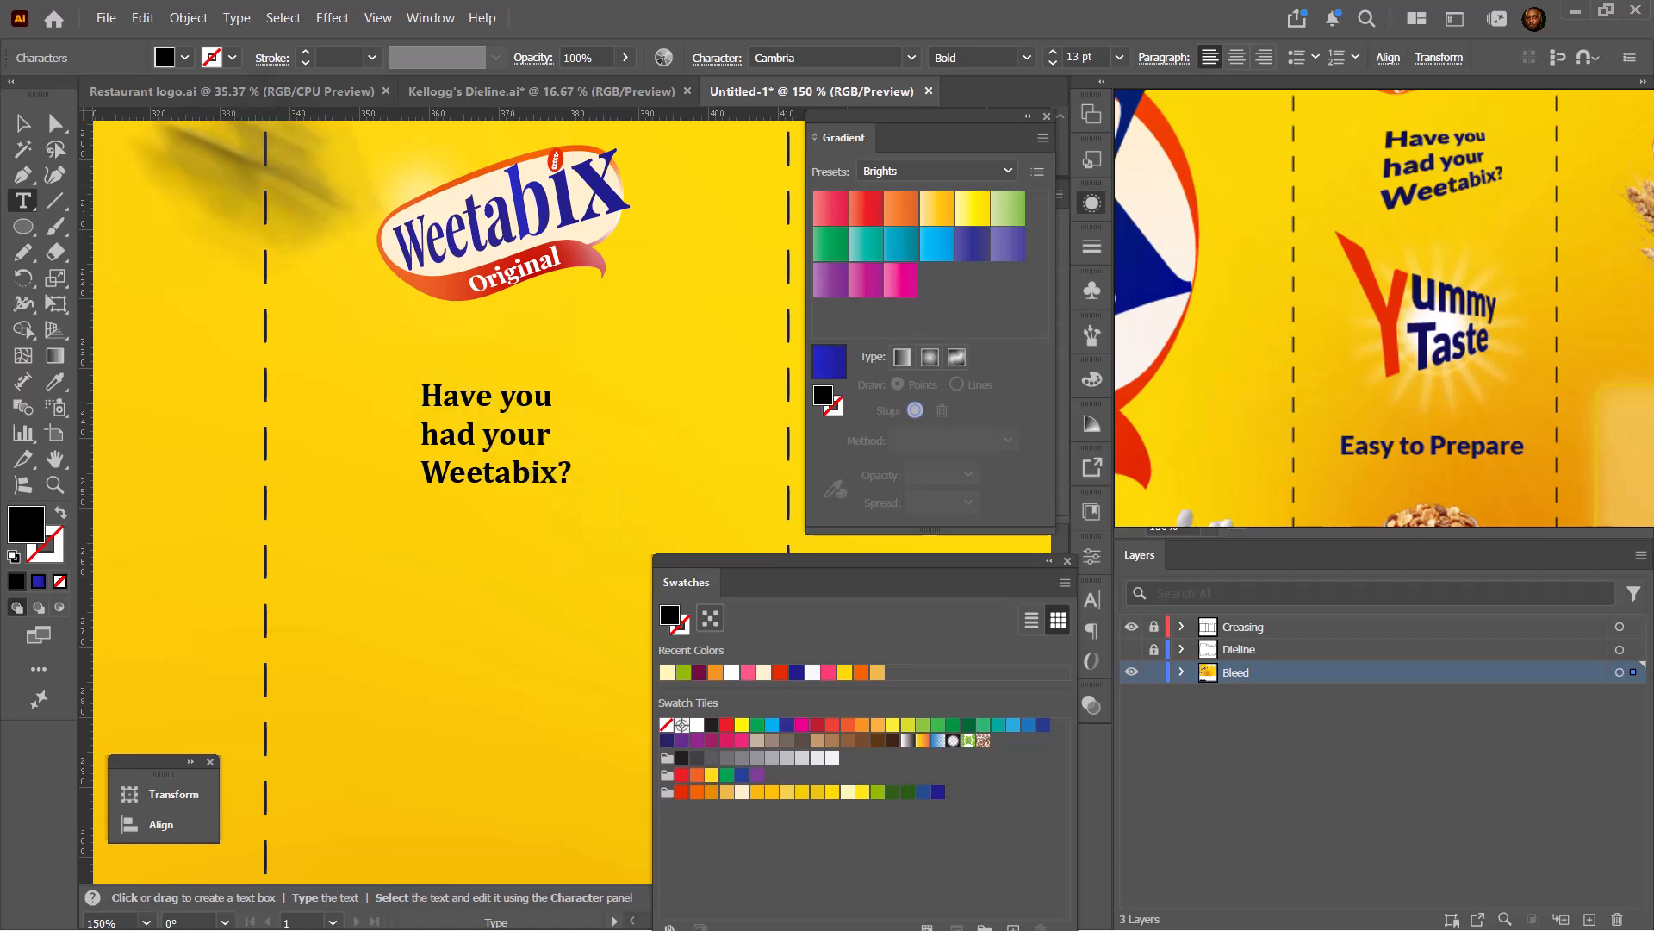
# Recolour the "Have you had your Weetabix?" text in the dark blue of the logo lettering.
pyautogui.press('Escape')
pyautogui.press('i')
pyautogui.click(510, 212)
pyautogui.press('v')
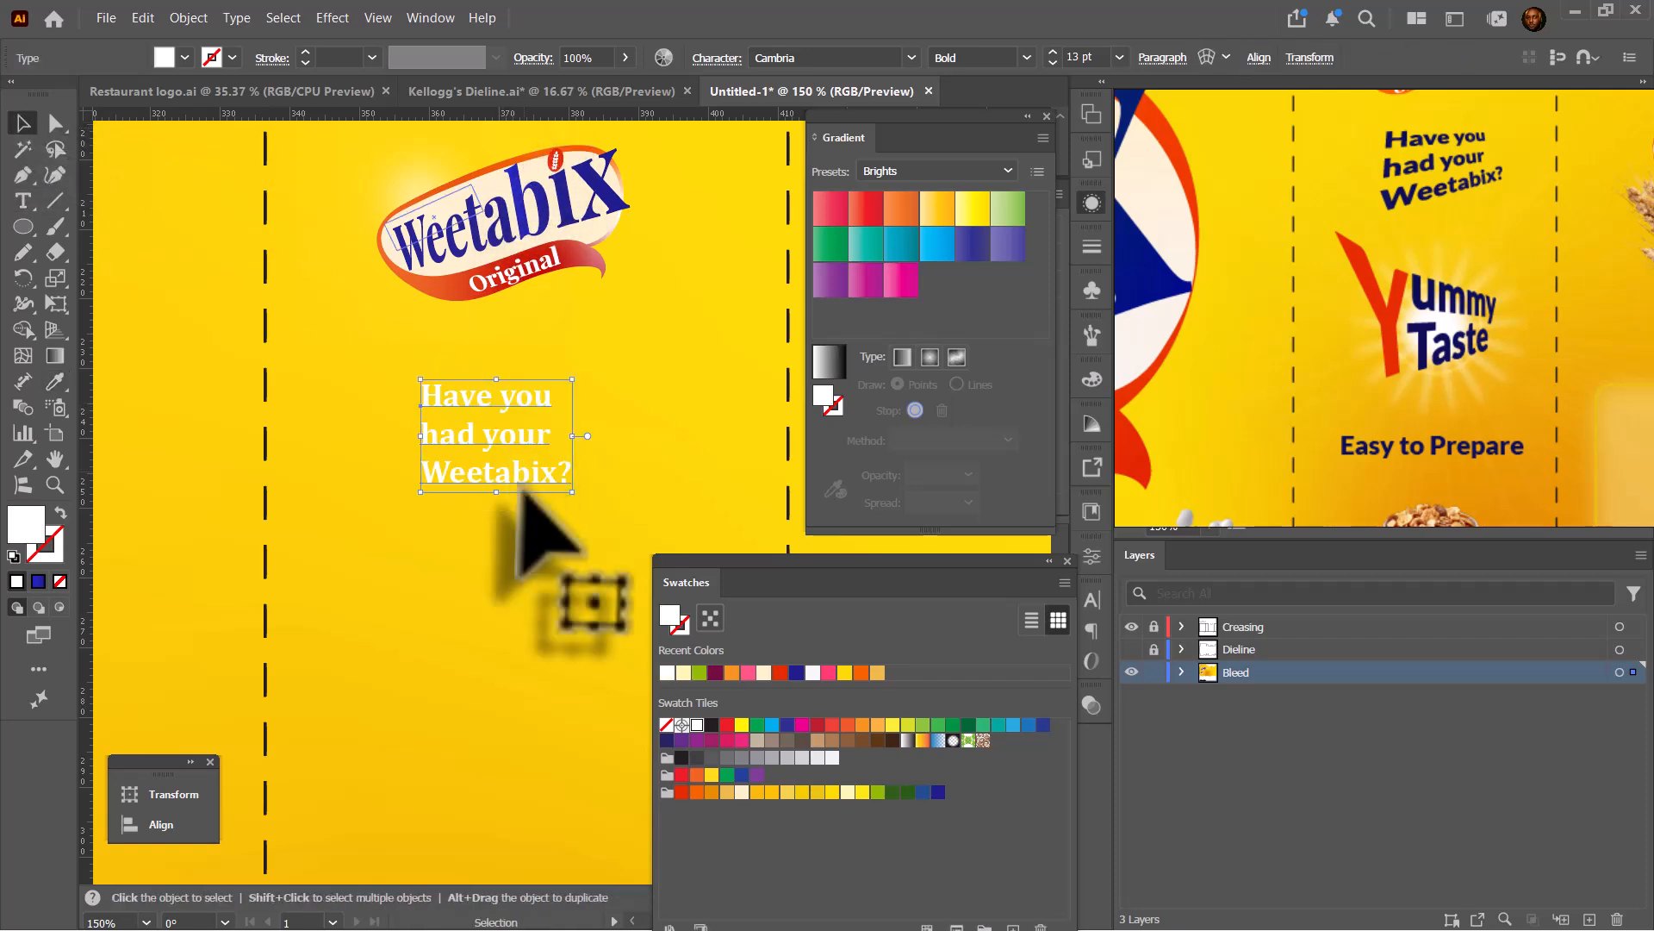
pyautogui.hotkey('ctrl', '-')
pyautogui.hotkey('ctrl', '-')
pyautogui.click(937, 791)
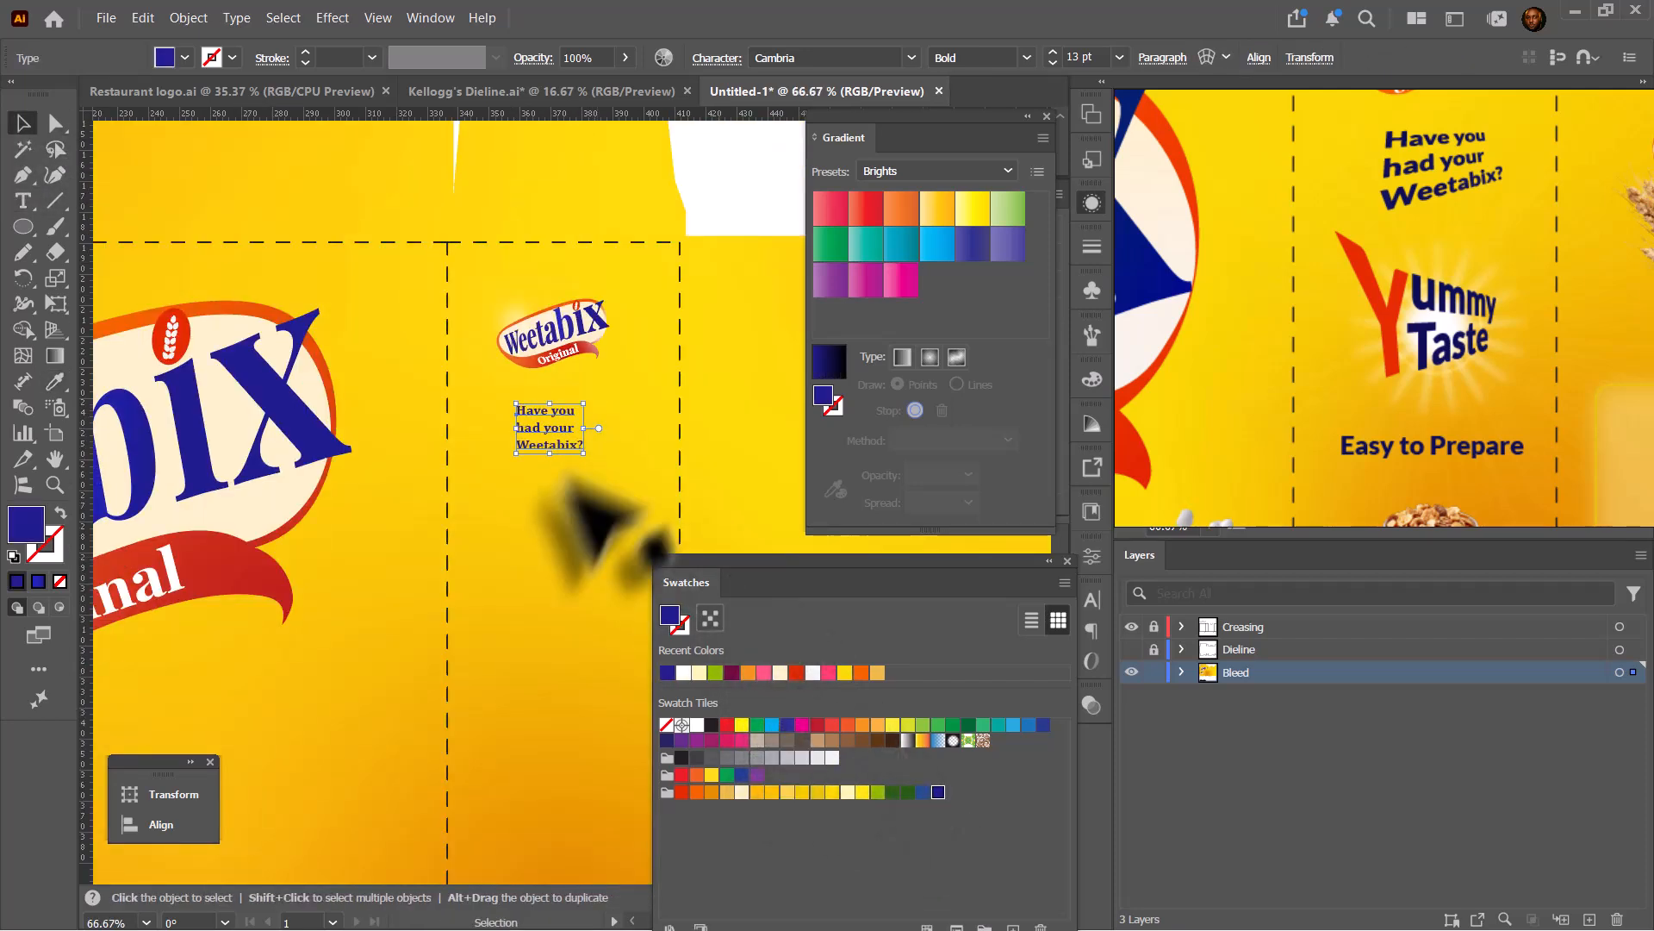
# Duplicate the "Have you had your Weetabix?" text straight below and convert the upper copy to outlines.
pyautogui.hotkey('ctrl', '+')
pyautogui.hotkey('ctrl', '+')
pyautogui.hotkey('ctrl', '+')
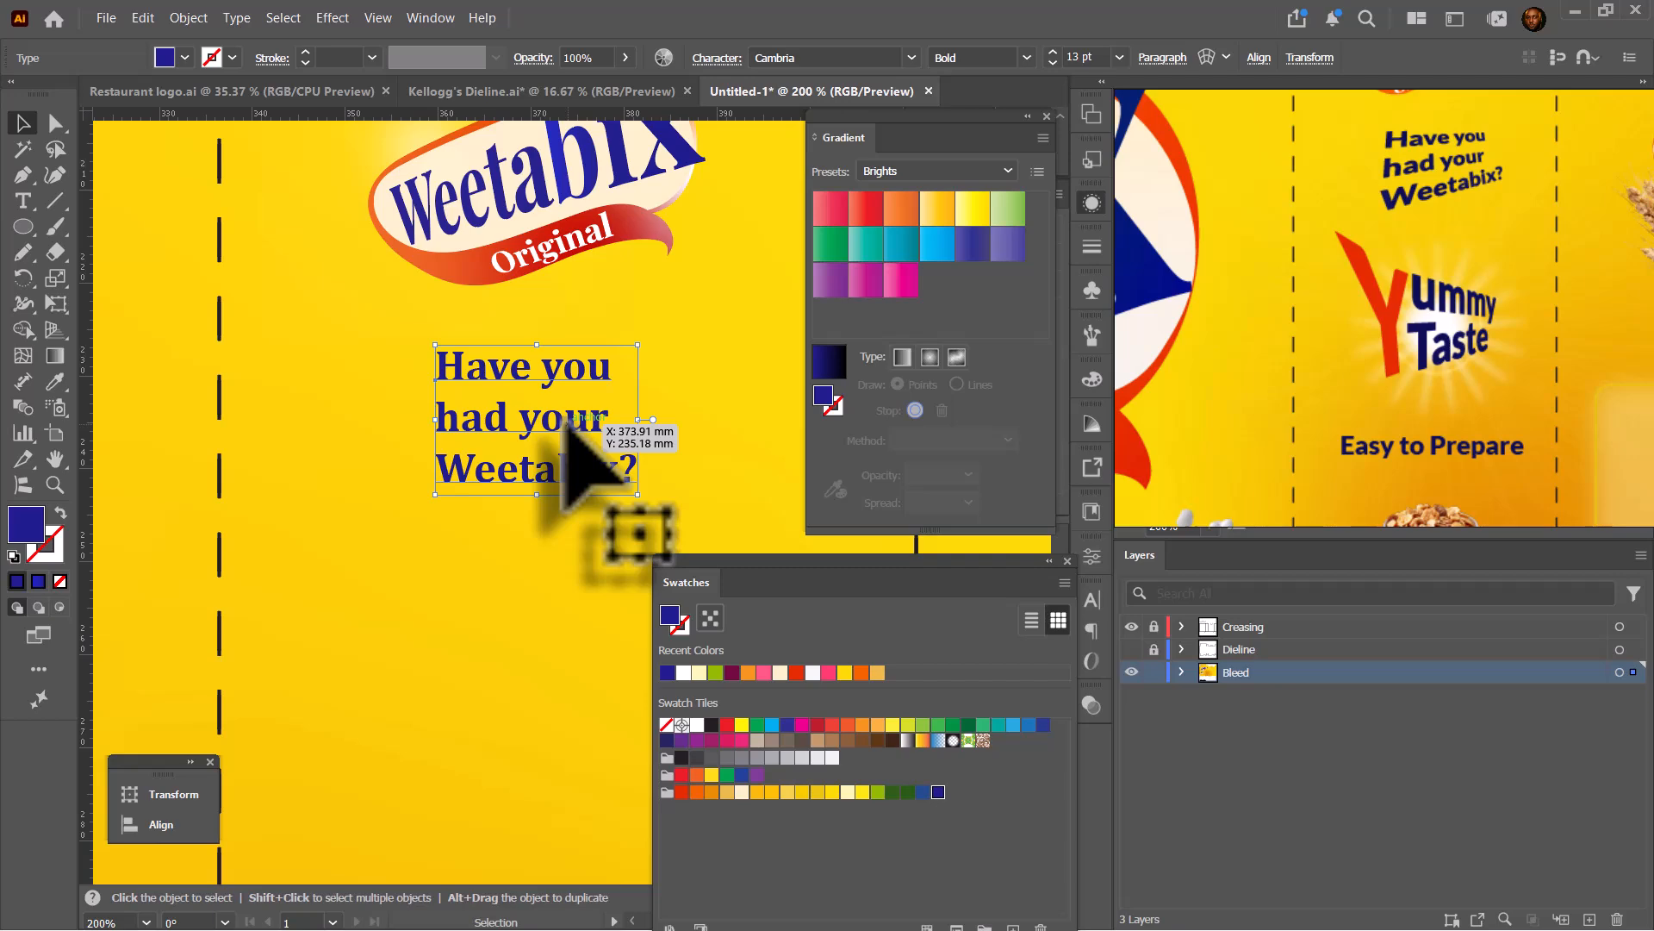
pyautogui.rightClick(543, 439)
pyautogui.keyDown('alt'); pyautogui.moveTo(482, 491); pyautogui.dragTo(483, 732); pyautogui.keyUp('alt')
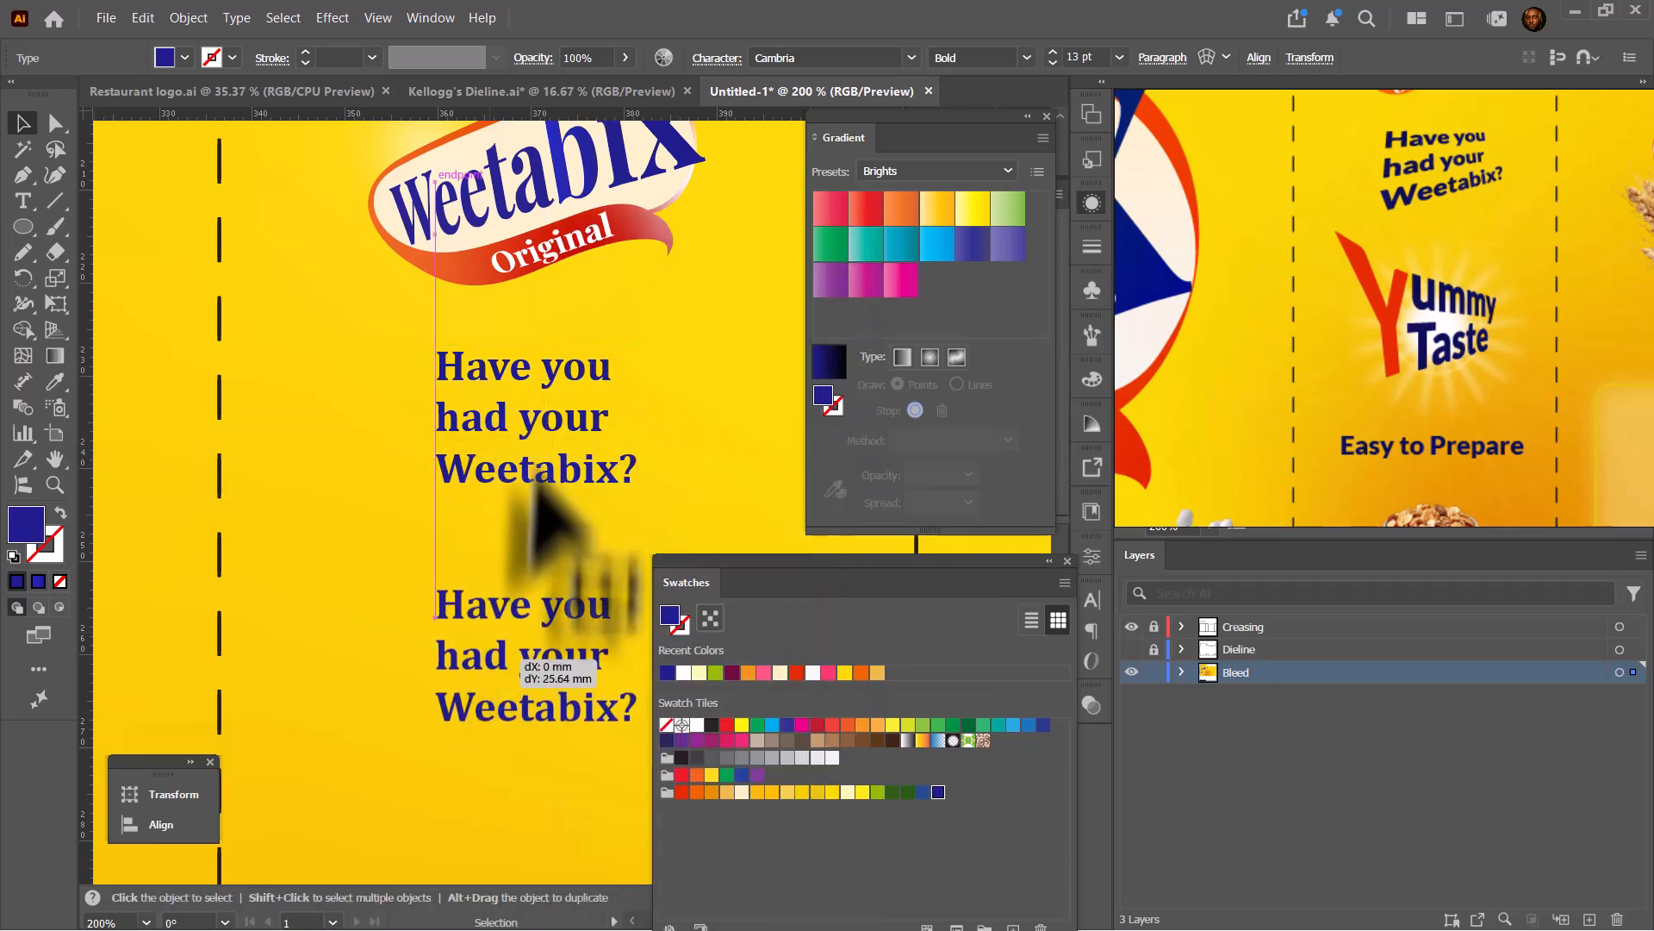
pyautogui.rightClick(535, 478)
pyautogui.click(619, 483)
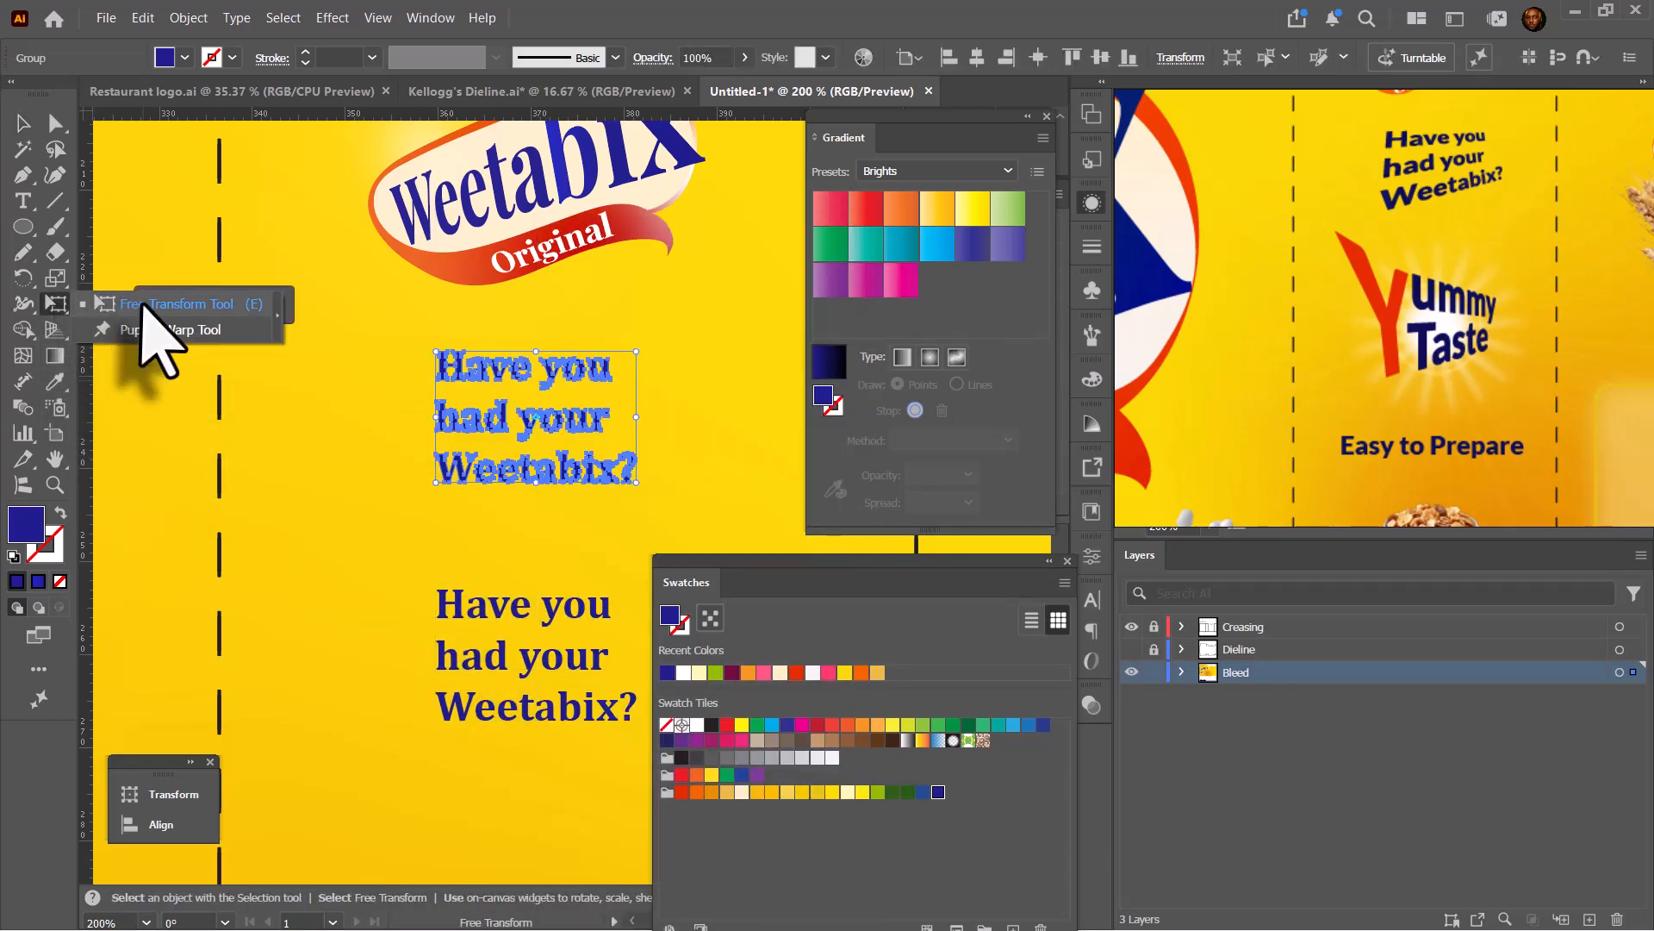
# Distort the outlined slogan with Free Transform into a perspective shape with its lower line slanting upwards to the right.
pyautogui.click(56, 303)
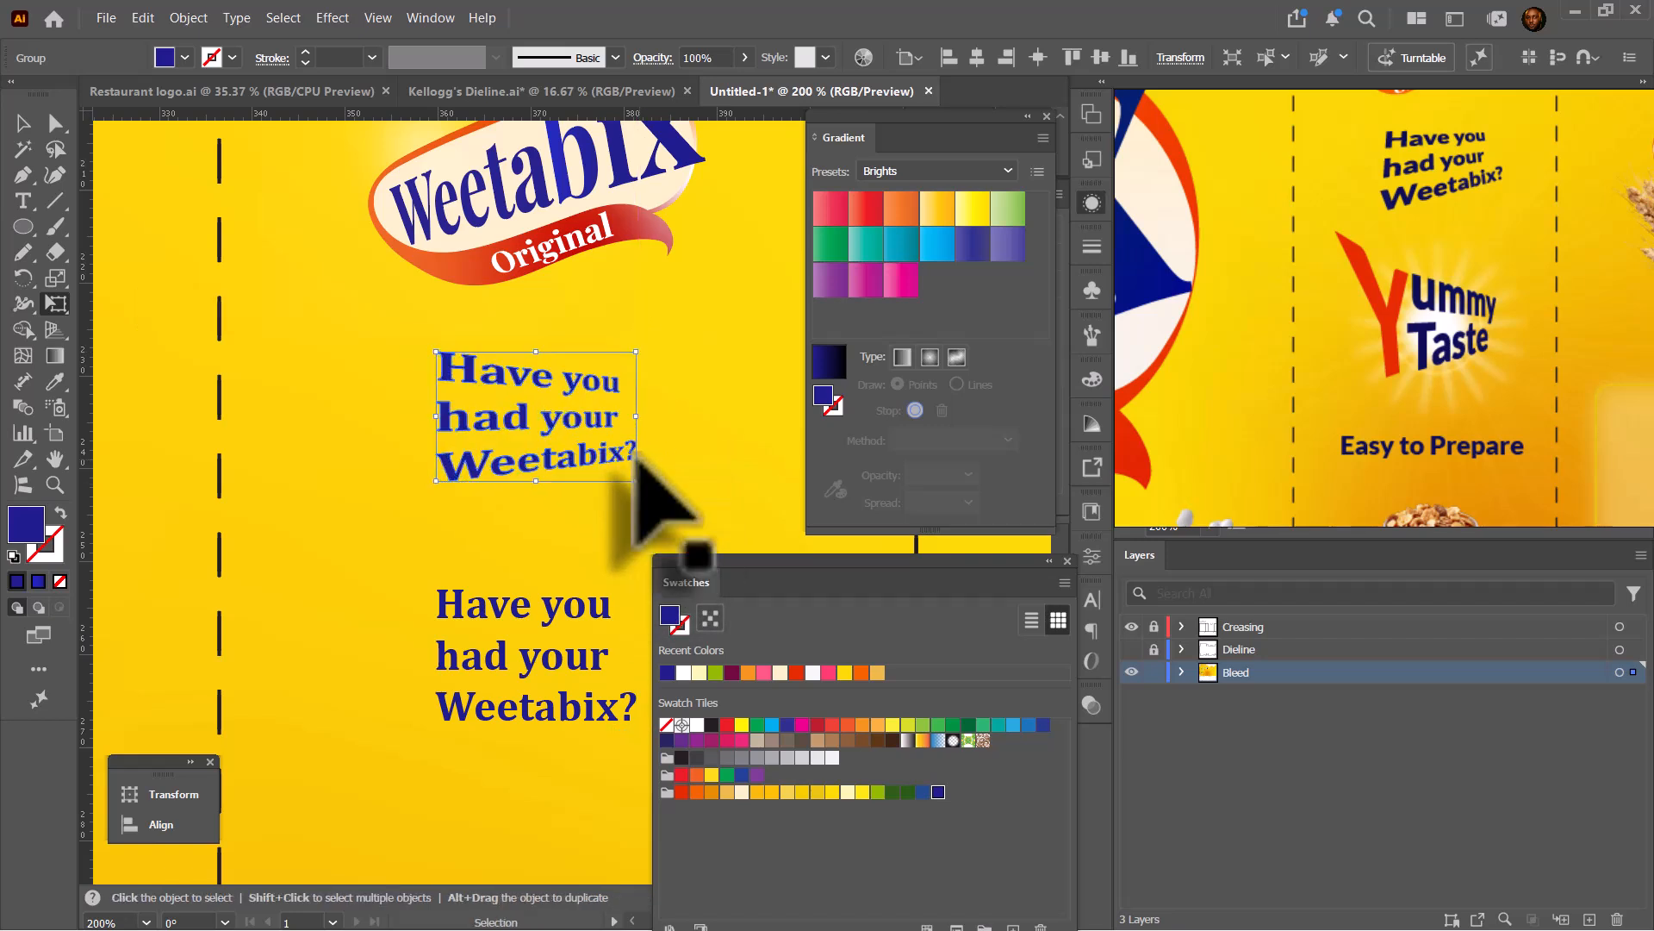
pyautogui.moveTo(636, 483); pyautogui.dragTo(657, 443)
pyautogui.click(24, 123)
# Change the duplicated text to "Yummy", copy it beneath as "Taste" and shift that word to the right.
pyautogui.moveTo(509, 386); pyautogui.dragTo(510, 155)
pyautogui.tripleClick(523, 387)
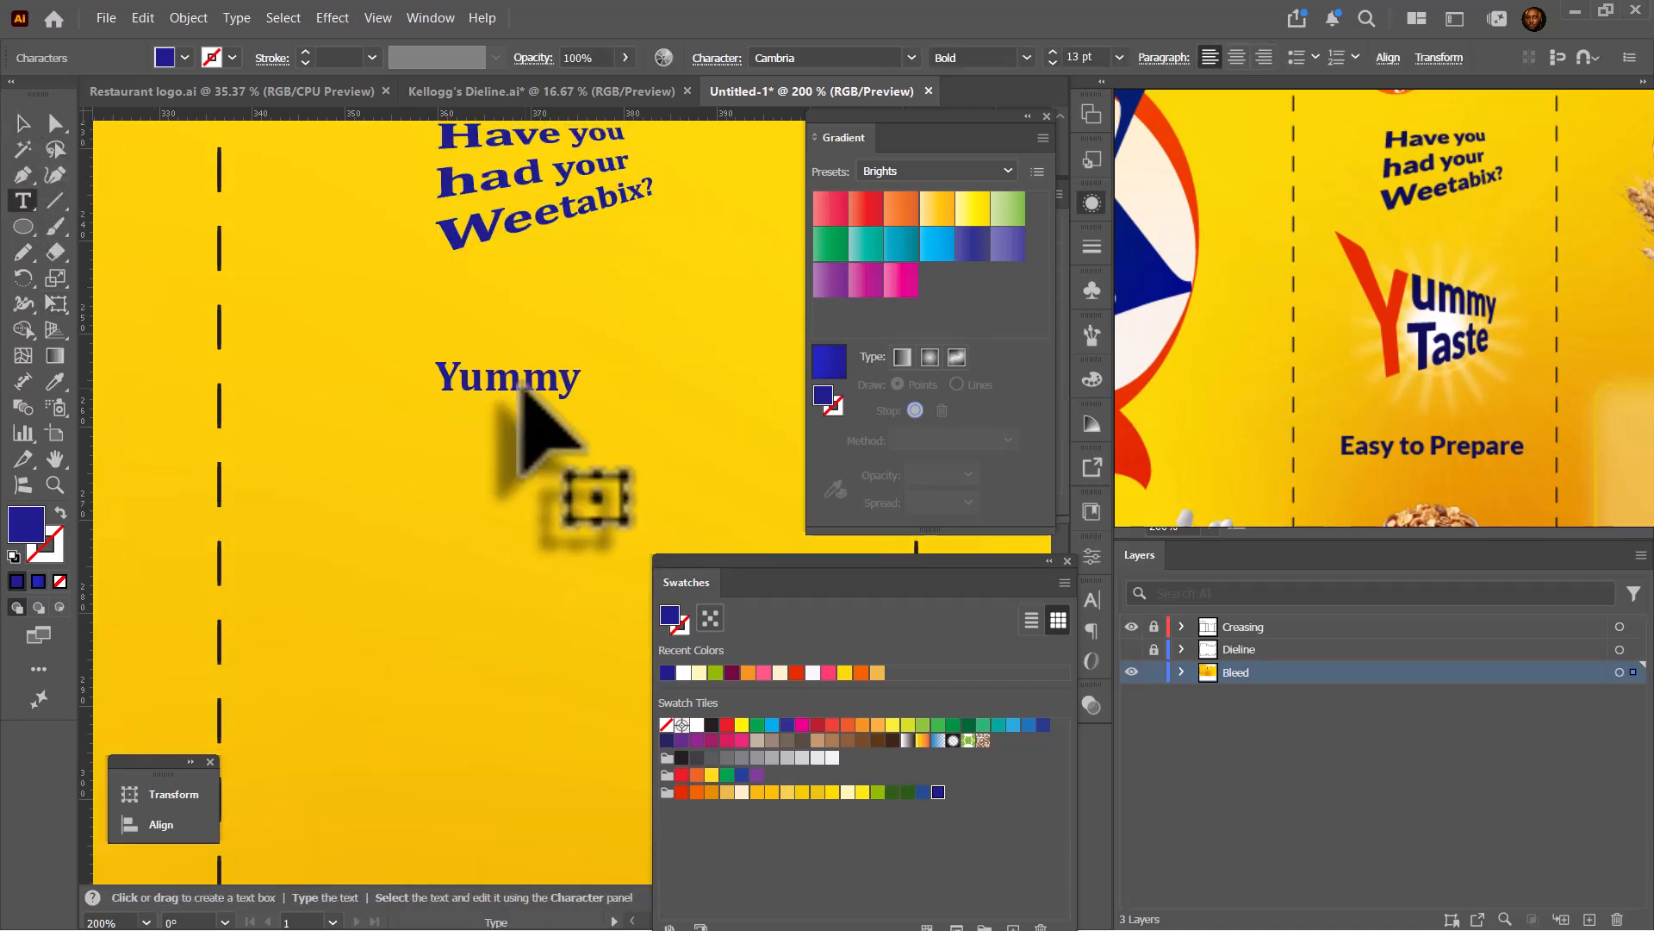
pyautogui.click(23, 124)
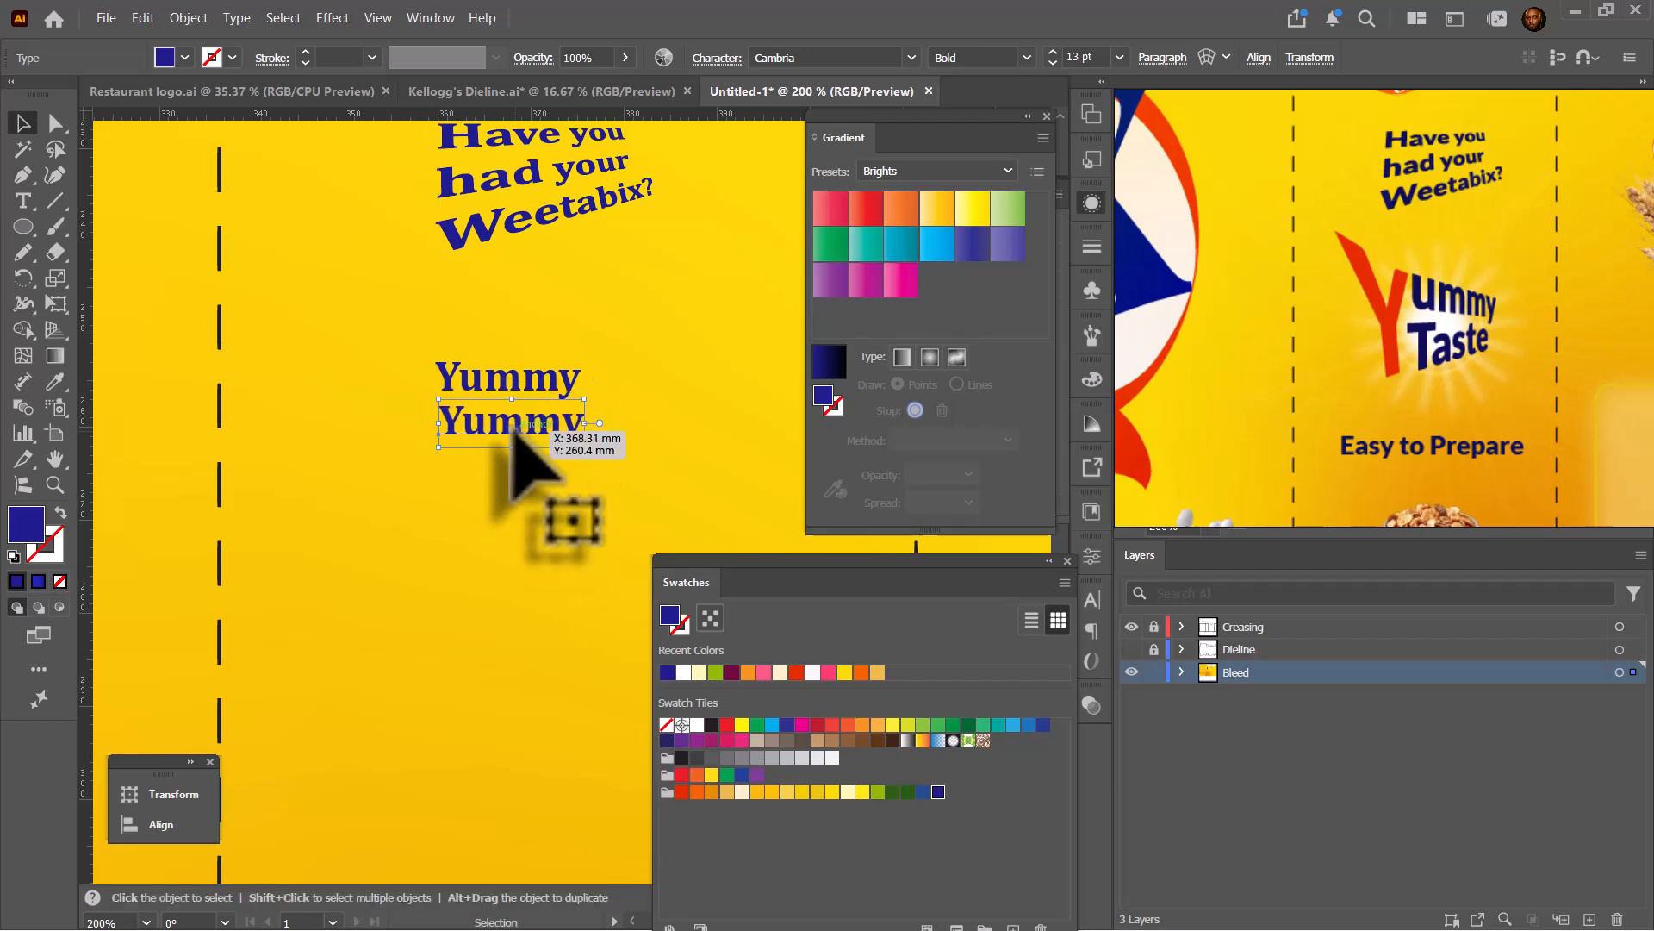
pyautogui.tripleClick(512, 430)
pyautogui.click(21, 125)
pyautogui.moveTo(500, 423); pyautogui.dragTo(532, 425)
# Split the "Y" from "Yummy" into its own text, enlarge it to about 33.5 pt and arrange "ummy" and "Taste" beside it.
pyautogui.doubleClick(512, 382)
pyautogui.hotkey('ctrl', 'x')
pyautogui.click(25, 126)
pyautogui.click(400, 366)
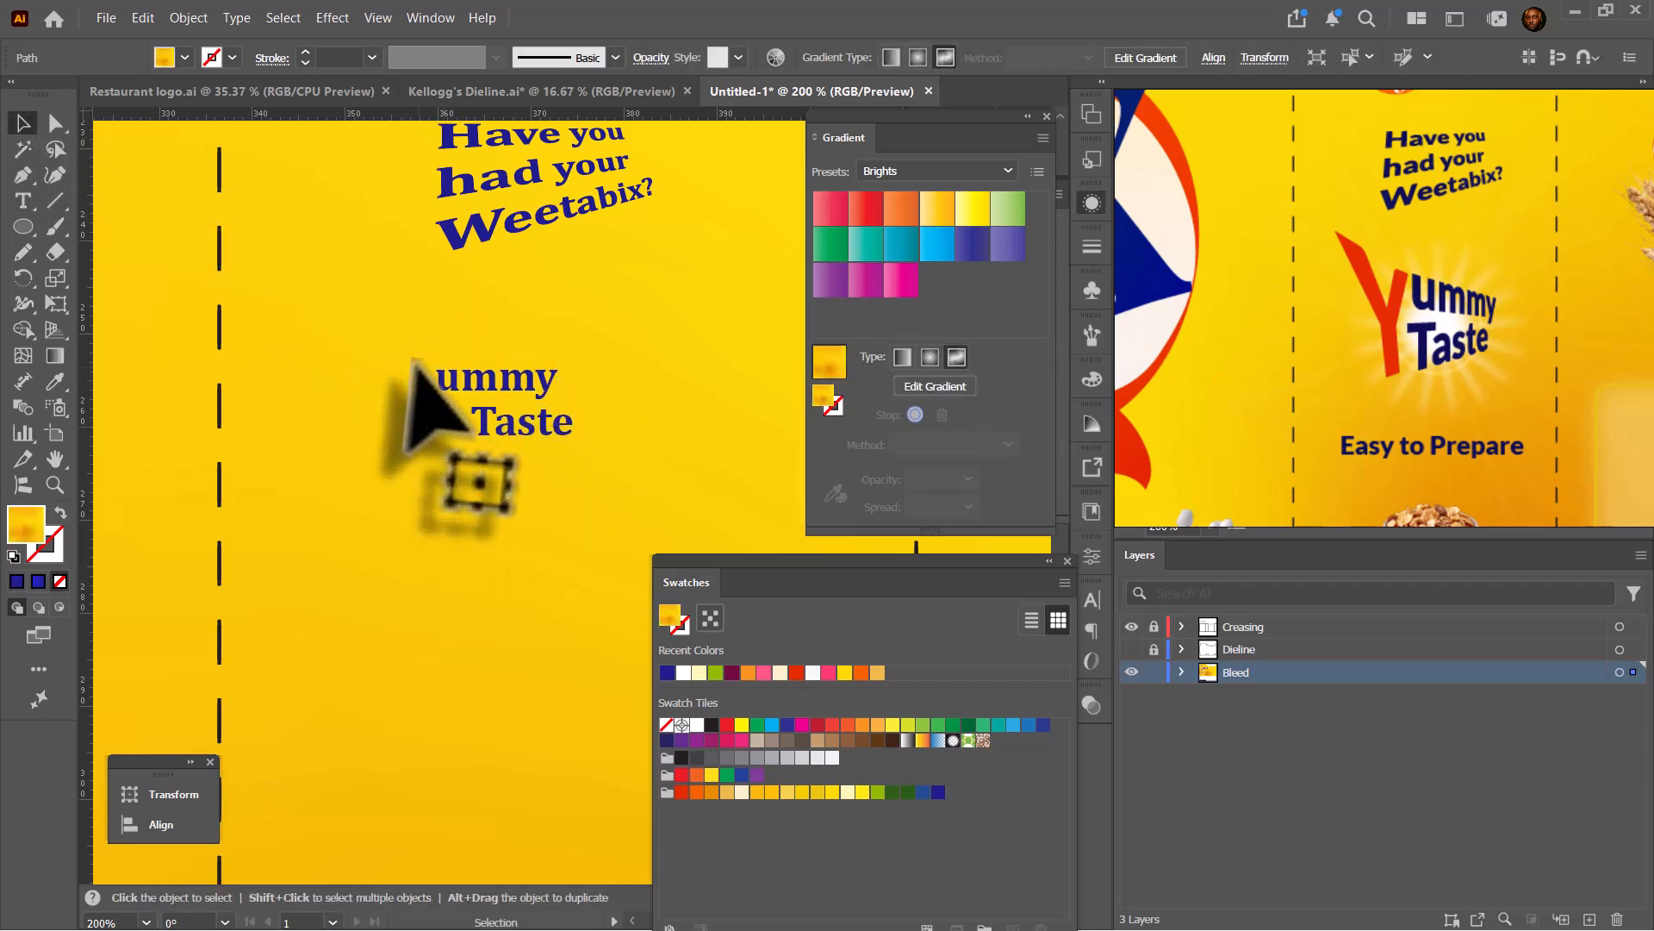
pyautogui.hotkey('ctrl', 'v')
pyautogui.moveTo(446, 342); pyautogui.dragTo(455, 379)
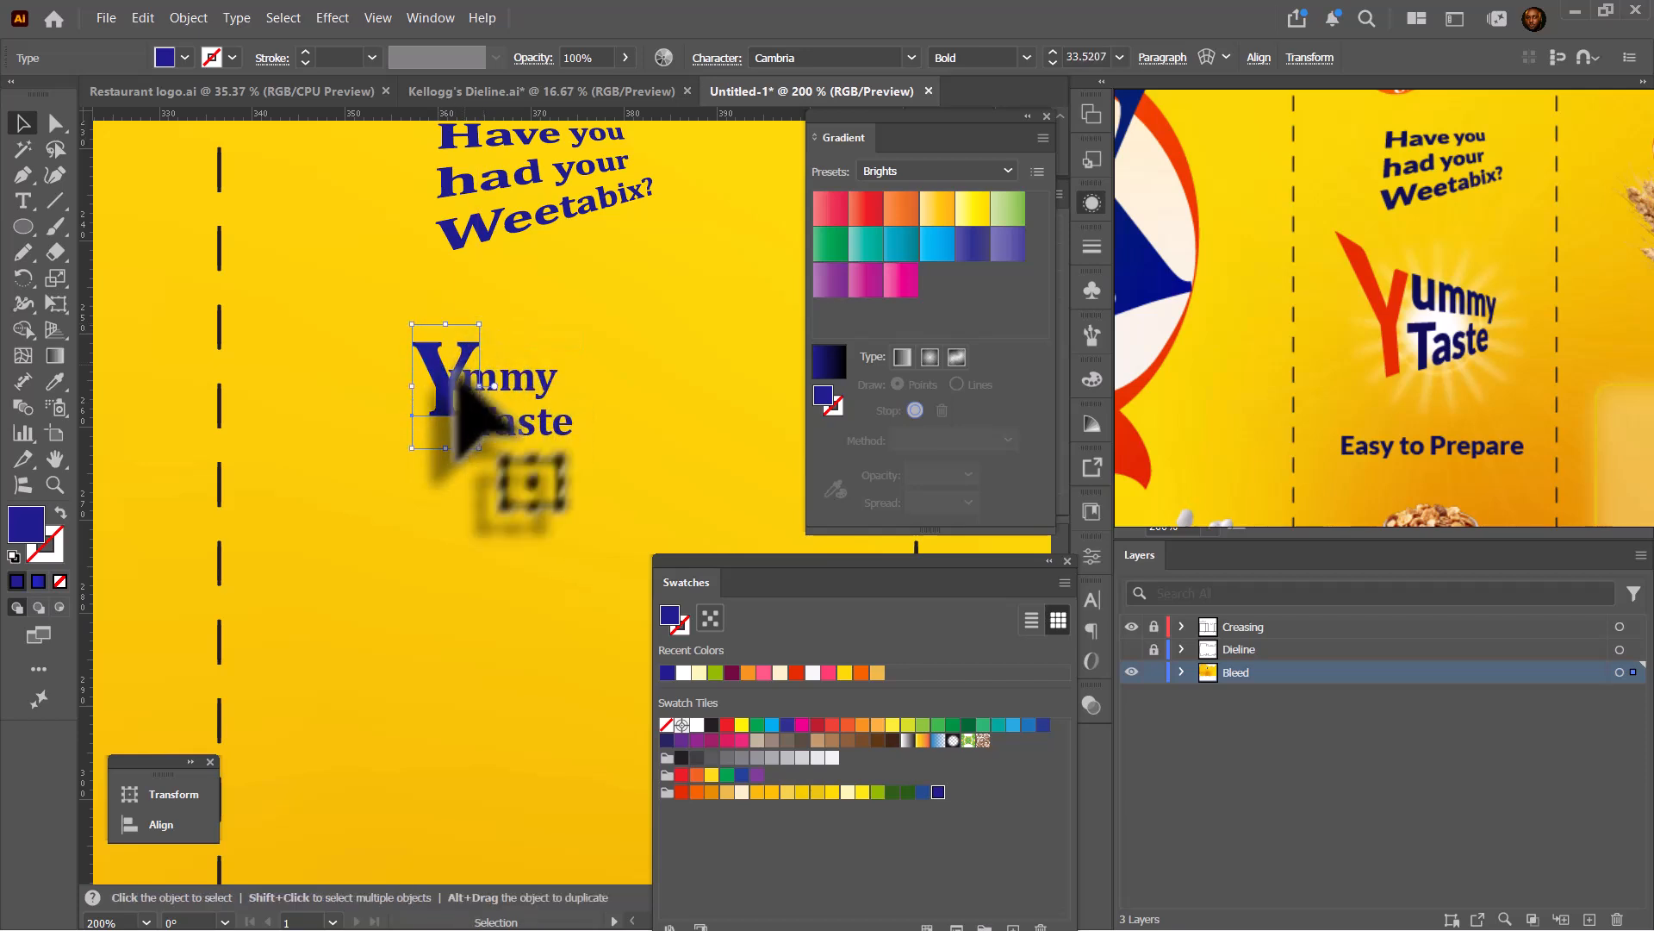
pyautogui.moveTo(523, 433); pyautogui.dragTo(509, 441)
pyautogui.click(651, 424)
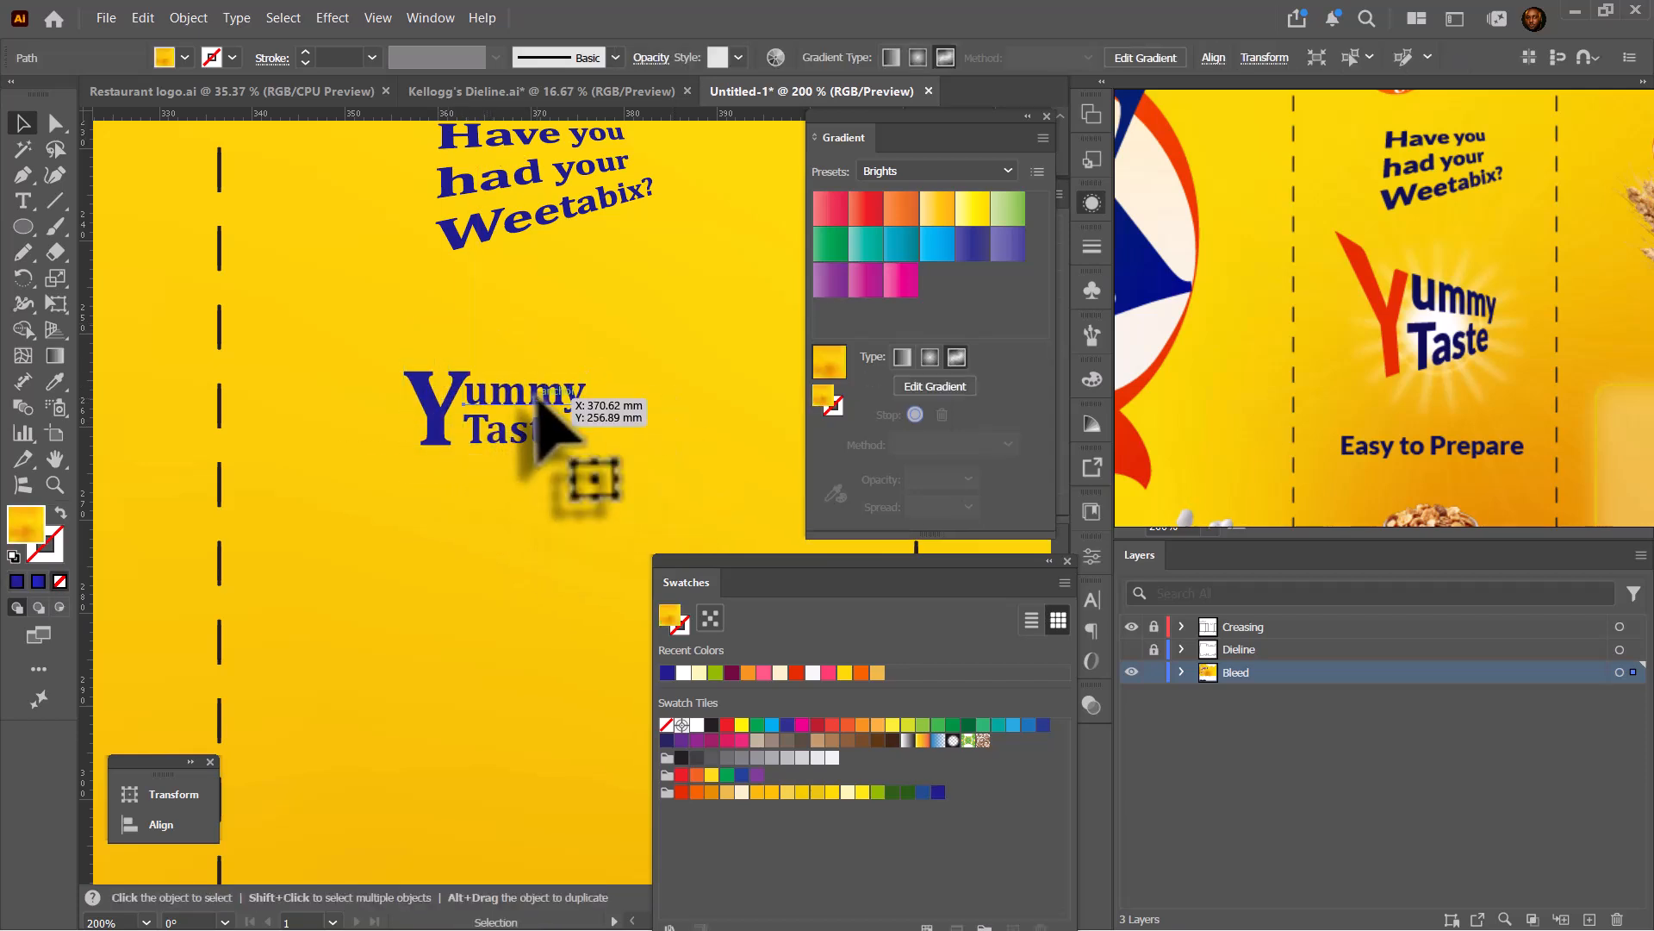
# Convert the "Y", "ummy" and "Taste" texts to outlines and select the "ummy" group alone.
pyautogui.click(524, 399)
pyautogui.keyDown('shift'); pyautogui.click(489, 430); pyautogui.keyUp('shift')
pyautogui.keyDown('shift'); pyautogui.click(437, 420); pyautogui.keyUp('shift')
pyautogui.rightClick(436, 420)
pyautogui.click(527, 481)
pyautogui.click(616, 437)
pyautogui.click(547, 399)
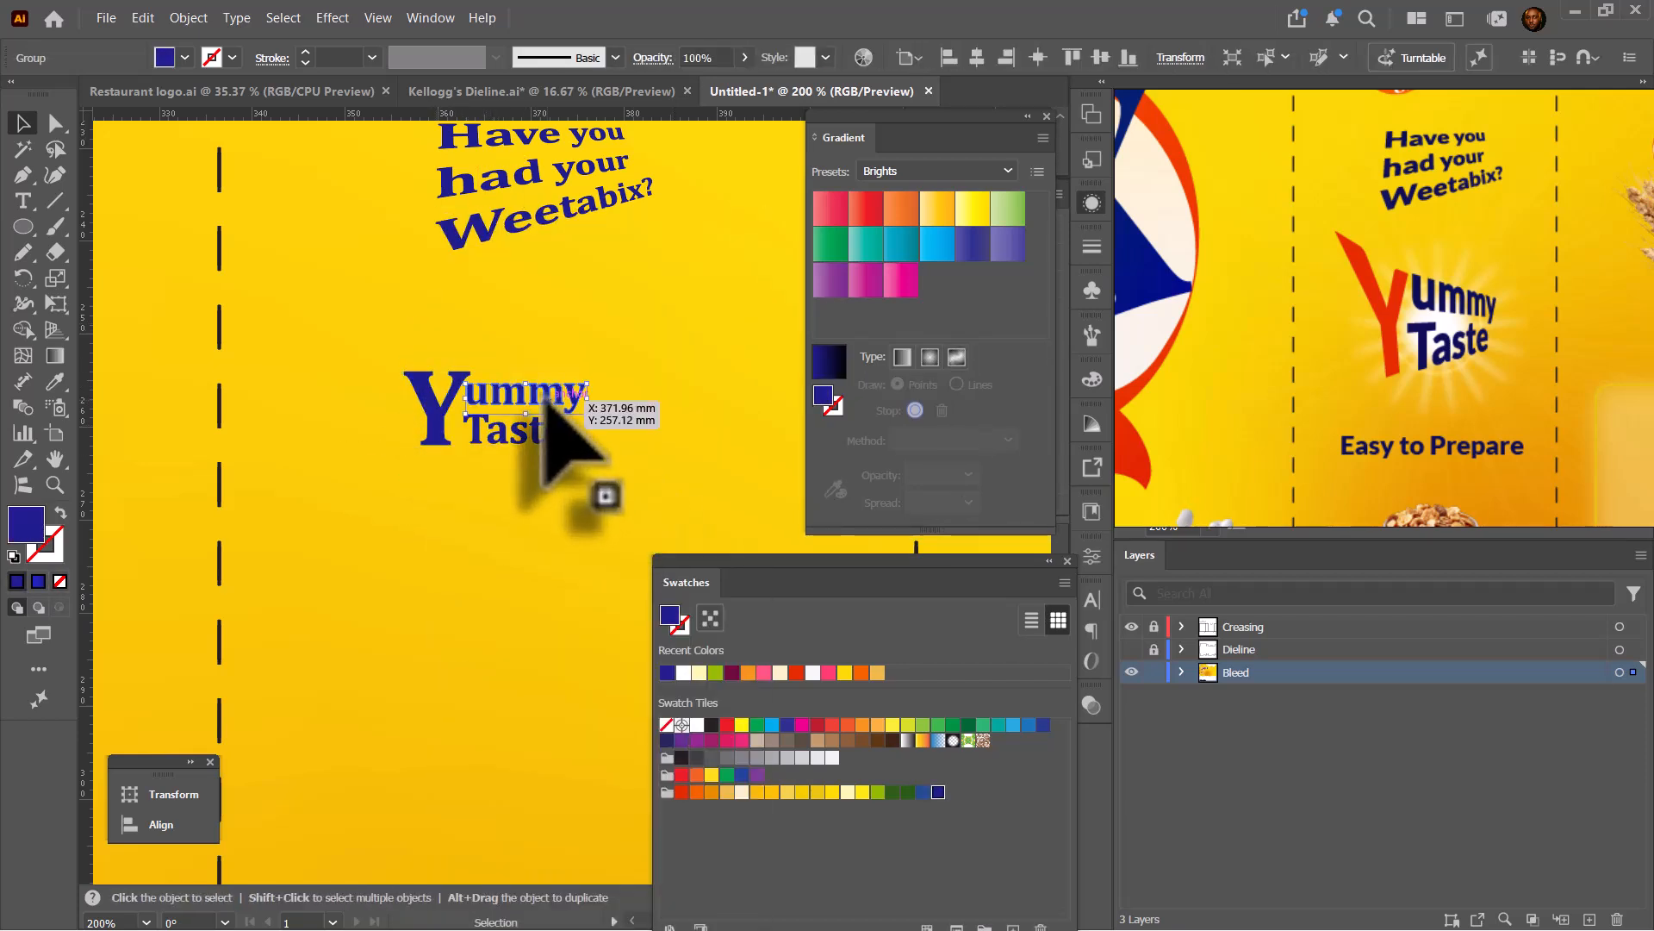
# Distort "ummy" and "Taste" with Free Transform so both words taper in perspective towards their right ends.
pyautogui.click(56, 304)
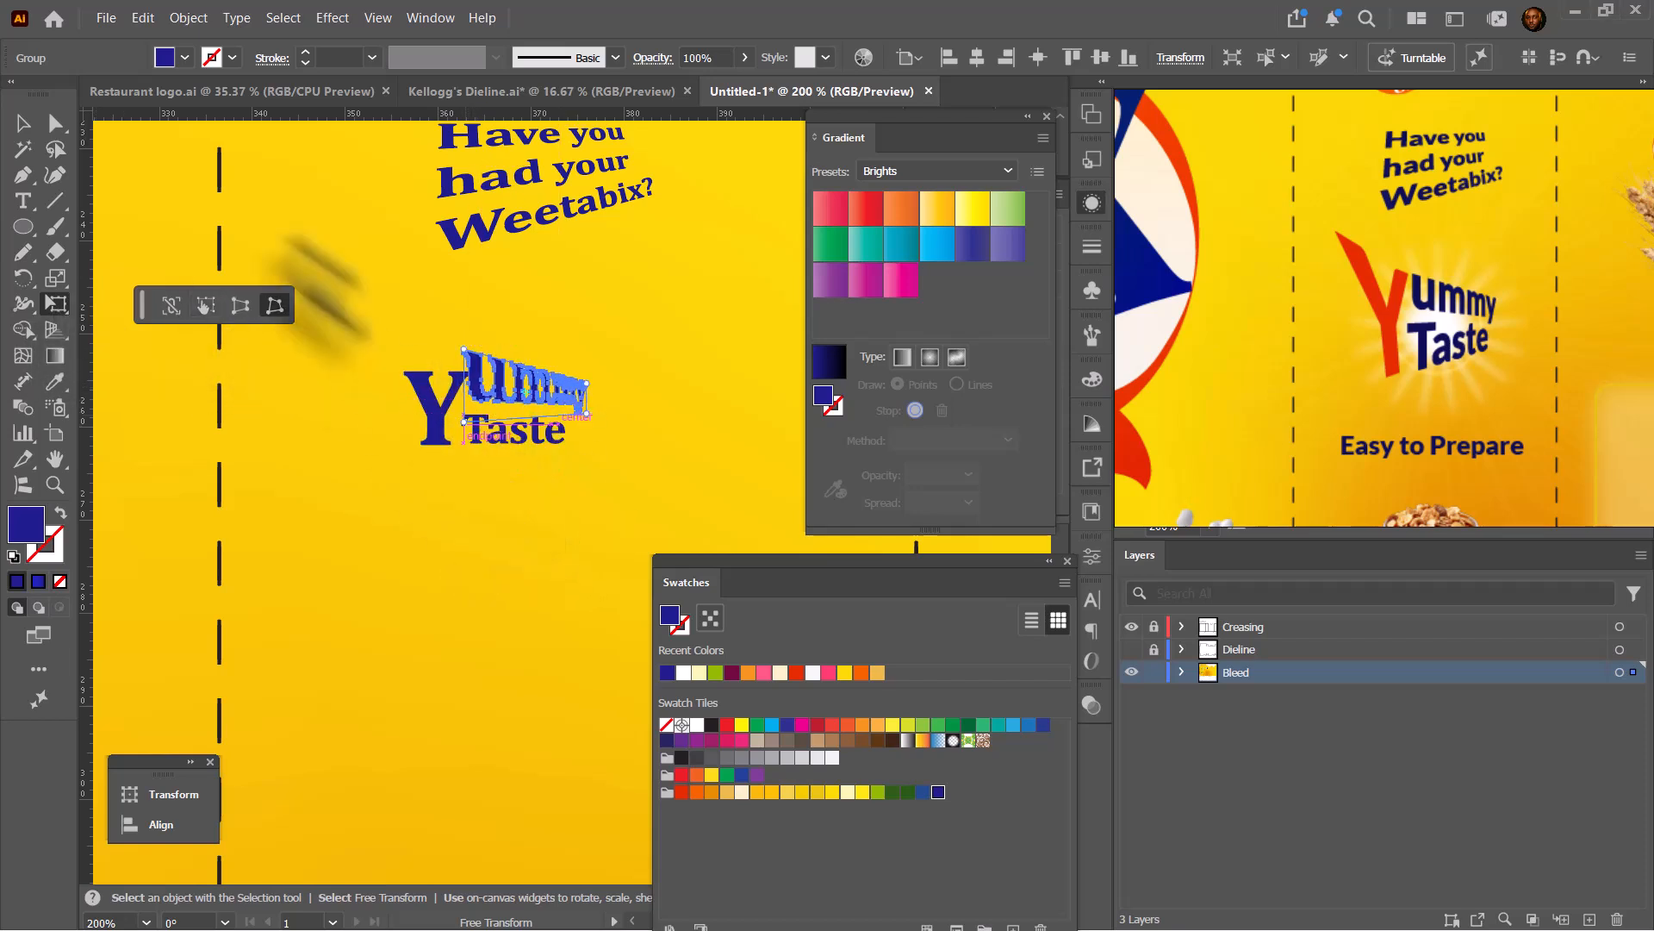
pyautogui.click(23, 126)
pyautogui.click(512, 430)
pyautogui.click(58, 304)
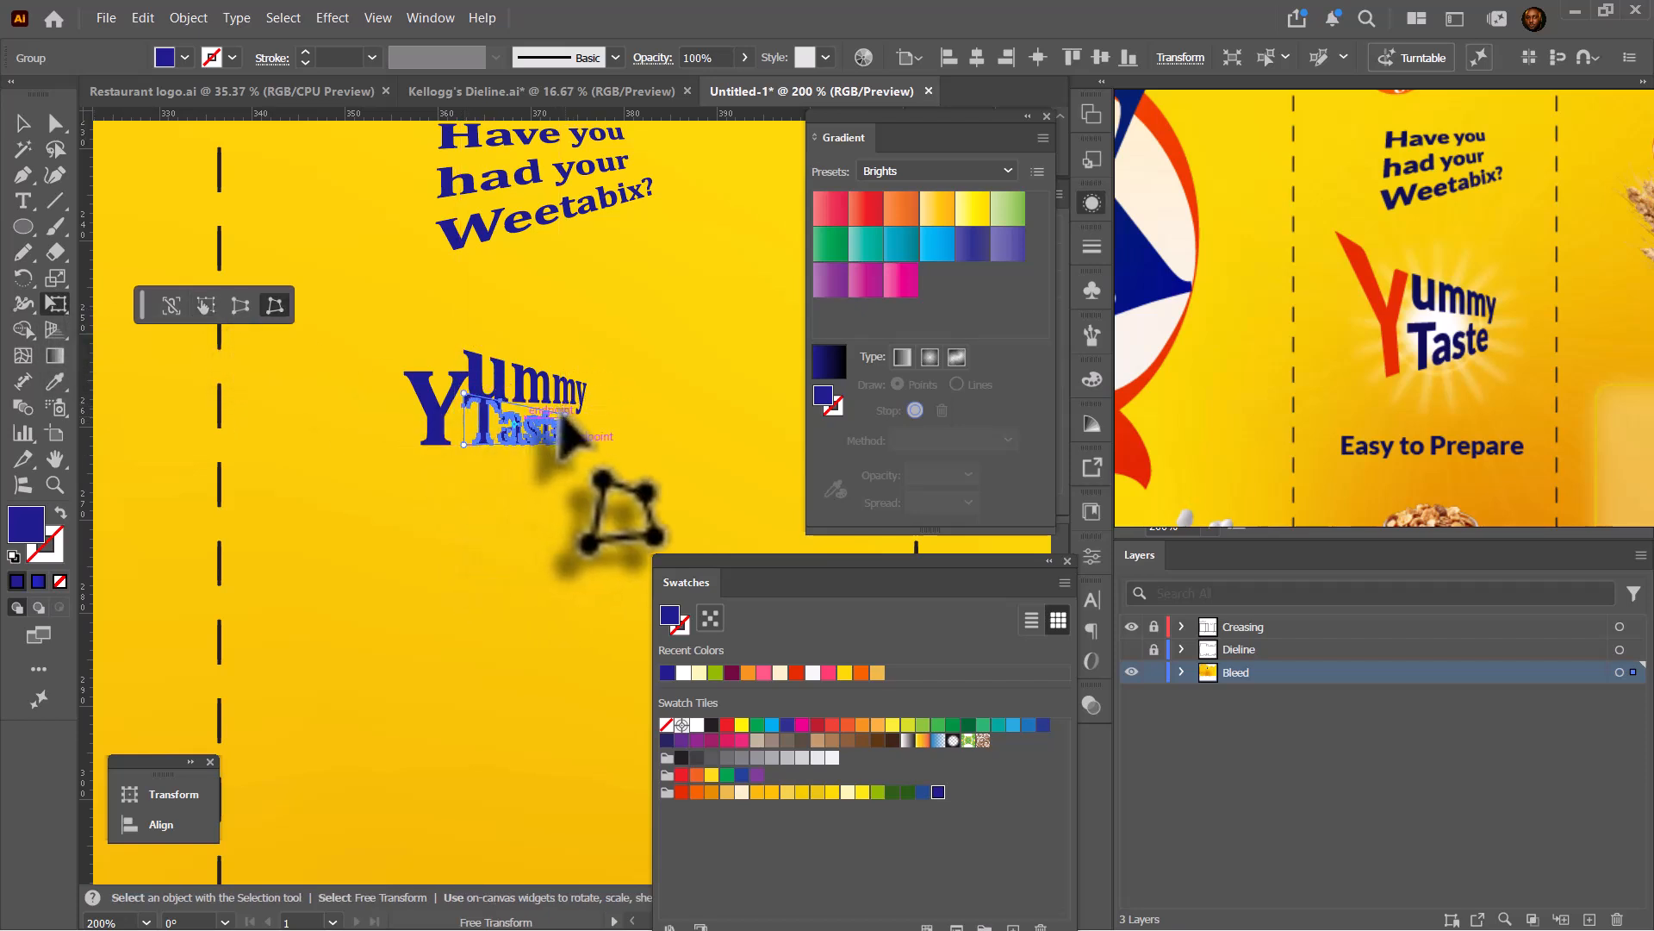
pyautogui.moveTo(556, 413); pyautogui.dragTo(564, 417)
pyautogui.press('v')
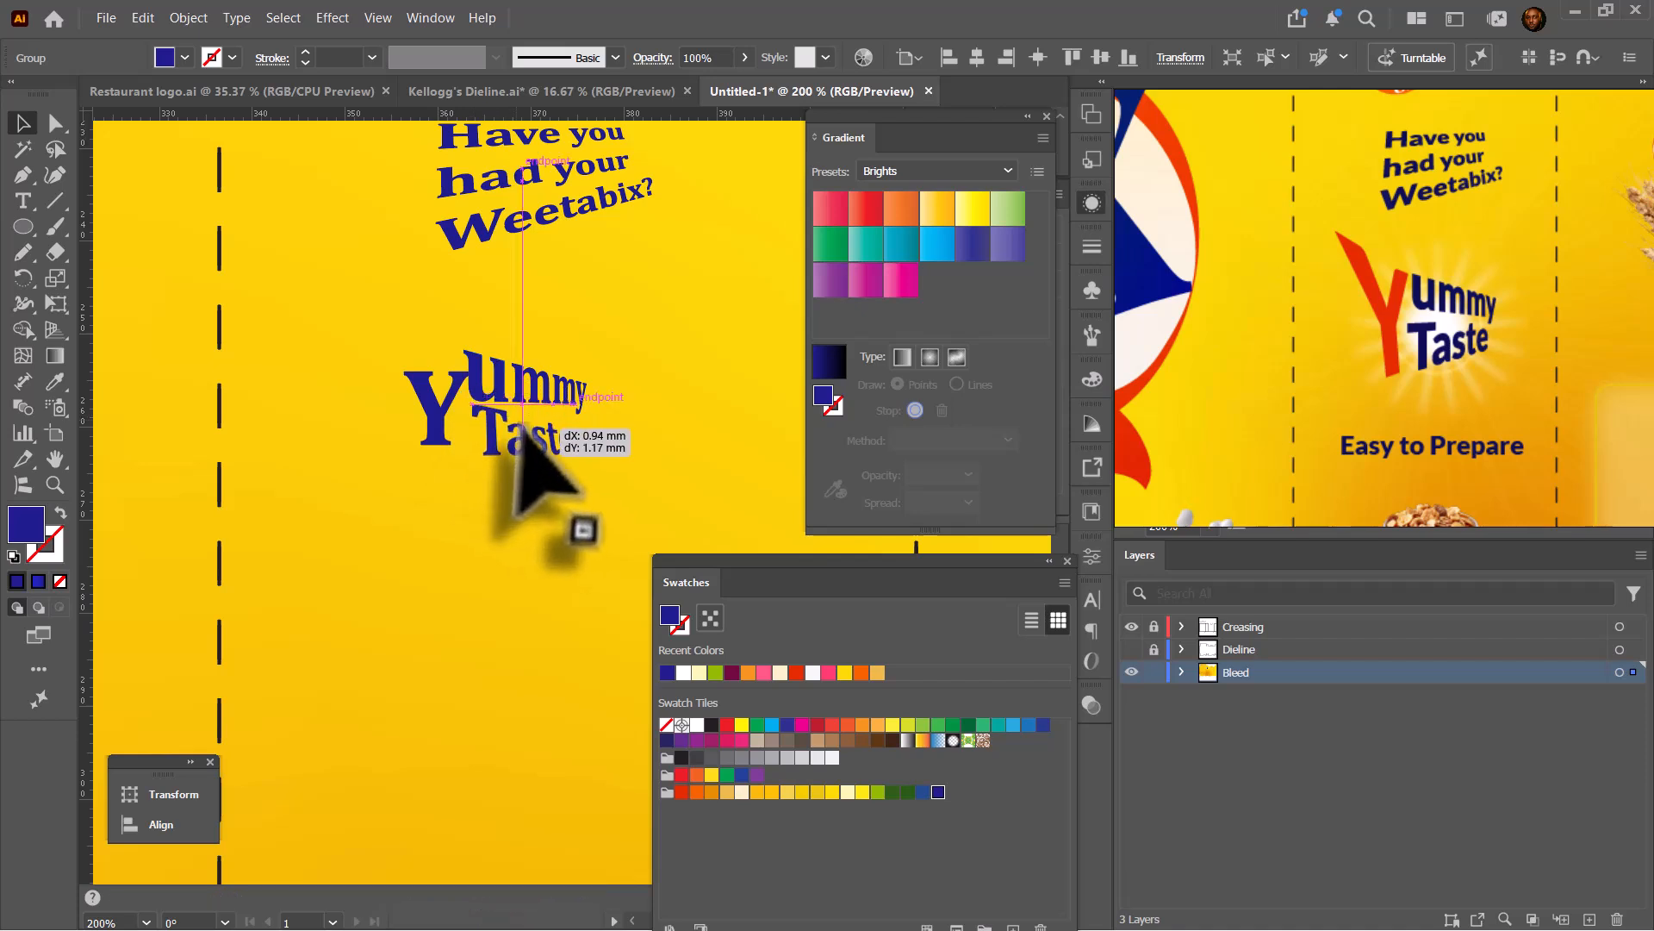
pyautogui.scroll(3, 530, 444)
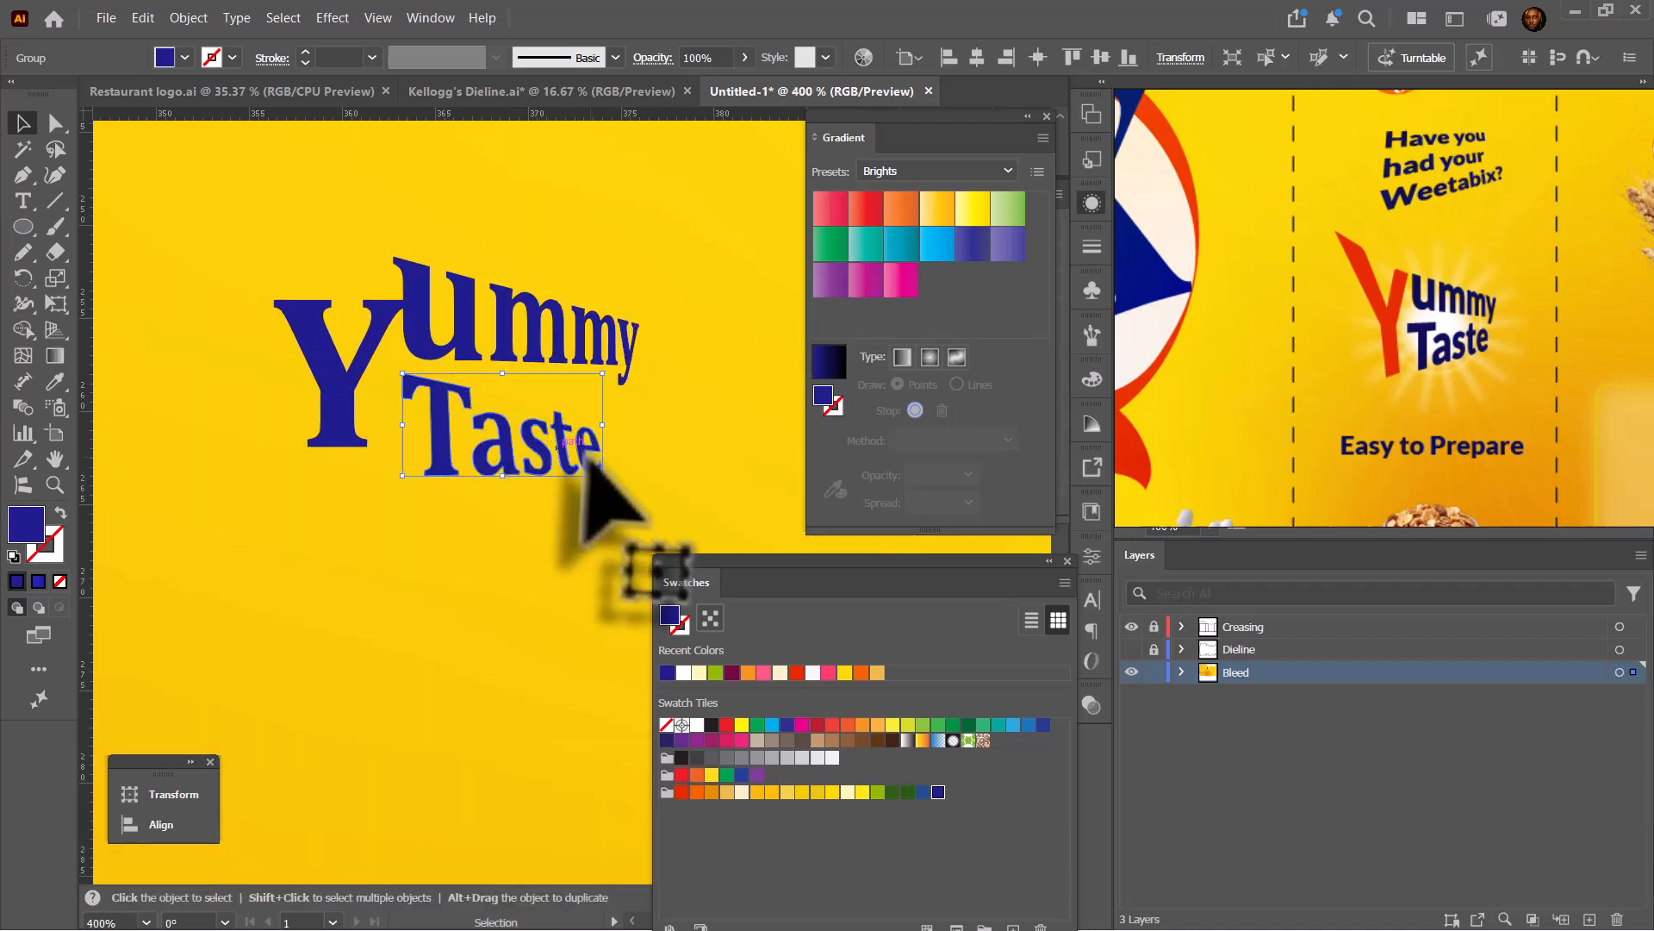
pyautogui.click(56, 304)
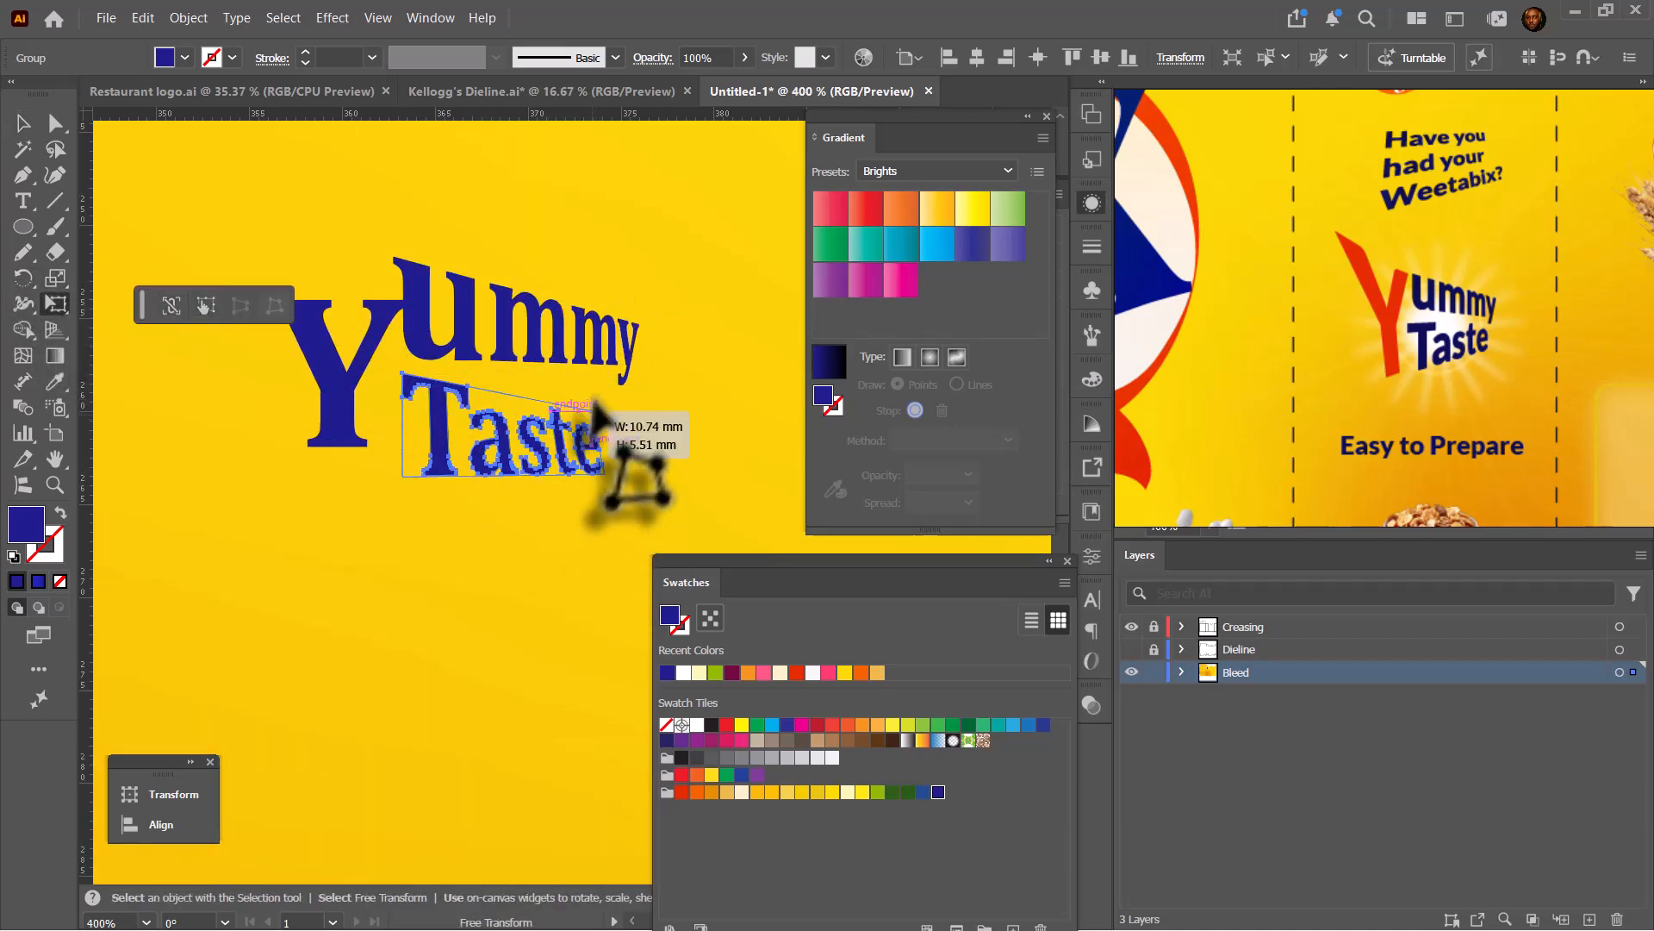
pyautogui.moveTo(598, 473); pyautogui.dragTo(598, 448)
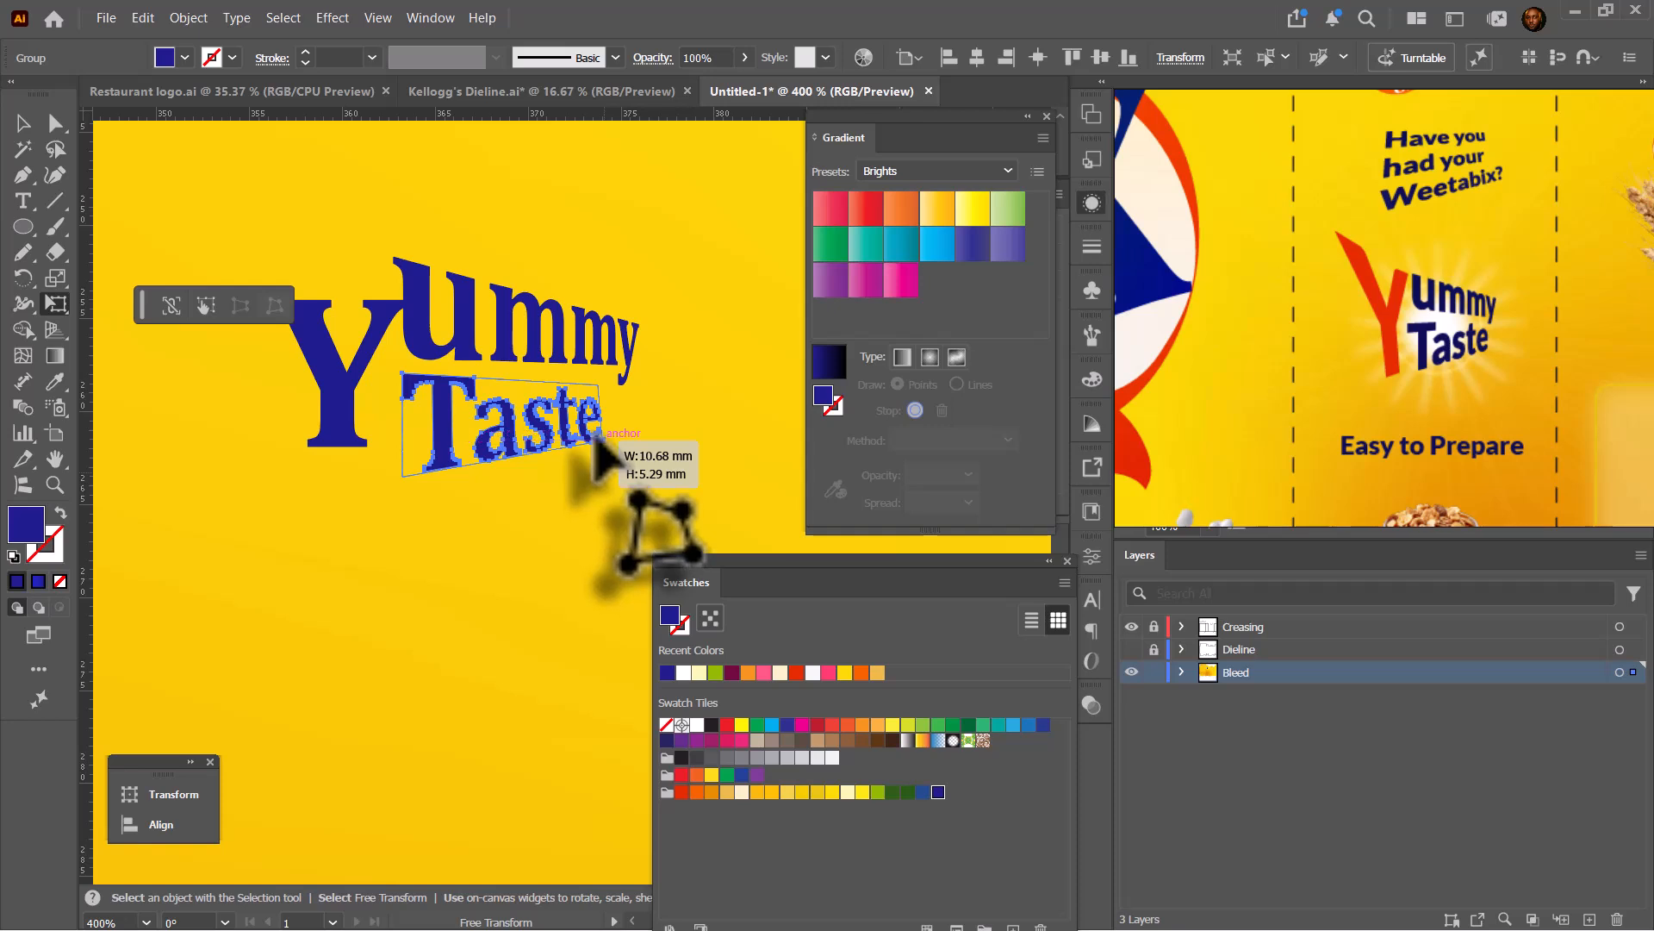
pyautogui.click(24, 124)
pyautogui.click(698, 414)
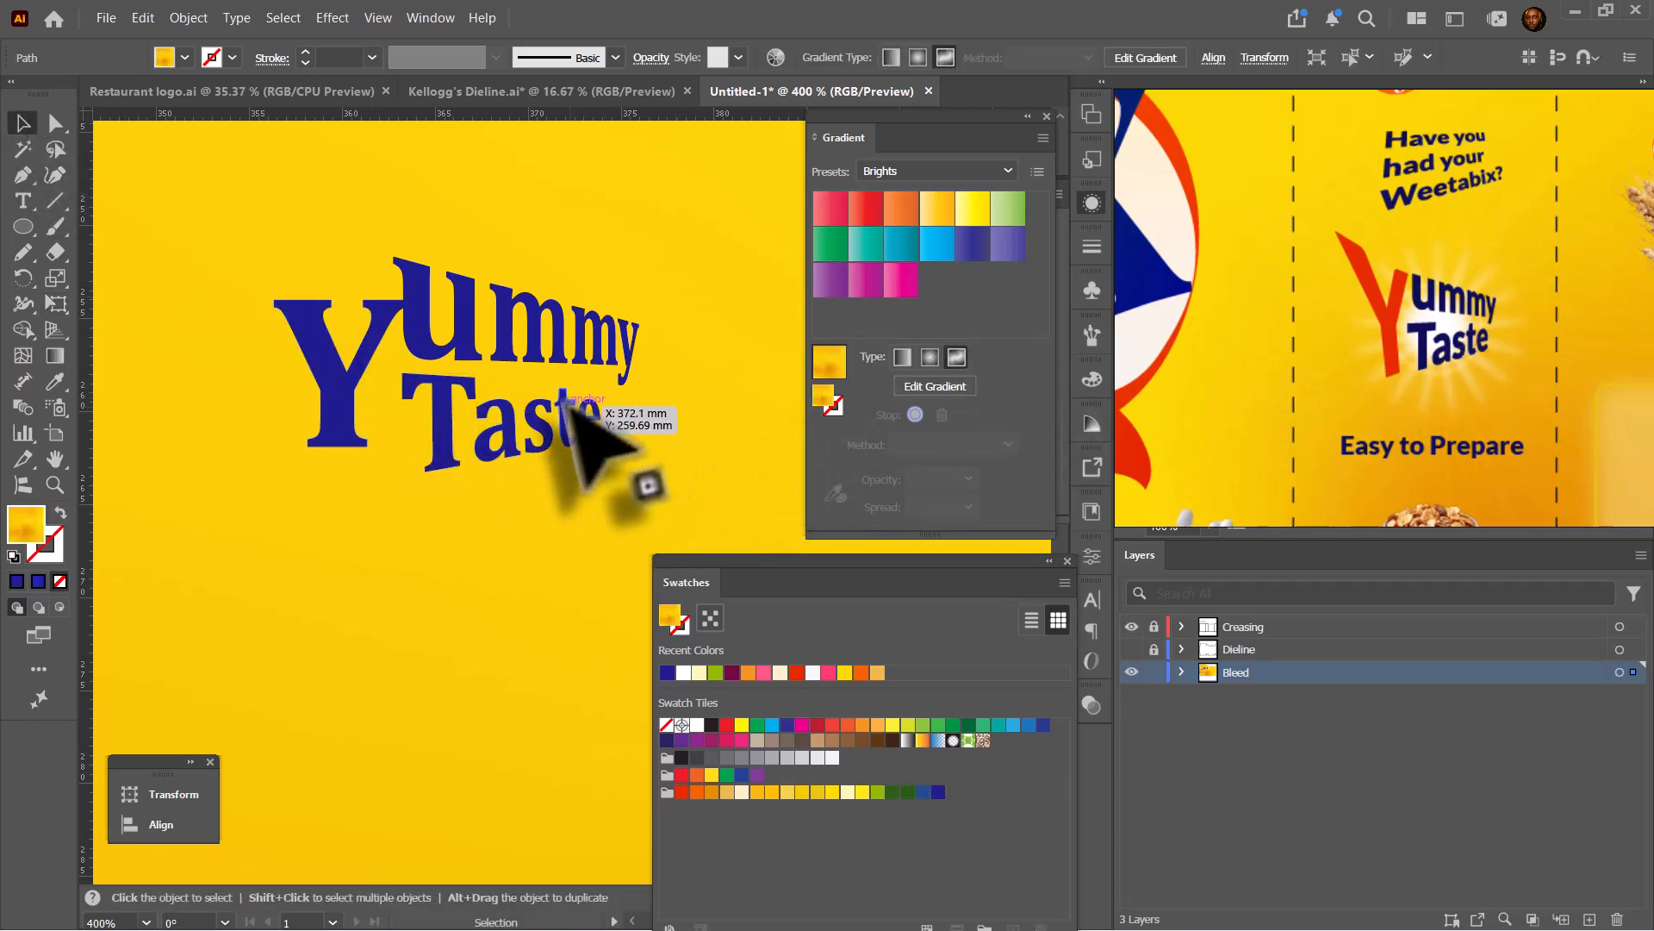
# Shift "Taste" right and "Y" left, and distort the "Y" into a taller perspective shape that tapers towards "ummy".
pyautogui.moveTo(561, 397); pyautogui.dragTo(577, 397)
pyautogui.moveTo(347, 400); pyautogui.dragTo(325, 414)
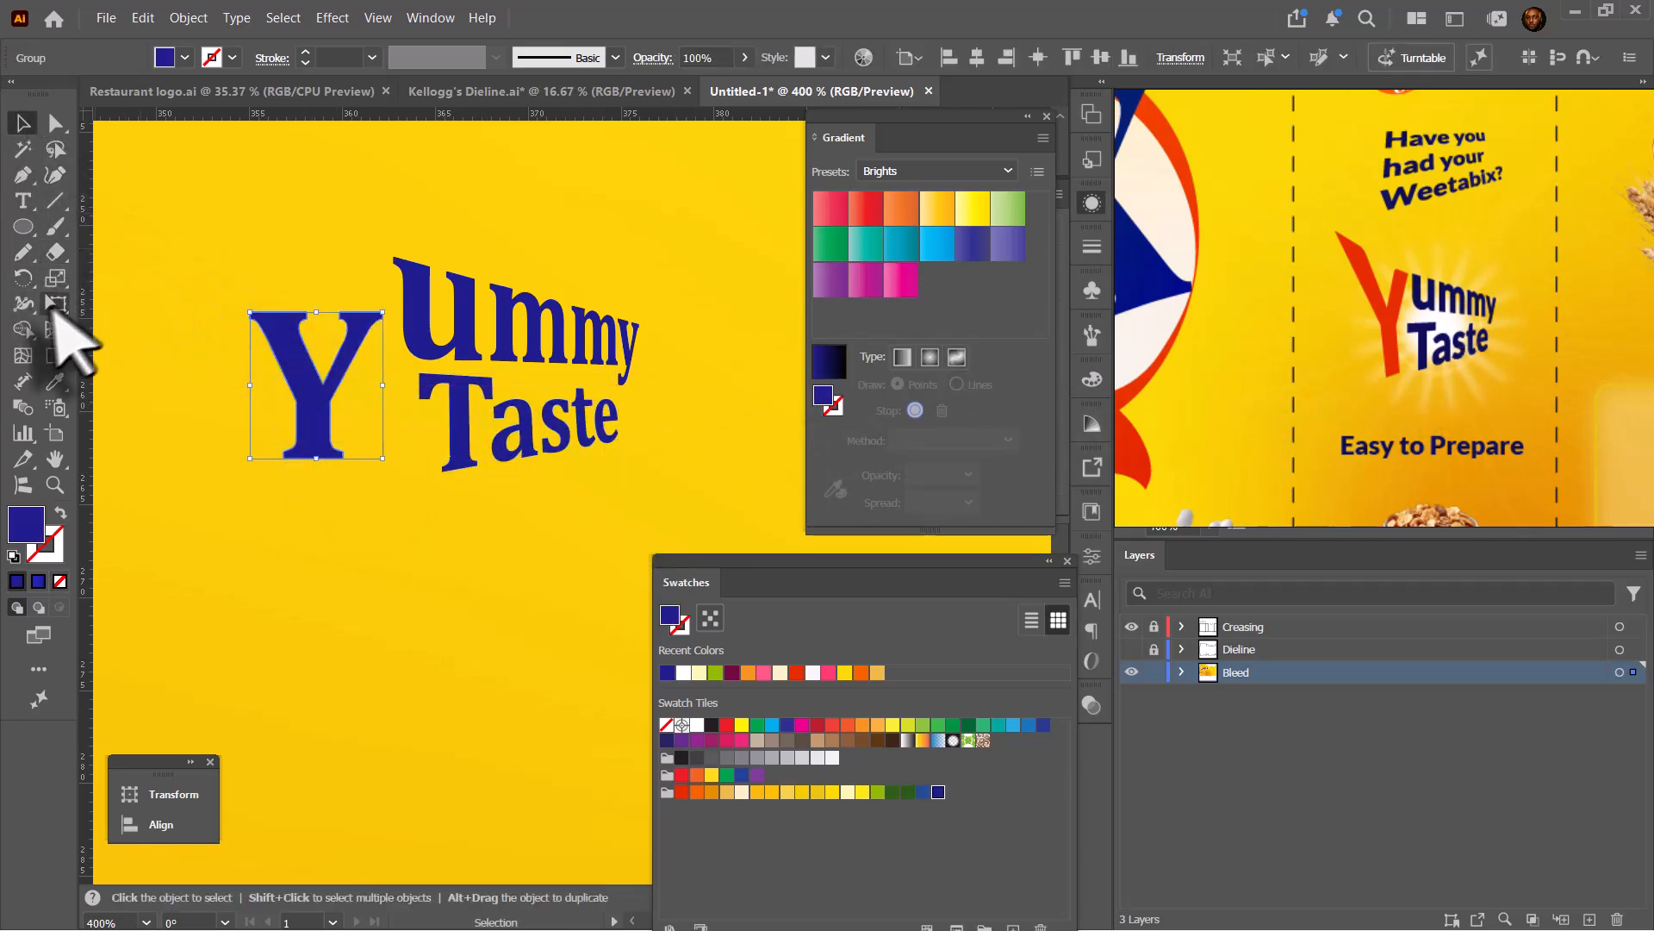
pyautogui.click(55, 303)
pyautogui.moveTo(379, 308); pyautogui.dragTo(524, 348)
pyautogui.moveTo(359, 348); pyautogui.dragTo(333, 253)
pyautogui.moveTo(491, 494)
pyautogui.mouseDown()
pyautogui.moveTo(479, 510)
pyautogui.moveTo(511, 498)
pyautogui.mouseUp()
pyautogui.moveTo(359, 494); pyautogui.dragTo(333, 545)
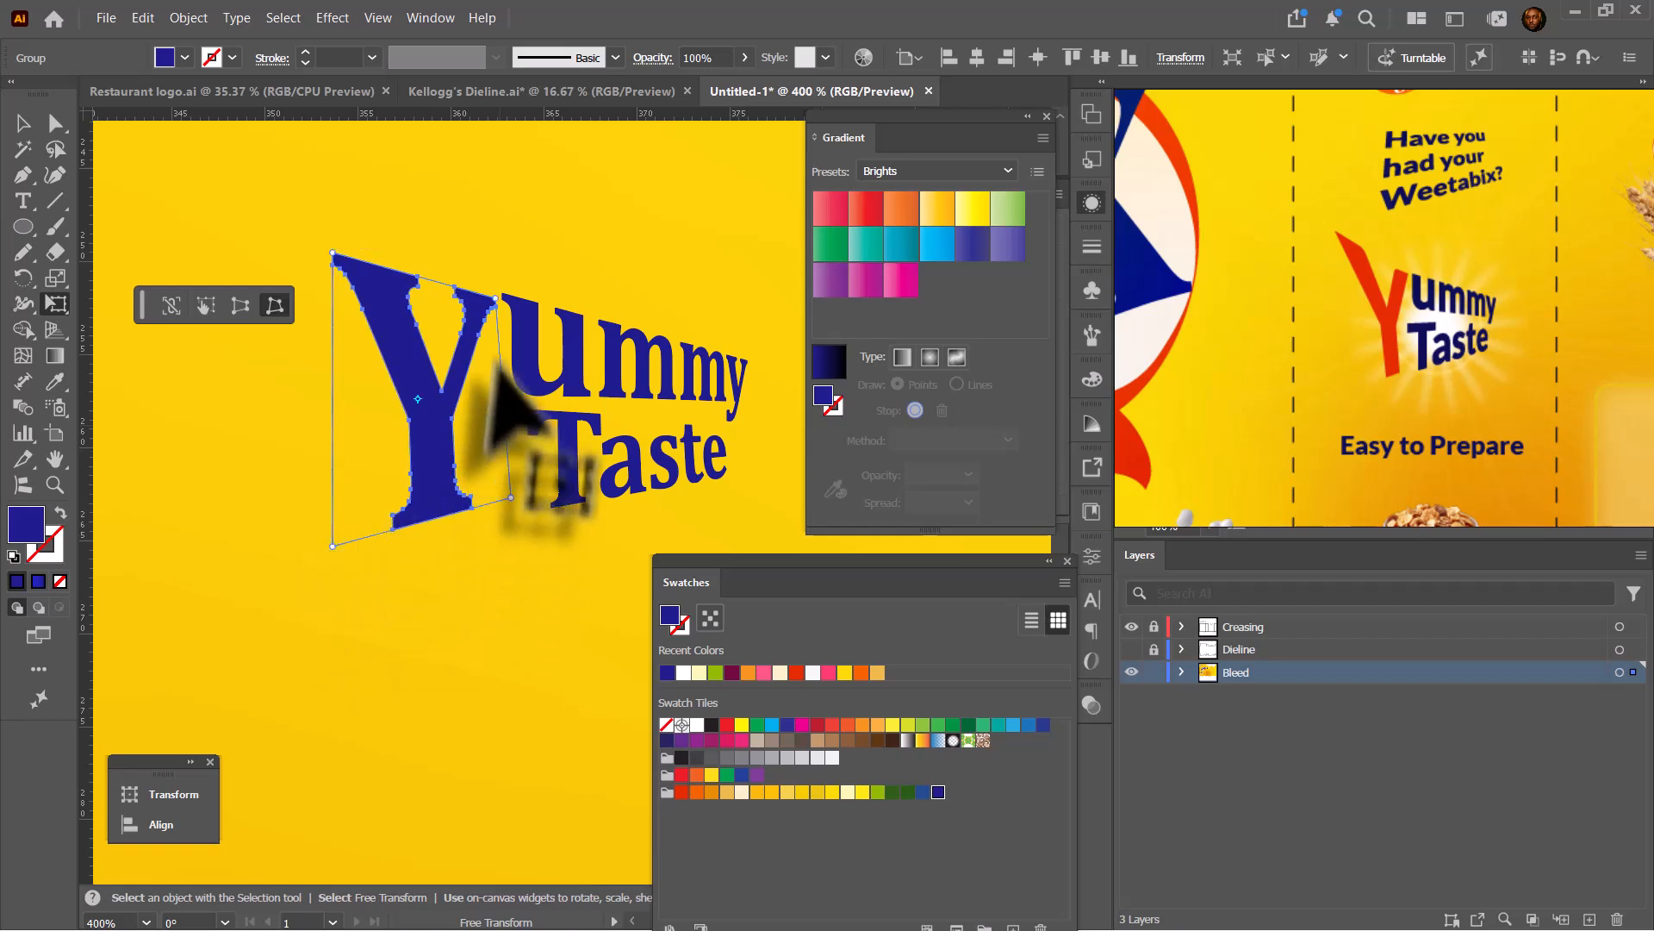
pyautogui.moveTo(488, 293); pyautogui.dragTo(496, 294)
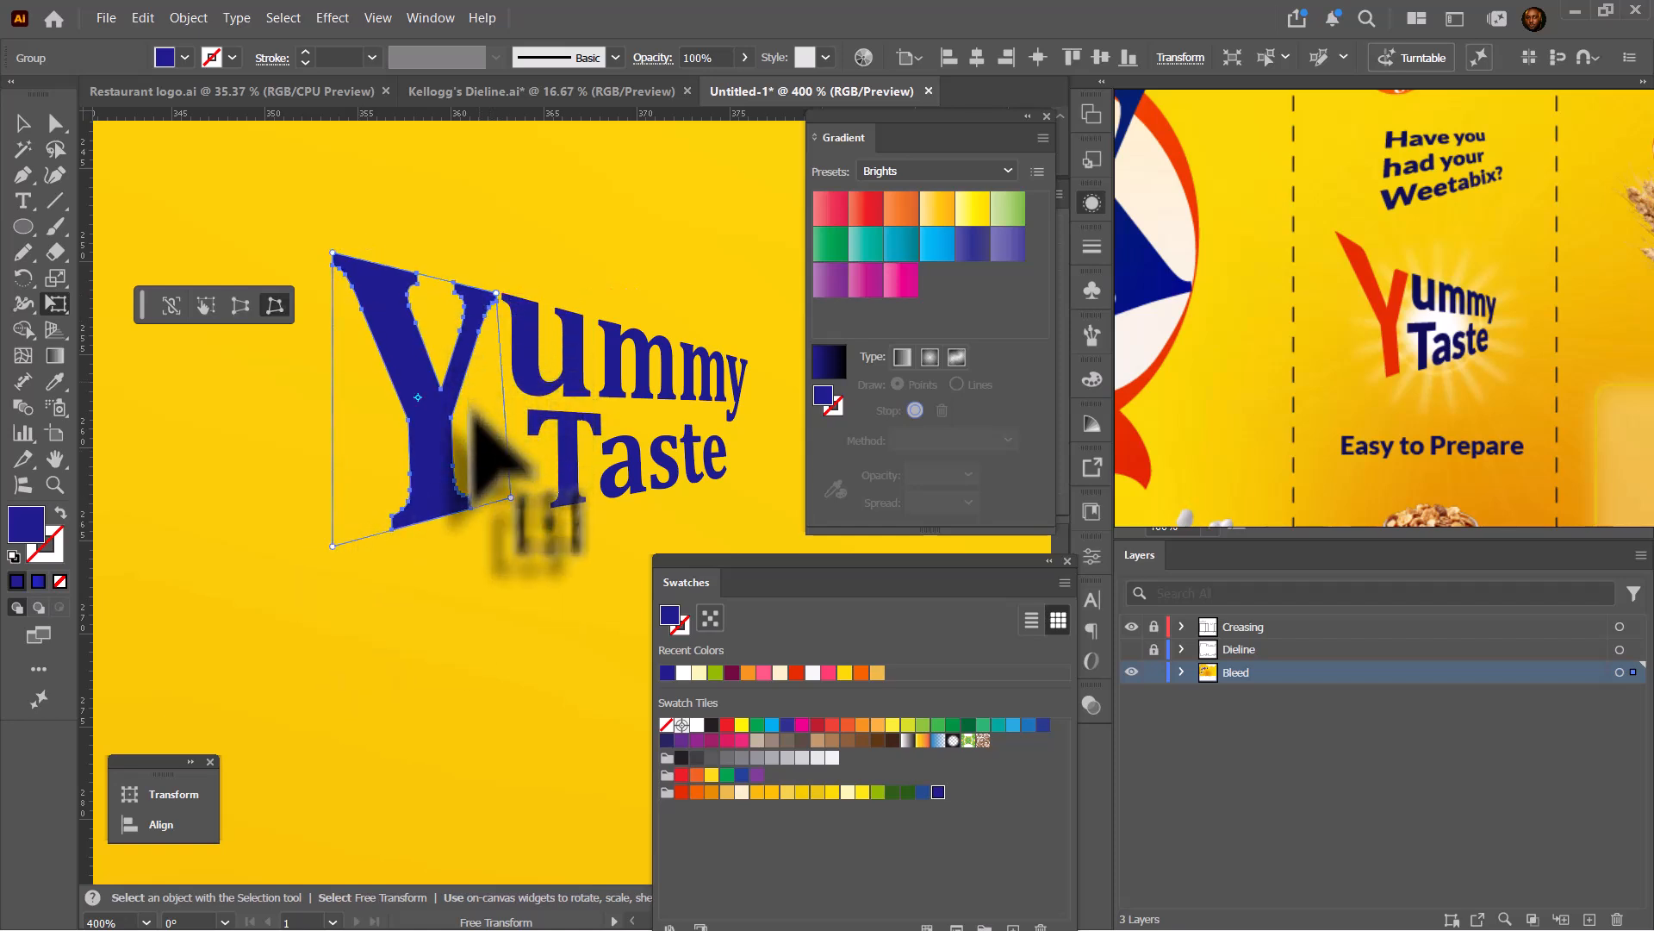
pyautogui.moveTo(508, 497); pyautogui.dragTo(517, 515)
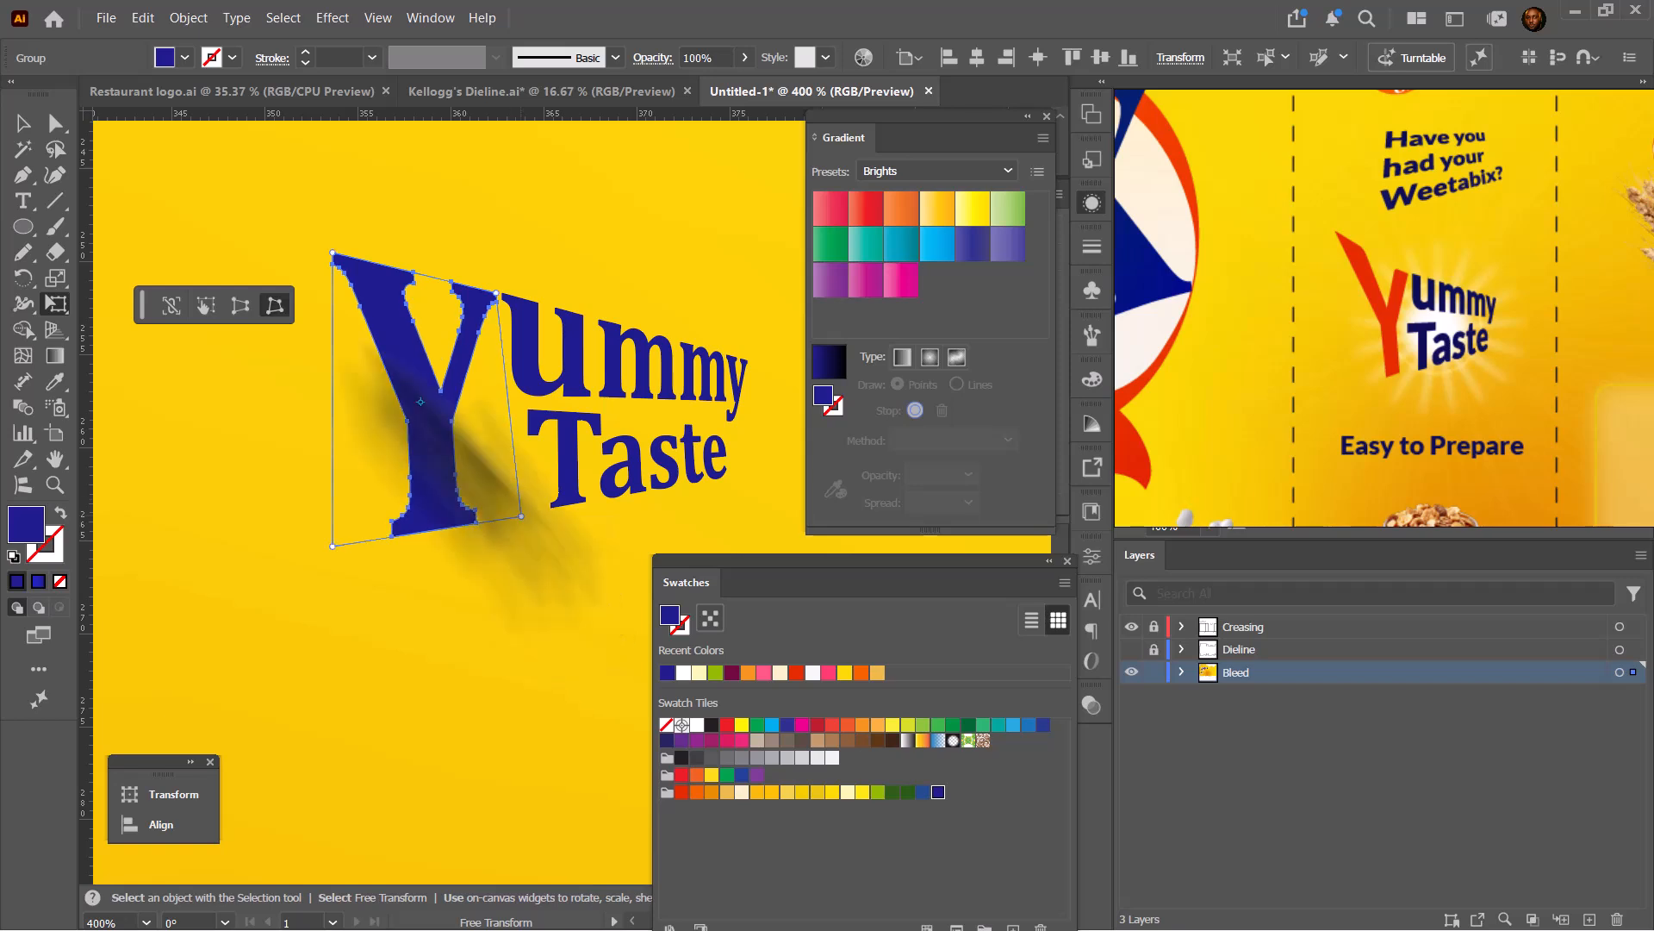
pyautogui.click(23, 123)
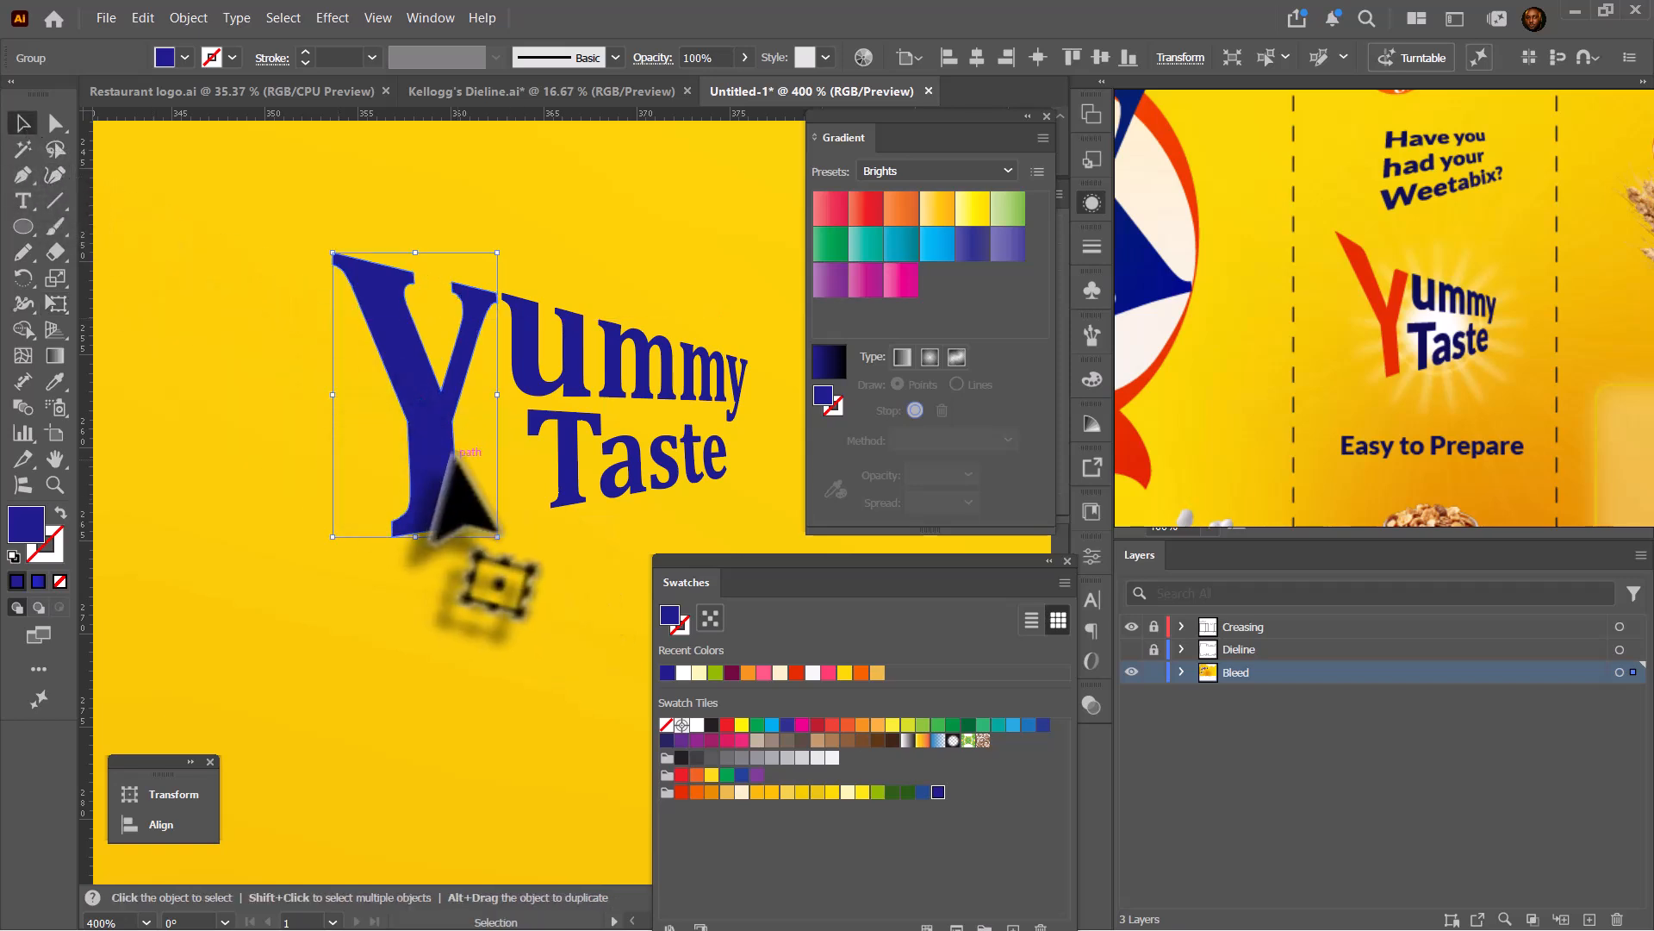
# Isolate the "Y" group and fill its letter shape with the red swatch.
pyautogui.doubleClick(445, 502)
pyautogui.click(424, 475)
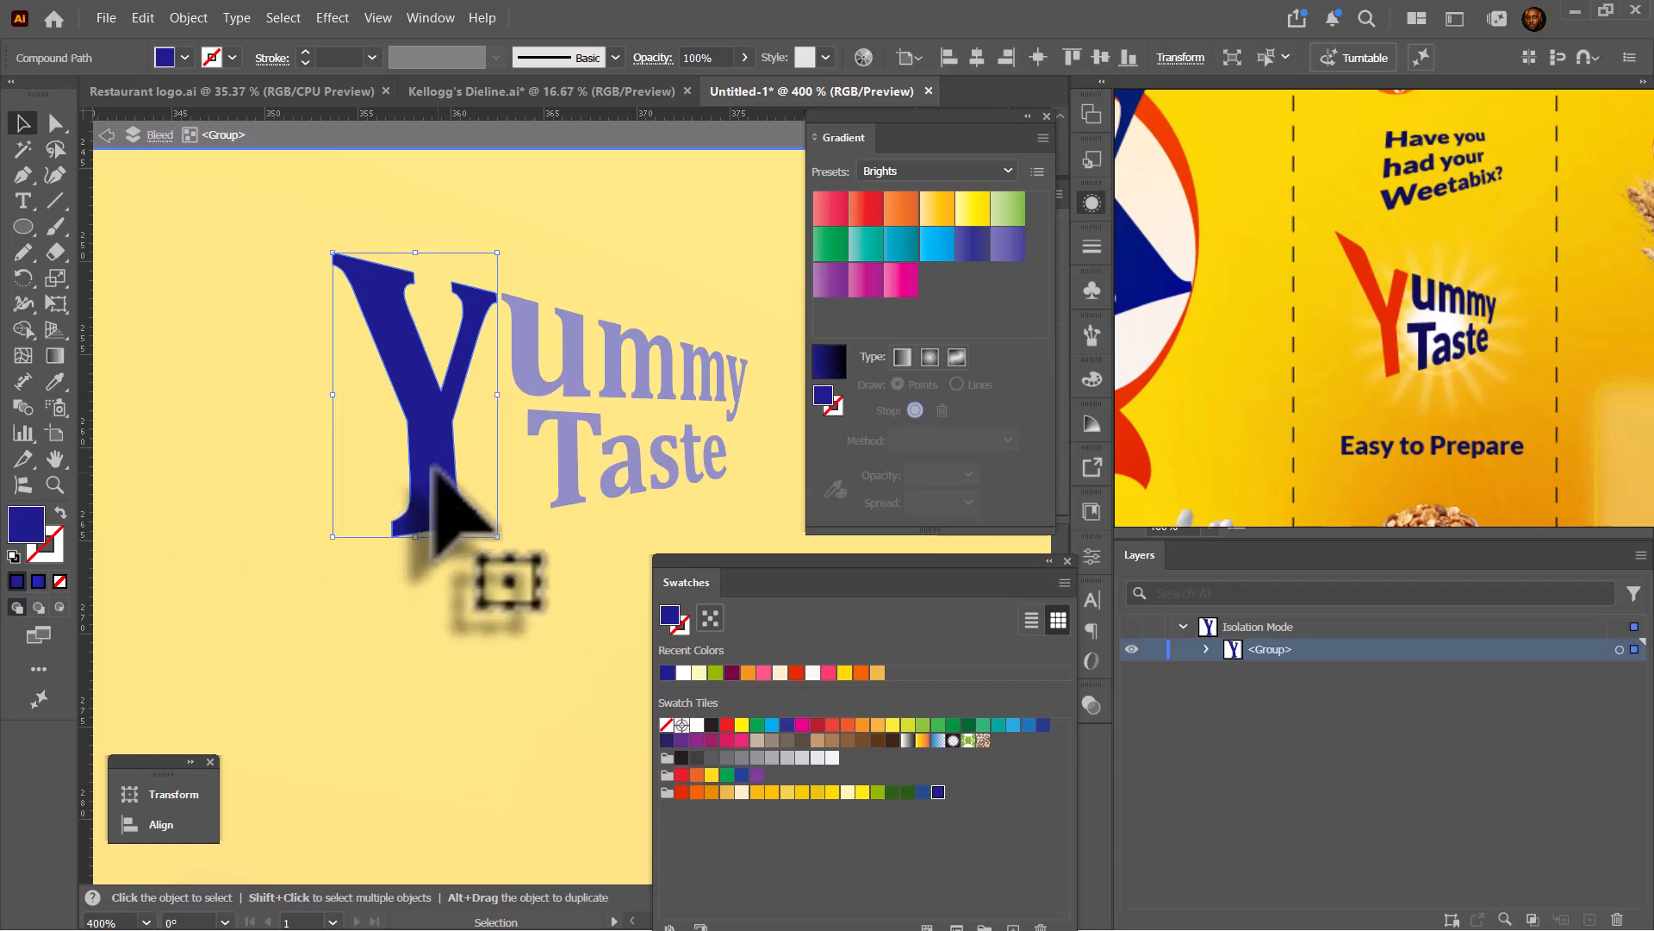
pyautogui.click(683, 791)
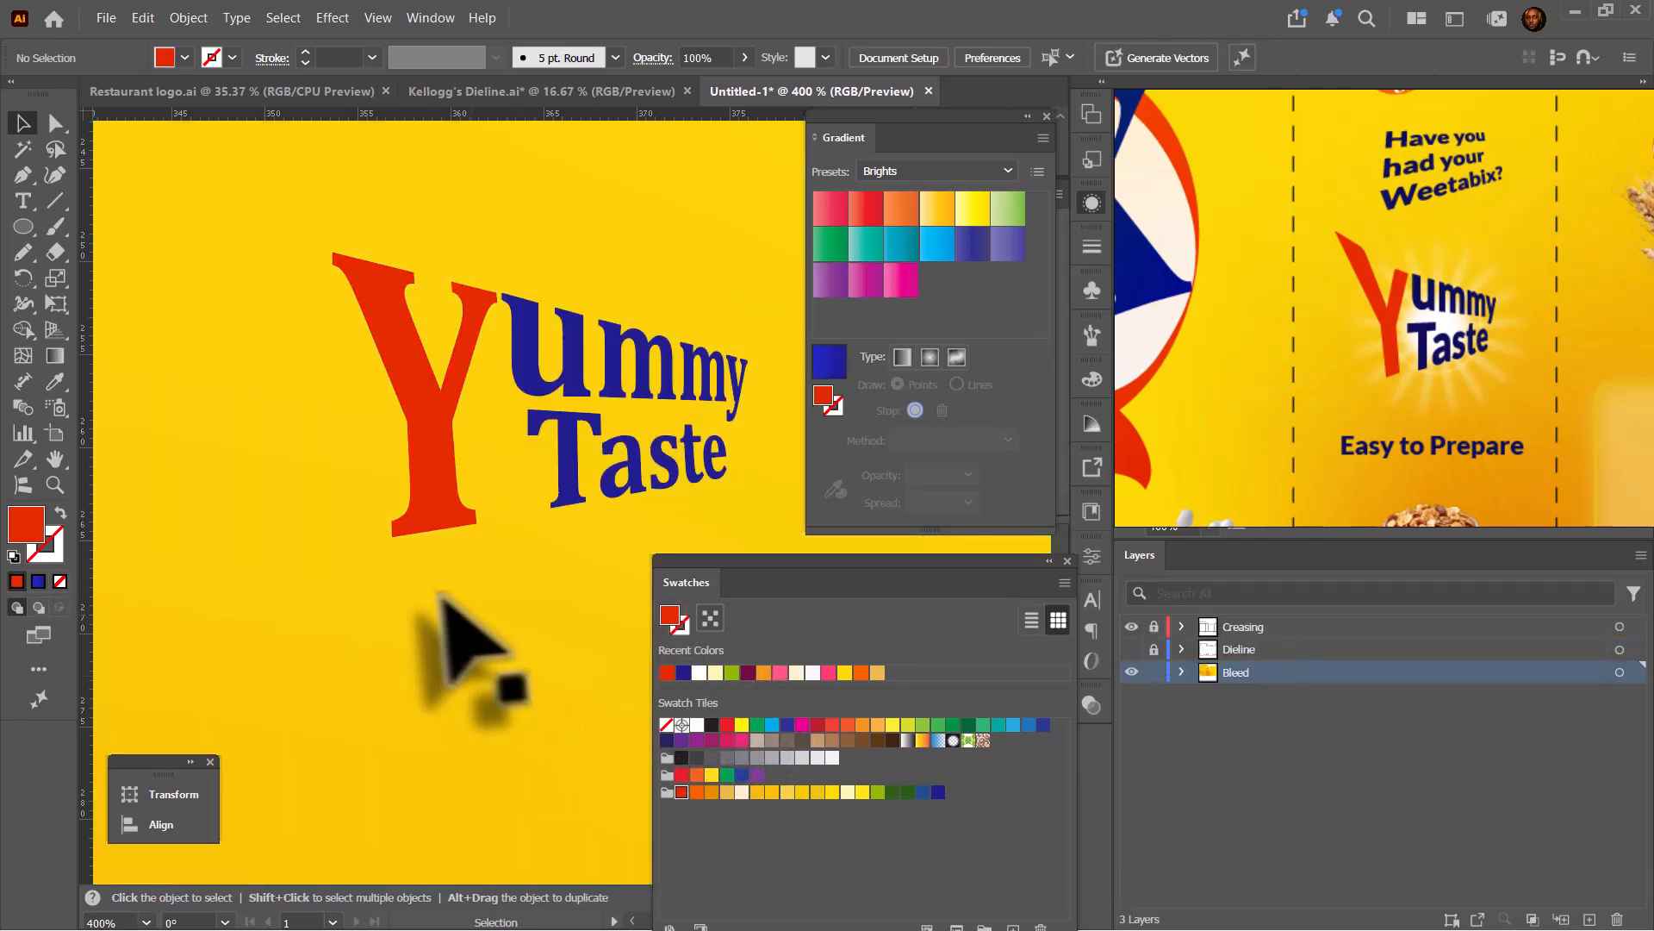
pyautogui.doubleClick(441, 593)
# Recolour "ummy" and "Taste" with the darker blue #161675.
pyautogui.click(586, 457)
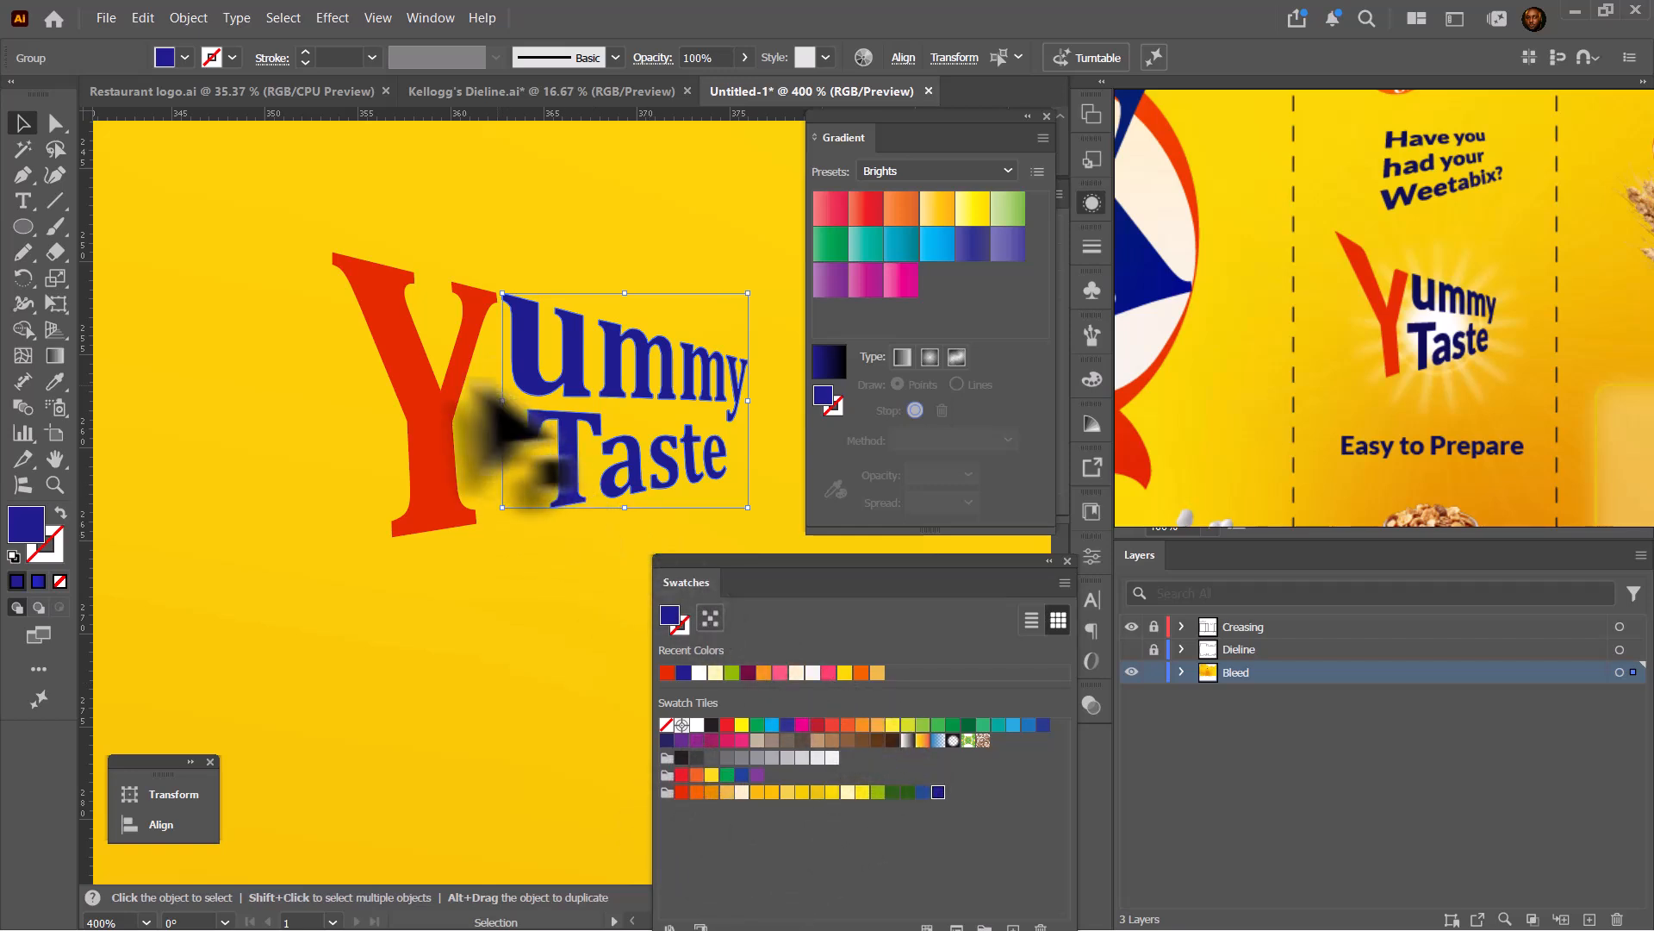
pyautogui.scroll(-4, 321, 437)
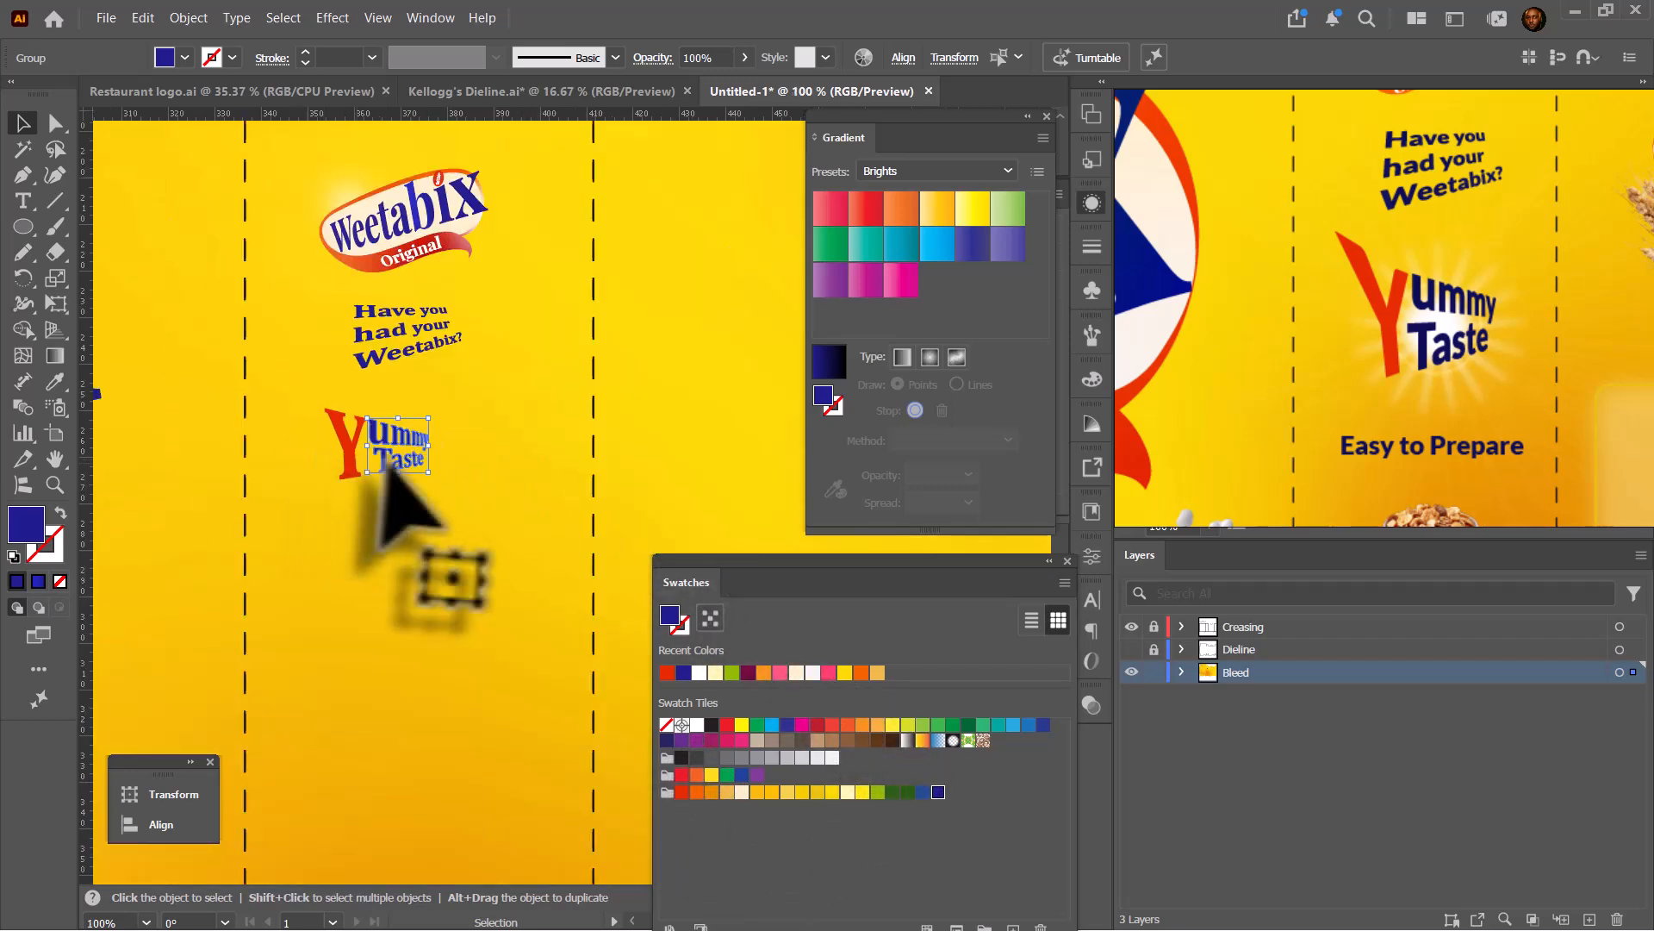
pyautogui.doubleClick(26, 524)
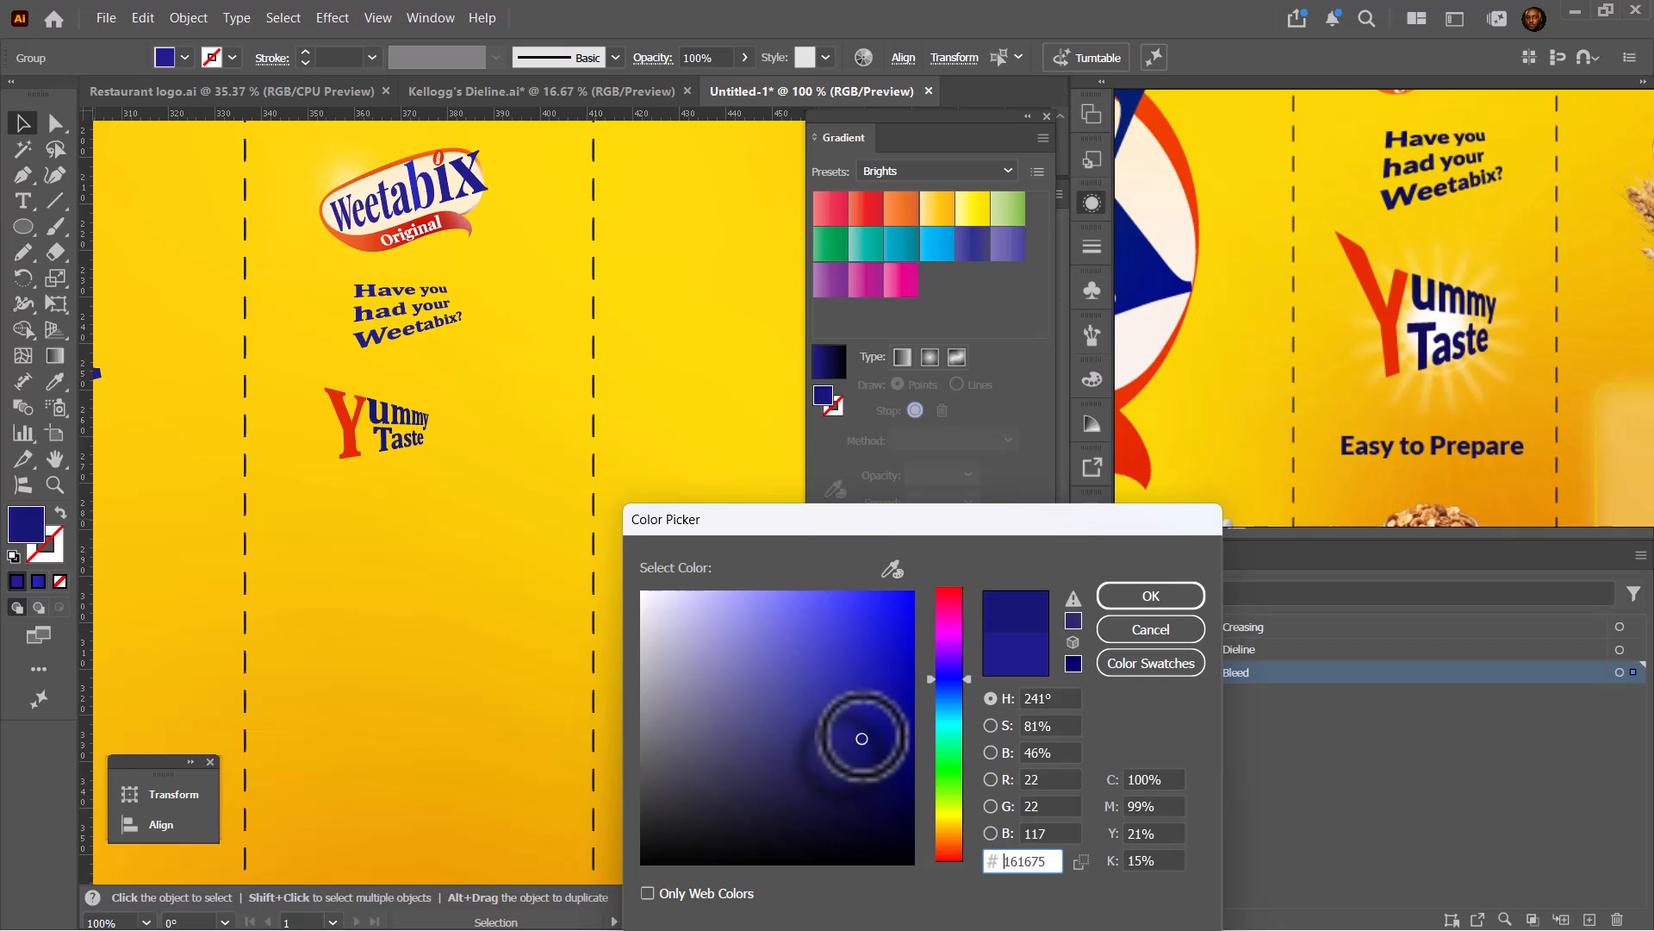
pyautogui.click(1122, 601)
pyautogui.click(498, 554)
# Apply the darker blue of the "Yummy Taste" lettering to the "Have you had your Weetabix?" slogan using the Eyedropper.
pyautogui.scroll(3, 341, 431)
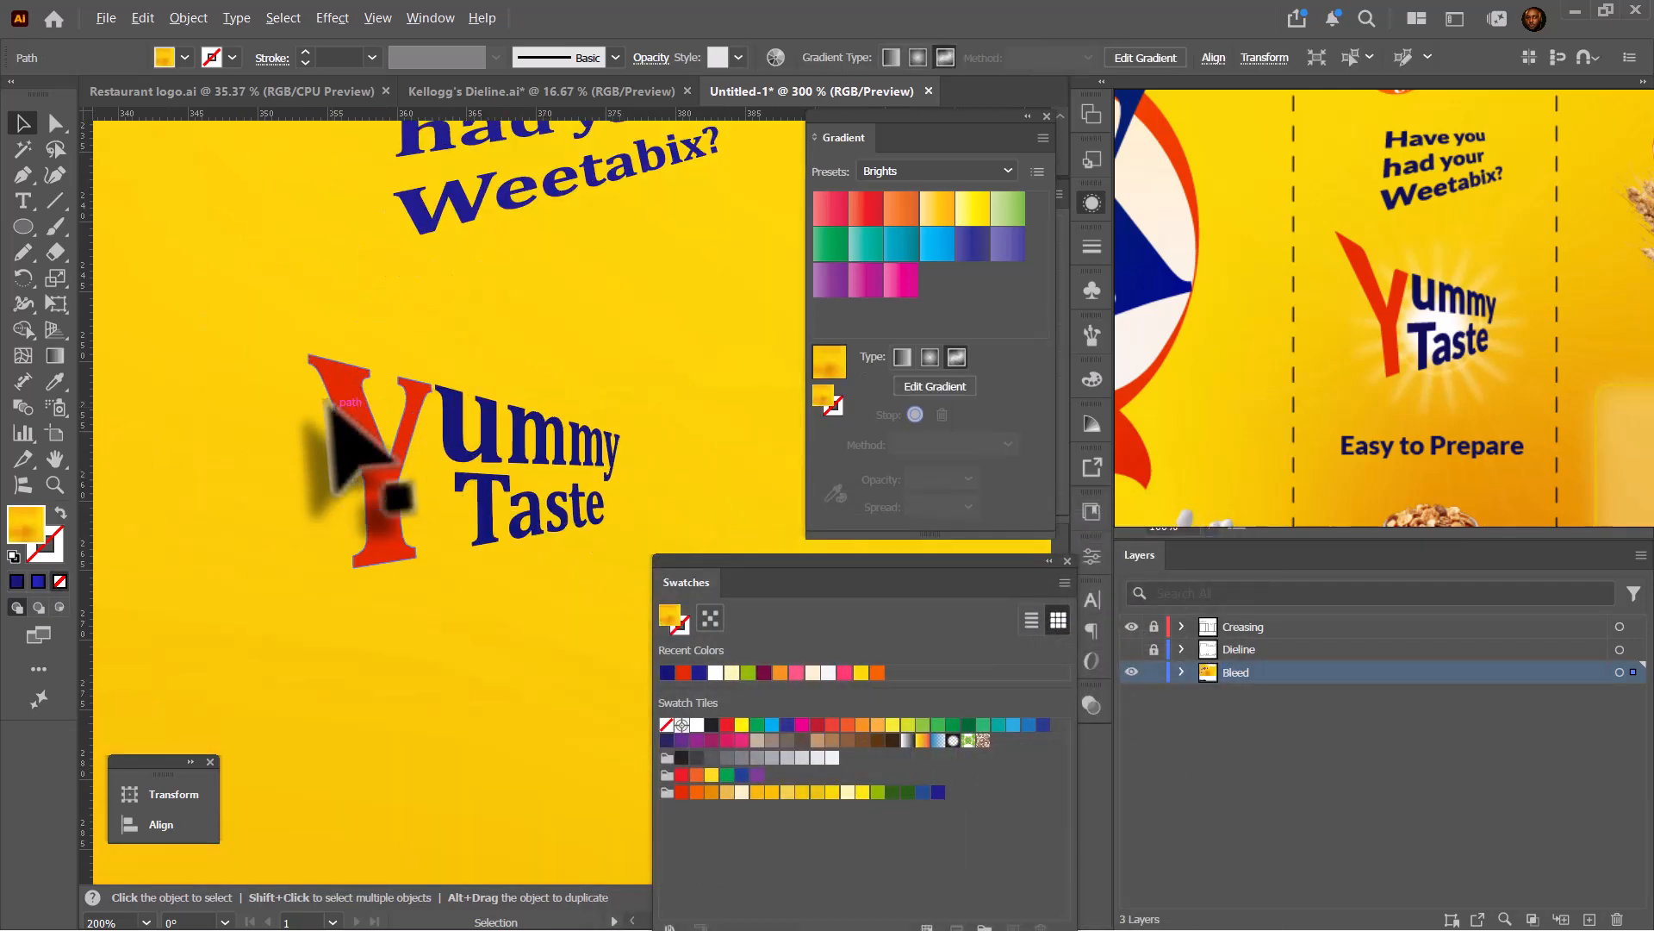
pyautogui.scroll(3, 560, 379)
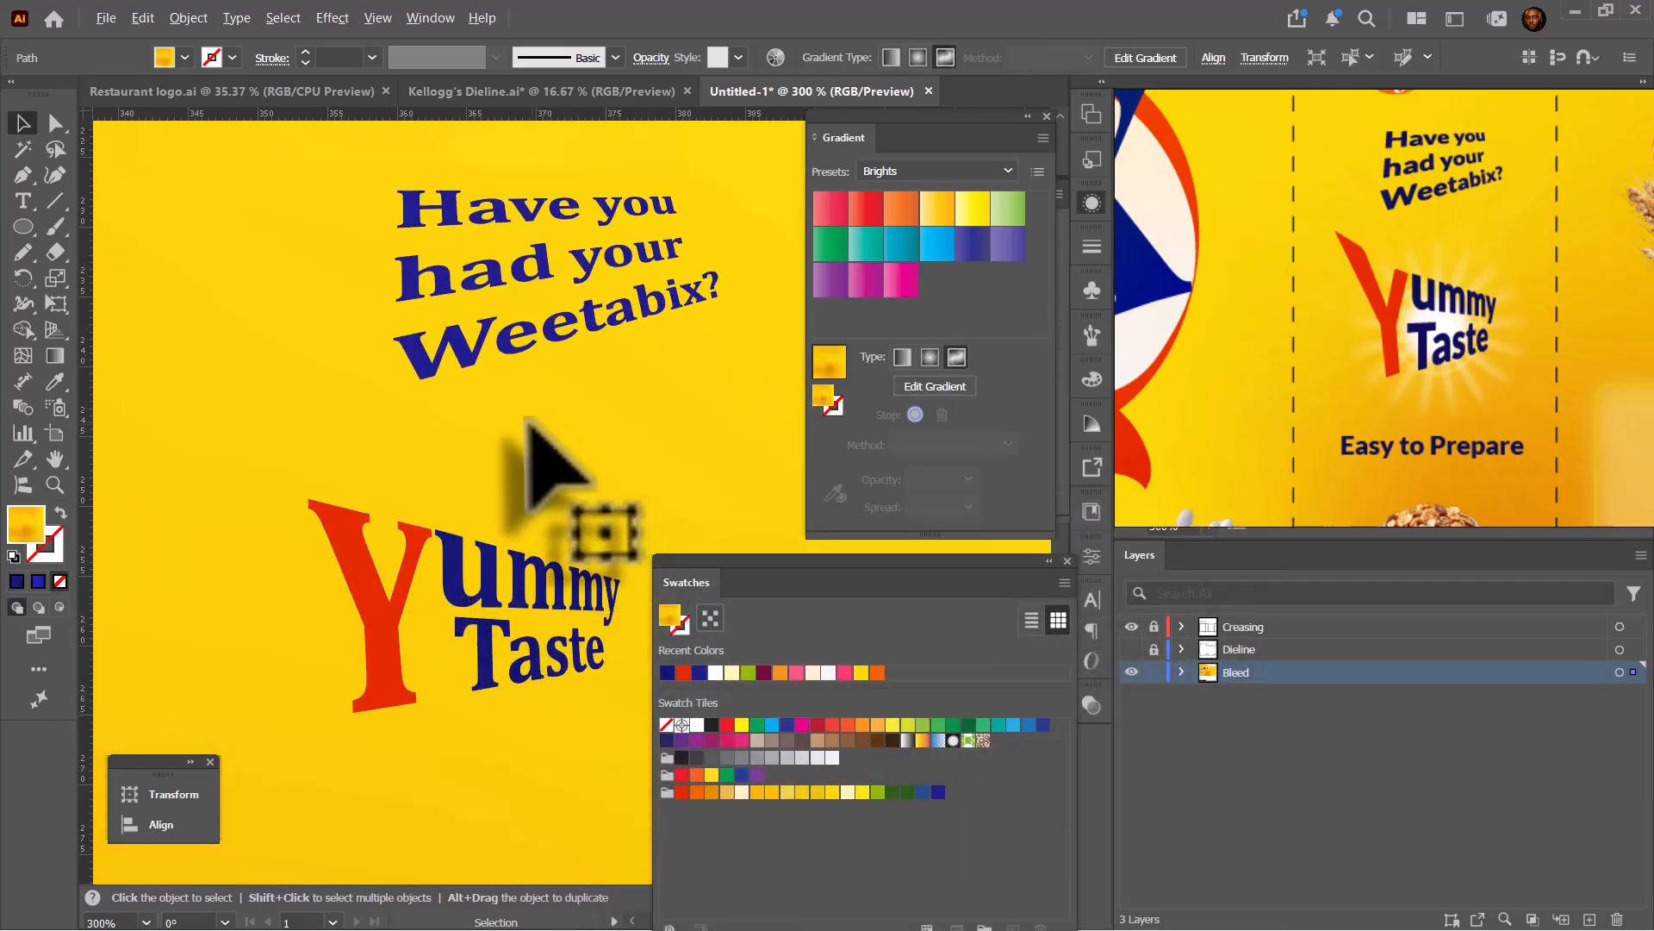
pyautogui.click(546, 351)
pyautogui.press('i')
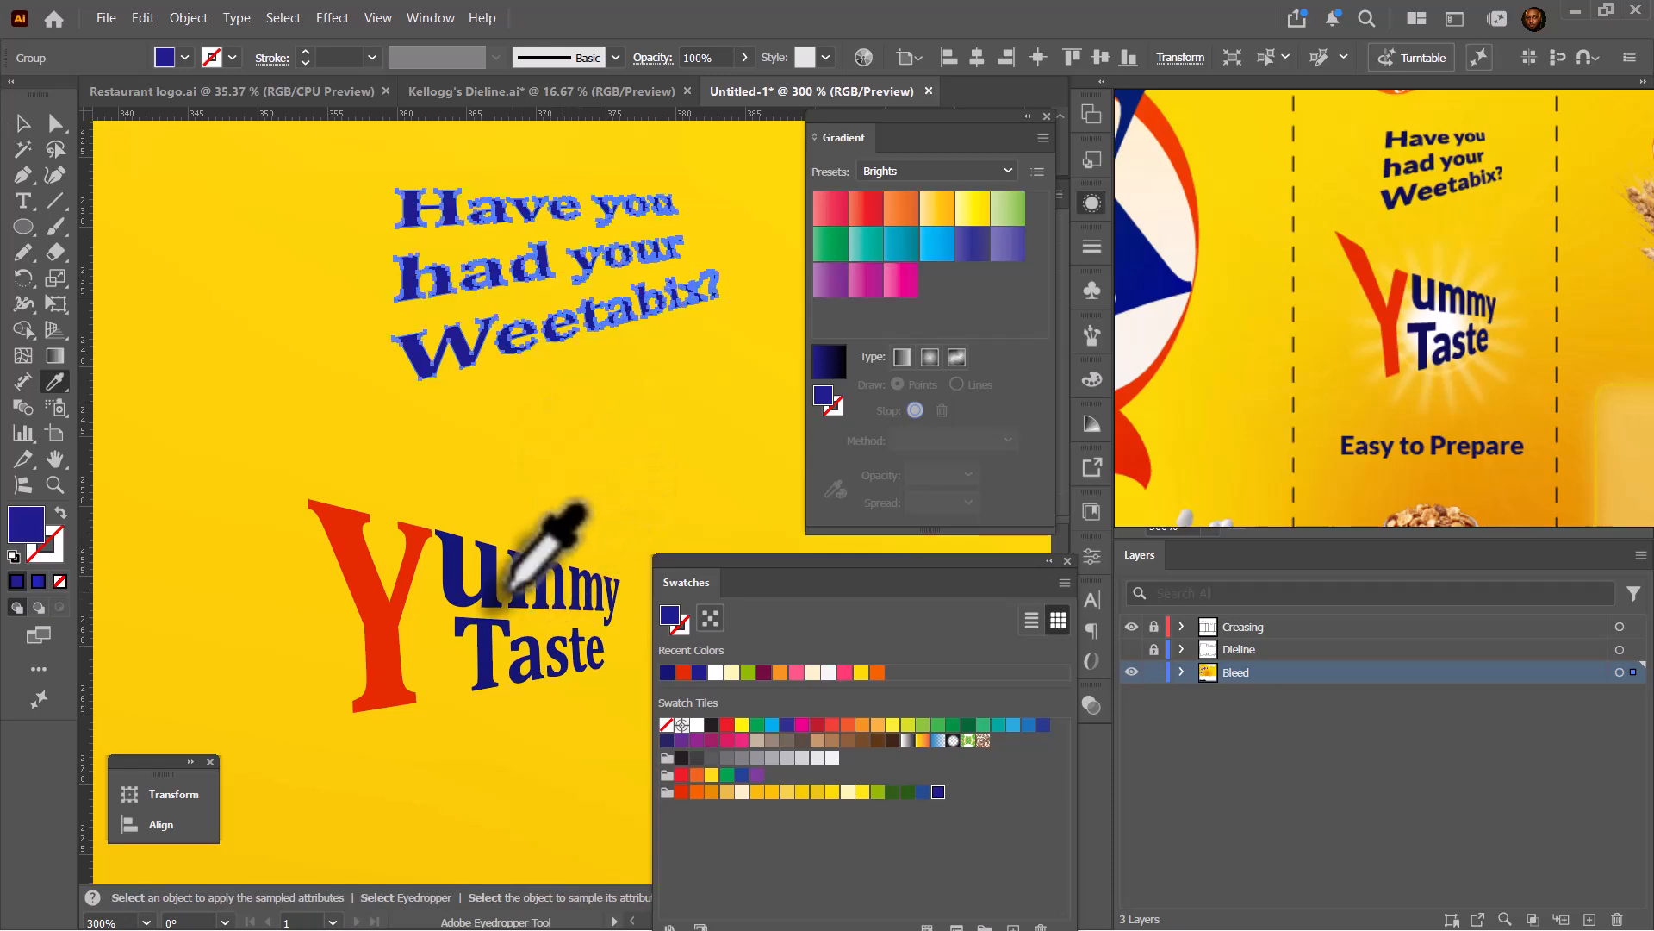
pyautogui.press('v')
pyautogui.click(535, 489)
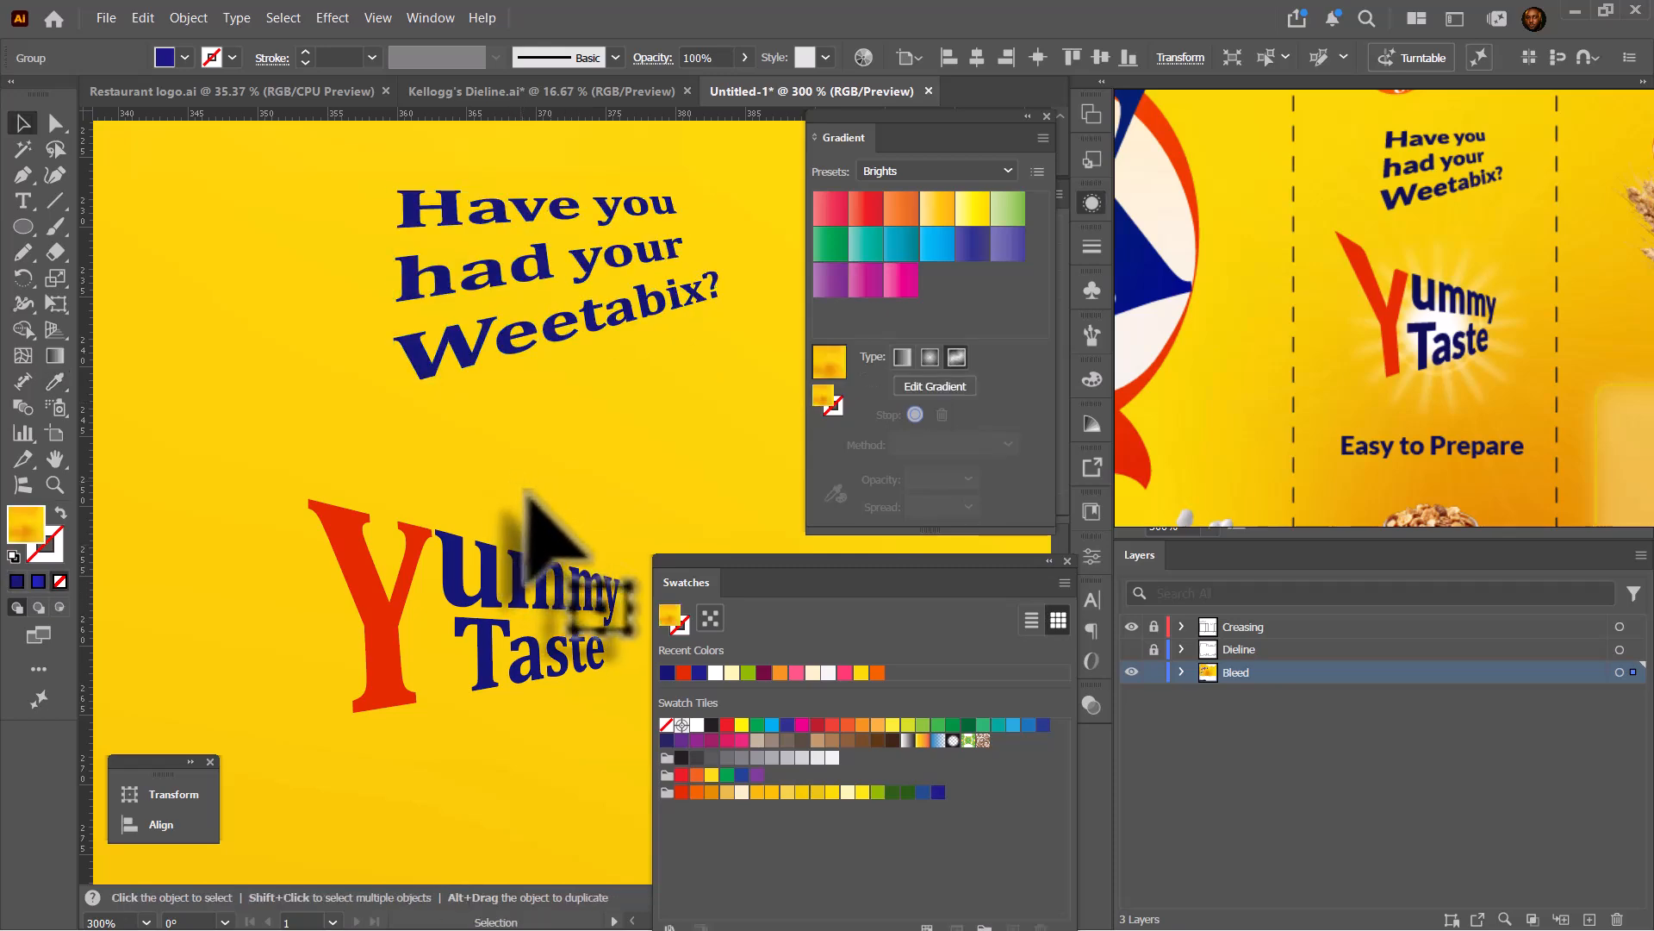
# Move the whole "Yummy Taste" lettering slightly right and down so its left edge lines up beneath the slogan.
pyautogui.scroll(-3, 529, 504)
pyautogui.scroll(-3, 530, 431)
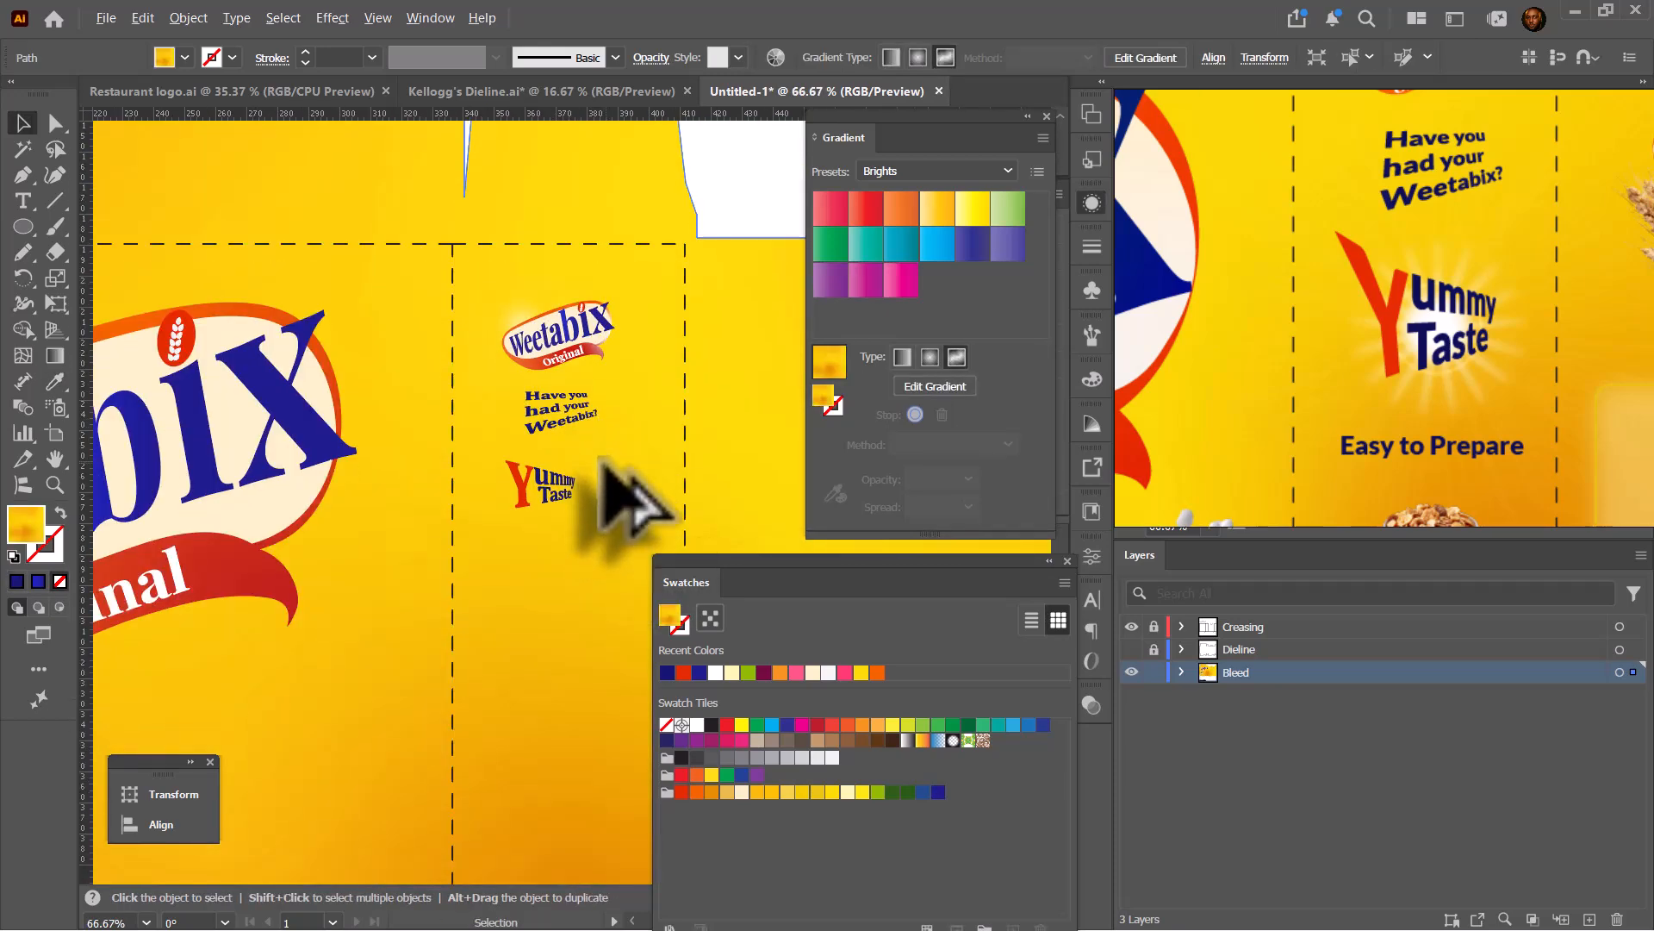
pyautogui.scroll(3, 603, 482)
pyautogui.scroll(3, 586, 495)
pyautogui.click(551, 456)
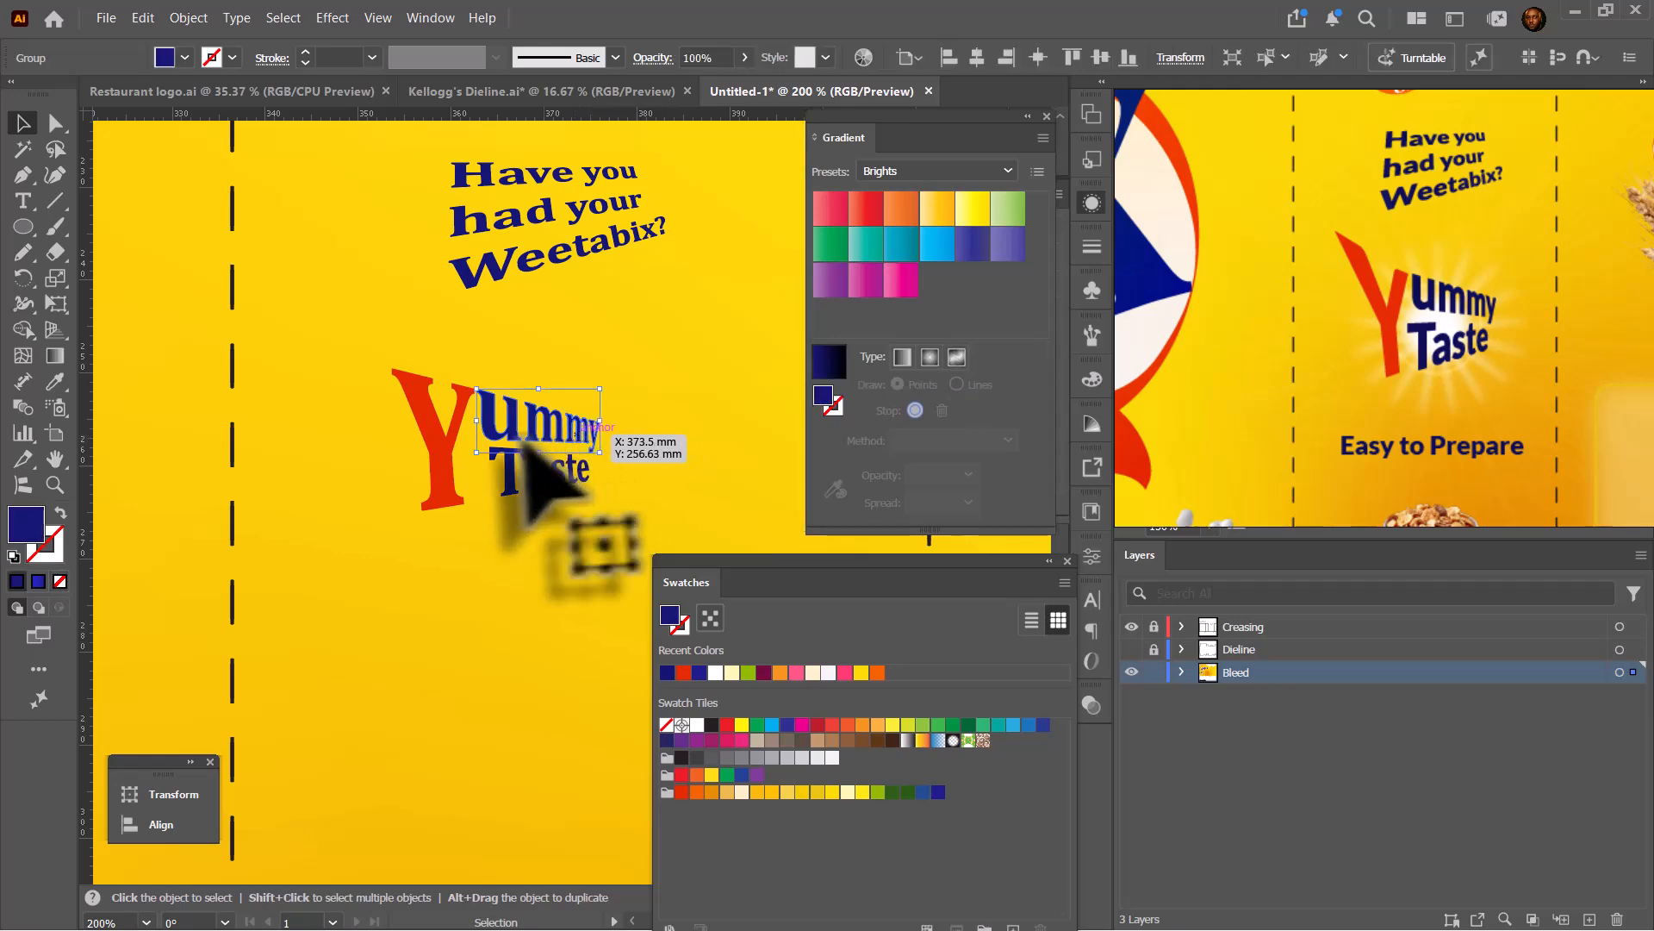
pyautogui.moveTo(446, 473); pyautogui.dragTo(530, 496)
pyautogui.scroll(-3, 510, 528)
pyautogui.scroll(2, 512, 532)
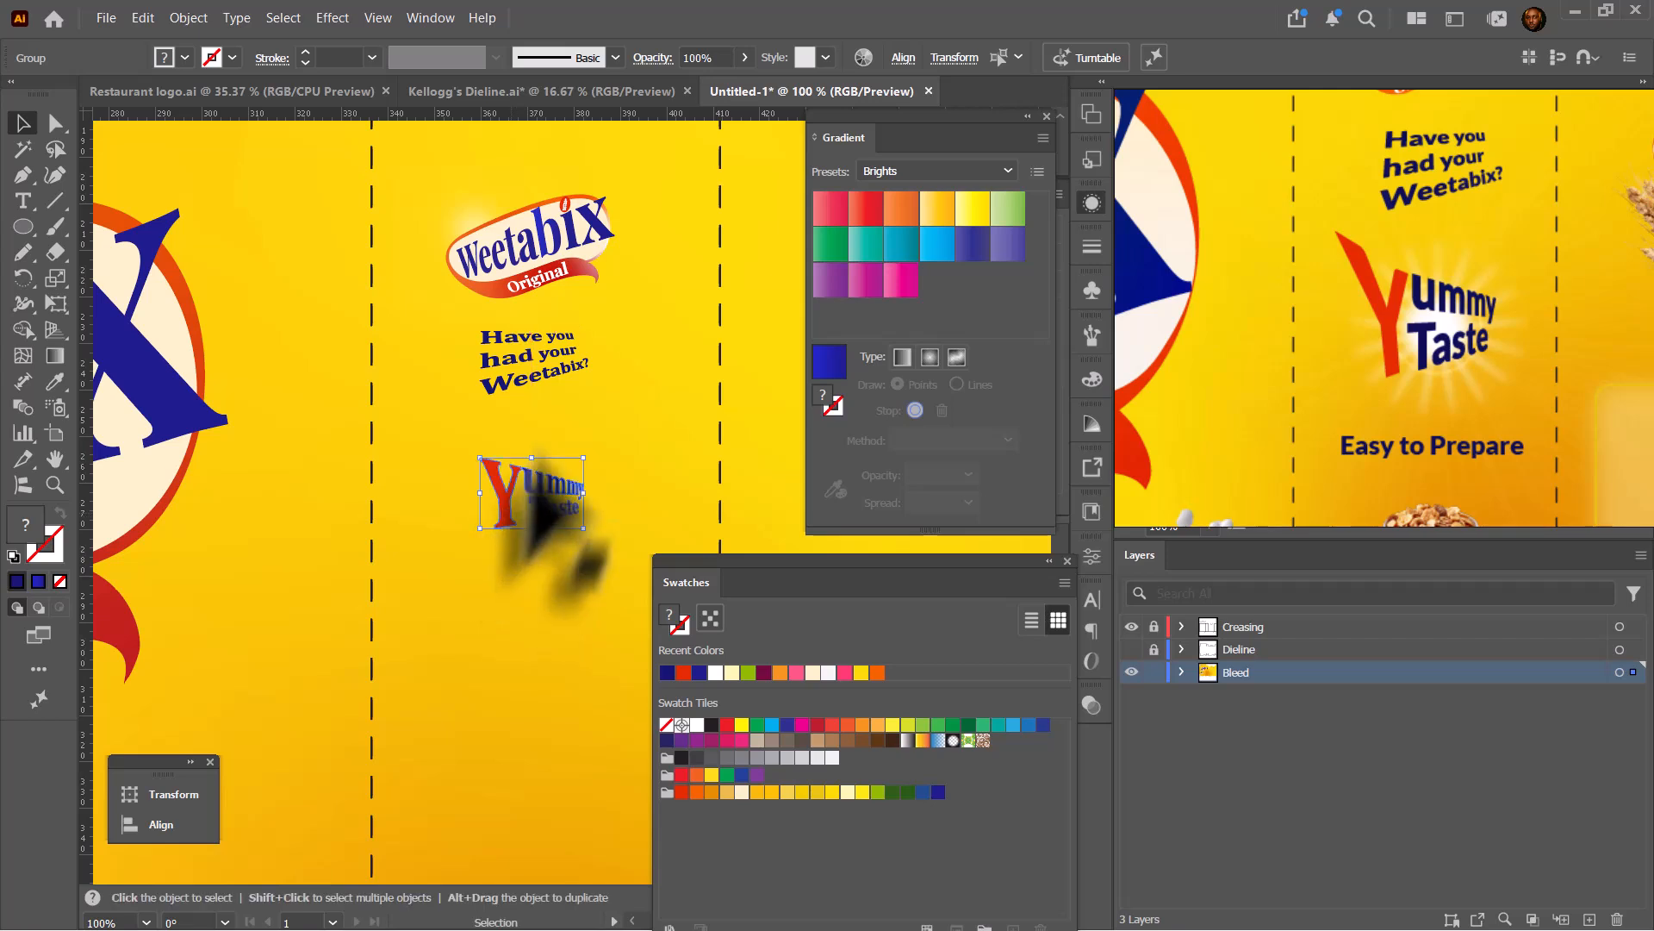
# Duplicate the front Weetabix logo to the empty area beside the artboard and ungroup all of the copy.
pyautogui.scroll(-5, 530, 483)
pyautogui.moveTo(526, 431); pyautogui.dragTo(203, 411)
pyautogui.rightClick(204, 412)
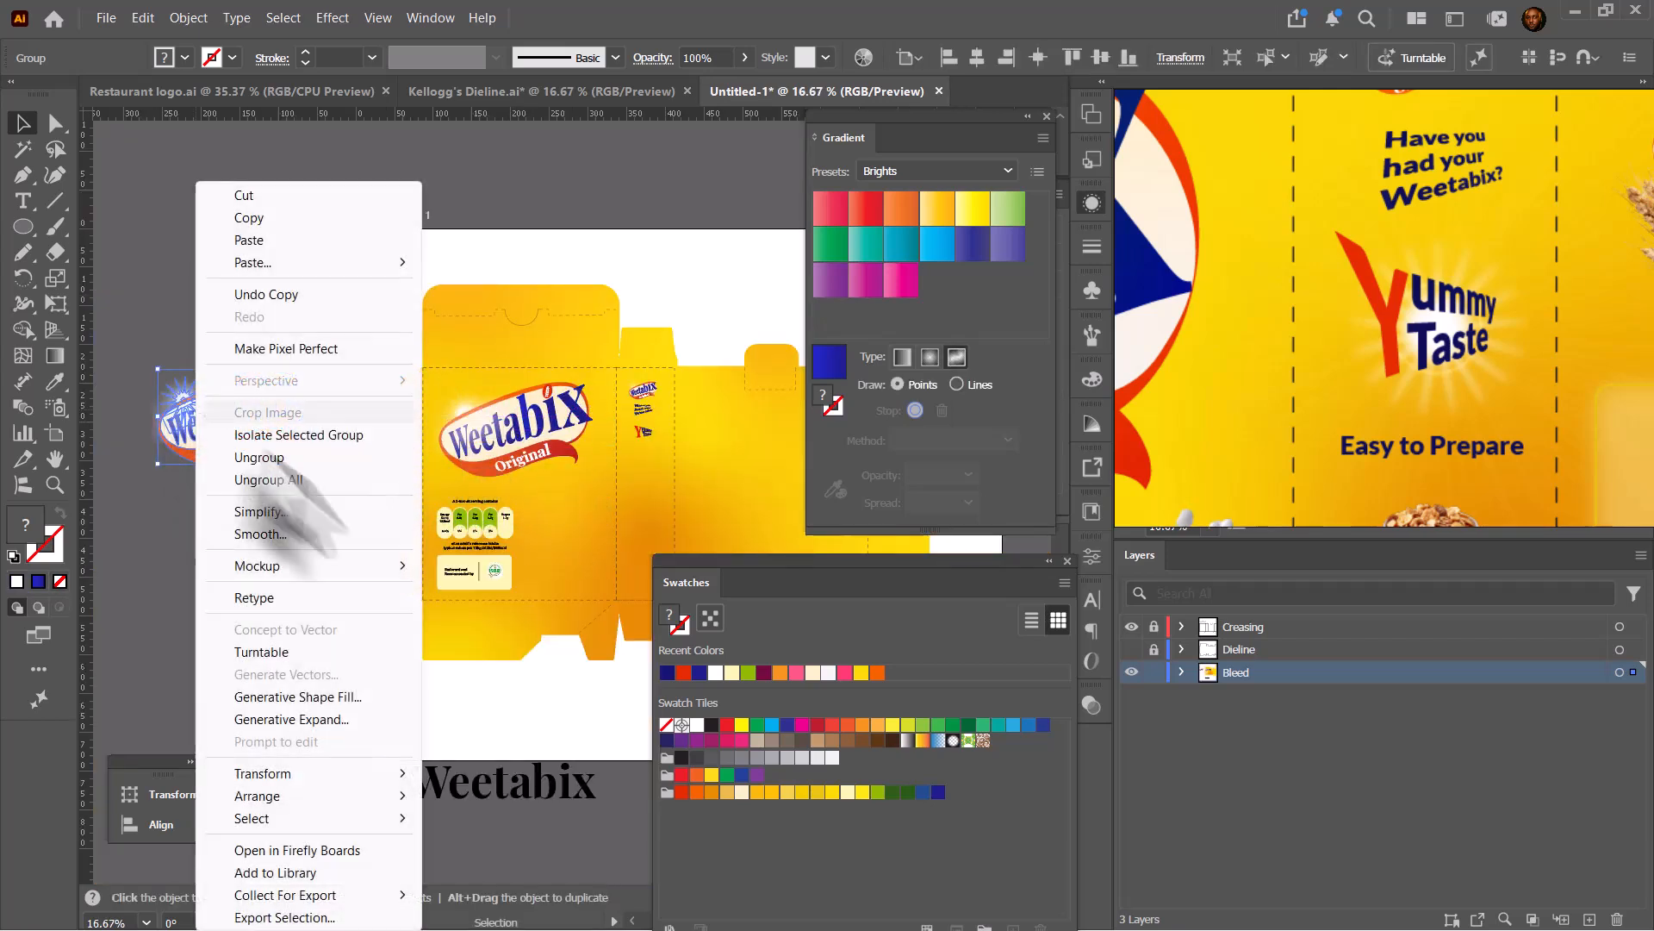
pyautogui.click(271, 480)
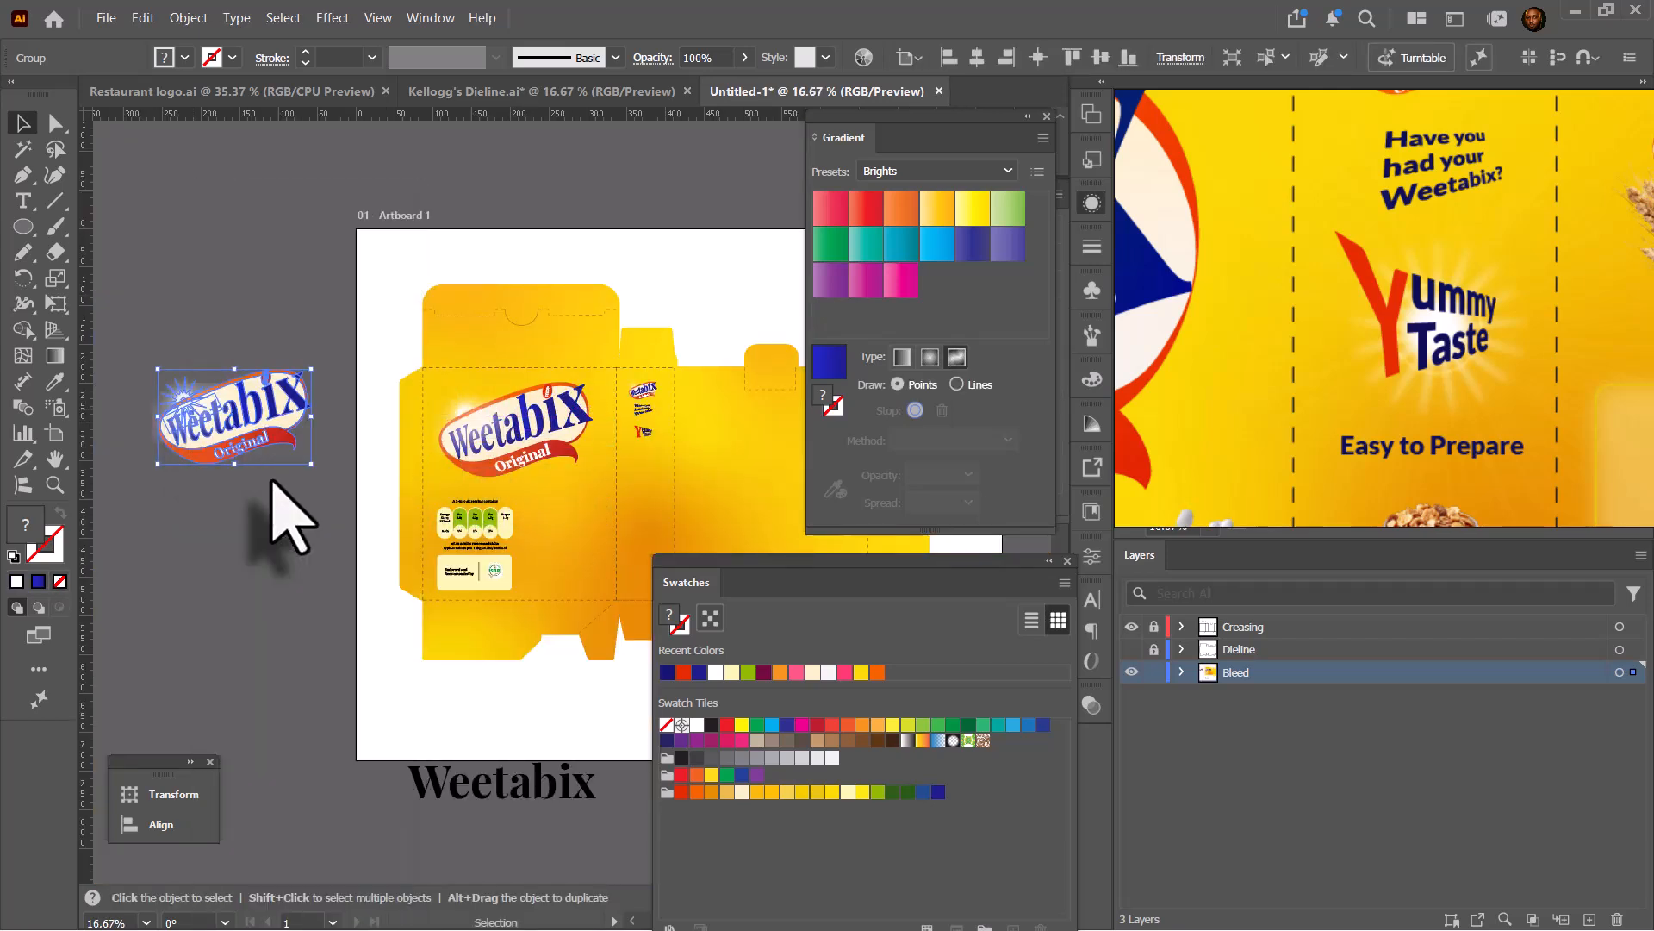
pyautogui.click(203, 480)
# Pull the white starburst glow out of the ungrouped logo copy and delete the remaining logo pieces.
pyautogui.moveTo(194, 409); pyautogui.dragTo(199, 502)
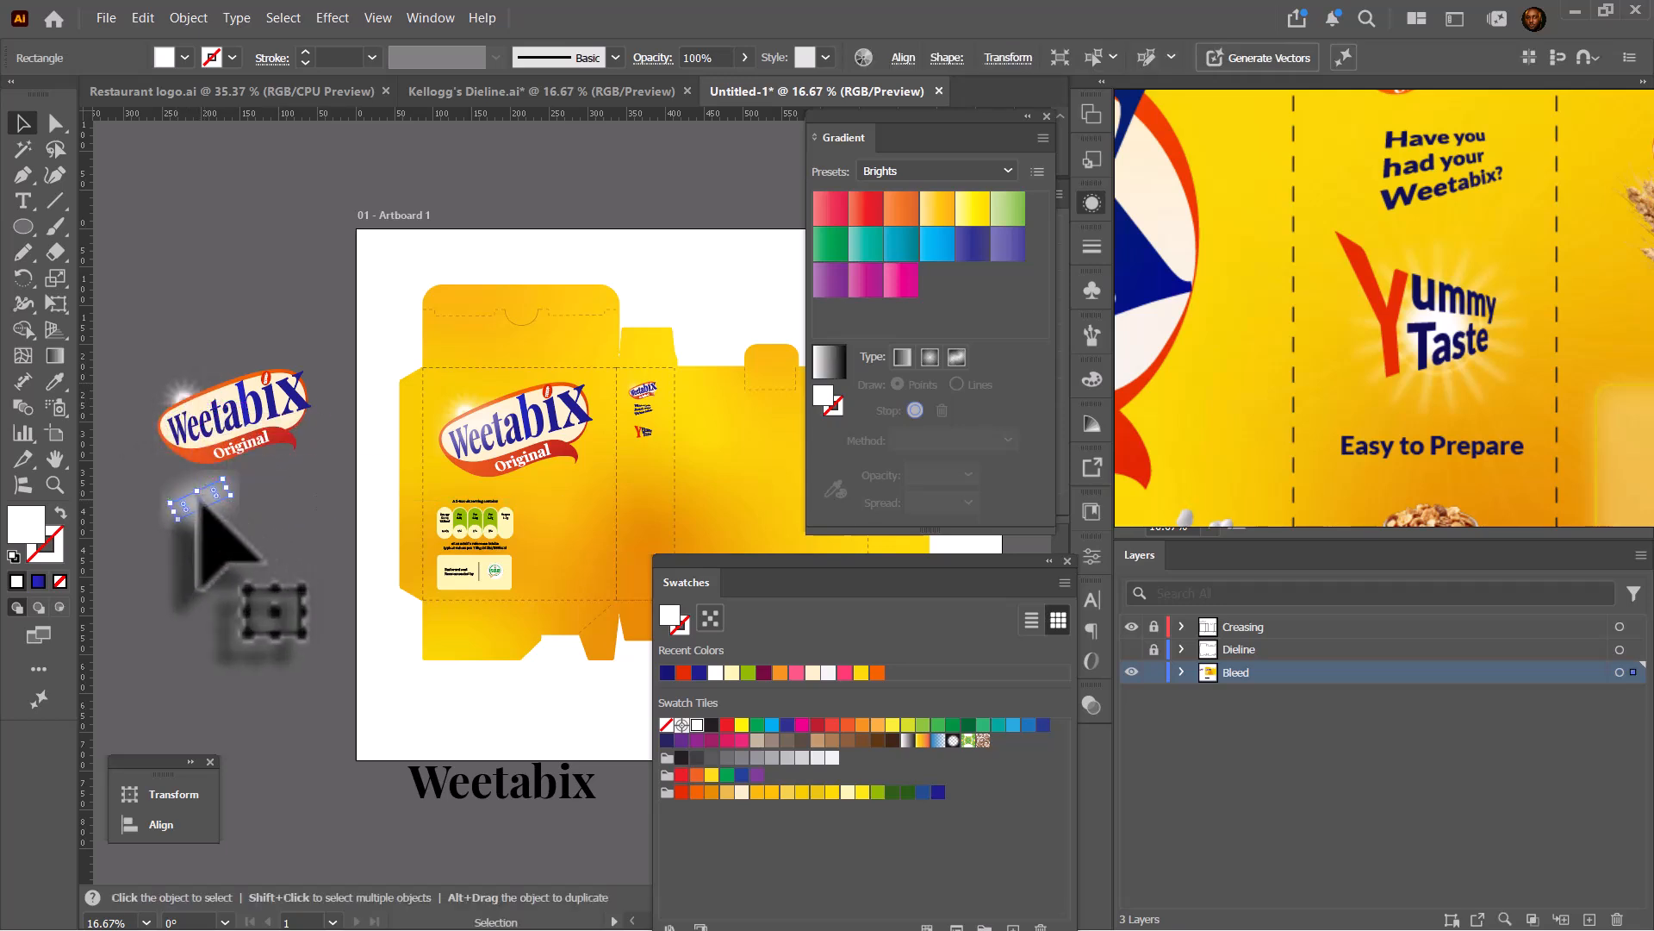
pyautogui.moveTo(184, 385); pyautogui.dragTo(195, 317)
pyautogui.click(255, 449)
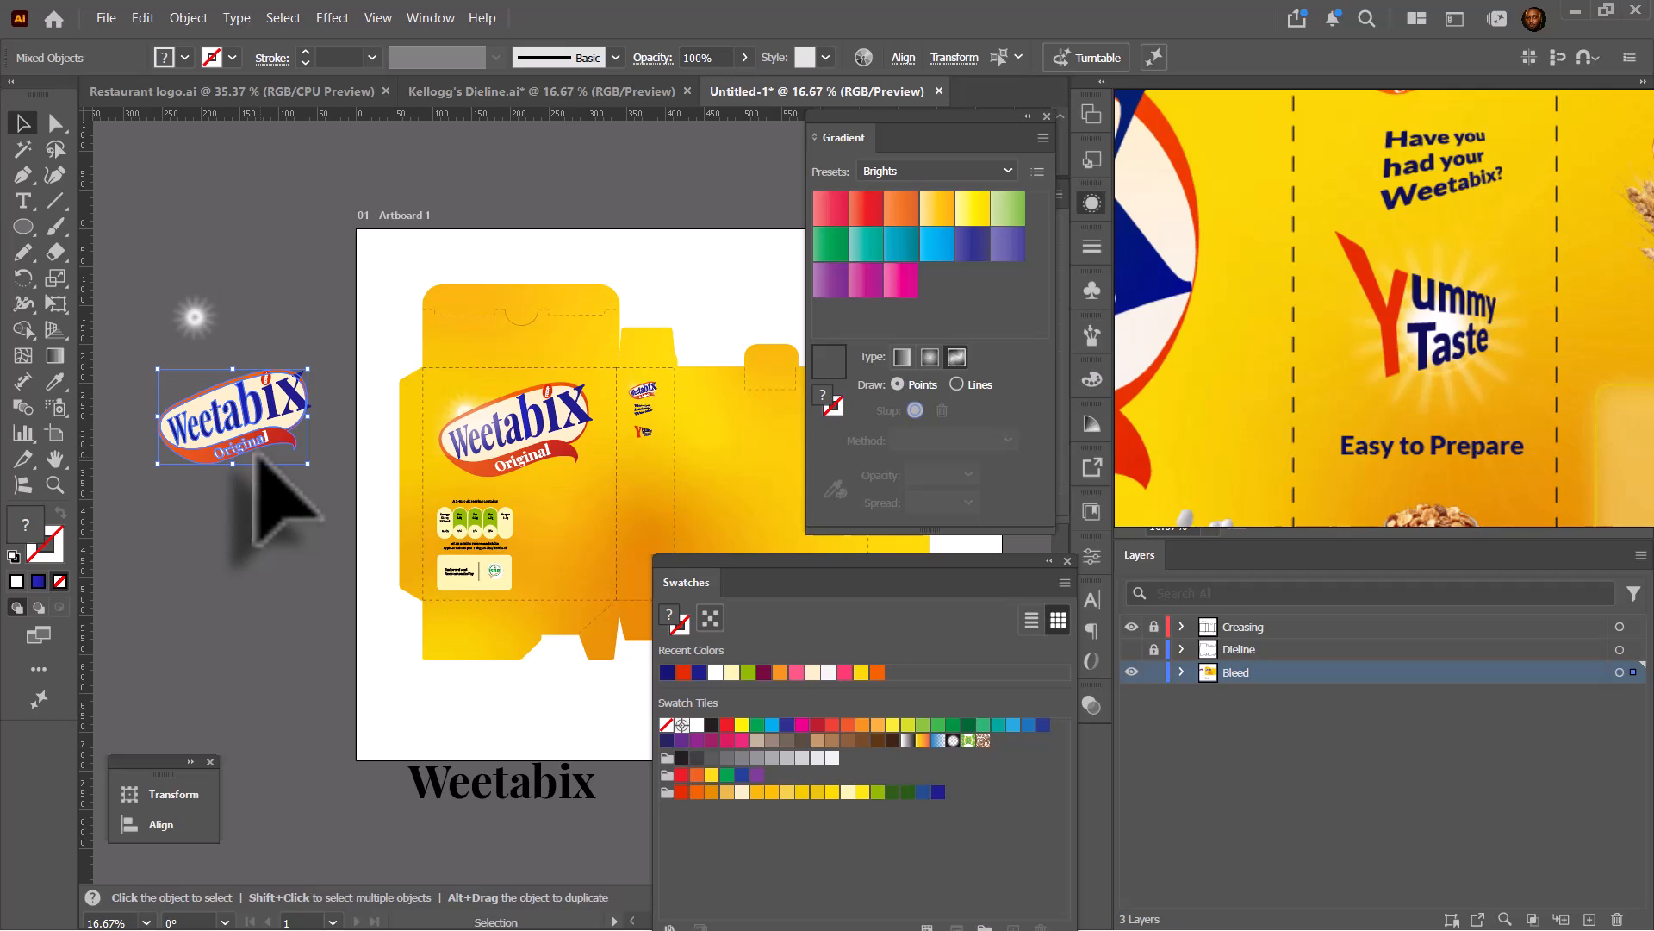
pyautogui.press('Delete')
pyautogui.click(293, 380)
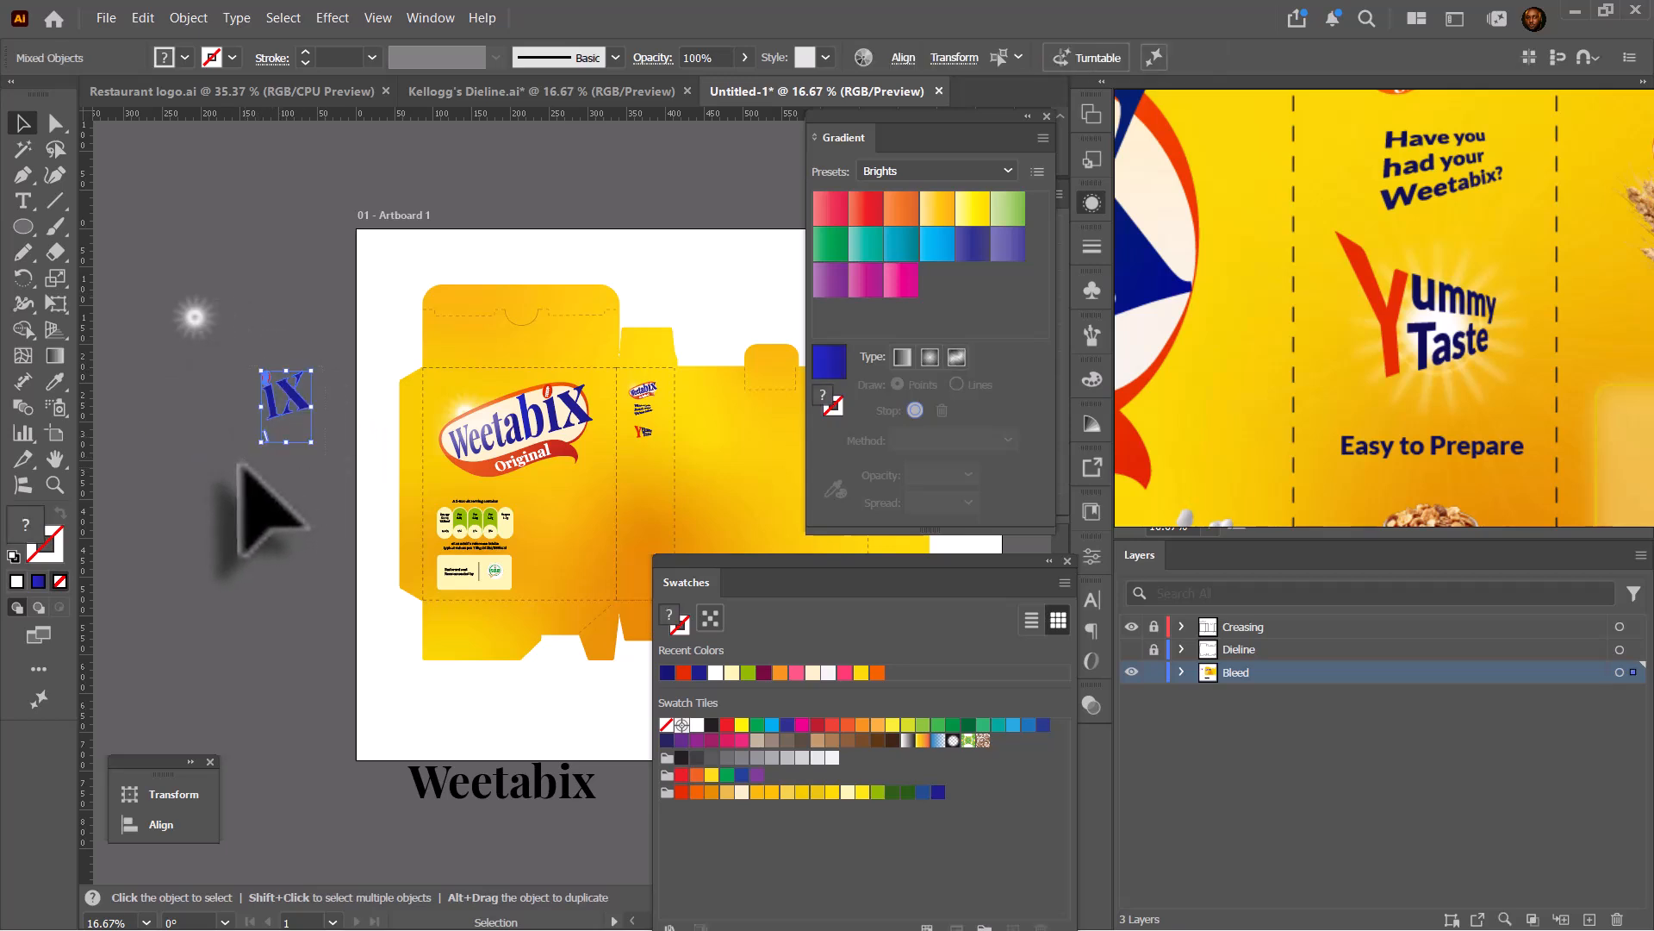
# Place the starburst glow behind "Yummy Taste" on the side panel, shrink it to about half size and centre it on the lettering.
pyautogui.moveTo(195, 317); pyautogui.dragTo(649, 417)
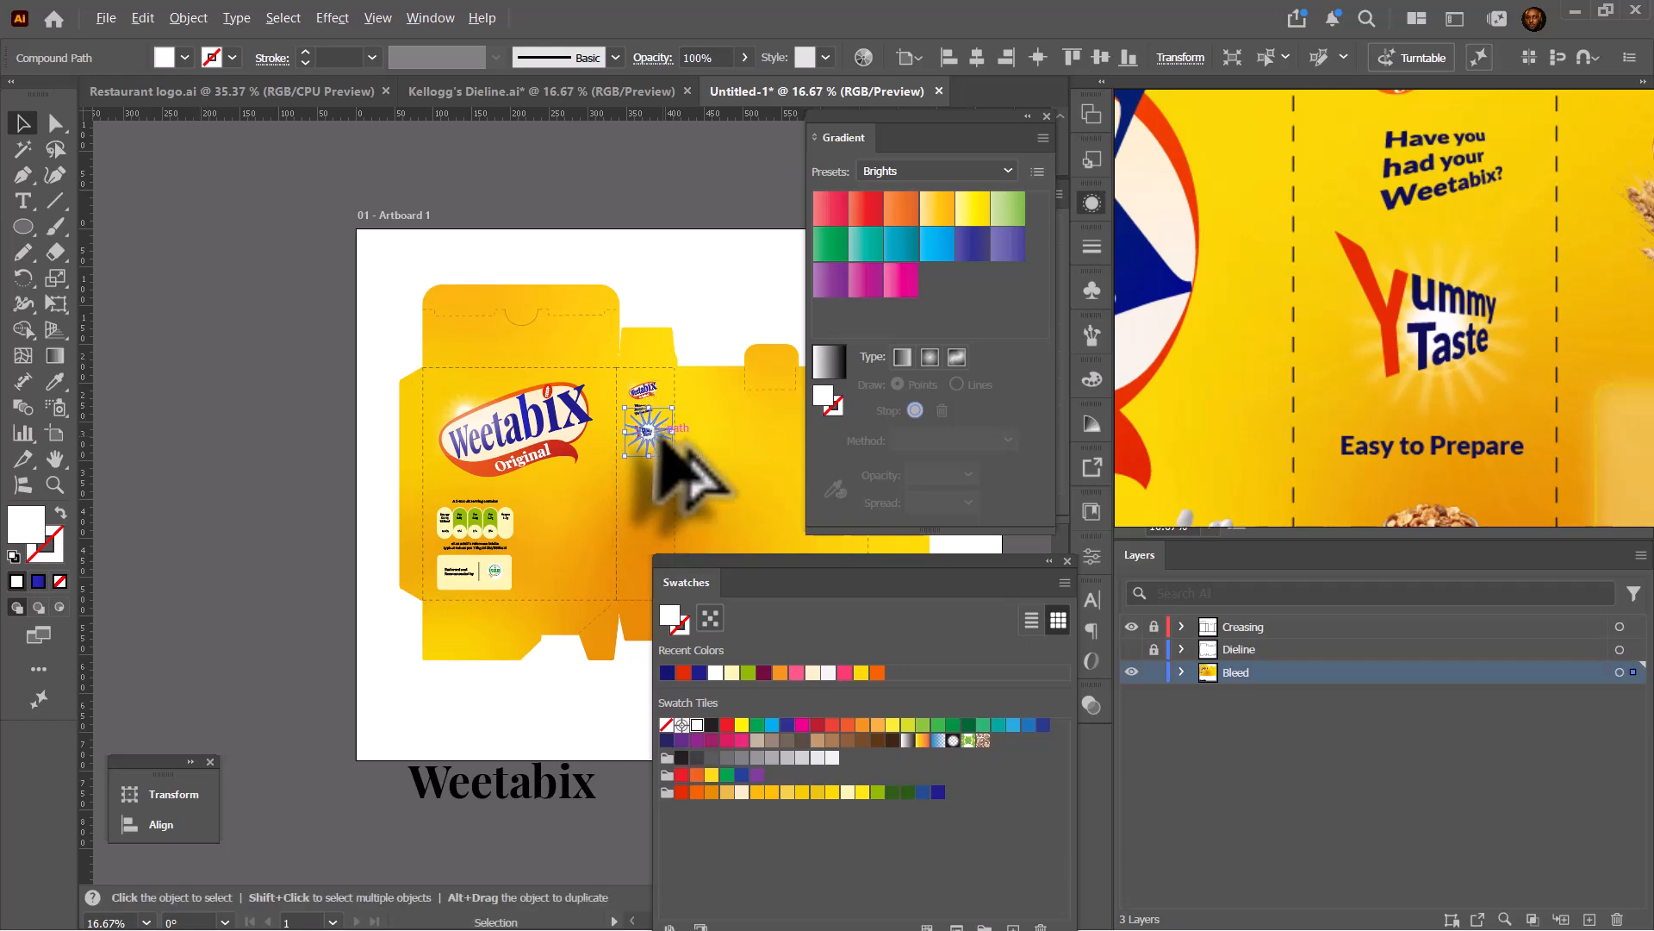
pyautogui.scroll(6, 650, 417)
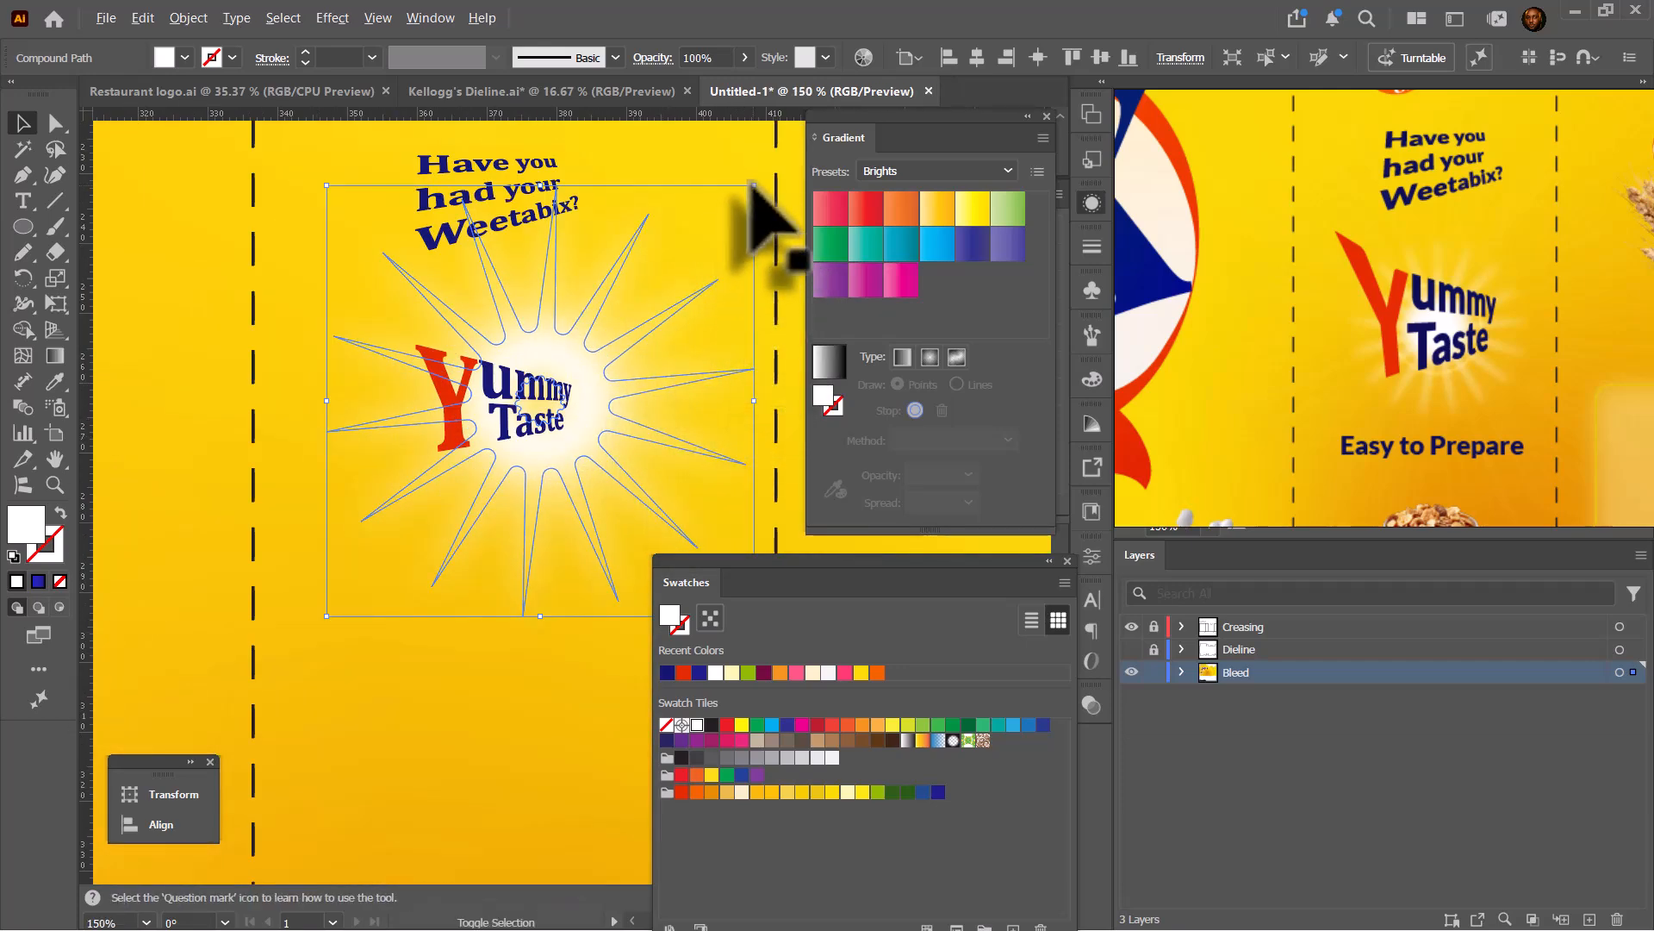
pyautogui.moveTo(753, 185); pyautogui.dragTo(674, 296)
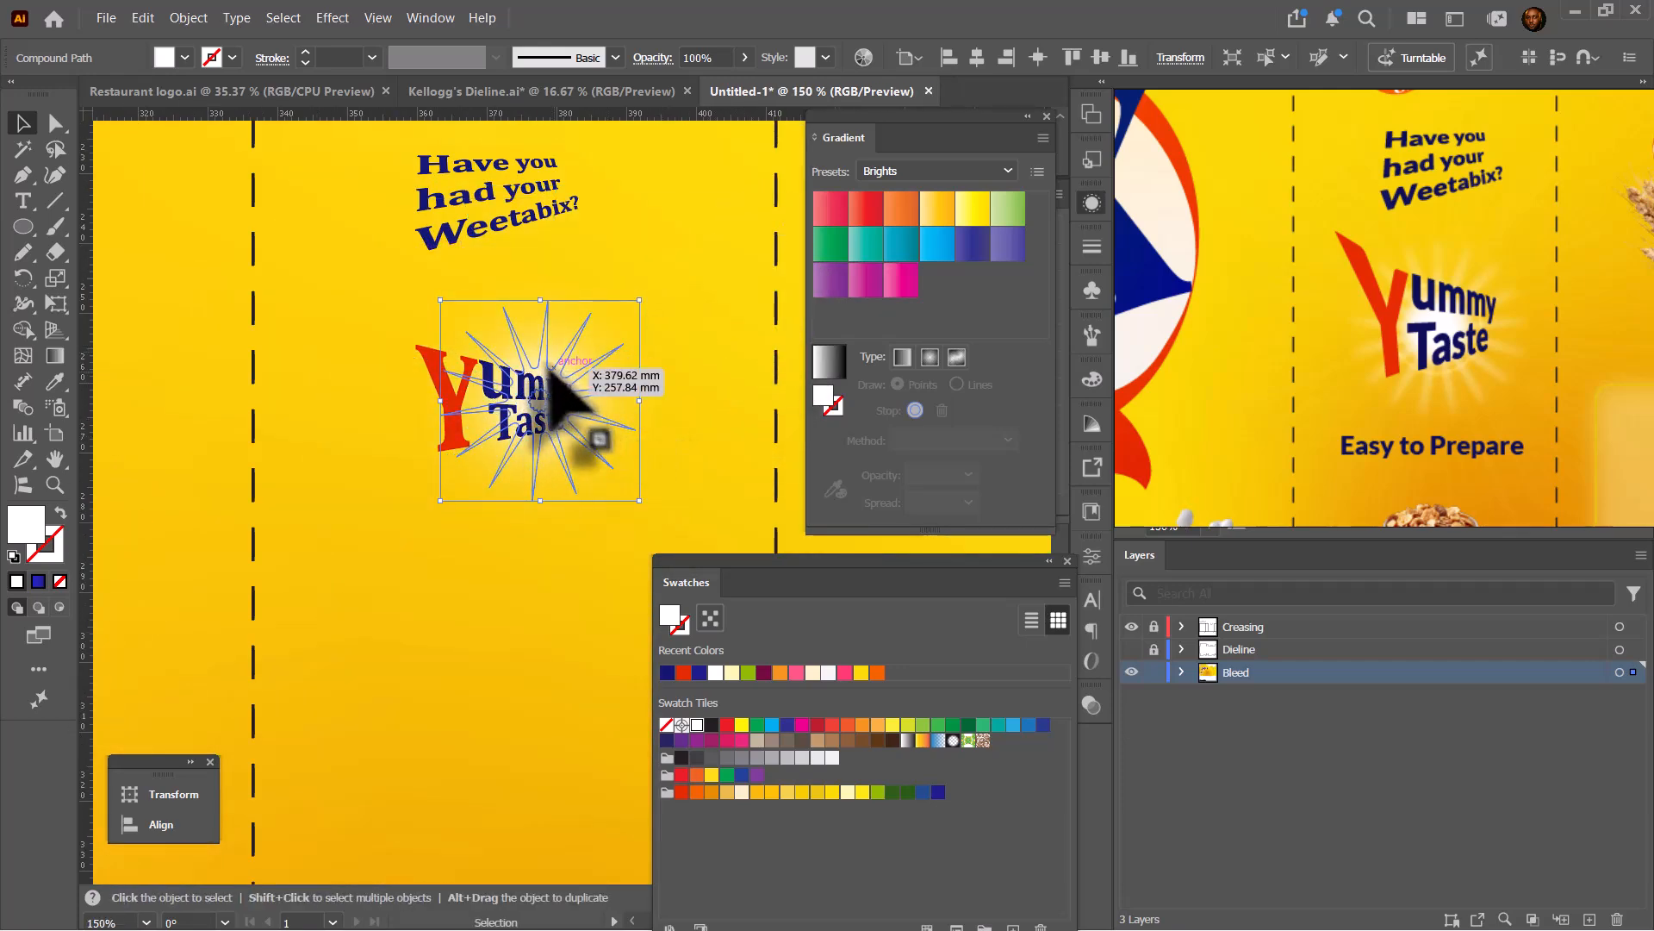
pyautogui.moveTo(550, 364); pyautogui.dragTo(520, 379)
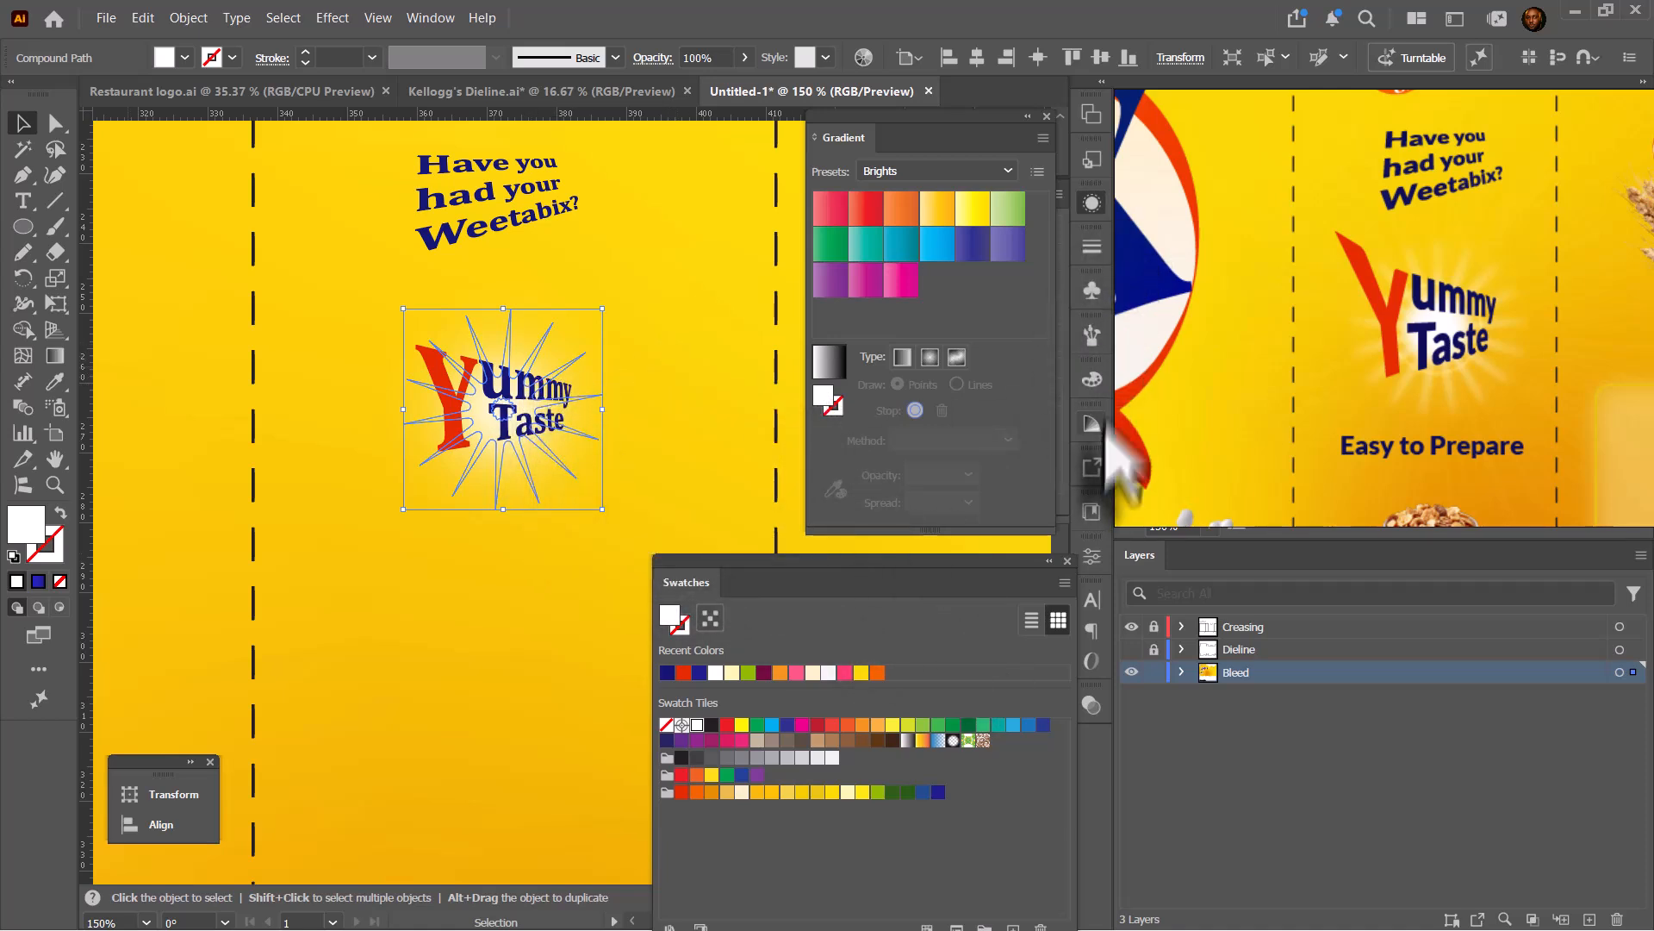
# Reduce the Gaussian Blur radius of the starburst glow behind "Yummy Taste" to about 6.3 pixels and deselect it.
pyautogui.click(1091, 205)
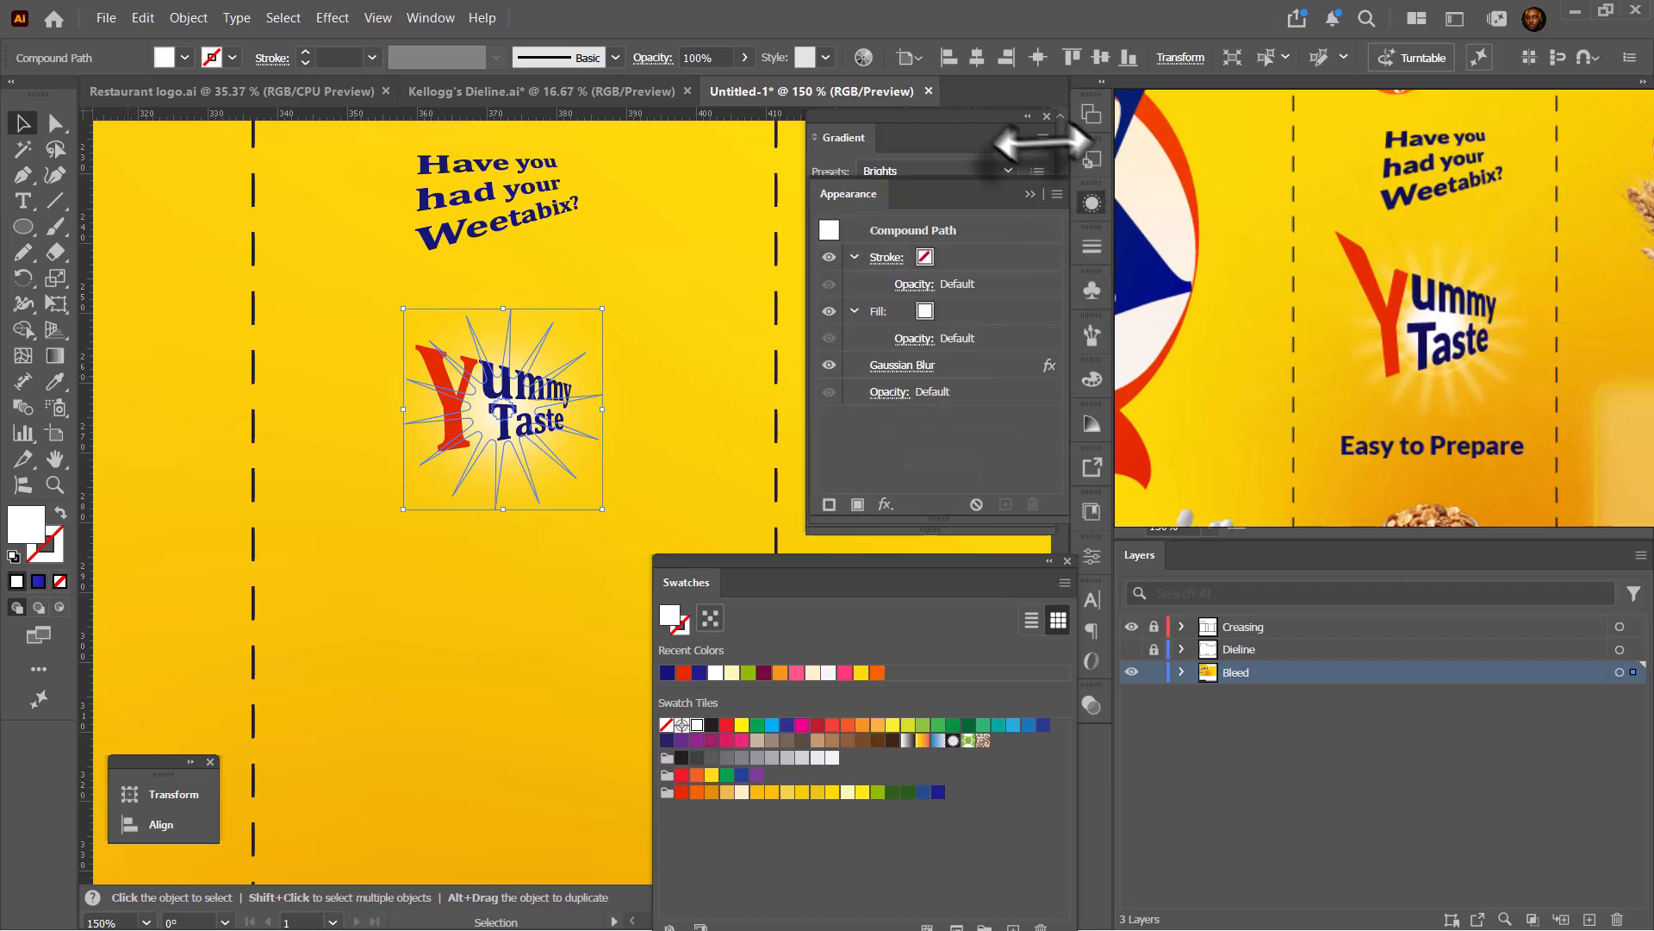
pyautogui.click(911, 365)
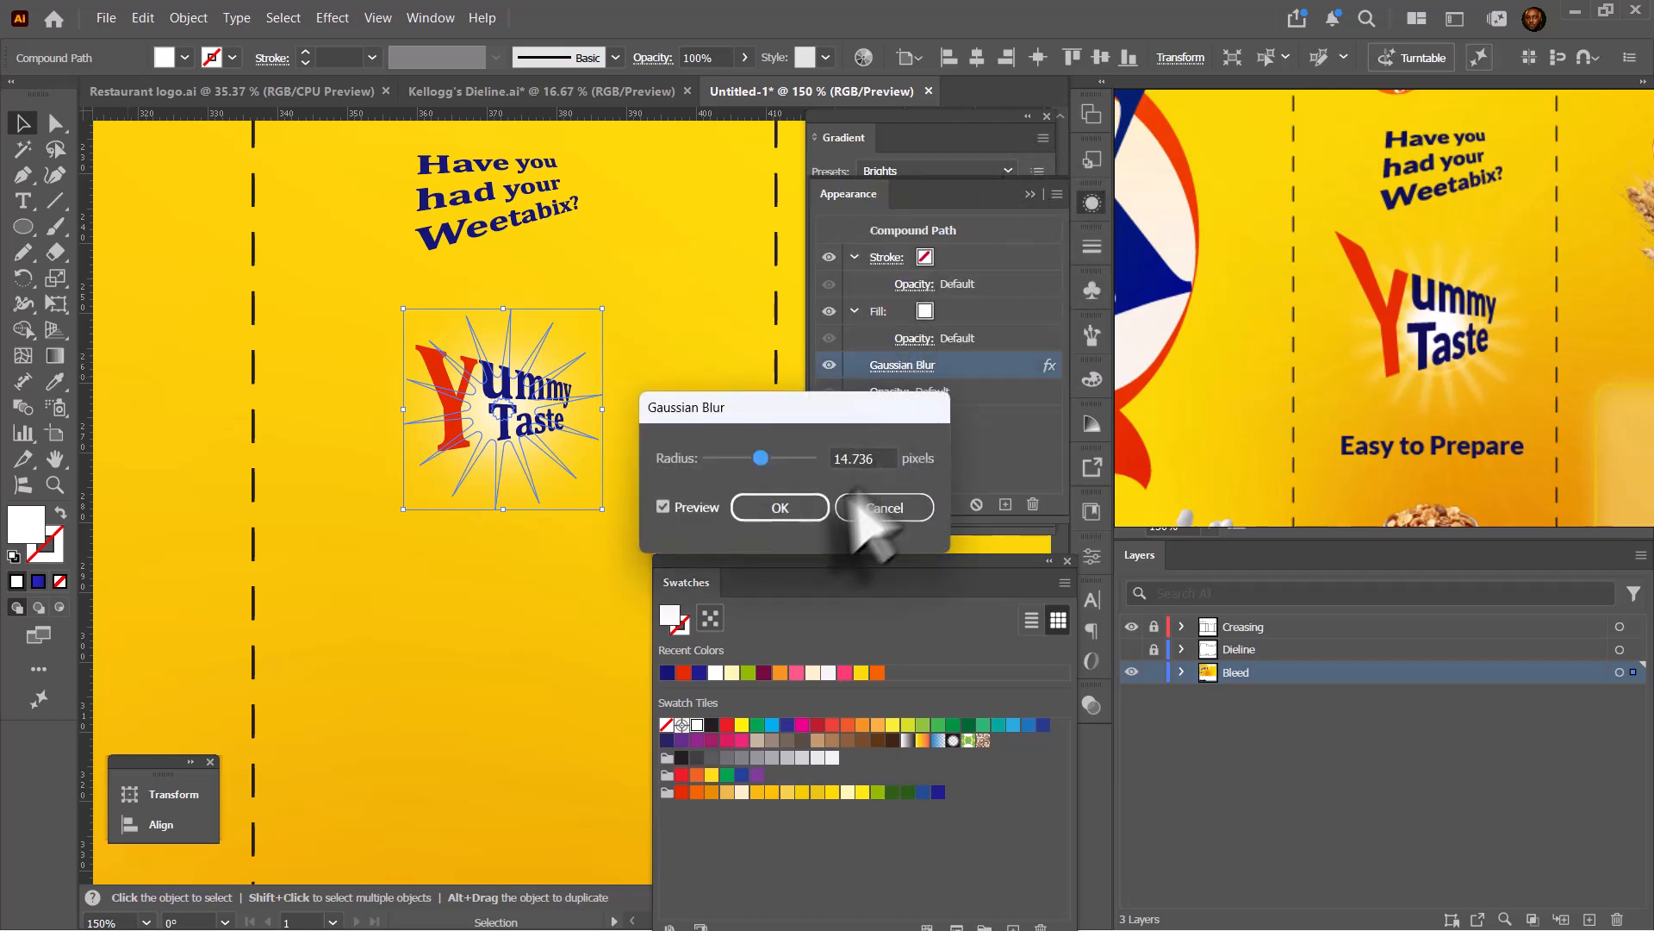
pyautogui.click(784, 508)
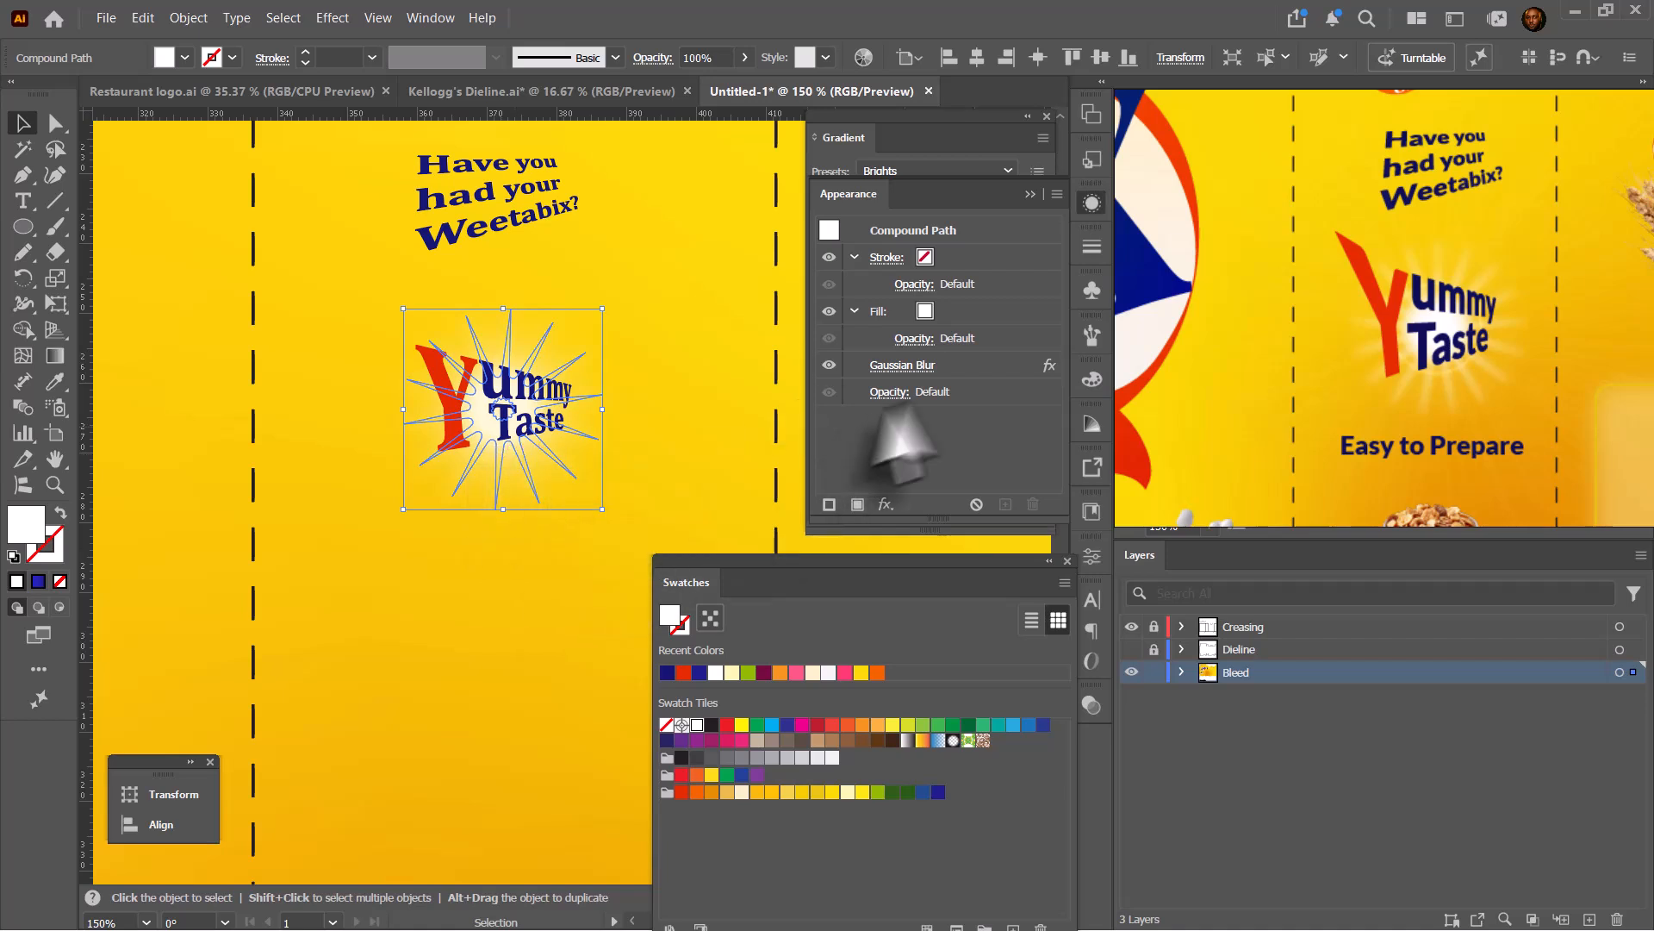
pyautogui.click(903, 365)
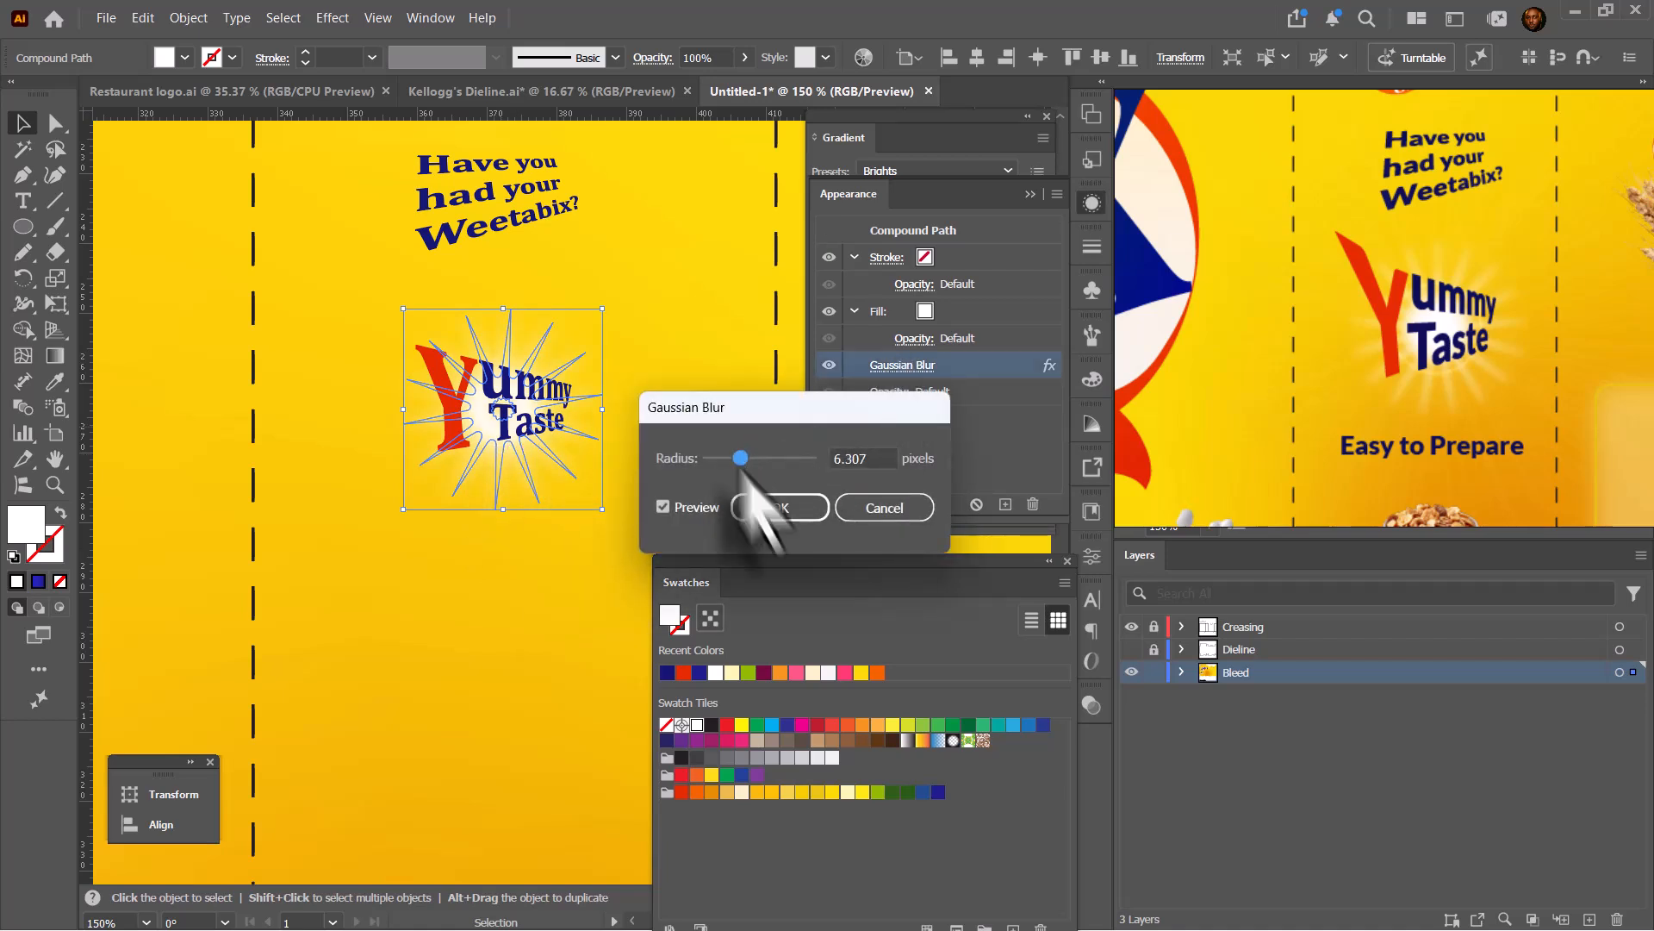
pyautogui.click(755, 516)
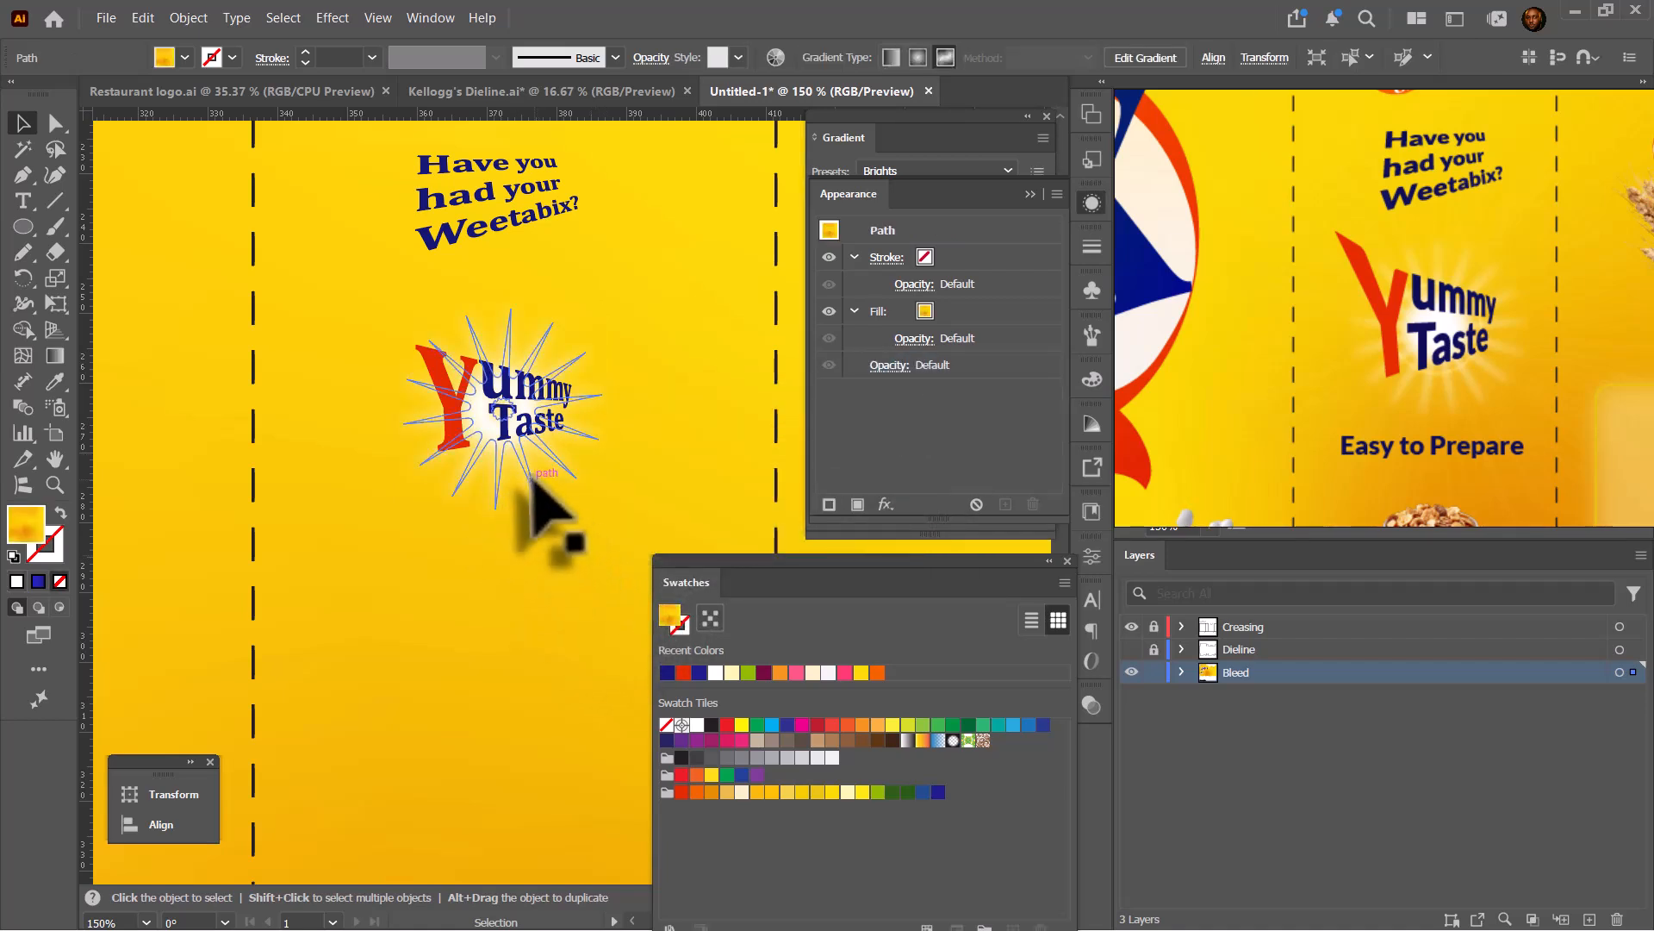
pyautogui.moveTo(527, 471); pyautogui.dragTo(546, 472)
pyautogui.scroll(-5, 569, 482)
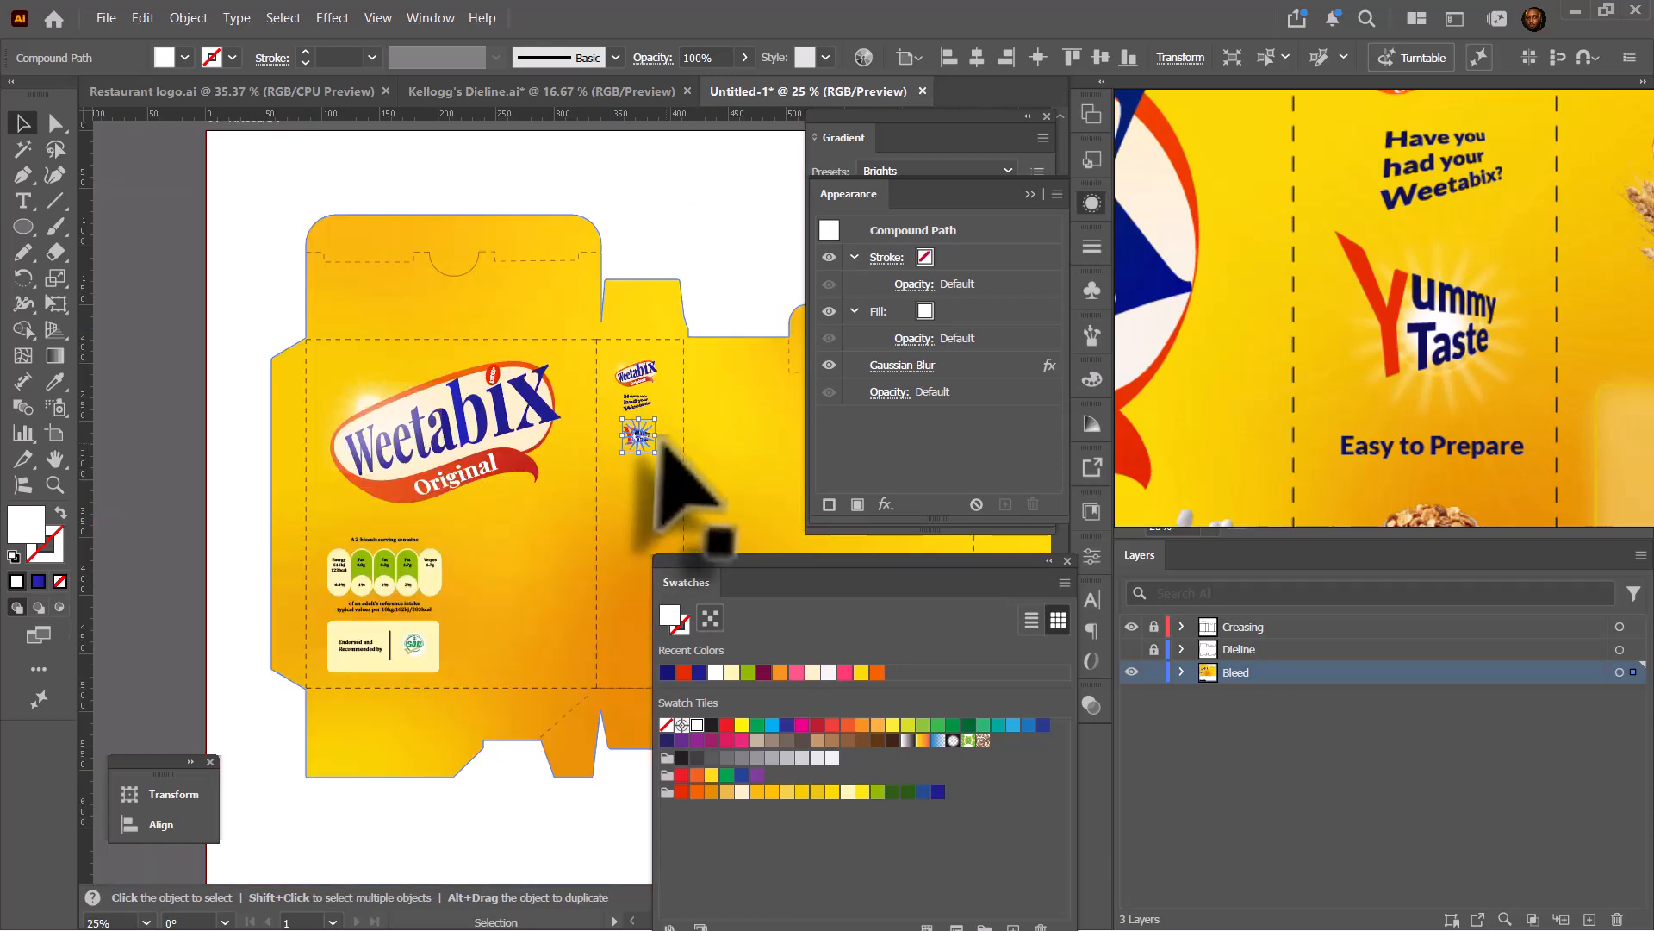
pyautogui.scroll(1, 607, 432)
pyautogui.click(775, 181)
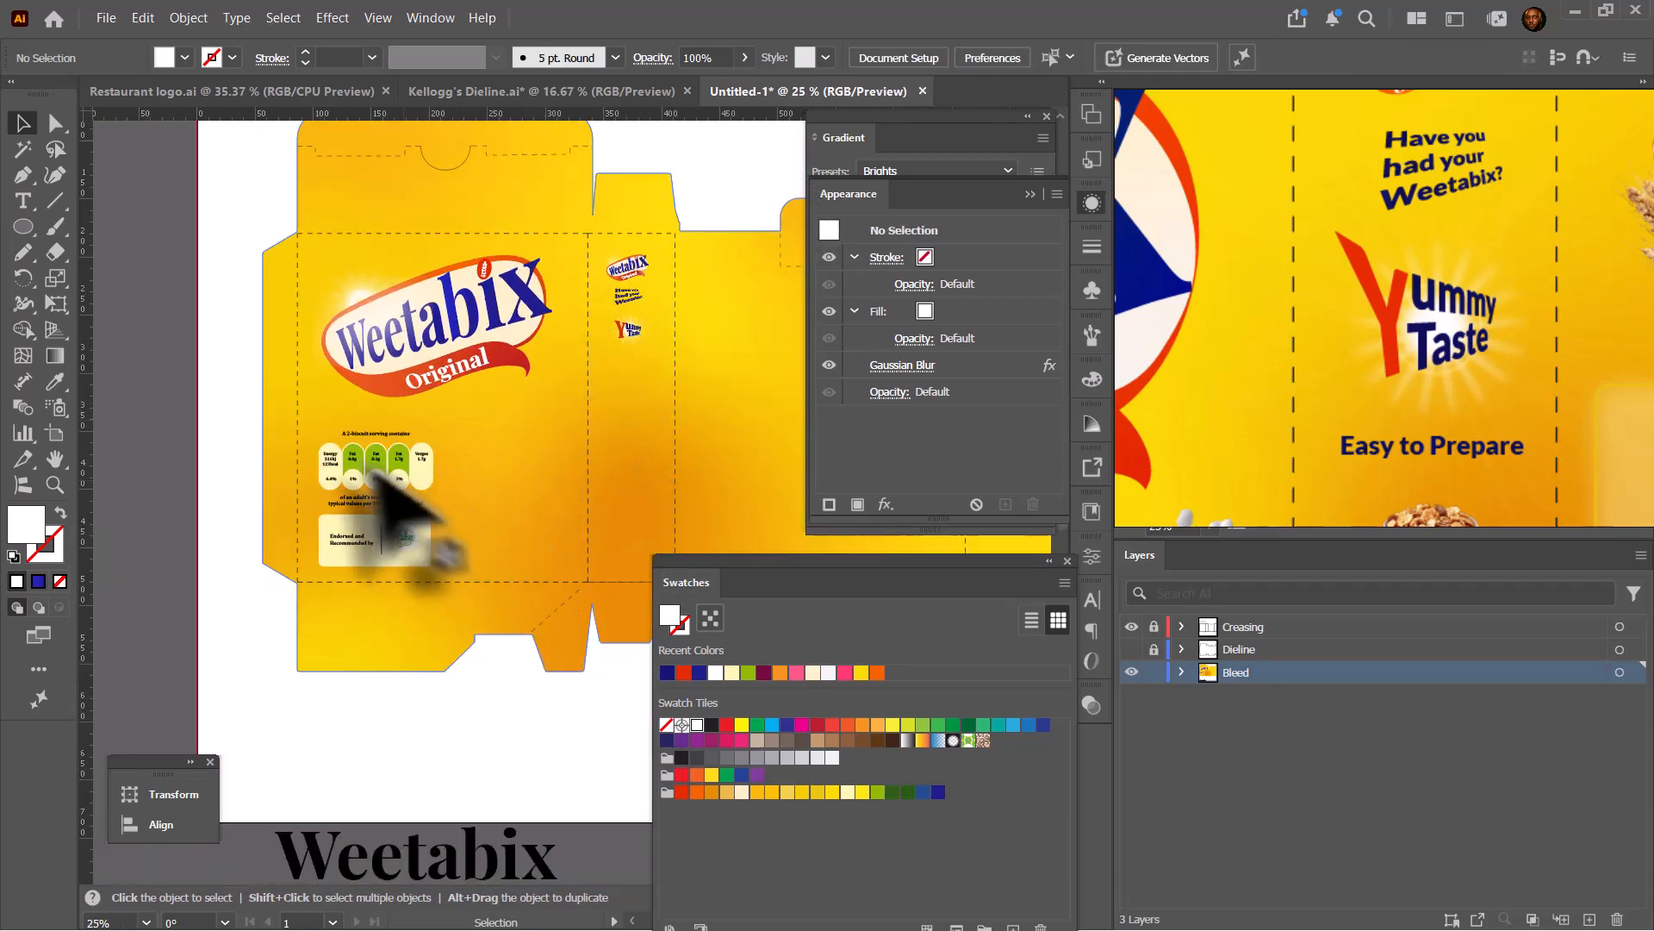
# Add the text "Easy to Prepare" in Cambria Bold 13 pt on the side panel below the "Yummy Taste" lettering.
pyautogui.scroll(1, 372, 443)
pyautogui.click(366, 430)
pyautogui.scroll(-3, 344, 457)
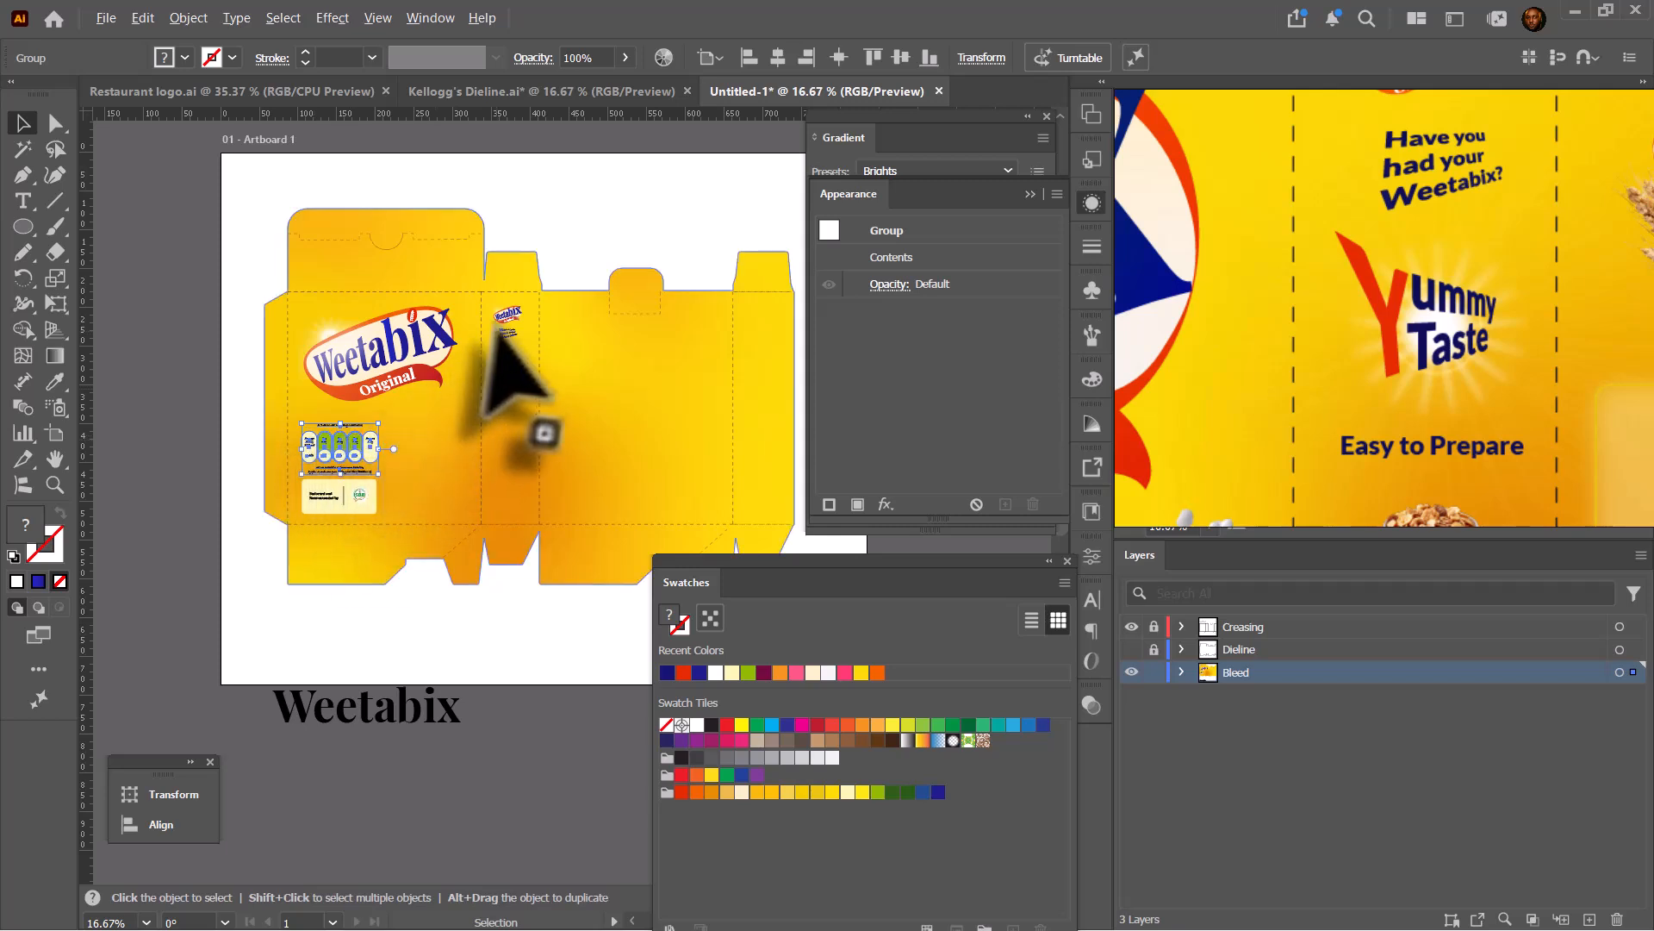
pyautogui.scroll(2, 498, 345)
pyautogui.scroll(-1, 500, 370)
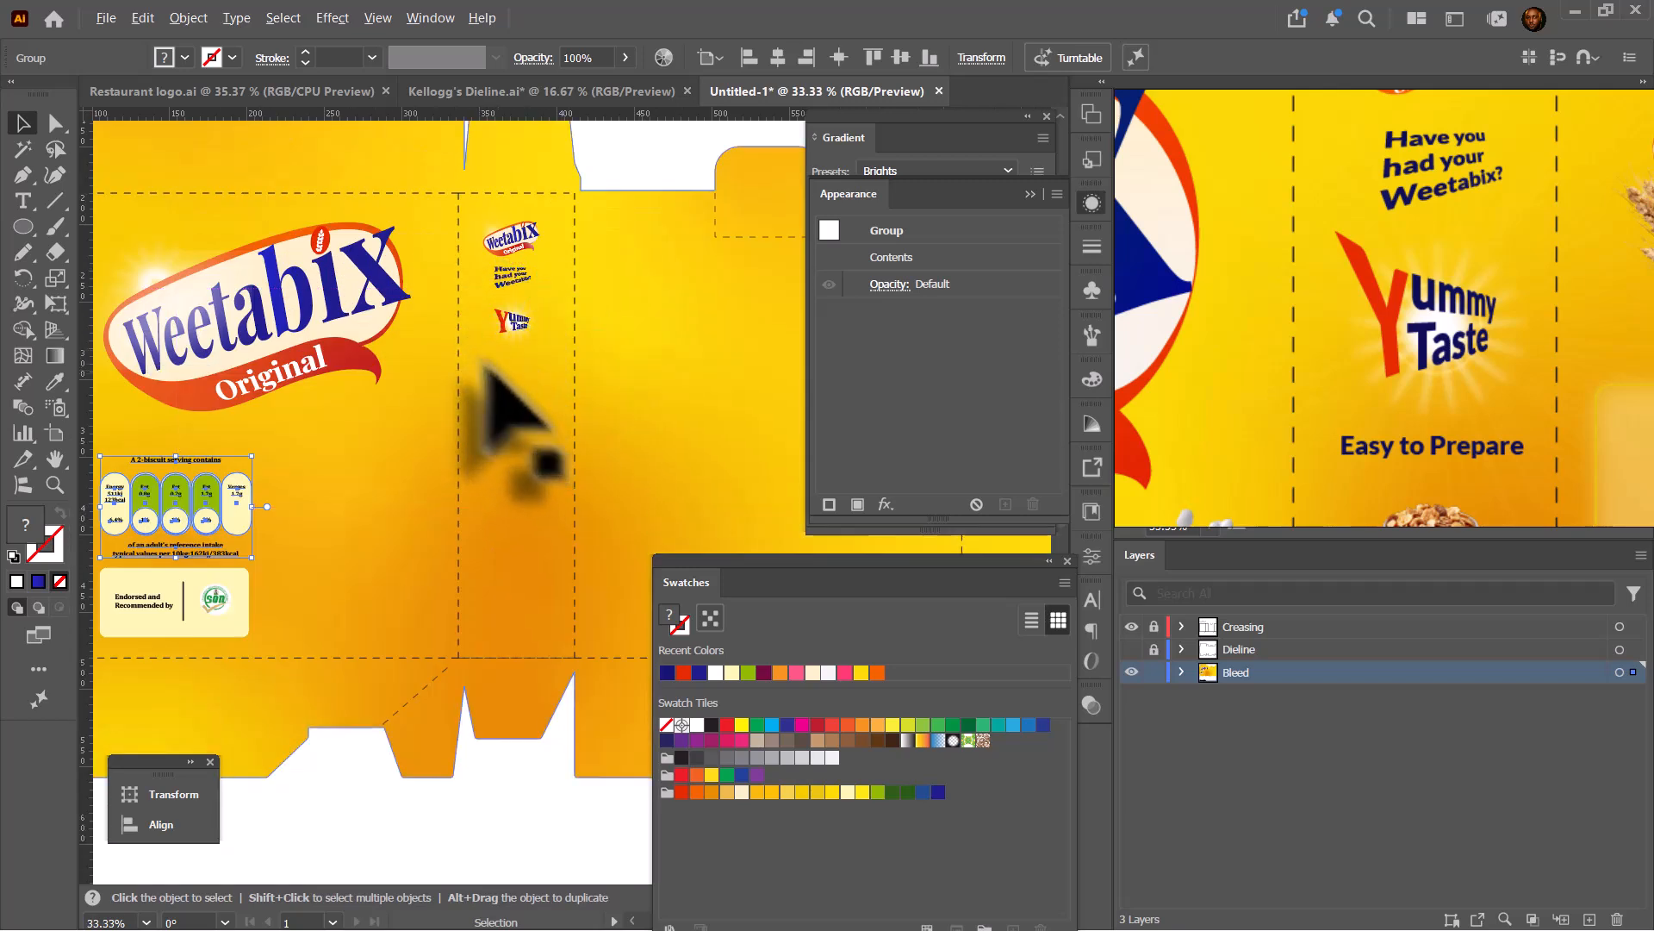
pyautogui.click(23, 201)
pyautogui.click(492, 363)
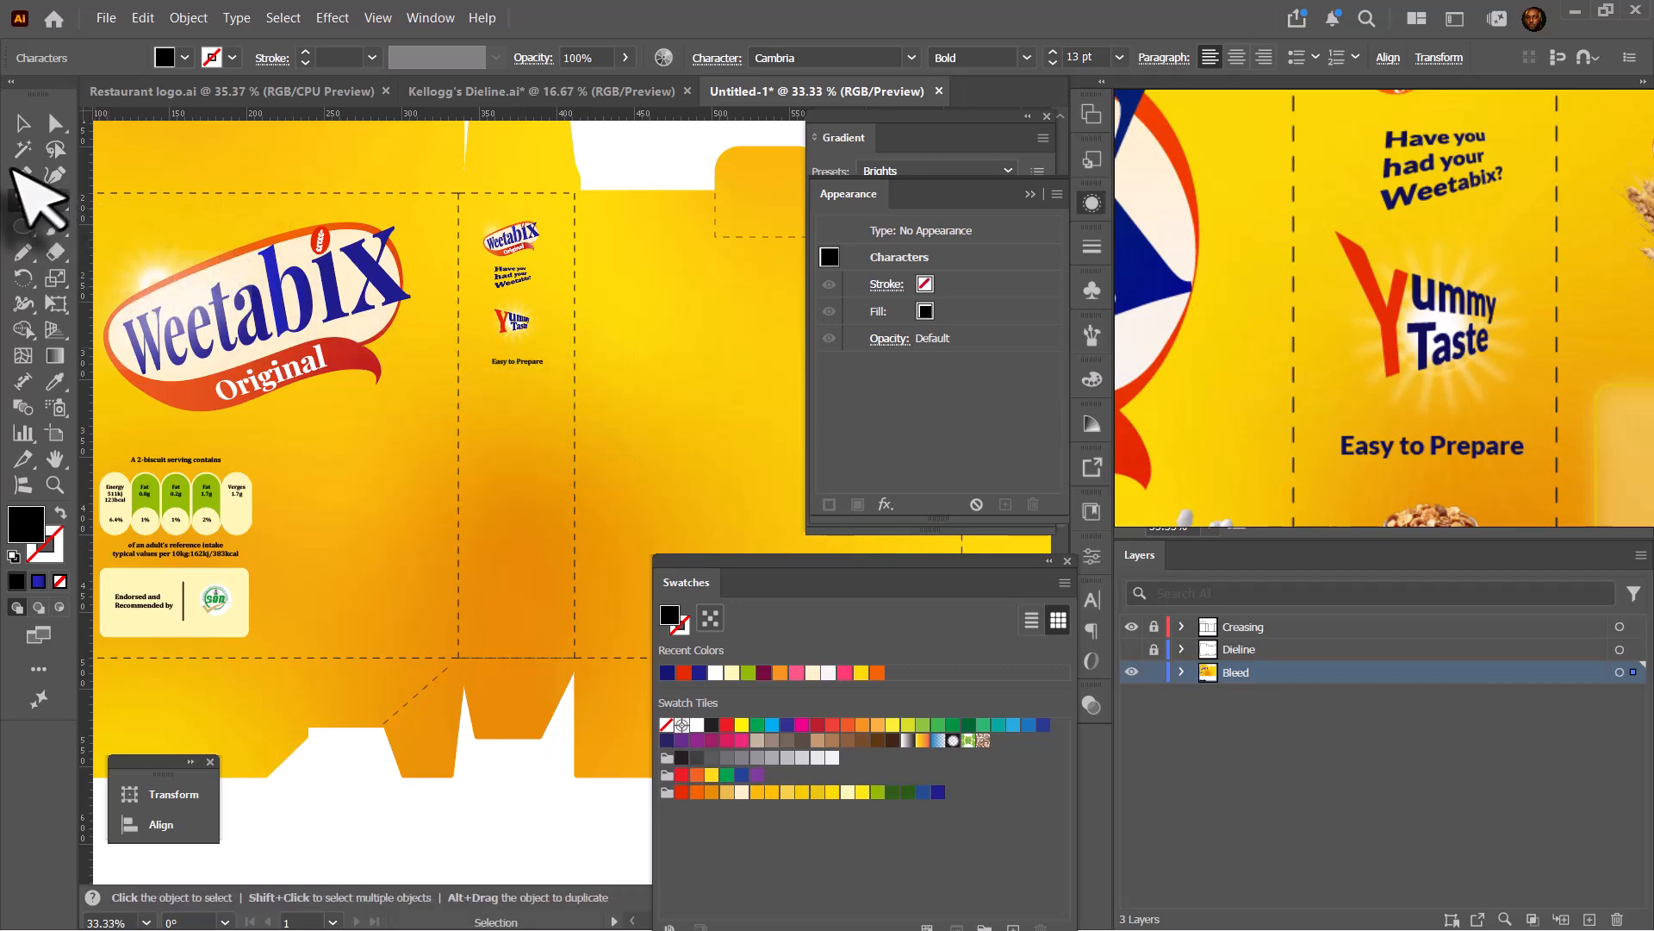
pyautogui.click(24, 123)
# Centre "Easy to Prepare" beneath "Yummy Taste" and give it the navy blue sampled from that lettering.
pyautogui.hotkey('ctrl', '+')
pyautogui.hotkey('ctrl', '+')
pyautogui.hotkey('ctrl', '+')
pyautogui.hotkey('ctrl', '+')
pyautogui.moveTo(608, 422); pyautogui.dragTo(582, 468)
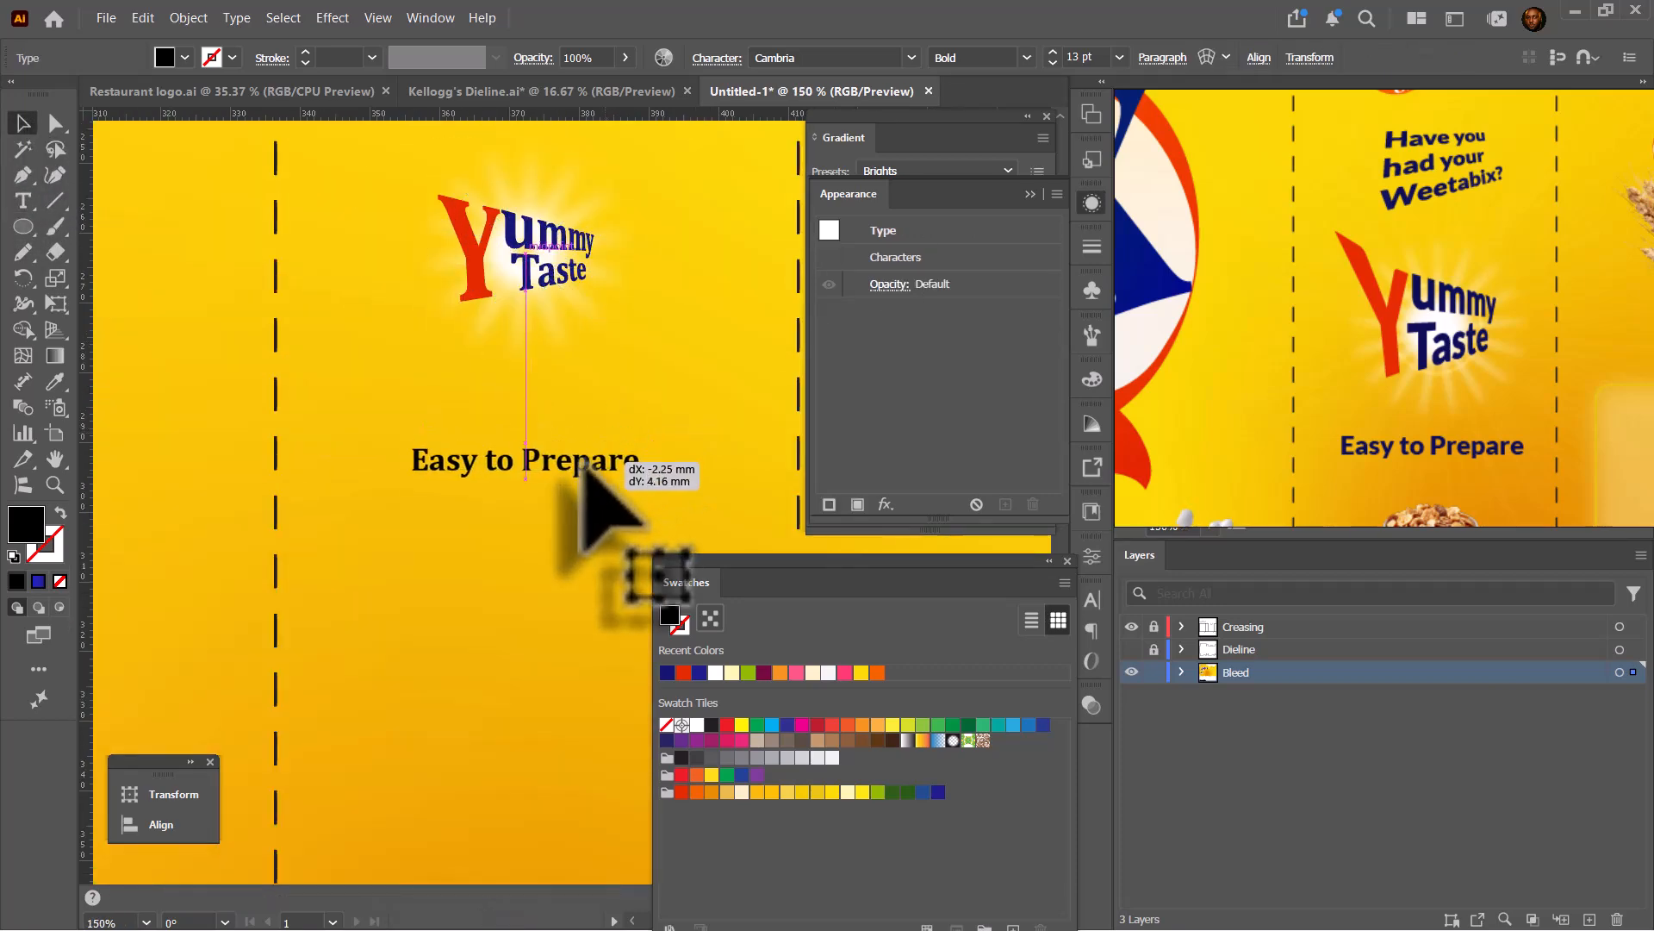
pyautogui.press('i')
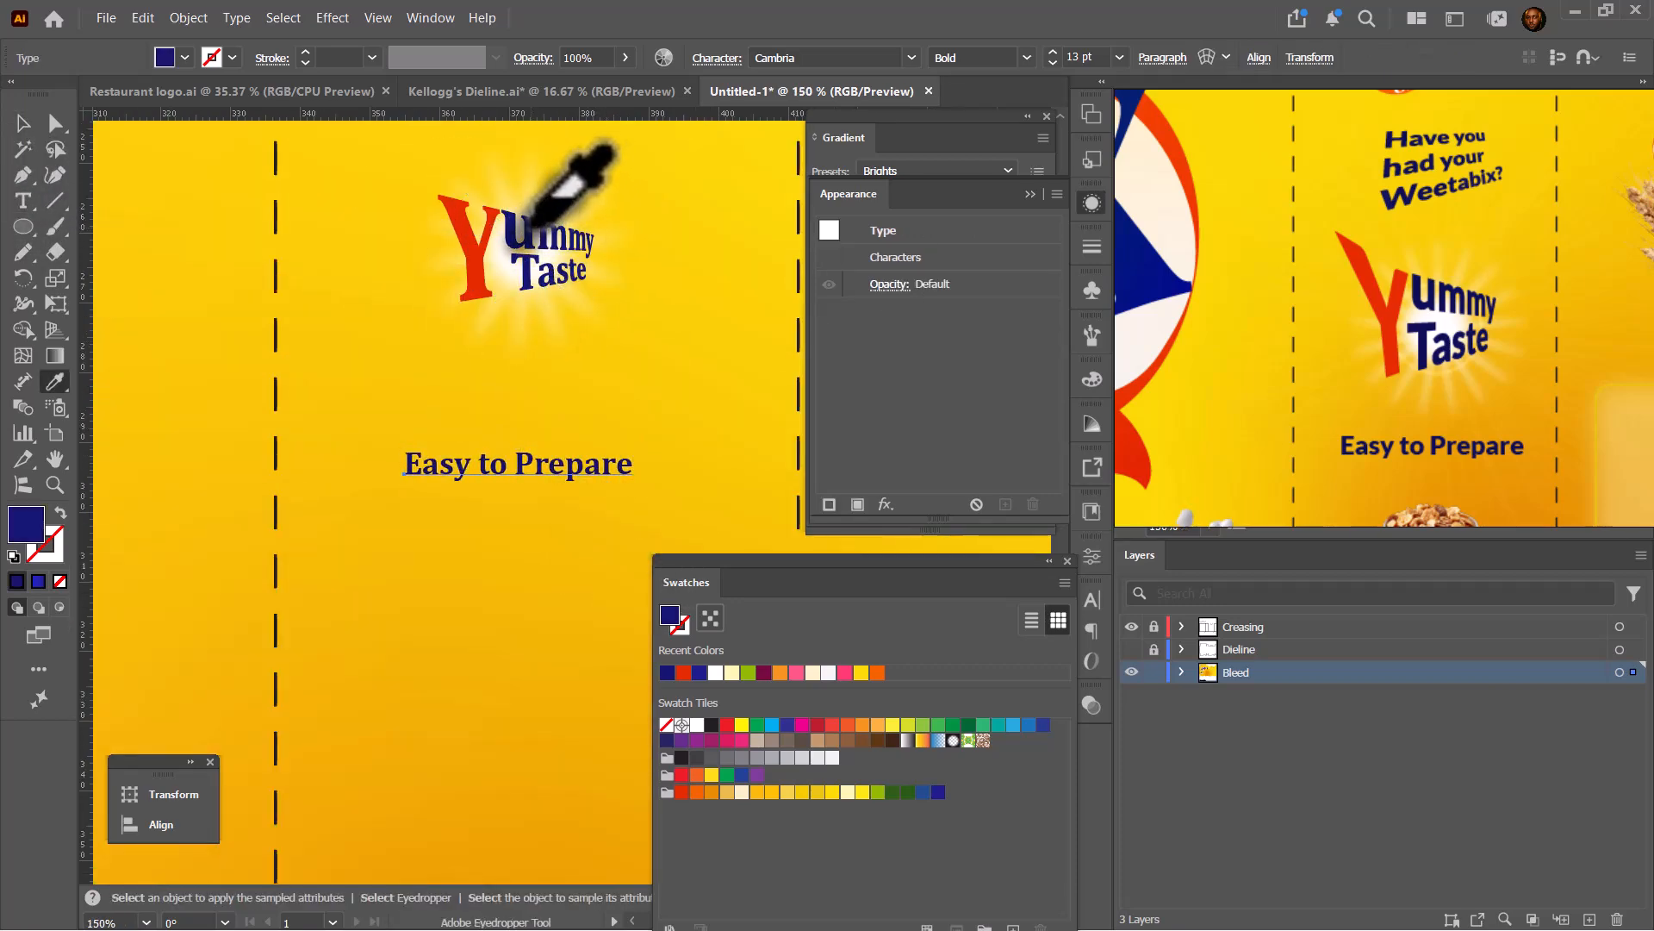
pyautogui.press('v')
# Duplicate the heading lower down and retype it as "Nutriciou and 100% whole grain goodness. Amount of milk may vary depending on milk and your favourite fruit".
pyautogui.hotkey('ctrl', '-')
pyautogui.hotkey('ctrl', '-')
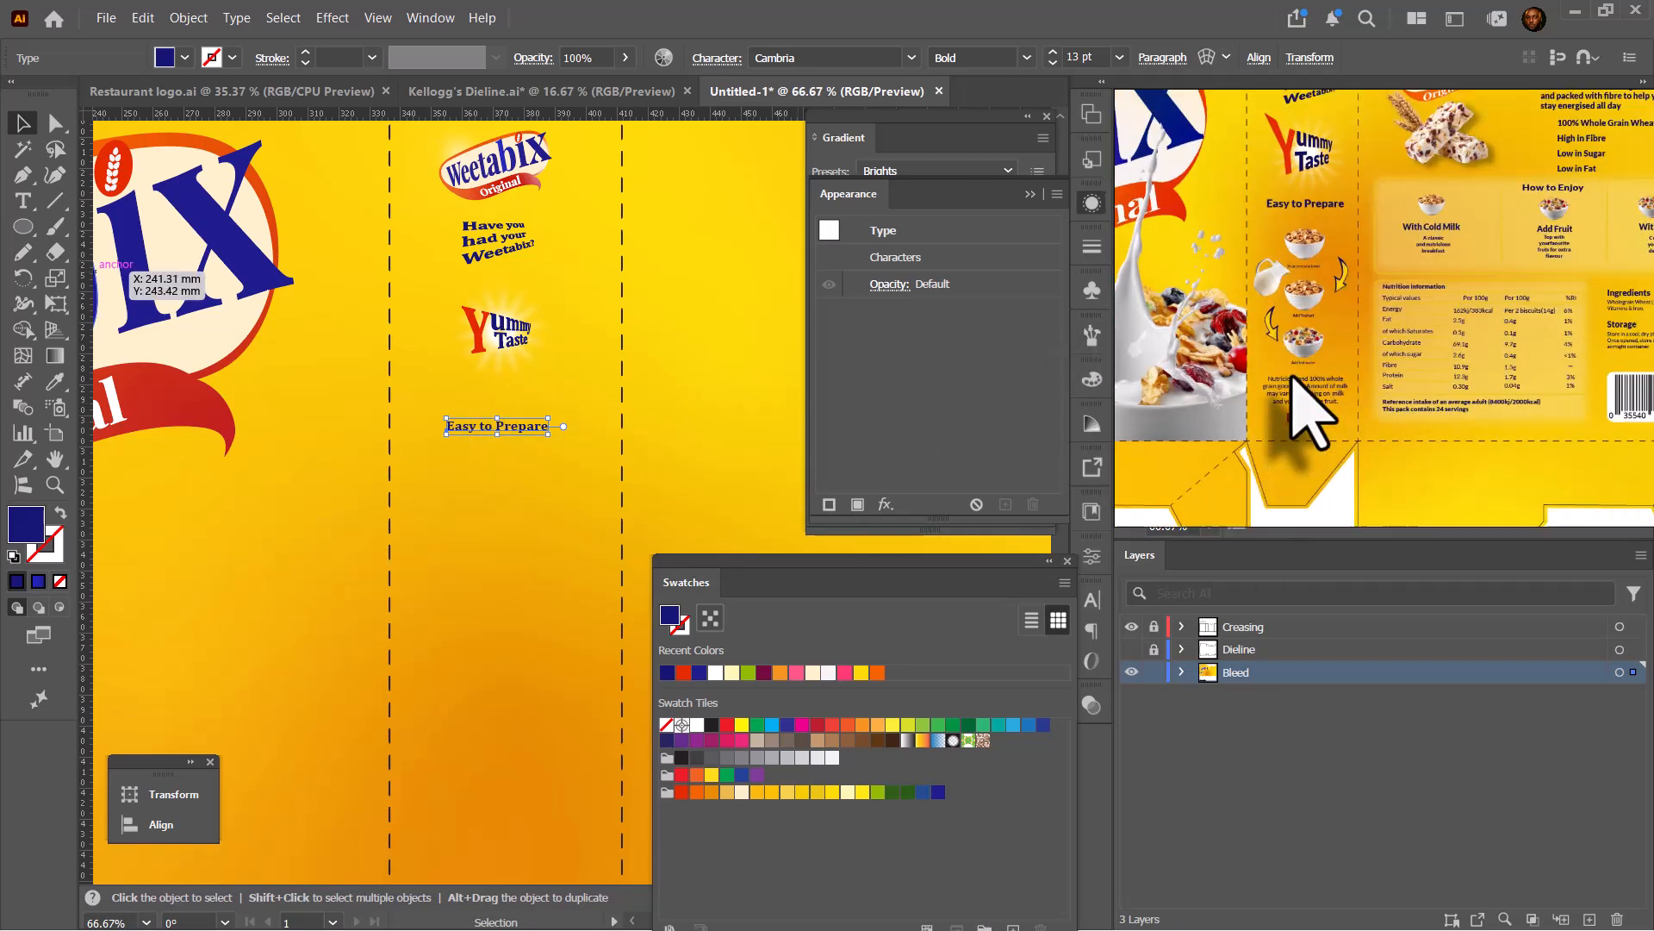
pyautogui.moveTo(517, 425); pyautogui.dragTo(523, 742)
pyautogui.scroll(-2, 535, 690)
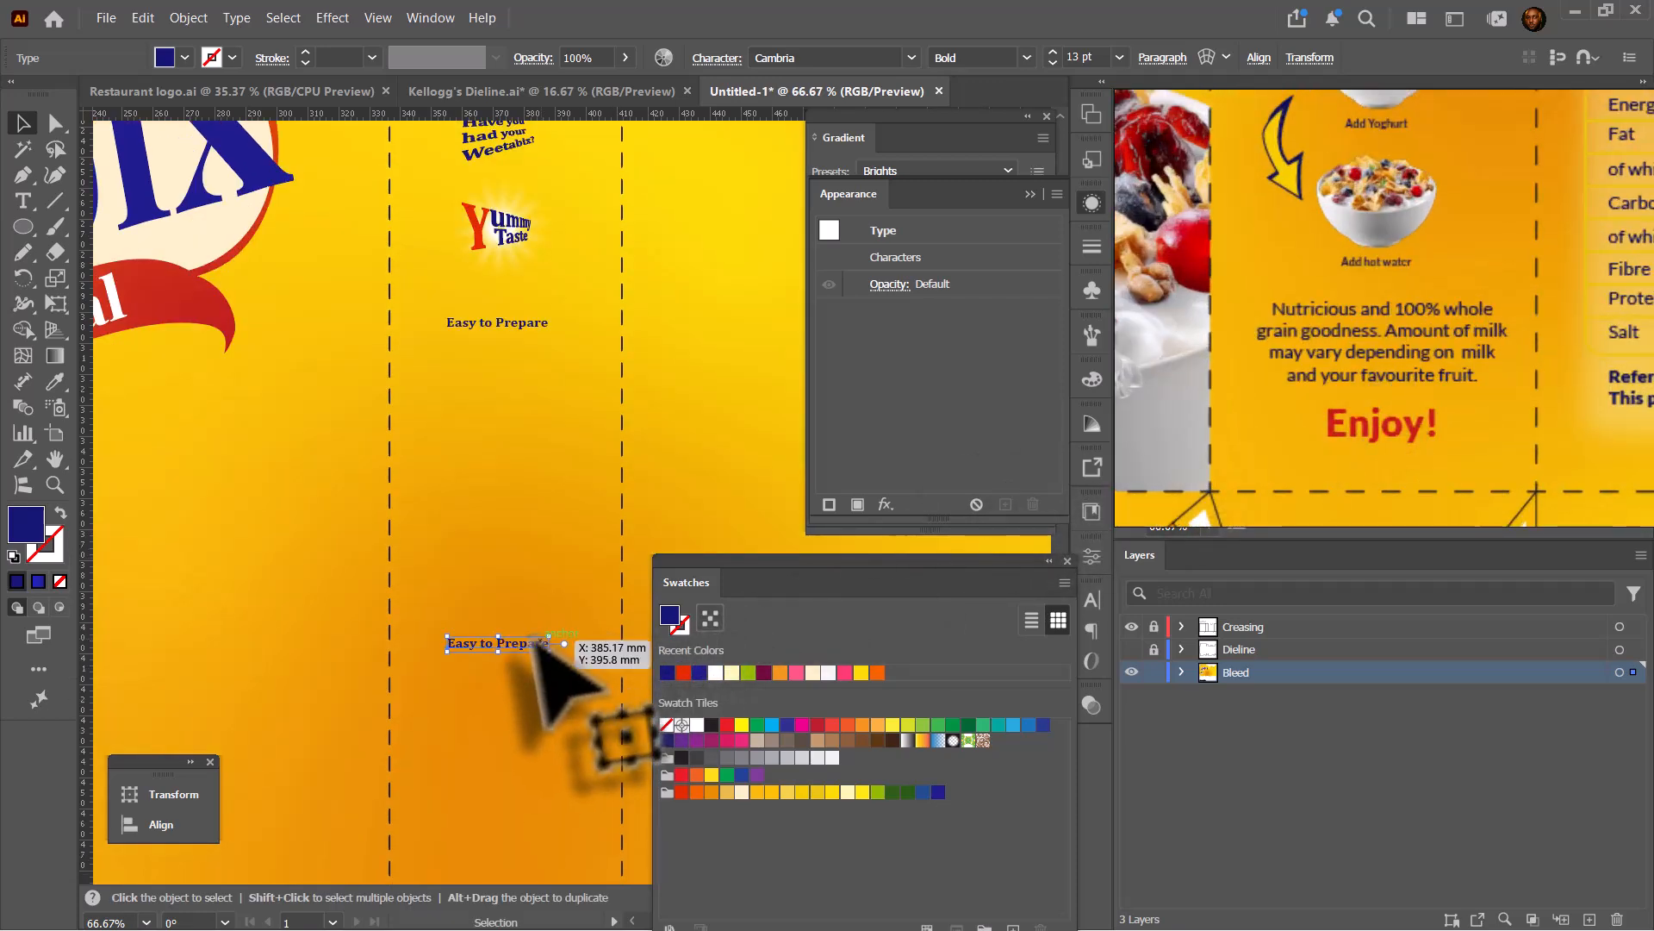
pyautogui.tripleClick(529, 643)
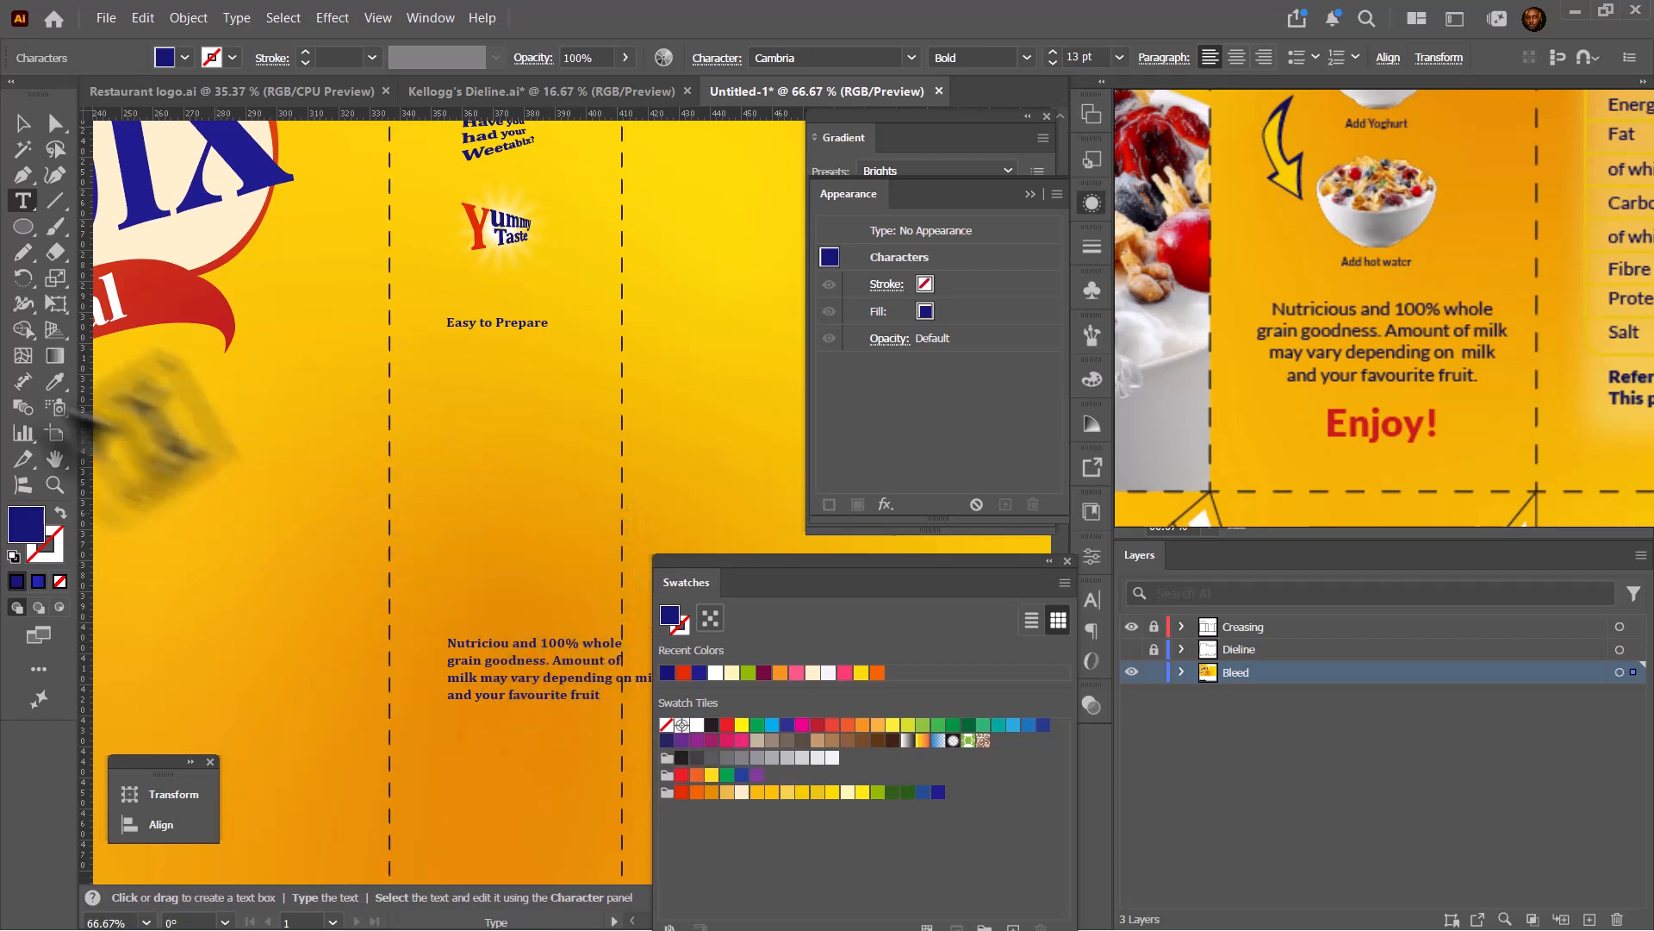
pyautogui.click(22, 123)
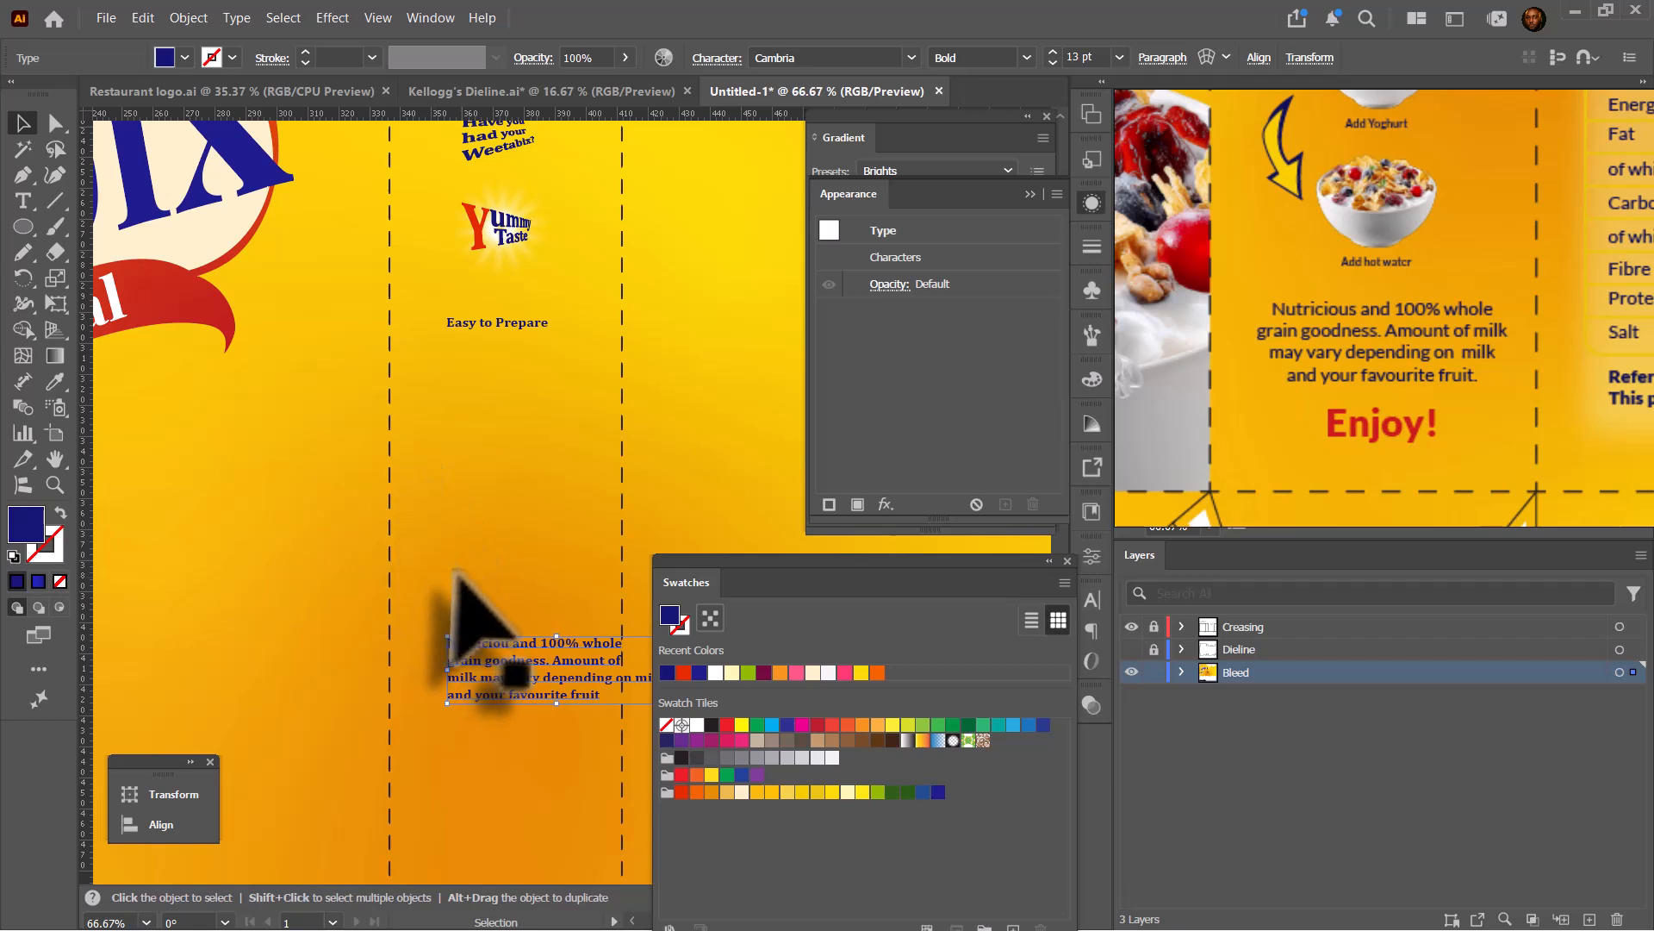
# Centre-align the whole nutrition paragraph, set its size to 12 pt and place it centred between the side panel's crease lines.
pyautogui.moveTo(577, 662); pyautogui.dragTo(567, 614)
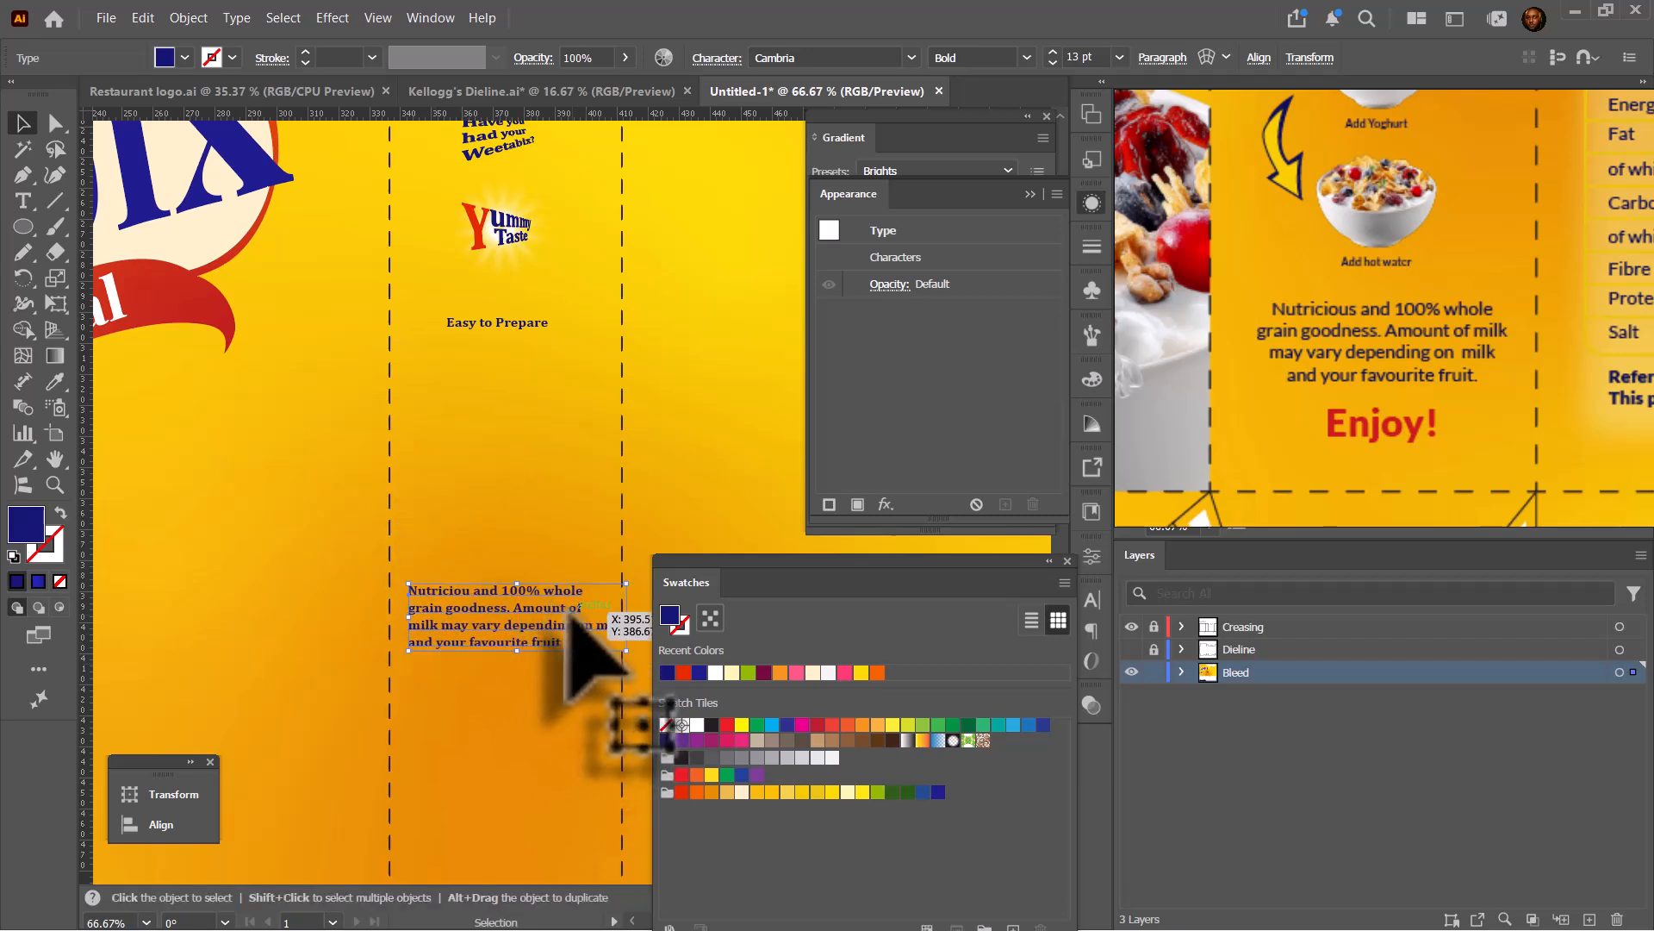
pyautogui.tripleClick(562, 614)
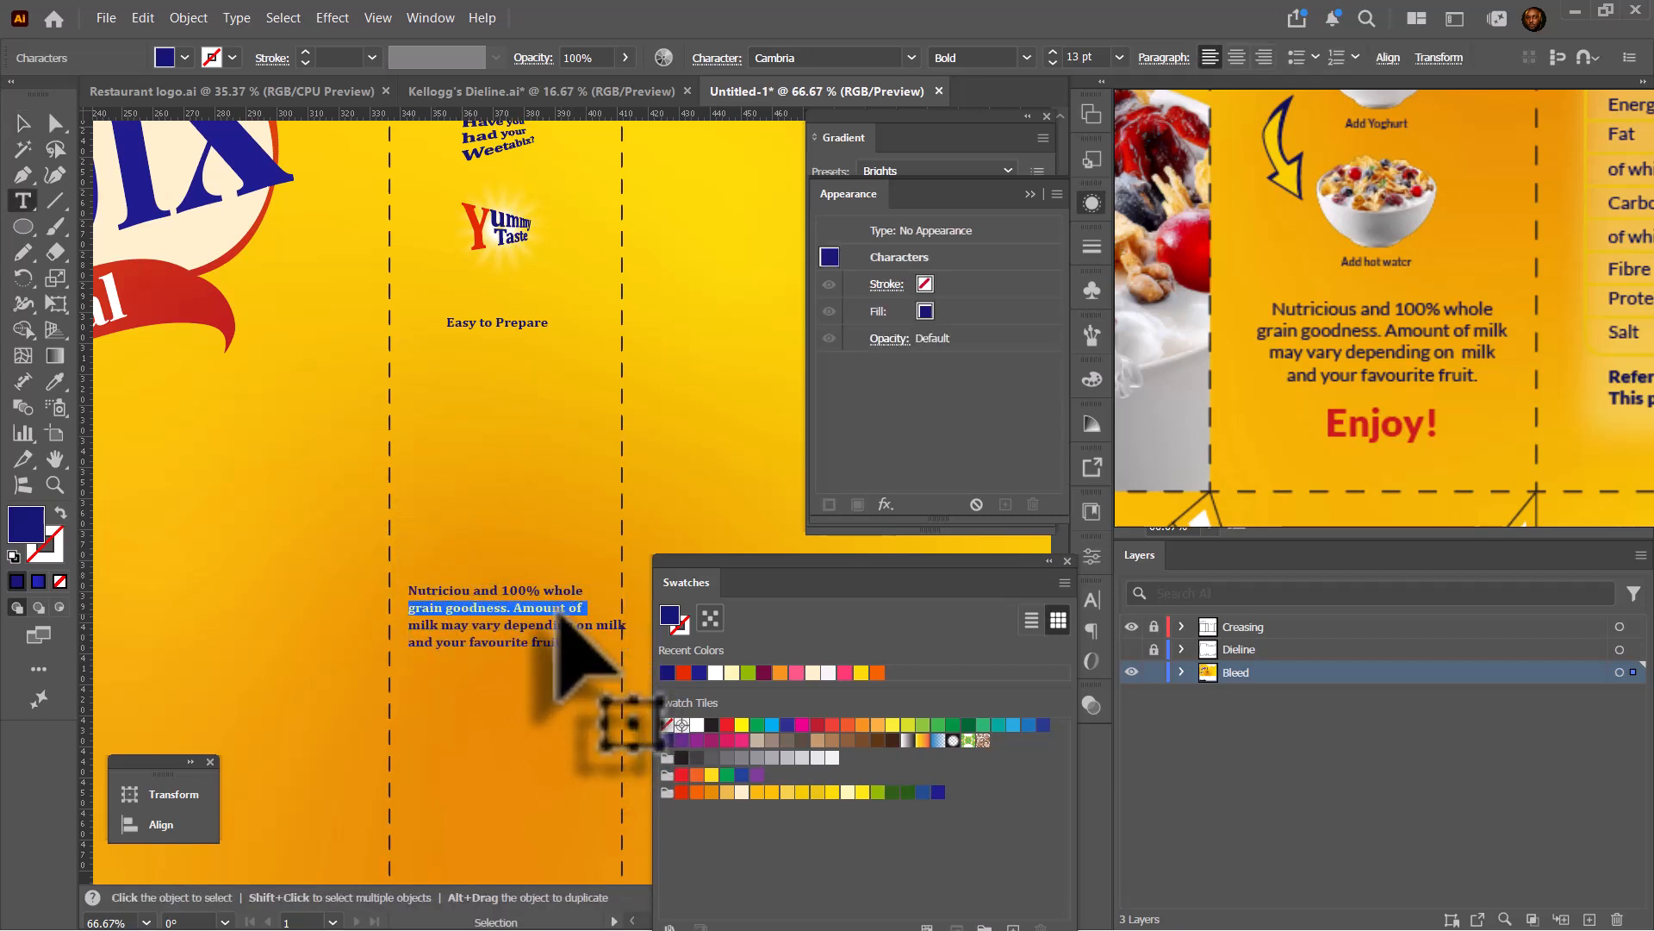
pyautogui.hotkey('ctrl', 'a')
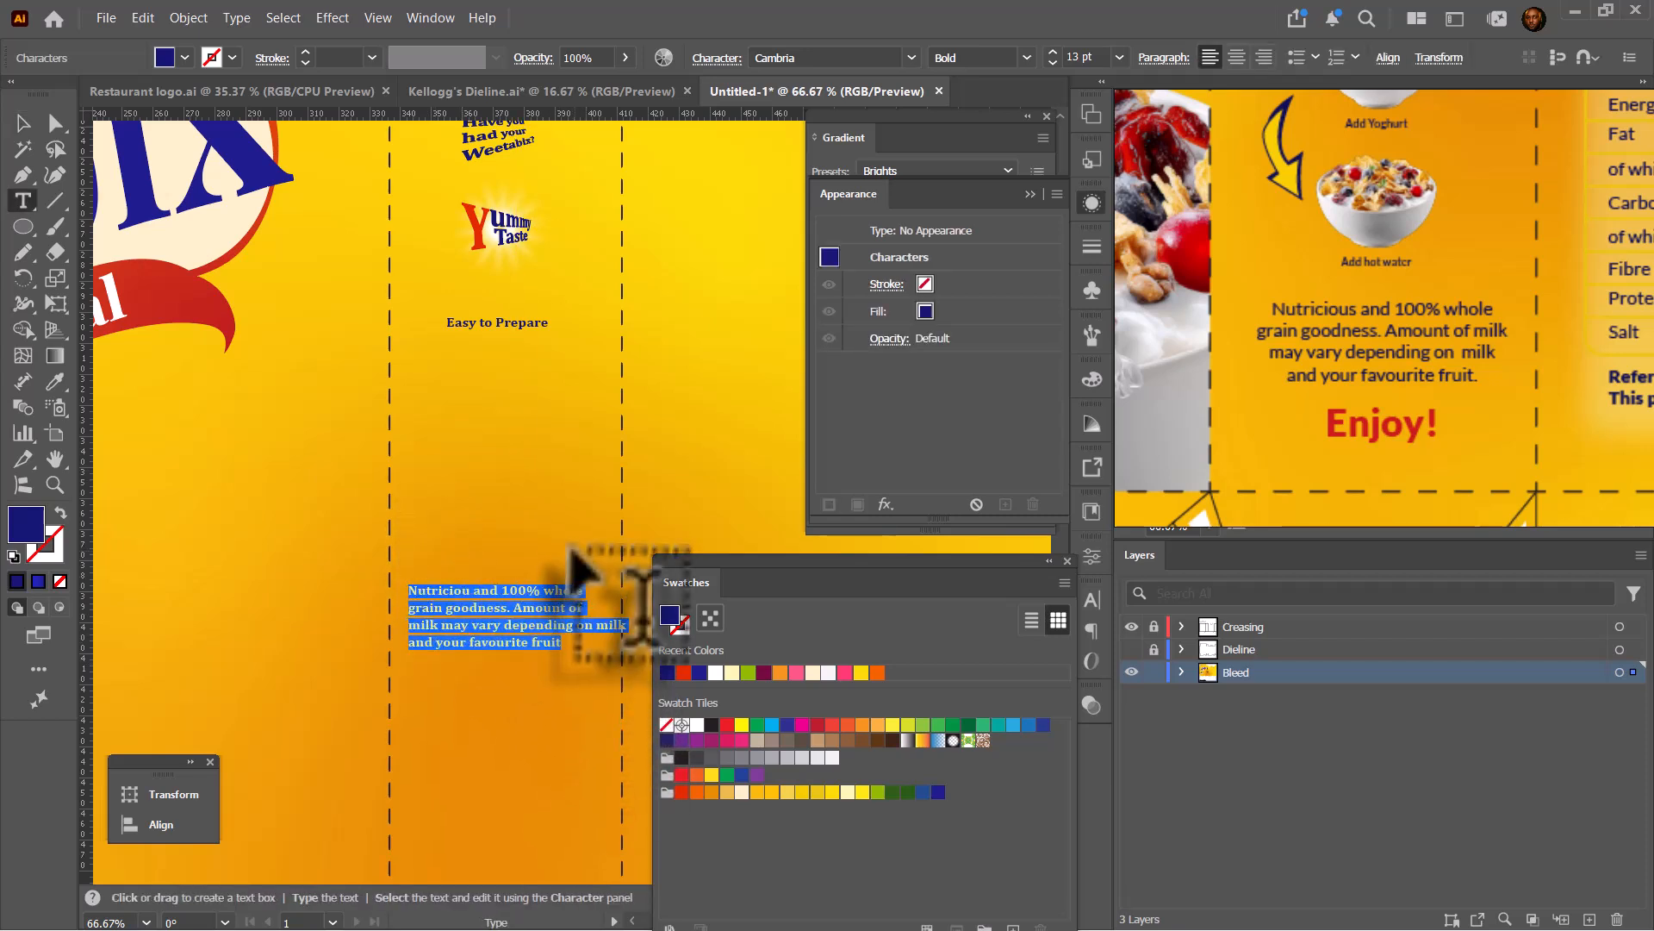
pyautogui.click(1236, 57)
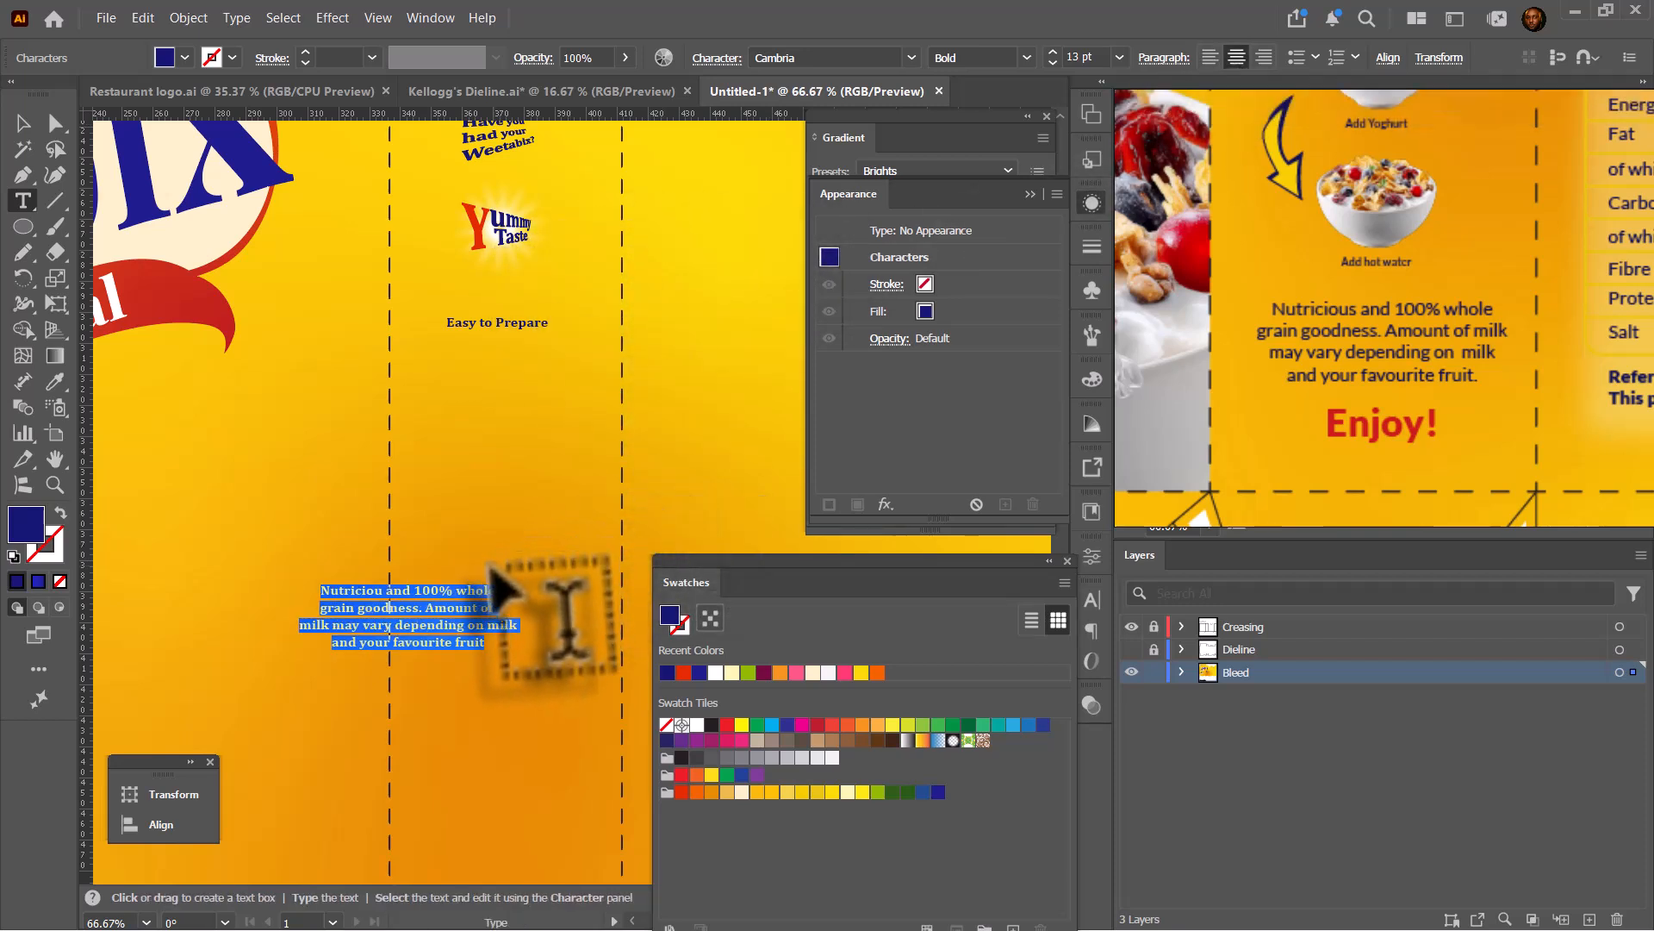
pyautogui.click(1053, 63)
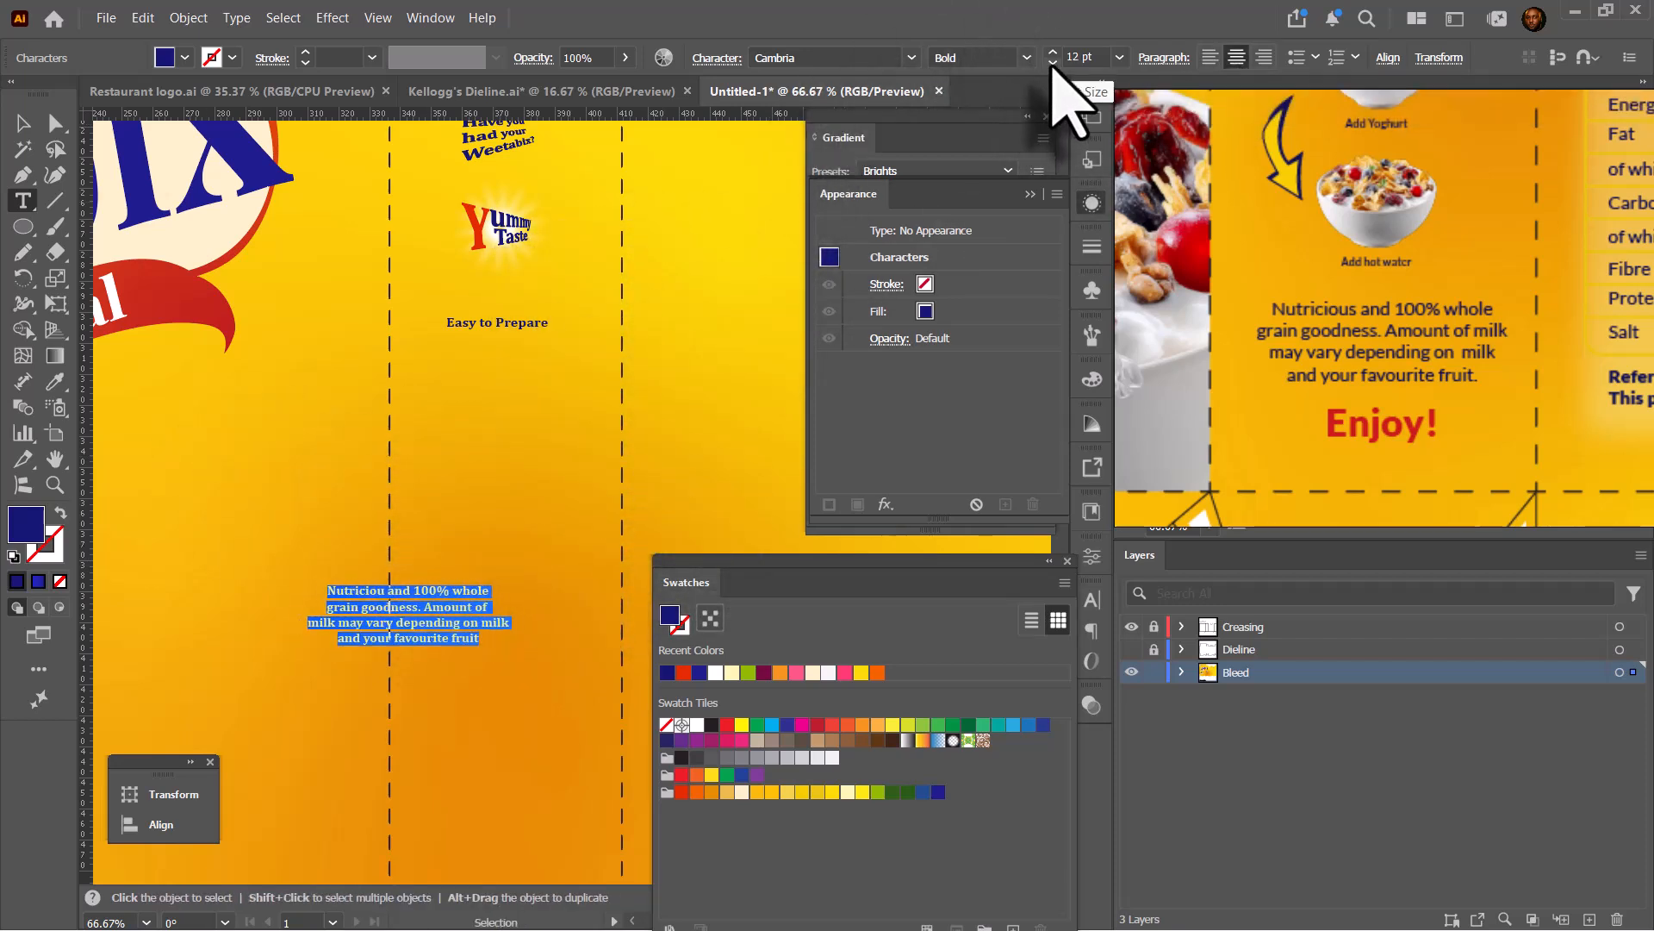
pyautogui.click(23, 123)
pyautogui.moveTo(448, 603); pyautogui.dragTo(547, 694)
pyautogui.scroll(-4, 548, 693)
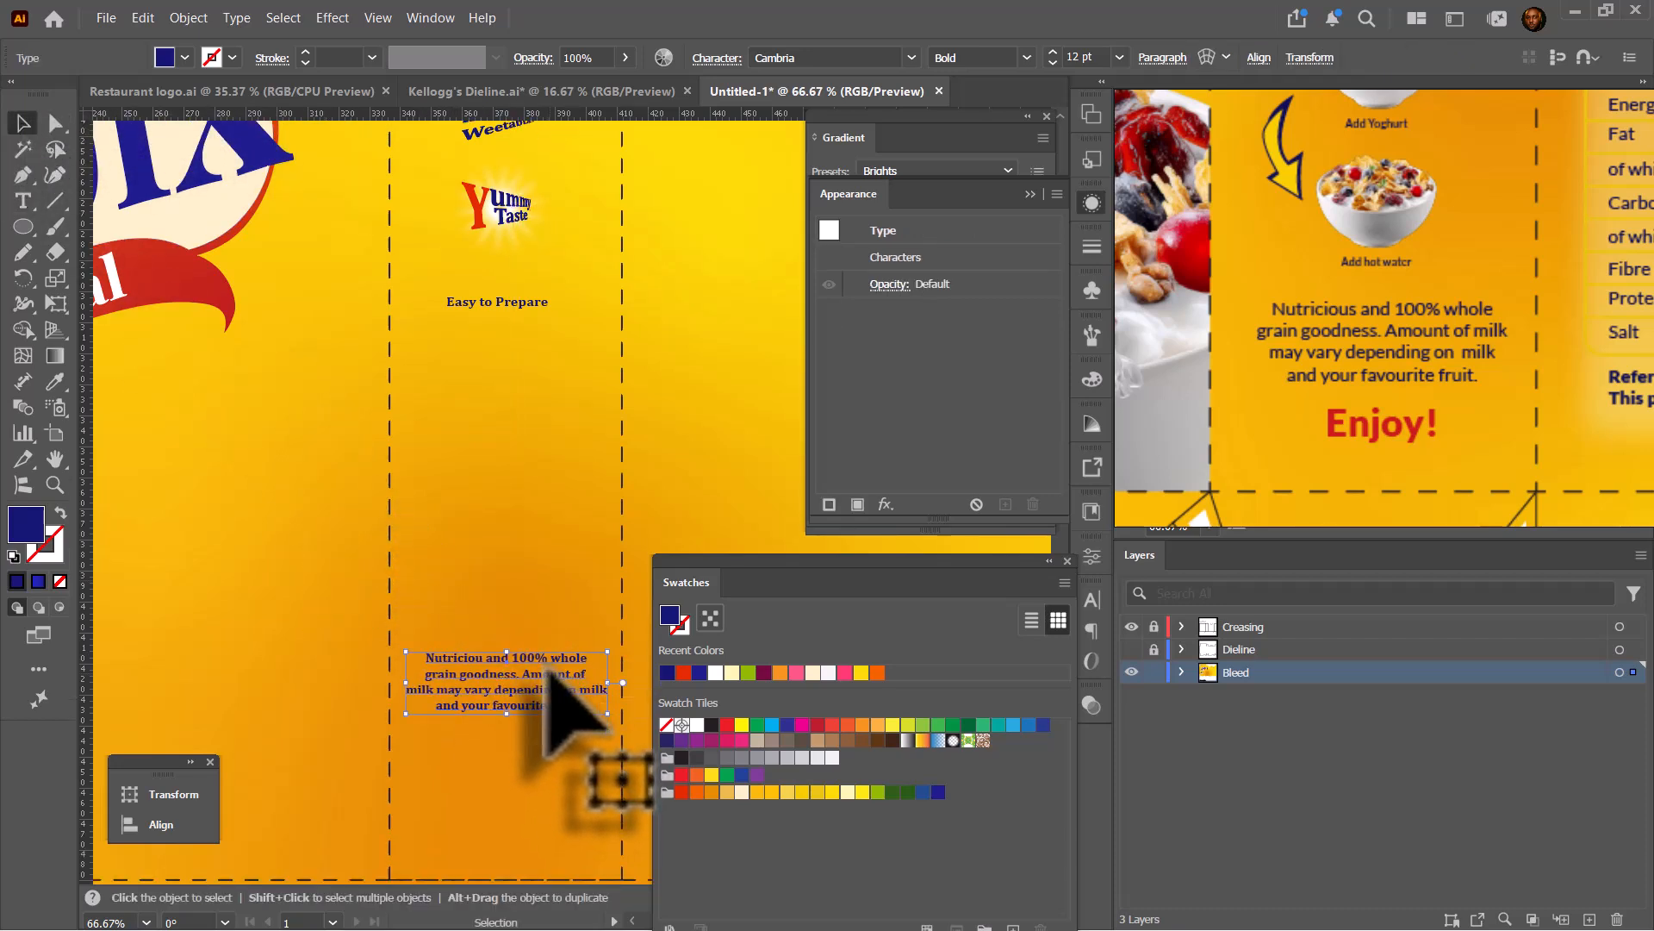
pyautogui.scroll(-2, 548, 569)
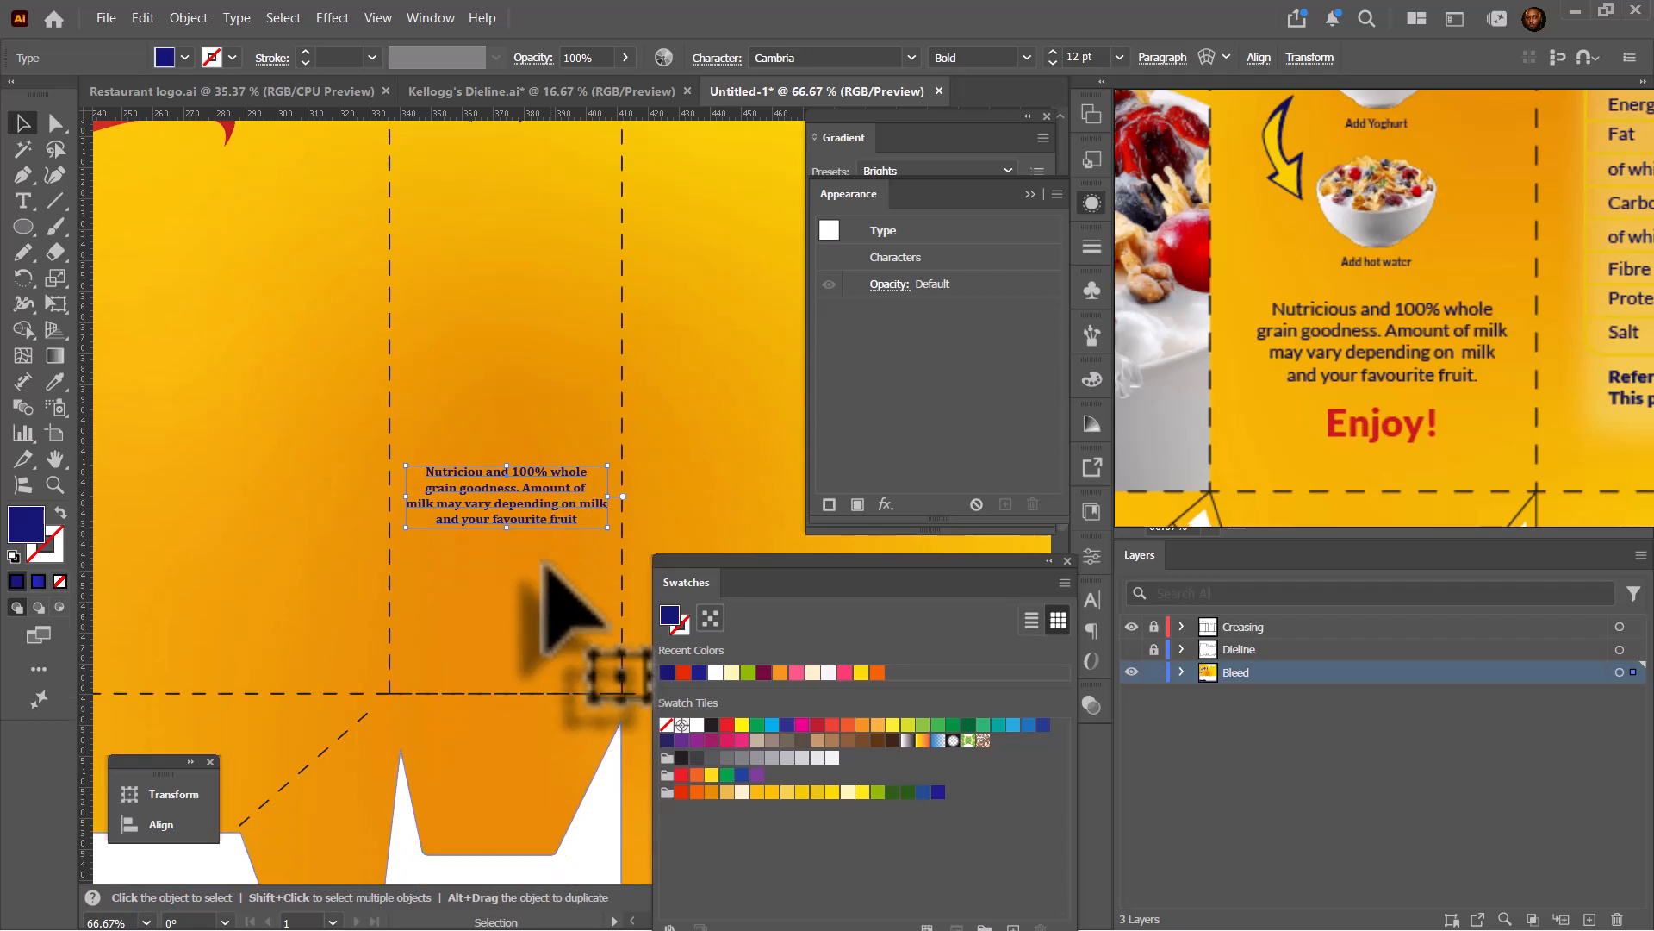
# Break the paragraph's first line after "100%" and join "whole" to the start of the "grain goodness" line.
pyautogui.scroll(3, 525, 492)
pyautogui.doubleClick(597, 362)
pyautogui.tripleClick(599, 361)
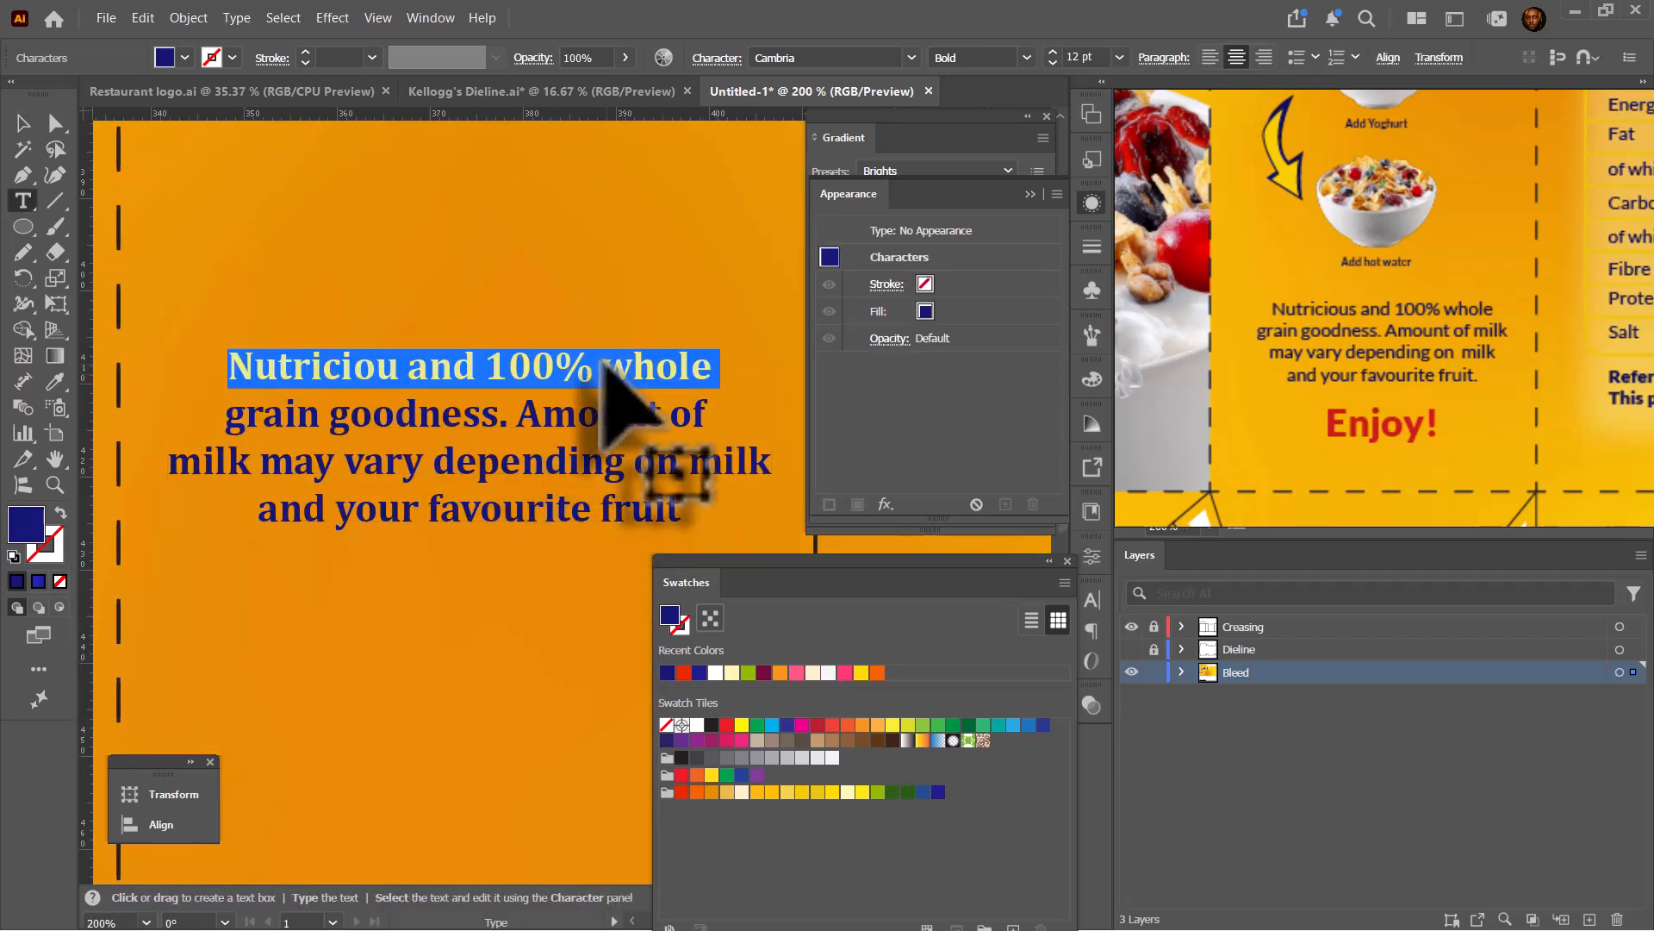
pyautogui.click(601, 358)
pyautogui.press('Return')
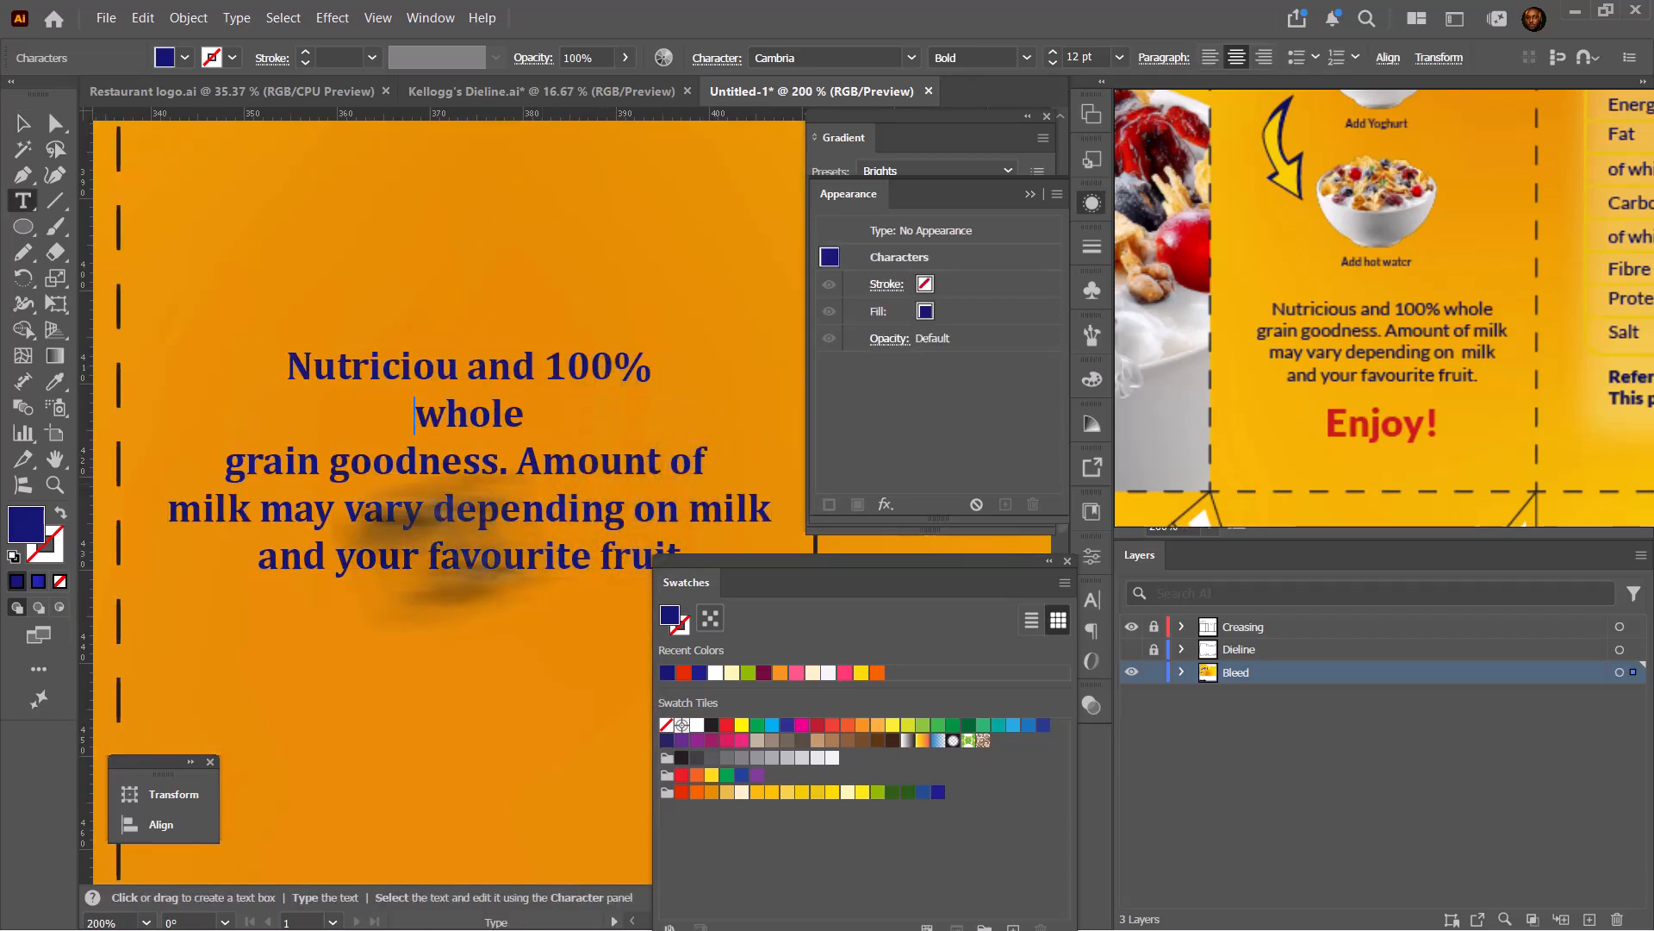
pyautogui.click(226, 466)
pyautogui.press('BackSpace')
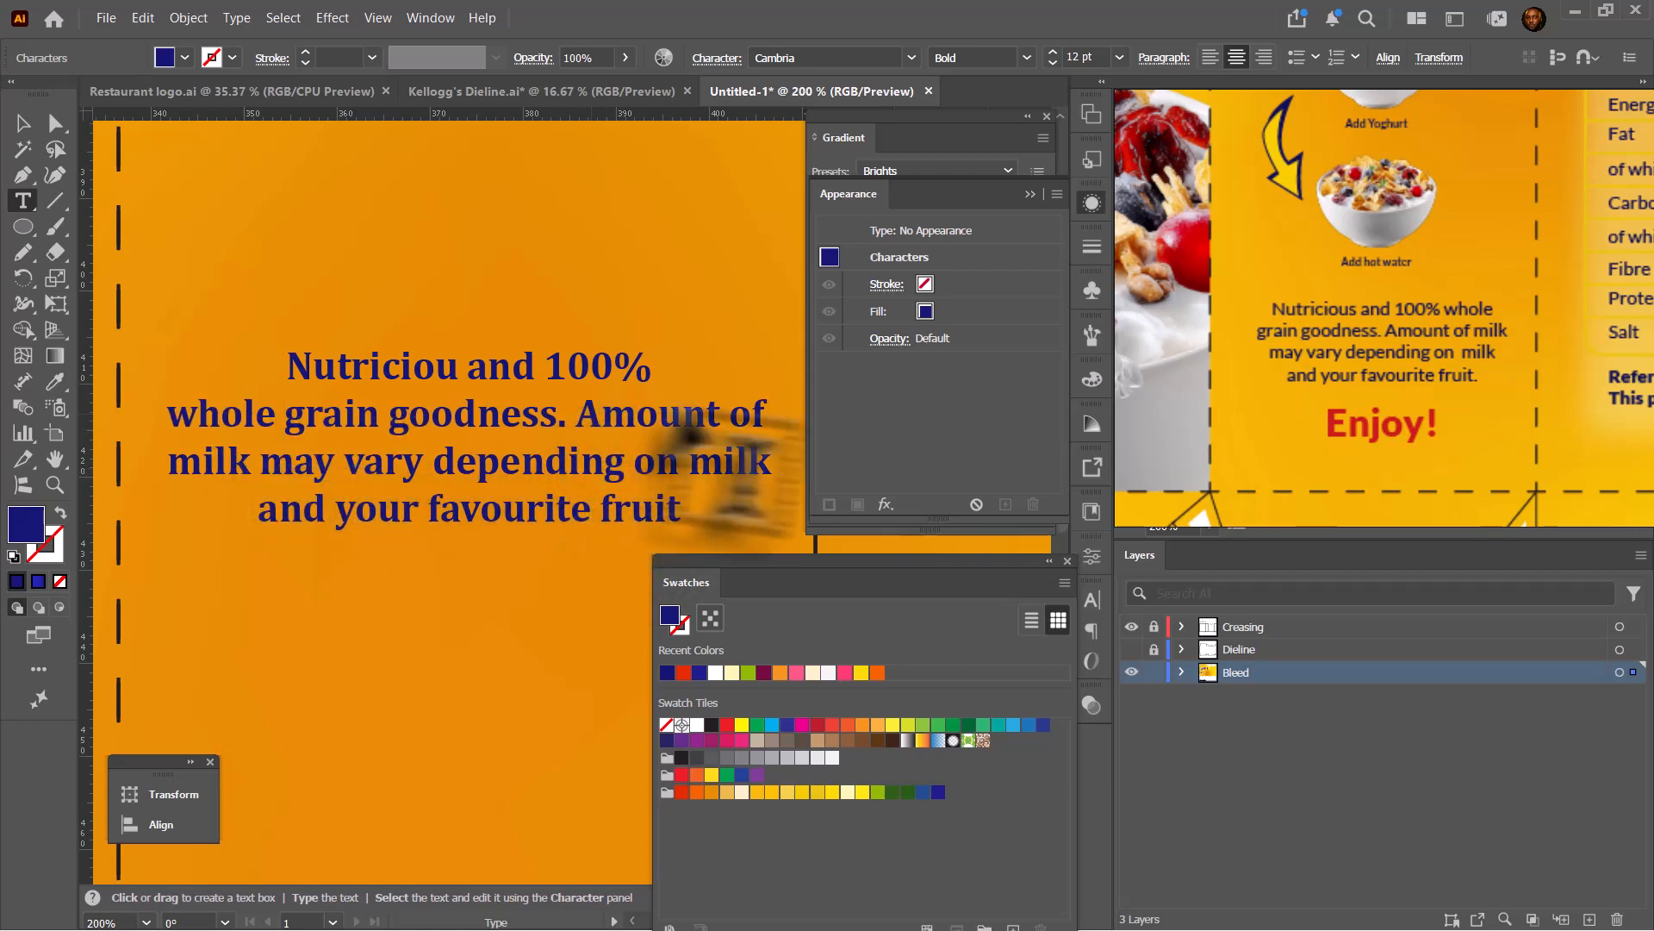
# Move "of" to the start of the paragraph's third line and "milk" to the start of the fourth, spaced before "and".
pyautogui.click(732, 415)
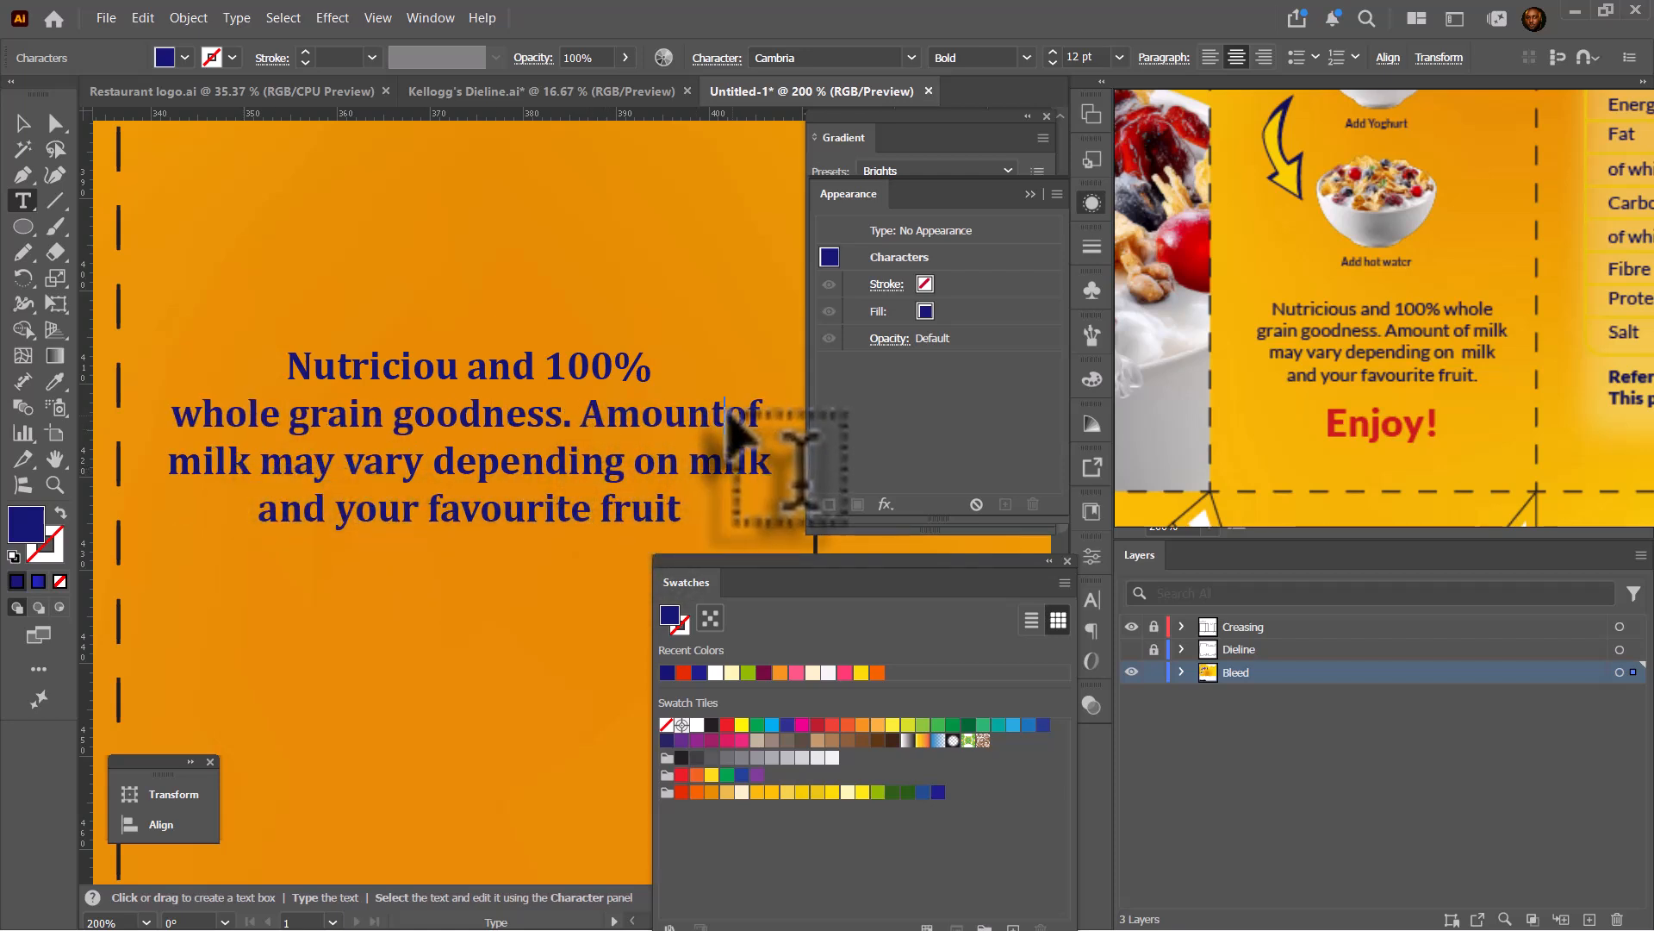
pyautogui.press('Return')
pyautogui.click(177, 509)
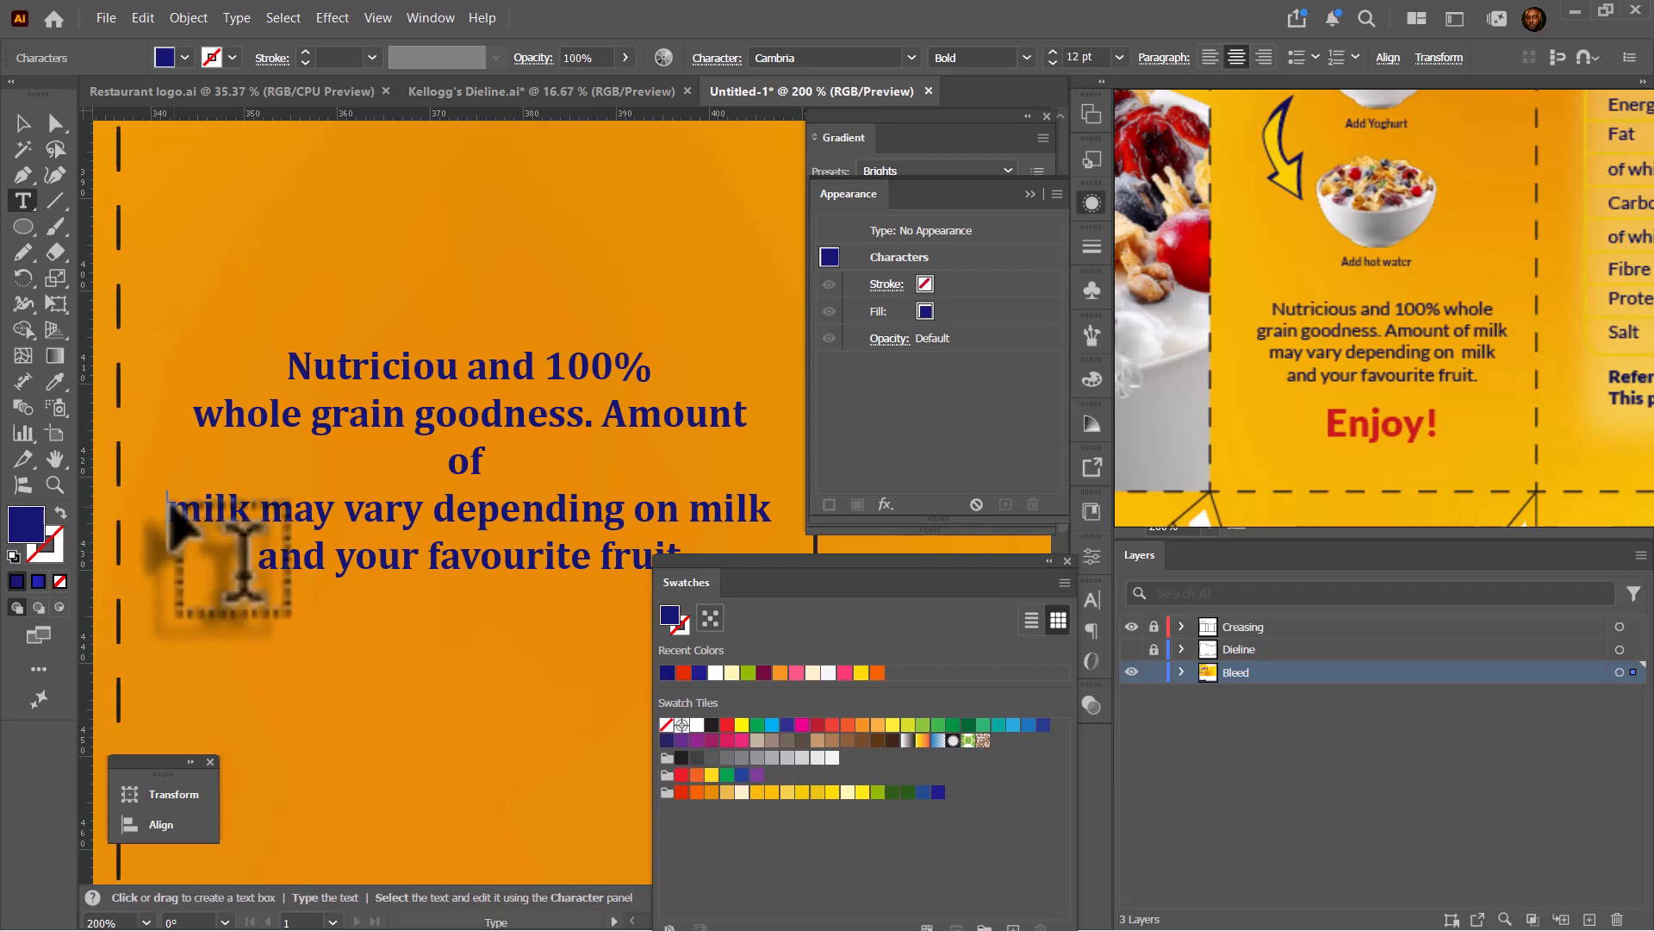
pyautogui.press('BackSpace')
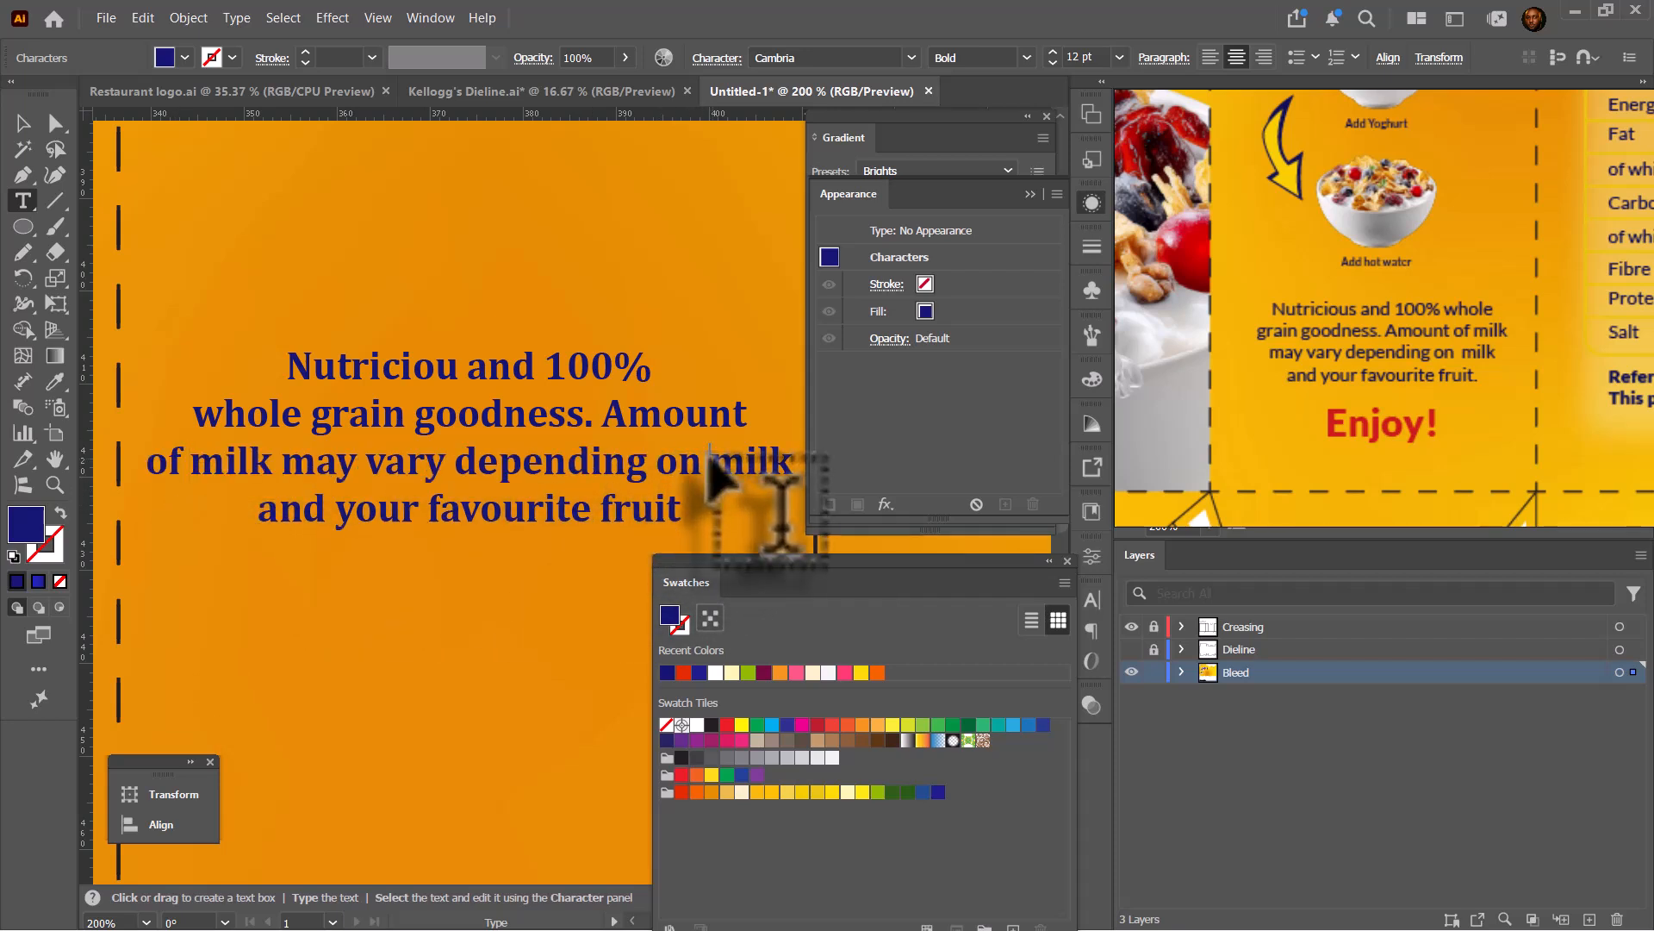
pyautogui.click(711, 461)
pyautogui.press('Return')
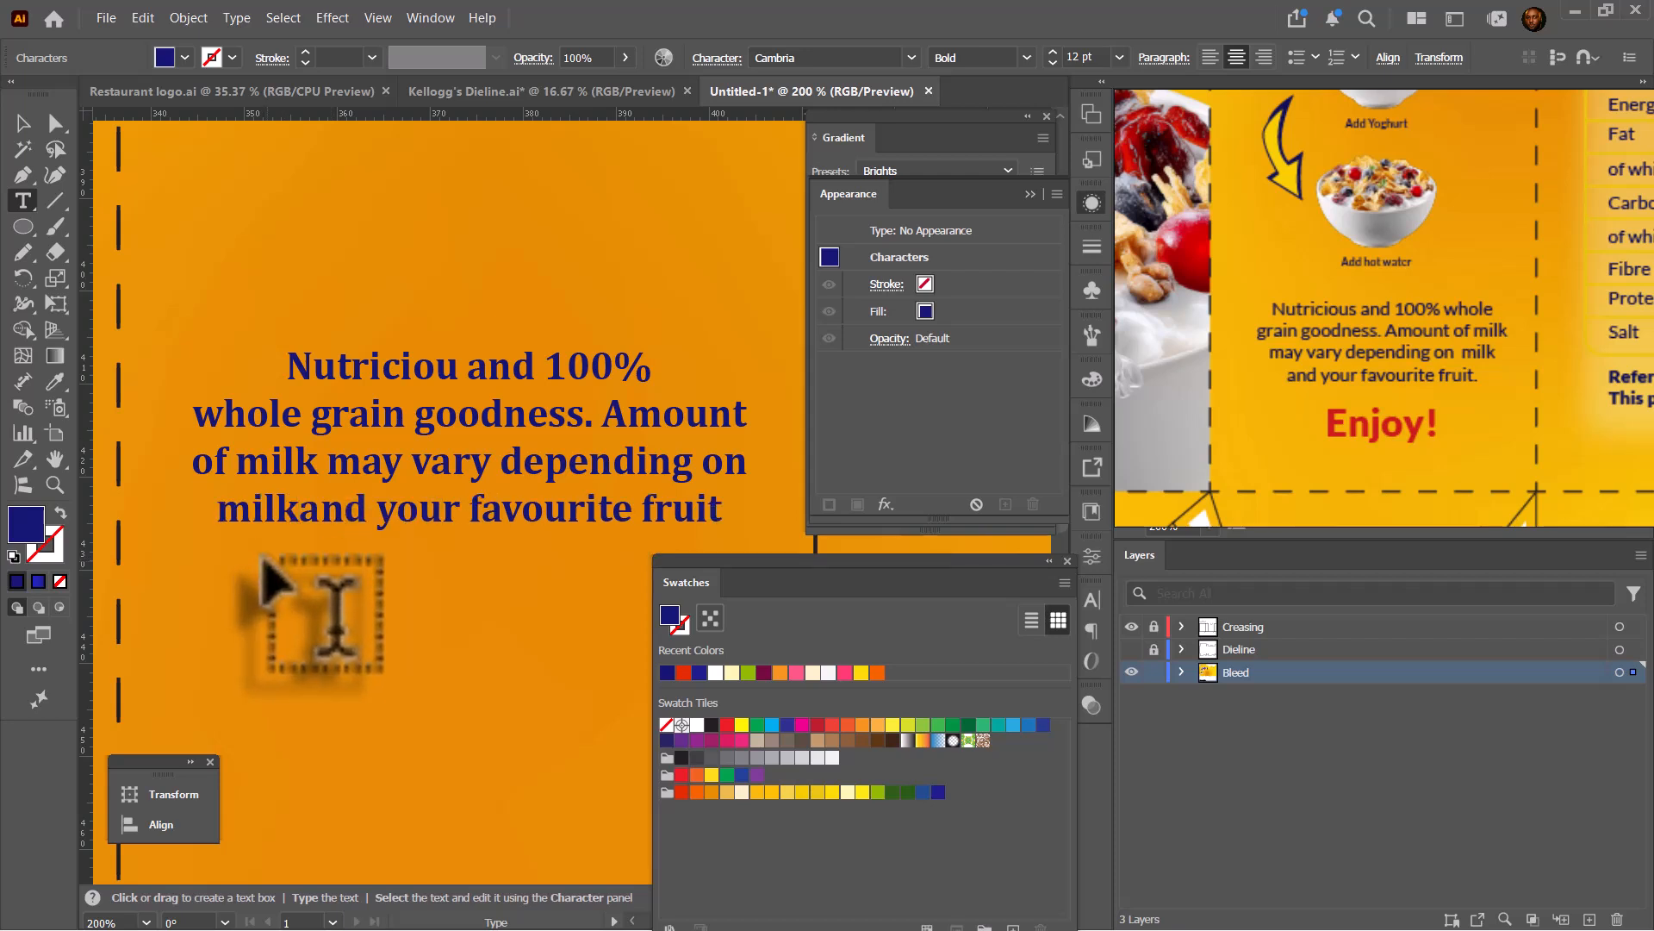
pyautogui.click(24, 124)
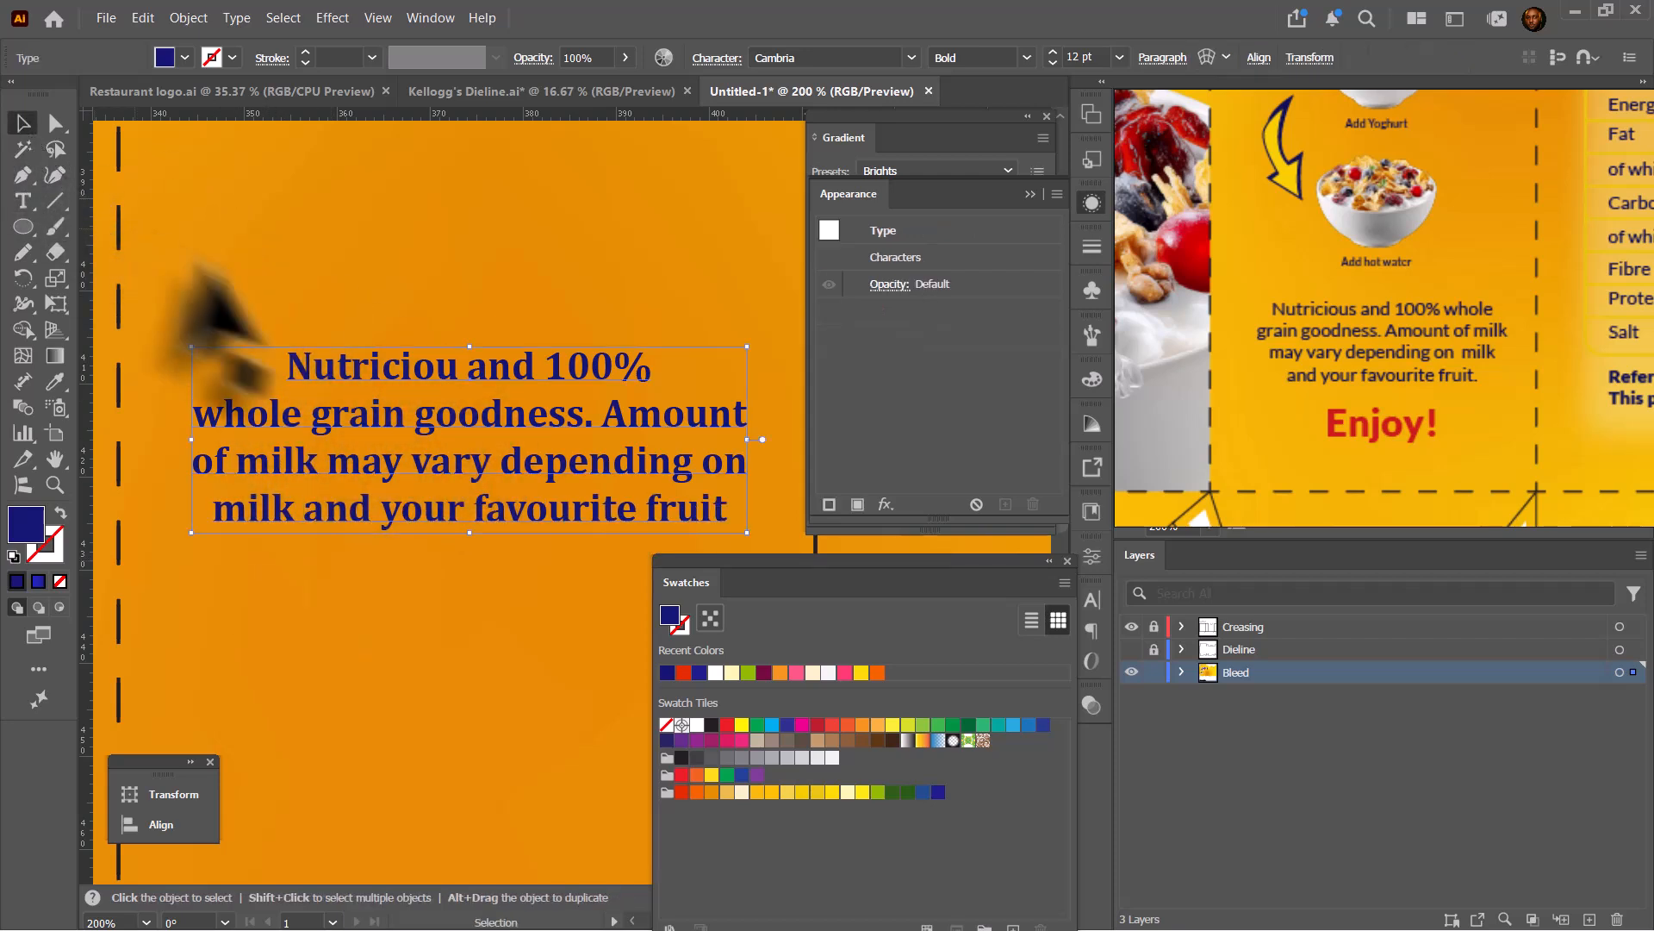
# Duplicate the paragraph directly below itself on the side panel and replace the copy's text with "Enjoy!".
pyautogui.scroll(-4, 554, 414)
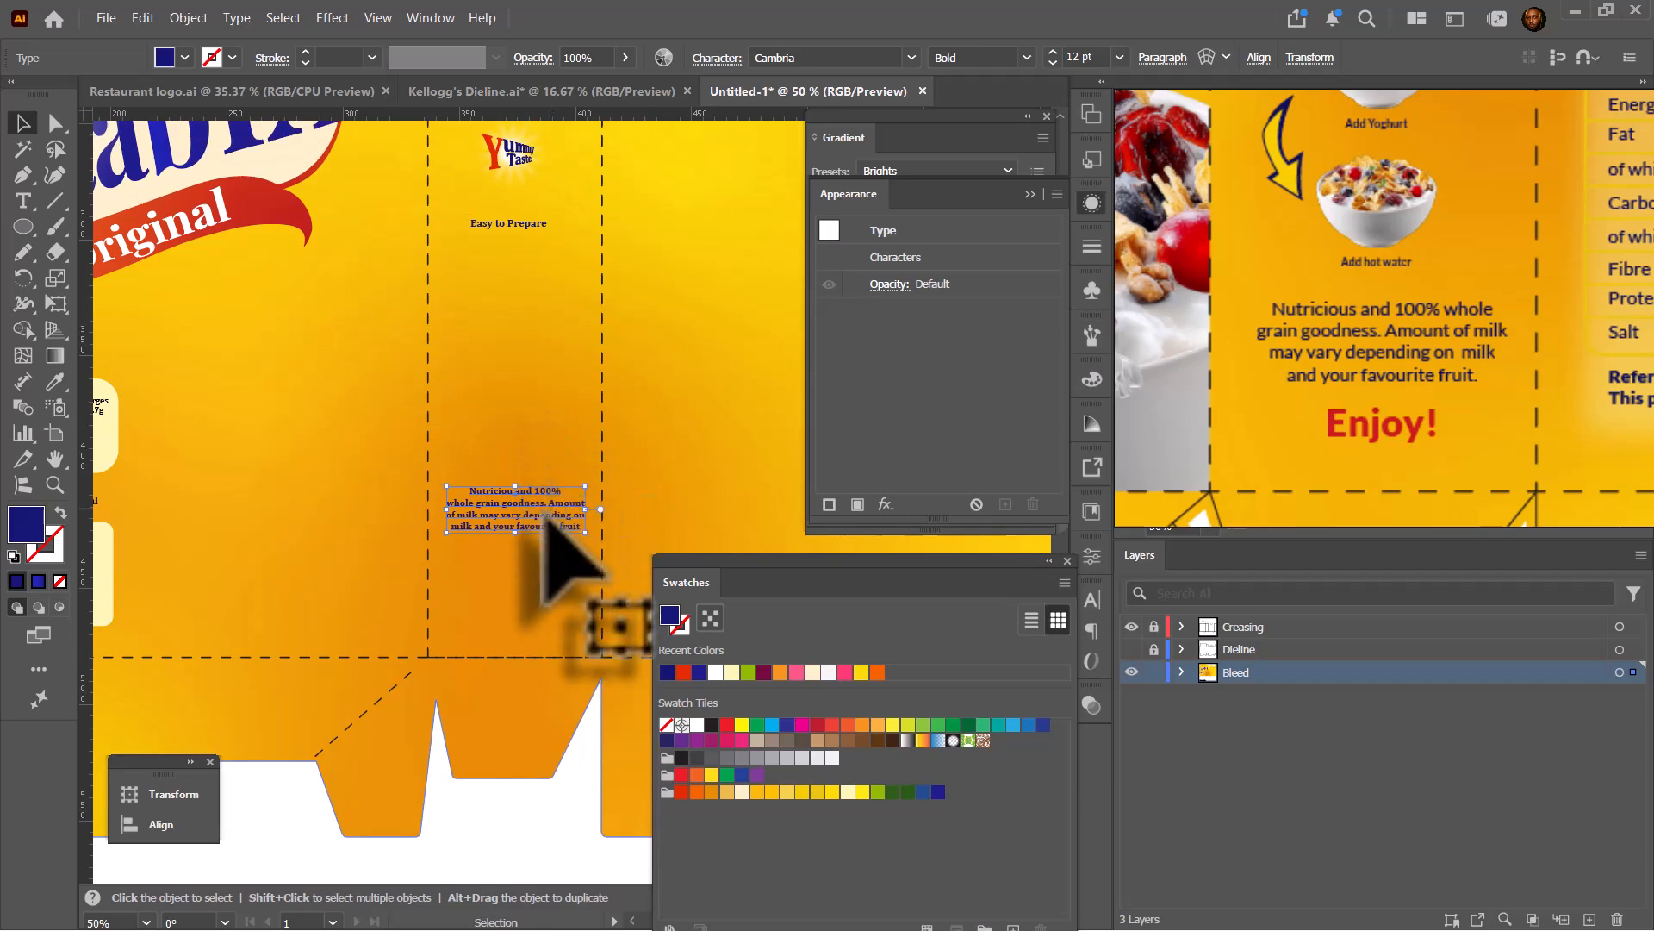
pyautogui.keyDown('alt'); pyautogui.moveTo(542, 513); pyautogui.dragTo(536, 584); pyautogui.keyUp('alt')
pyautogui.doubleClick(534, 583)
pyautogui.tripleClick(533, 584)
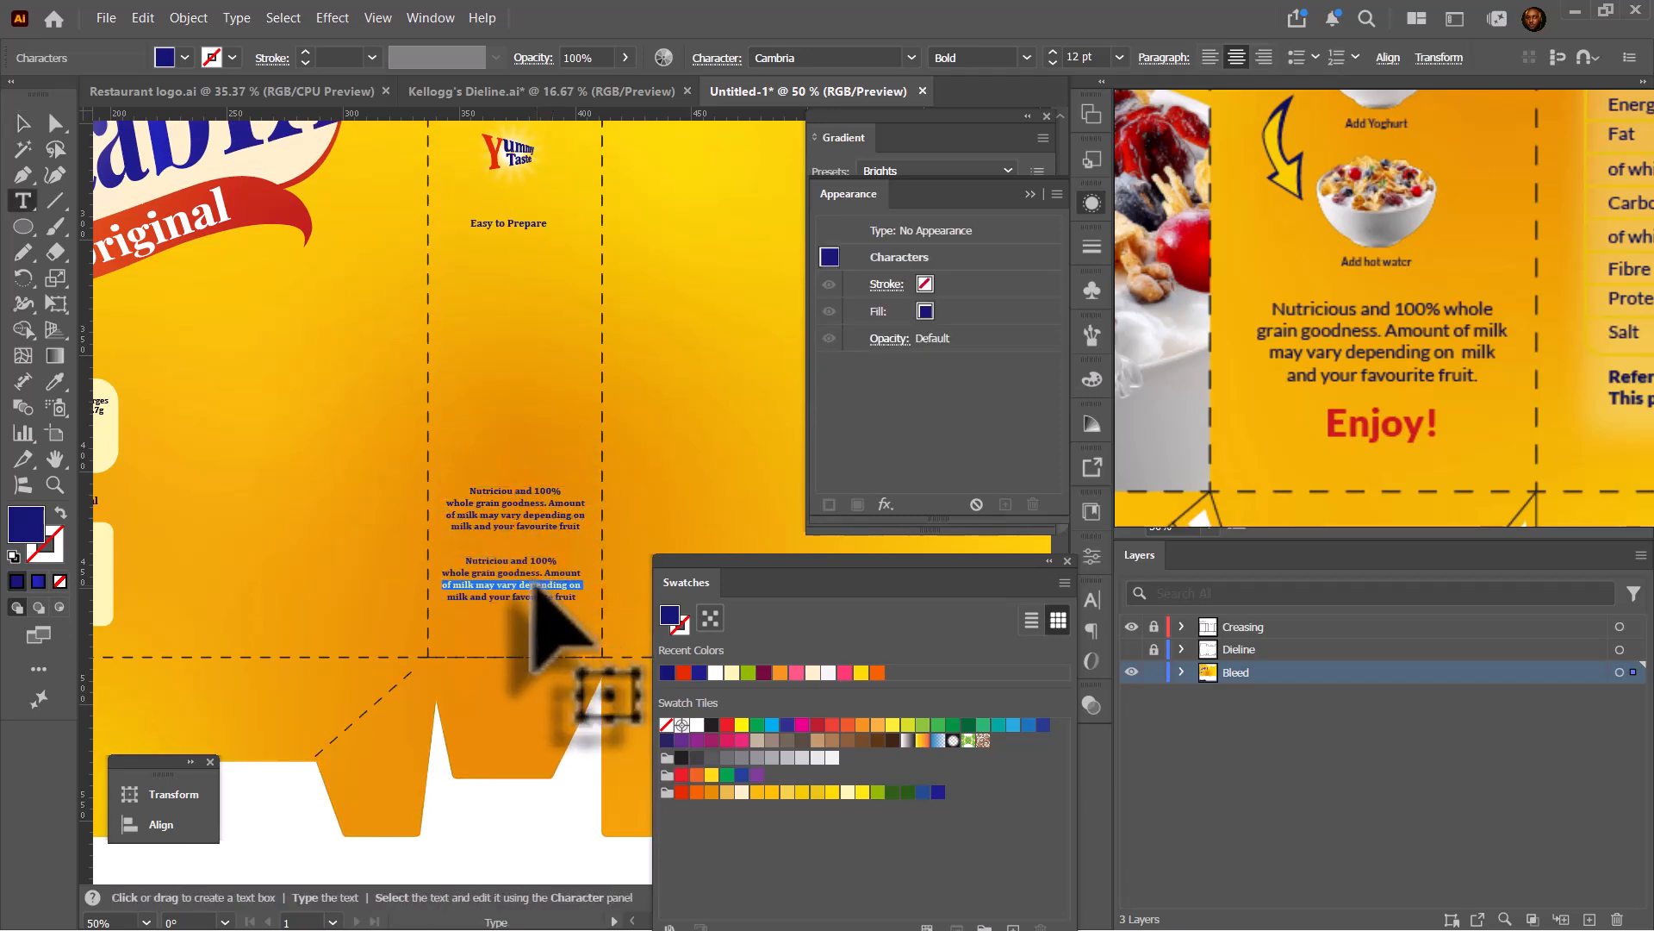
pyautogui.hotkey('ctrl', 'a')
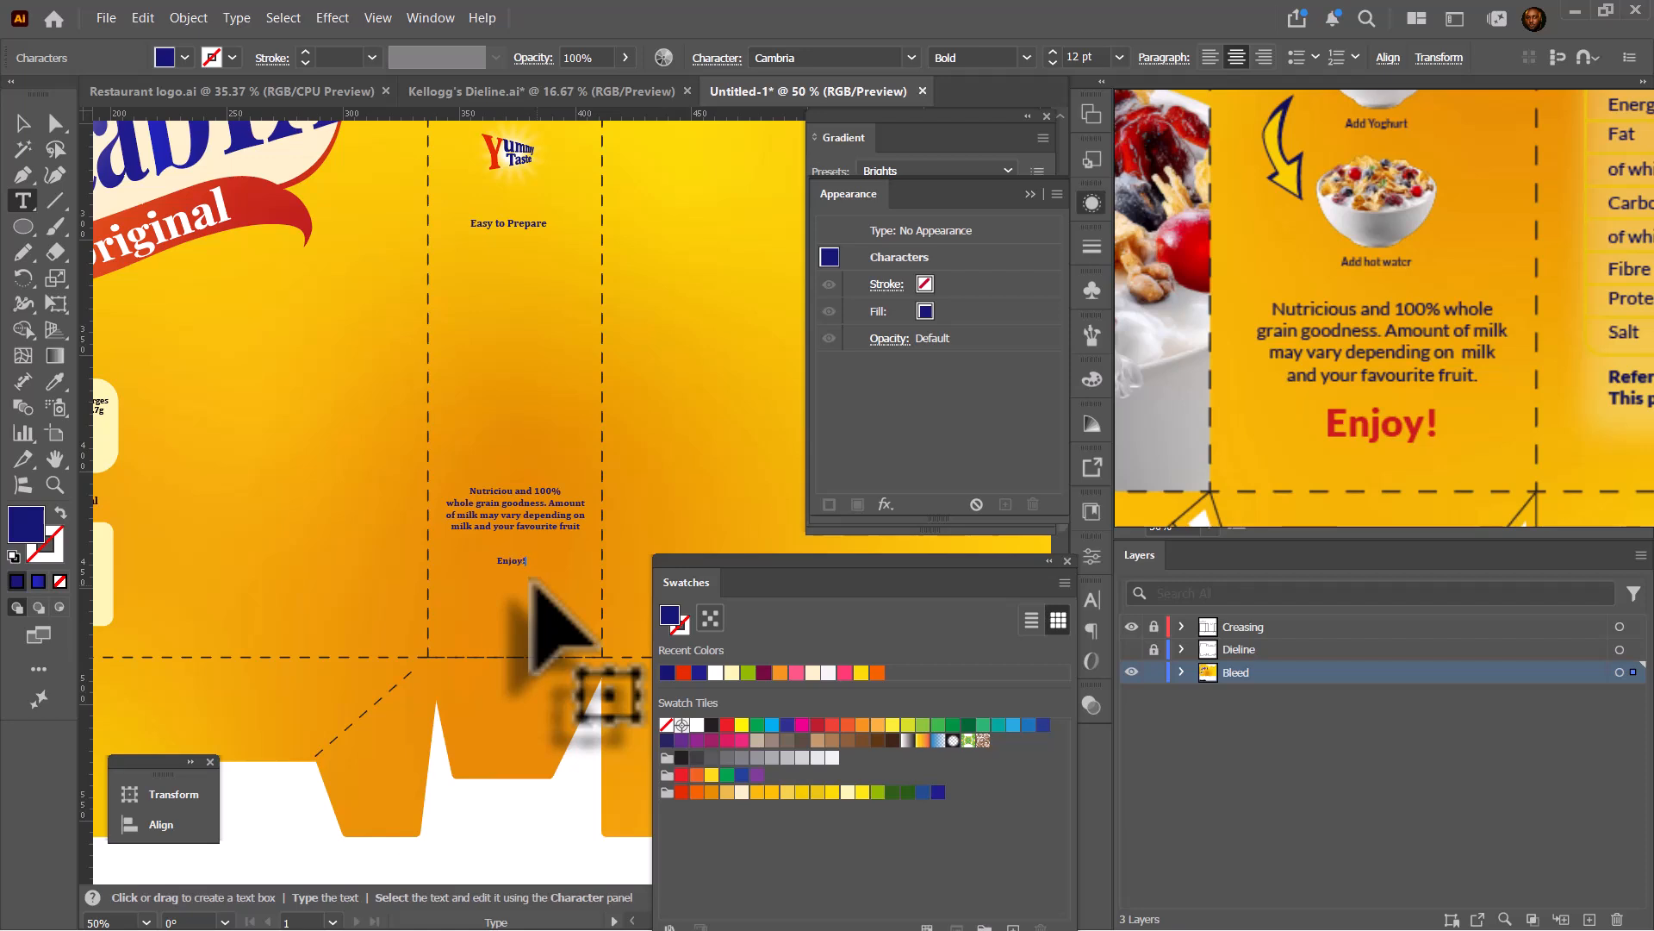
pyautogui.click(22, 123)
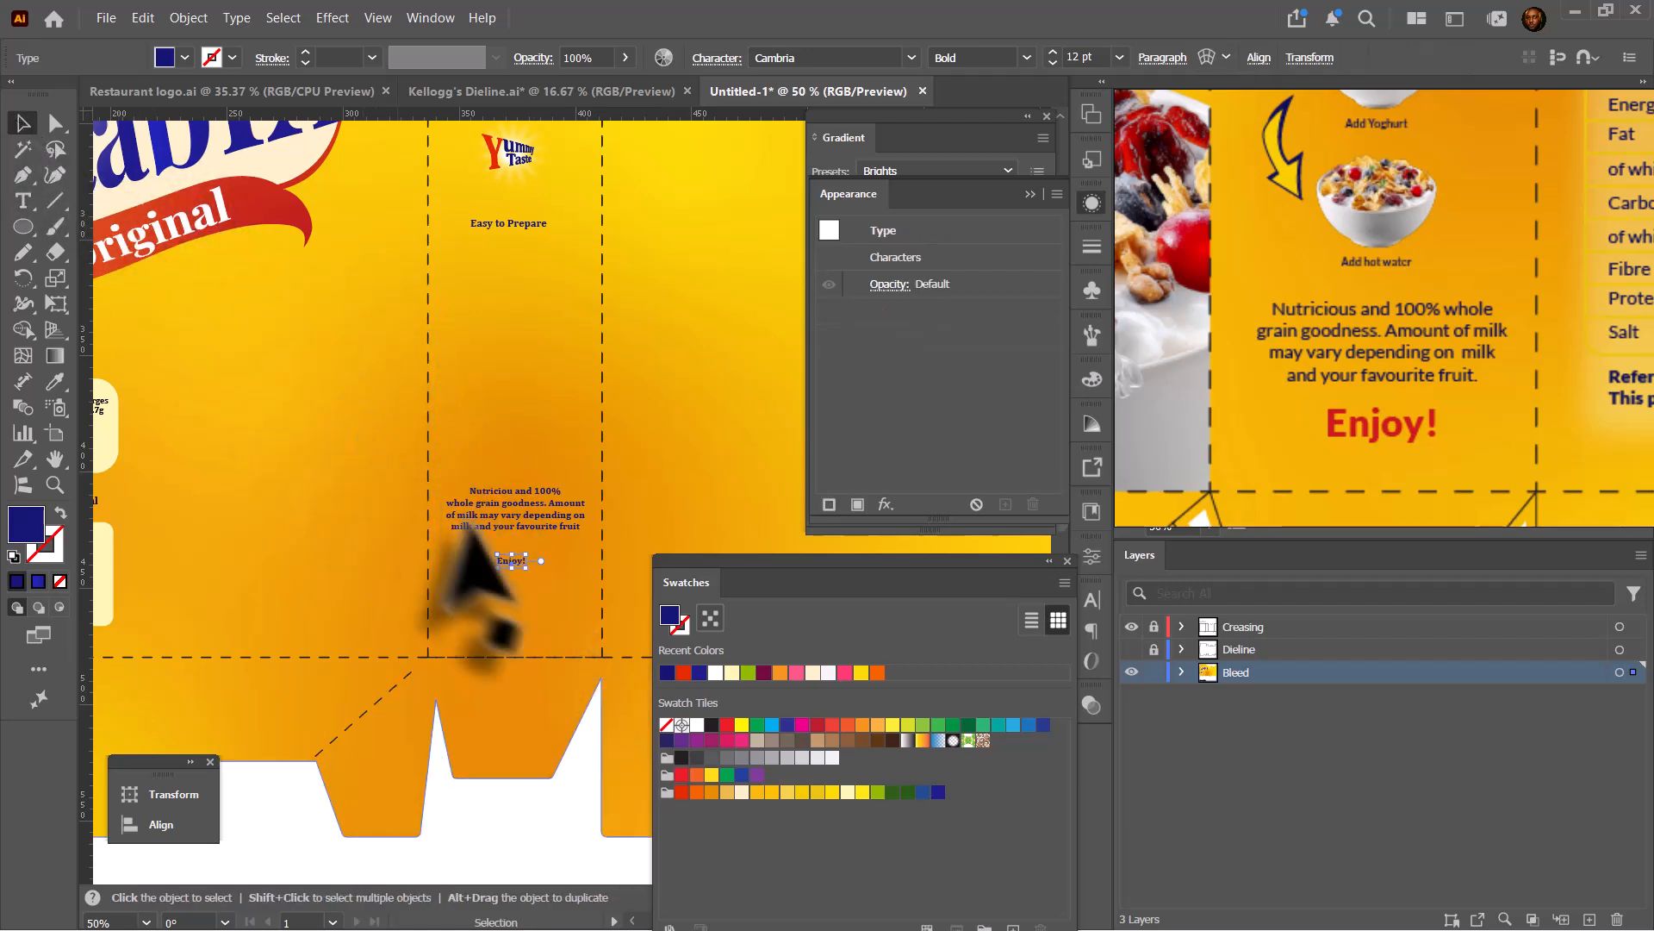
# Enlarge the side panel's "Enjoy!" text to about 27.5 pt in red and tilt it slightly counterclockwise.
pyautogui.moveTo(526, 568)
pyautogui.mouseDown()
pyautogui.moveTo(561, 606)
pyautogui.moveTo(529, 582)
pyautogui.mouseUp()
pyautogui.click(681, 773)
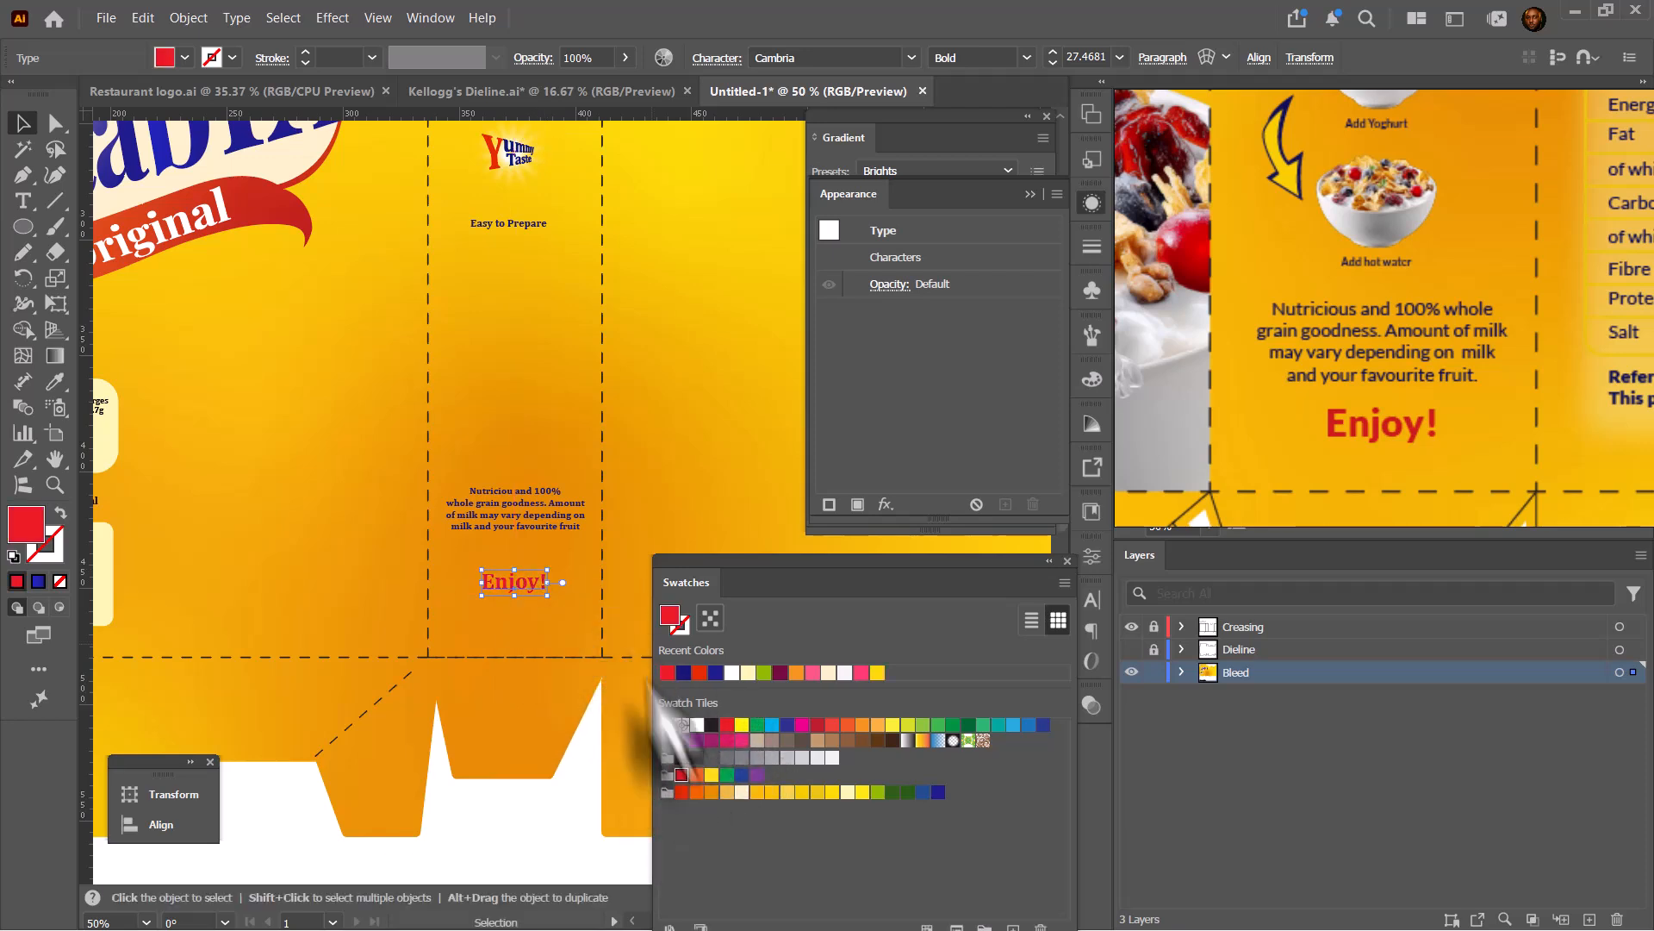
pyautogui.moveTo(553, 576); pyautogui.dragTo(556, 553)
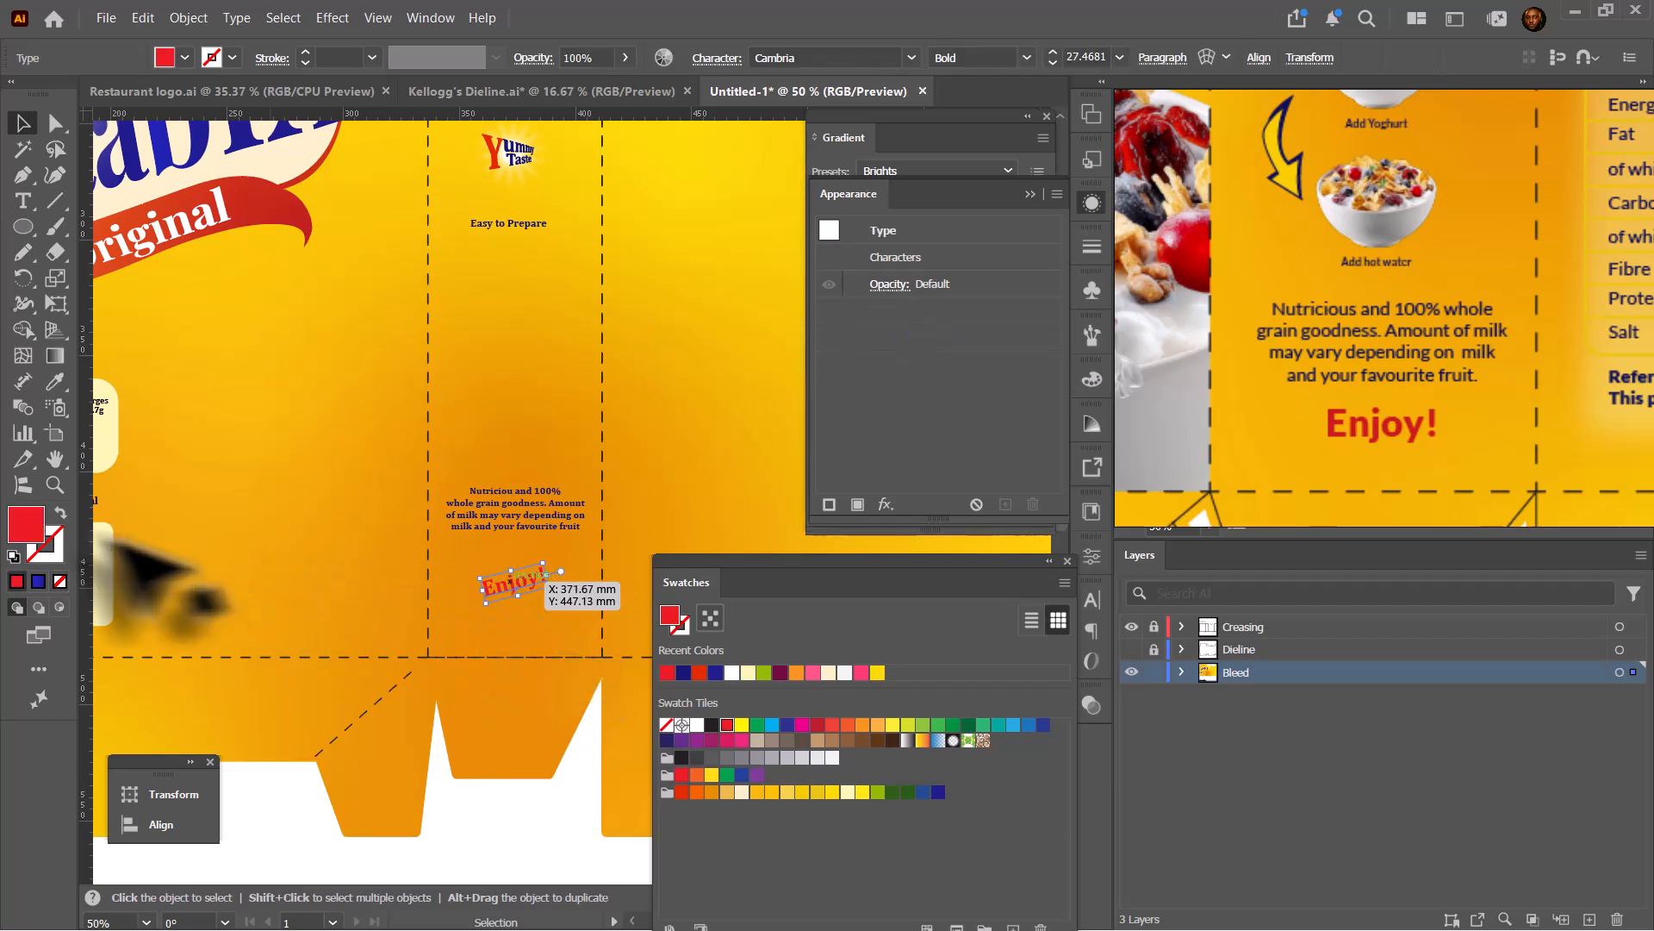
# Set the "Enjoy!" text's fill to the darker red #d11111.
pyautogui.doubleClick(27, 526)
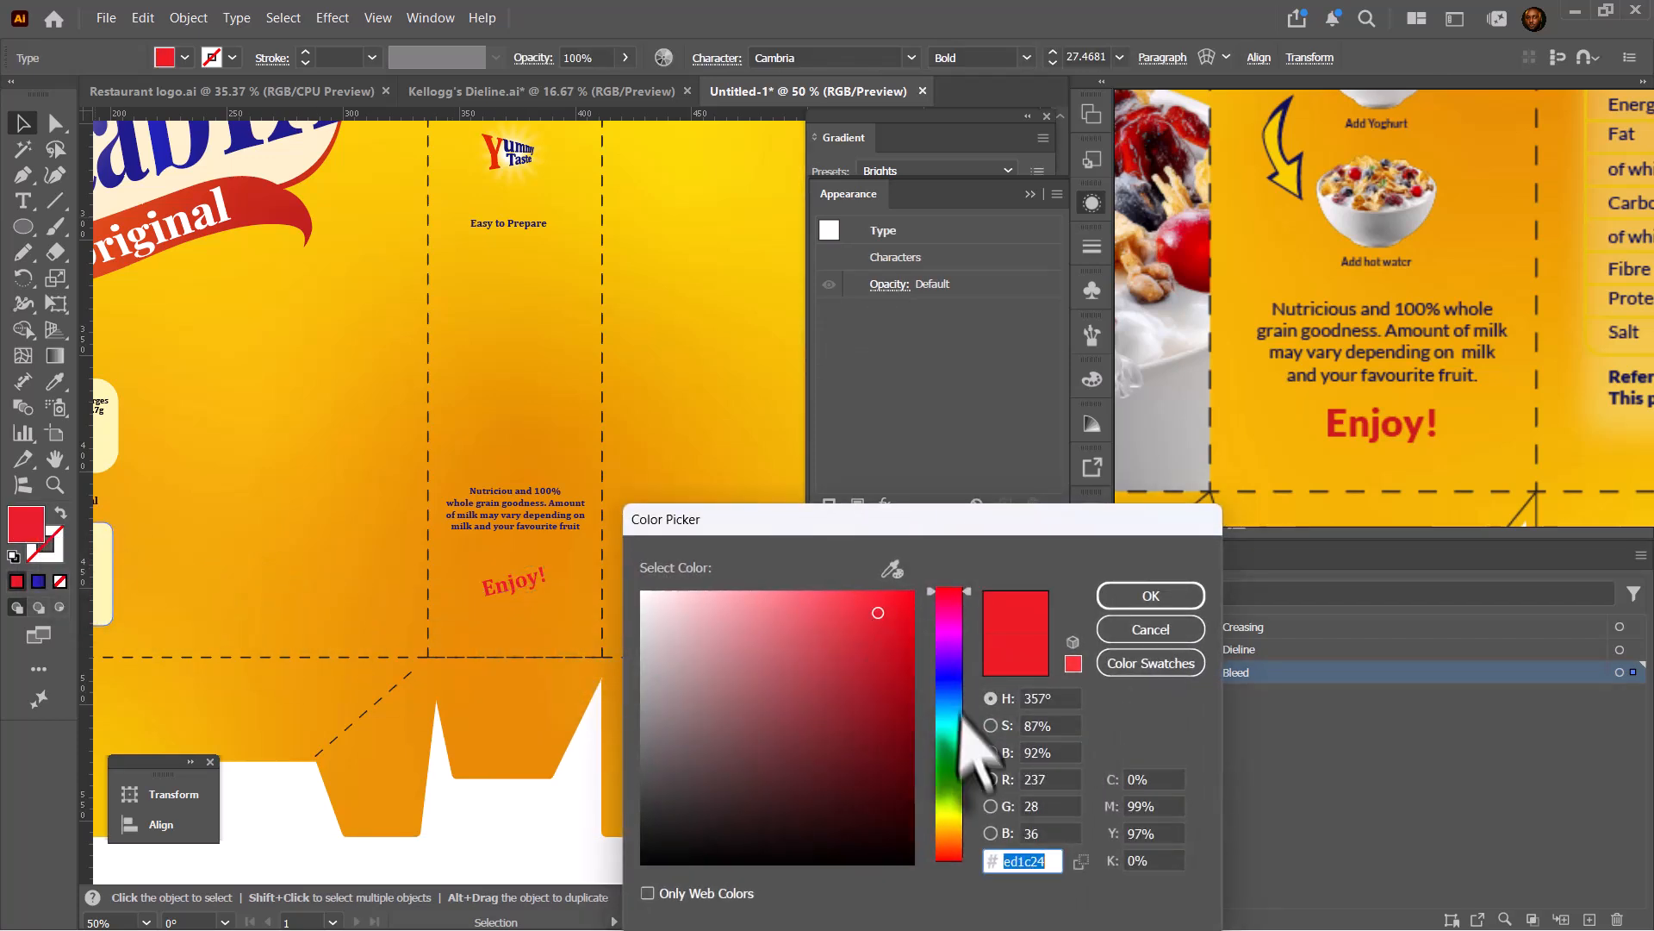
pyautogui.moveTo(972, 599); pyautogui.dragTo(995, 892)
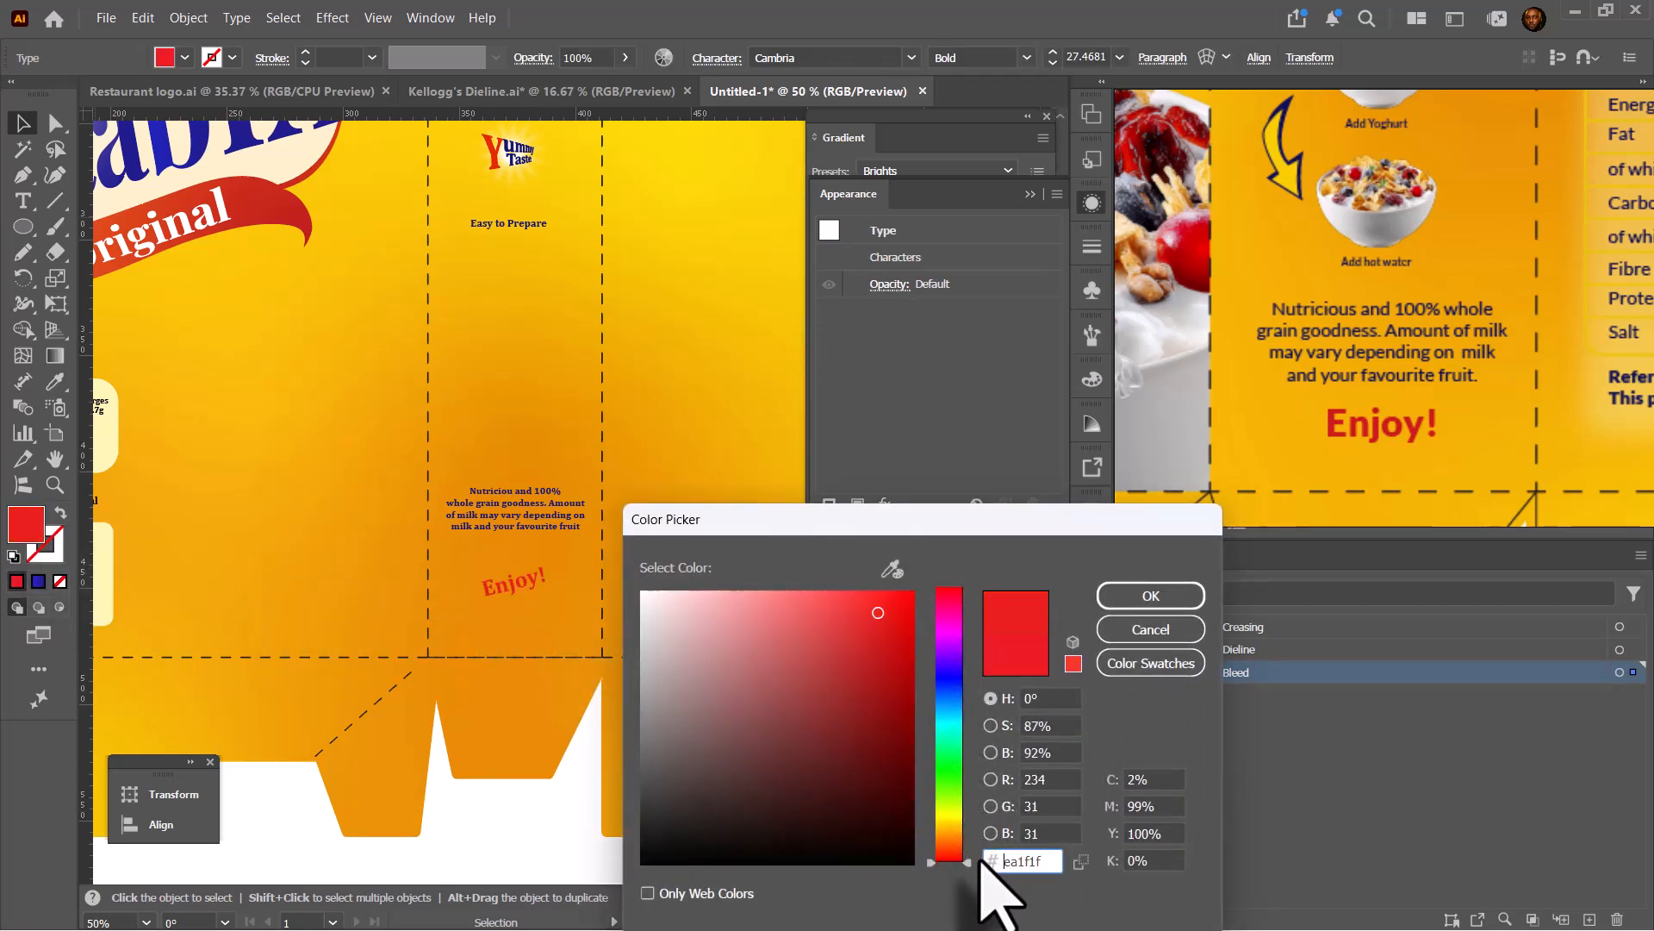
pyautogui.click(886, 652)
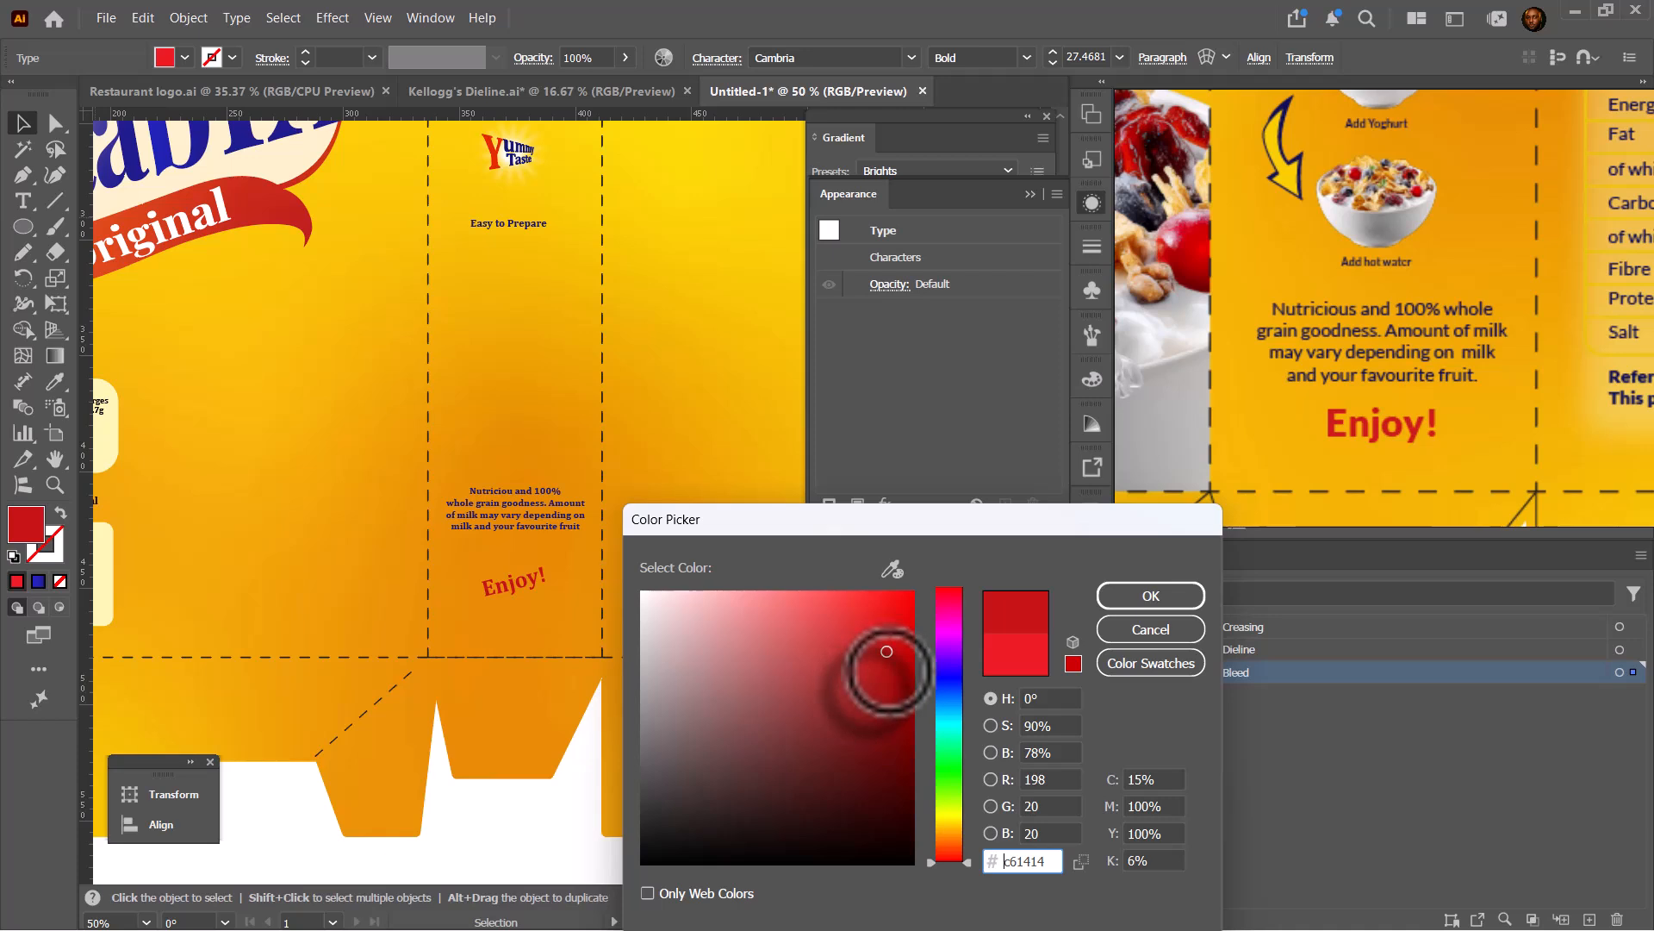
pyautogui.click(892, 640)
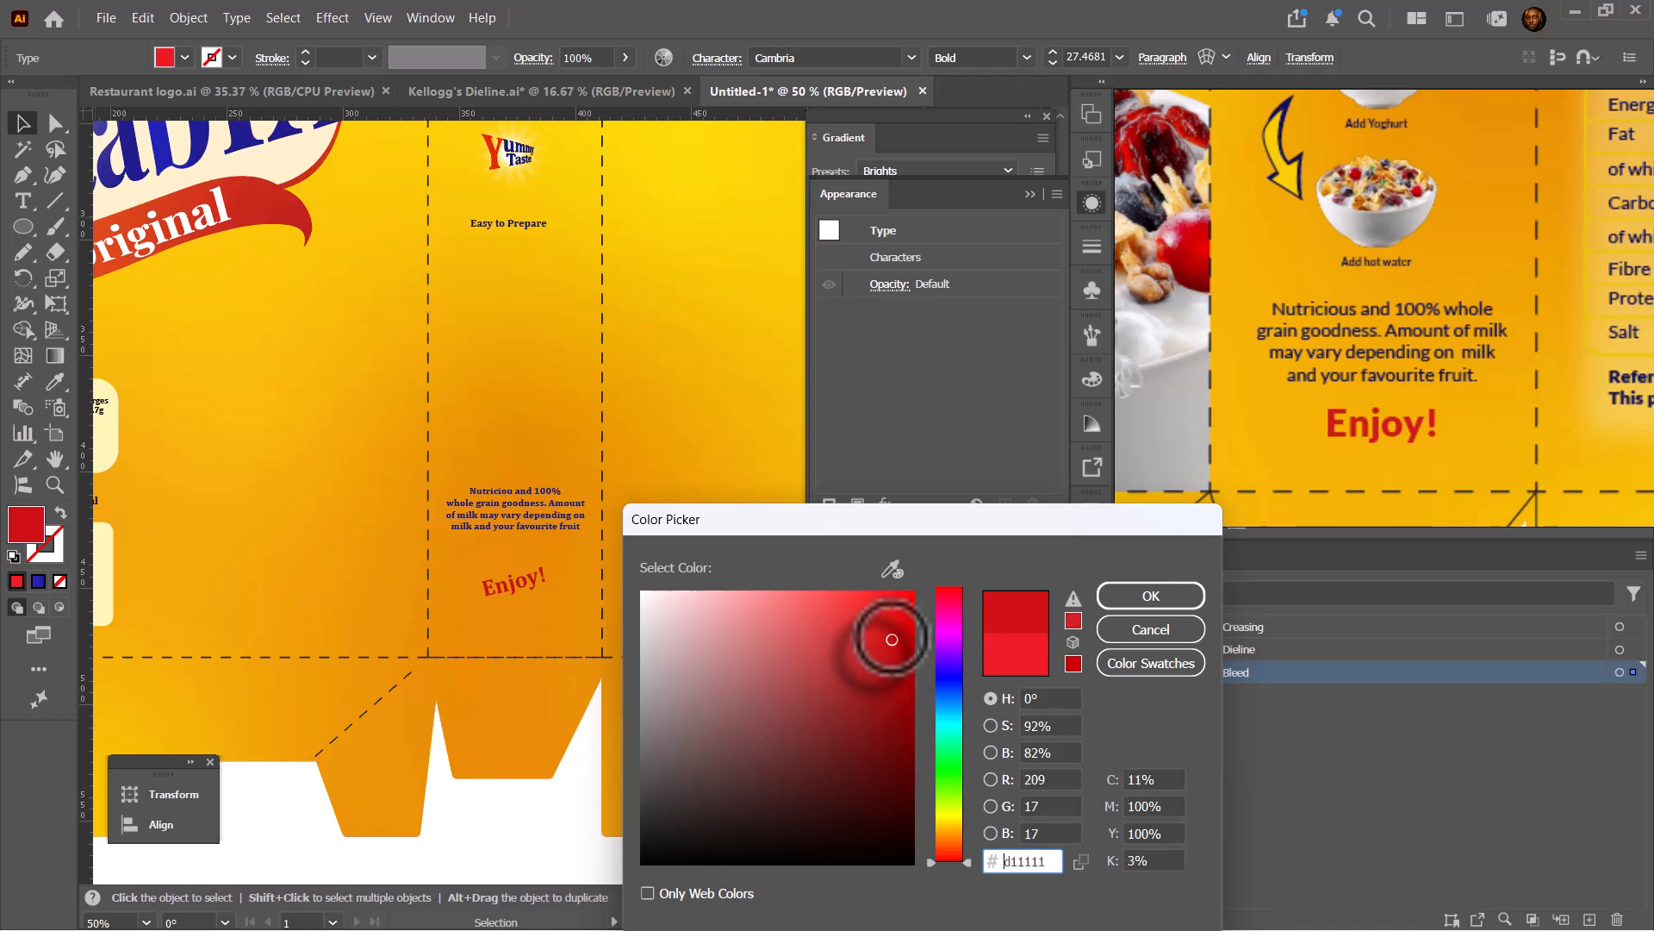
pyautogui.click(1137, 603)
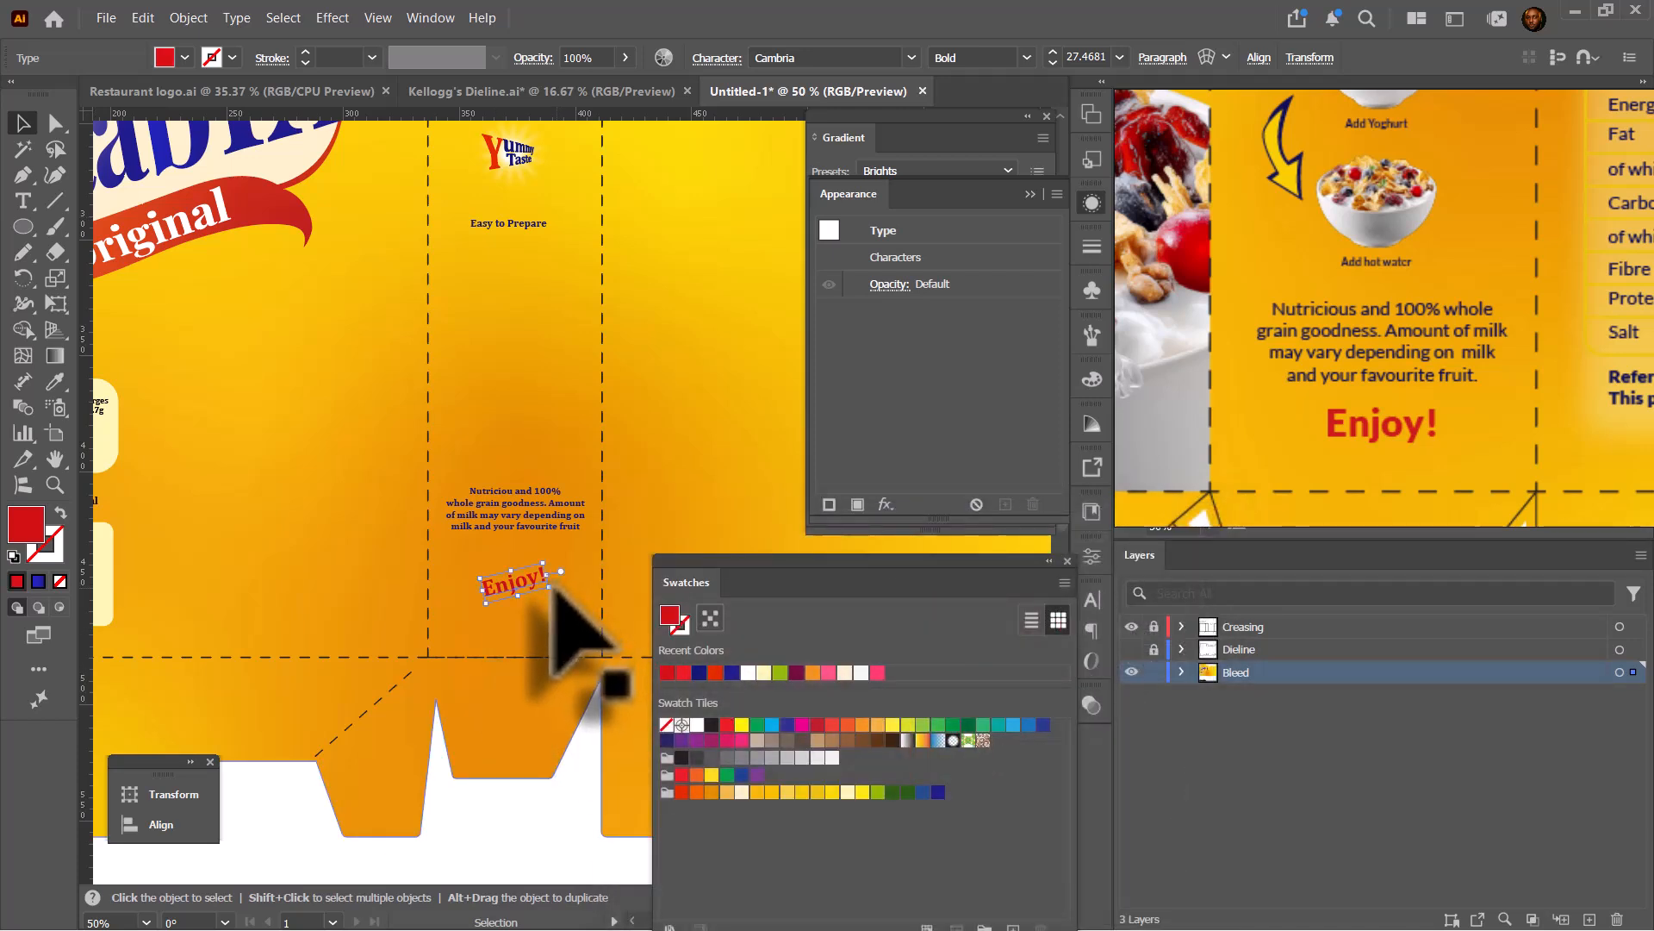
# Set the font size of the nutrition paragraph above "Enjoy!" to 13 pt.
pyautogui.moveTo(550, 587); pyautogui.dragTo(556, 591)
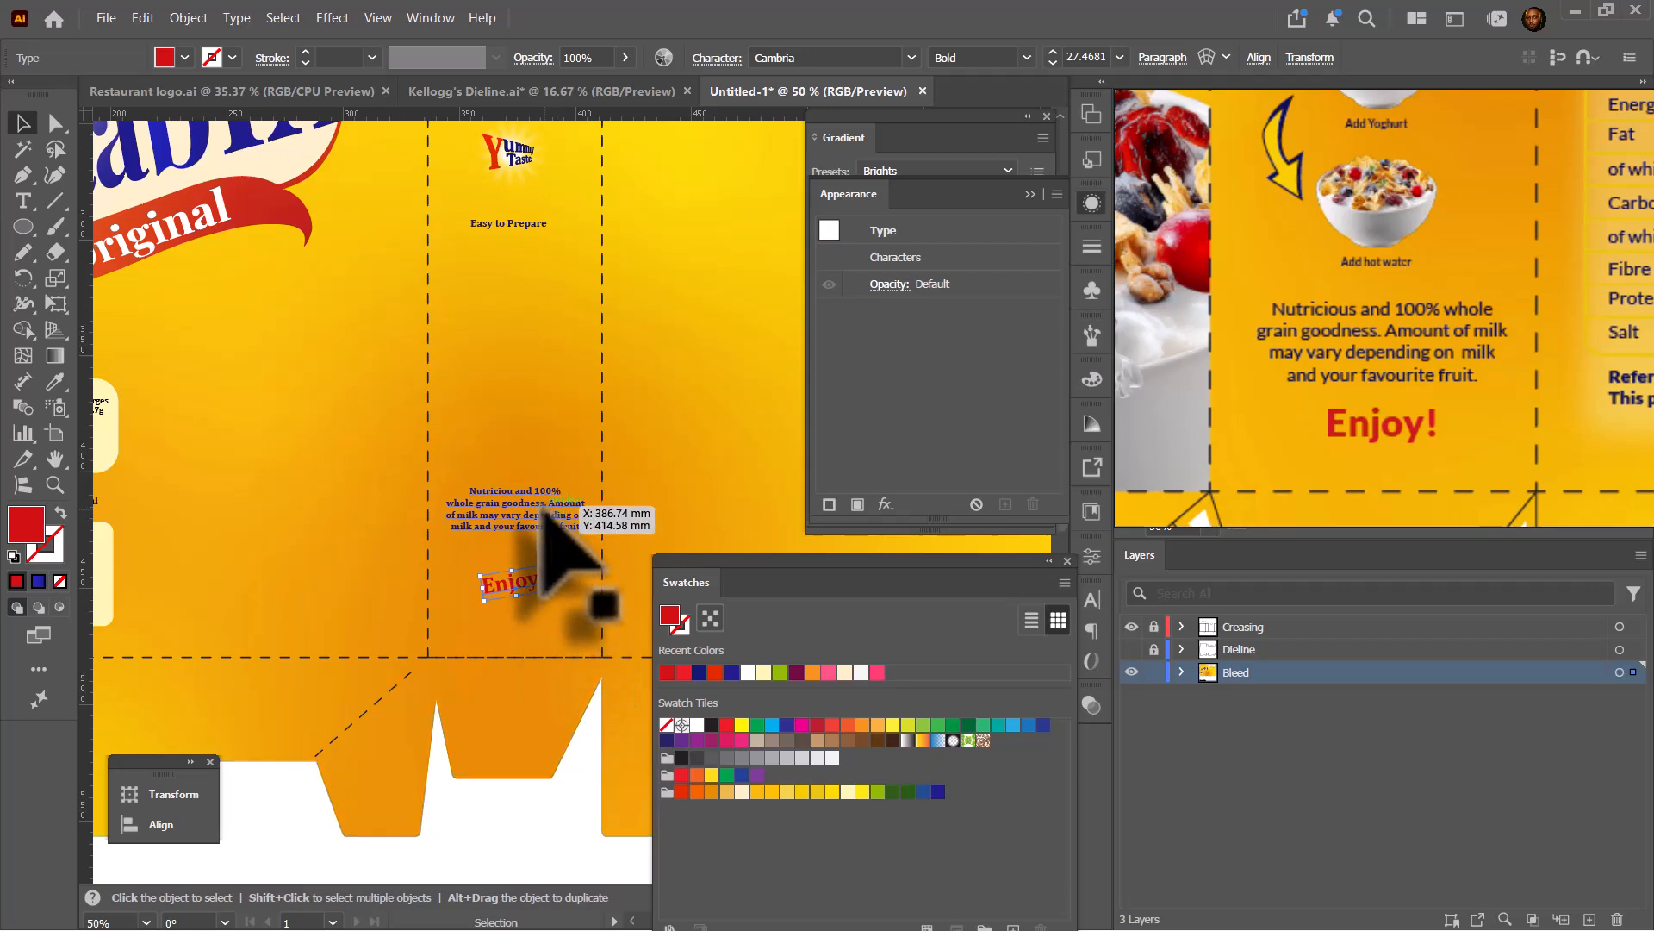
pyautogui.click(1053, 52)
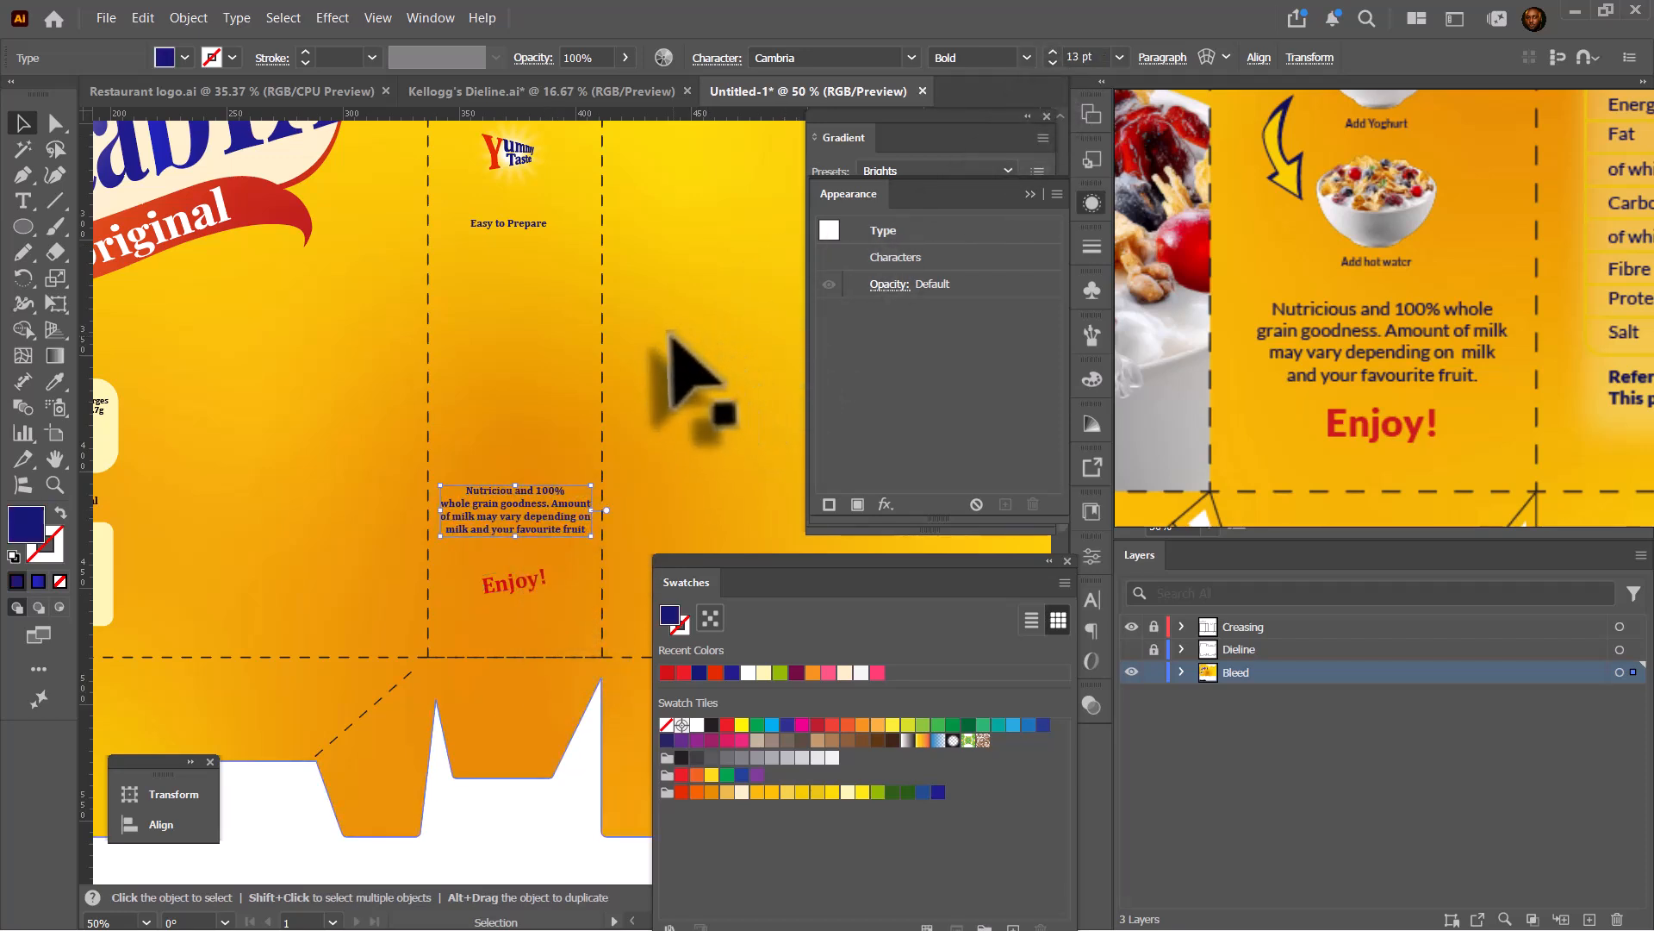
pyautogui.click(443, 443)
# Examine the whole dieline alongside the reference box's back panel and its remaining side panel.
pyautogui.scroll(-2, 443, 443)
pyautogui.scroll(2, 517, 412)
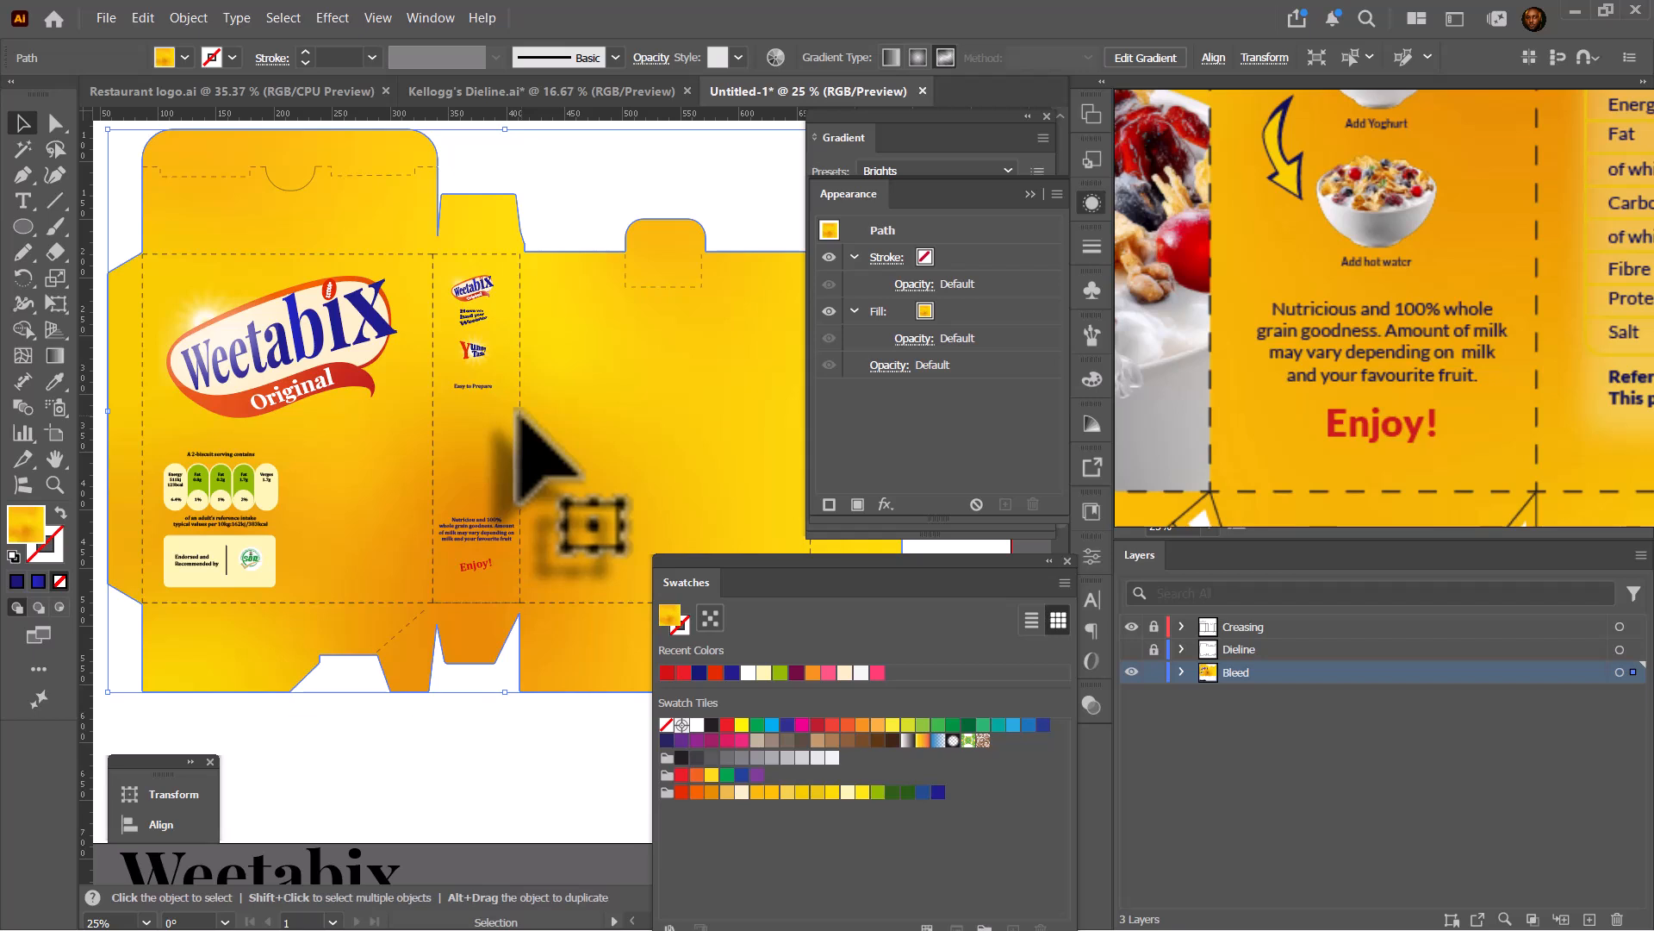
pyautogui.scroll(-1, 513, 525)
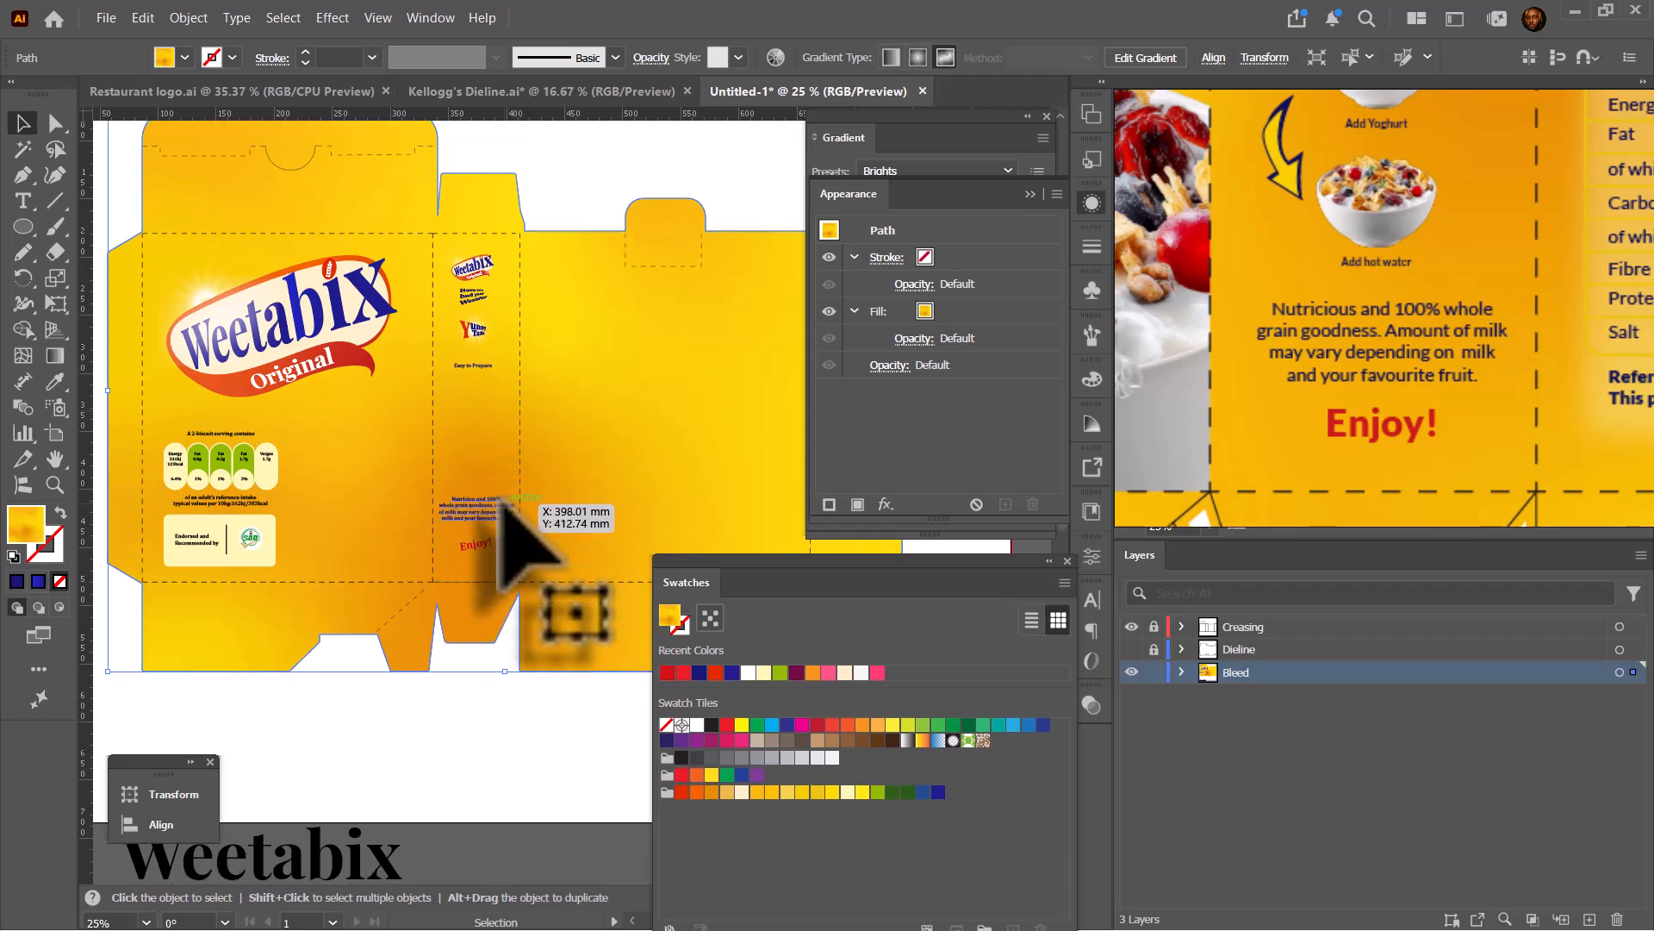
pyautogui.scroll(-1, 333, 535)
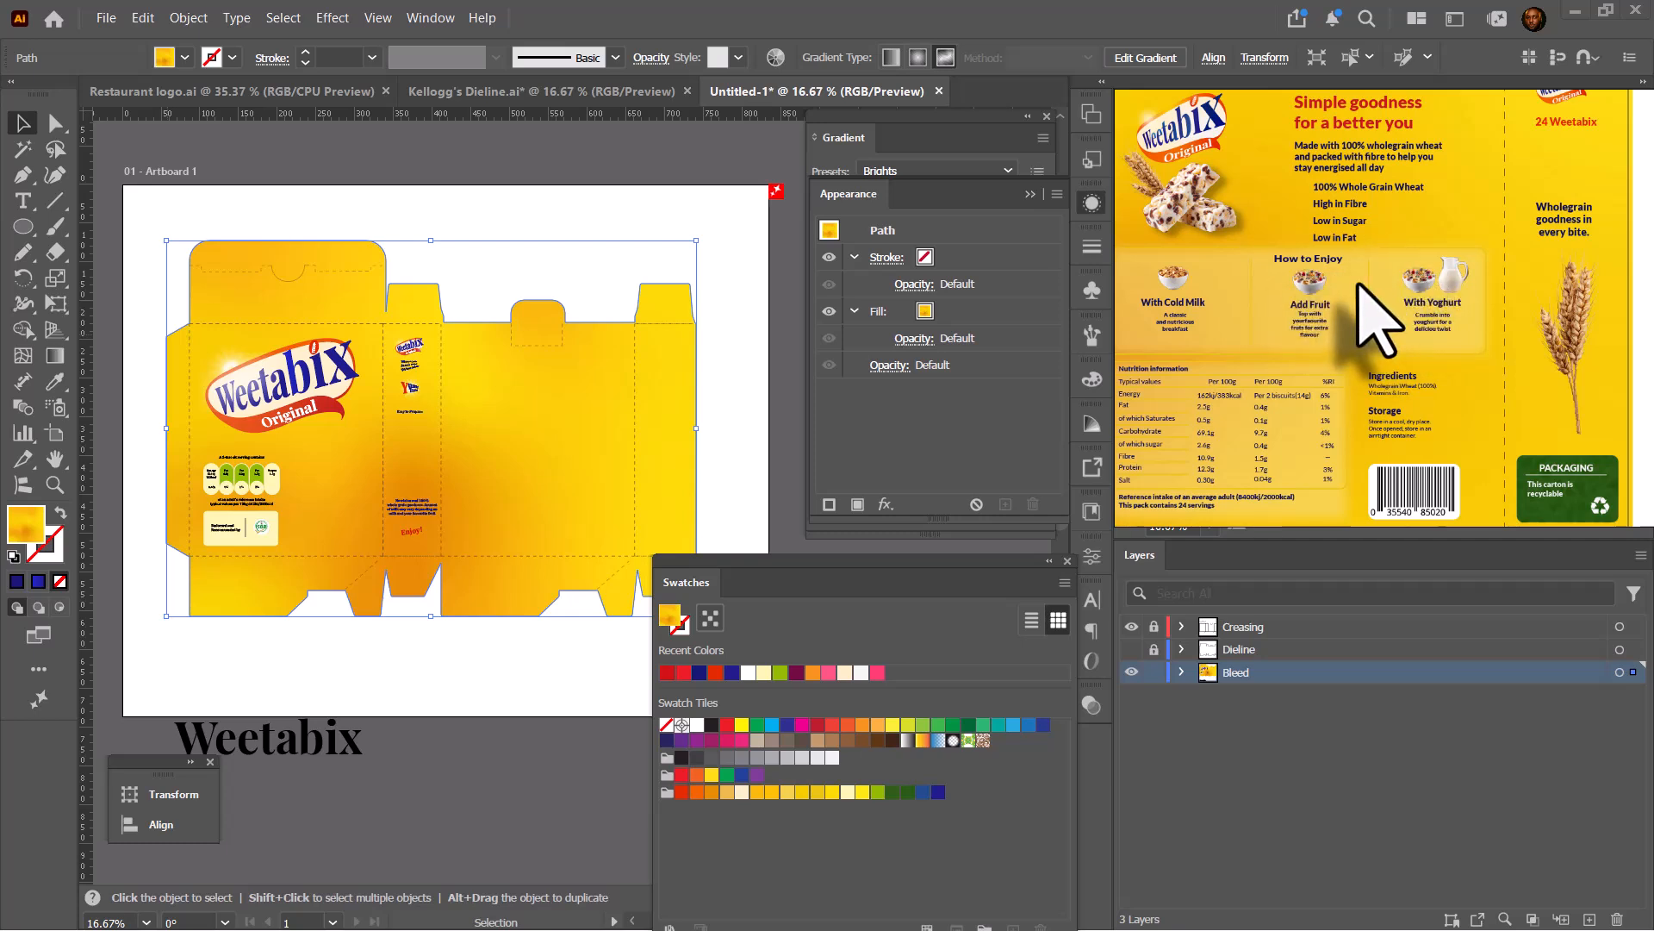
pyautogui.click(732, 379)
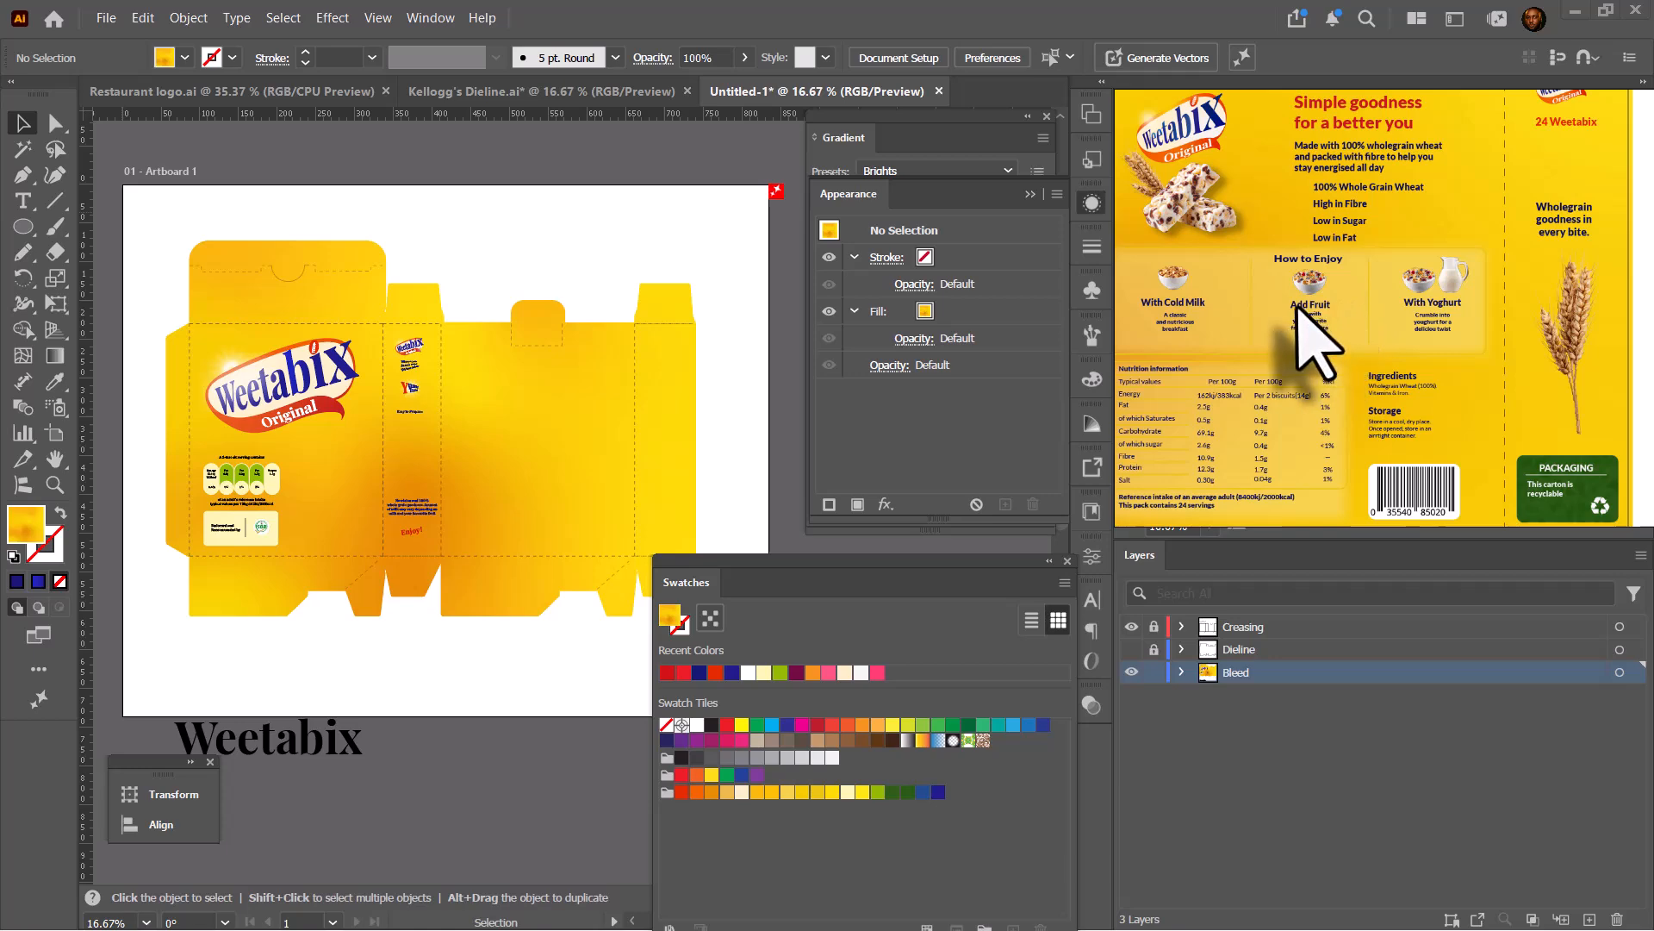
pyautogui.rightClick(1295, 307)
pyautogui.click(1217, 320)
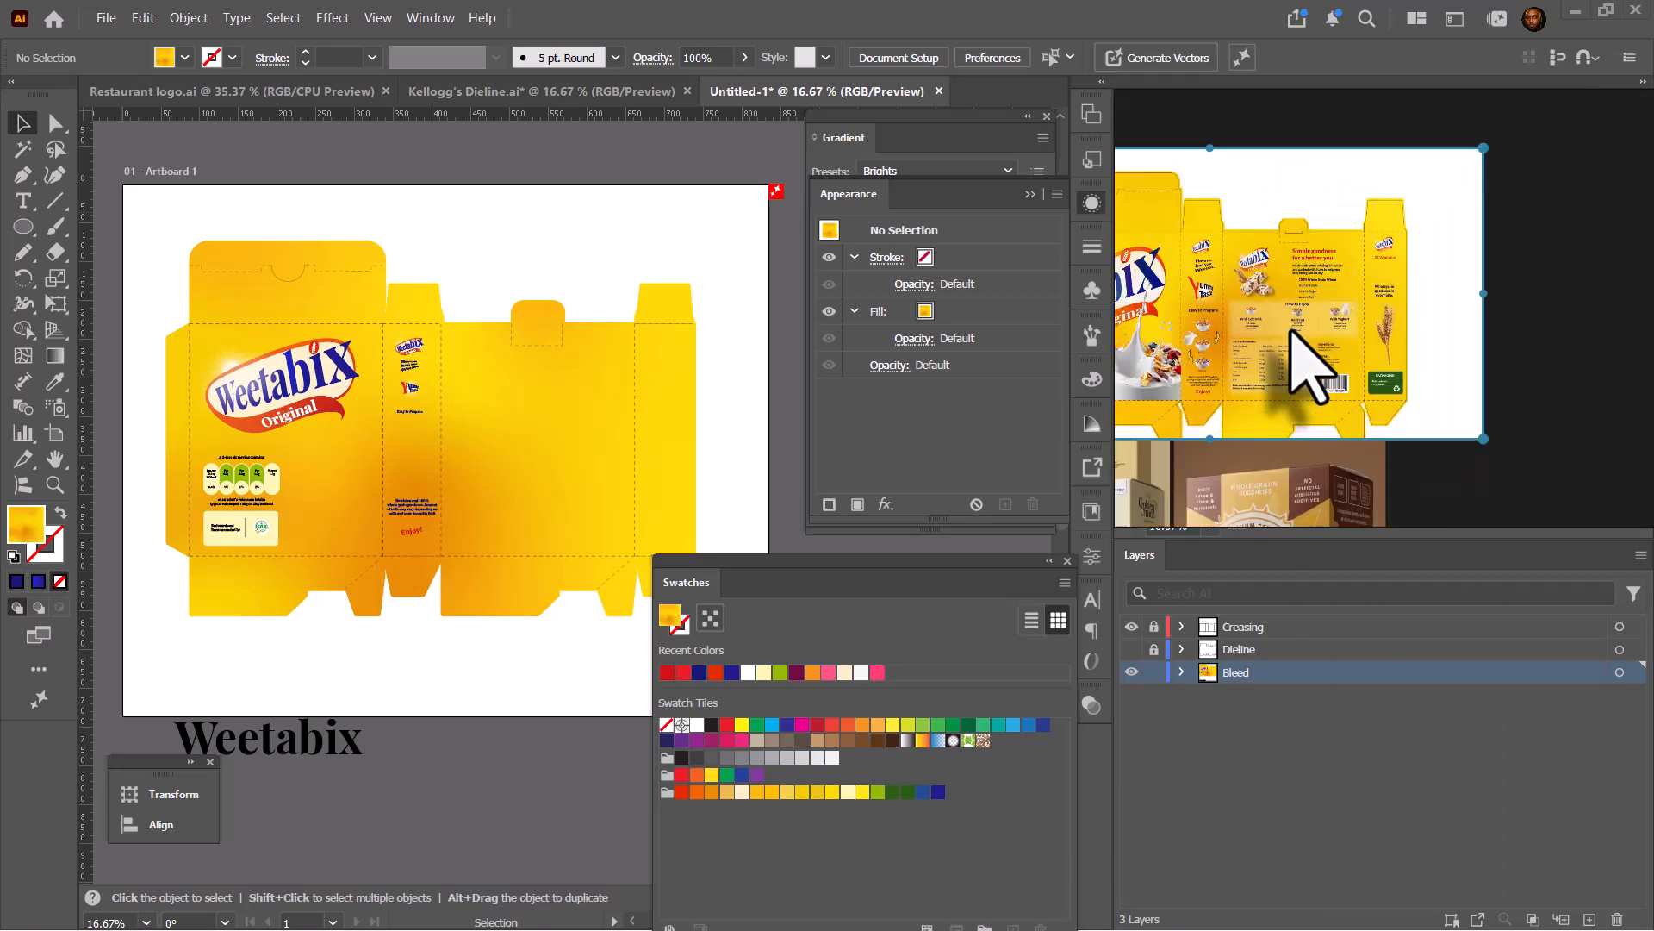